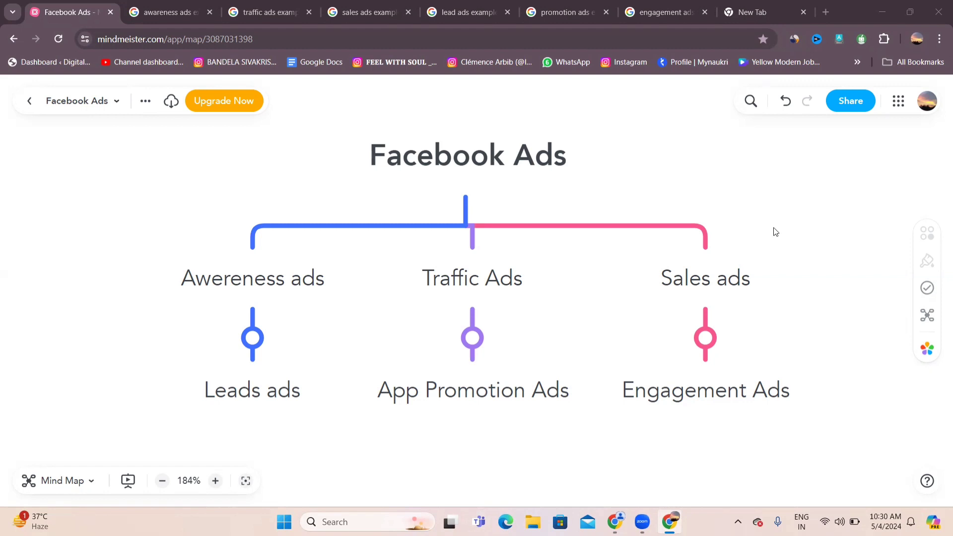
# Bring up the browser window holding the MindMeister 'Facebook Ads' map beside the Facebook tab.
pyautogui.click(694, 491)
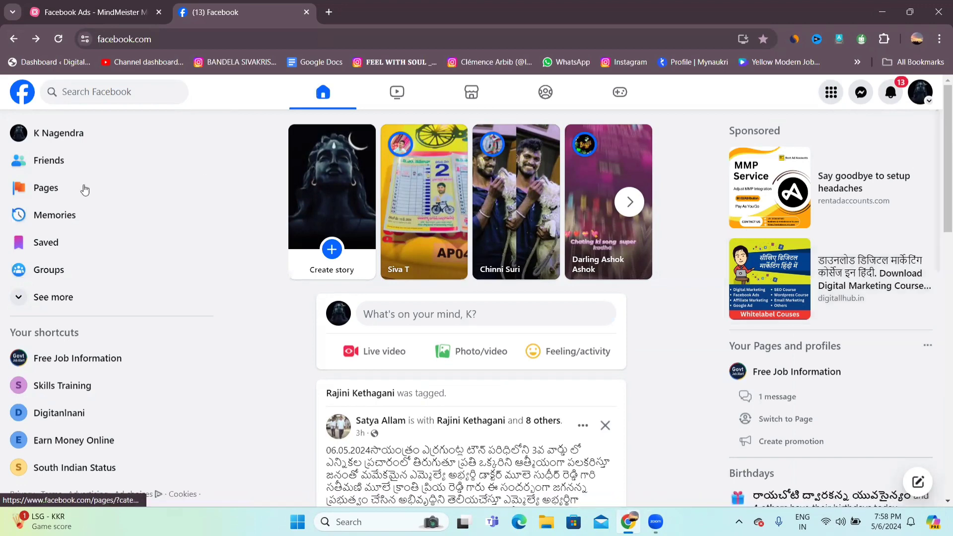
# Show the managed Pages list, including Skills Training, from the Facebook sidebar.
pyautogui.click(48, 192)
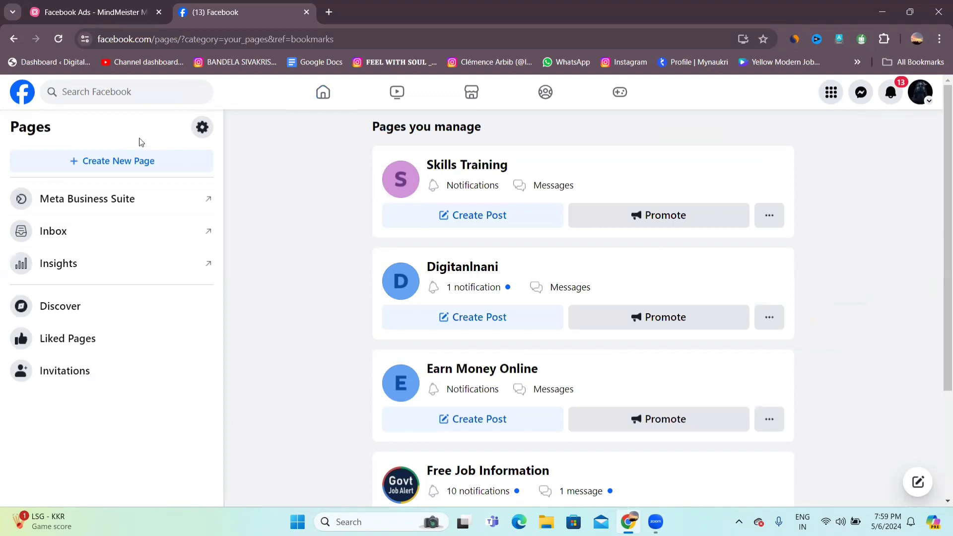
# Start a new Facebook Page and enter the name 'Digital Stone Kadapa'.
pyautogui.click(115, 167)
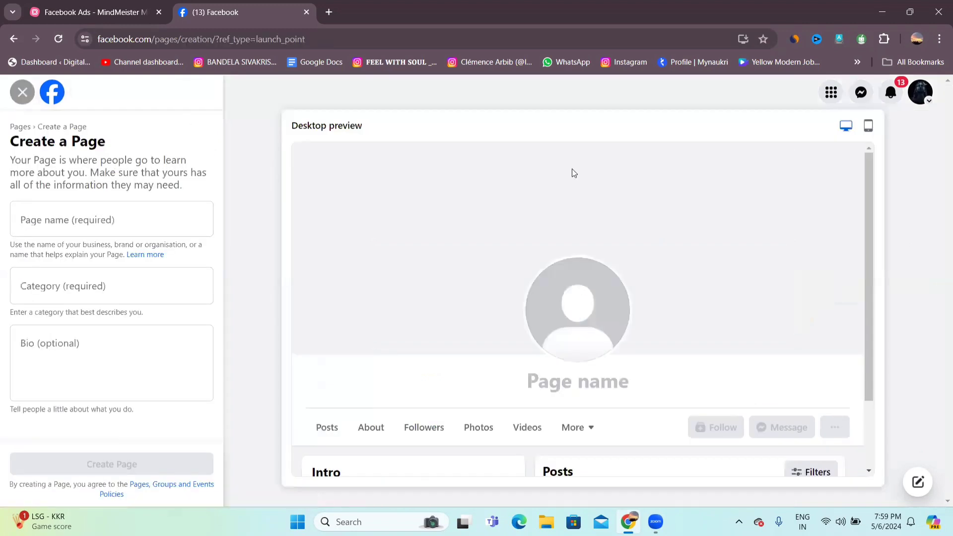
pyautogui.click(151, 220)
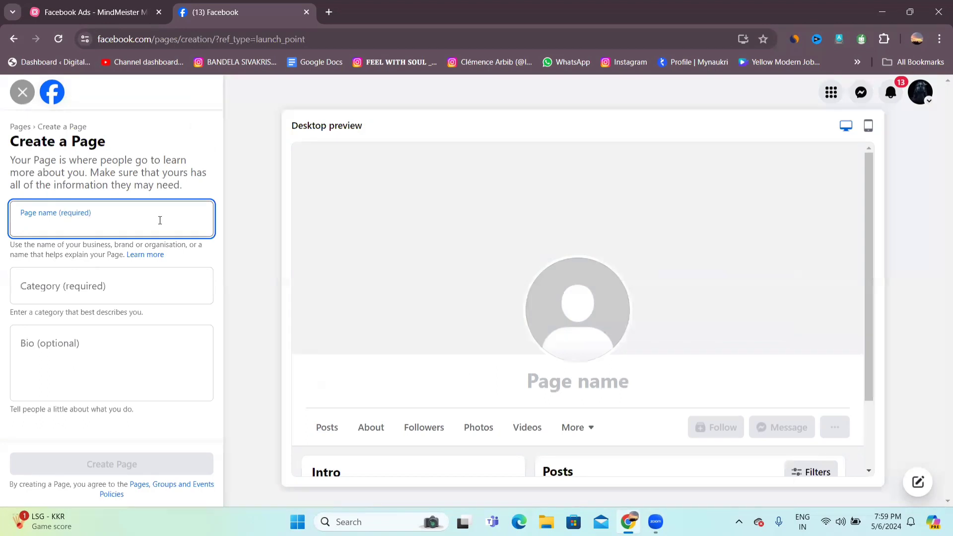
pyautogui.write('Digital ')
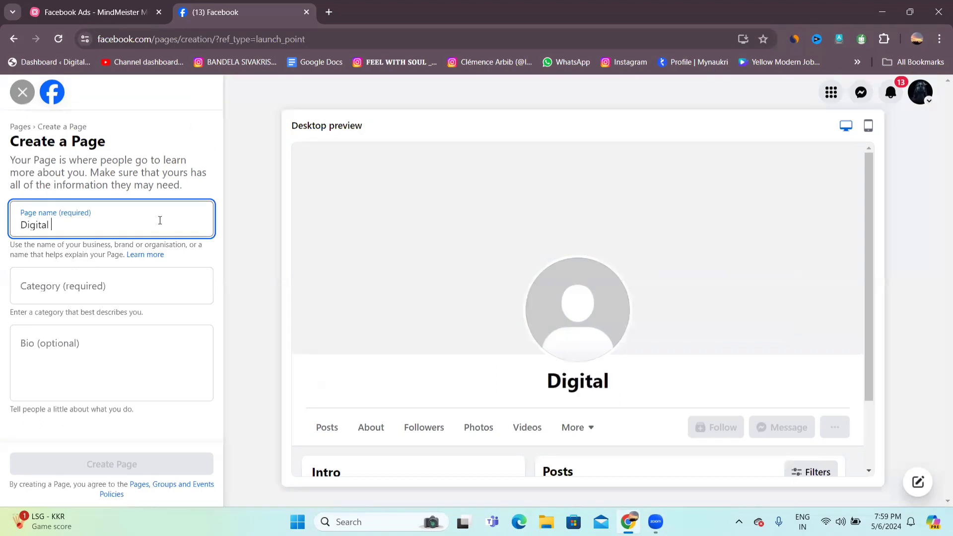
pyautogui.write('Ston')
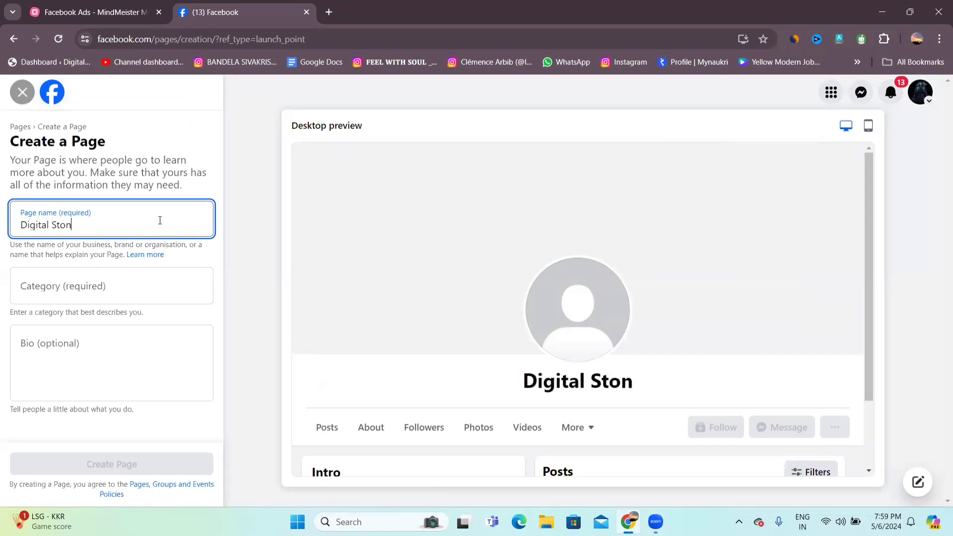
pyautogui.write('e in')
pyautogui.press('BackSpace')
pyautogui.press('BackSpace')
pyautogui.write('K')
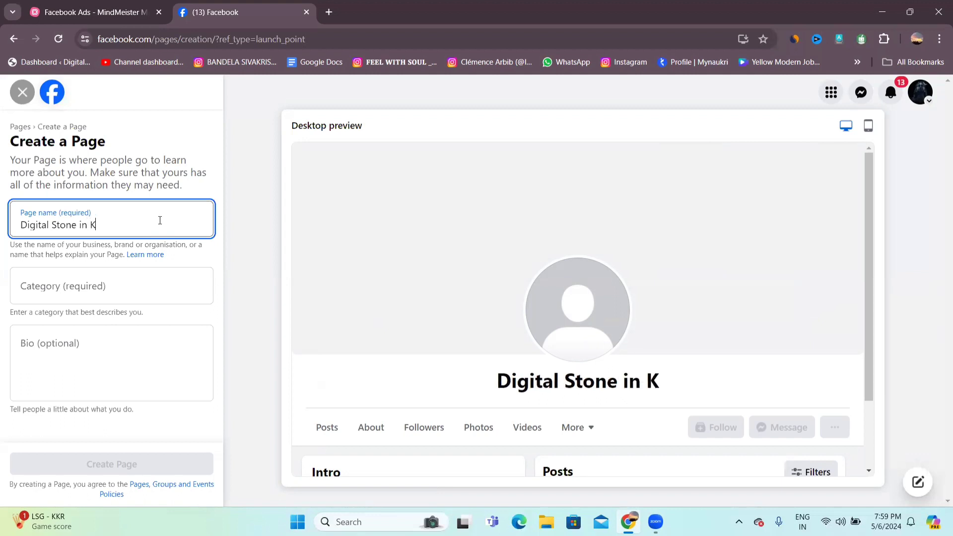
pyautogui.press('BackSpace')
pyautogui.write('i')
pyautogui.press('BackSpace')
pyautogui.press('BackSpace')
pyautogui.write('Kadapa')
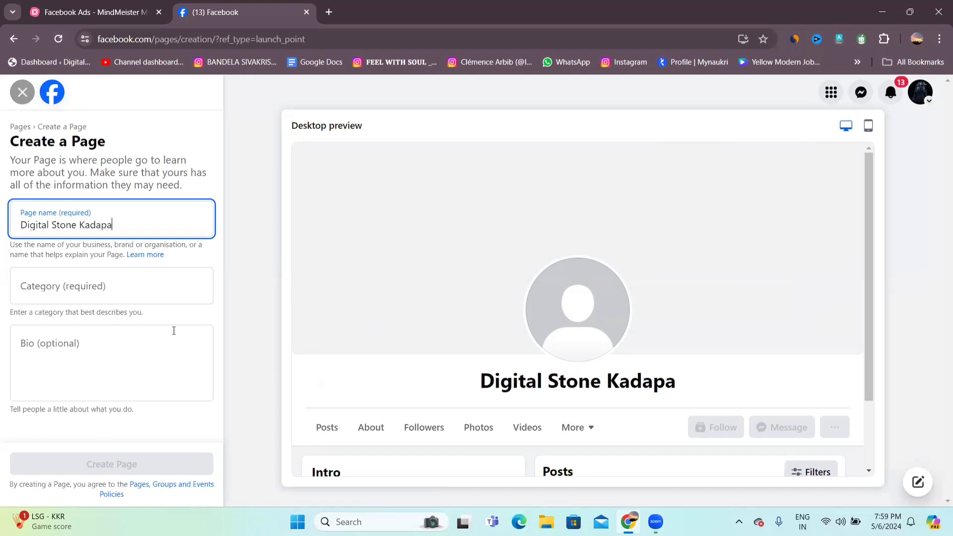
pyautogui.click(97, 277)
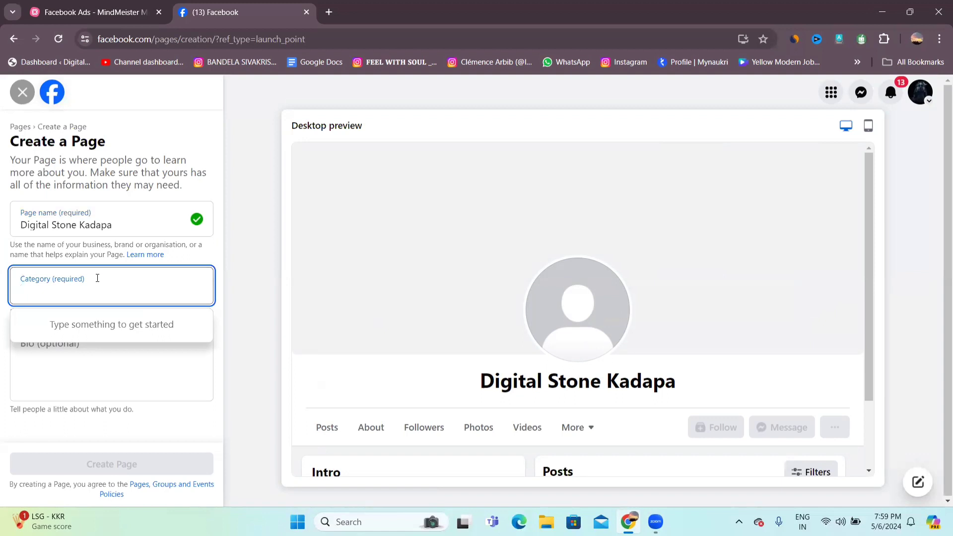
# Correct the misspelled word 'Stone' so the name reads 'Digital Store Kadapa'.
pyautogui.click(65, 226)
pyautogui.press('BackSpace')
pyautogui.press('BackSpace')
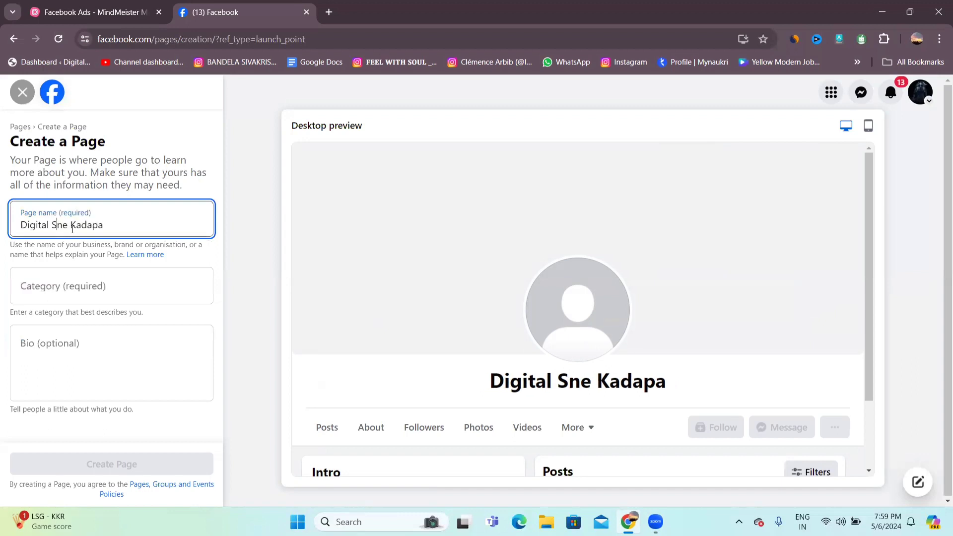
pyautogui.write('ro')
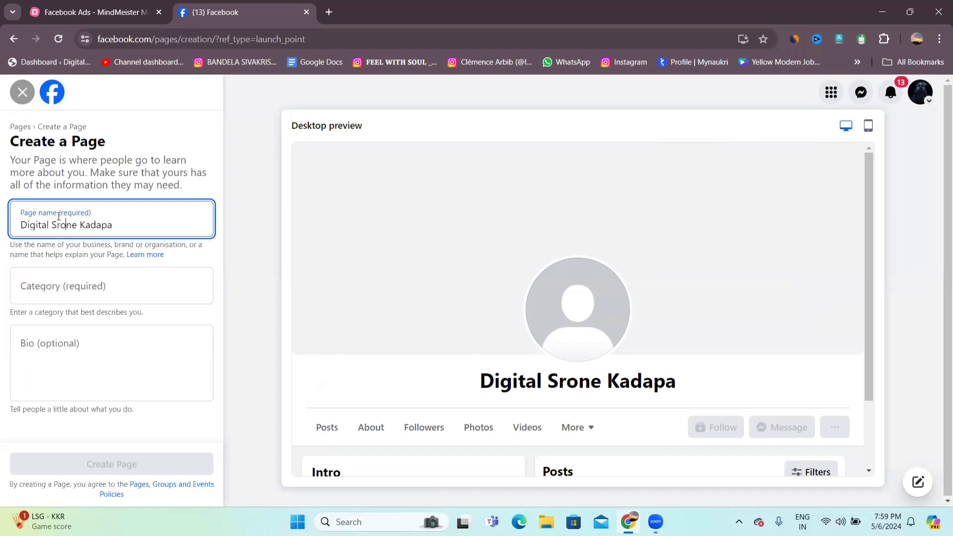
pyautogui.press('BackSpace')
pyautogui.press('BackSpace')
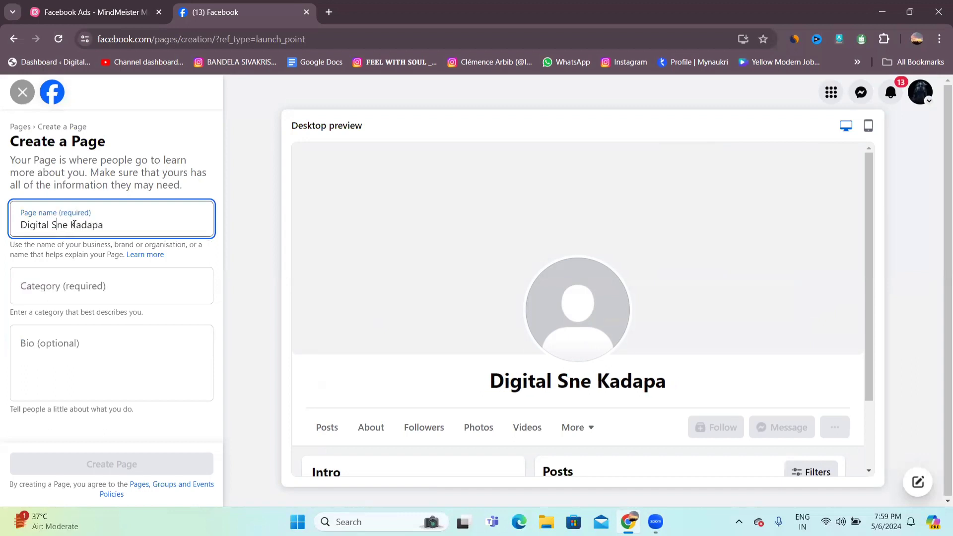
pyautogui.write('tore')
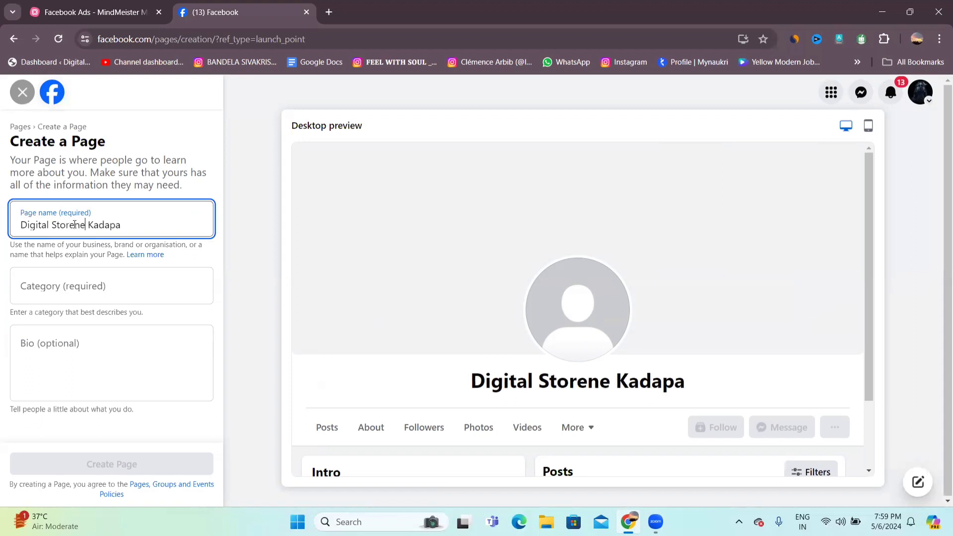
pyautogui.press('BackSpace')
pyautogui.press('BackSpace')
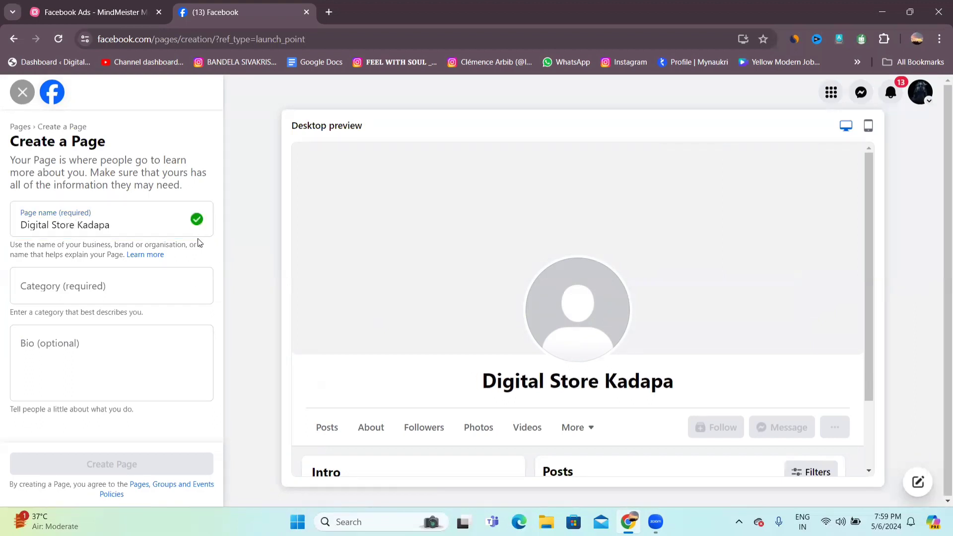
# Search the category list and choose Property as the page category.
pyautogui.click(32, 284)
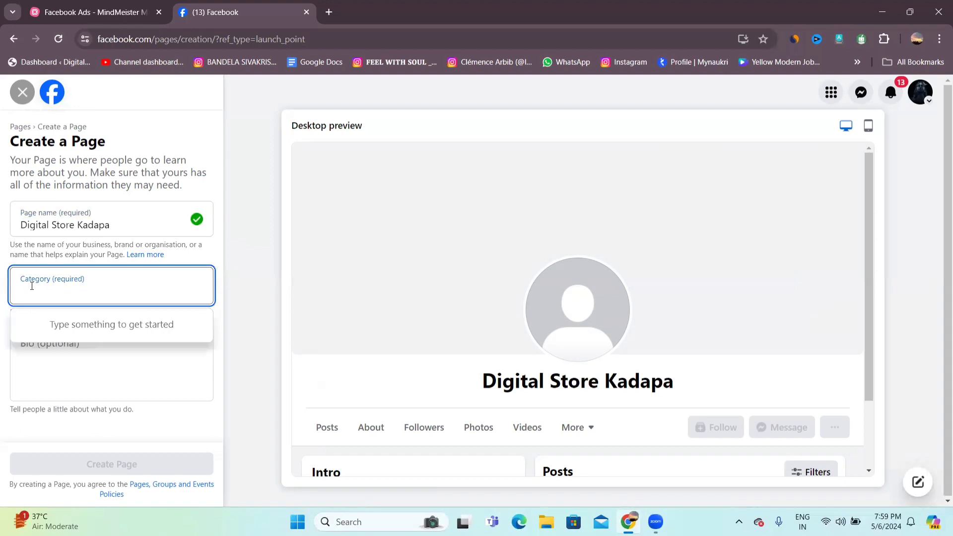
pyautogui.write('Digita')
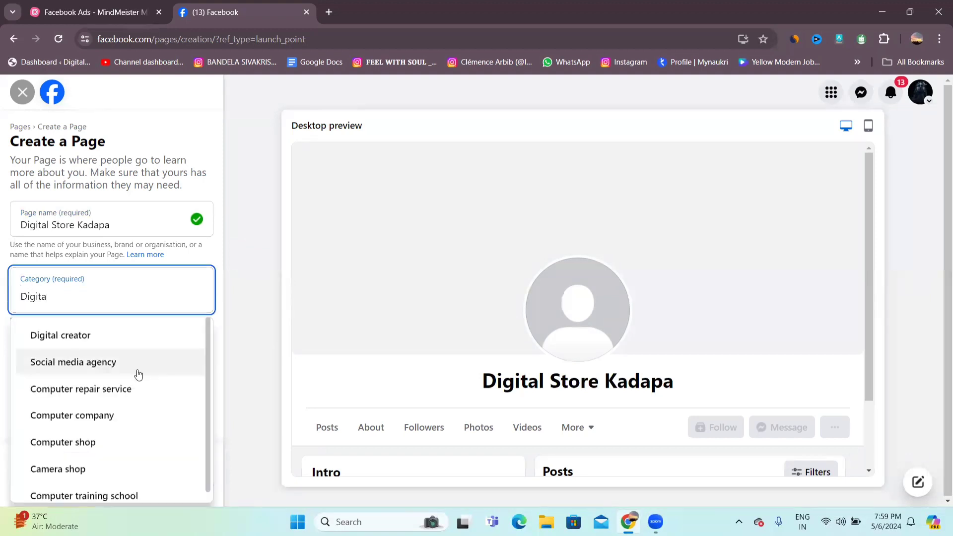
pyautogui.scroll(-1, 139, 374)
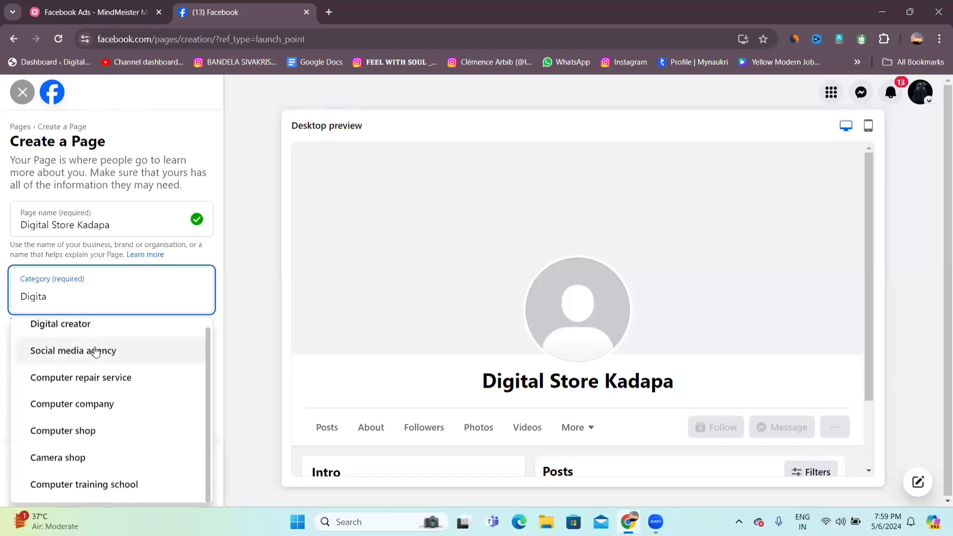
pyautogui.write('l Pr')
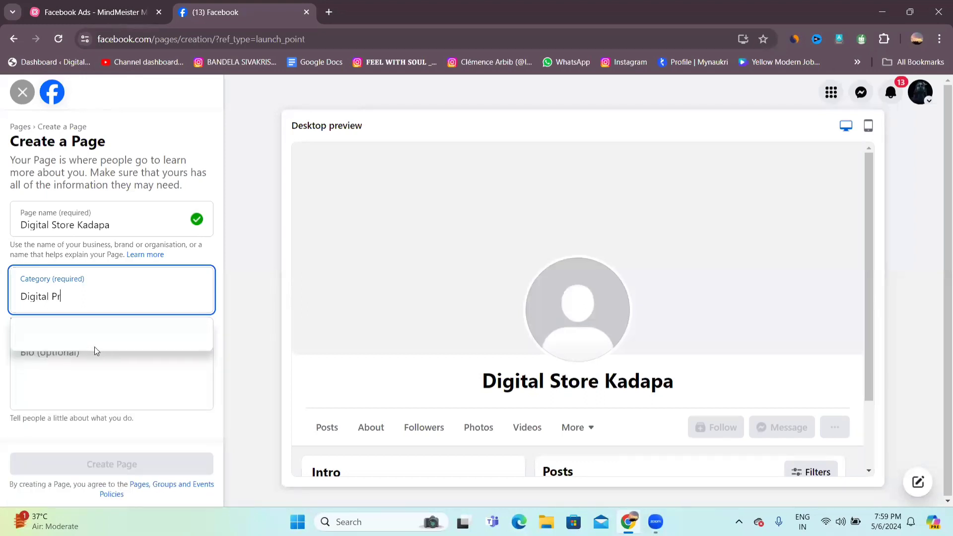
pyautogui.write('odyu')
pyautogui.press('BackSpace')
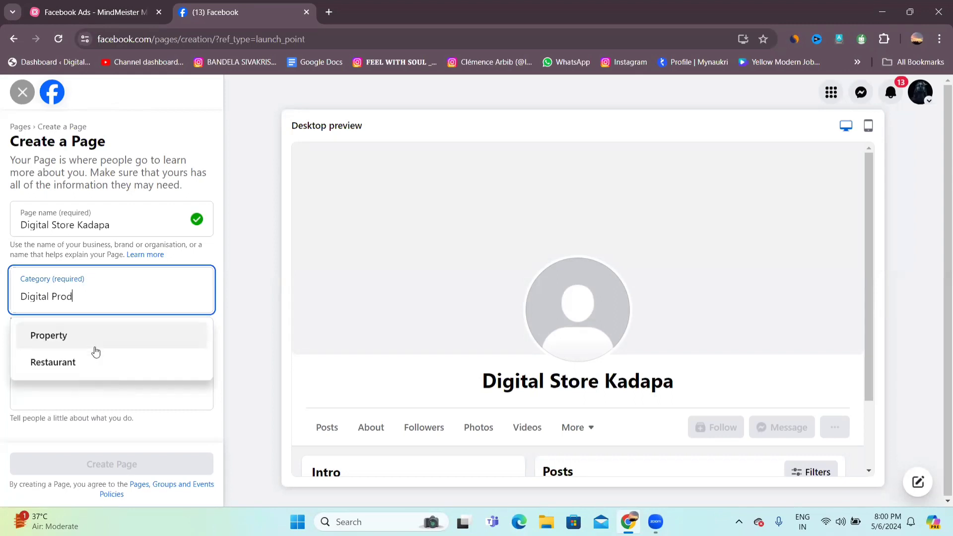
pyautogui.click(95, 349)
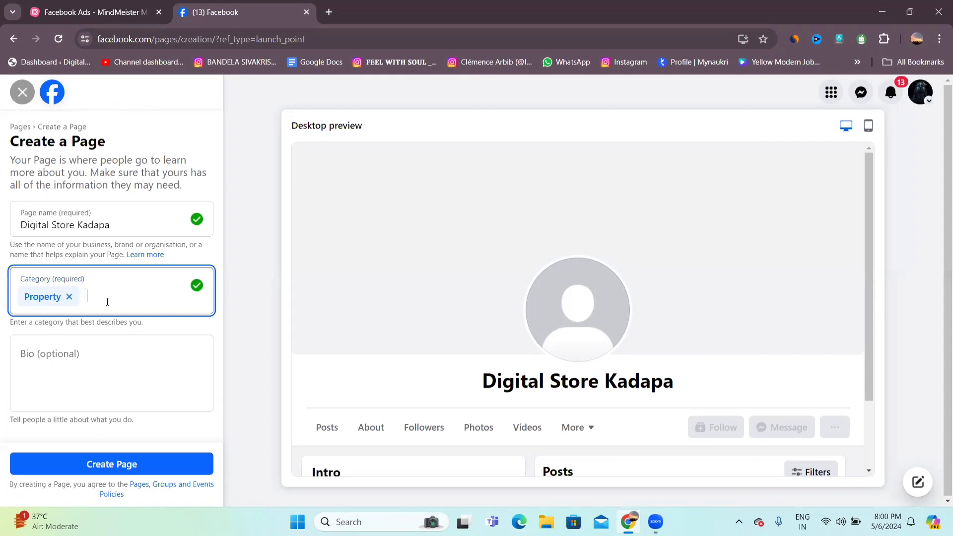
# Add Social media agency as a second category, then select text in the Bio field.
pyautogui.write('Digita')
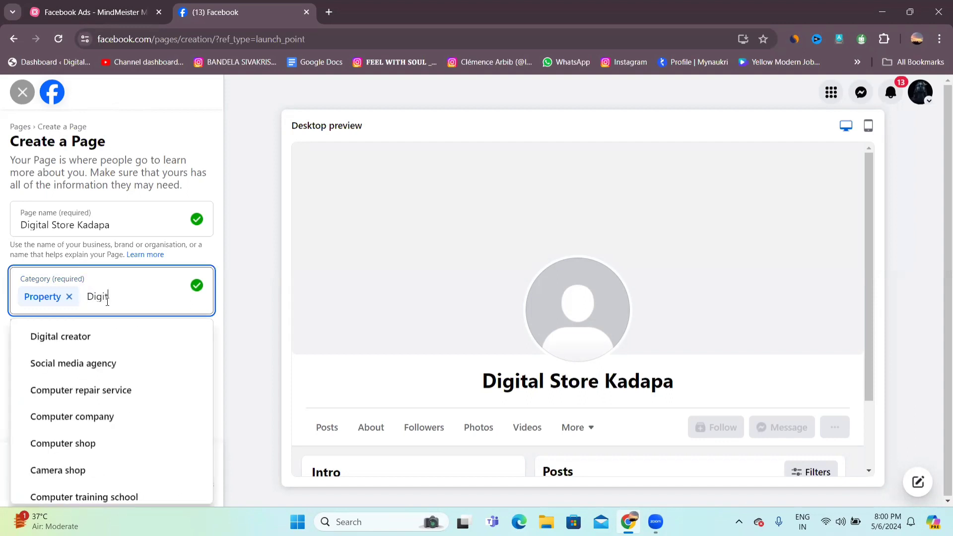
pyautogui.press('Down')
pyautogui.press('Down')
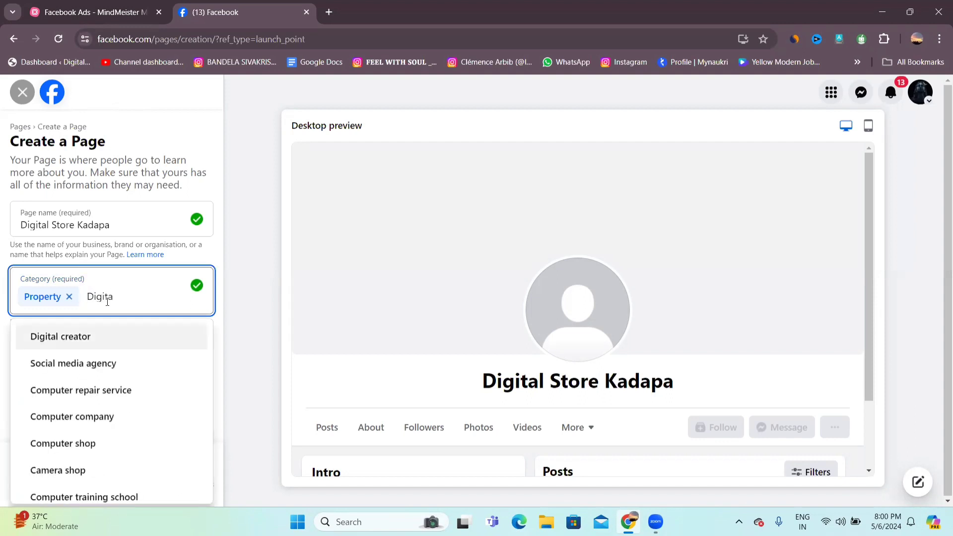
pyautogui.press('Return')
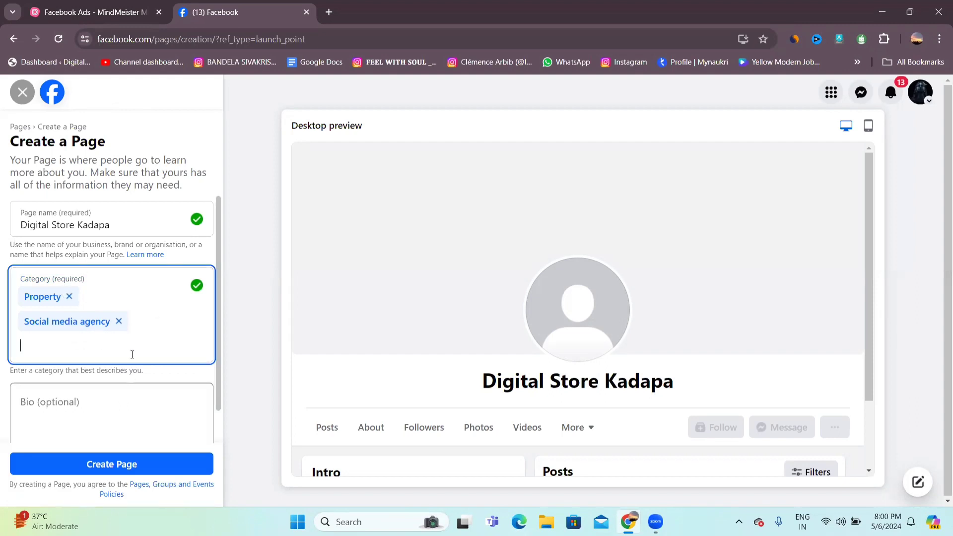
pyautogui.scroll(-1, 132, 352)
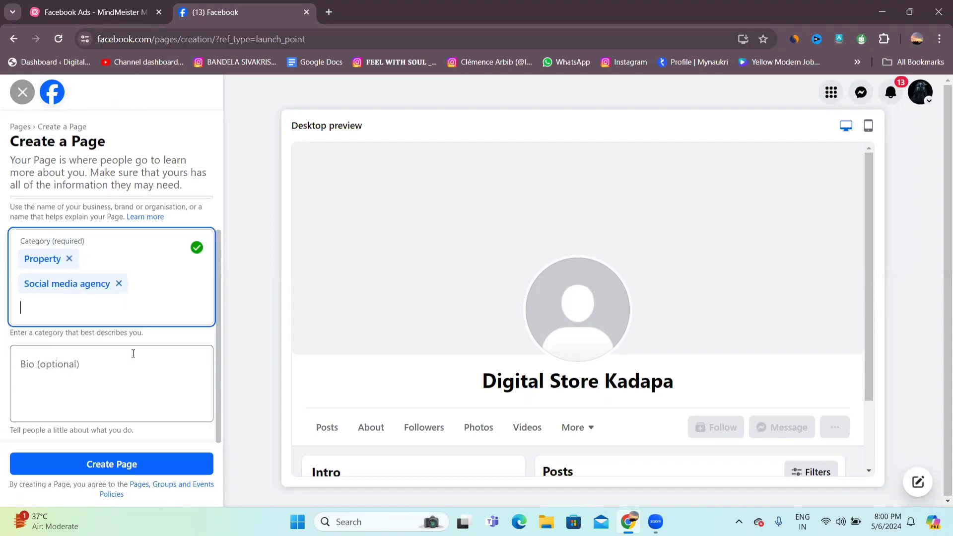
pyautogui.click(83, 369)
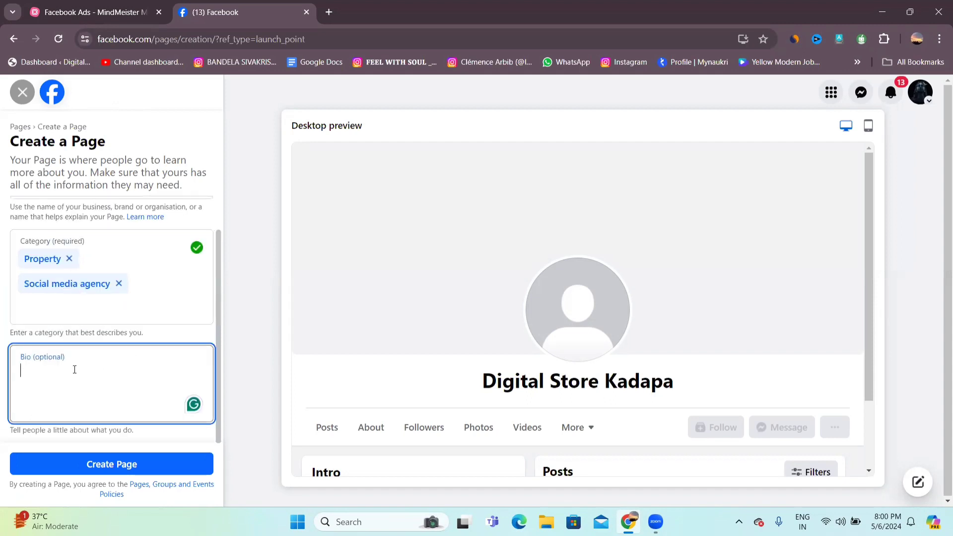
pyautogui.moveTo(79, 358); pyautogui.dragTo(26, 368)
pyautogui.click(110, 474)
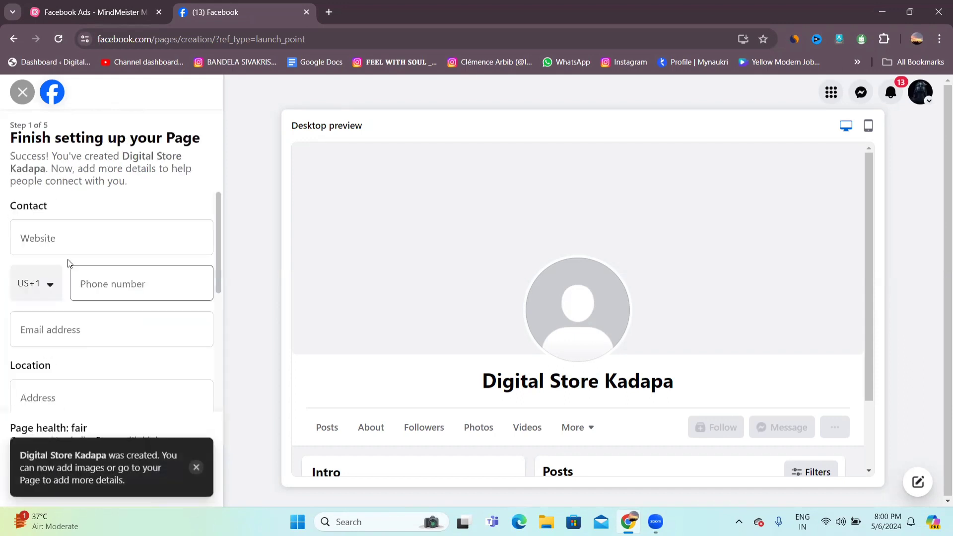
pyautogui.click(74, 237)
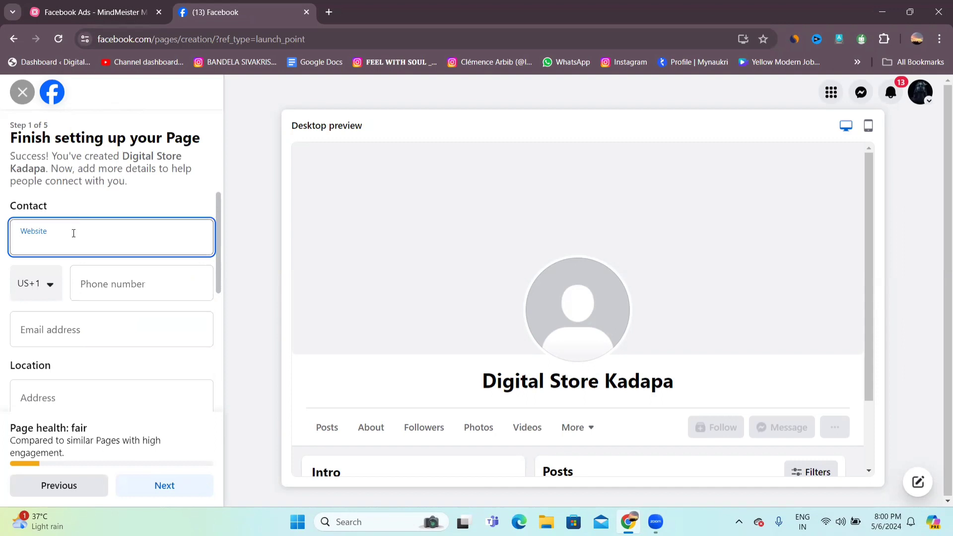
pyautogui.write('www.jntujobadd.com')
# Set the phone country code to India +91 and enter the contact phone number.
pyautogui.click(46, 283)
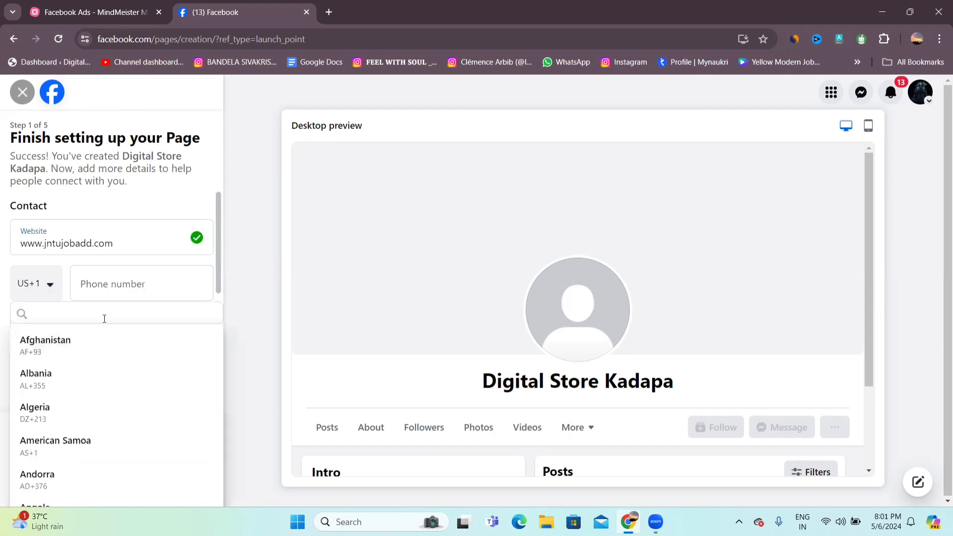
pyautogui.write('india')
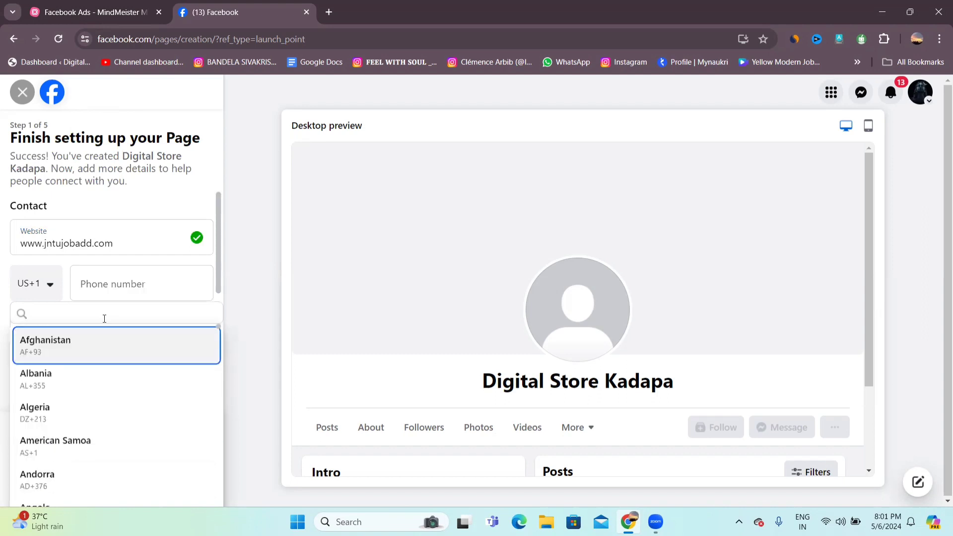
pyautogui.click(76, 313)
pyautogui.write('indi')
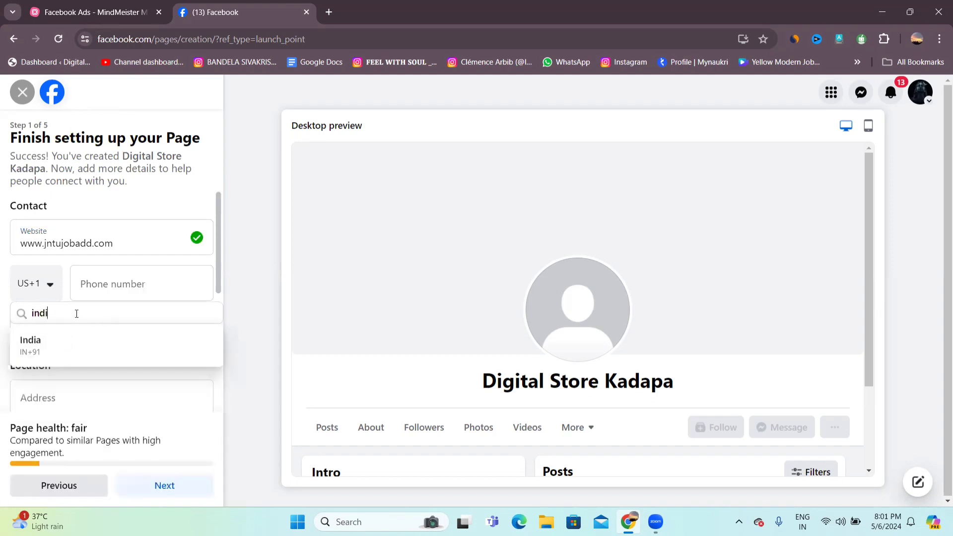
pyautogui.write('a')
pyautogui.click(67, 354)
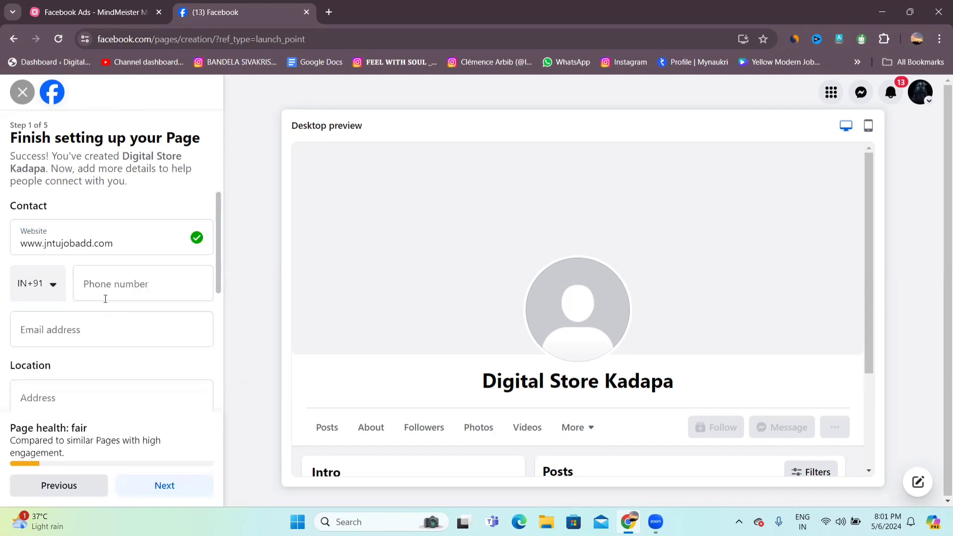
pyautogui.click(111, 281)
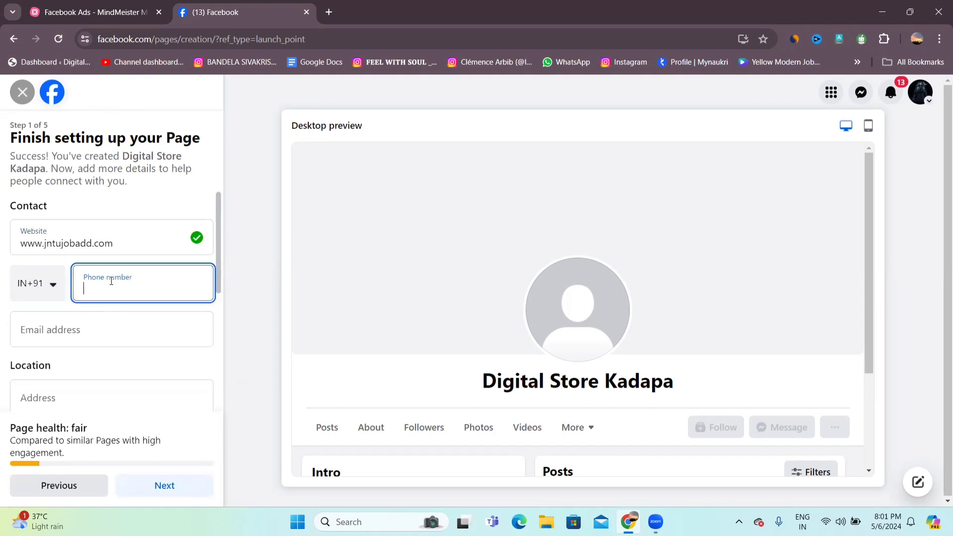
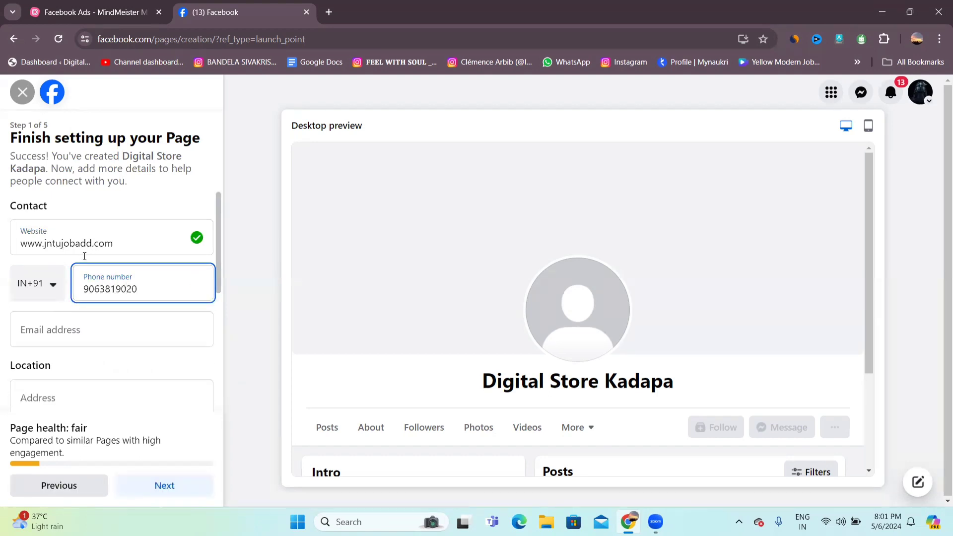
# Autofill the contact e-mail, then clear the autofilled address, town and postcode.
pyautogui.click(109, 335)
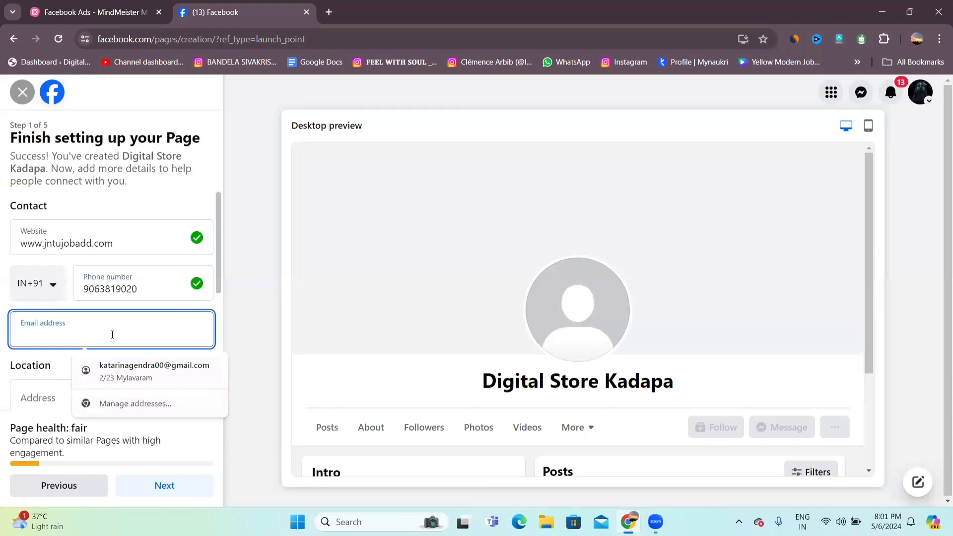
pyautogui.click(122, 371)
pyautogui.scroll(-2, 116, 298)
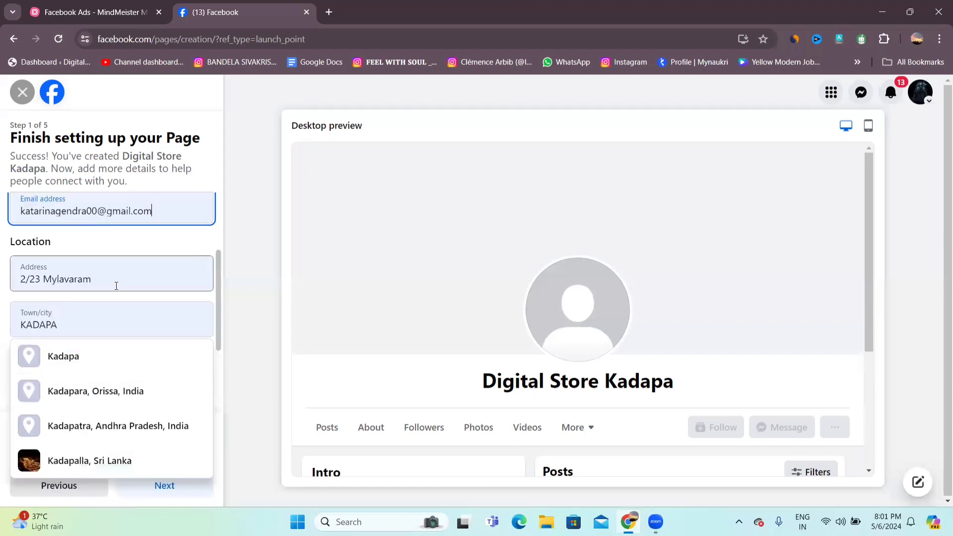
pyautogui.click(116, 286)
pyautogui.moveTo(132, 278); pyautogui.dragTo(5, 289)
pyautogui.press('BackSpace')
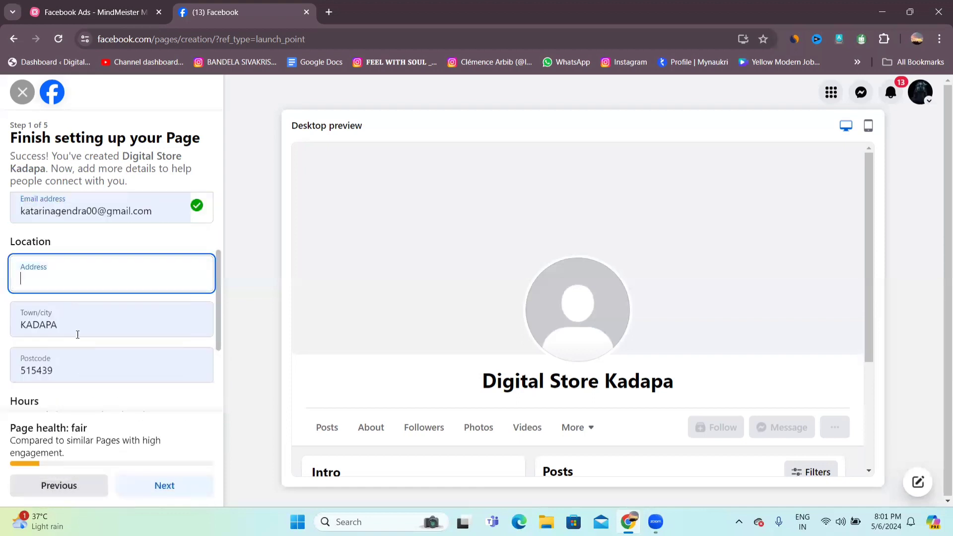
pyautogui.tripleClick(77, 334)
pyautogui.press('BackSpace')
pyautogui.click(71, 365)
pyautogui.press('BackSpace')
pyautogui.press('BackSpace')
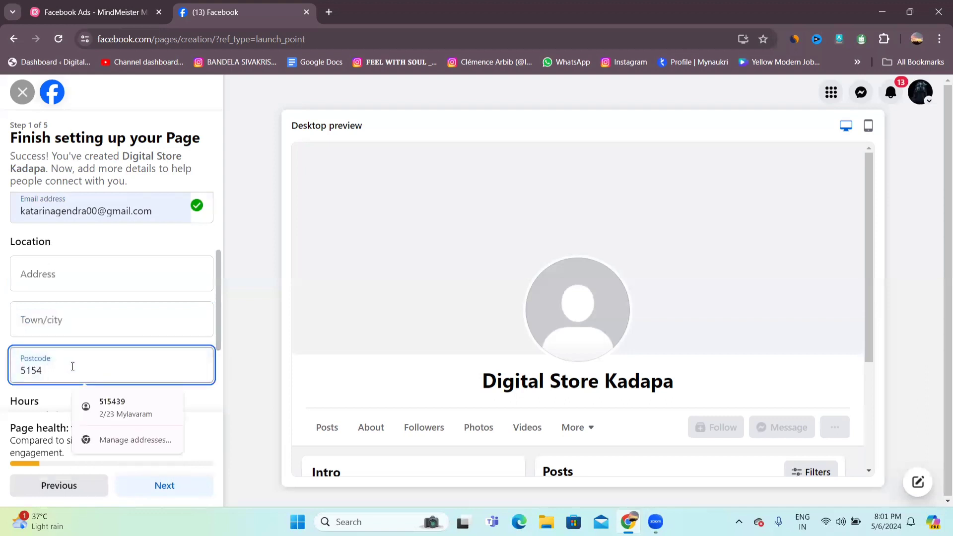
pyautogui.press('BackSpace')
pyautogui.press('BackSpace')
pyautogui.press('BackSpace')
pyautogui.press('BackSpace')
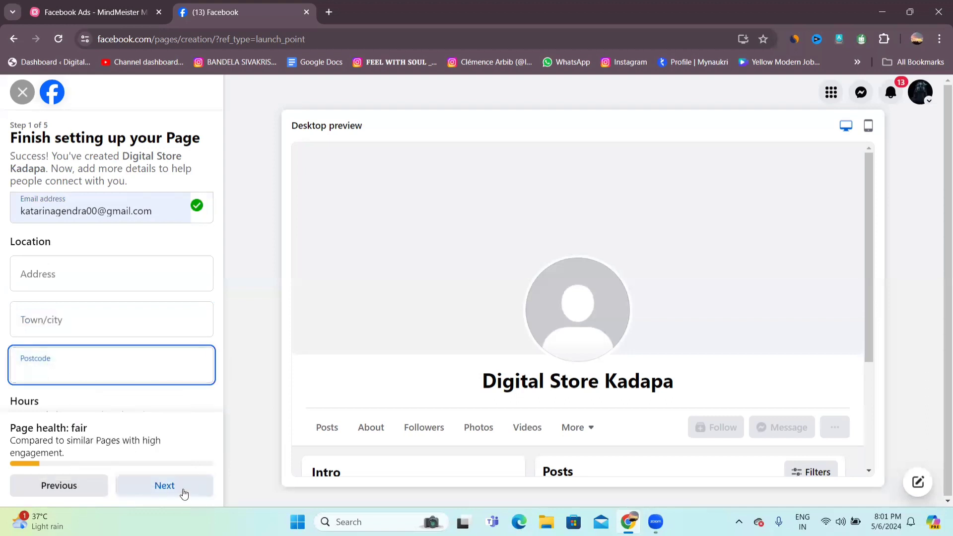
# Submit the contact details and set 'Untitled design' from Downloads as the profile picture.
pyautogui.click(183, 493)
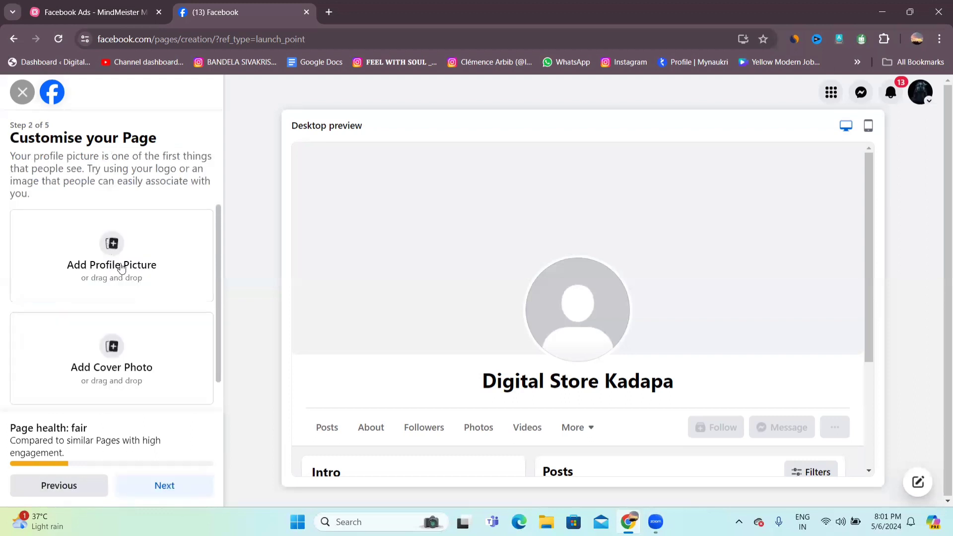
pyautogui.scroll(-1, 136, 315)
pyautogui.scroll(1, 136, 315)
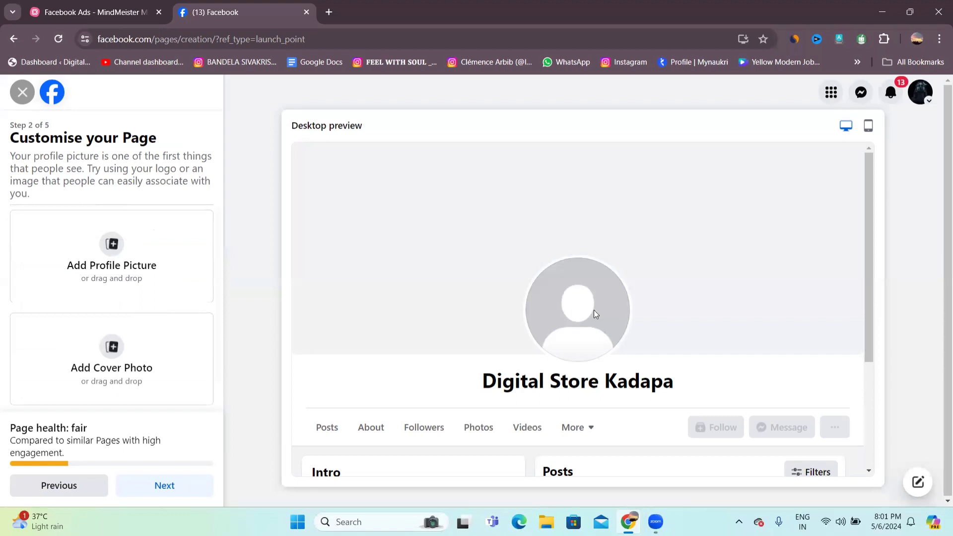
pyautogui.scroll(-2, 594, 310)
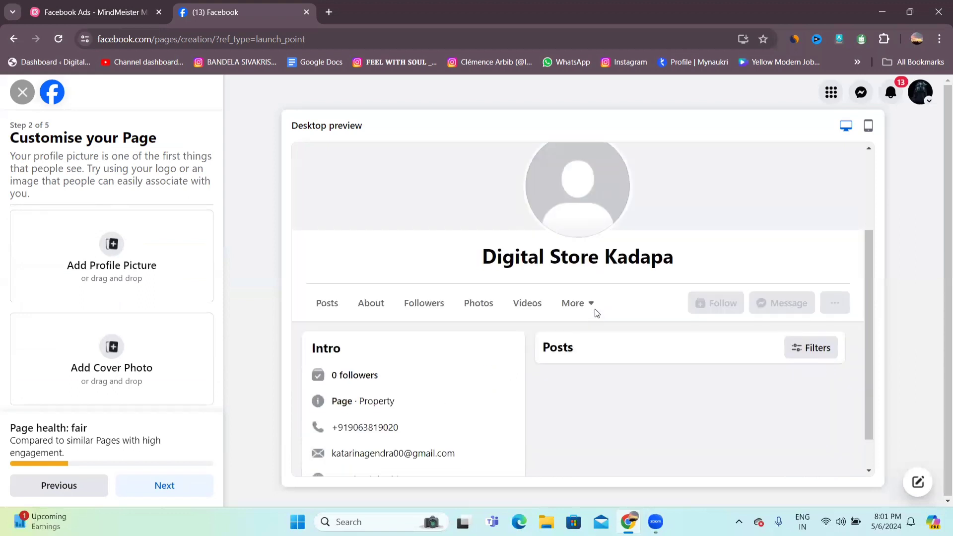
pyautogui.scroll(2, 595, 309)
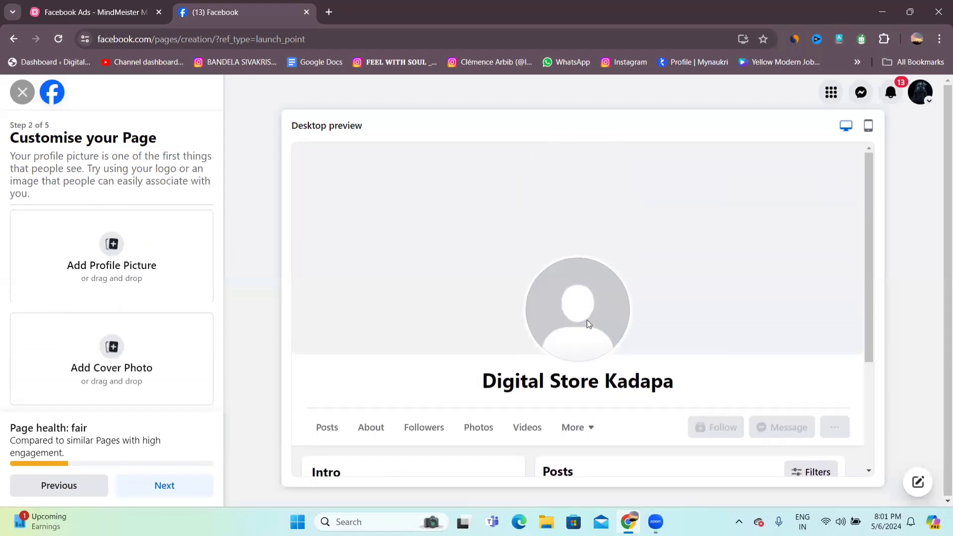
pyautogui.scroll(-1, 587, 316)
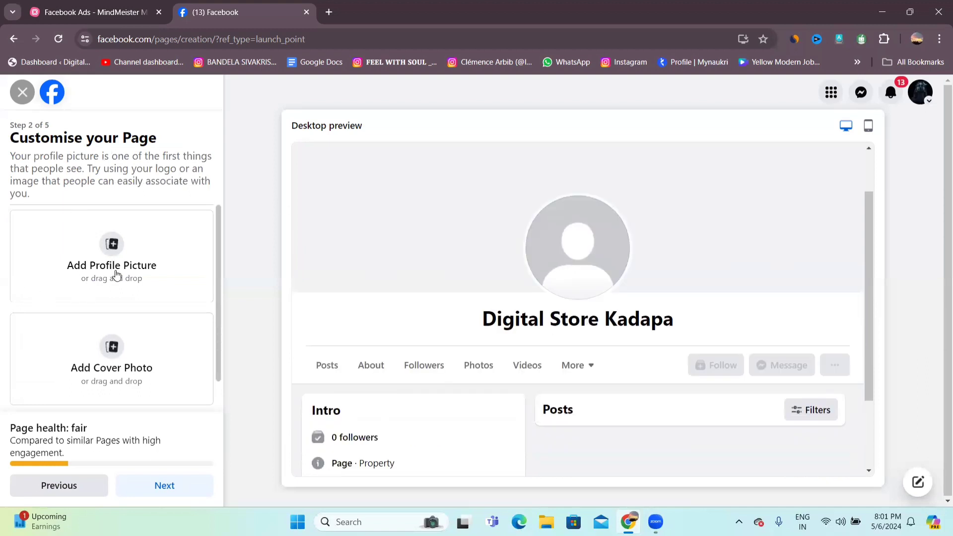
pyautogui.click(61, 282)
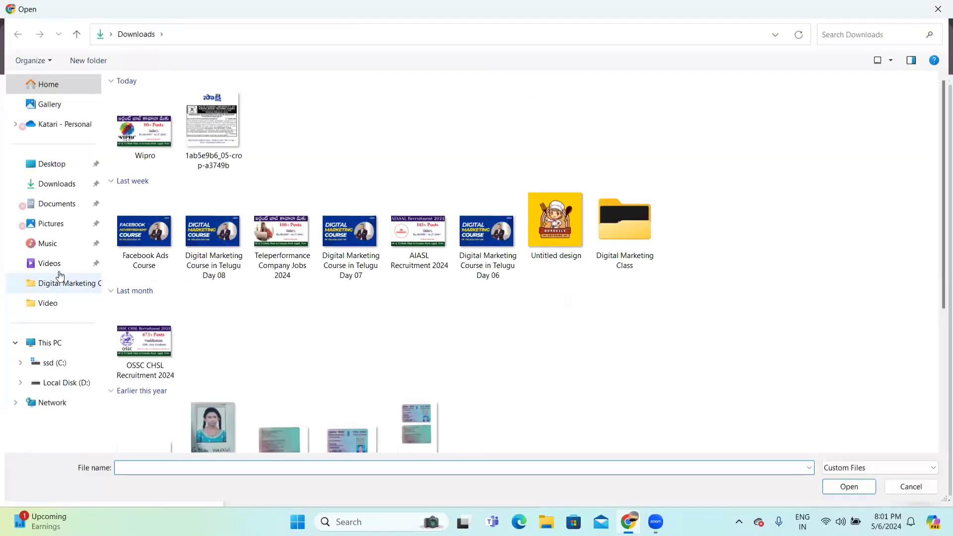
pyautogui.click(556, 233)
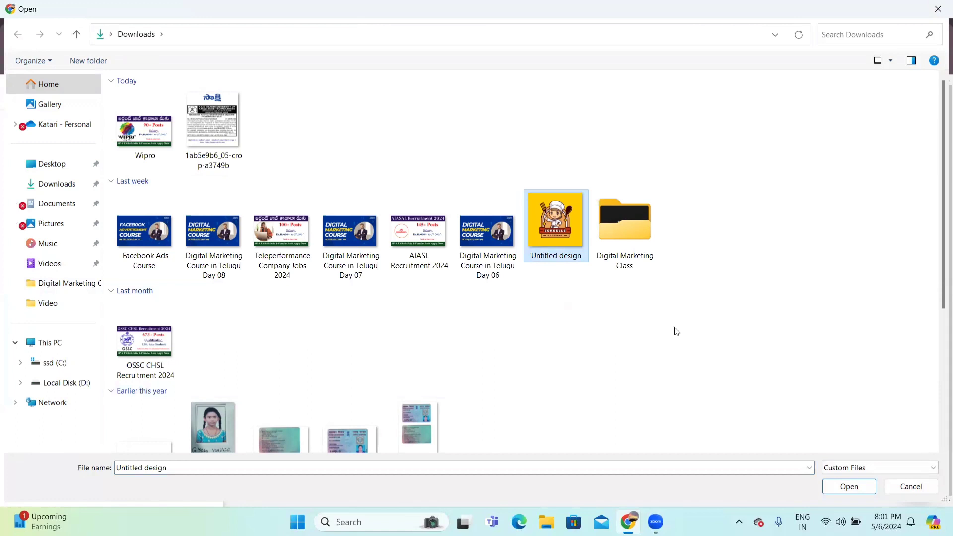
pyautogui.press('Return')
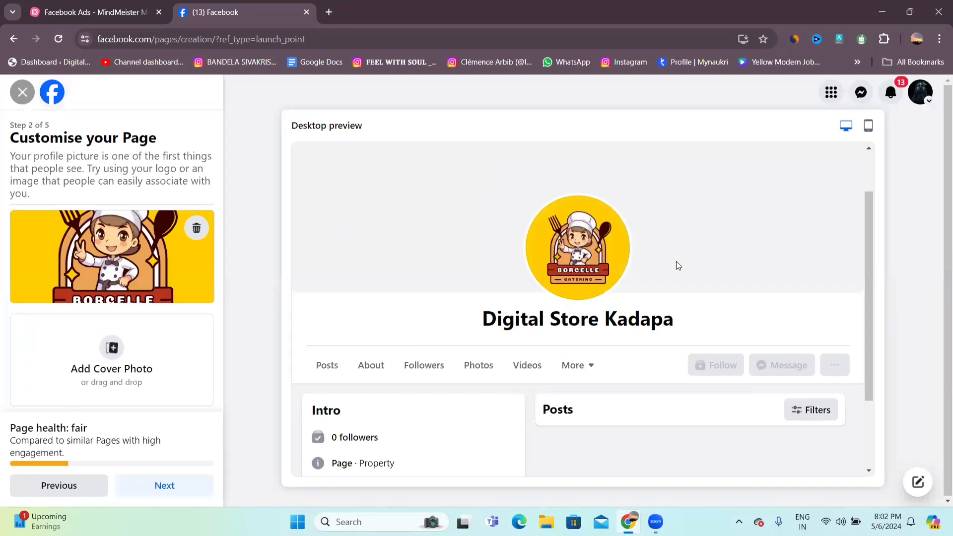
# Begin a cover photo, then pick View shop as the page's action button.
pyautogui.click(111, 386)
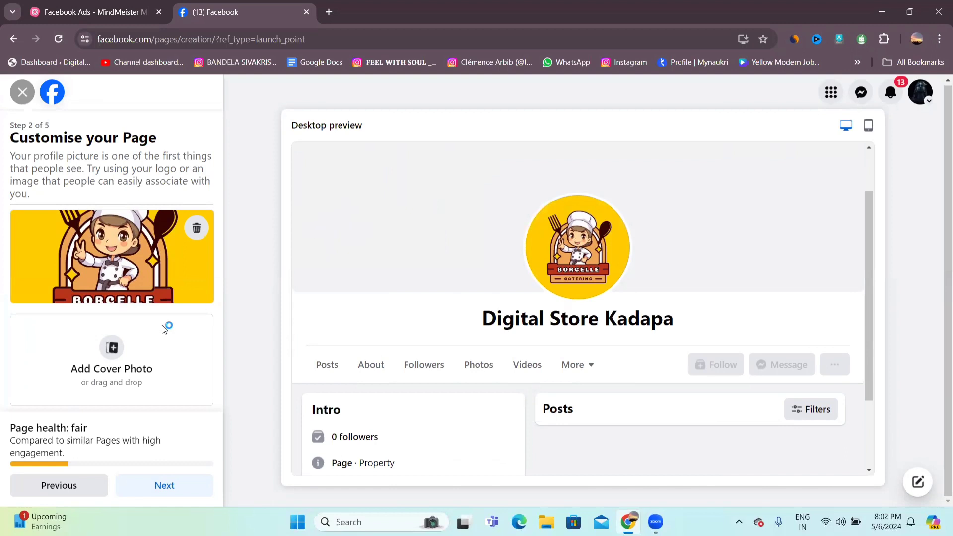
pyautogui.scroll(-1, 166, 330)
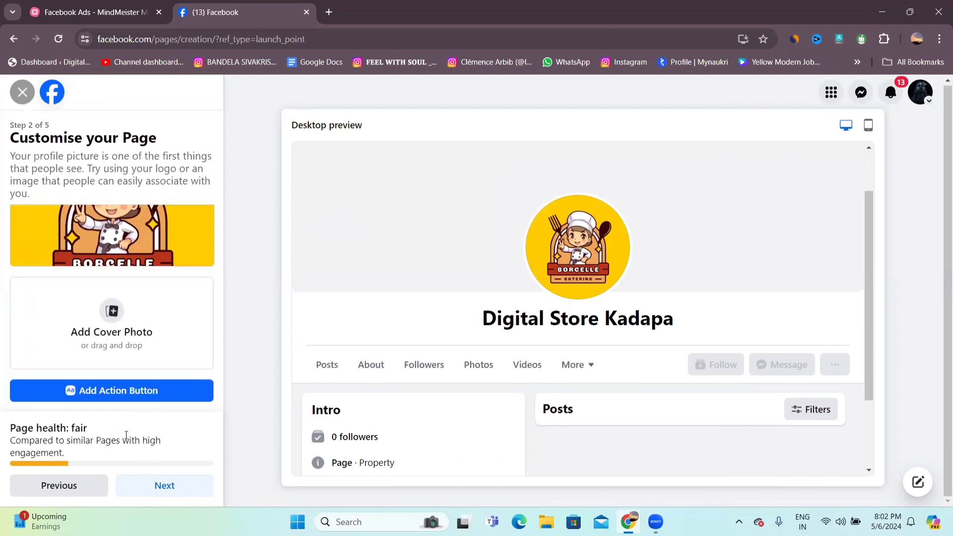
pyautogui.click(104, 392)
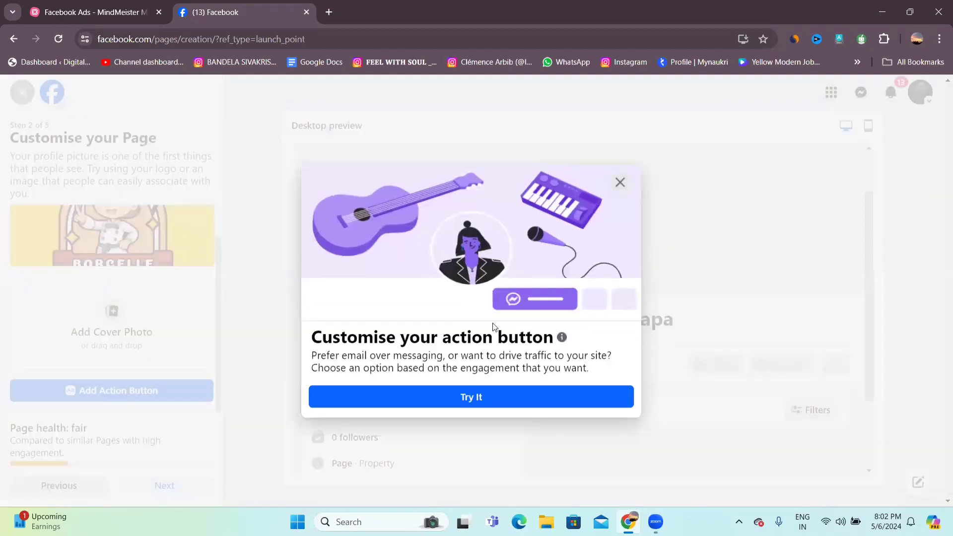
pyautogui.click(464, 398)
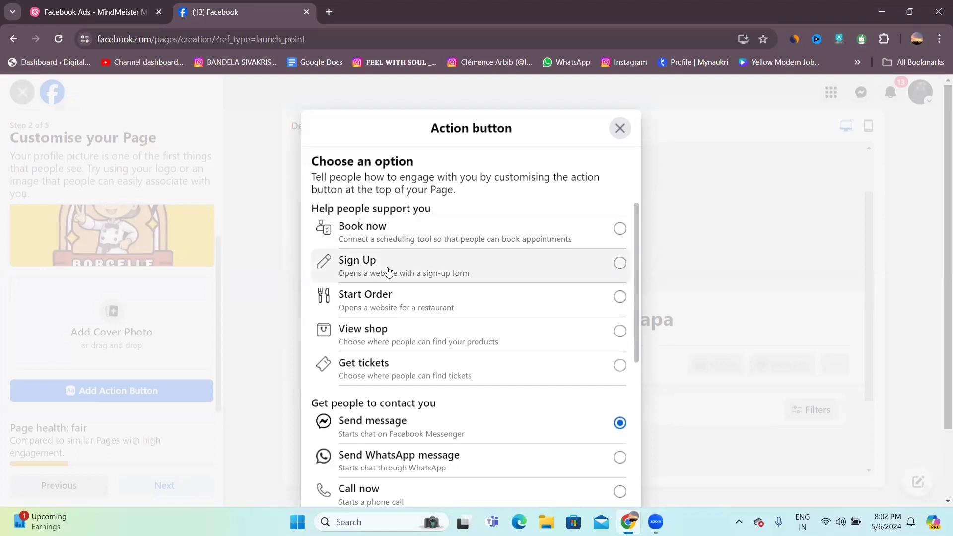
pyautogui.click(386, 336)
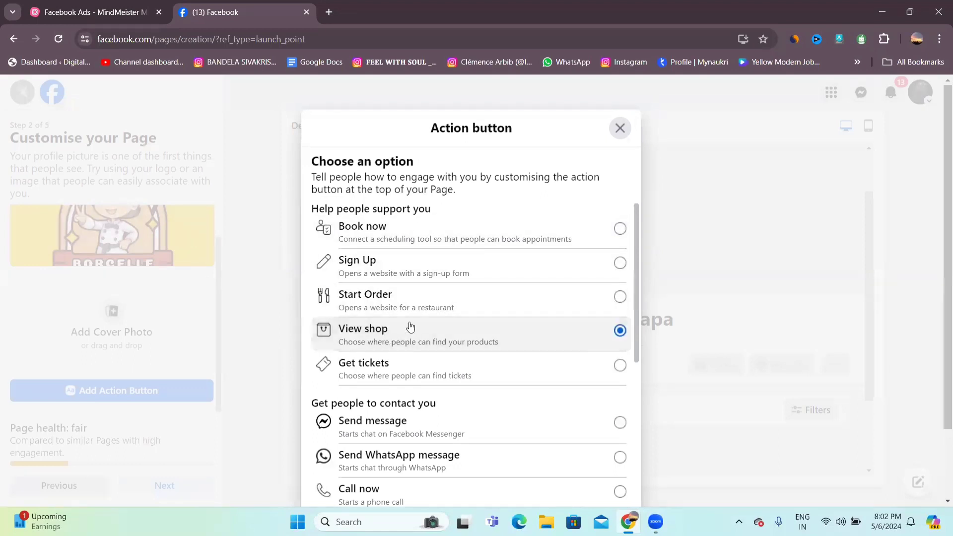
pyautogui.scroll(-3, 539, 348)
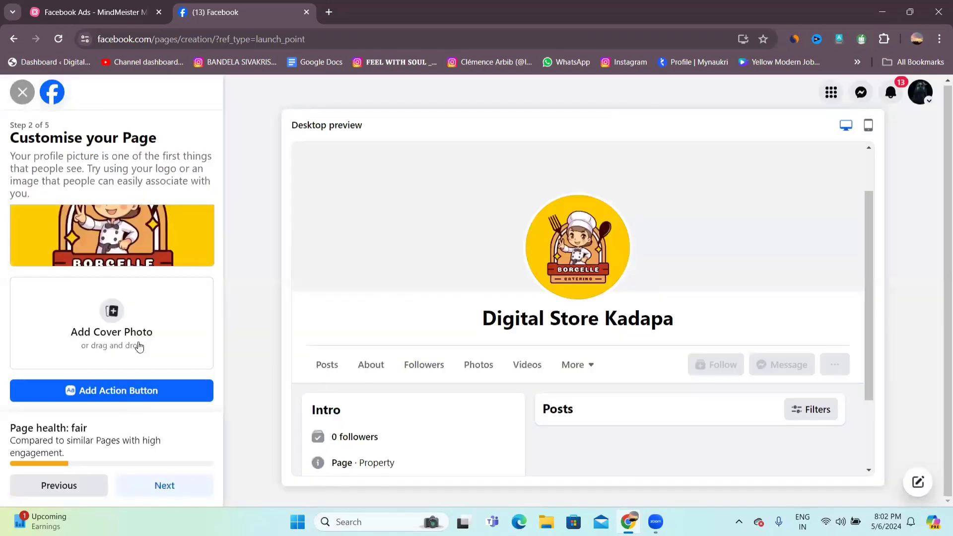
# Try Learn more as the action button, revert to View shop and close the dialog.
pyautogui.click(143, 391)
pyautogui.click(464, 396)
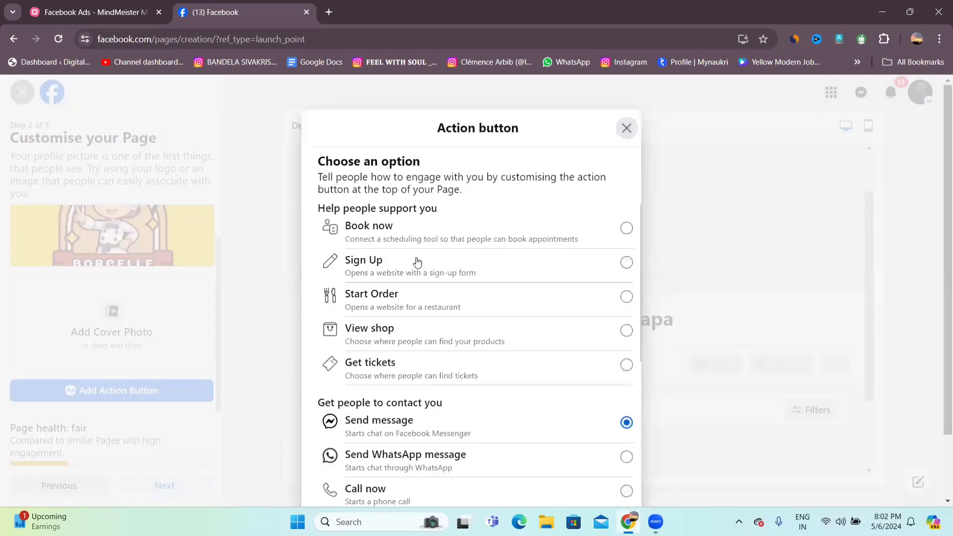
pyautogui.scroll(-5, 459, 278)
pyautogui.scroll(4, 463, 277)
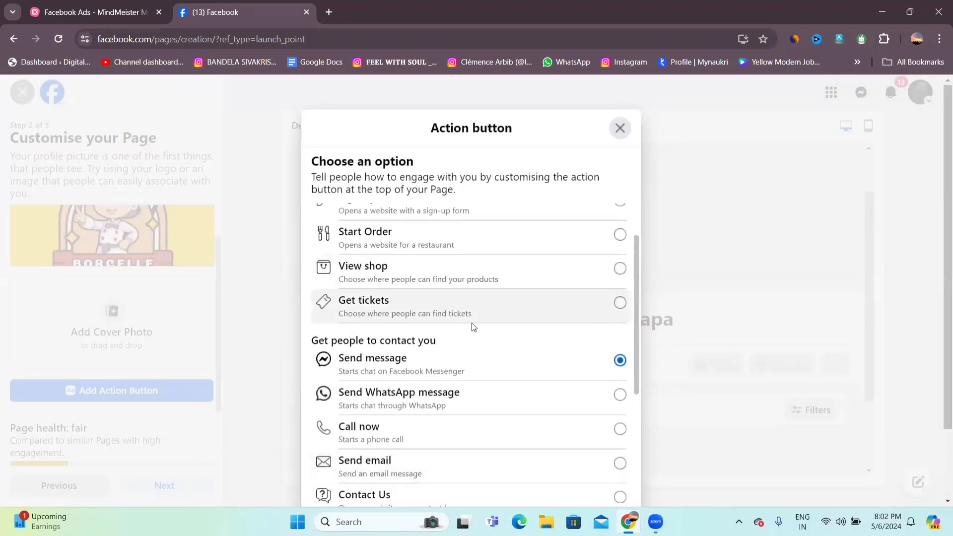
pyautogui.click(405, 275)
pyautogui.scroll(-5, 550, 304)
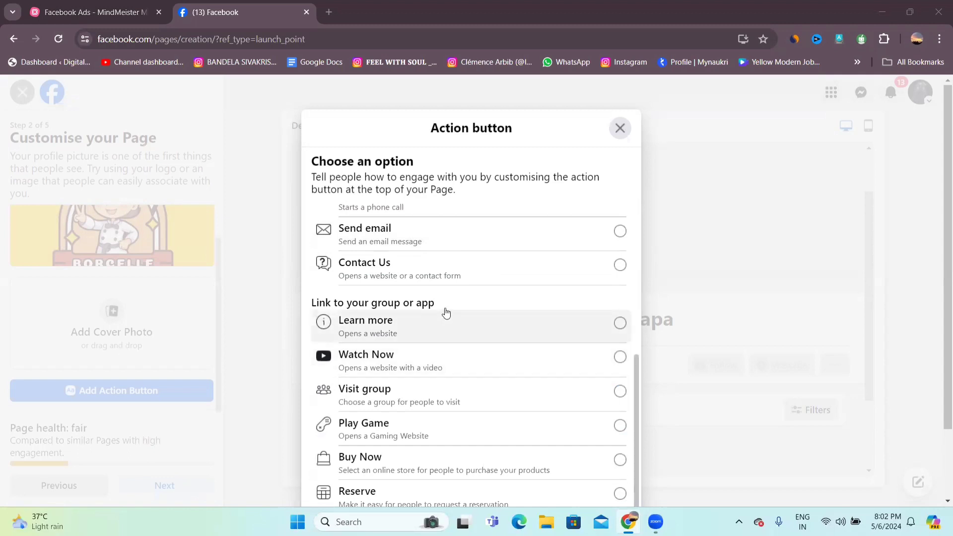
pyautogui.click(410, 329)
pyautogui.scroll(5, 531, 303)
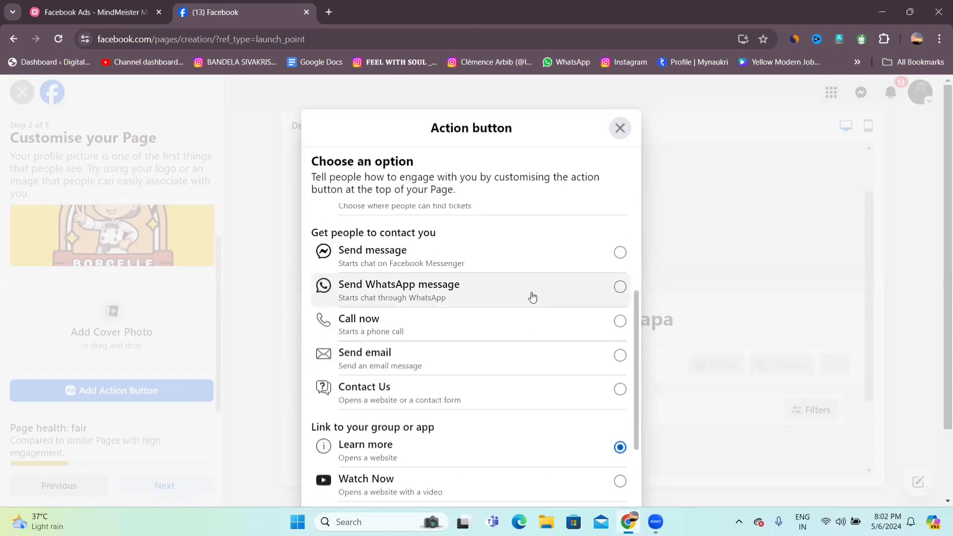
pyautogui.click(463, 287)
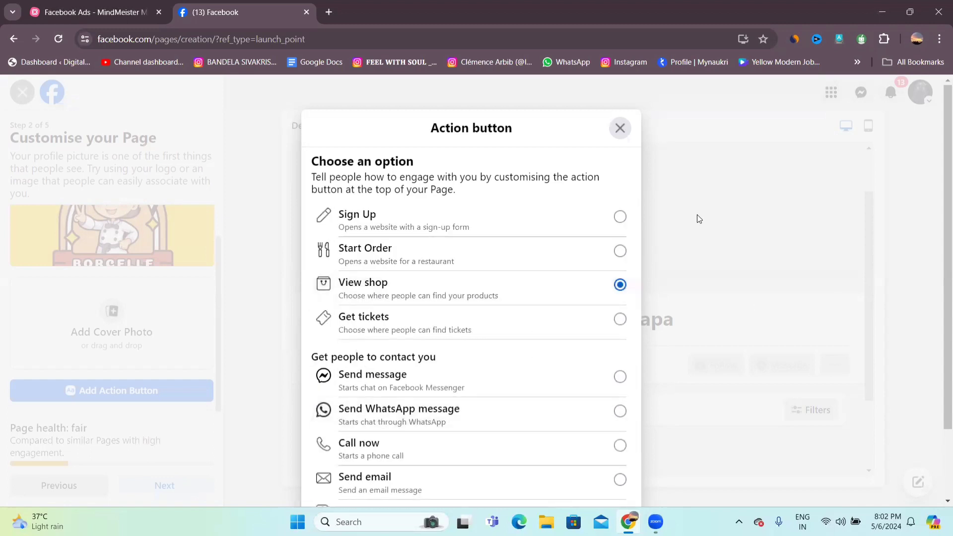
pyautogui.scroll(-5, 591, 318)
pyautogui.click(789, 267)
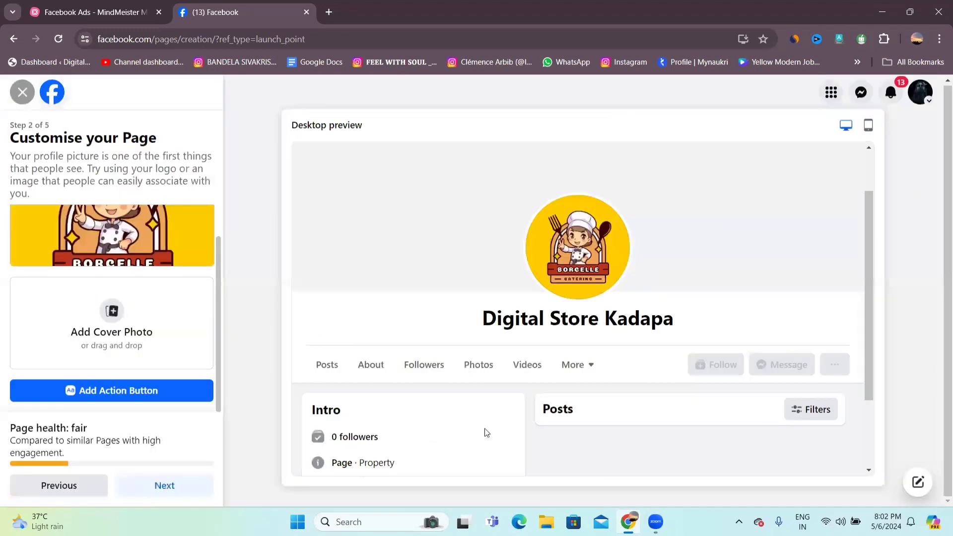
# Move to the WhatsApp step and set the phone country code to India +91.
pyautogui.click(165, 487)
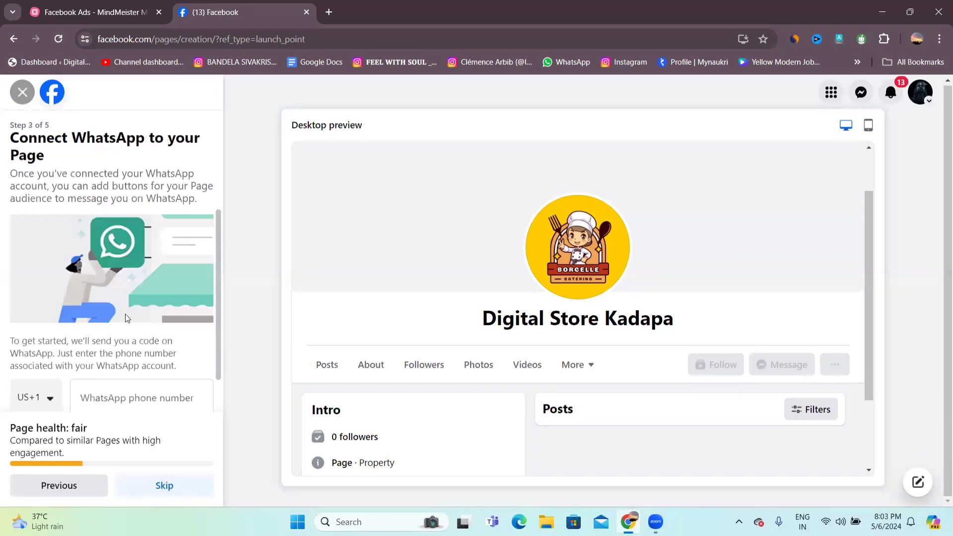
pyautogui.scroll(-1, 125, 313)
pyautogui.click(131, 362)
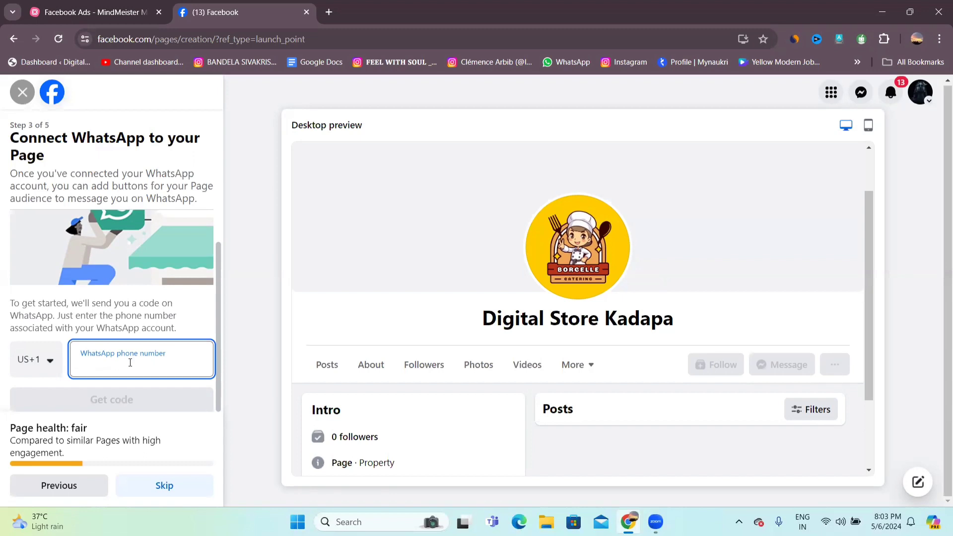
pyautogui.click(50, 358)
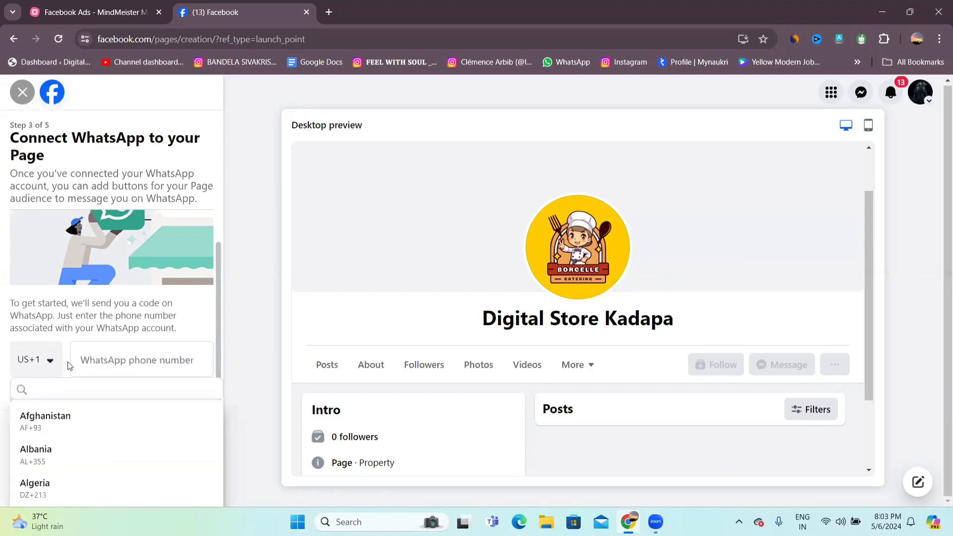
pyautogui.write('india')
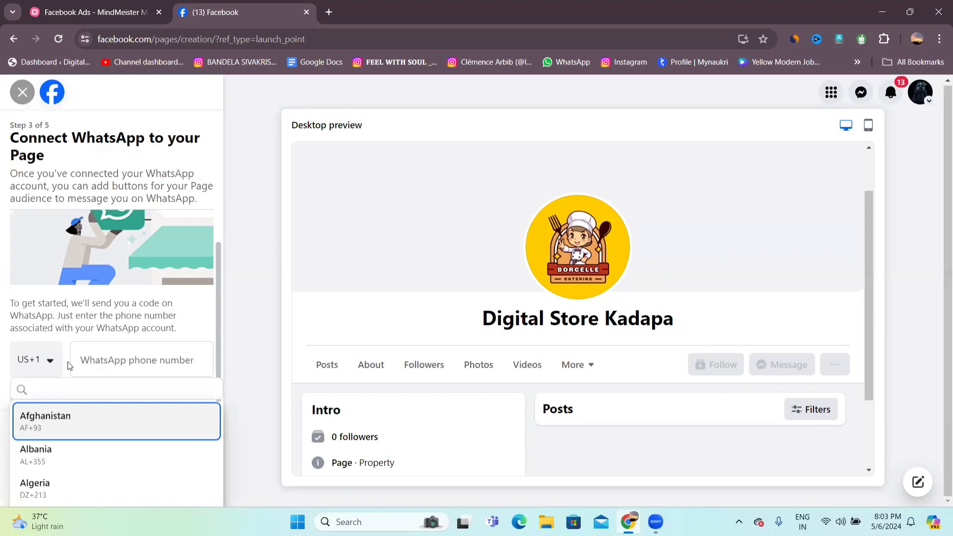
pyautogui.write('indiaindia')
pyautogui.click(49, 351)
pyautogui.click(49, 357)
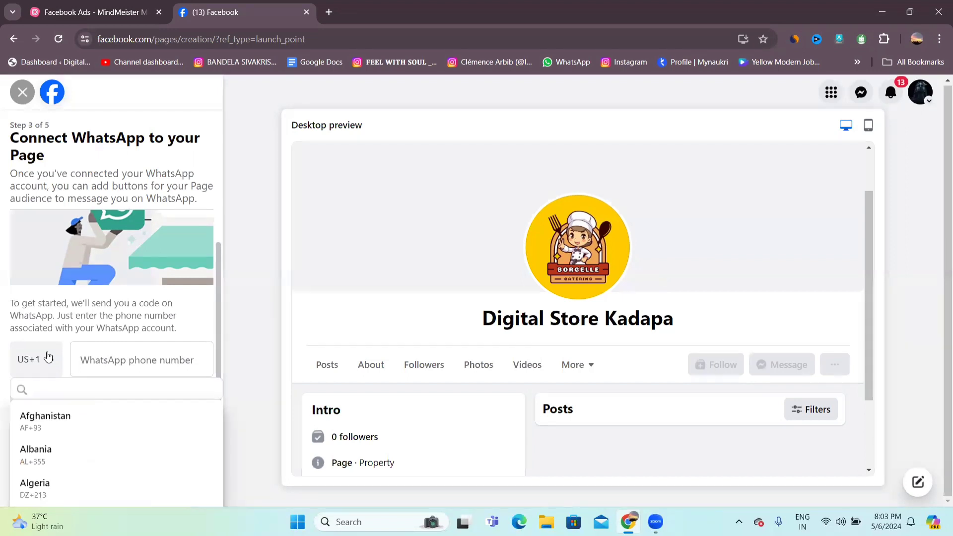
pyautogui.write('indi')
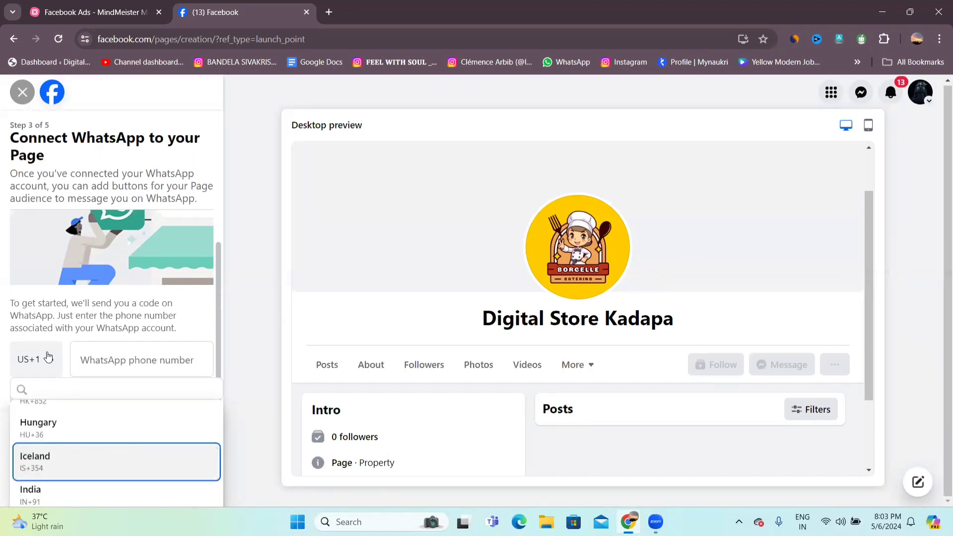
pyautogui.click(48, 357)
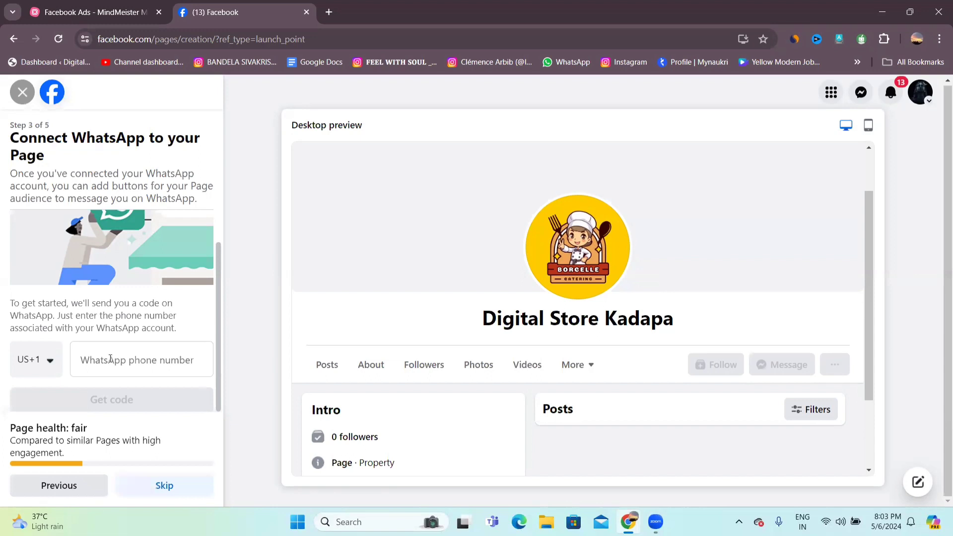
pyautogui.click(50, 375)
pyautogui.scroll(-20, 57, 432)
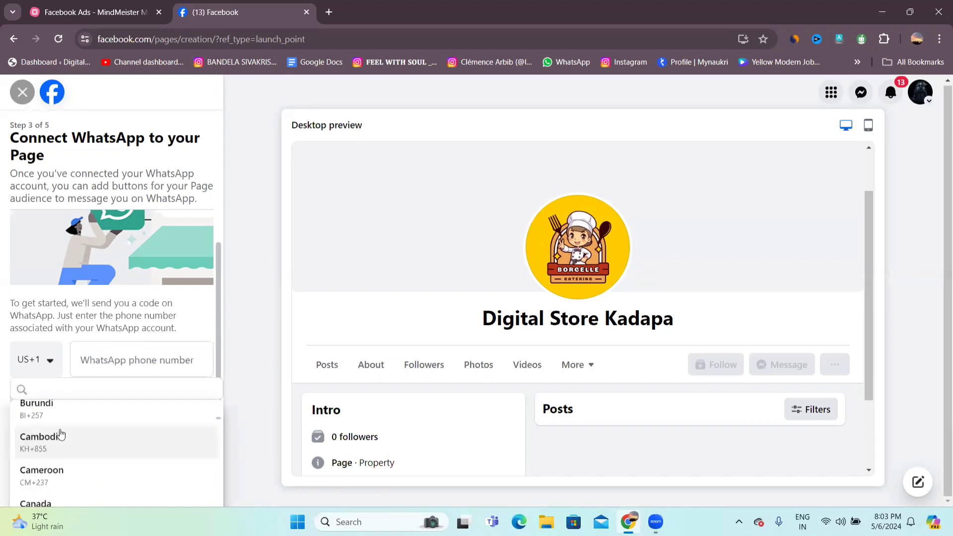
pyautogui.scroll(-20, 60, 434)
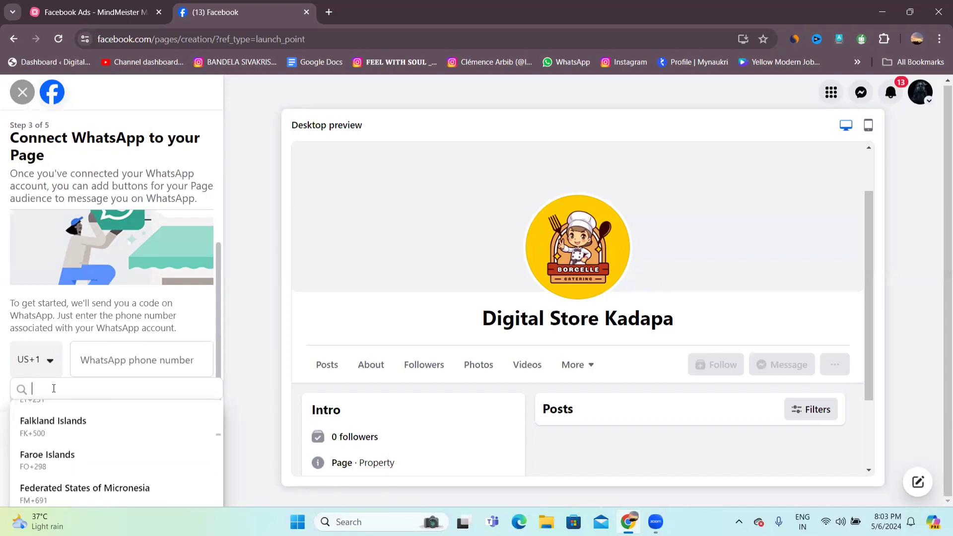
pyautogui.write('indi')
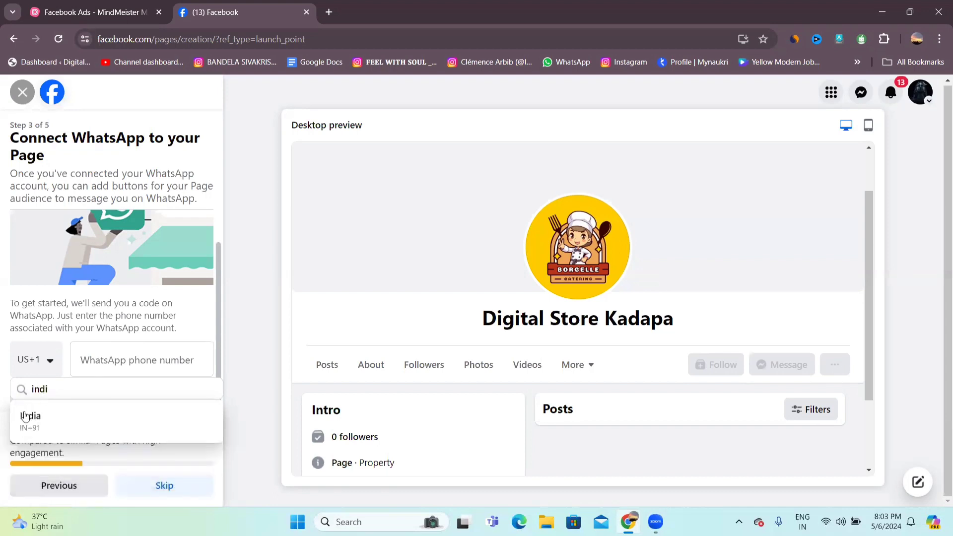
pyautogui.click(129, 338)
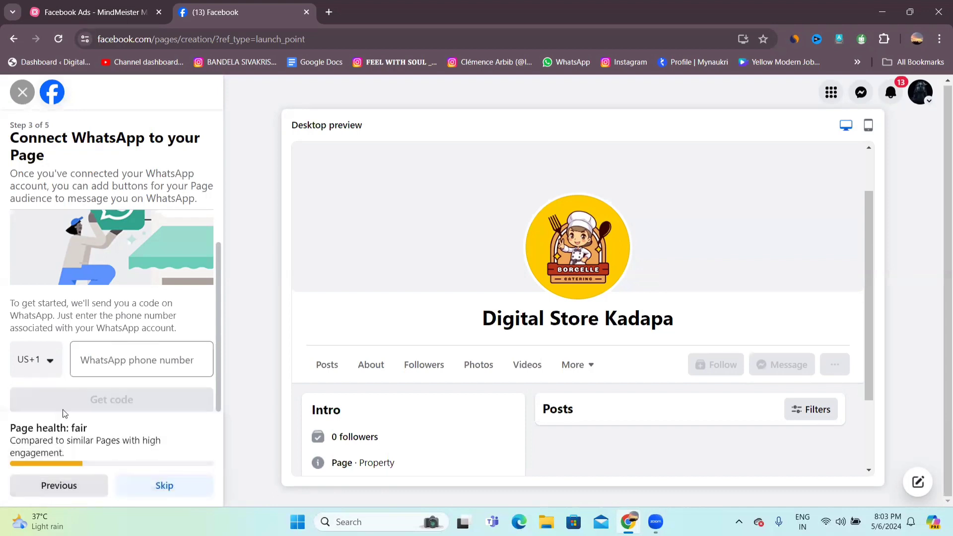
pyautogui.click(44, 366)
pyautogui.write('indi')
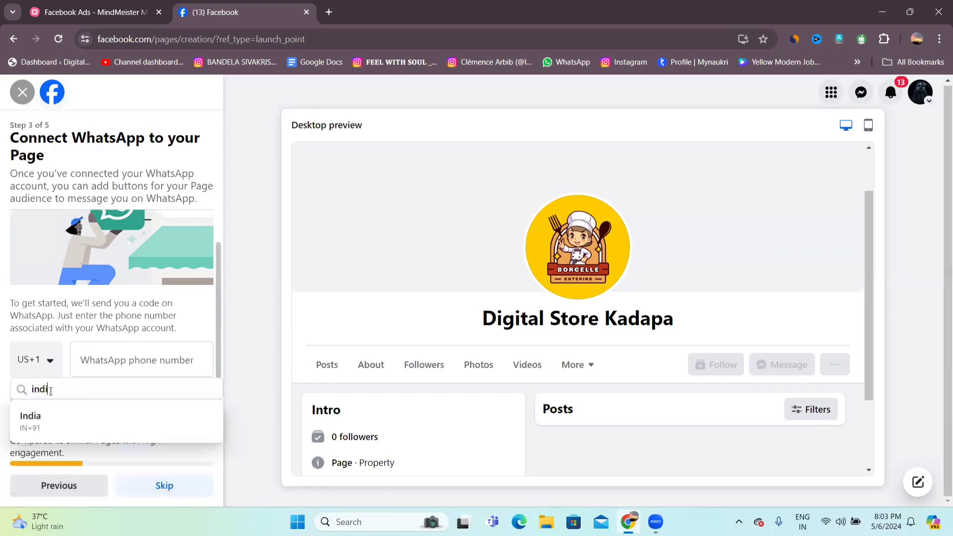
pyautogui.write('a')
pyautogui.click(44, 423)
# Enter the WhatsApp number, verify it with the 5-digit code, and continue to step 4.
pyautogui.click(127, 365)
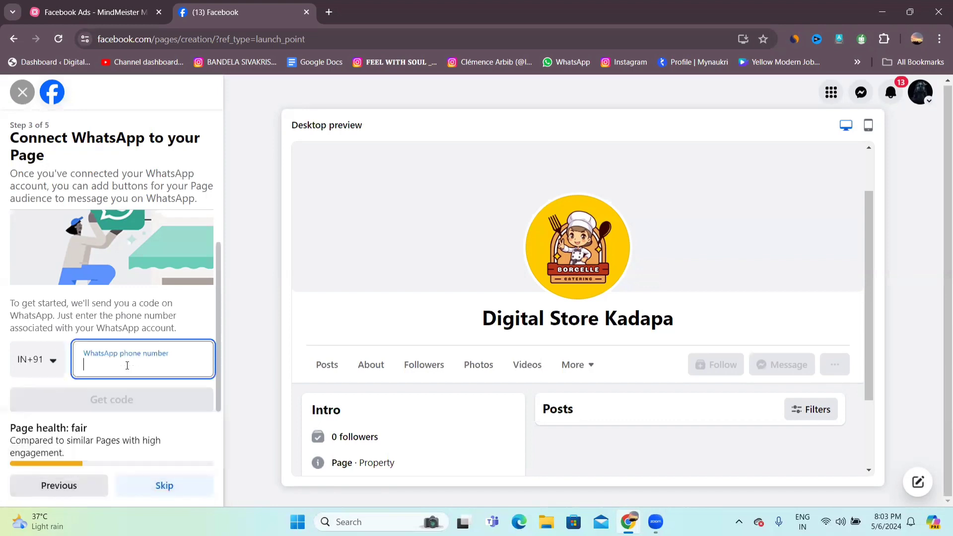
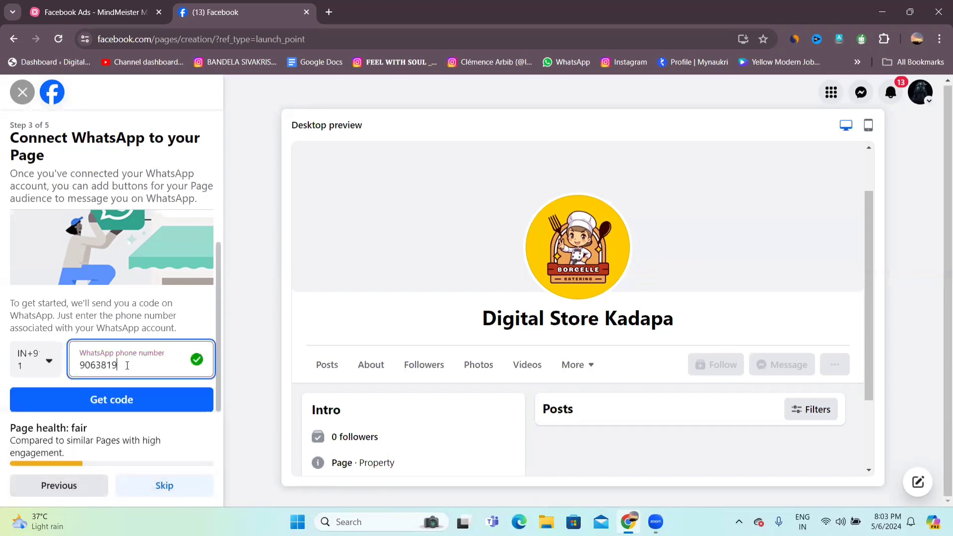
pyautogui.click(126, 399)
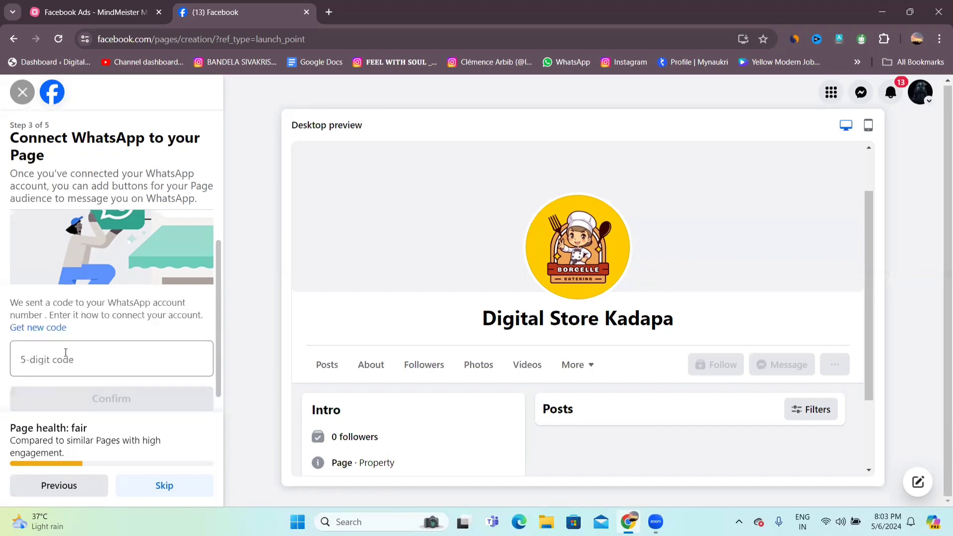
pyautogui.click(66, 352)
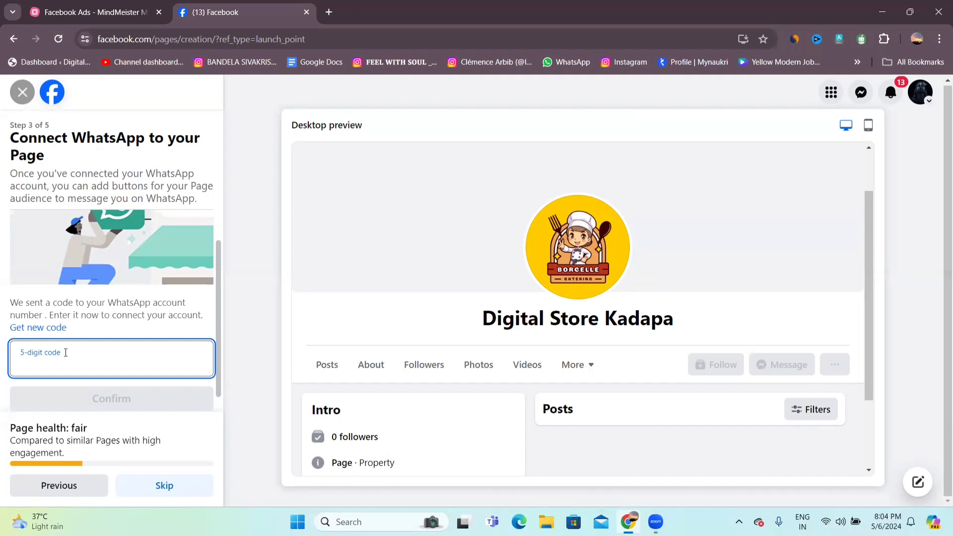
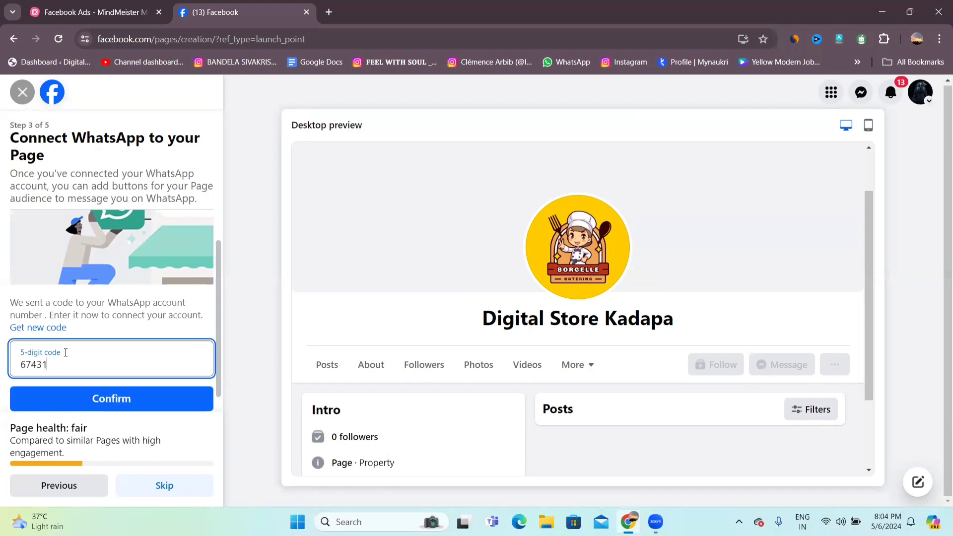
pyautogui.click(88, 400)
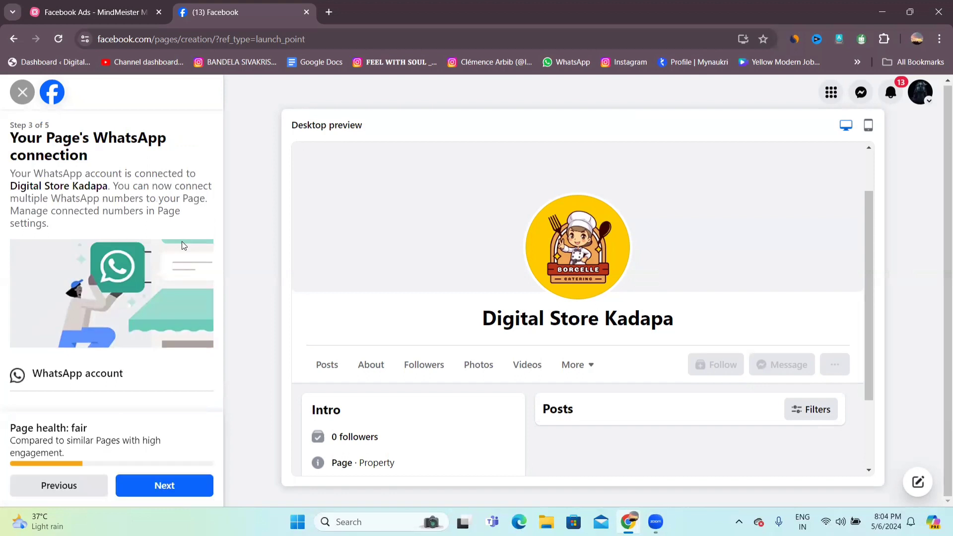
pyautogui.click(167, 486)
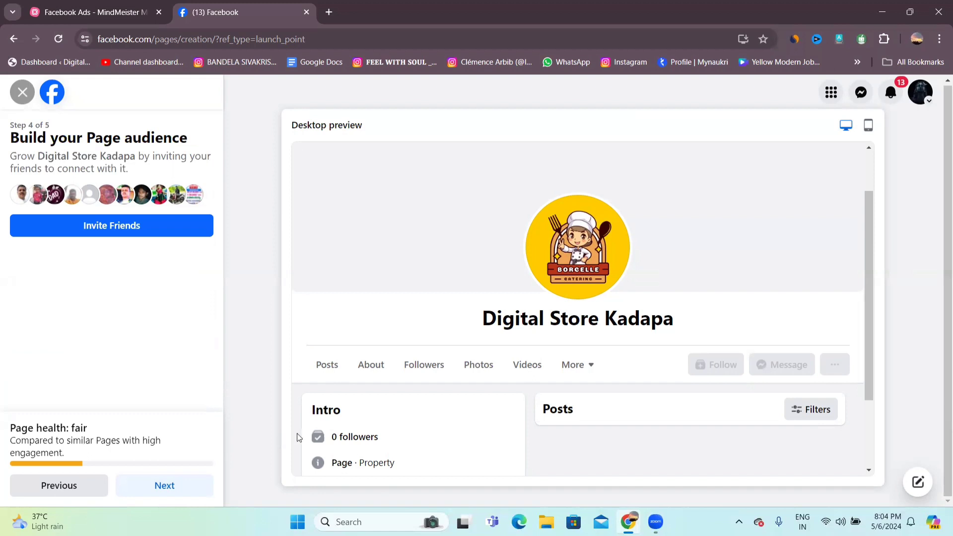
# Skip inviting friends on step 4 and finish page setup with Done on step 5.
pyautogui.click(161, 488)
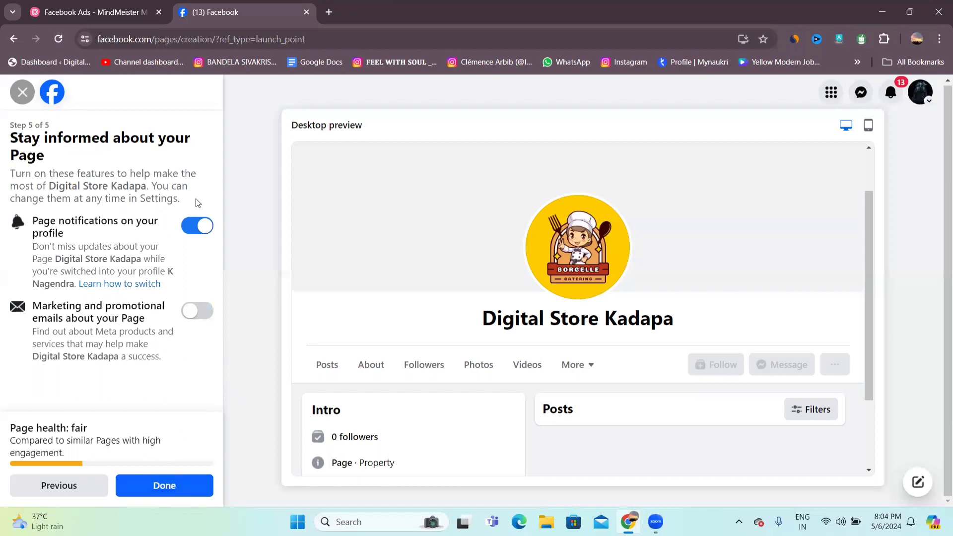
pyautogui.click(147, 493)
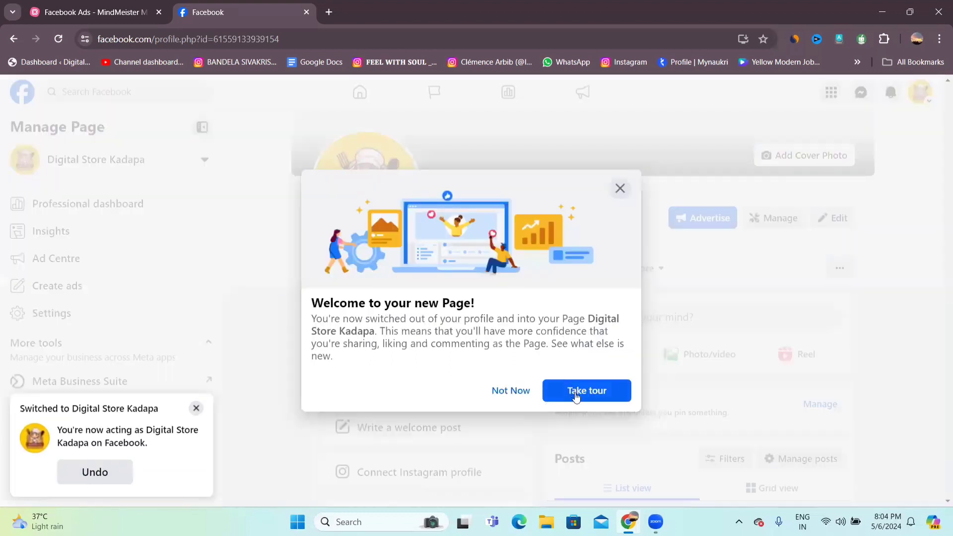
pyautogui.click(620, 189)
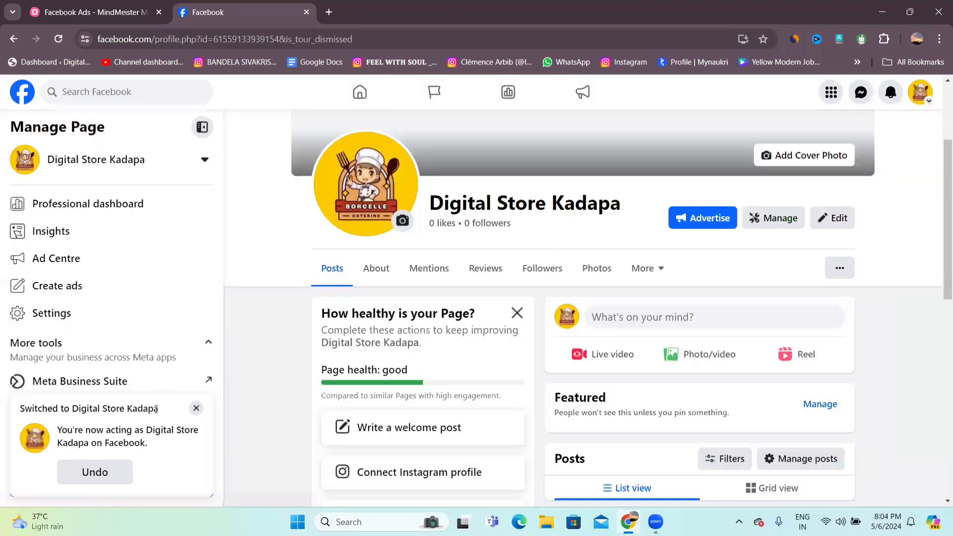
pyautogui.click(196, 408)
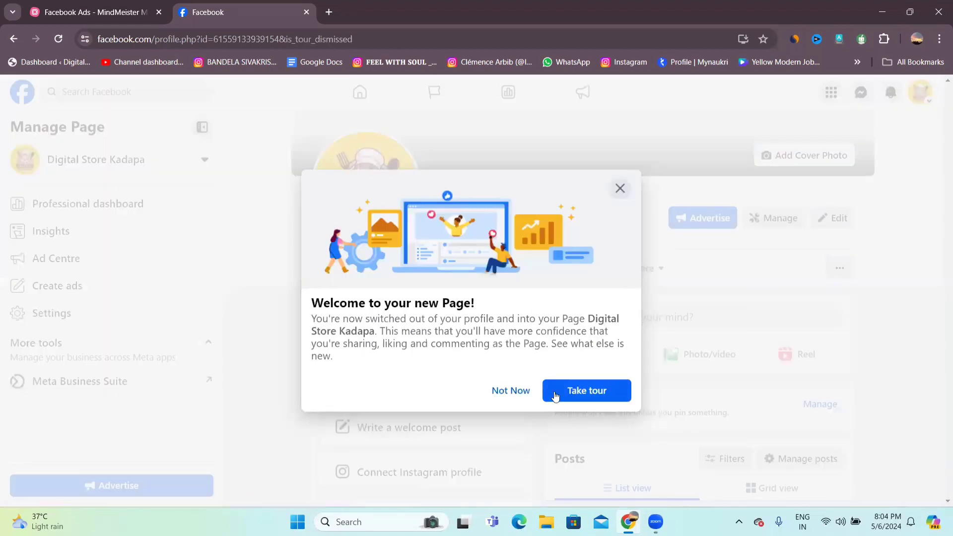
pyautogui.click(595, 400)
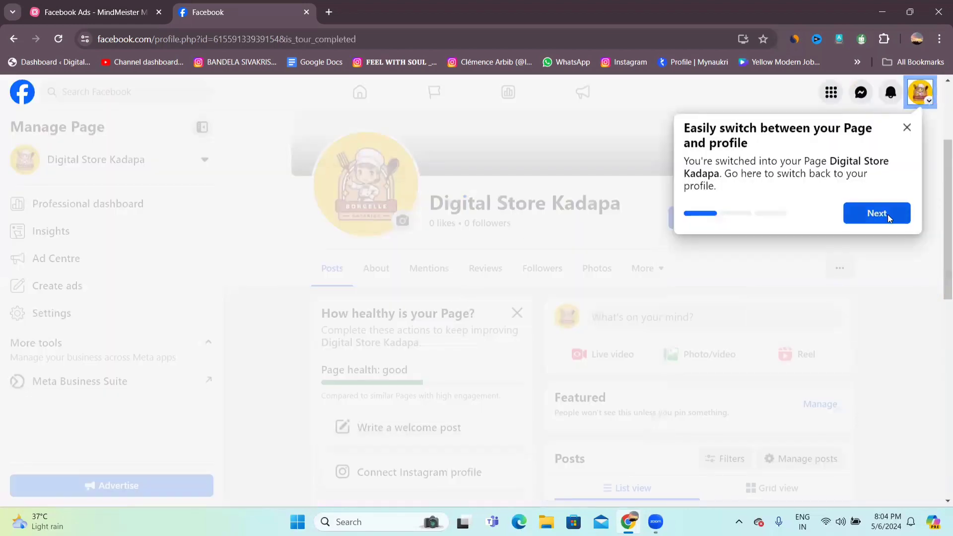
pyautogui.click(889, 219)
pyautogui.click(721, 328)
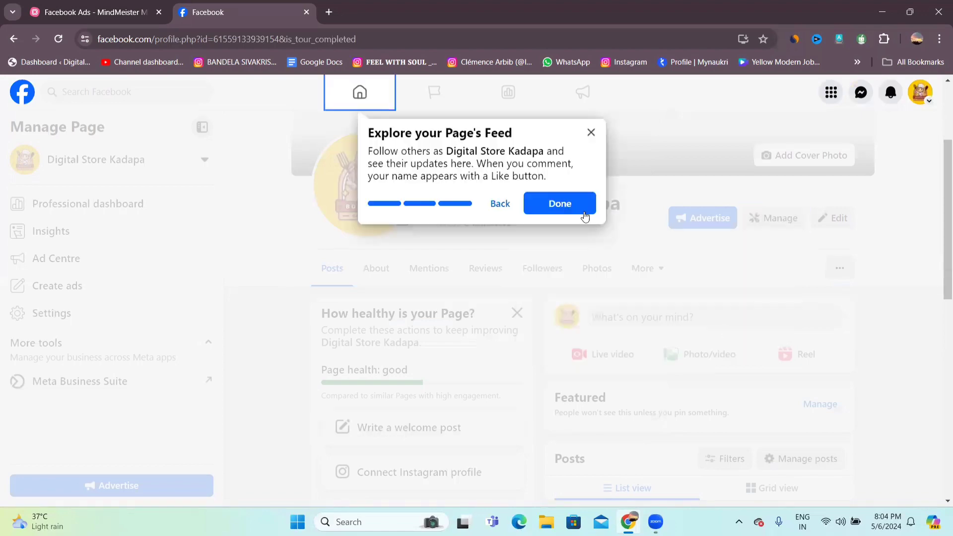
pyautogui.click(560, 204)
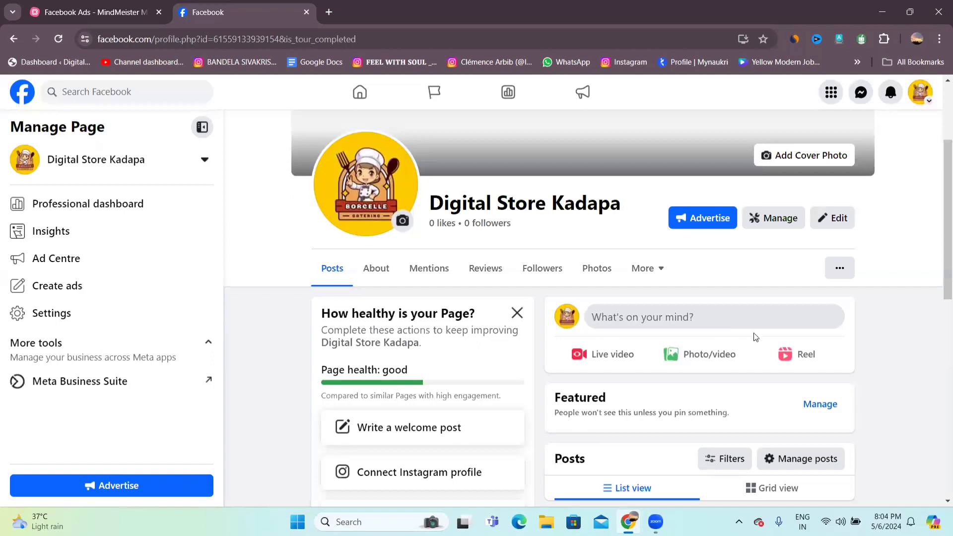
pyautogui.click(804, 358)
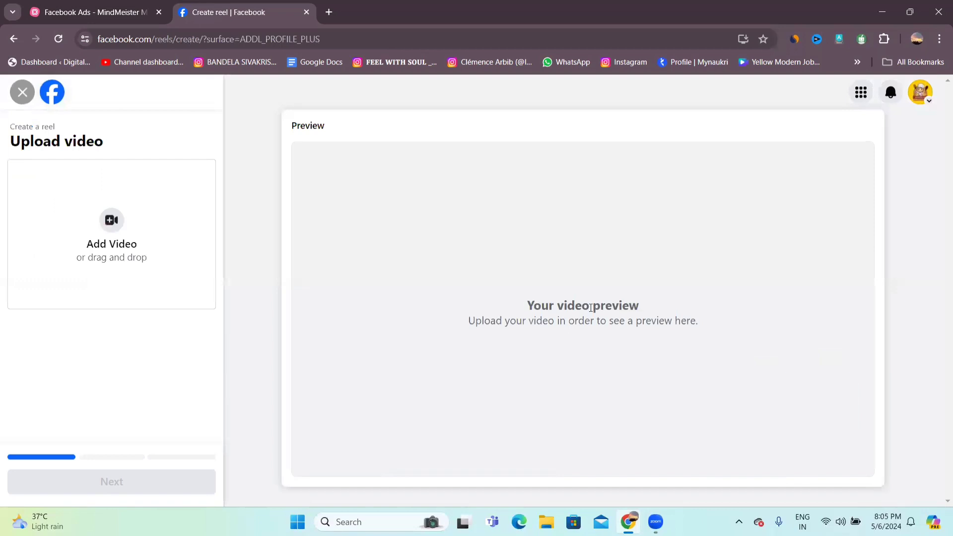
pyautogui.click(22, 93)
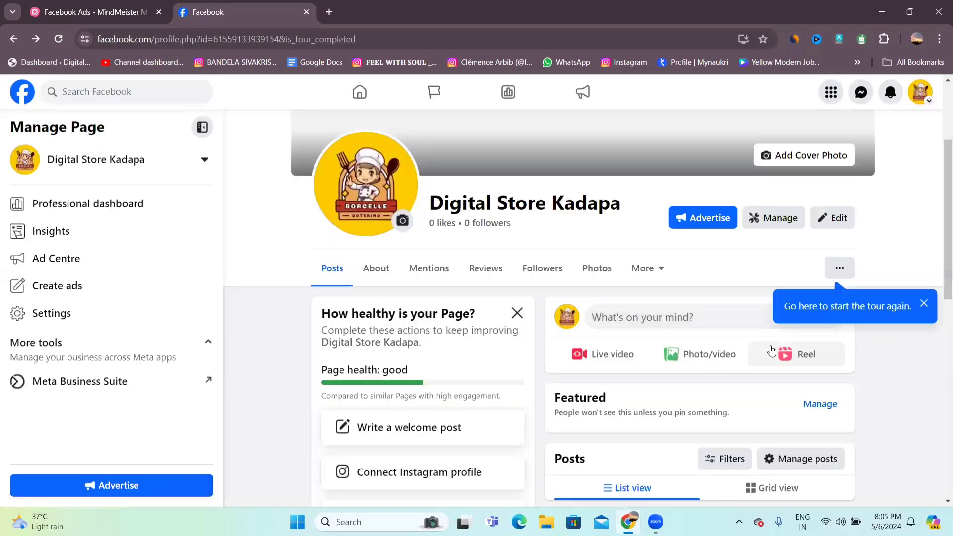
pyautogui.click(925, 305)
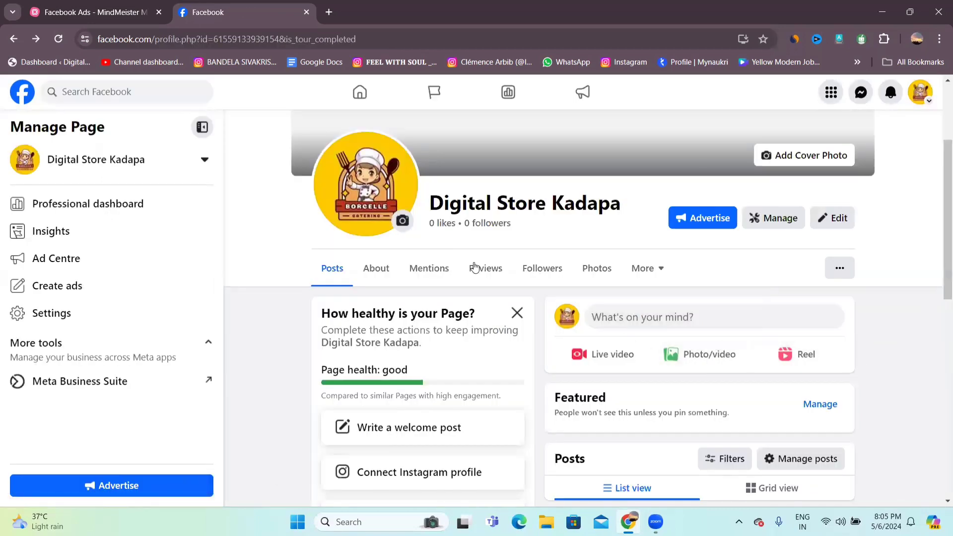
pyautogui.scroll(-2, 485, 268)
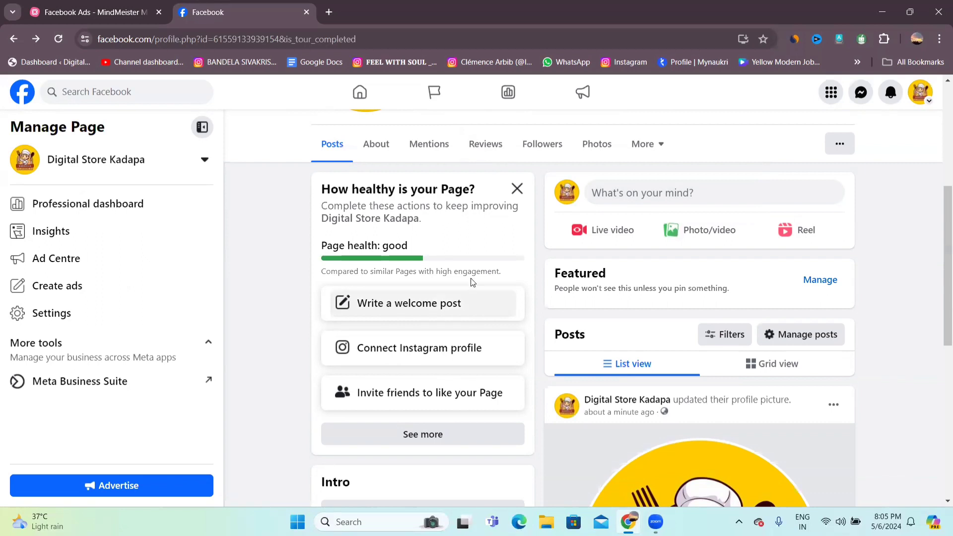
pyautogui.scroll(1, 474, 280)
pyautogui.click(517, 250)
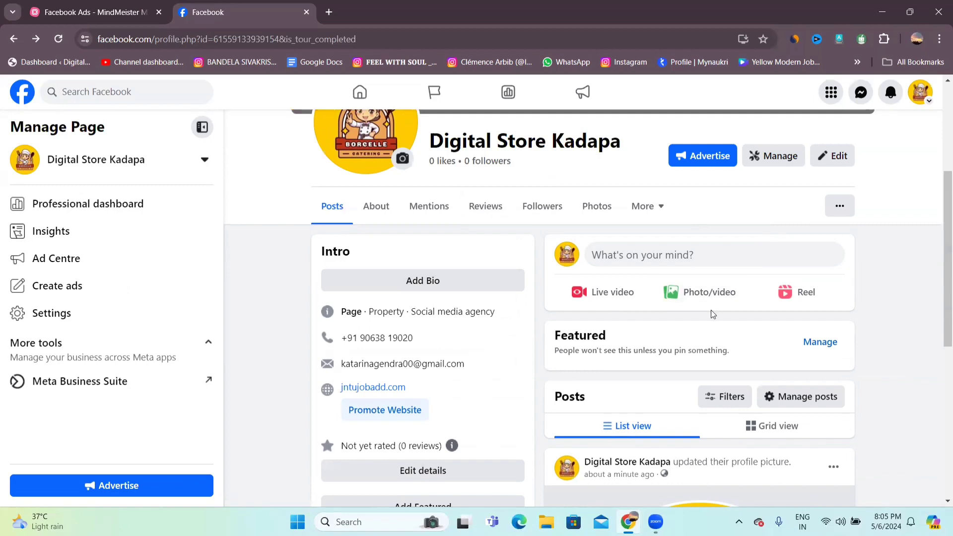
pyautogui.scroll(-3, 711, 310)
pyautogui.scroll(8, 712, 314)
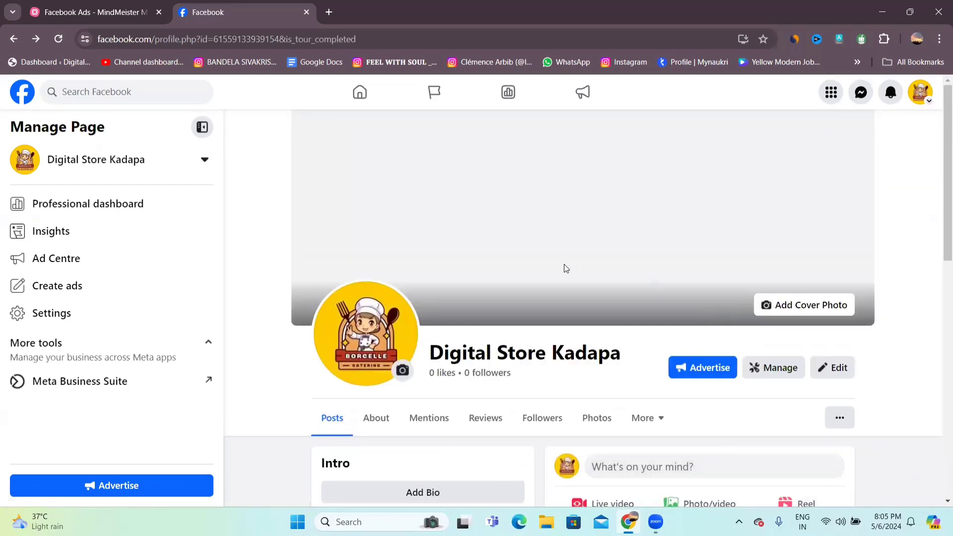
pyautogui.scroll(-2, 564, 267)
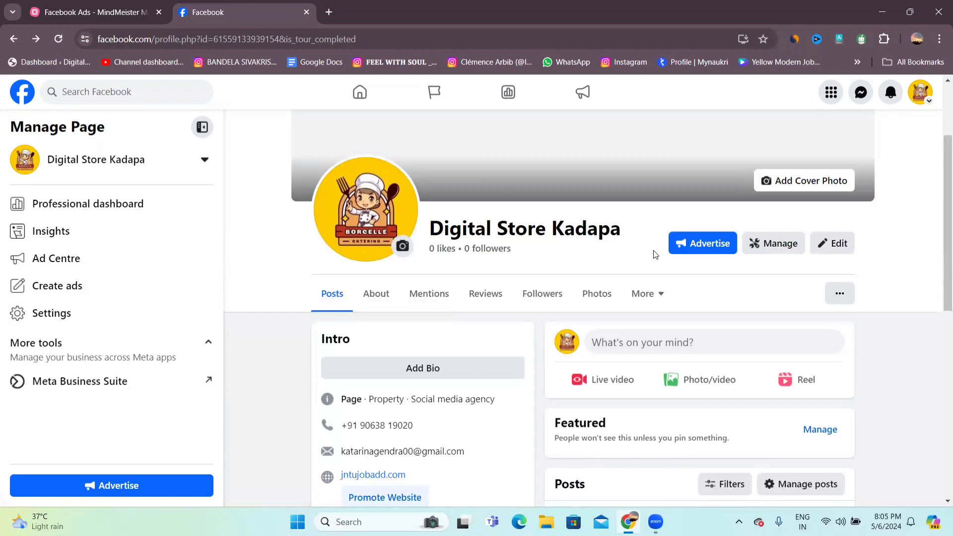
# Google 'Facebook Ads Manager' in a new tab and open the official Meta Ads Manager result.
pyautogui.click(329, 12)
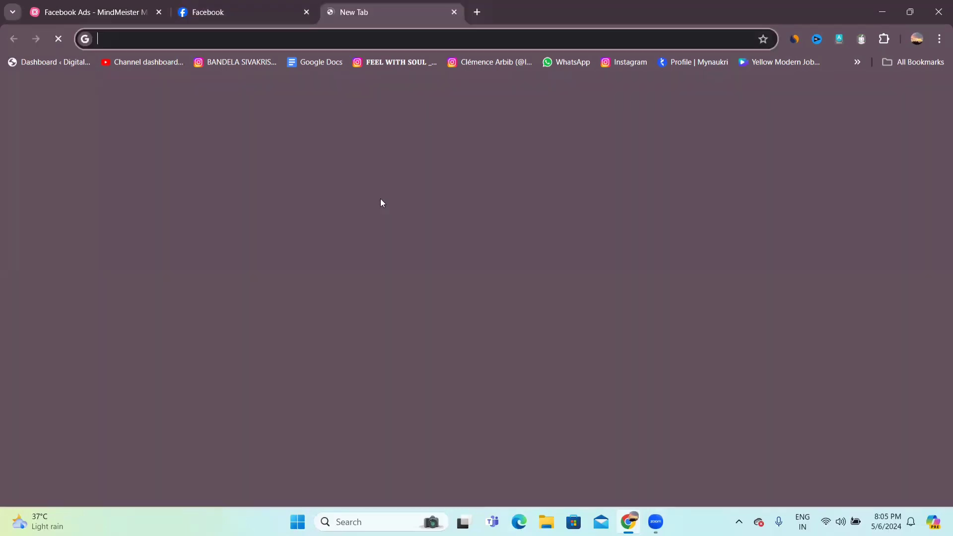
pyautogui.write('Faceb')
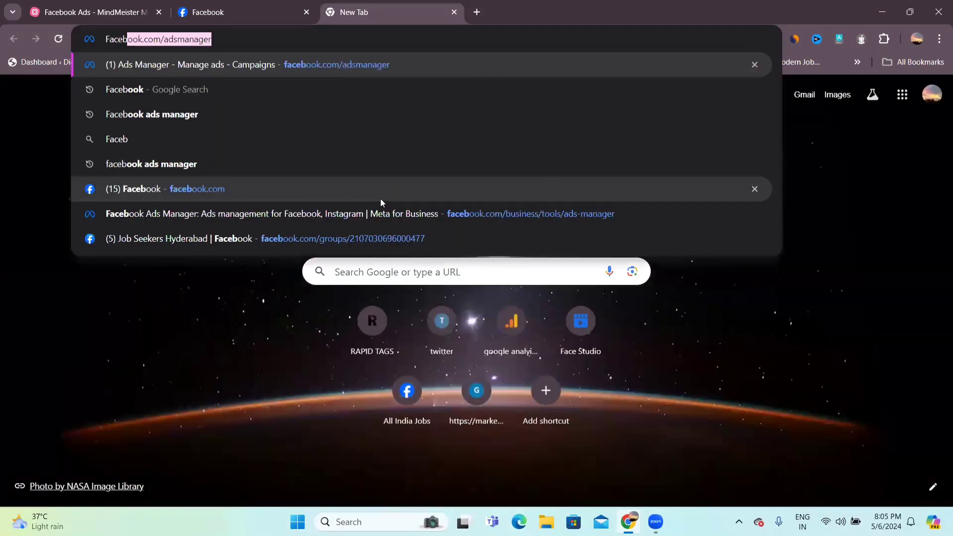
pyautogui.write('ook Ad')
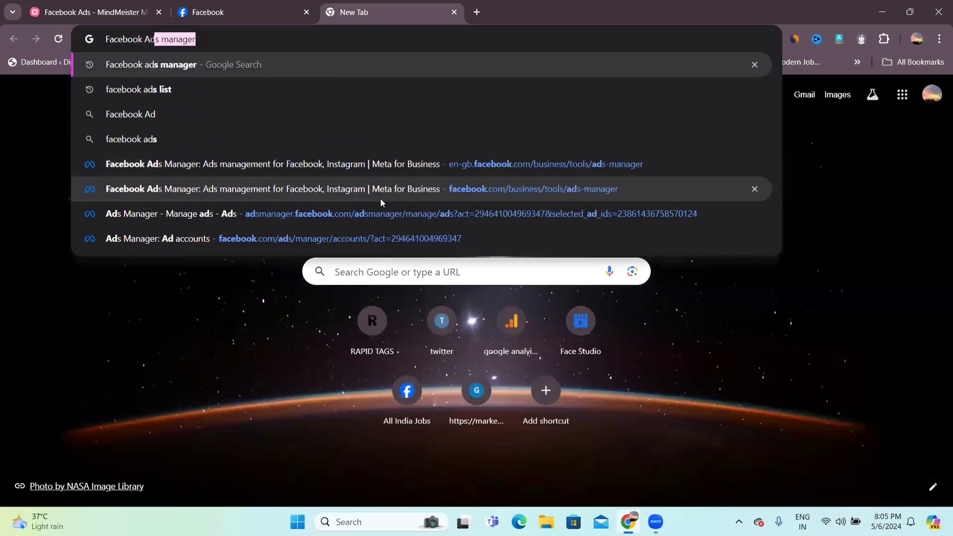
pyautogui.write('s')
pyautogui.press('BackSpace')
pyautogui.press('BackSpace')
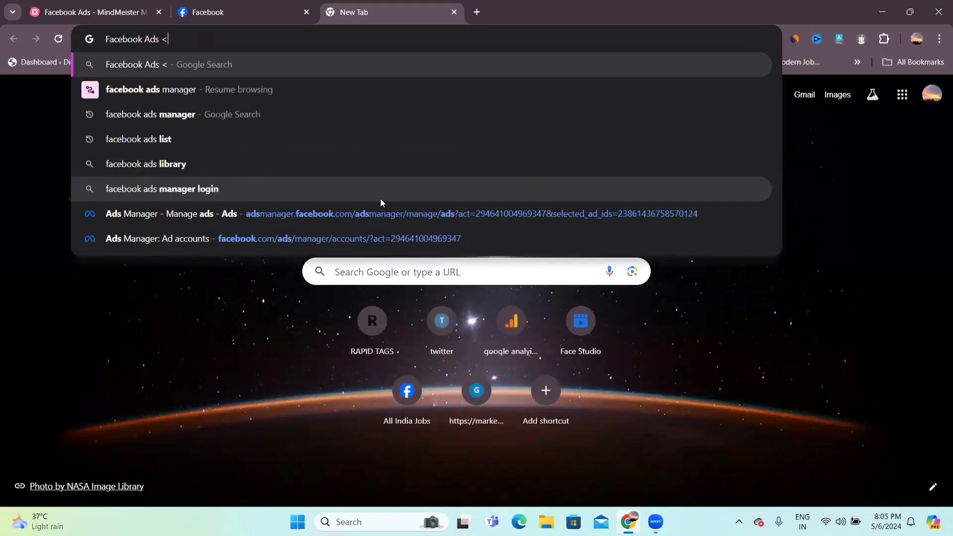
pyautogui.write('Manager')
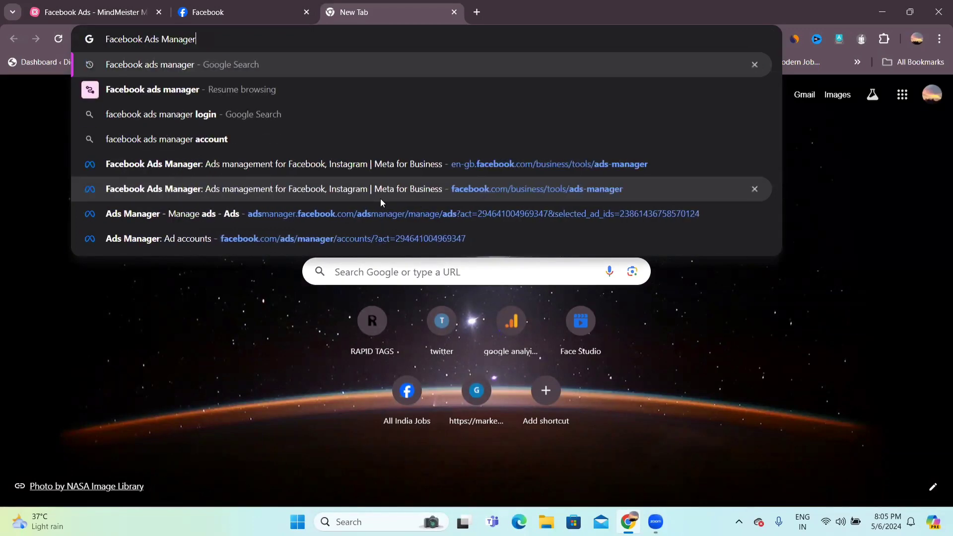
pyautogui.press('Return')
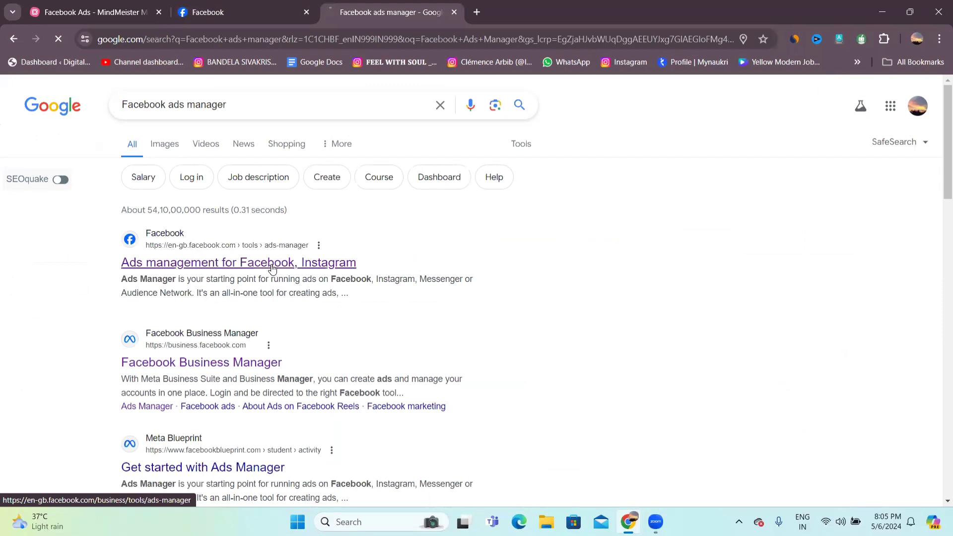
pyautogui.click(272, 263)
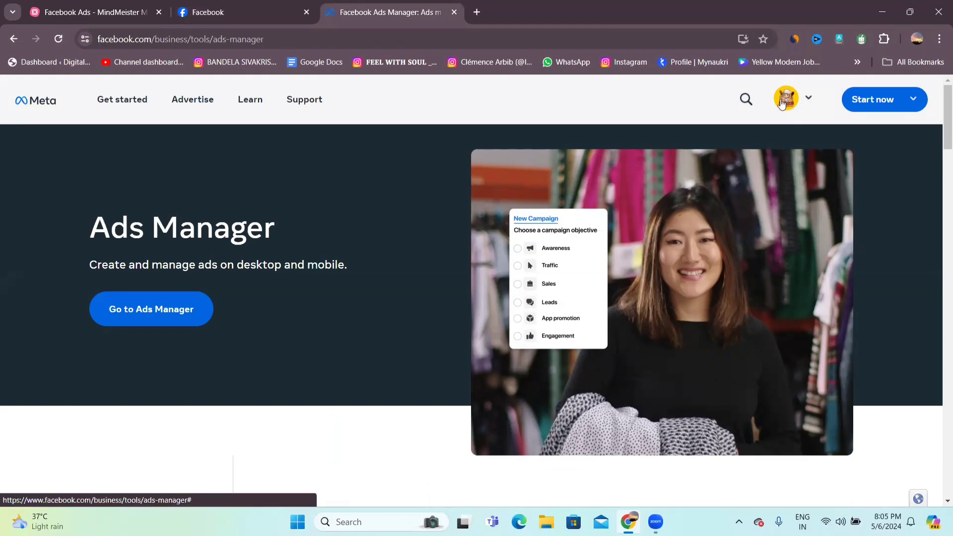
# Navigate from the Digital Store Kadapa page into Ads Manager's Campaigns table of 17 drafts.
pyautogui.click(805, 99)
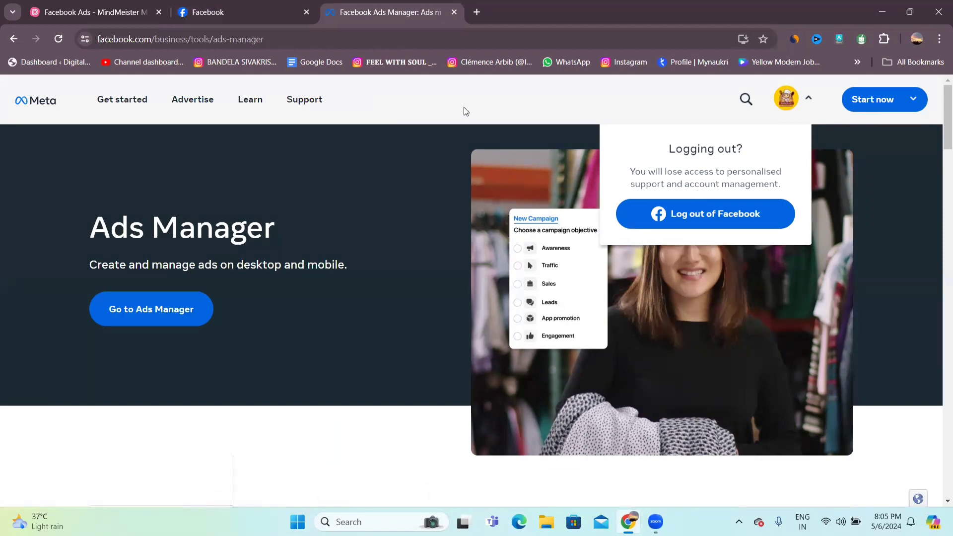
pyautogui.click(241, 12)
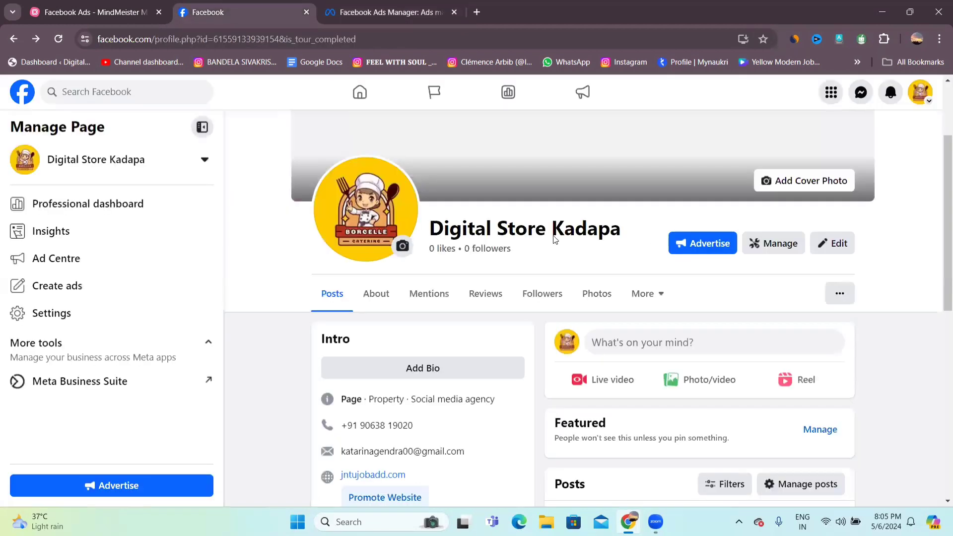
pyautogui.click(380, 12)
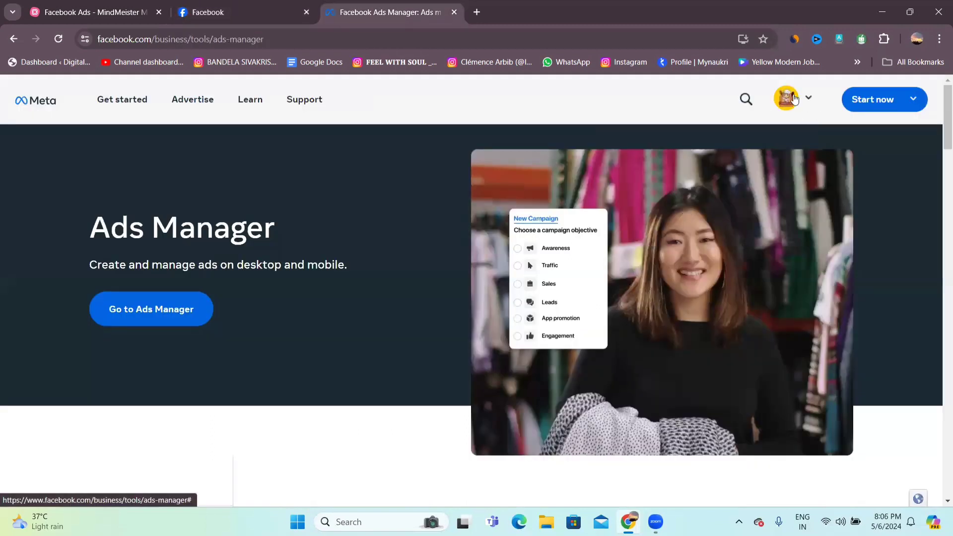
pyautogui.click(873, 103)
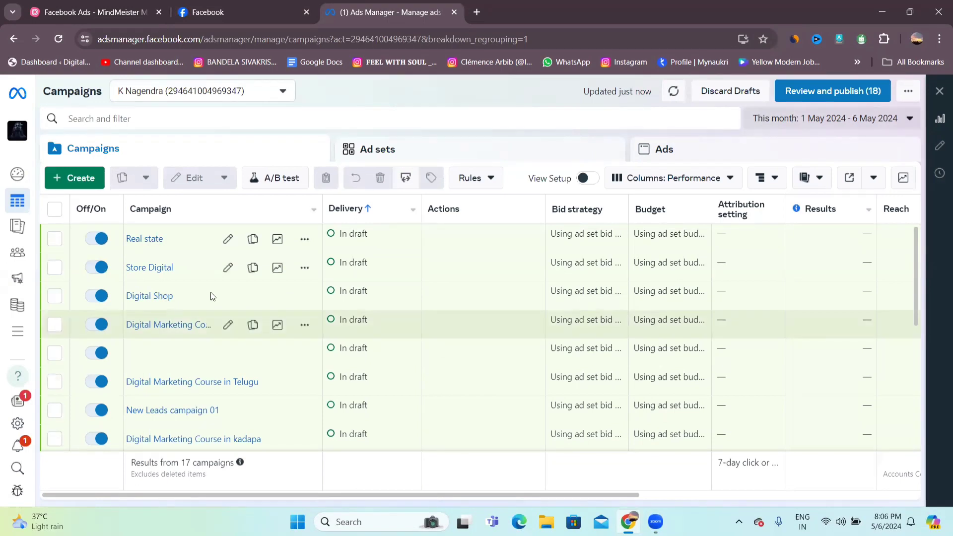
# Review the campaigns table and start a new Auction campaign with + Create.
pyautogui.scroll(-1, 389, 348)
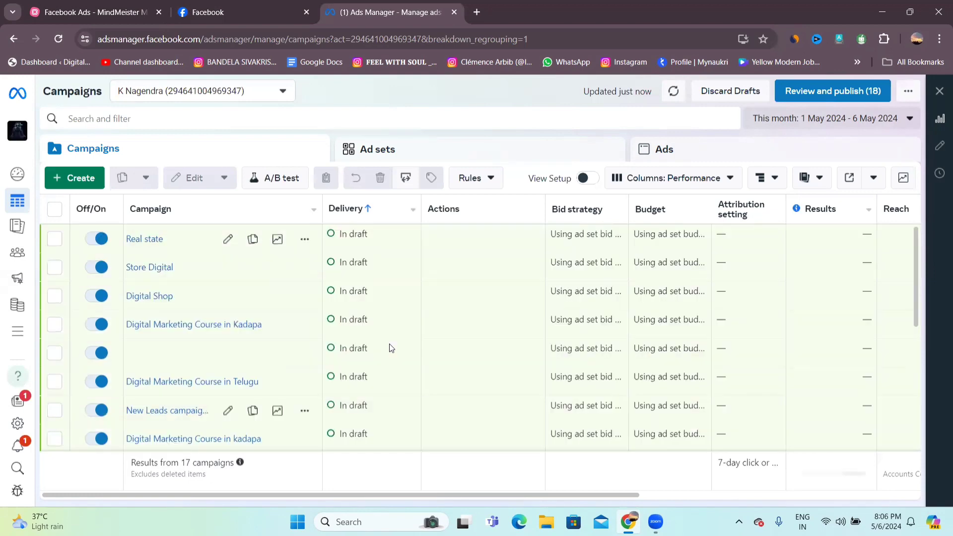
pyautogui.scroll(-5, 383, 310)
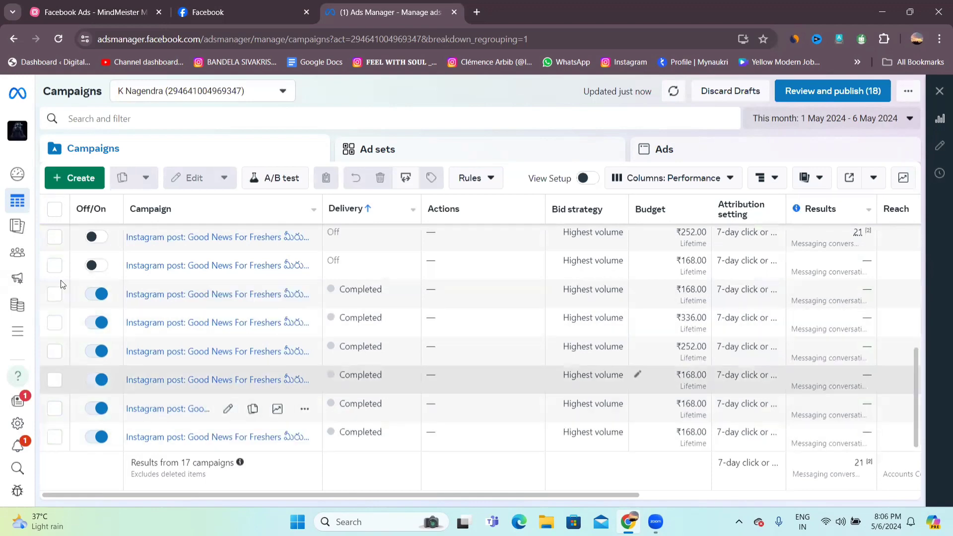
pyautogui.scroll(5, 378, 296)
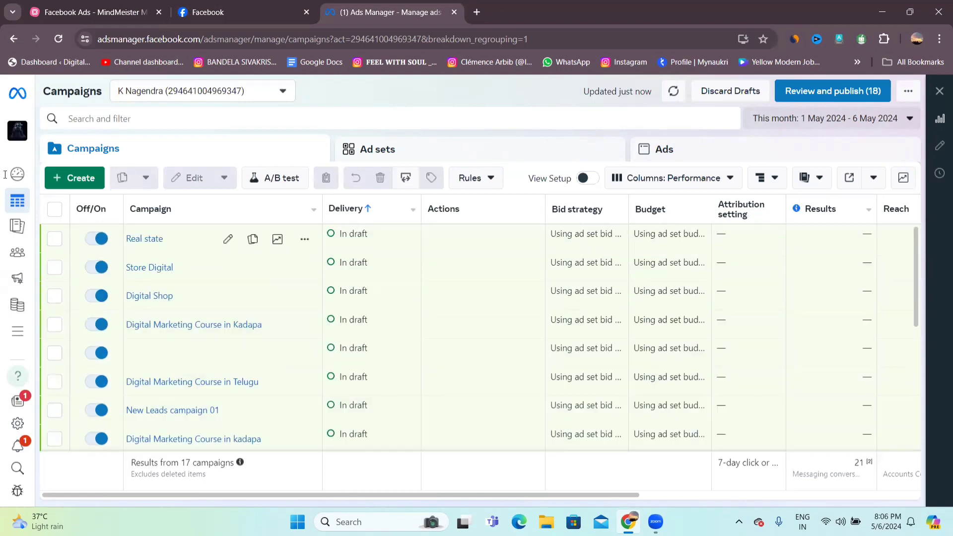
pyautogui.click(83, 188)
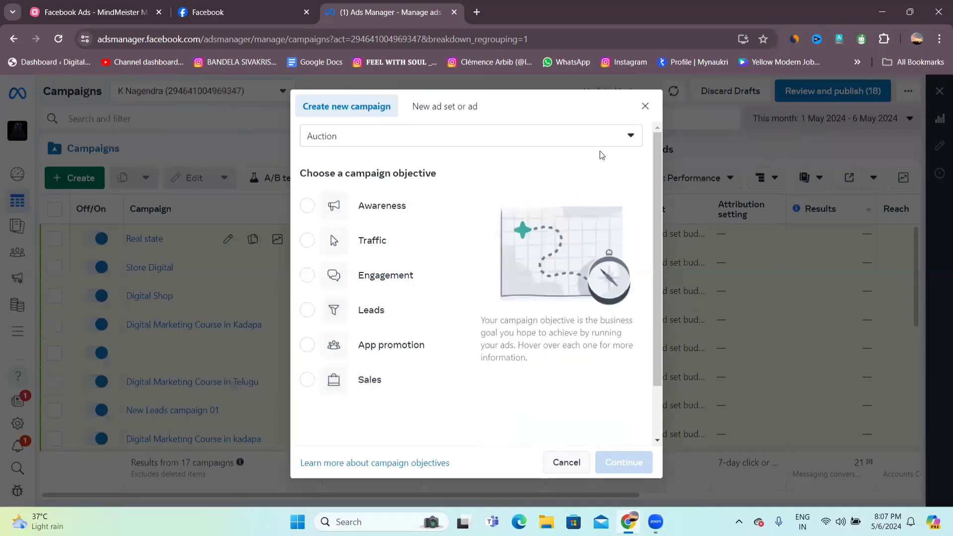
# Cancel the Create new campaign dialog to return to the campaigns list.
pyautogui.click(644, 106)
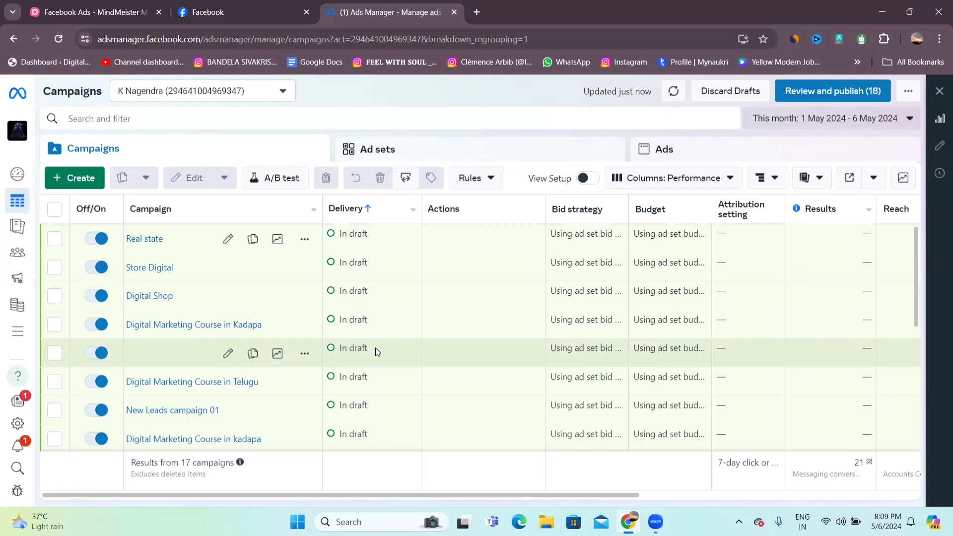
# Open Billing & payments to view the ₹158.60 prepaid balance and payment activity.
pyautogui.moveTo(58, 108)
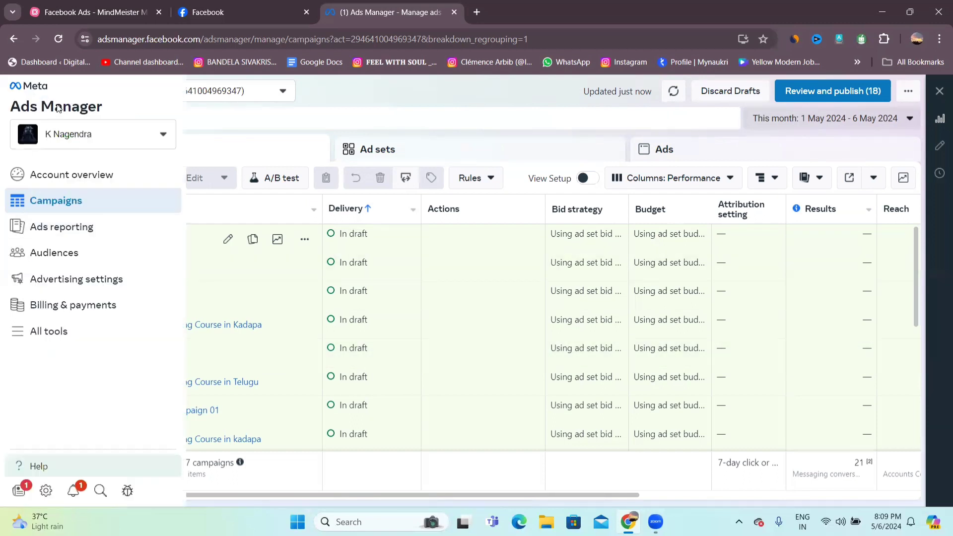
pyautogui.click(51, 311)
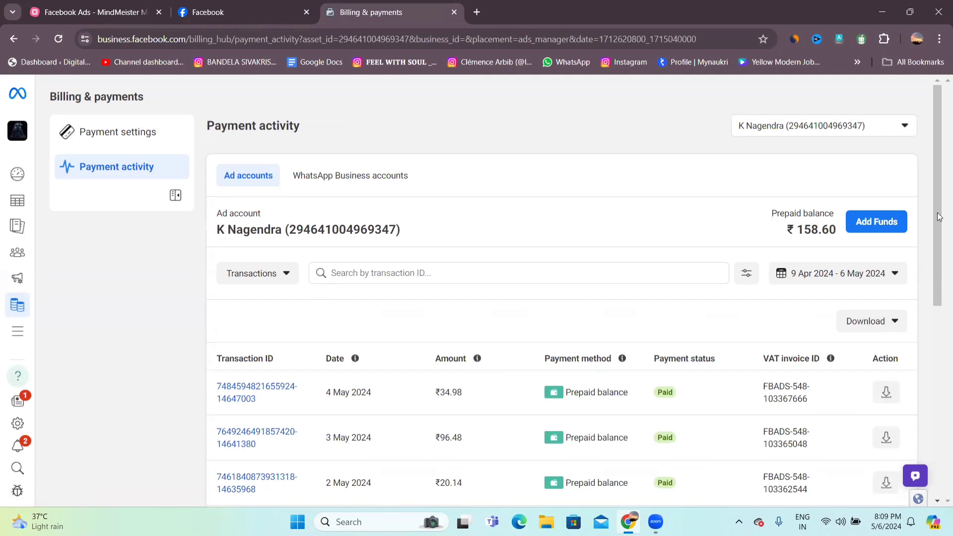
# Set up a ₹5,000 UPI prepaid top-up, replacing the default 1,000 amount, and continue.
pyautogui.click(883, 228)
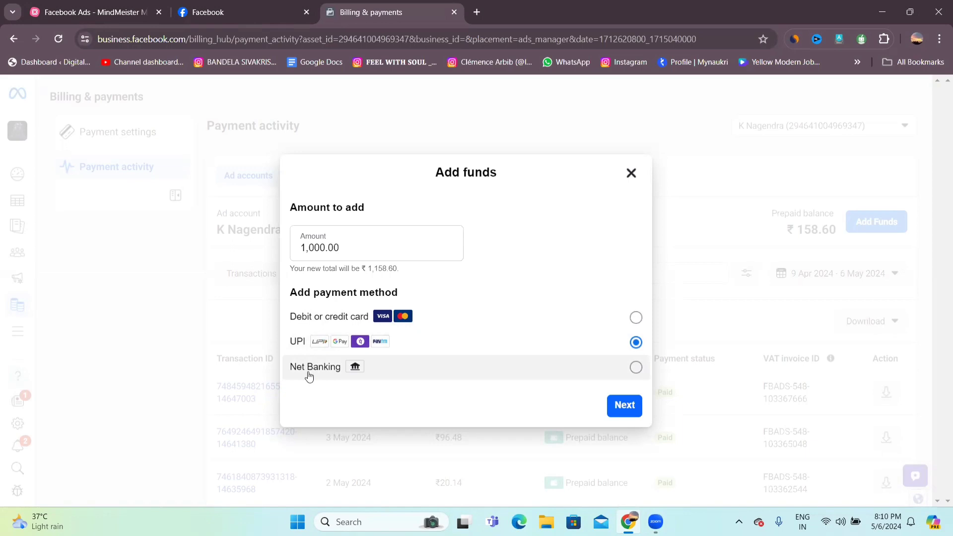
pyautogui.press('XF86AudioRaiseVolume')
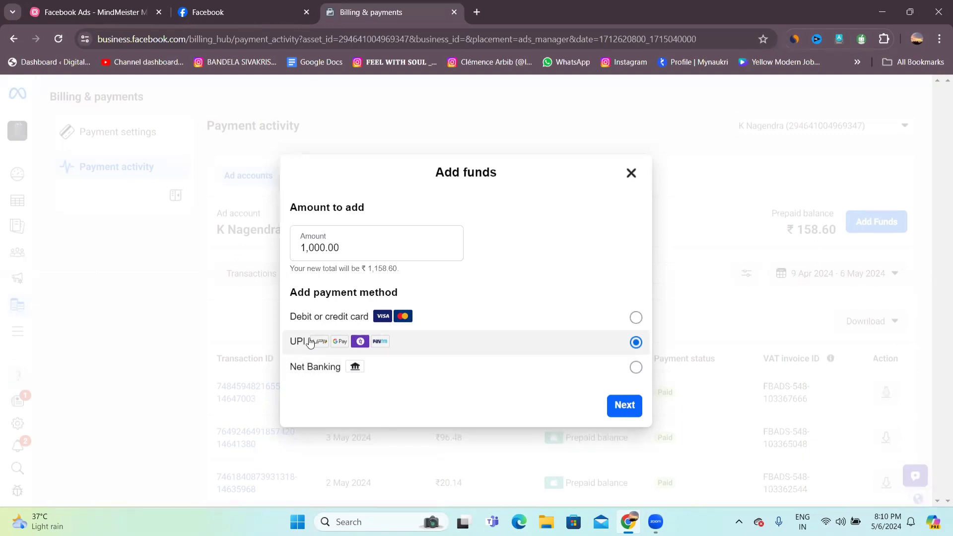
pyautogui.click(342, 247)
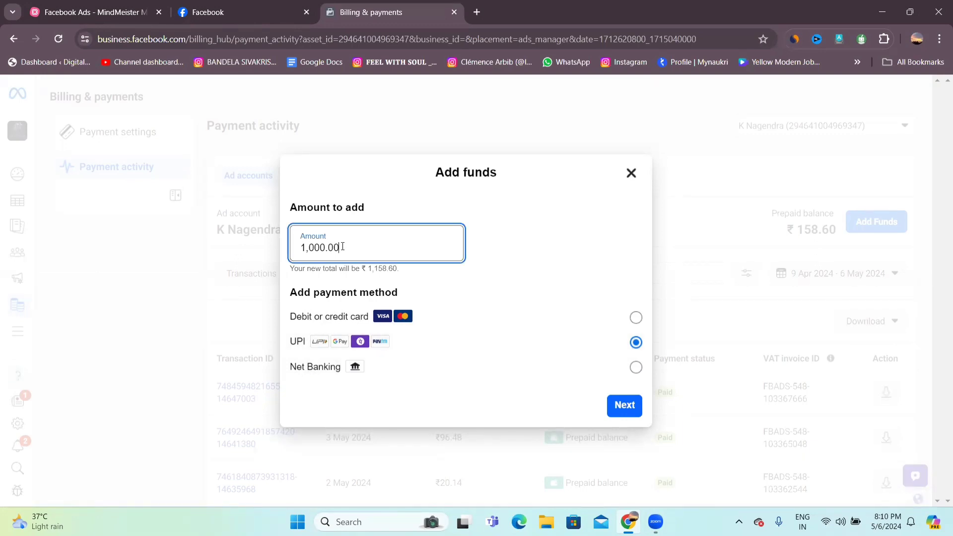
pyautogui.press('BackSpace')
pyautogui.press('BackSpace')
pyautogui.press('BackSpace')
pyautogui.press('BackSpace')
pyautogui.press('BackSpace')
pyautogui.press('BackSpace')
pyautogui.press('BackSpace')
pyautogui.press('BackSpace')
pyautogui.write('50')
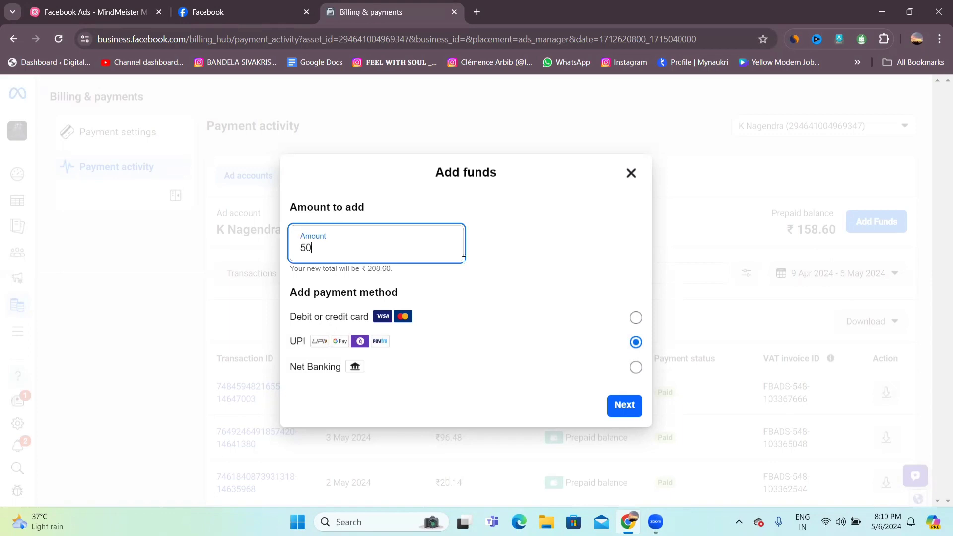
pyautogui.click(531, 241)
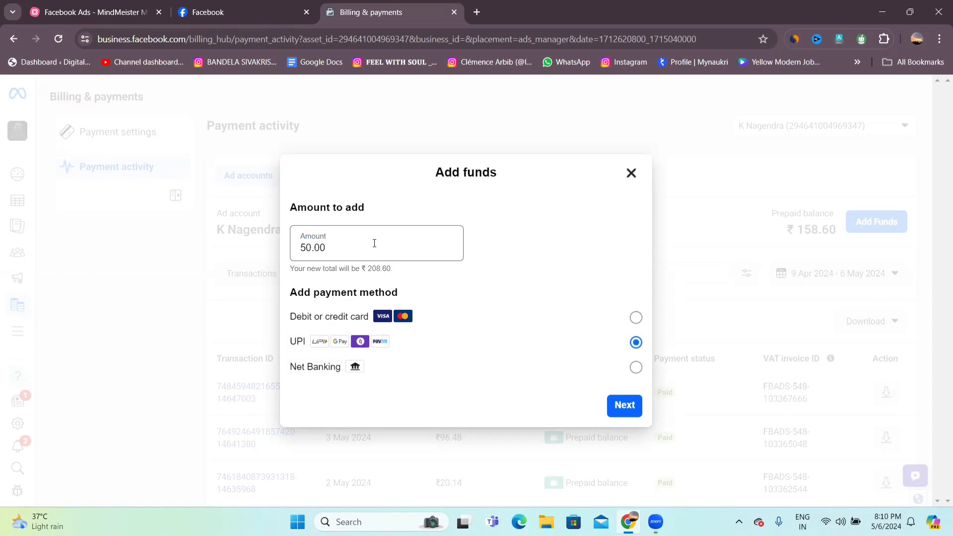
pyautogui.click(374, 243)
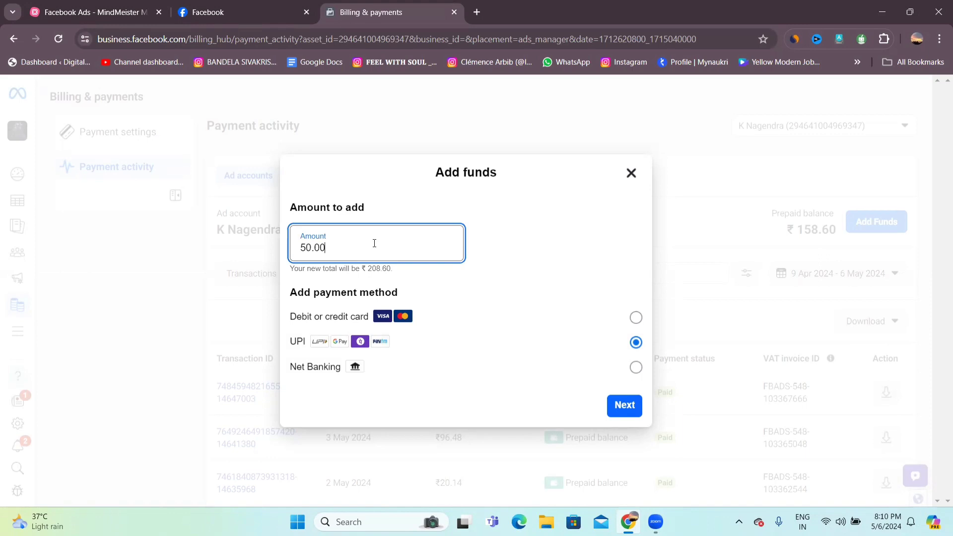
pyautogui.press('BackSpace')
pyautogui.press('BackSpace')
pyautogui.press('BackSpace')
pyautogui.press('BackSpace')
pyautogui.press('BackSpace')
pyautogui.write('5000')
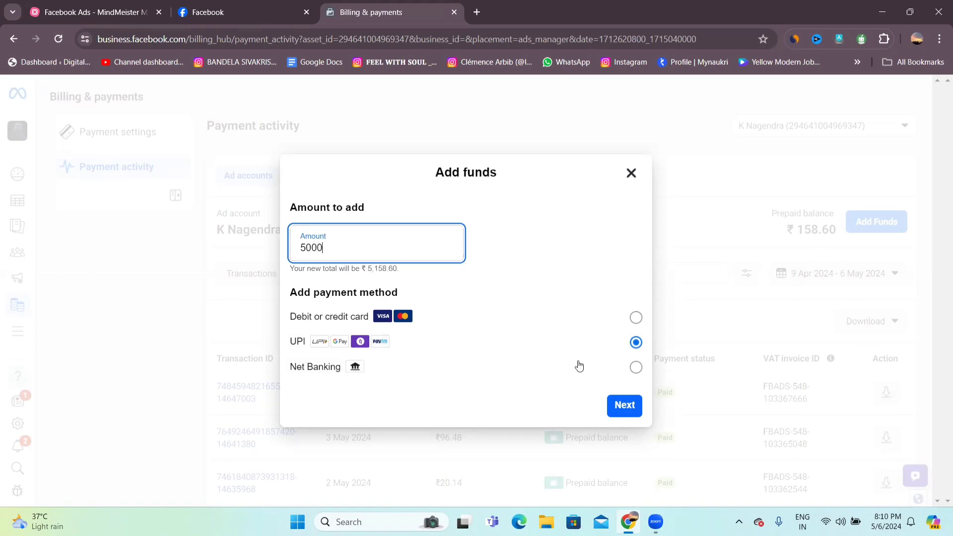
pyautogui.click(626, 407)
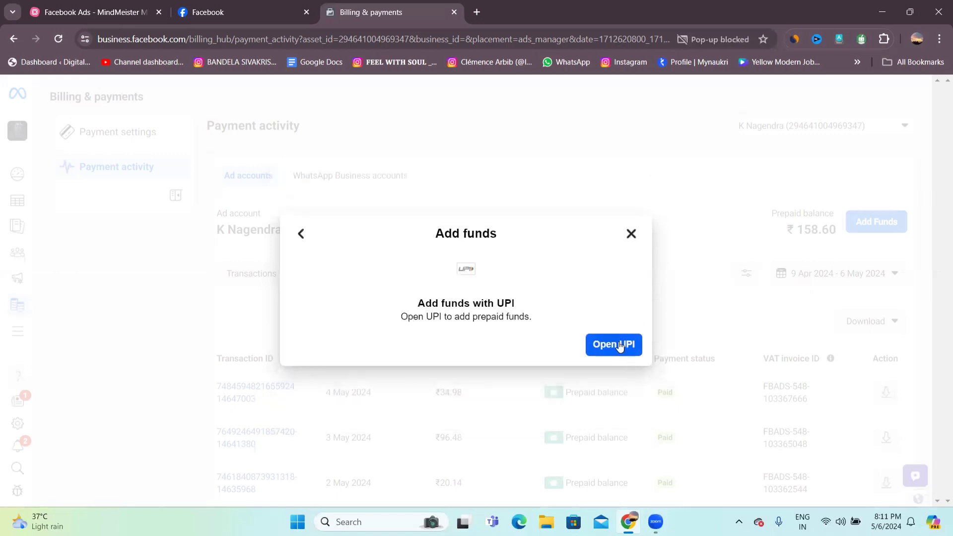
# Generate a UPI QR code for the ₹5000 payment on the PayU page.
pyautogui.click(620, 346)
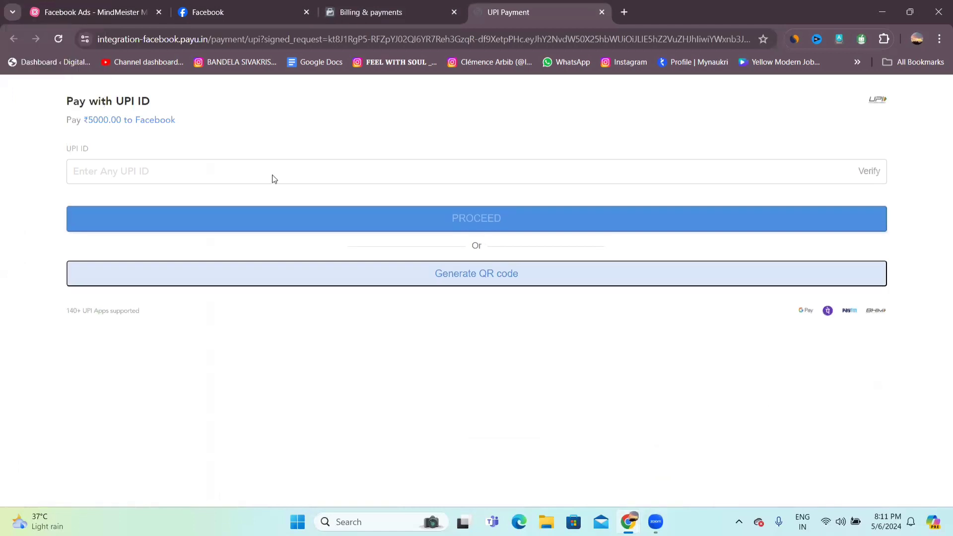
pyautogui.click(274, 179)
pyautogui.click(394, 8)
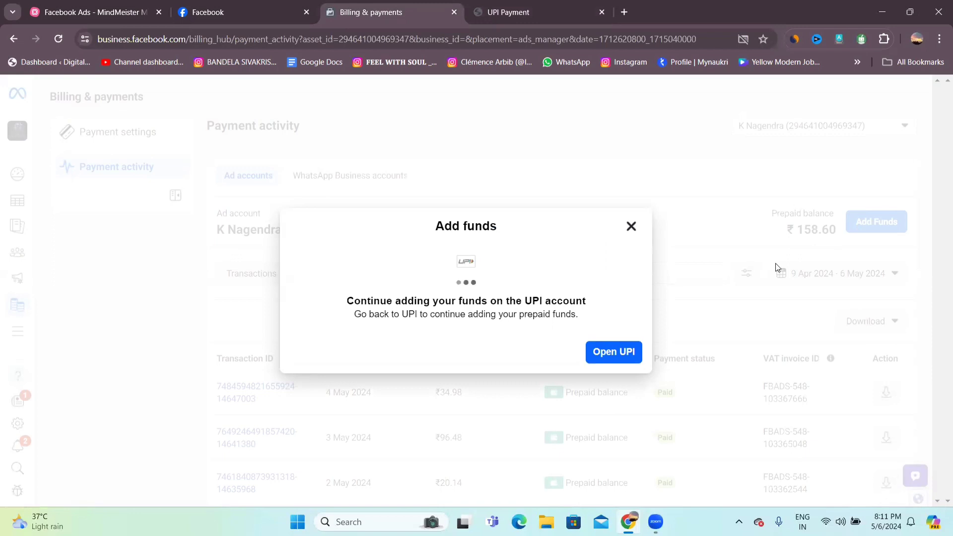
pyautogui.click(518, 6)
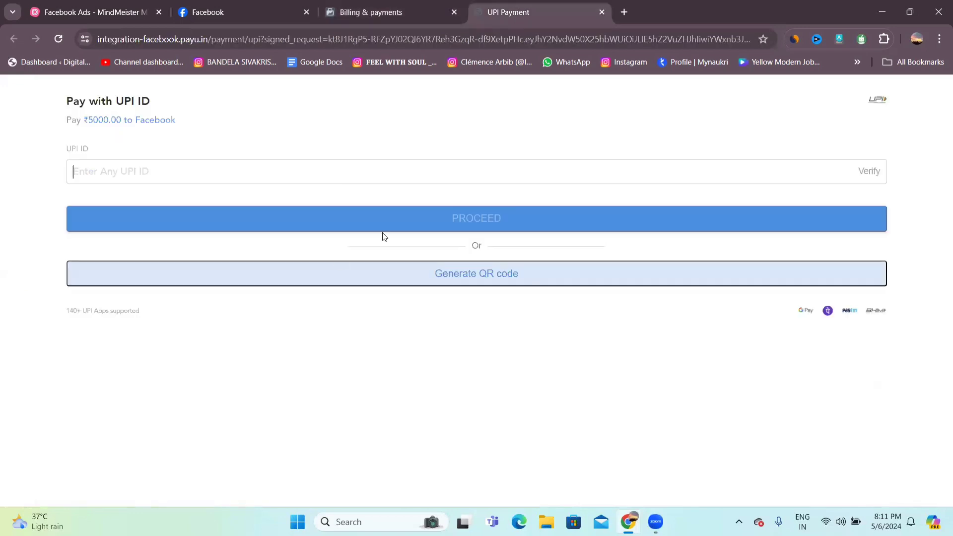
pyautogui.click(456, 275)
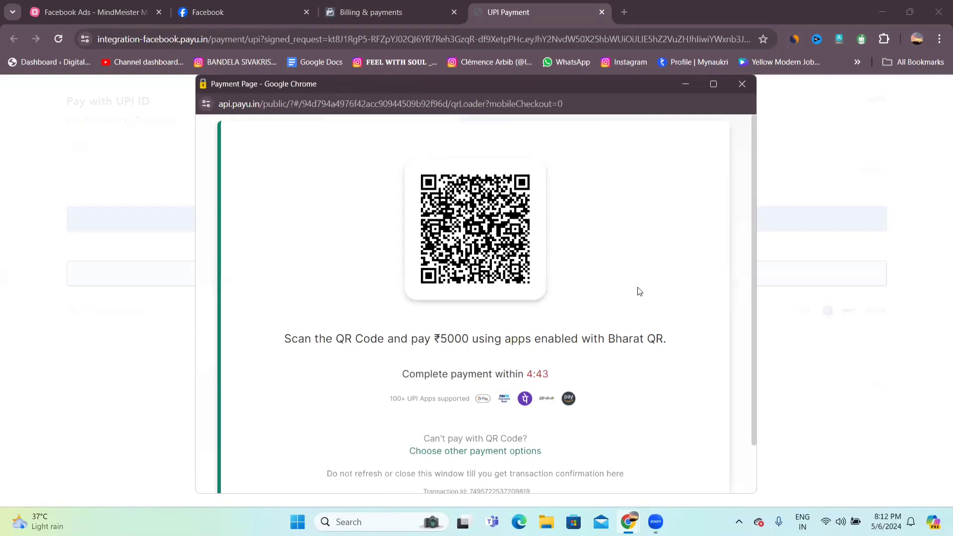
# Close the QR popup, the PayU tab and the Add funds dialog, leaving payment pending.
pyautogui.click(743, 85)
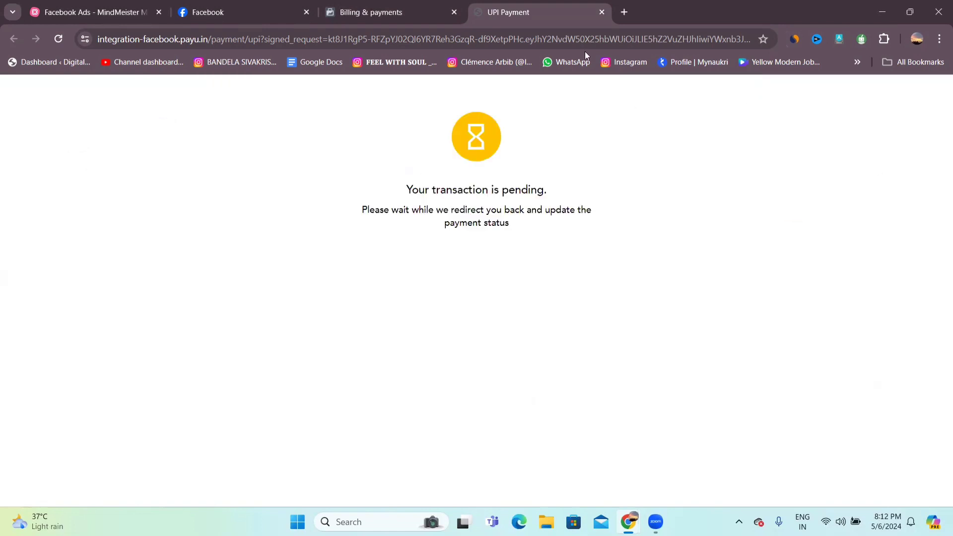
pyautogui.click(601, 11)
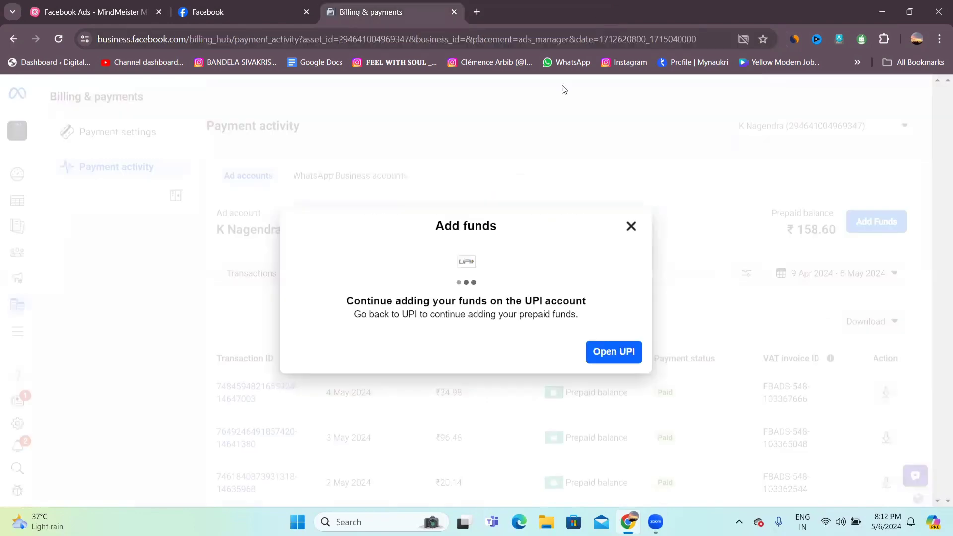
pyautogui.click(632, 226)
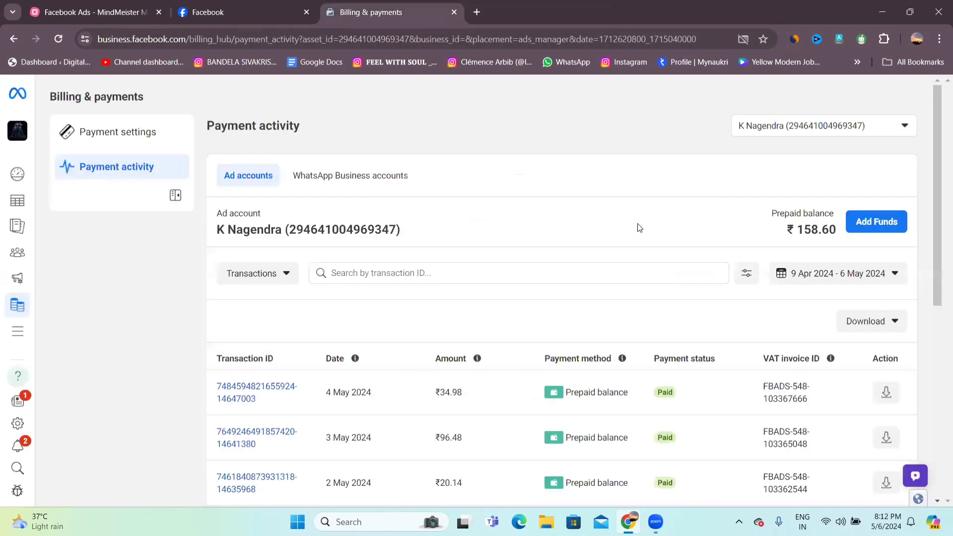
# Return via Payment settings to the Ads Manager Account overview listing draft campaigns.
pyautogui.scroll(-2, 624, 235)
pyautogui.scroll(2, 624, 235)
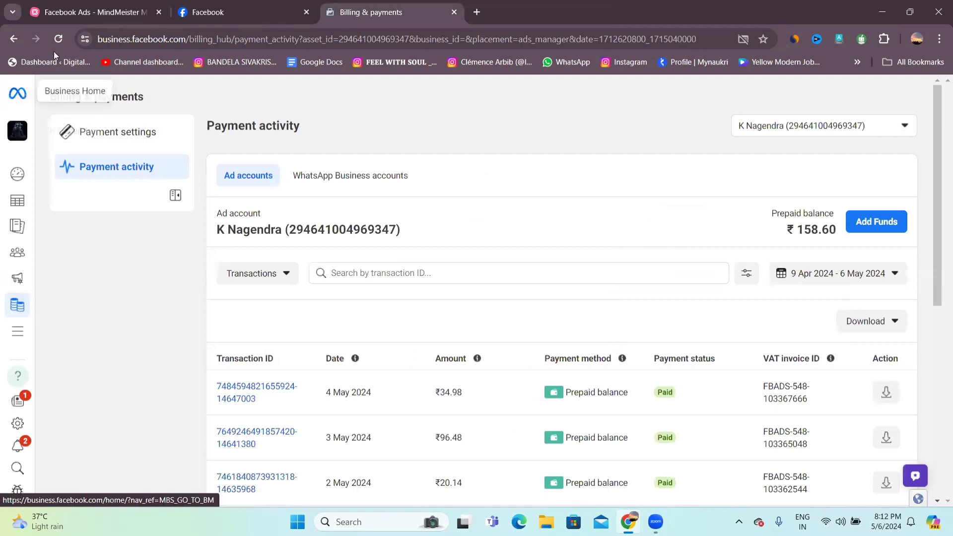
pyautogui.click(17, 38)
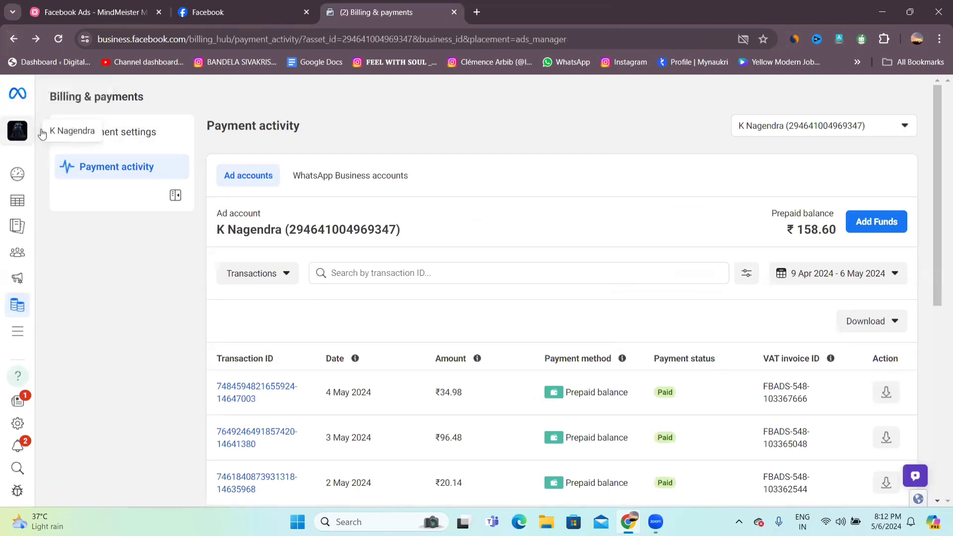
pyautogui.click(69, 132)
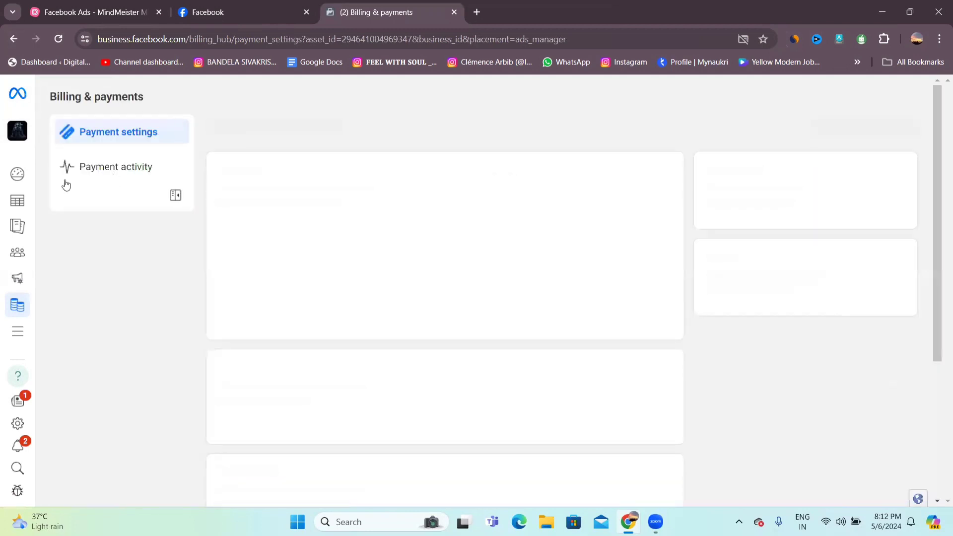
pyautogui.click(15, 177)
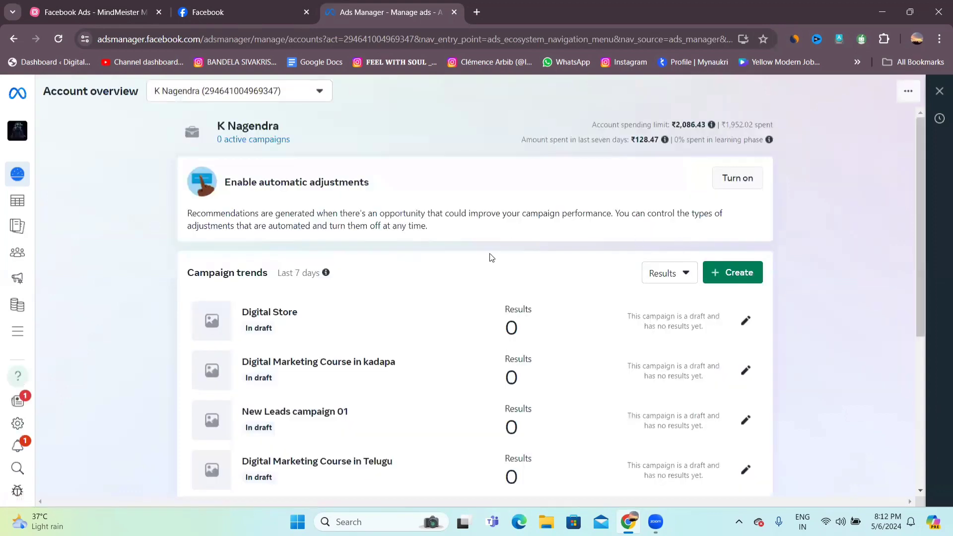
pyautogui.scroll(-3, 490, 259)
pyautogui.scroll(3, 489, 262)
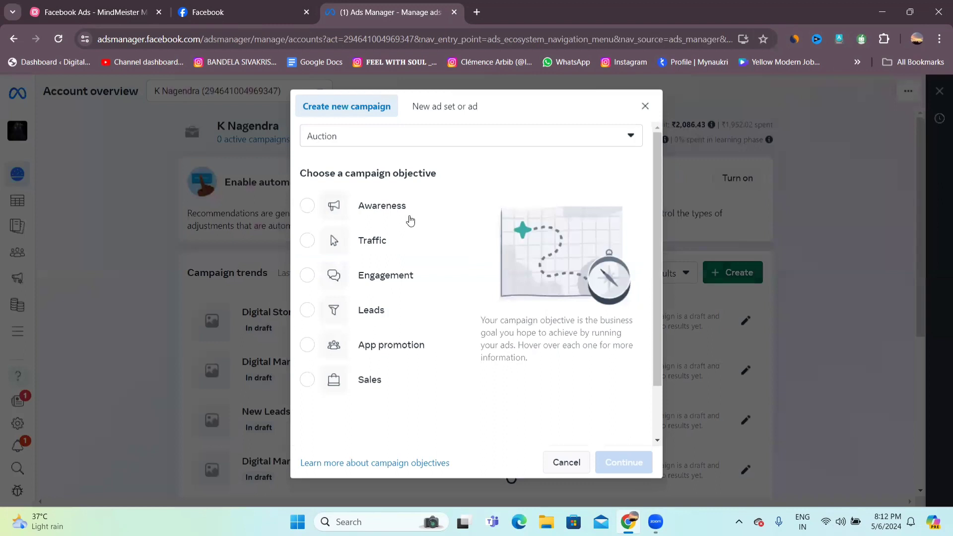
pyautogui.moveTo(409, 219)
pyautogui.moveTo(365, 205)
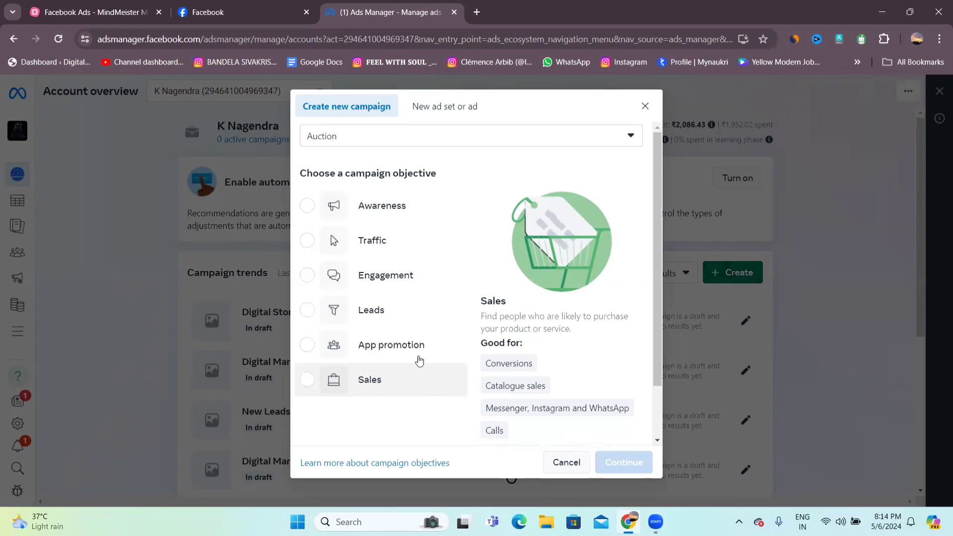
pyautogui.click(647, 105)
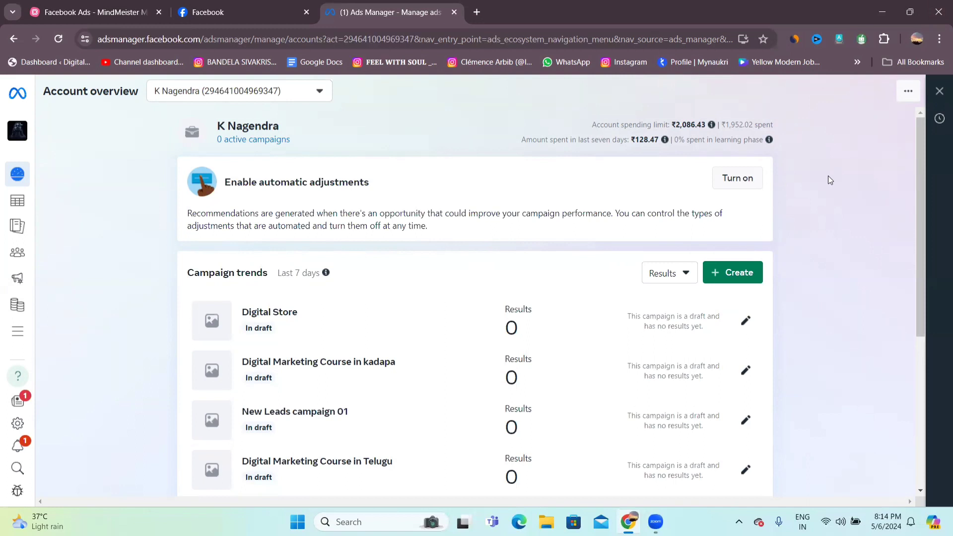
# Create a new campaign with the Awareness objective and open it in the editor.
pyautogui.click(741, 279)
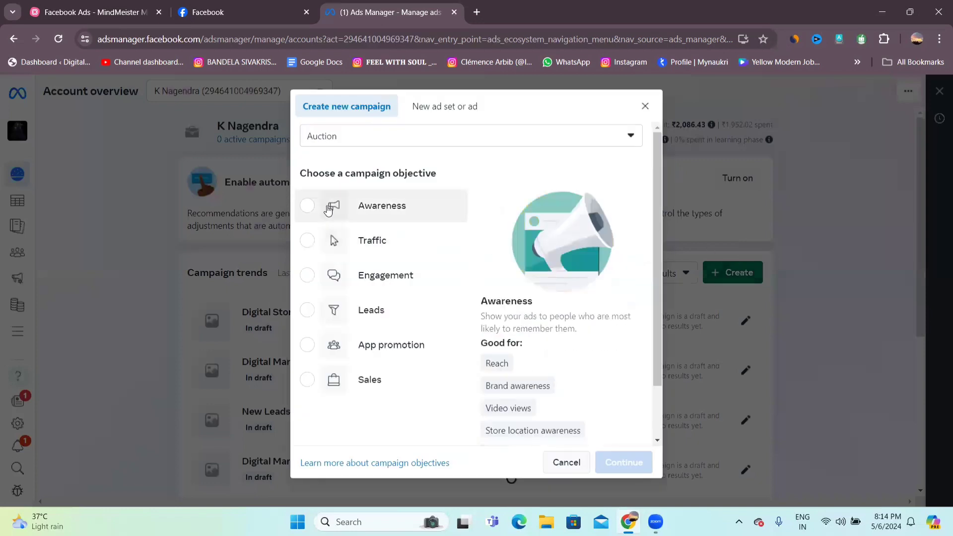
pyautogui.click(355, 208)
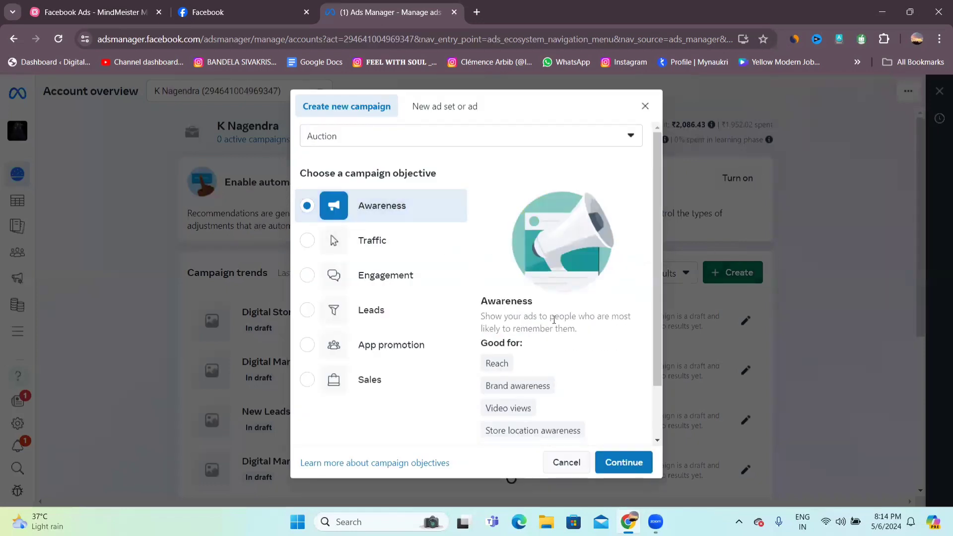
pyautogui.click(620, 464)
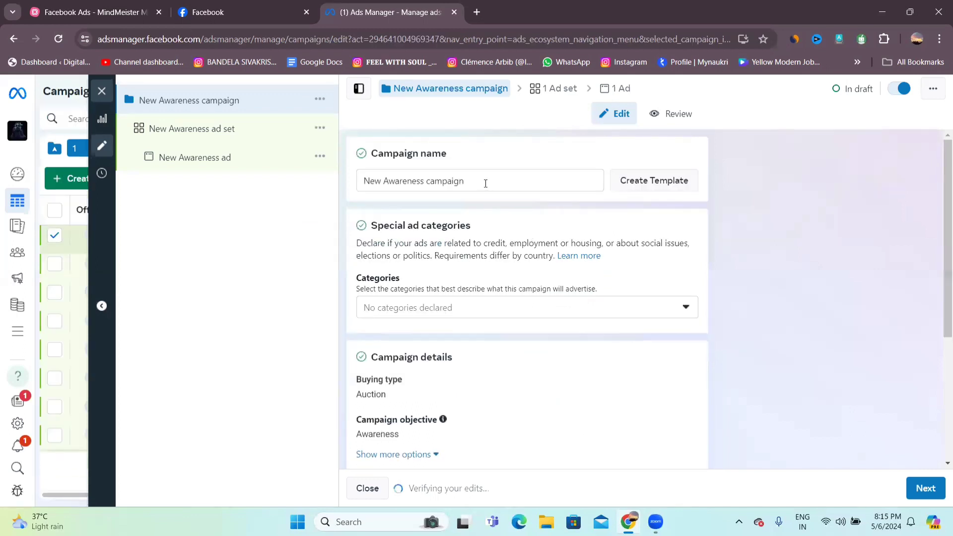
# Rename the campaign to 'Digital Store Kadapa' and proceed to the ad set settings.
pyautogui.click(478, 181)
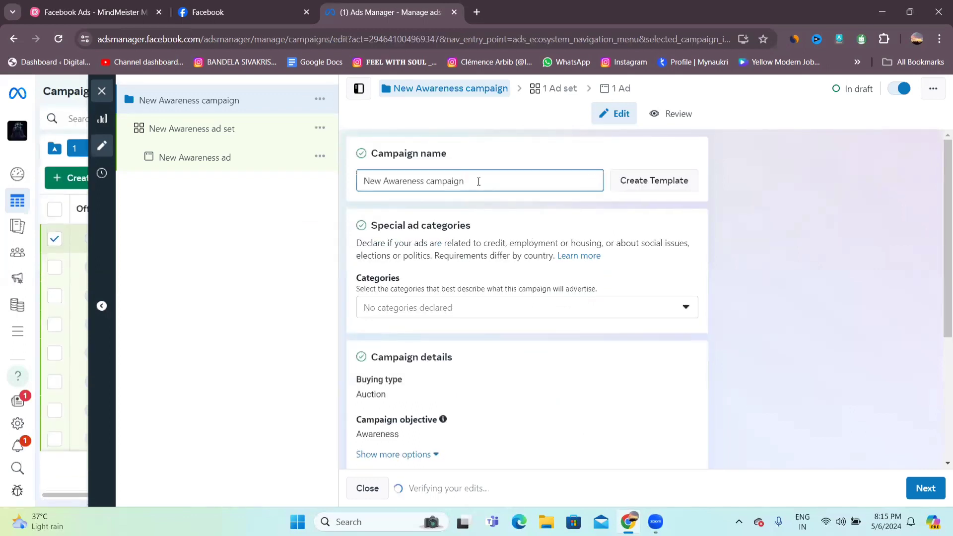
pyautogui.press('BackSpace')
pyautogui.press('BackSpace')
pyautogui.press('BackSpace')
pyautogui.press('BackSpace')
pyautogui.press('BackSpace')
pyautogui.press('BackSpace')
pyautogui.press('BackSpace')
pyautogui.press('BackSpace')
pyautogui.press('BackSpace')
pyautogui.press('BackSpace')
pyautogui.press('BackSpace')
pyautogui.press('BackSpace')
pyautogui.press('BackSpace')
pyautogui.press('BackSpace')
pyautogui.press('BackSpace')
pyautogui.press('BackSpace')
pyautogui.press('BackSpace')
pyautogui.press('BackSpace')
pyautogui.press('BackSpace')
pyautogui.press('BackSpace')
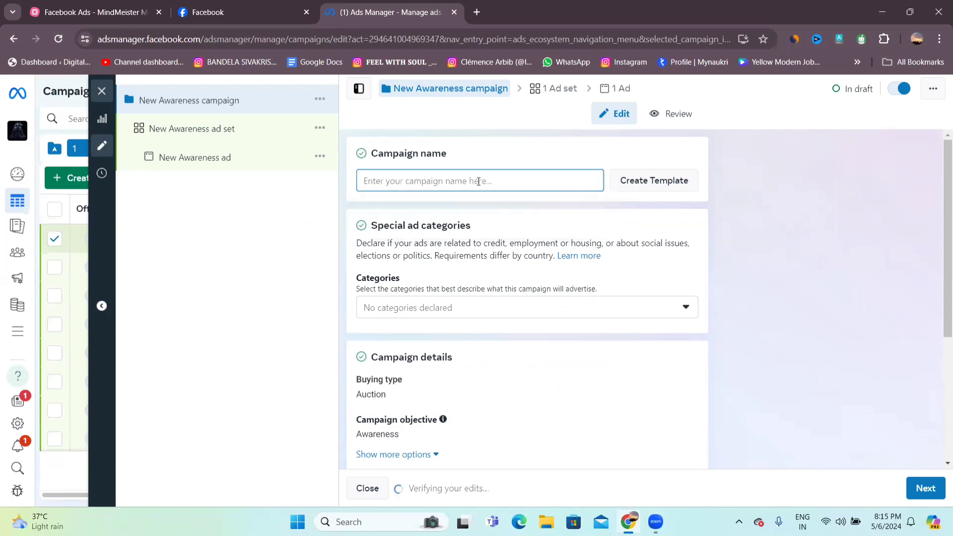
pyautogui.write('Digital ')
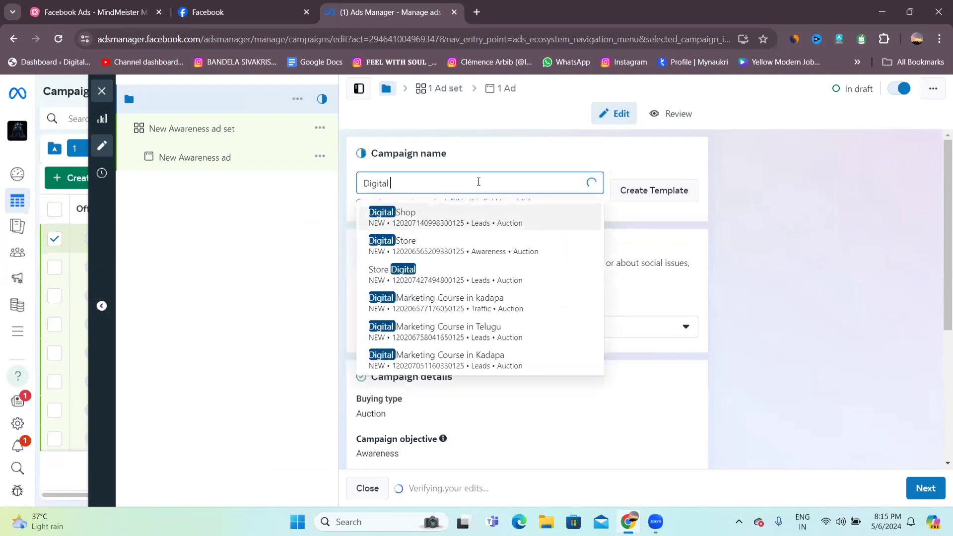
pyautogui.write('Store')
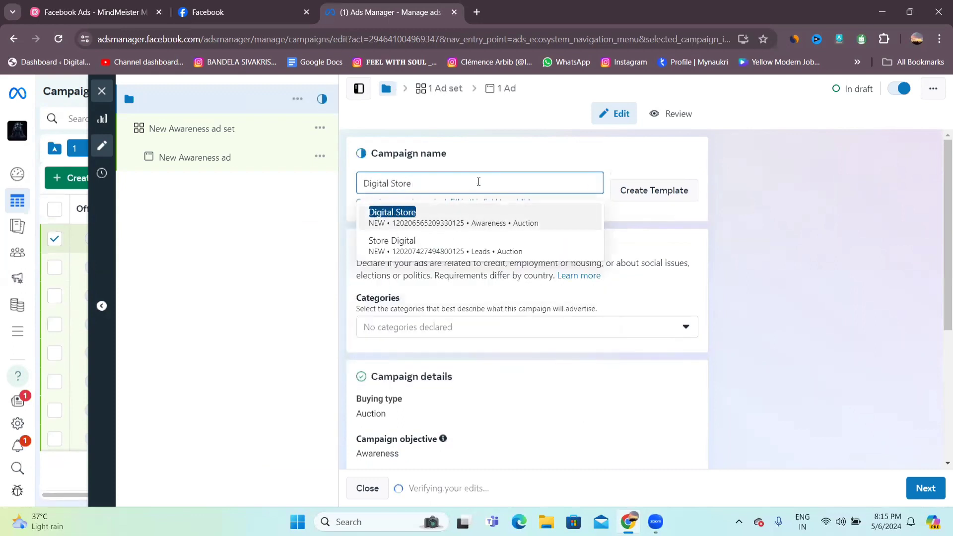
pyautogui.write(' Kadapa')
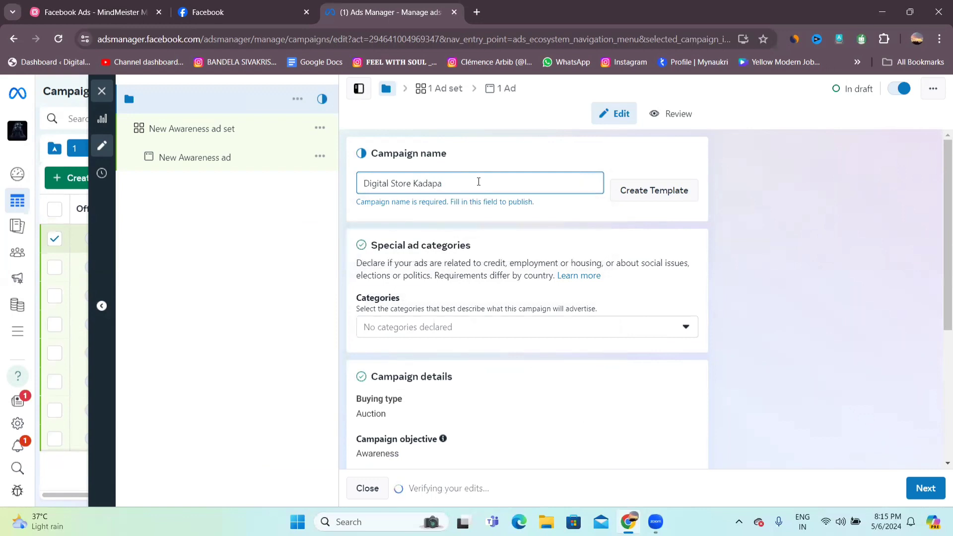
pyautogui.click(537, 207)
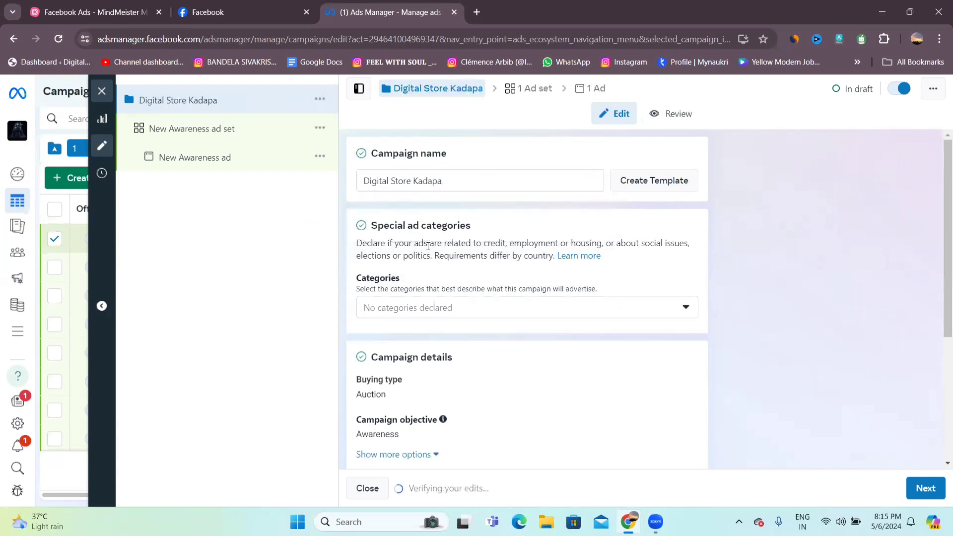
pyautogui.scroll(-1, 430, 247)
pyautogui.scroll(-3, 430, 247)
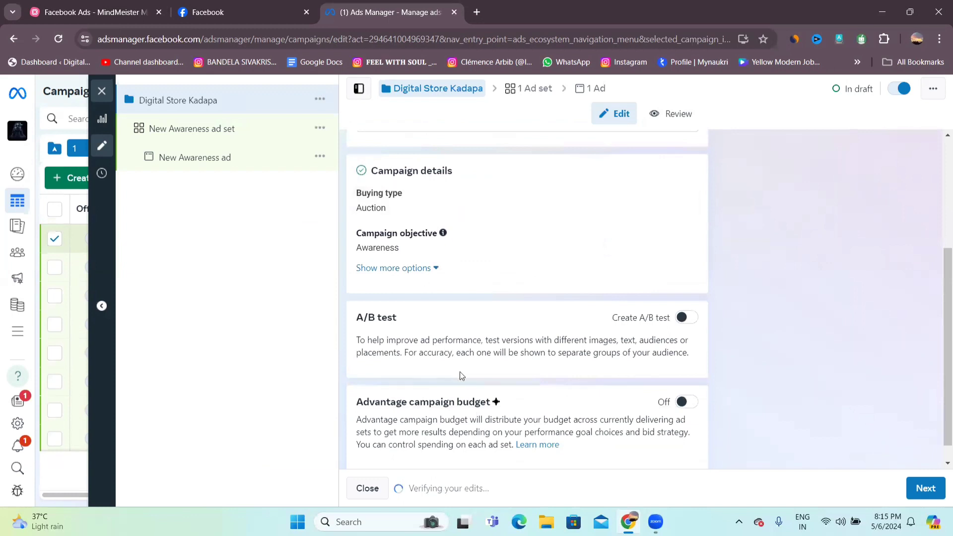
pyautogui.scroll(3, 465, 376)
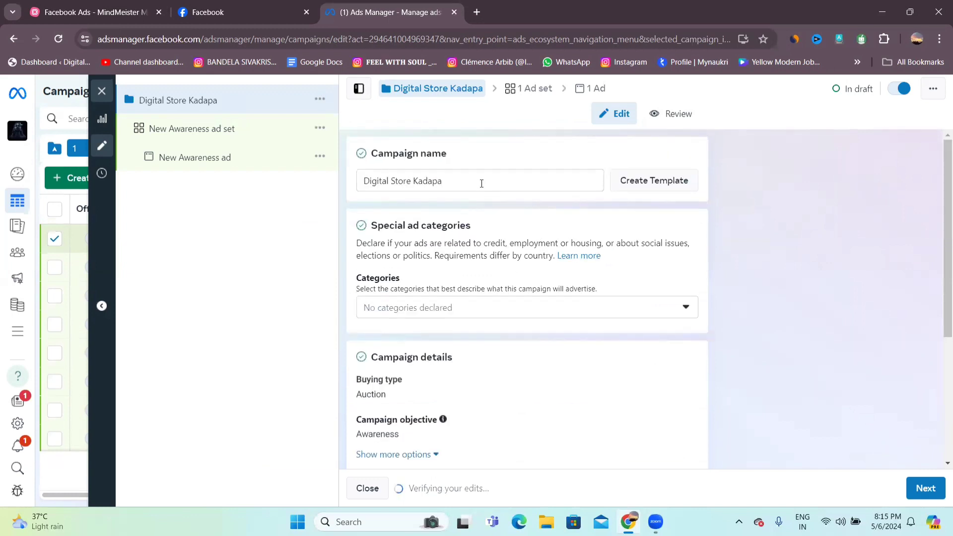
pyautogui.click(926, 491)
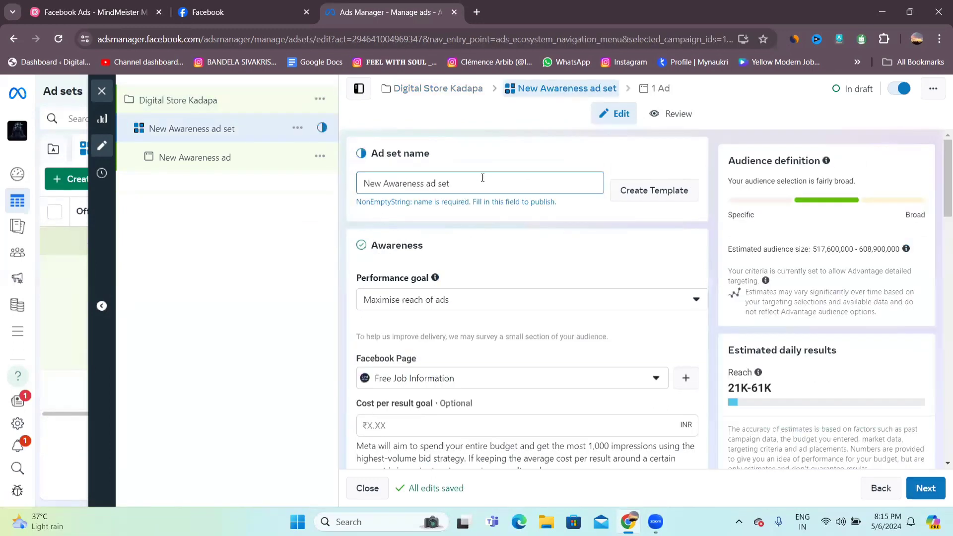
# Rename the ad set to 'Digital Store Kadapa'.
pyautogui.moveTo(476, 181); pyautogui.dragTo(356, 188)
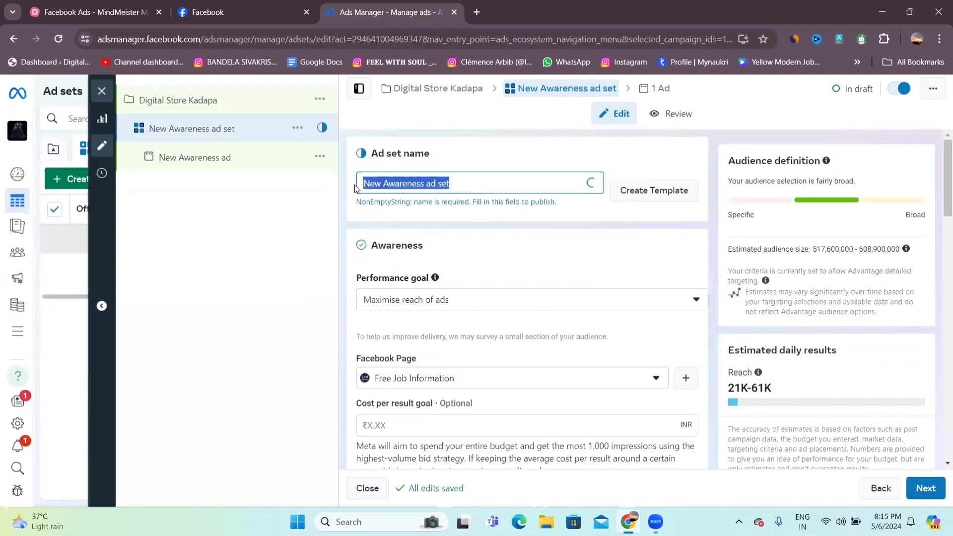
pyautogui.press('BackSpace')
pyautogui.write('Digital N')
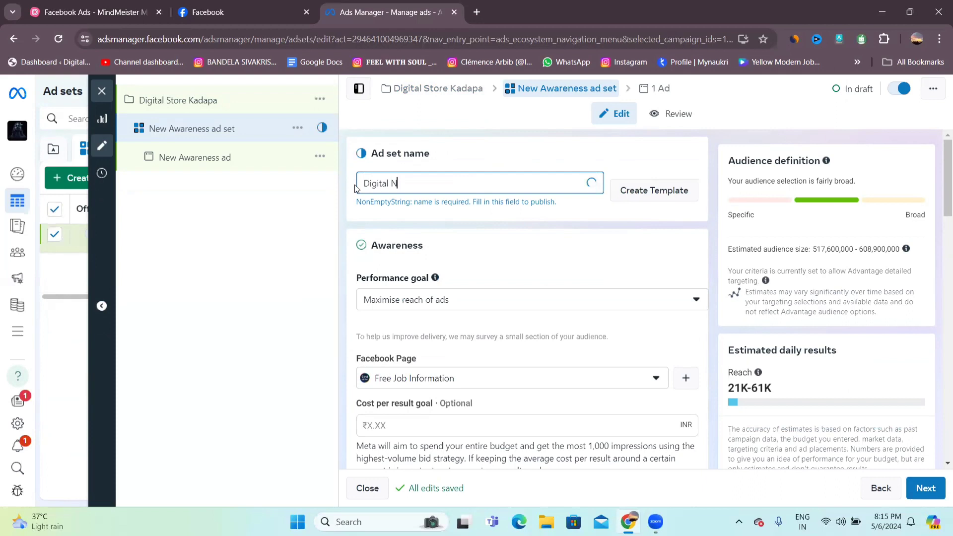
pyautogui.press('BackSpace')
pyautogui.write('Stor')
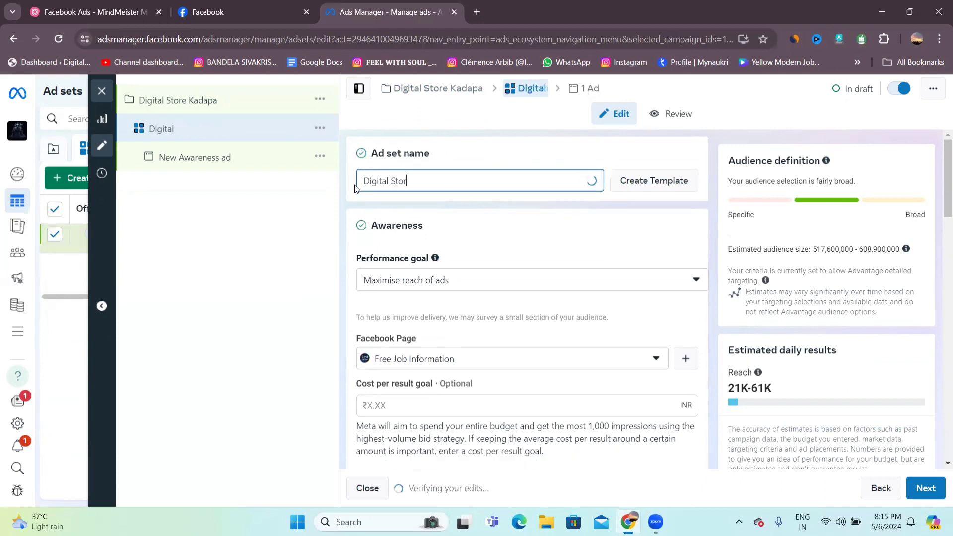
pyautogui.write('e Kadapa')
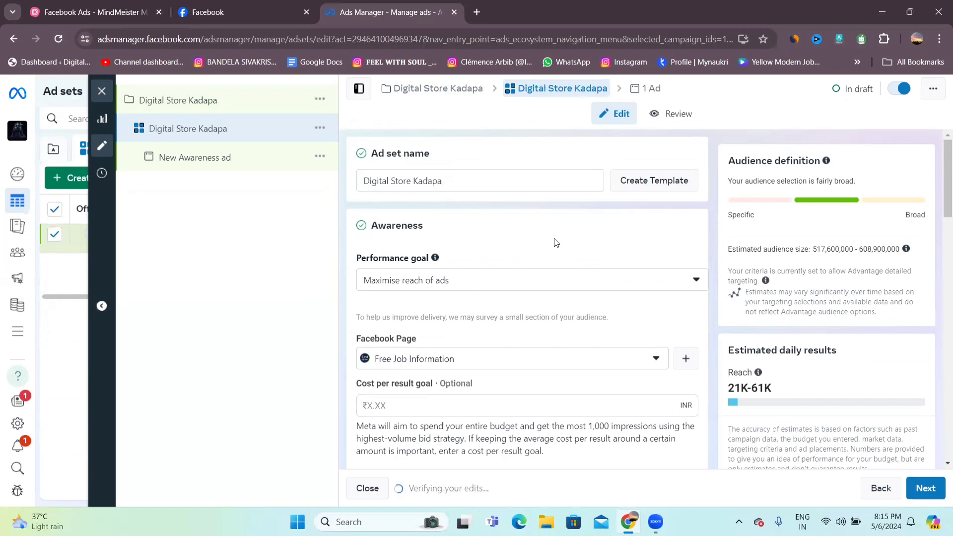
# Check the Facebook Page list, keeping Free Job Information, then open the Create Page form.
pyautogui.scroll(-1, 556, 244)
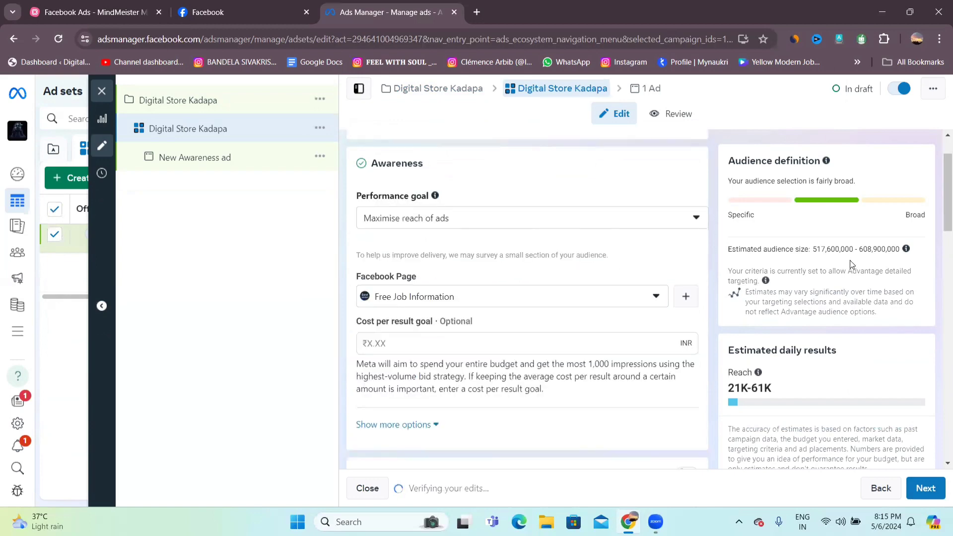
pyautogui.scroll(-1, 852, 263)
pyautogui.scroll(2, 629, 306)
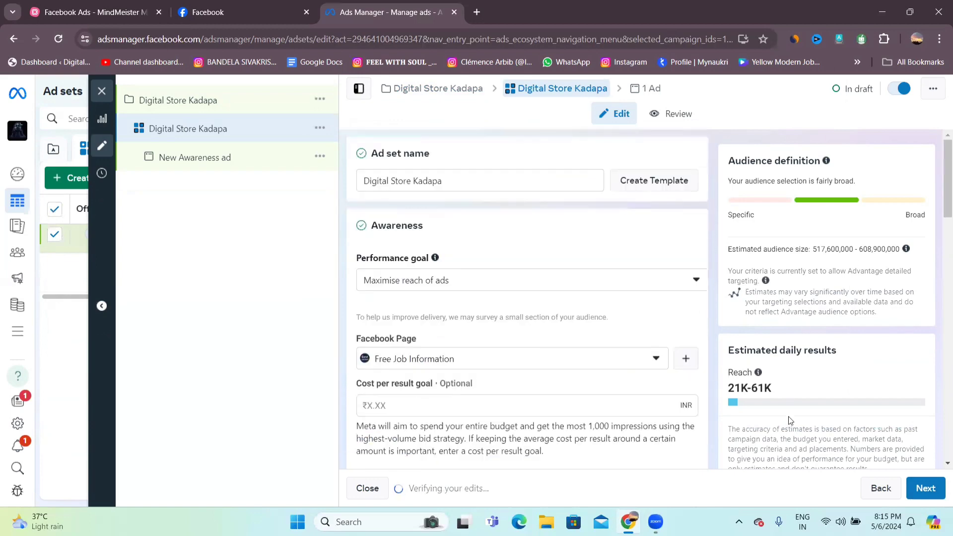
pyautogui.scroll(-3, 834, 357)
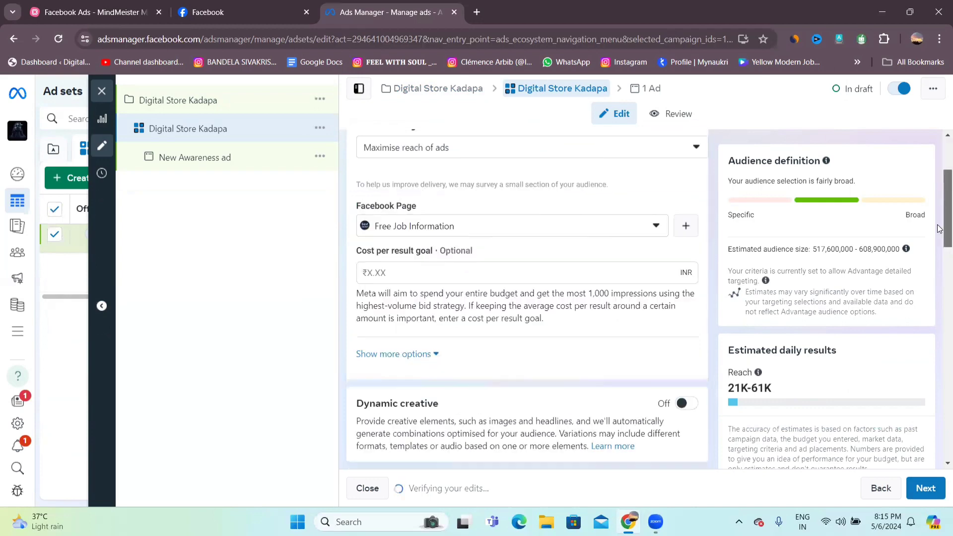
pyautogui.scroll(-8, 834, 364)
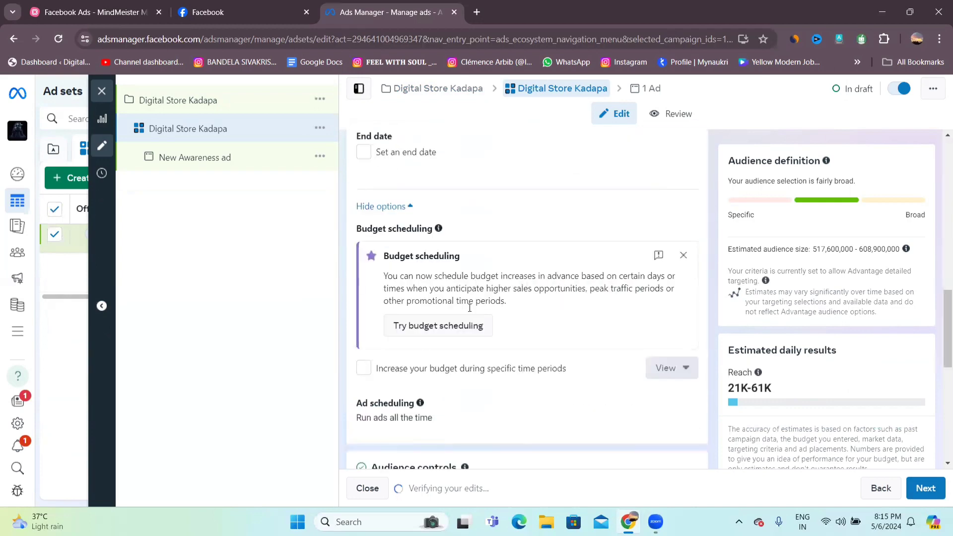
pyautogui.scroll(11, 465, 300)
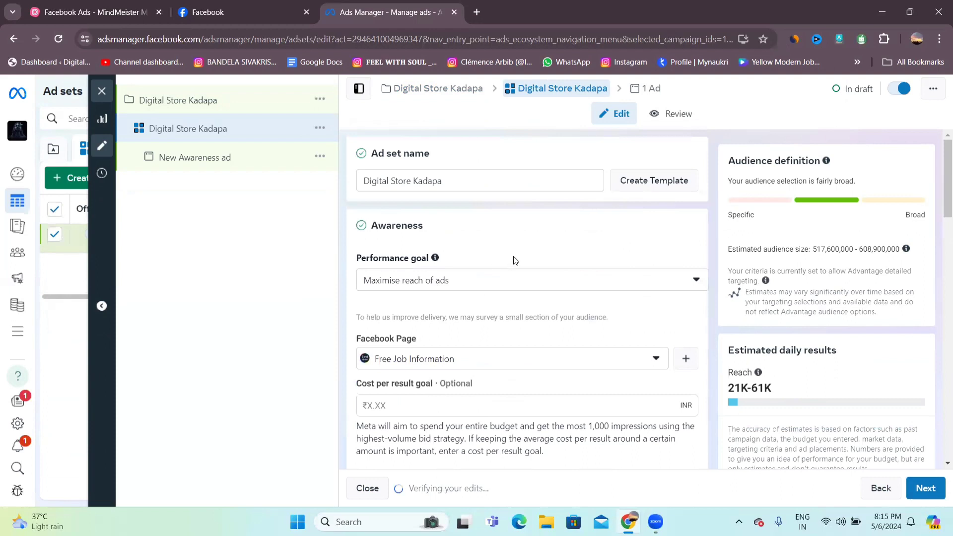
pyautogui.click(462, 363)
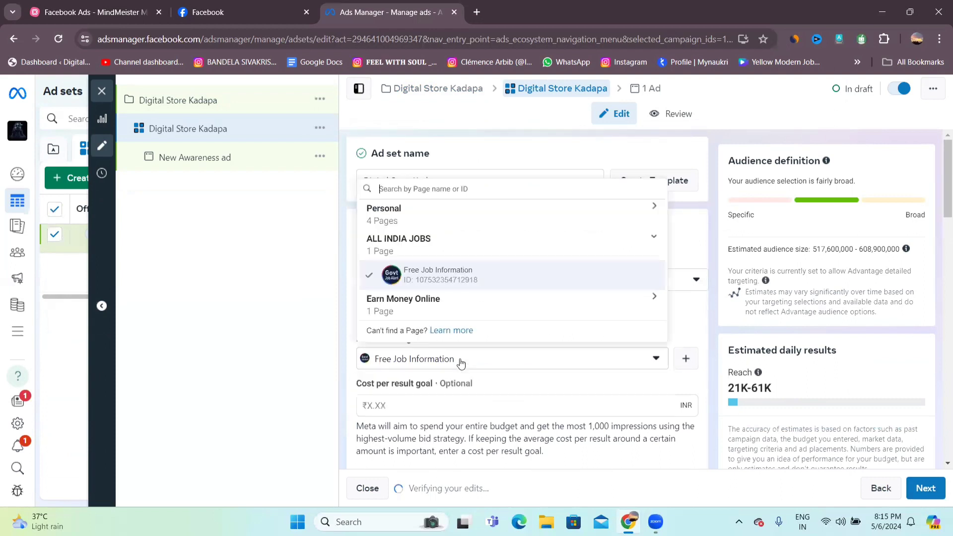
pyautogui.click(654, 362)
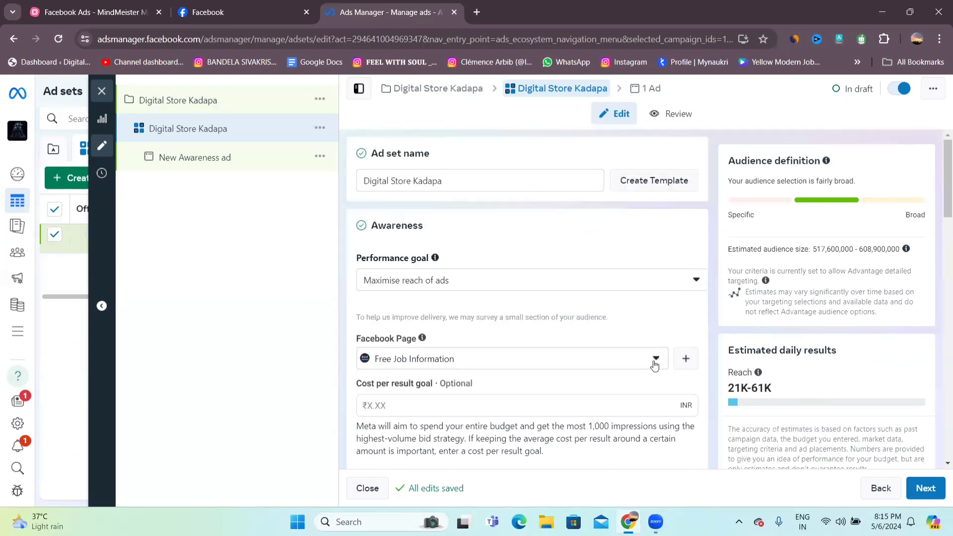
pyautogui.scroll(-3, 425, 279)
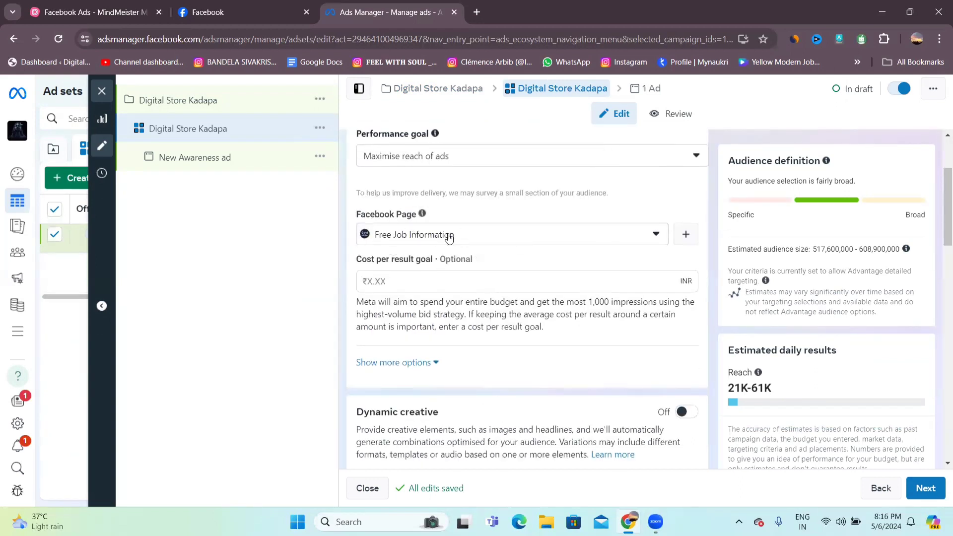
pyautogui.click(685, 237)
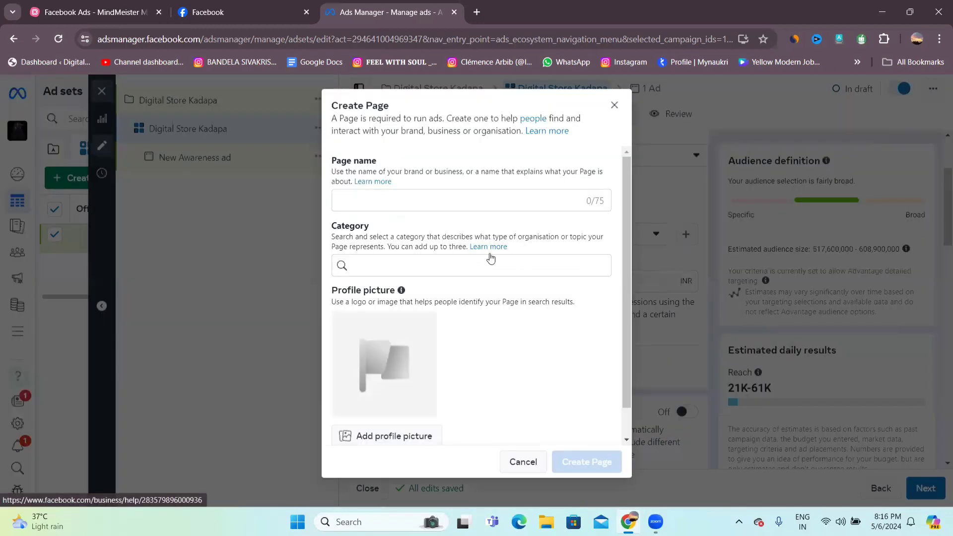
# Cancel the new-page form, keeping Free Job Information as the ad set's Facebook Page.
pyautogui.scroll(-2, 485, 277)
pyautogui.scroll(2, 485, 277)
pyautogui.click(370, 198)
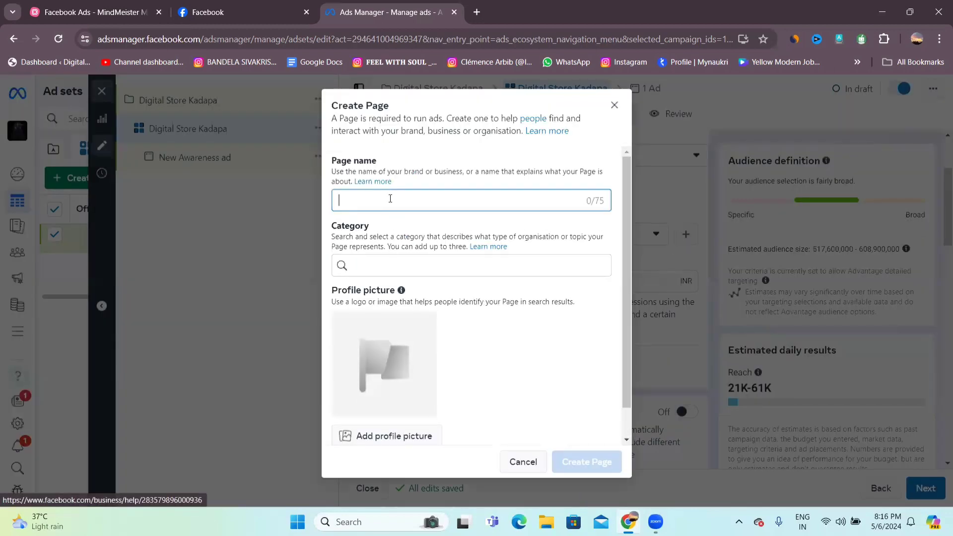
pyautogui.click(615, 105)
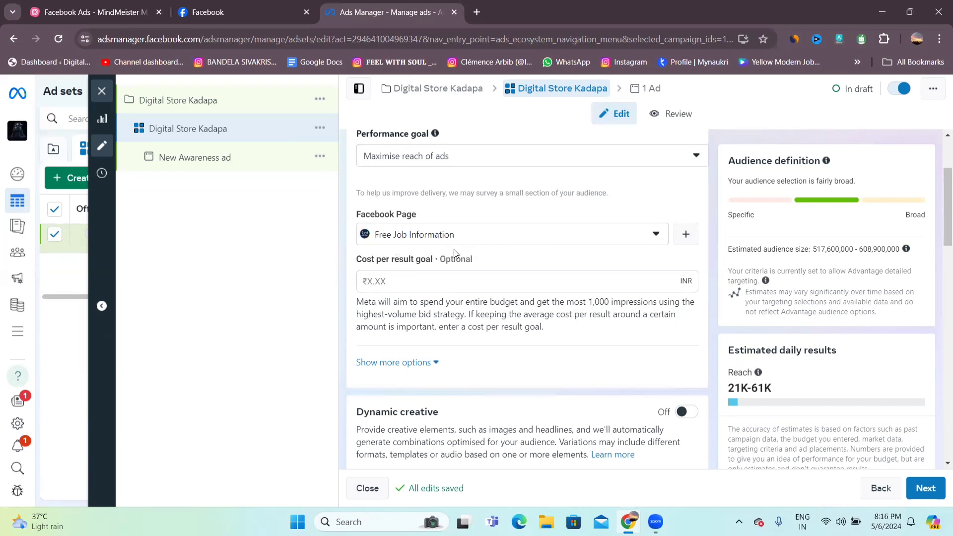
pyautogui.scroll(3, 457, 249)
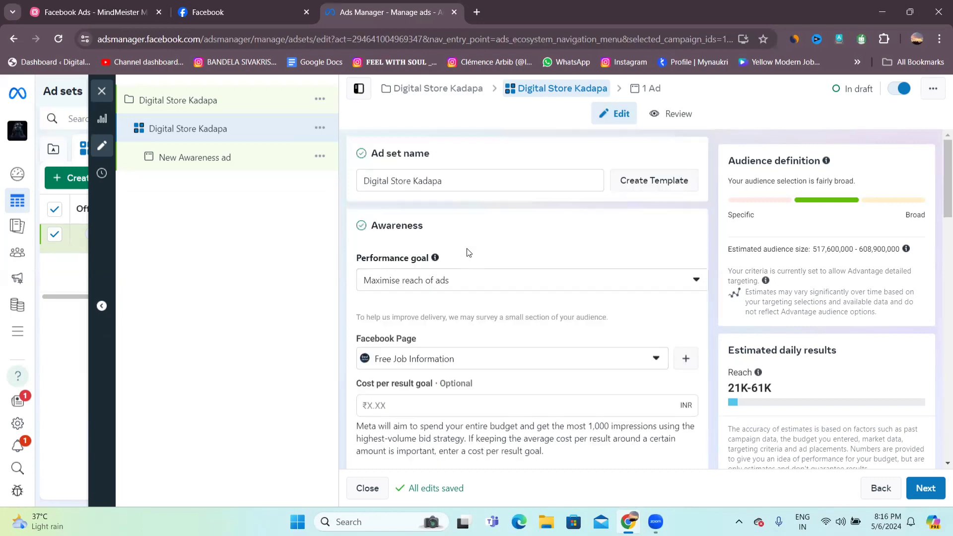
pyautogui.click(464, 179)
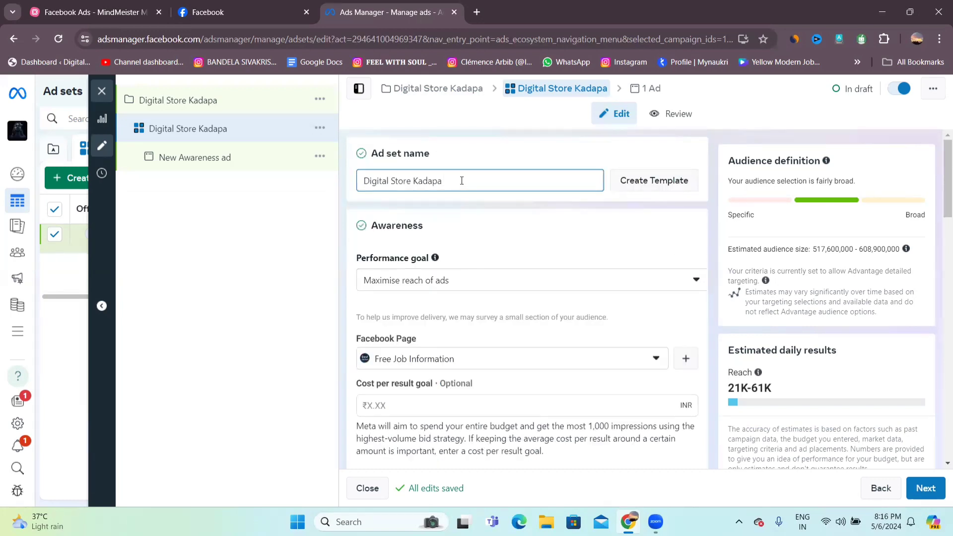
pyautogui.scroll(-3, 551, 260)
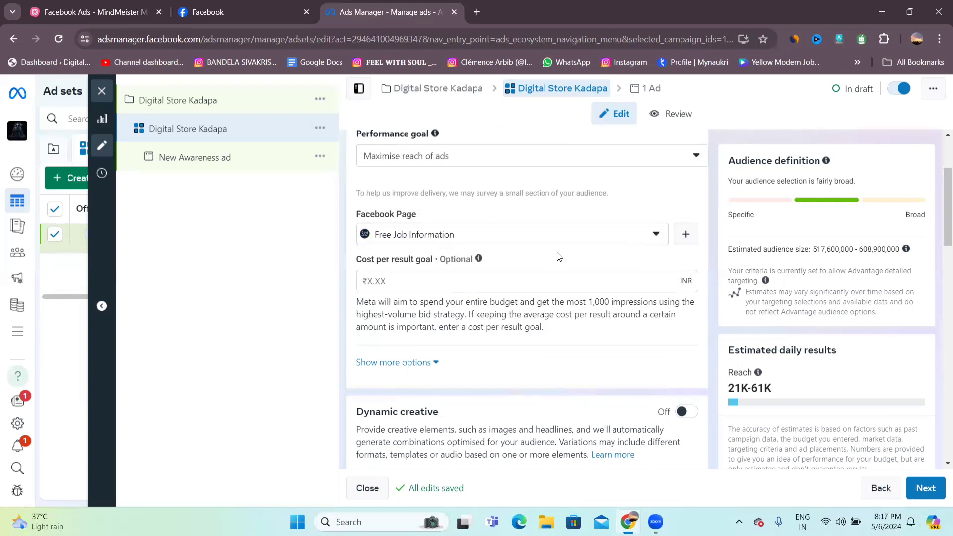
pyautogui.scroll(3, 559, 256)
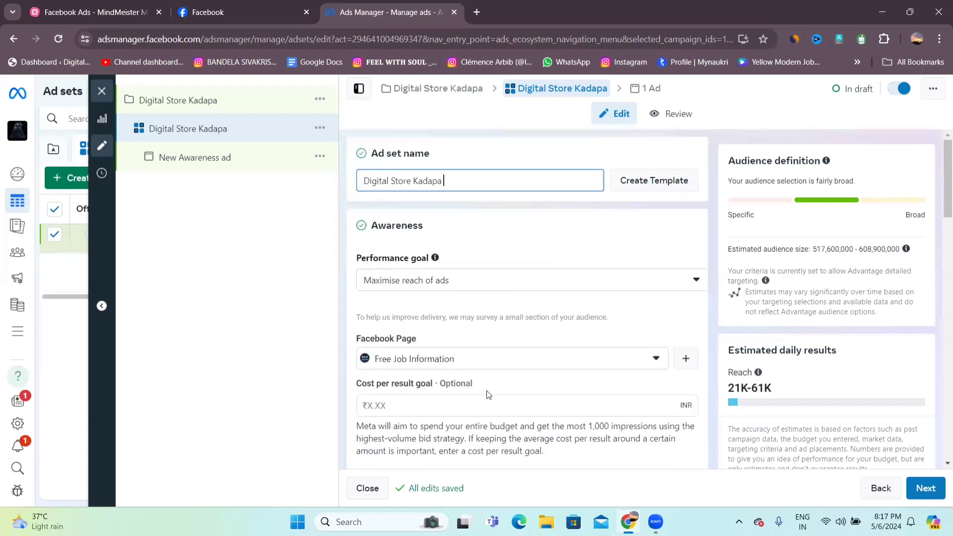
pyautogui.moveTo(479, 382)
pyautogui.scroll(-1, 618, 335)
pyautogui.scroll(-4, 546, 317)
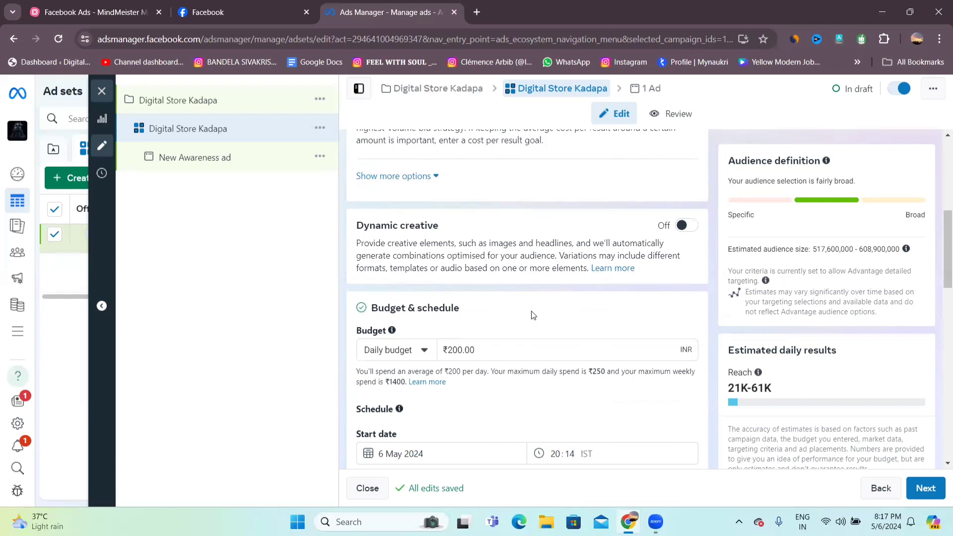
pyautogui.scroll(-1, 531, 311)
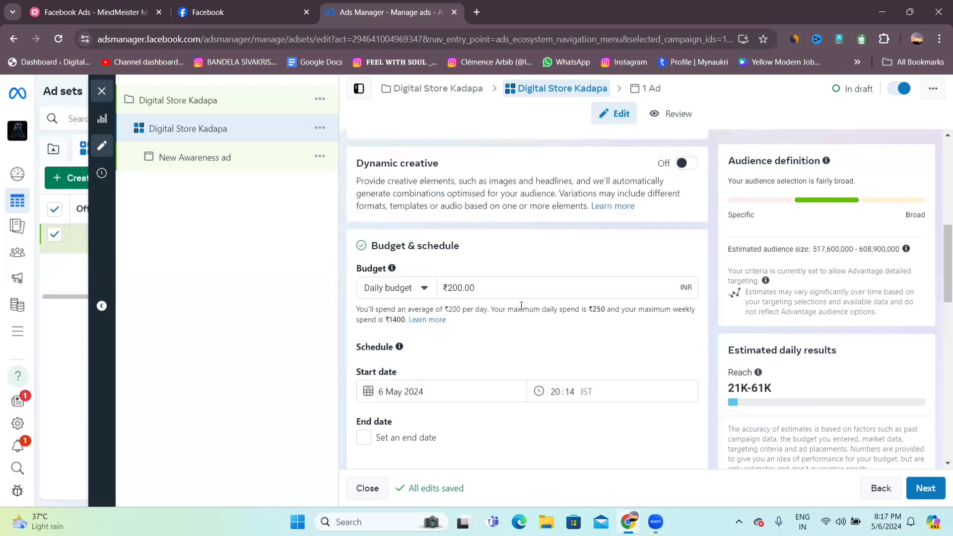
pyautogui.scroll(-1, 522, 305)
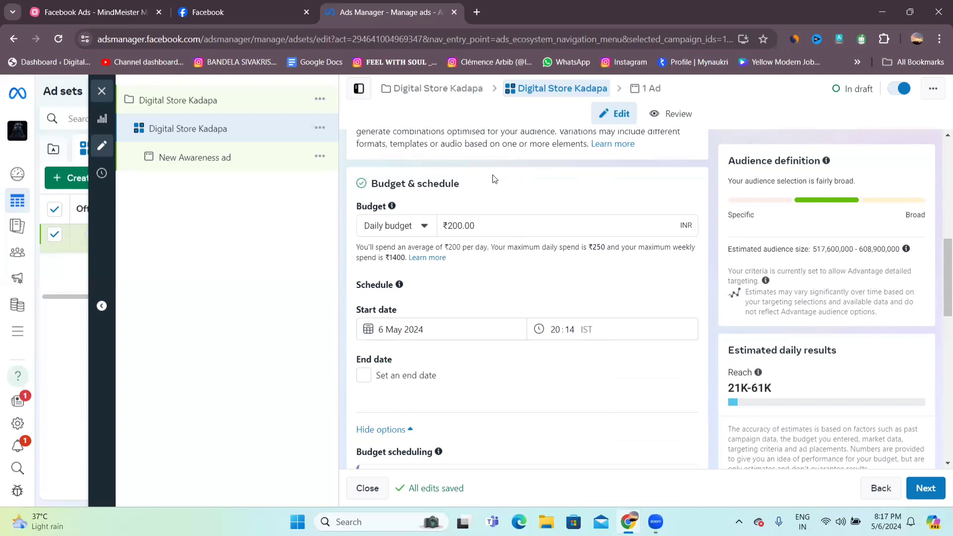
# Change the ad set's daily budget from ₹200 to ₹100.
pyautogui.click(491, 230)
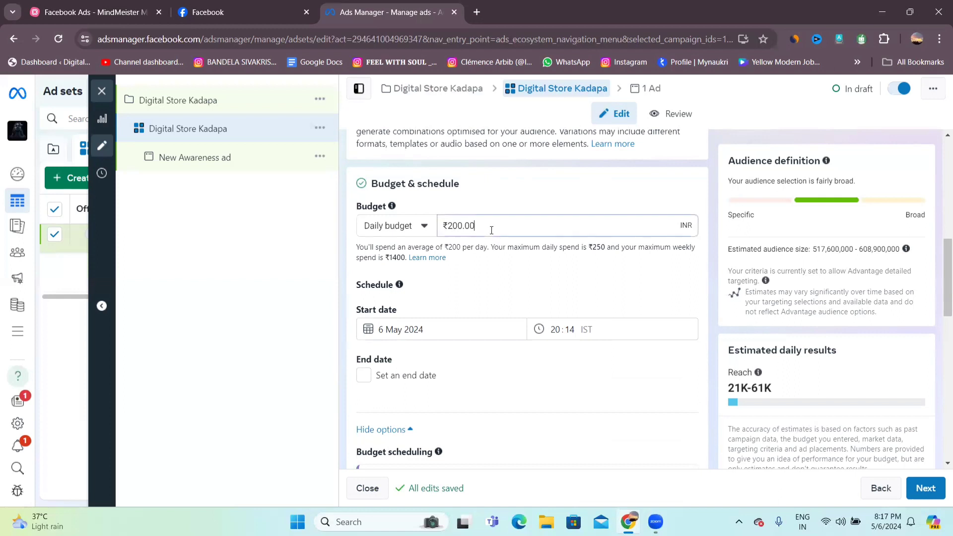
pyautogui.press('BackSpace')
pyautogui.press('BackSpace')
pyautogui.press('BackSpace')
pyautogui.press('BackSpace')
pyautogui.press('BackSpace')
pyautogui.press('BackSpace')
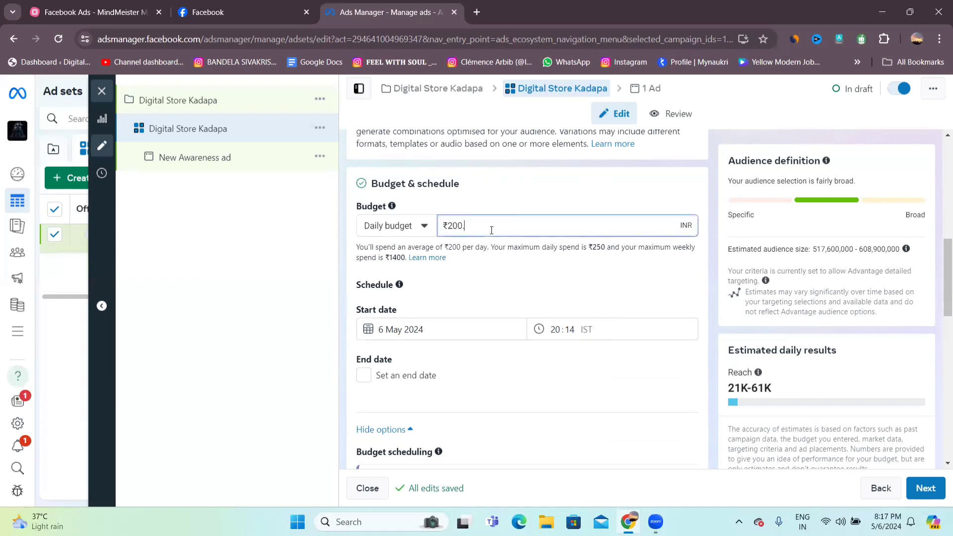
pyautogui.write('100')
pyautogui.click(628, 291)
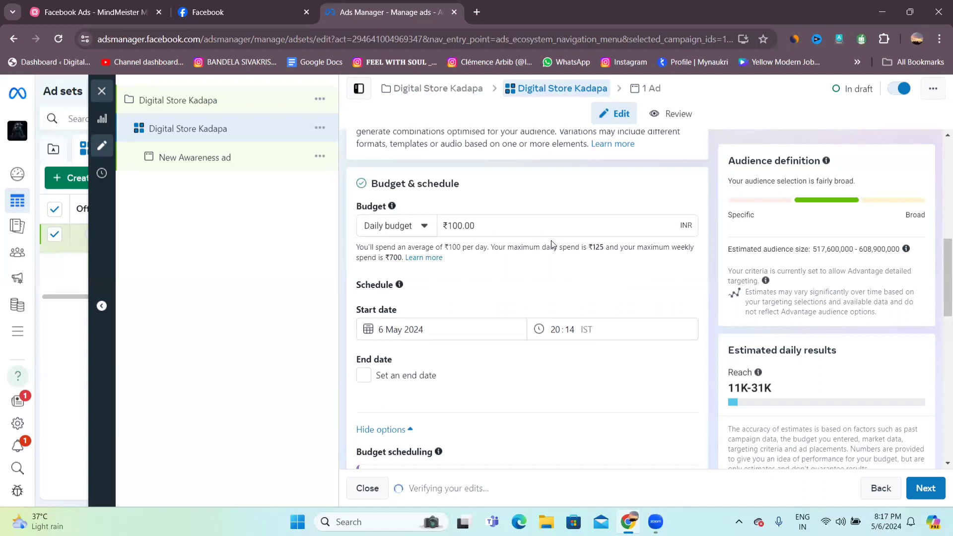
# Highlight the resulting ₹125 maximum daily and ₹700 weekly spend figures.
pyautogui.moveTo(592, 248); pyautogui.dragTo(606, 248)
pyautogui.click(544, 250)
pyautogui.moveTo(390, 258); pyautogui.dragTo(403, 265)
pyautogui.click(560, 260)
pyautogui.scroll(-1, 519, 311)
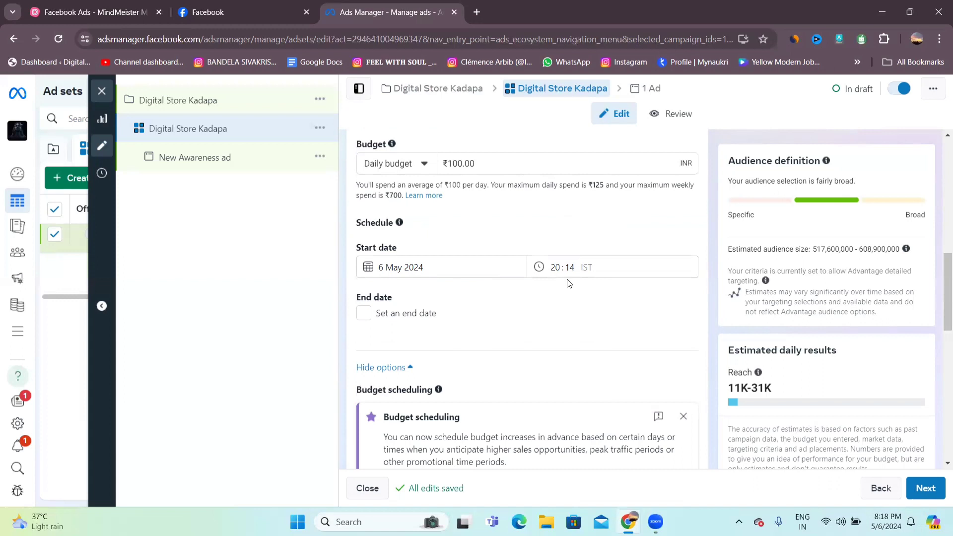
# Turn on an end date for the ad set and set it to 13 May 2024.
pyautogui.click(364, 314)
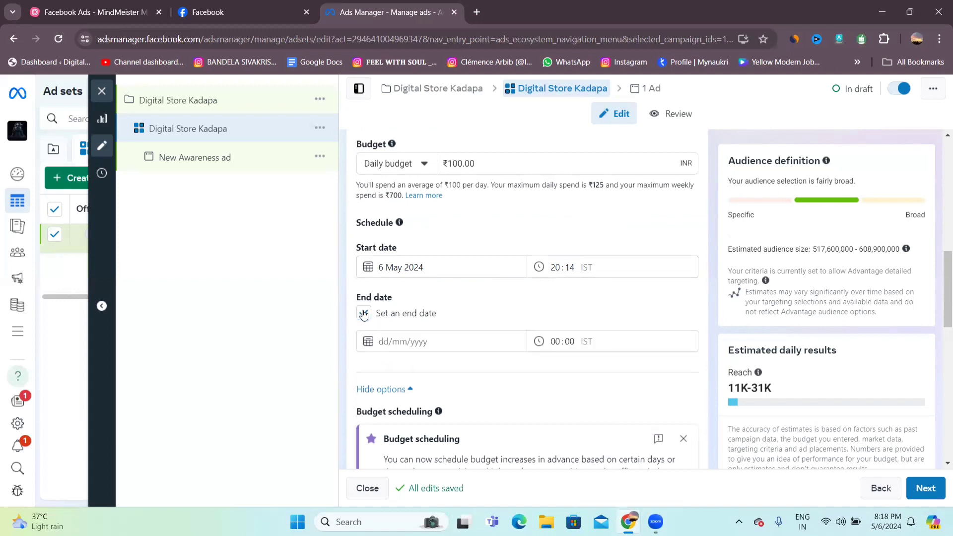
pyautogui.click(399, 335)
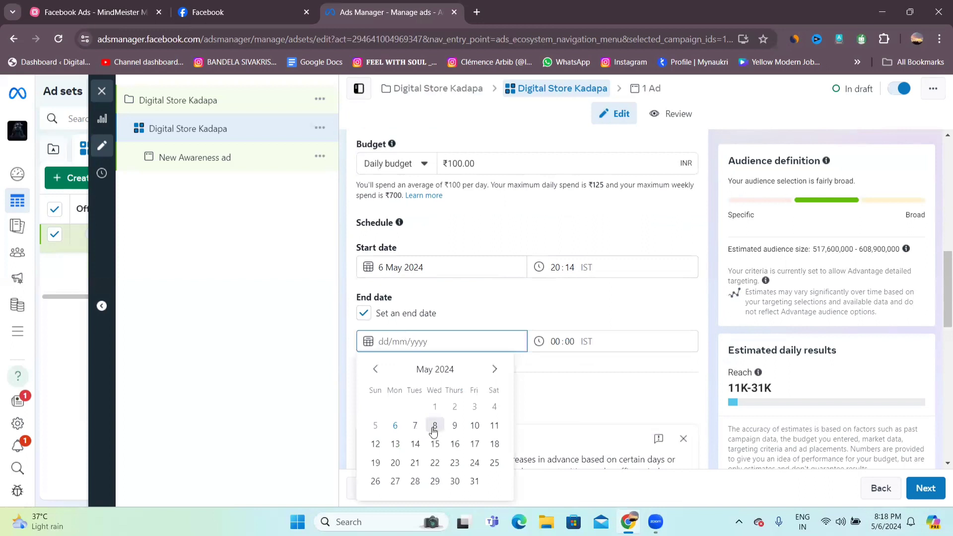
pyautogui.click(396, 444)
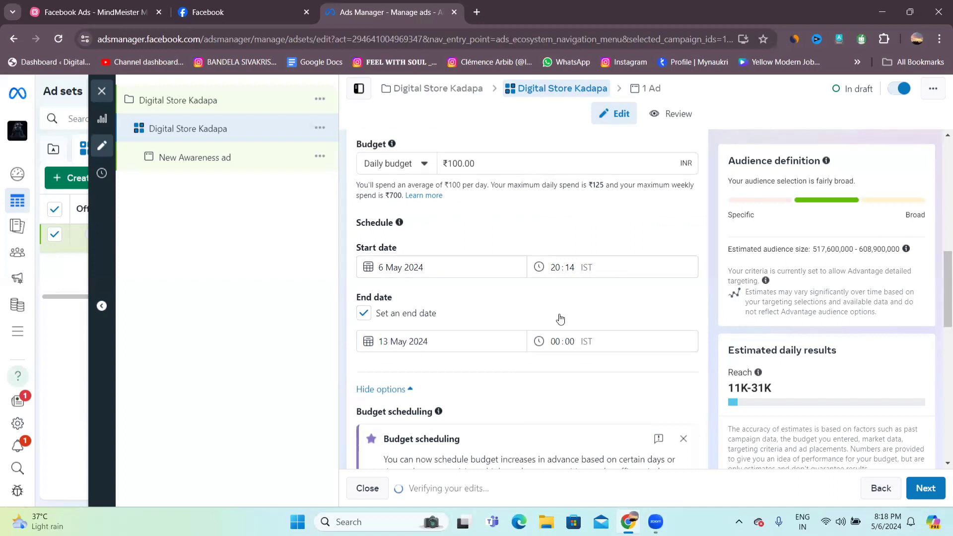
pyautogui.scroll(-2, 561, 318)
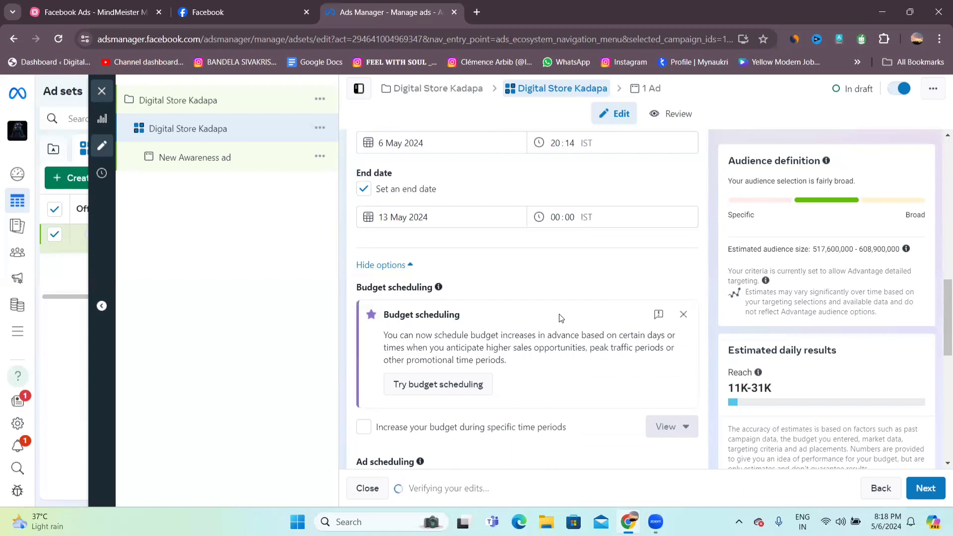
pyautogui.scroll(4, 560, 313)
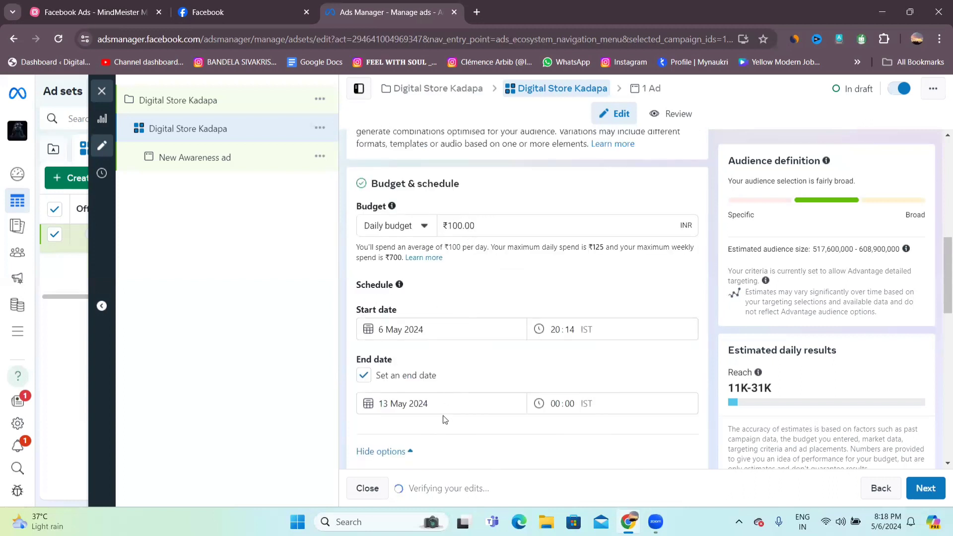
pyautogui.scroll(-4, 455, 304)
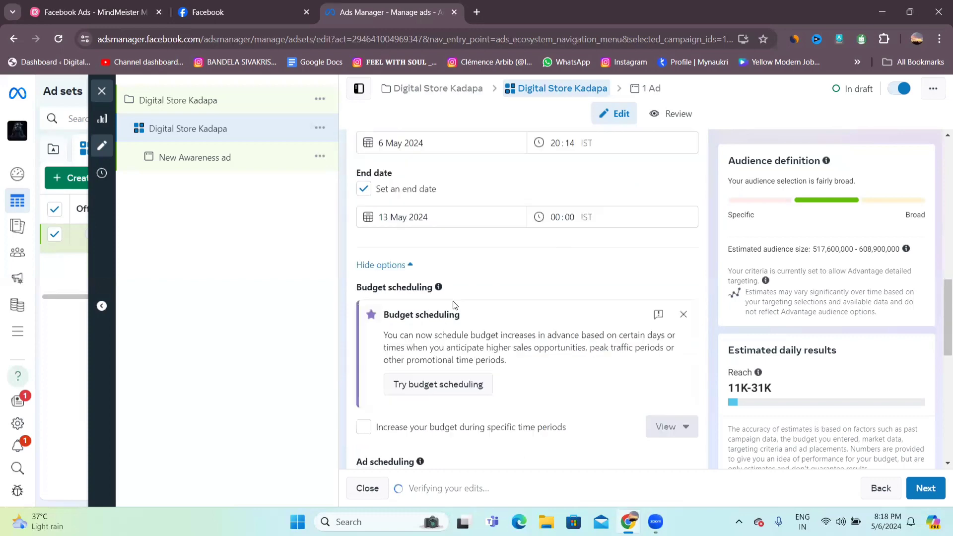
pyautogui.scroll(-3, 455, 304)
pyautogui.click(683, 190)
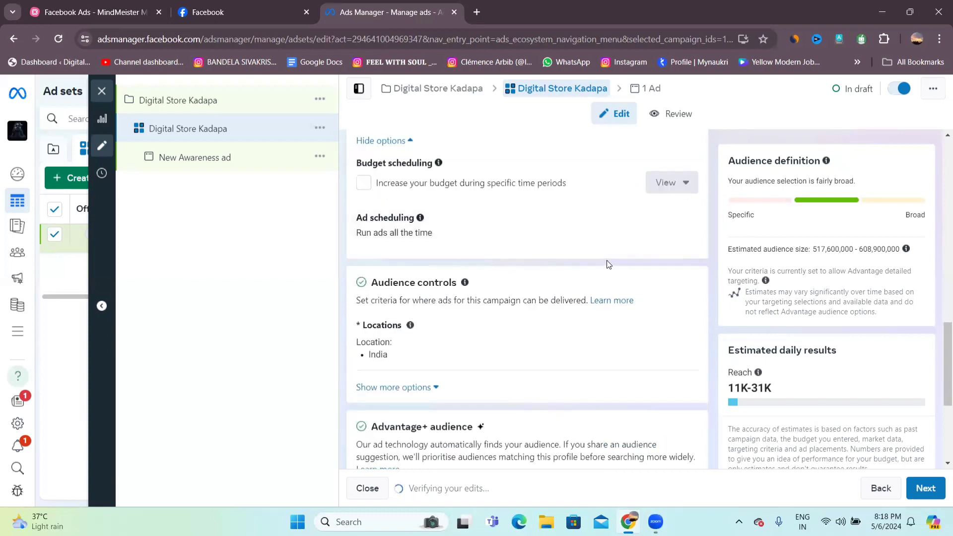
pyautogui.scroll(-3, 501, 269)
pyautogui.scroll(-1, 501, 270)
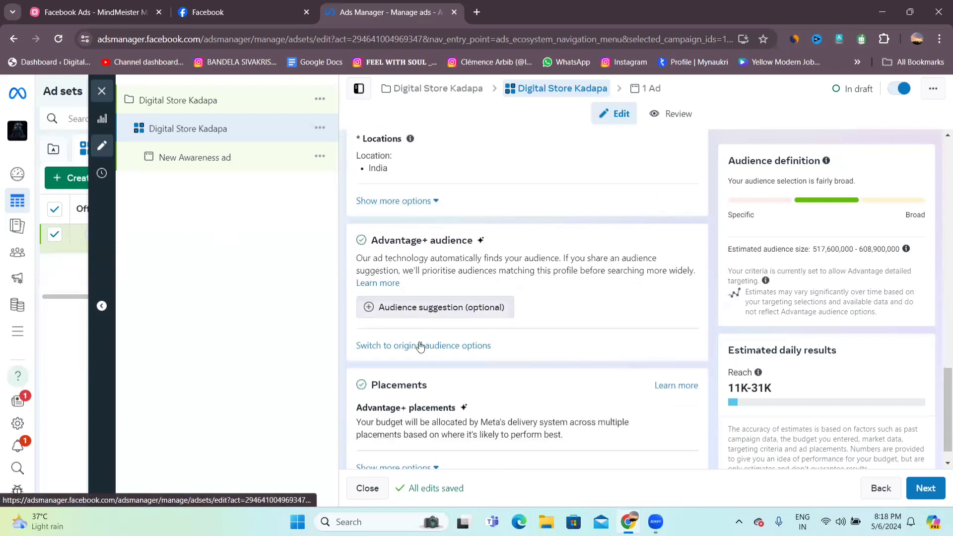
pyautogui.click(419, 344)
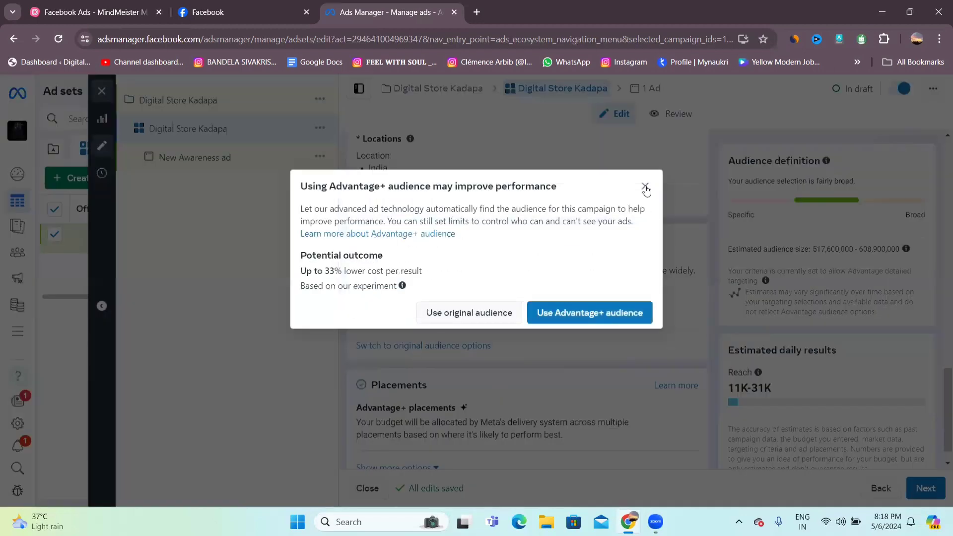
pyautogui.click(646, 186)
pyautogui.scroll(-1, 471, 275)
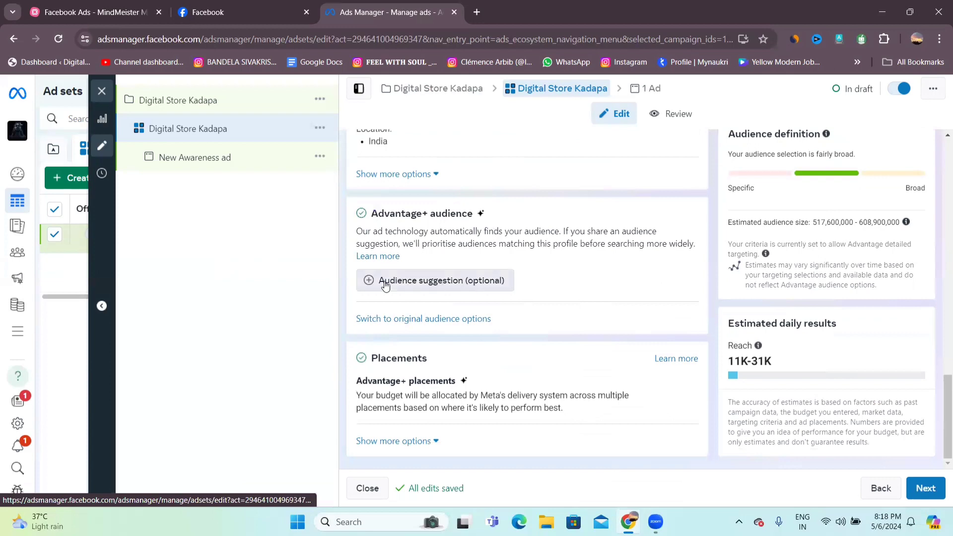
pyautogui.click(392, 174)
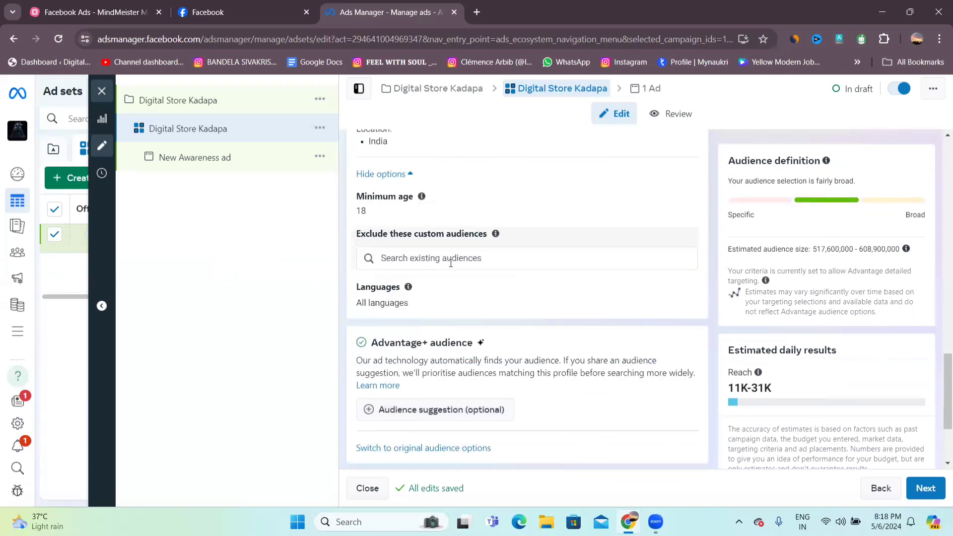
pyautogui.scroll(2, 424, 278)
pyautogui.scroll(1, 397, 273)
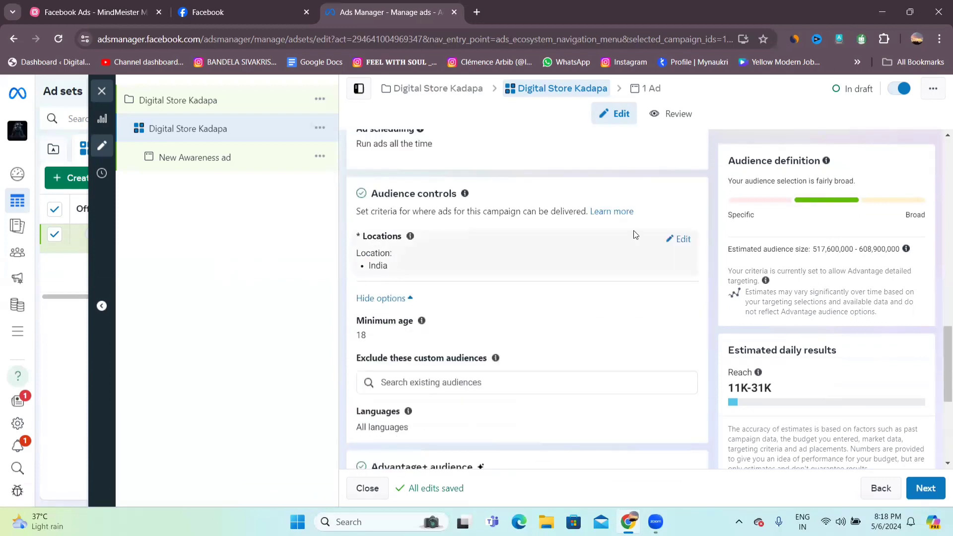
pyautogui.click(685, 243)
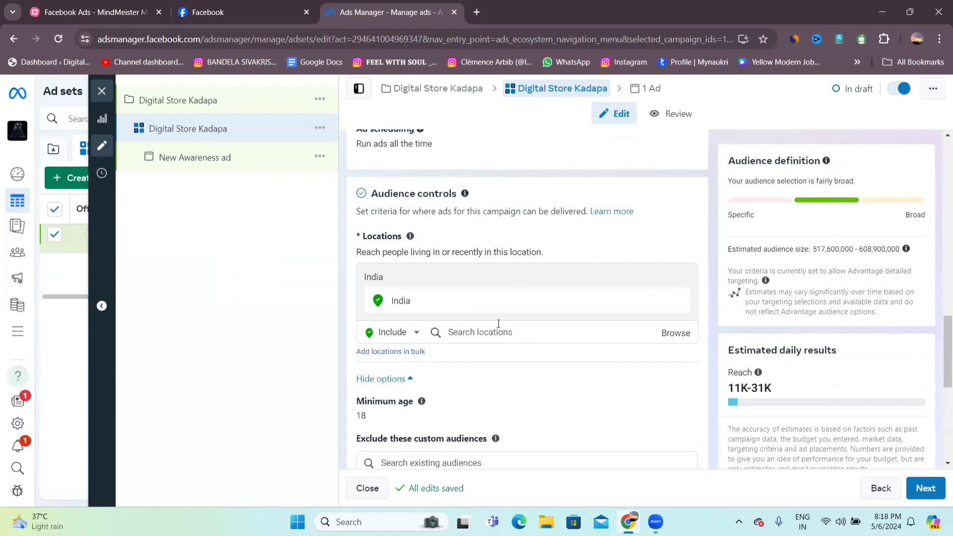
pyautogui.scroll(-2, 508, 312)
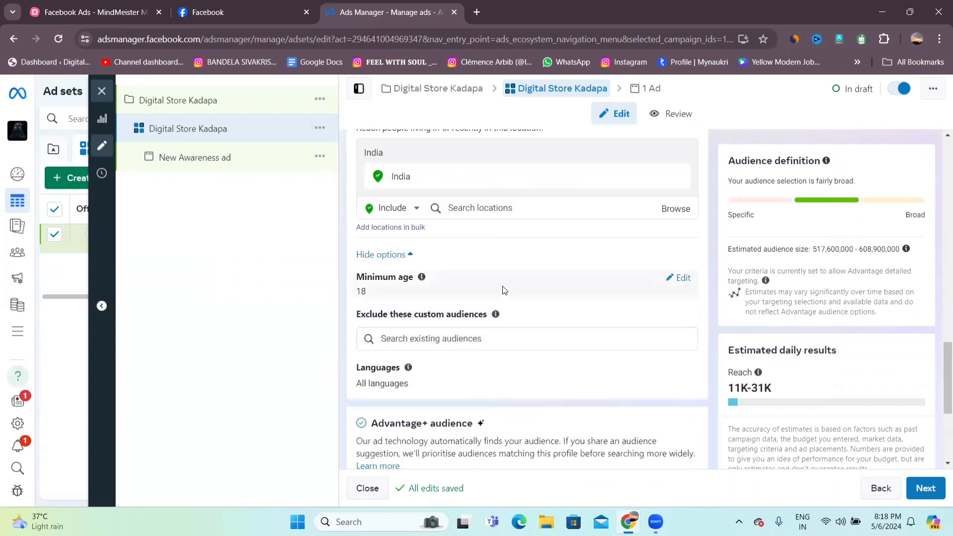
pyautogui.scroll(1, 447, 234)
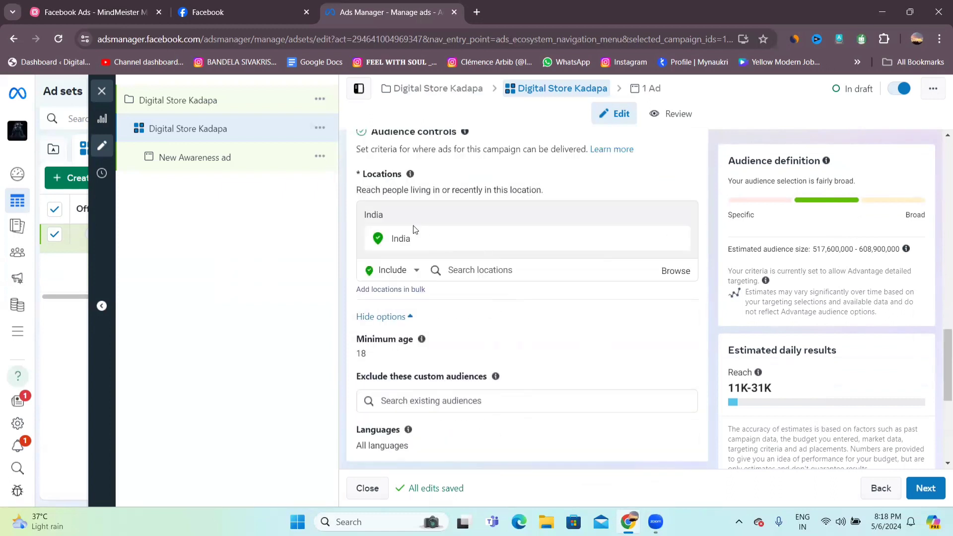
# Target Kadapa, Andhra Pradesh instead of India and mark the 5.4K–16K daily reach estimate.
pyautogui.click(500, 274)
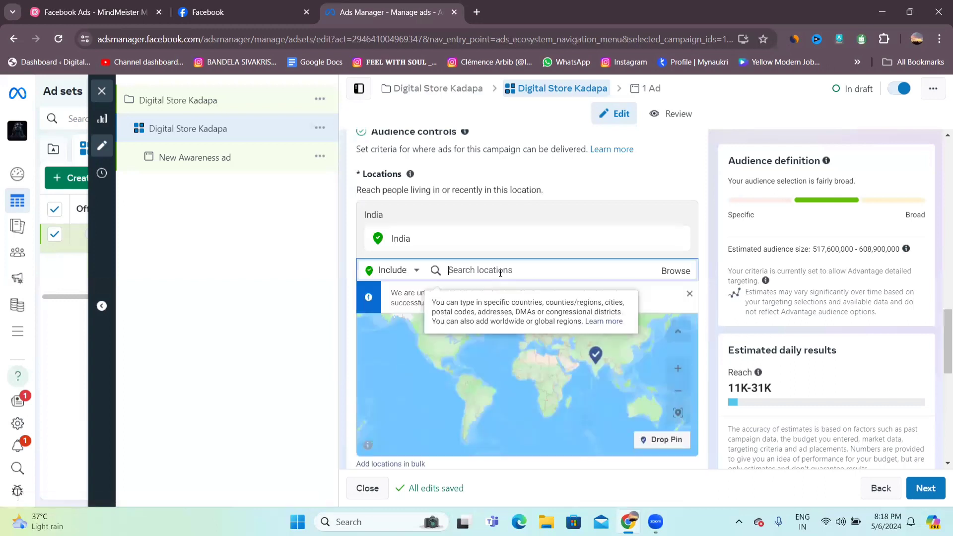
pyautogui.write('Kadapa')
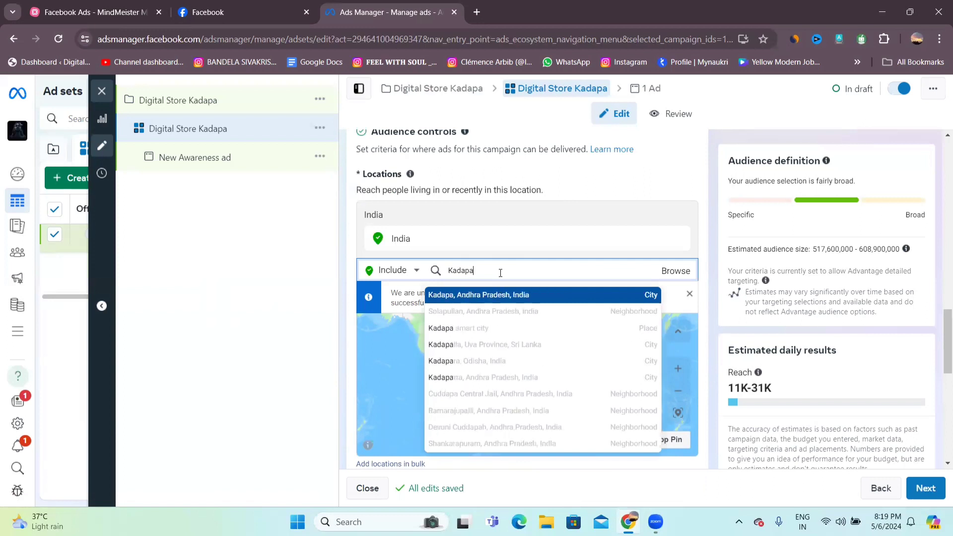
pyautogui.click(496, 303)
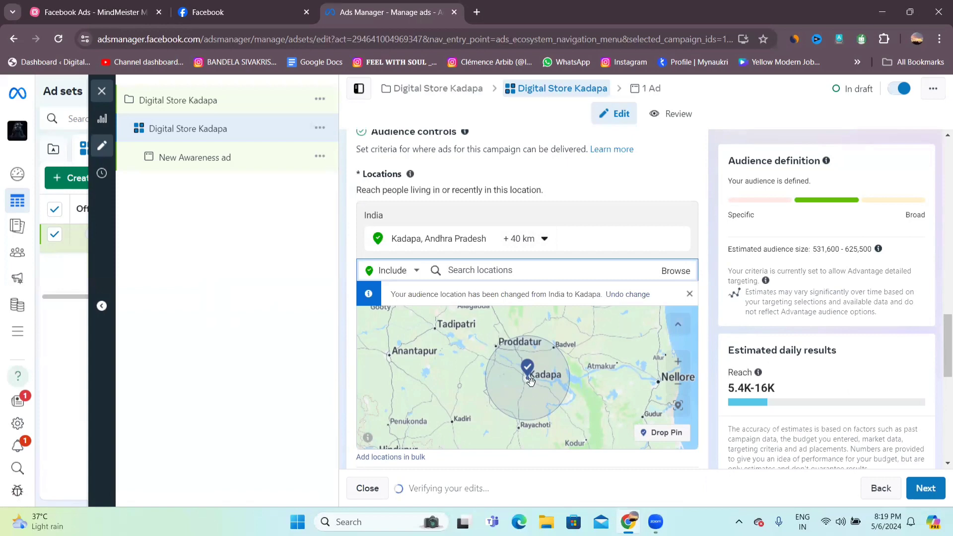
pyautogui.scroll(4, 529, 381)
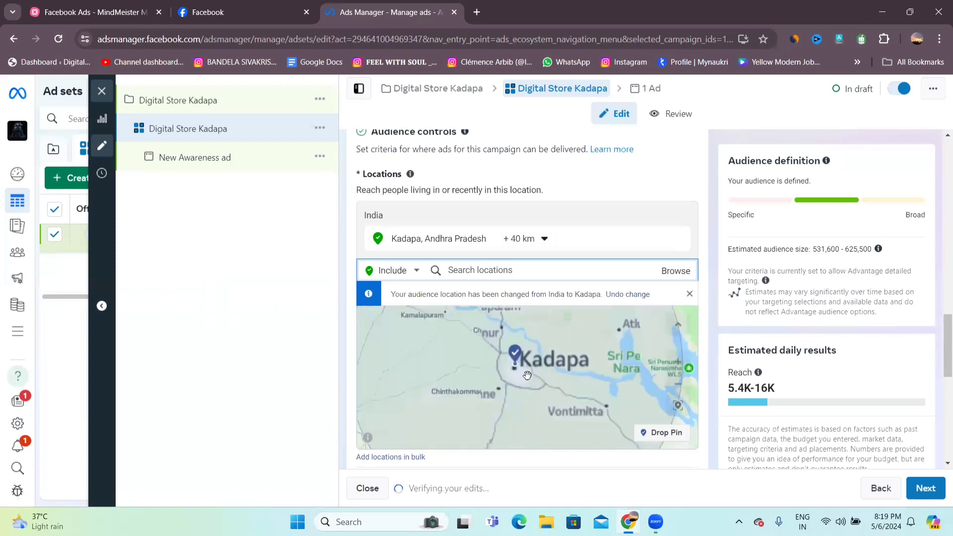
pyautogui.scroll(3, 528, 375)
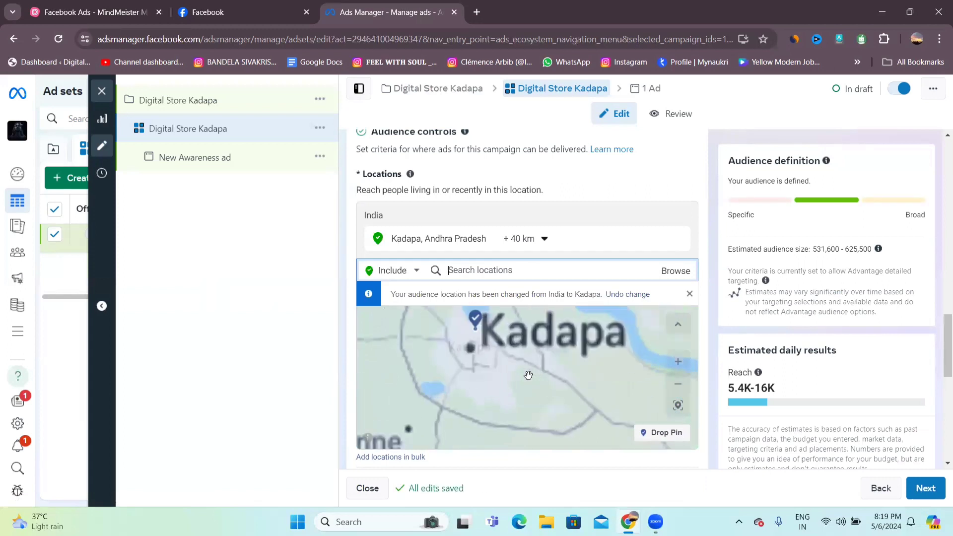
pyautogui.scroll(-5, 528, 375)
pyautogui.scroll(-2, 528, 374)
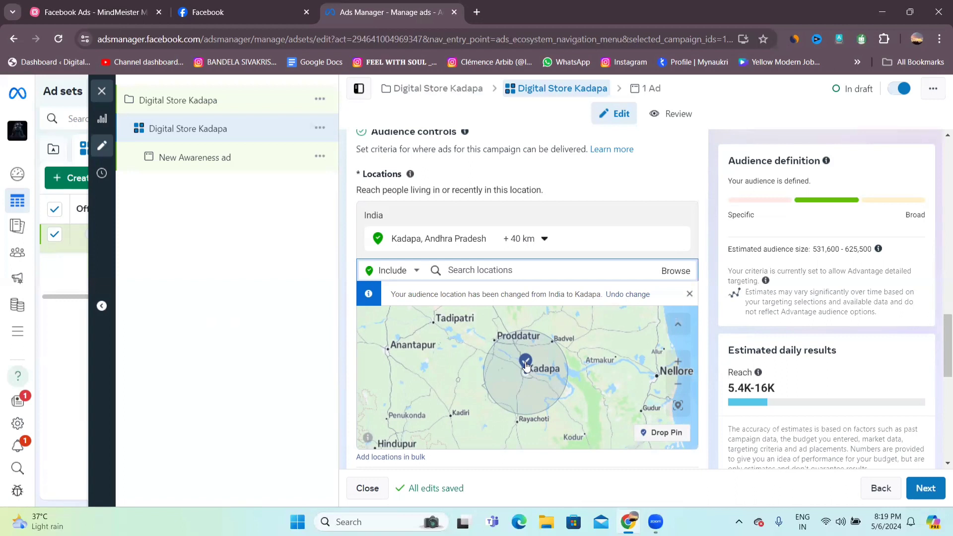
pyautogui.moveTo(780, 392); pyautogui.dragTo(725, 394)
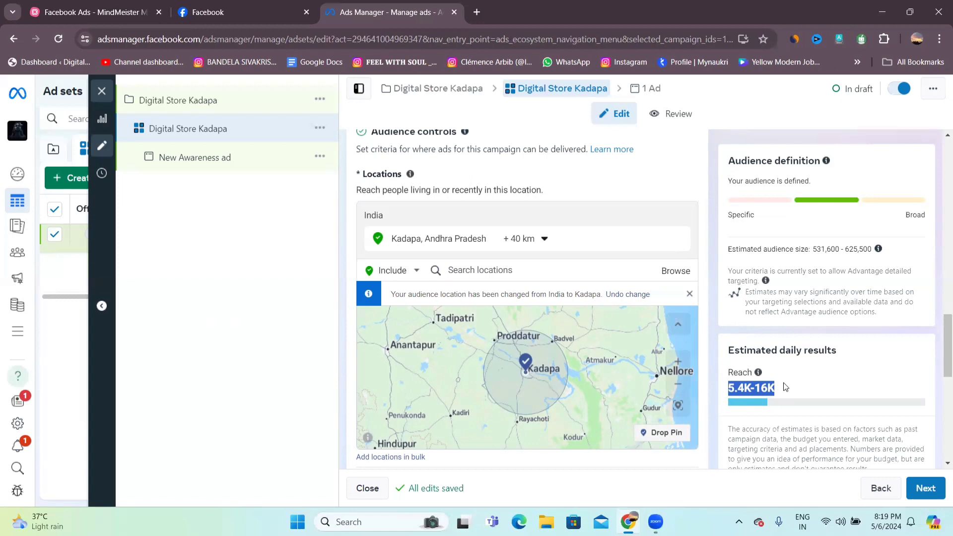
pyautogui.scroll(-1, 783, 384)
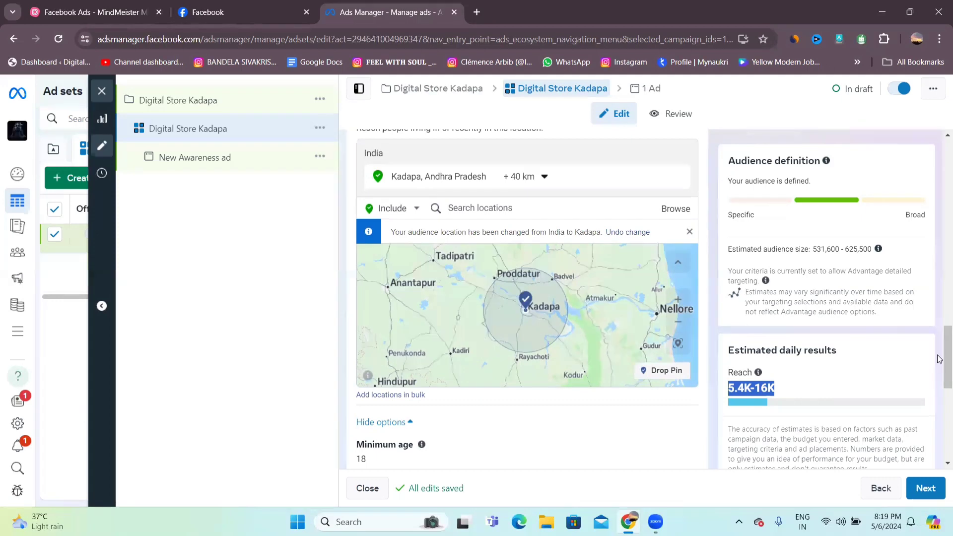
pyautogui.scroll(-1, 939, 358)
pyautogui.scroll(1, 602, 313)
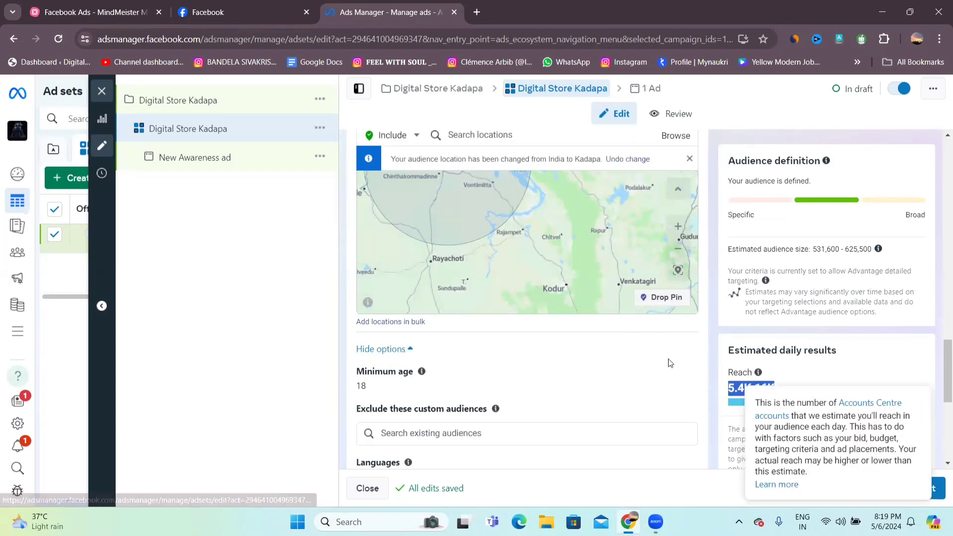
pyautogui.scroll(-1, 668, 365)
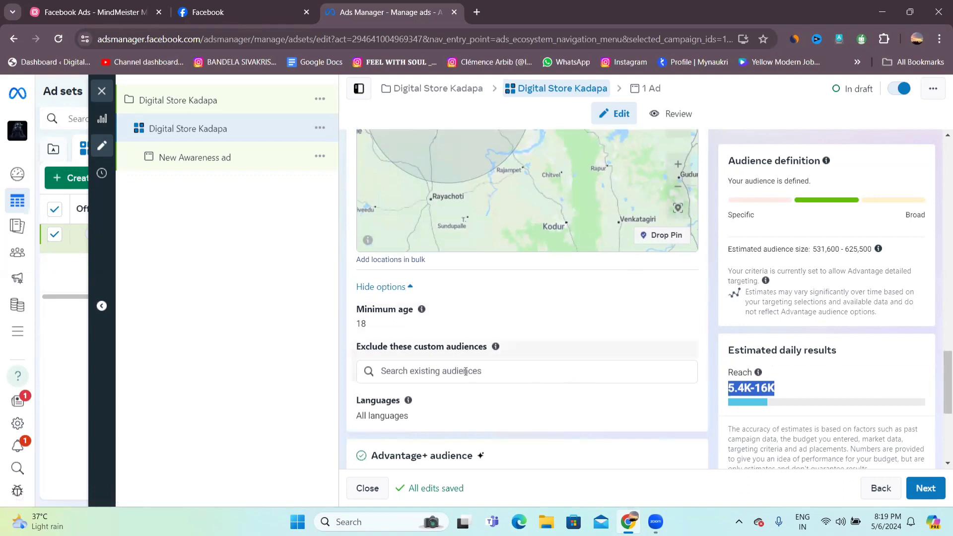
# Raise the audience minimum age to 20.
pyautogui.click(683, 311)
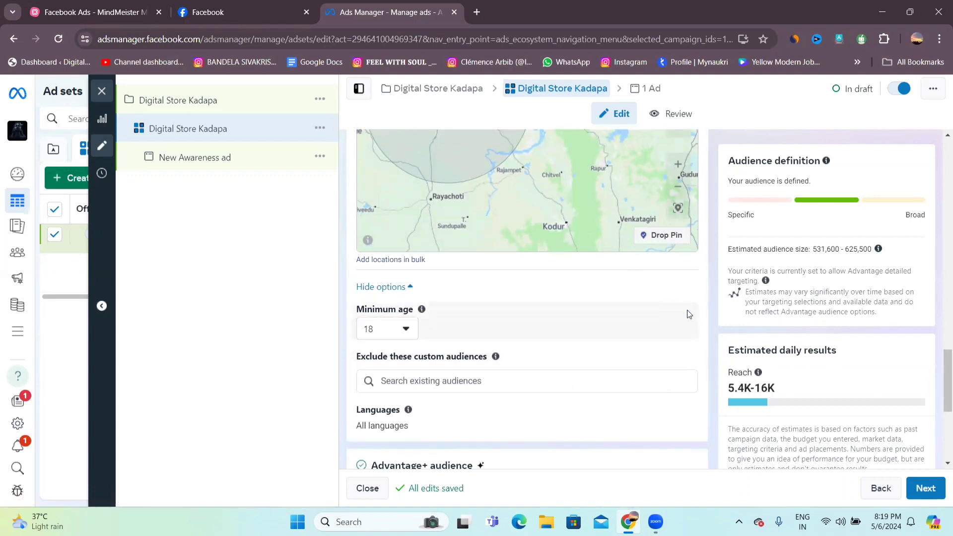
pyautogui.click(405, 330)
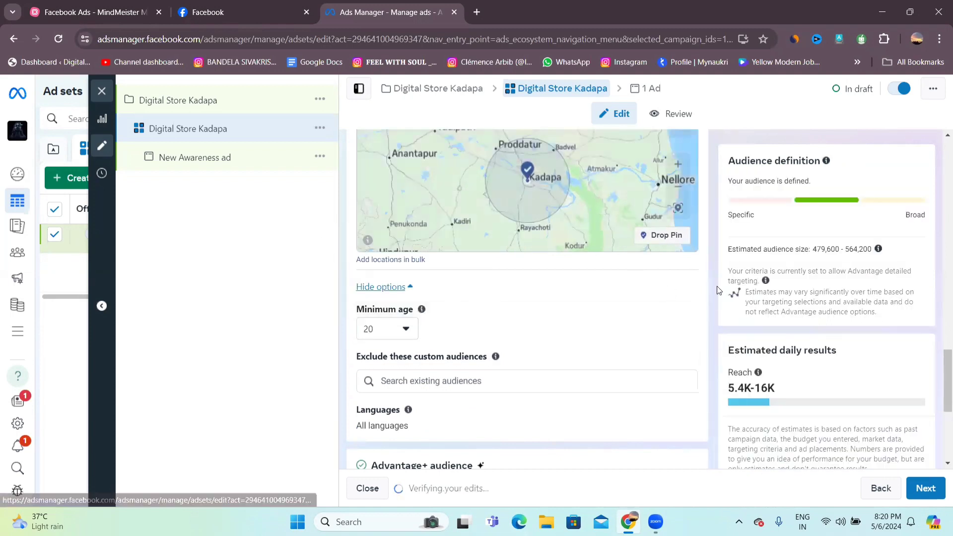
pyautogui.scroll(-1, 848, 381)
pyautogui.scroll(-5, 467, 333)
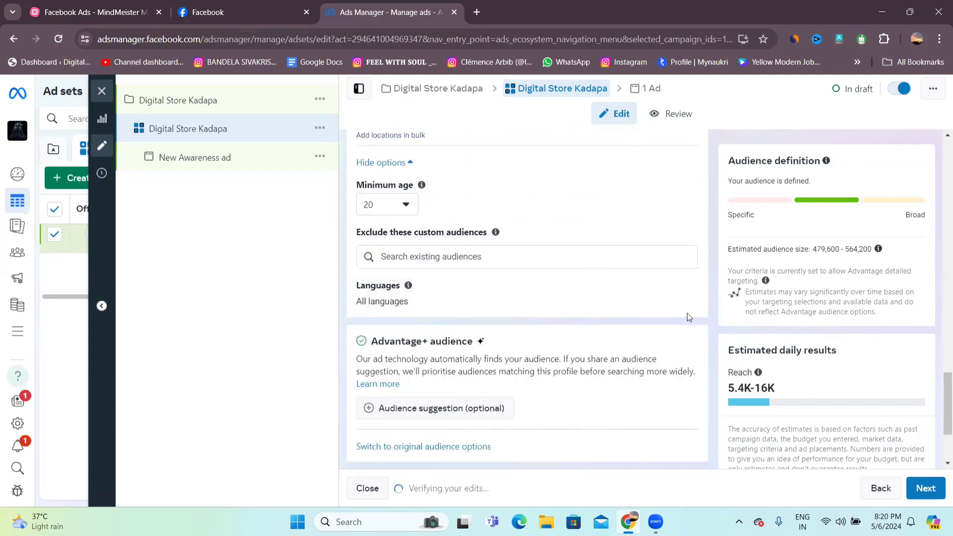
pyautogui.scroll(-3, 513, 326)
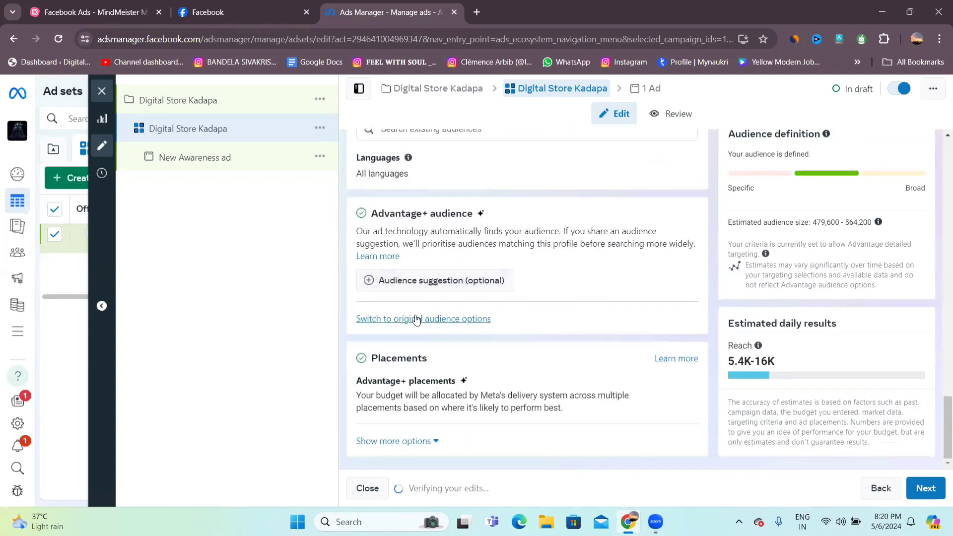
# Add the Free Jobs World custom audience to the audience suggestion.
pyautogui.click(397, 278)
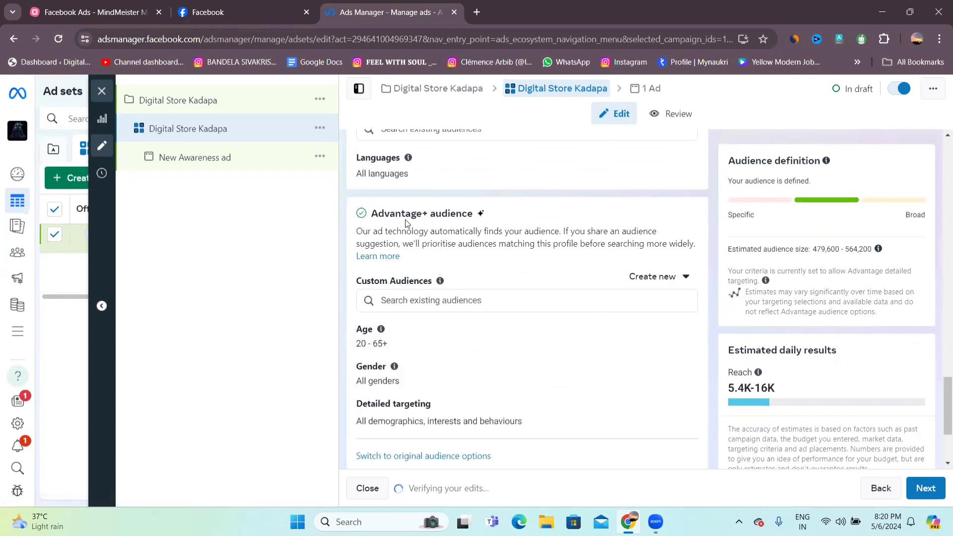
pyautogui.moveTo(372, 211); pyautogui.dragTo(510, 219)
pyautogui.click(642, 291)
pyautogui.click(548, 298)
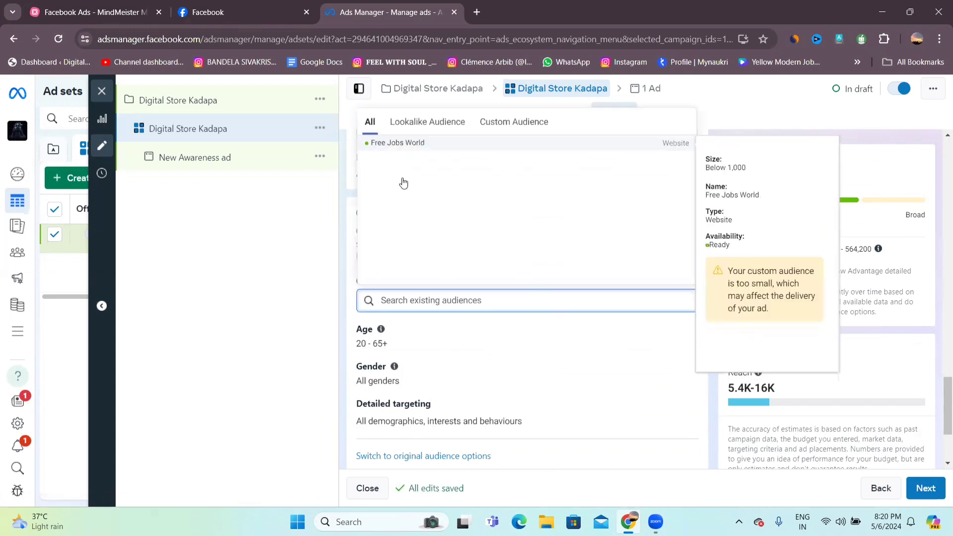
pyautogui.click(415, 147)
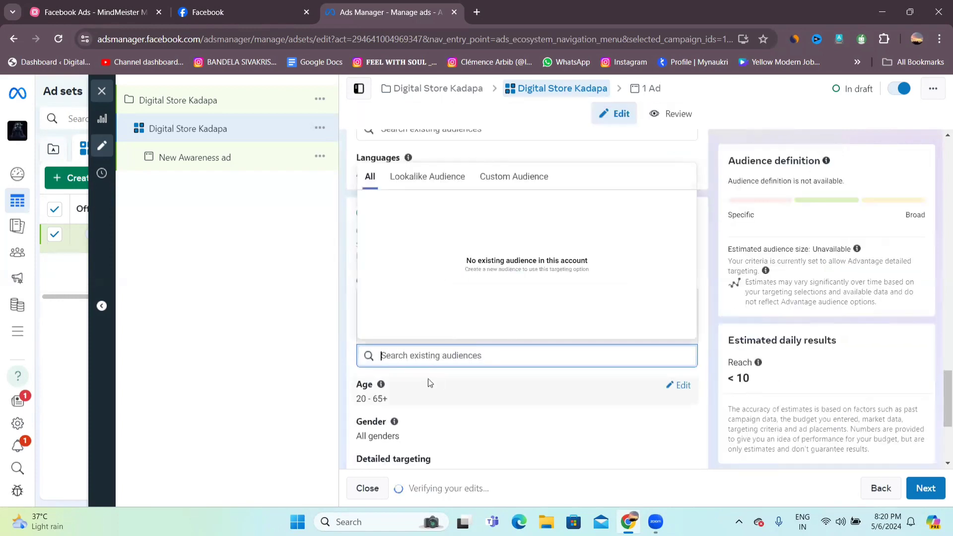
# Set the suggested age range maximum to 35.
pyautogui.click(678, 387)
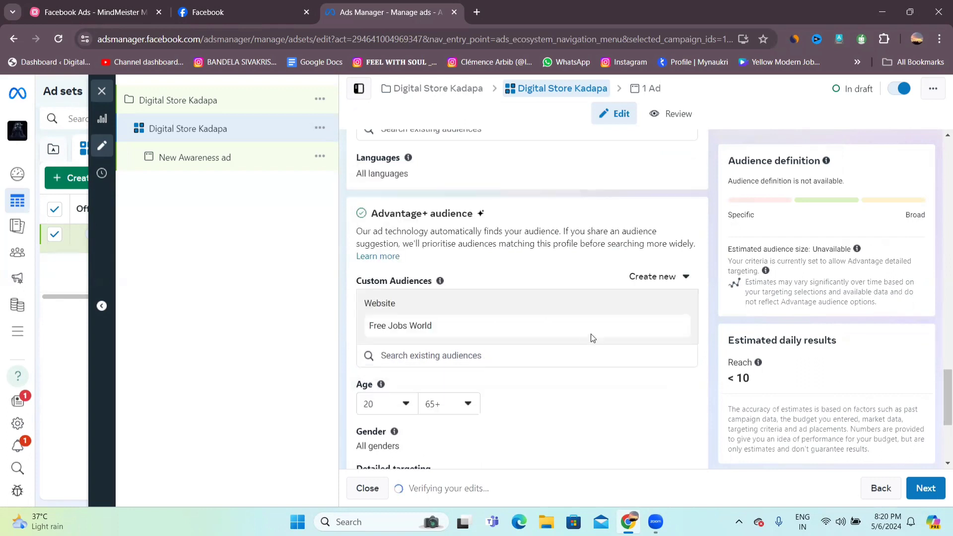
pyautogui.scroll(-3, 577, 338)
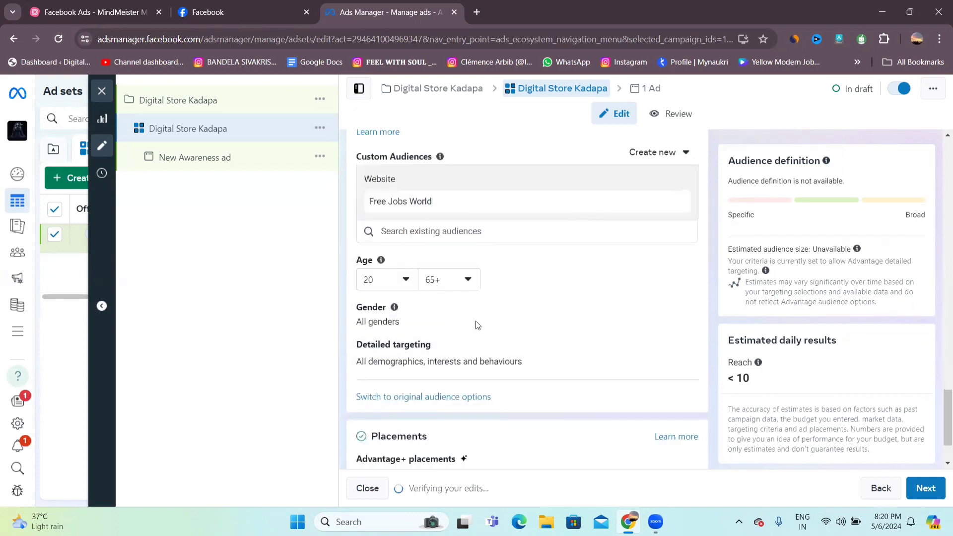
pyautogui.click(437, 280)
pyautogui.scroll(2, 464, 365)
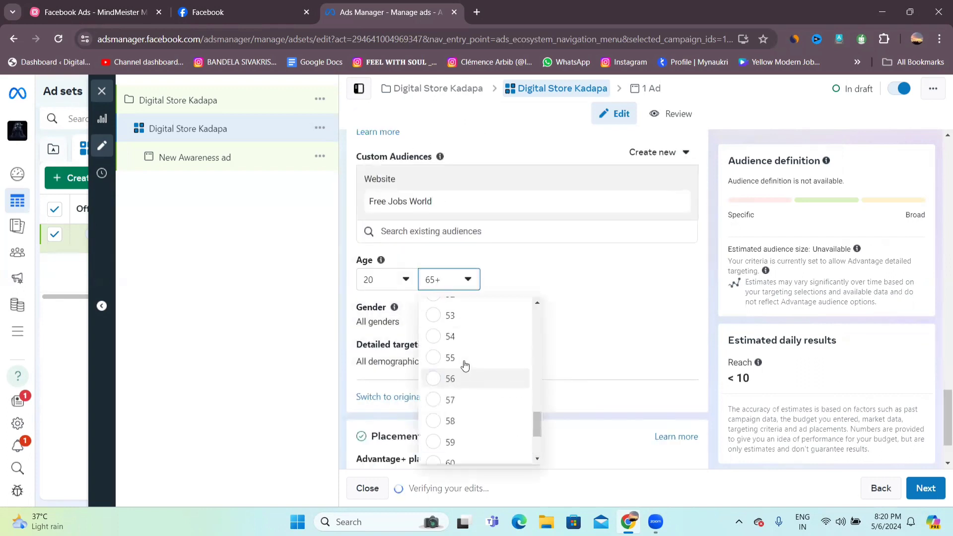
pyautogui.scroll(4, 465, 366)
pyautogui.scroll(3, 465, 366)
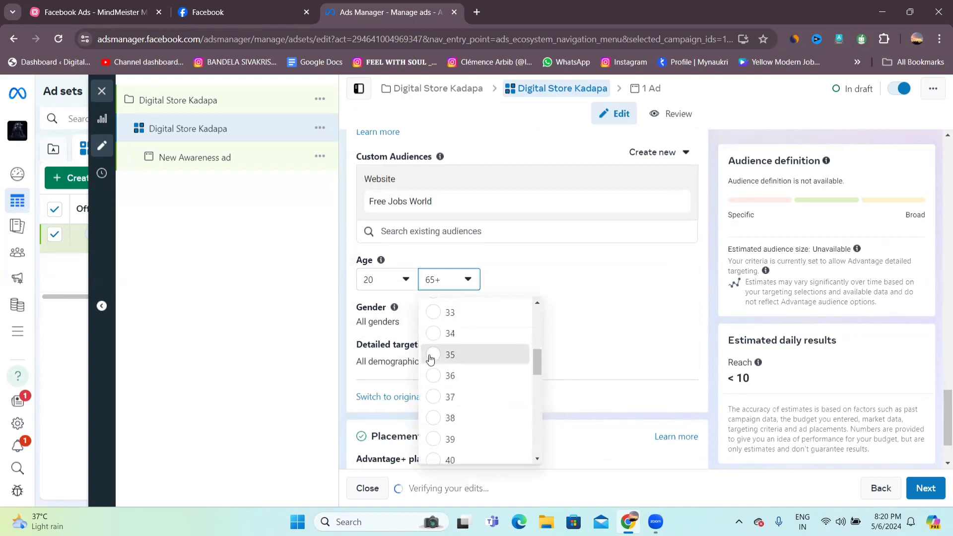
pyautogui.click(432, 355)
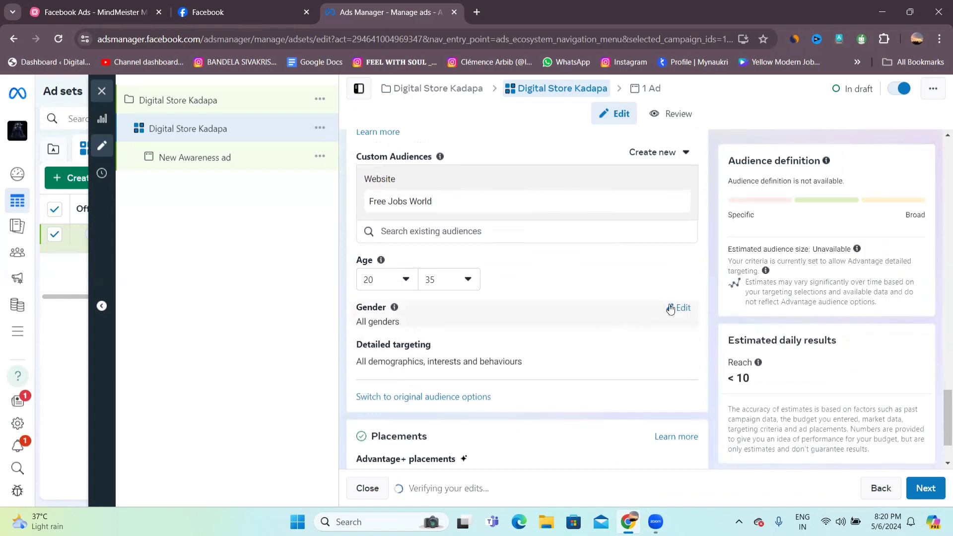
# Check the all-genders setting and mark the under-10 daily reach estimate.
pyautogui.click(681, 308)
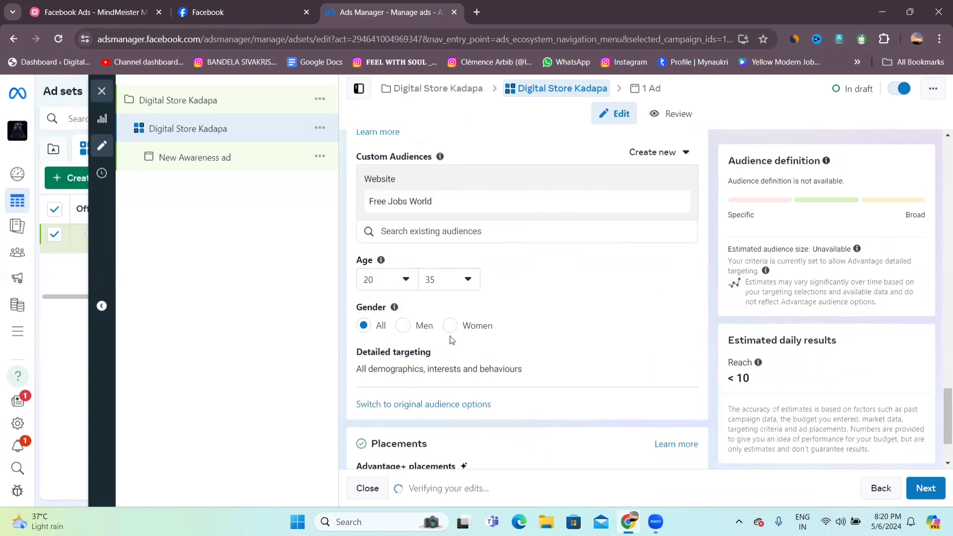
pyautogui.scroll(-2, 453, 336)
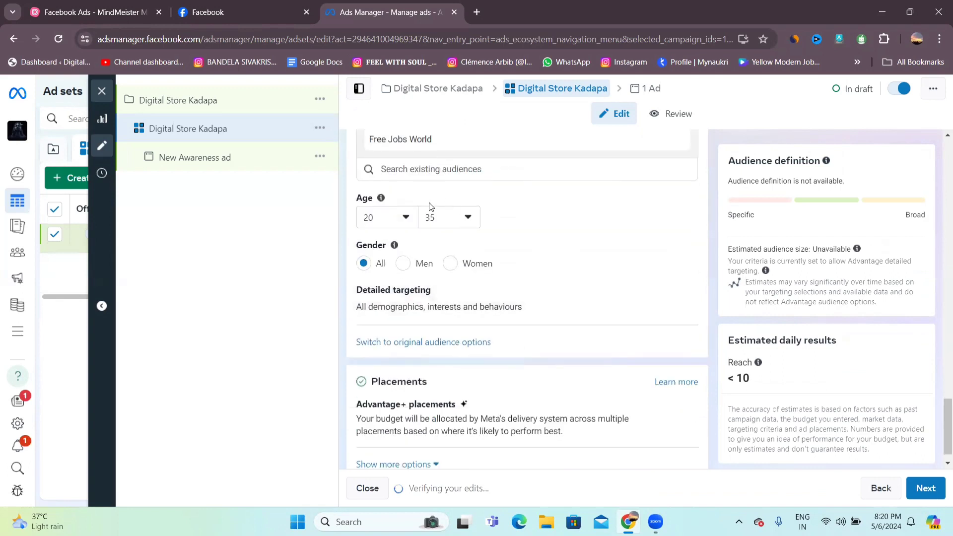
pyautogui.scroll(-1, 532, 300)
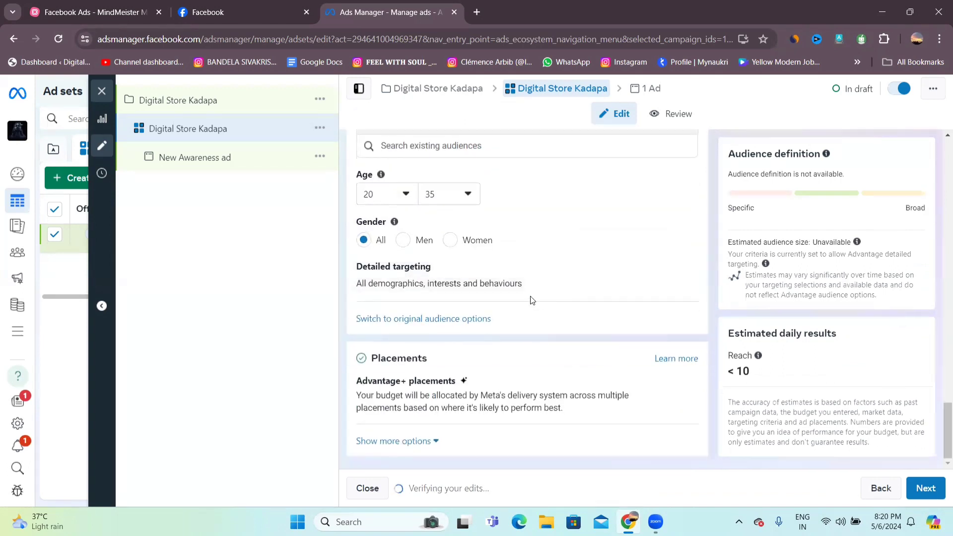
pyautogui.scroll(2, 761, 371)
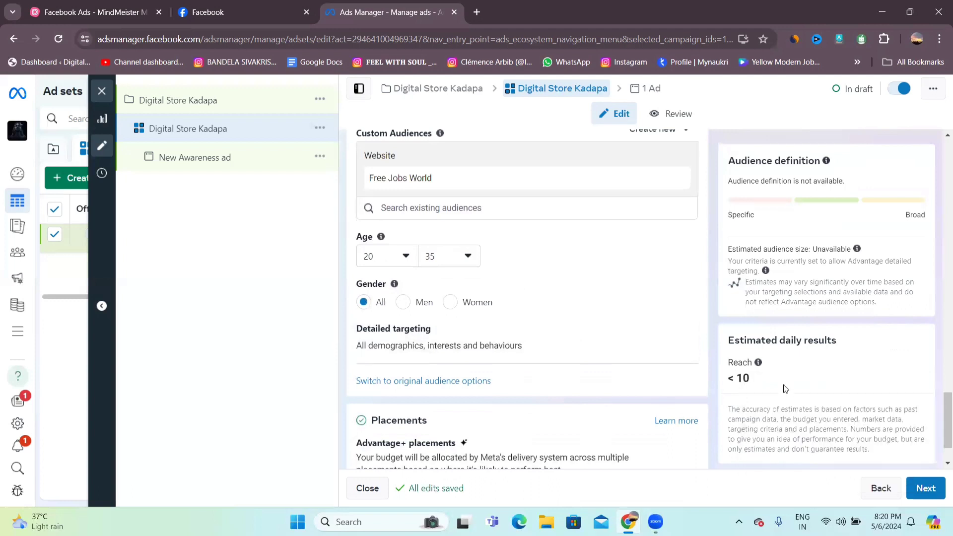
pyautogui.moveTo(748, 379); pyautogui.dragTo(736, 379)
# Dismiss the past start-date warning and continue to the New Awareness ad editor.
pyautogui.scroll(10, 611, 321)
pyautogui.scroll(10, 610, 321)
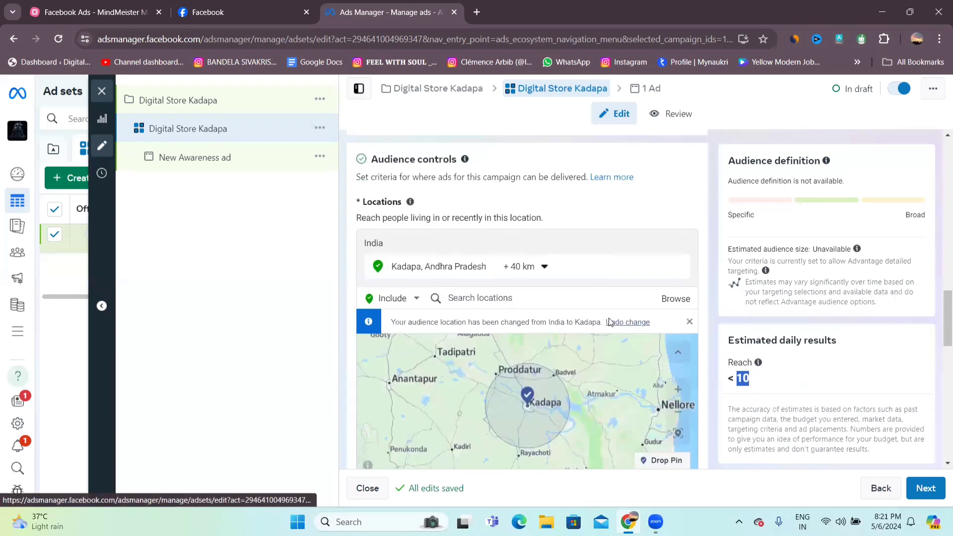
pyautogui.scroll(3, 617, 324)
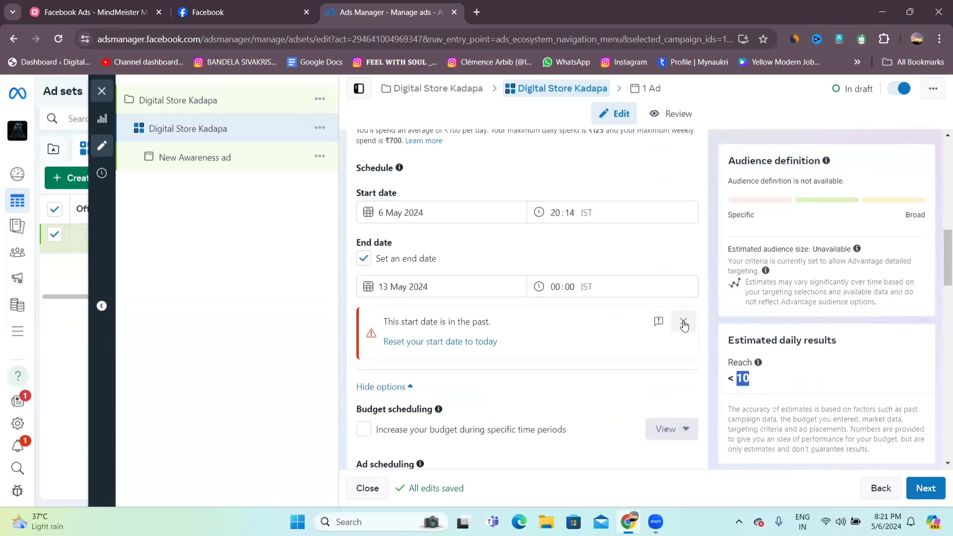
pyautogui.click(685, 323)
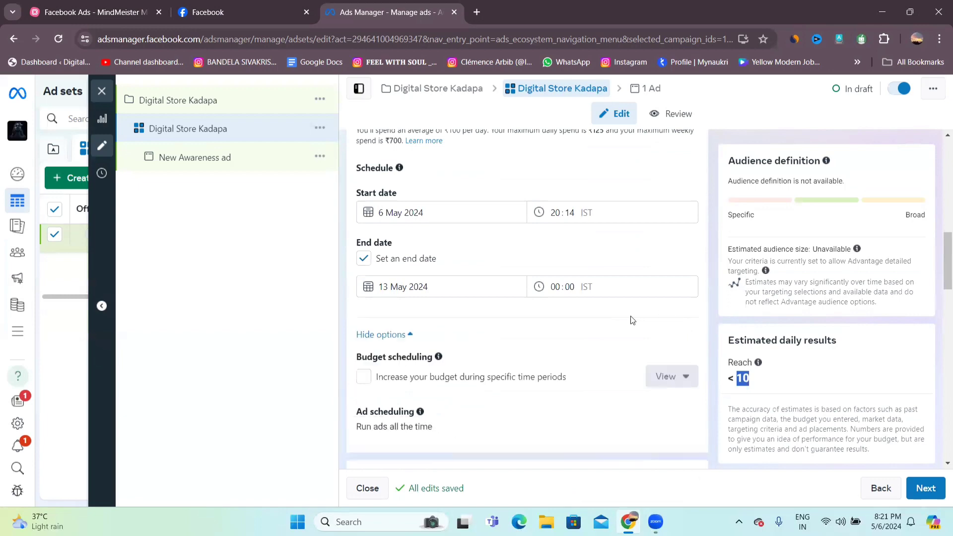
pyautogui.scroll(8, 635, 318)
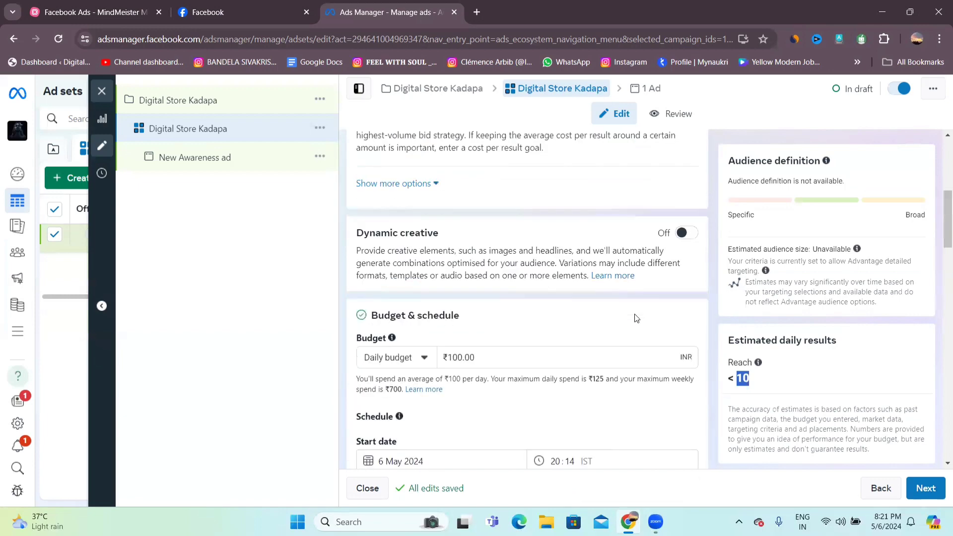
pyautogui.click(927, 488)
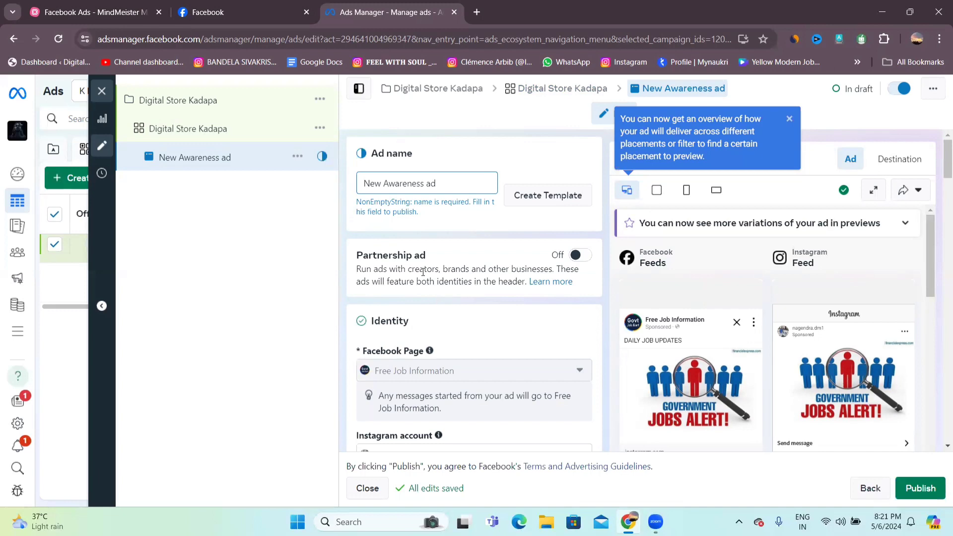
# Open the Edit Media setup for the ad's current job-alert media.
pyautogui.scroll(-3, 426, 287)
pyautogui.scroll(-6, 425, 289)
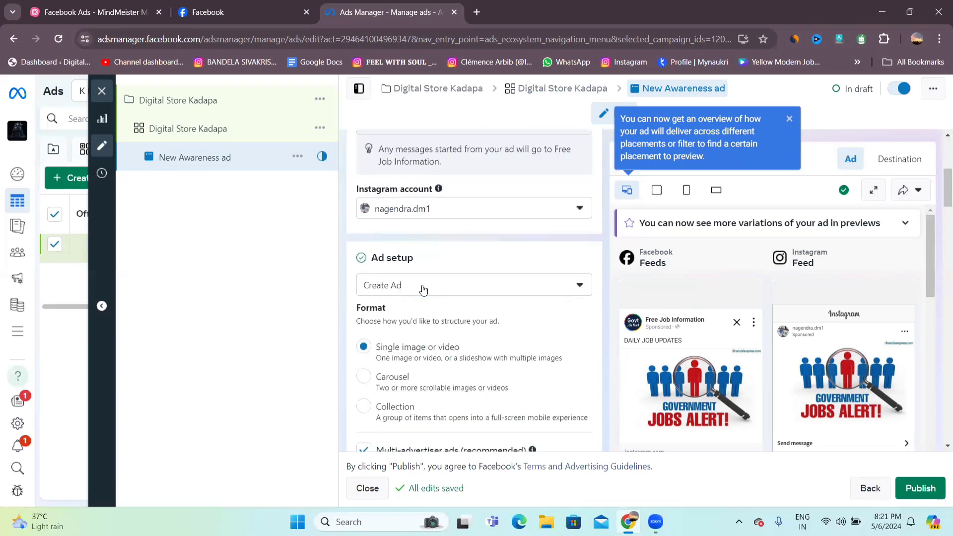
pyautogui.scroll(-1, 423, 286)
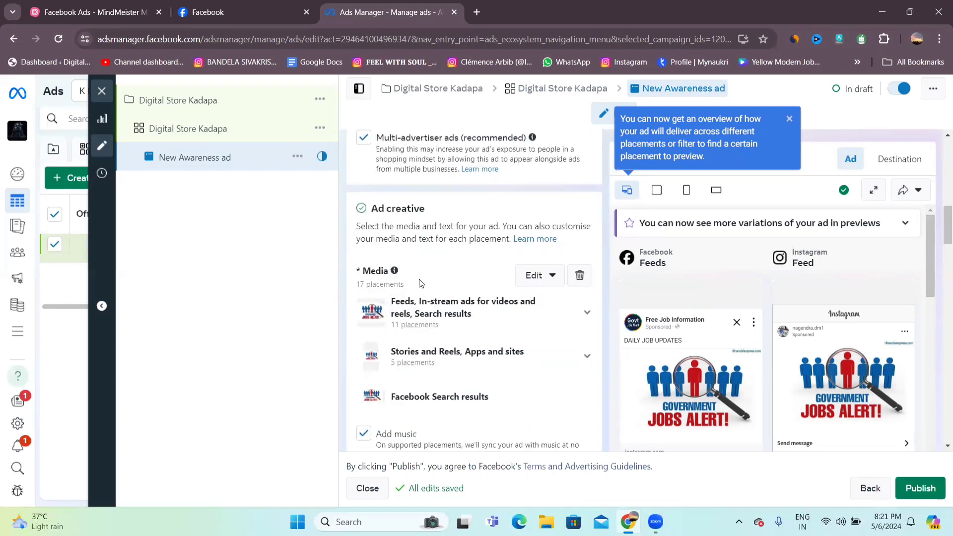
pyautogui.scroll(-1, 498, 263)
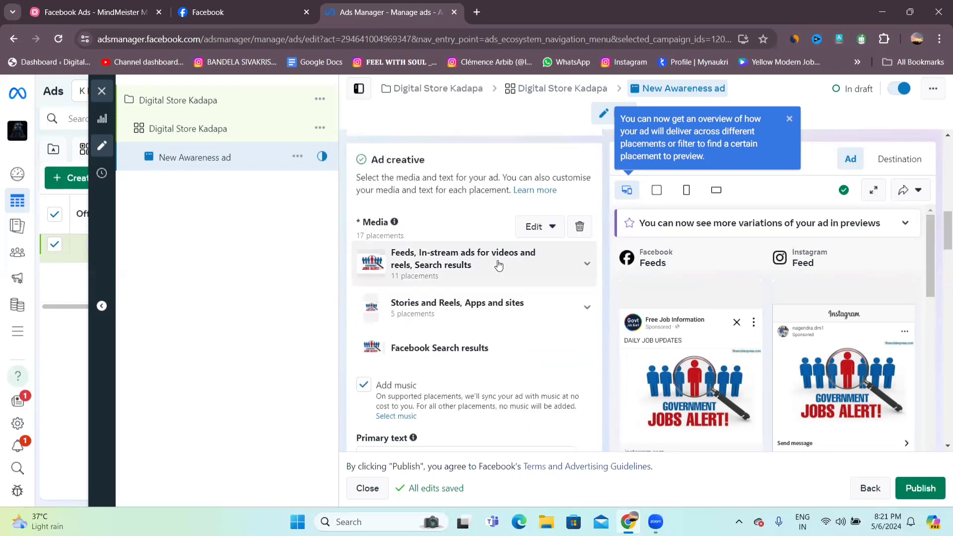
pyautogui.click(545, 219)
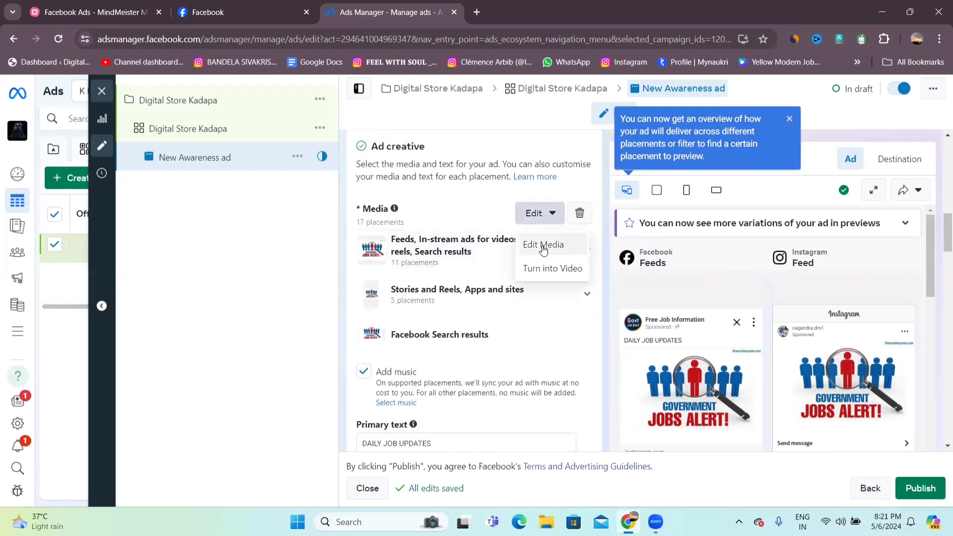
pyautogui.click(542, 246)
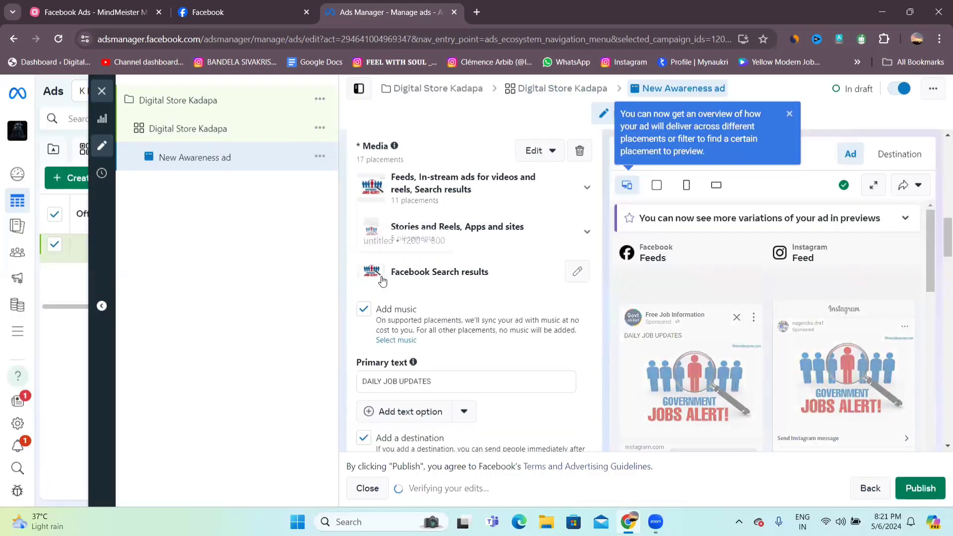
# Delete all existing media and choose to add a new image.
pyautogui.scroll(1, 548, 258)
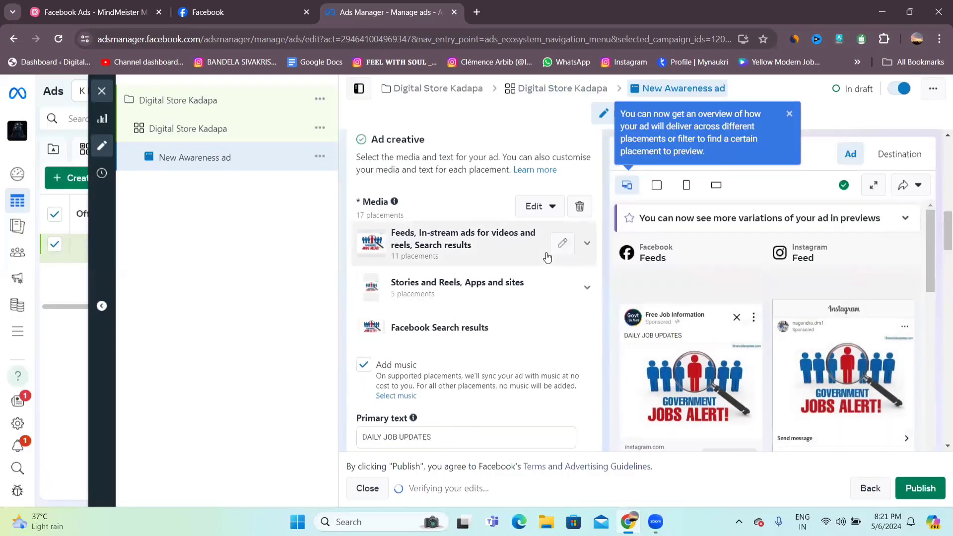
pyautogui.click(579, 213)
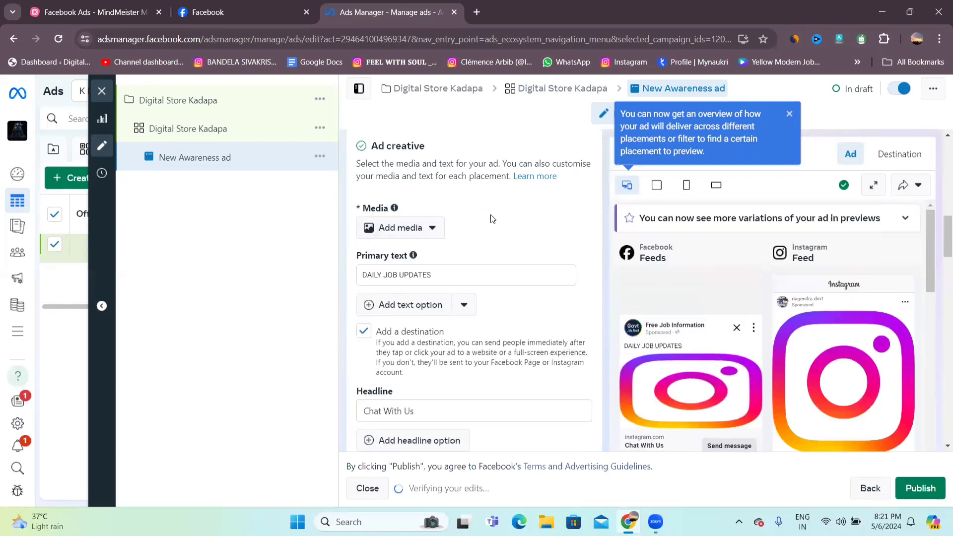
pyautogui.click(394, 230)
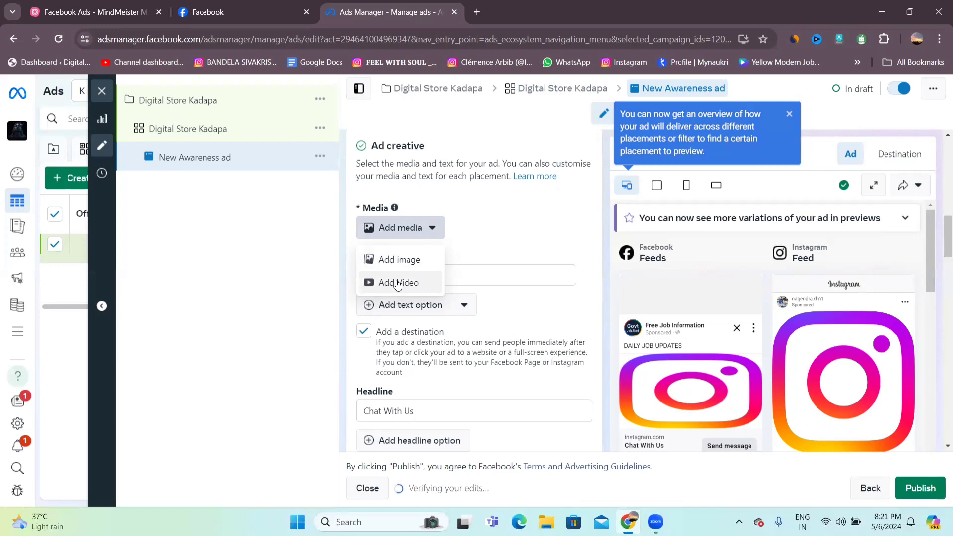
pyautogui.click(390, 263)
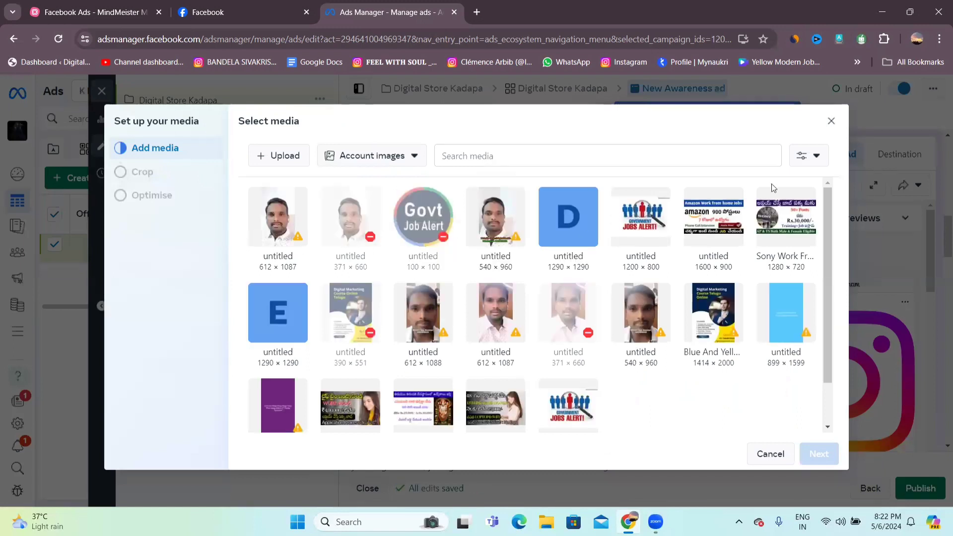
# Pick the first portrait photo from the library and accept its placement crops.
pyautogui.click(263, 230)
pyautogui.moveTo(259, 236)
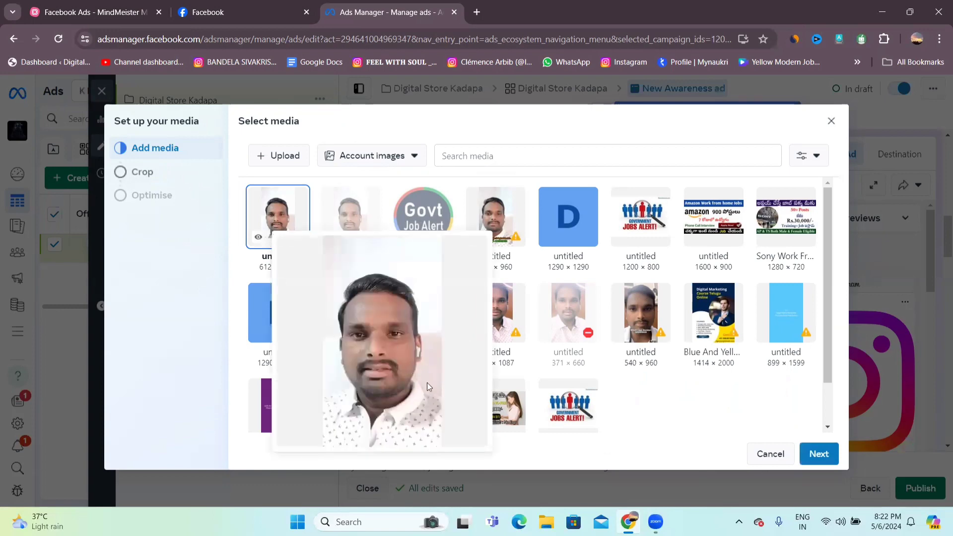
pyautogui.click(819, 456)
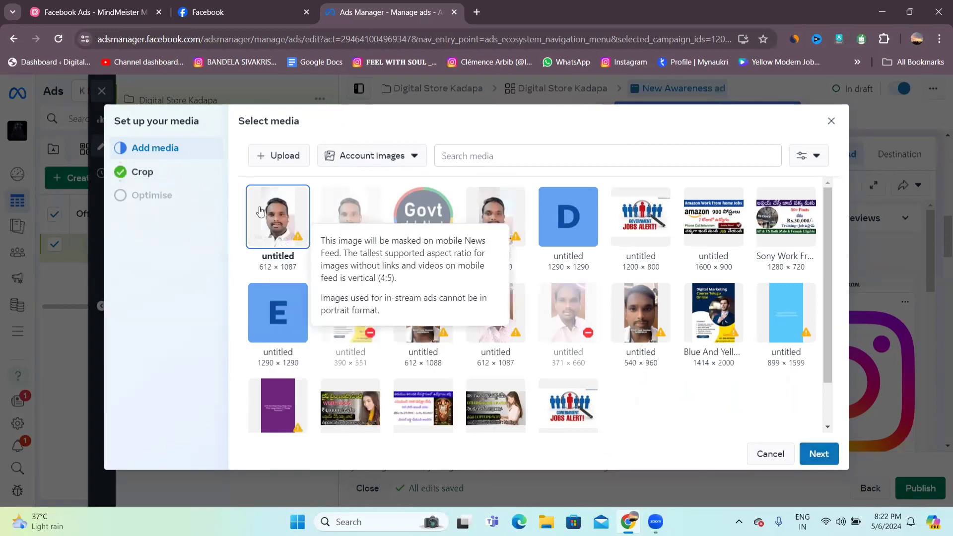
pyautogui.click(817, 458)
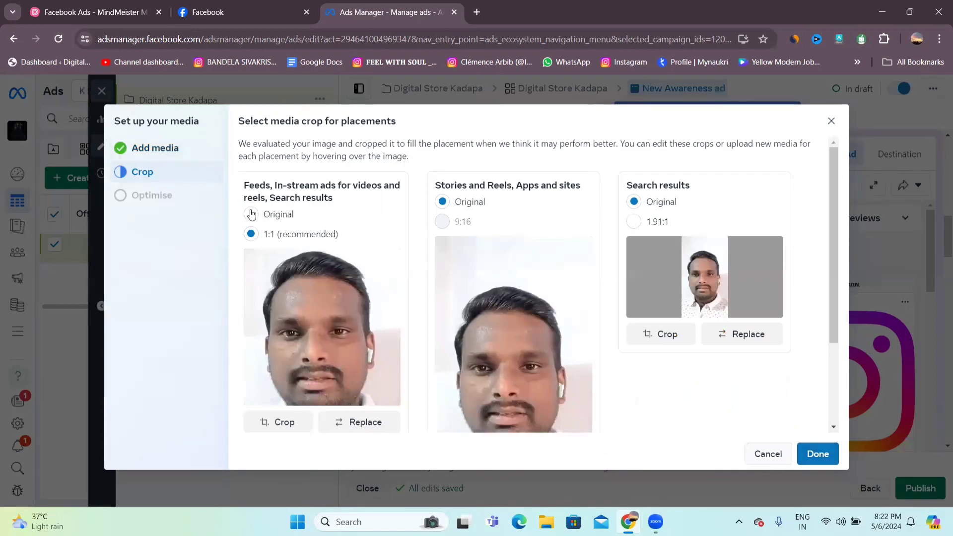
pyautogui.scroll(-3, 348, 278)
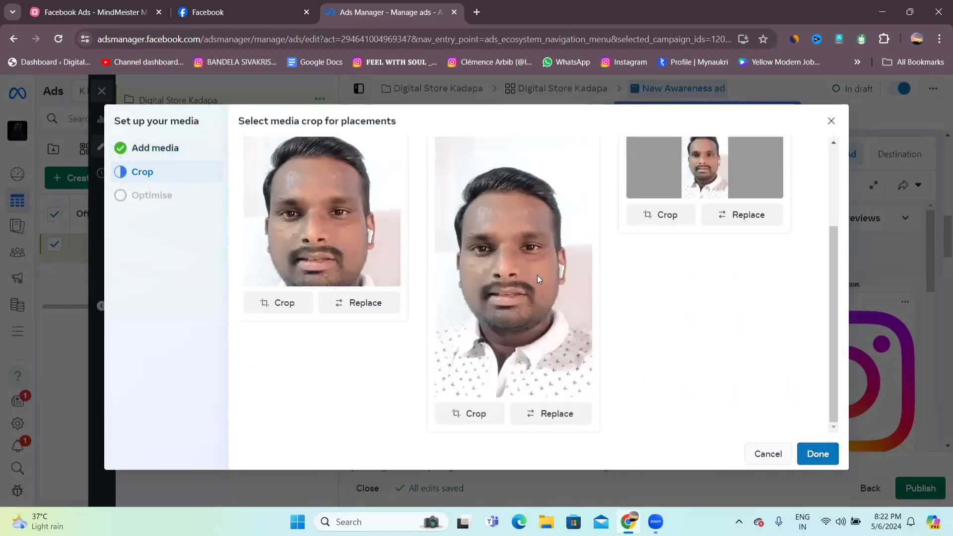
pyautogui.scroll(3, 533, 280)
pyautogui.click(819, 454)
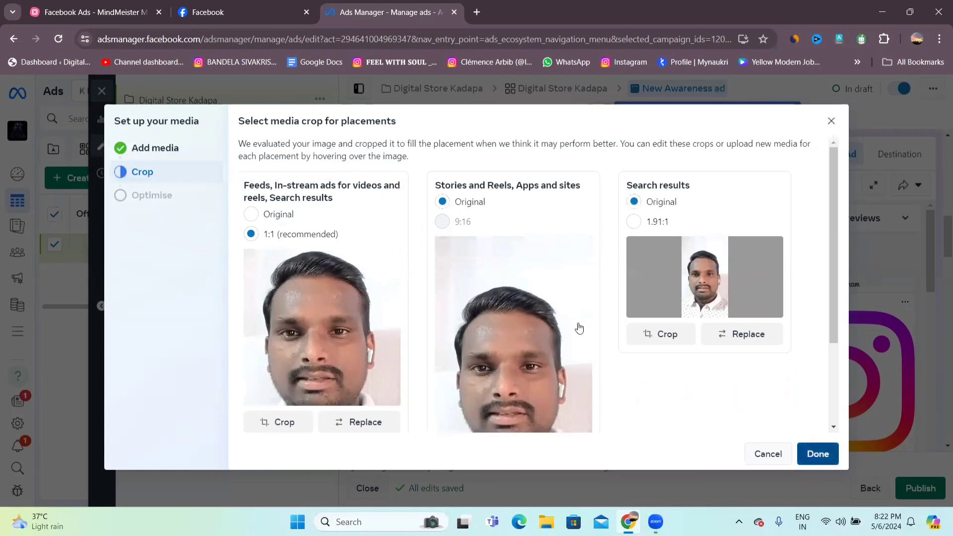
pyautogui.scroll(-2, 811, 289)
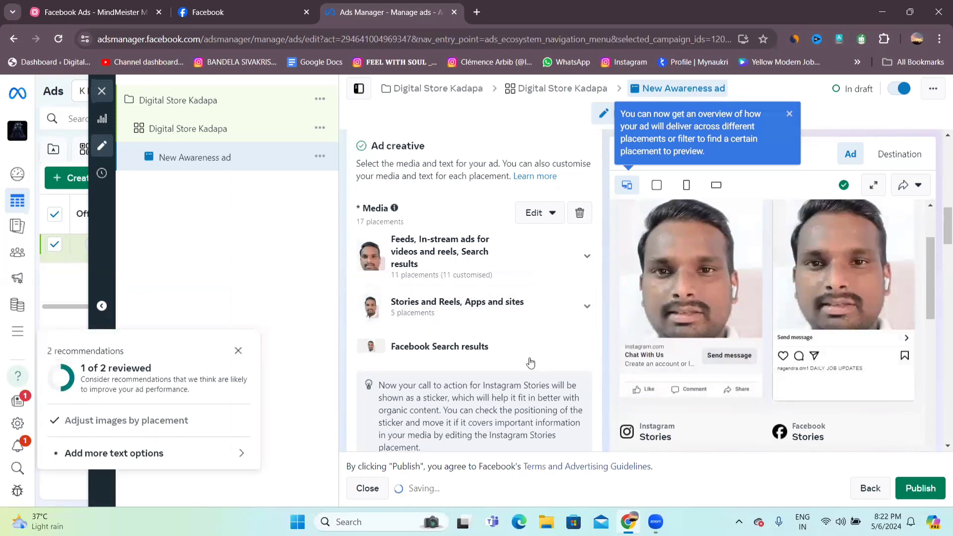
# Replace primary text DAILY JOB UPDATES with 'Digital Store Kadapa' and dismiss the overview tip.
pyautogui.scroll(-6, 482, 283)
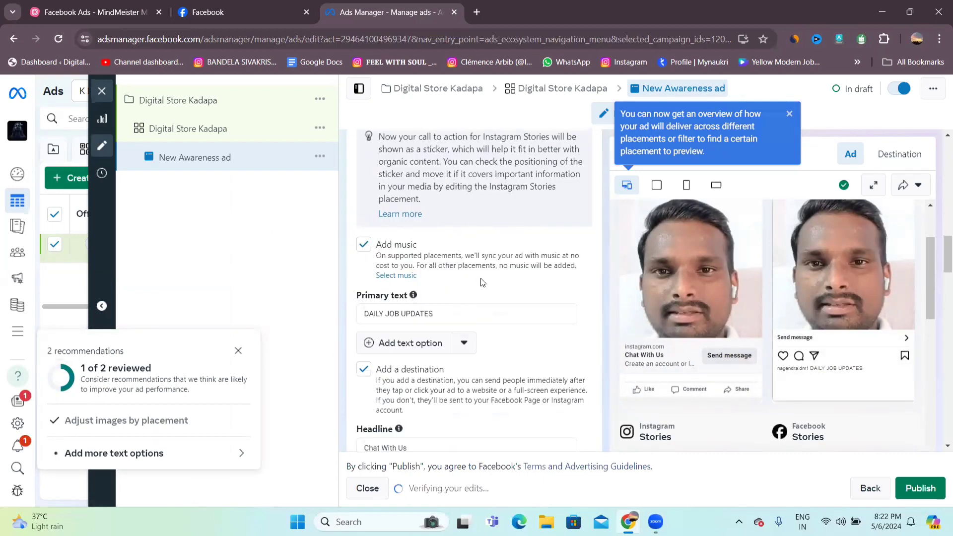
pyautogui.click(457, 251)
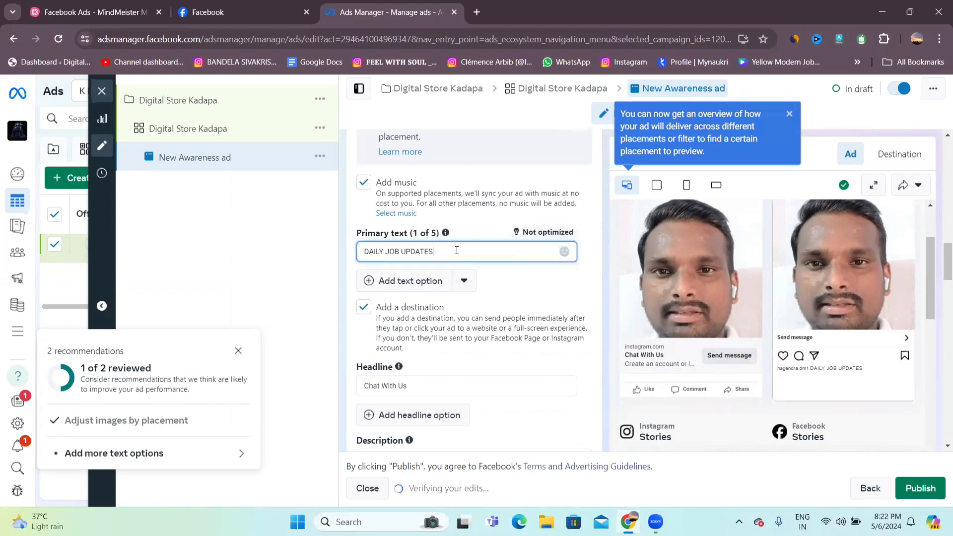
pyautogui.scroll(-1, 456, 251)
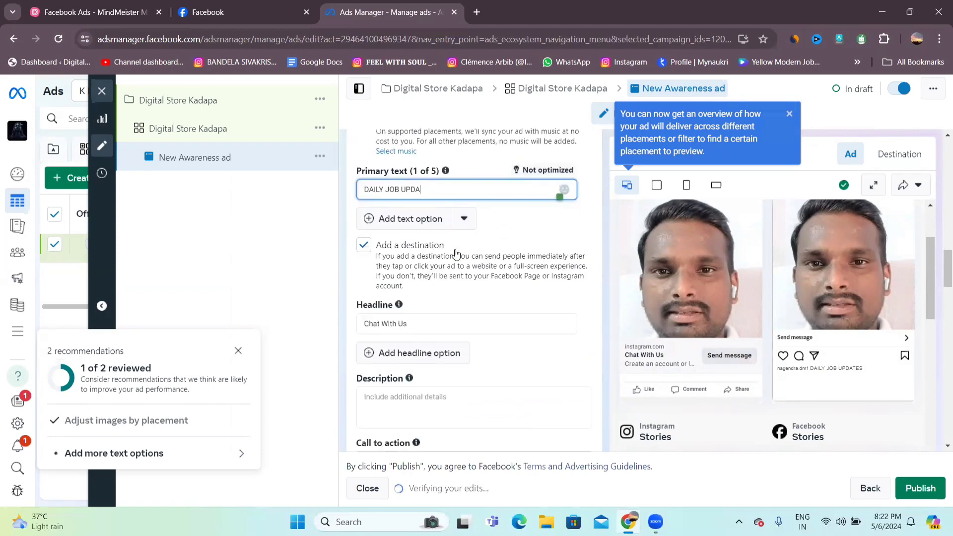
pyautogui.press('BackSpace')
pyautogui.press('BackSpace')
pyautogui.press('BackSpace')
pyautogui.press('BackSpace')
pyautogui.press('BackSpace')
pyautogui.press('BackSpace')
pyautogui.press('BackSpace')
pyautogui.press('BackSpace')
pyautogui.press('BackSpace')
pyautogui.press('BackSpace')
pyautogui.press('BackSpace')
pyautogui.press('BackSpace')
pyautogui.press('BackSpace')
pyautogui.press('BackSpace')
pyautogui.press('BackSpace')
pyautogui.press('BackSpace')
pyautogui.press('BackSpace')
pyautogui.write('iphi')
pyautogui.press('BackSpace')
pyautogui.press('BackSpace')
pyautogui.press('BackSpace')
pyautogui.press('BackSpace')
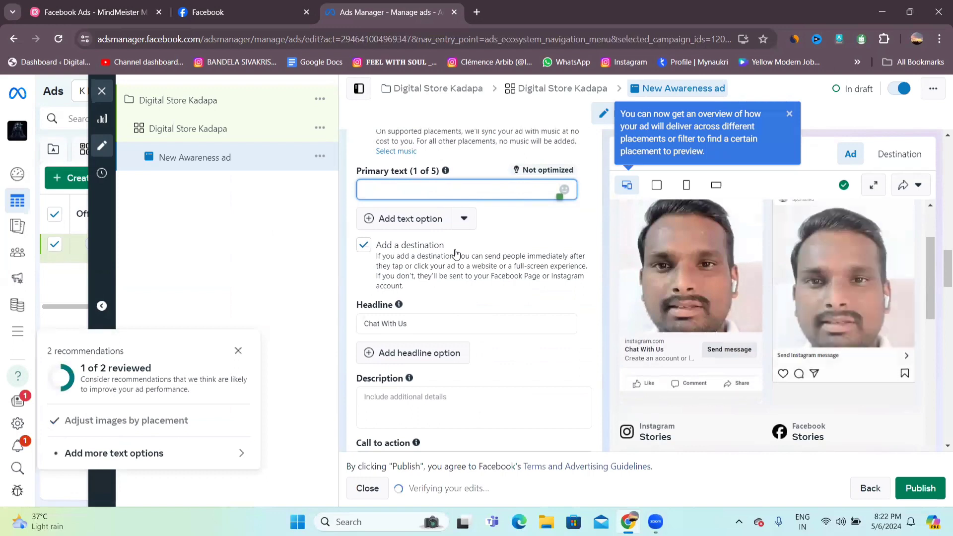
pyautogui.write('Digital ')
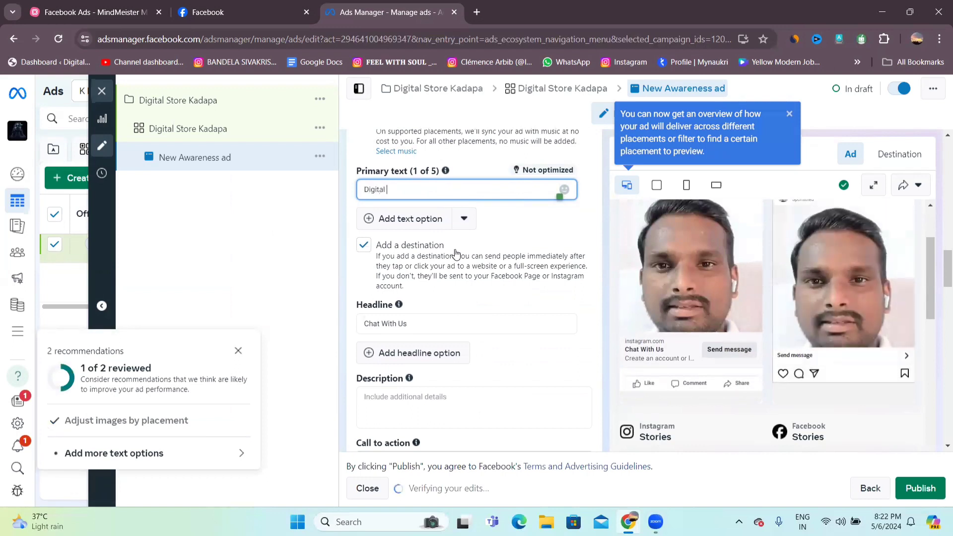
pyautogui.write('Sto')
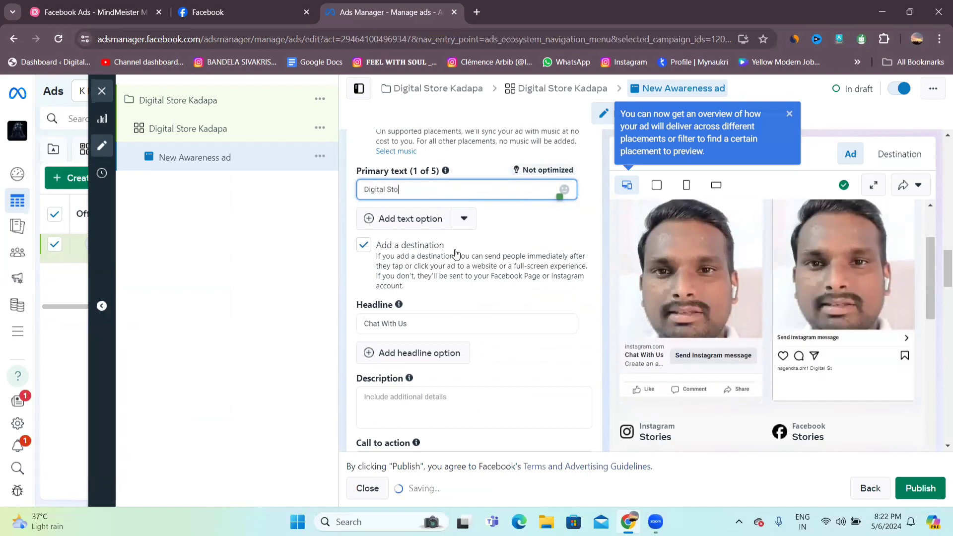
pyautogui.write('re Kadapa')
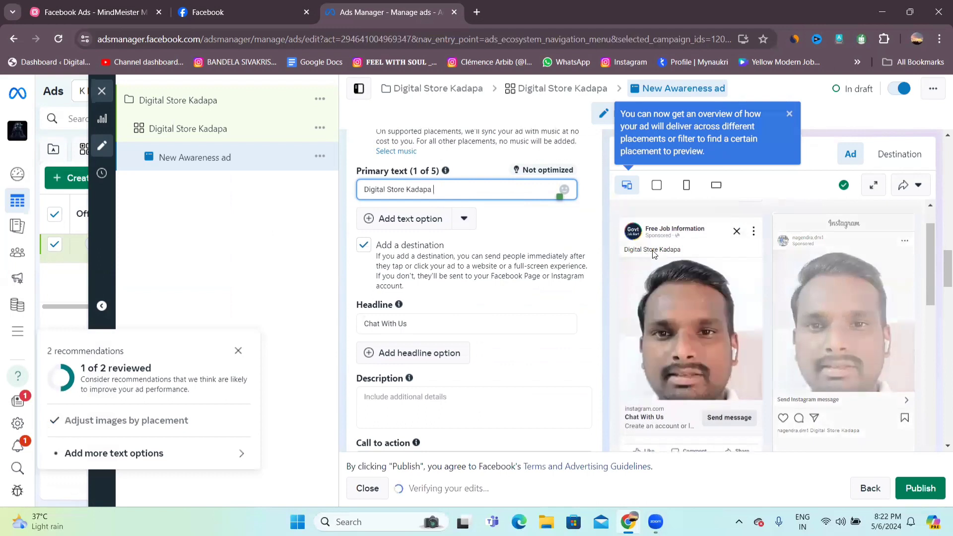
pyautogui.click(791, 114)
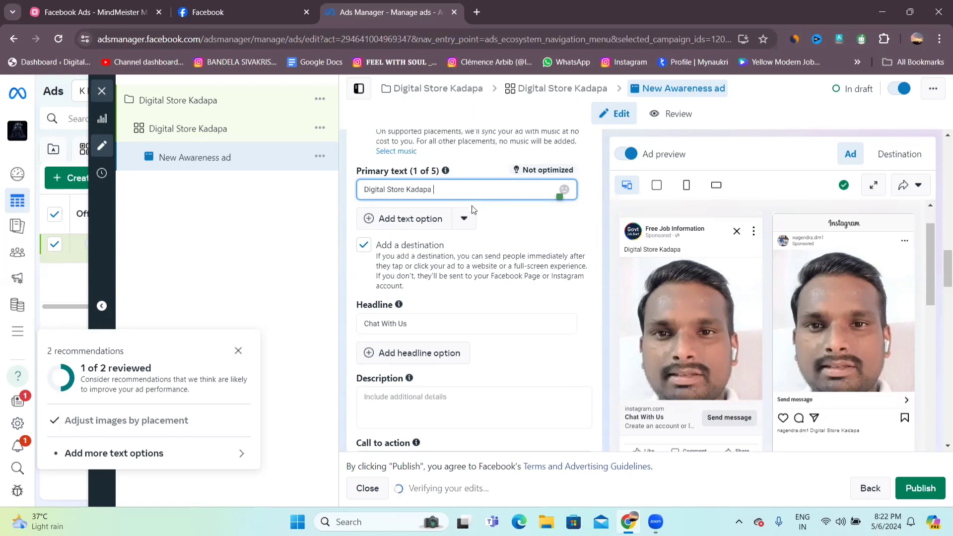
pyautogui.click(417, 325)
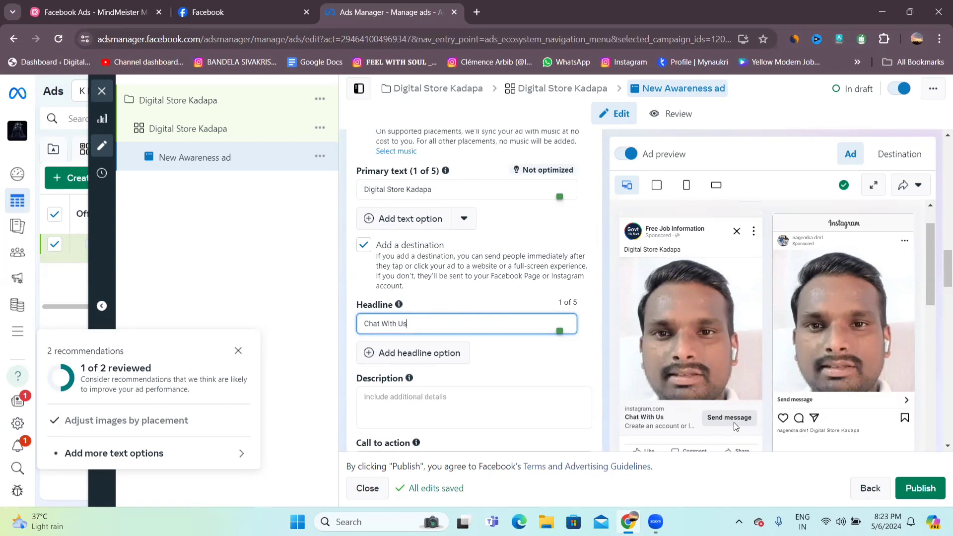
pyautogui.scroll(-1, 522, 345)
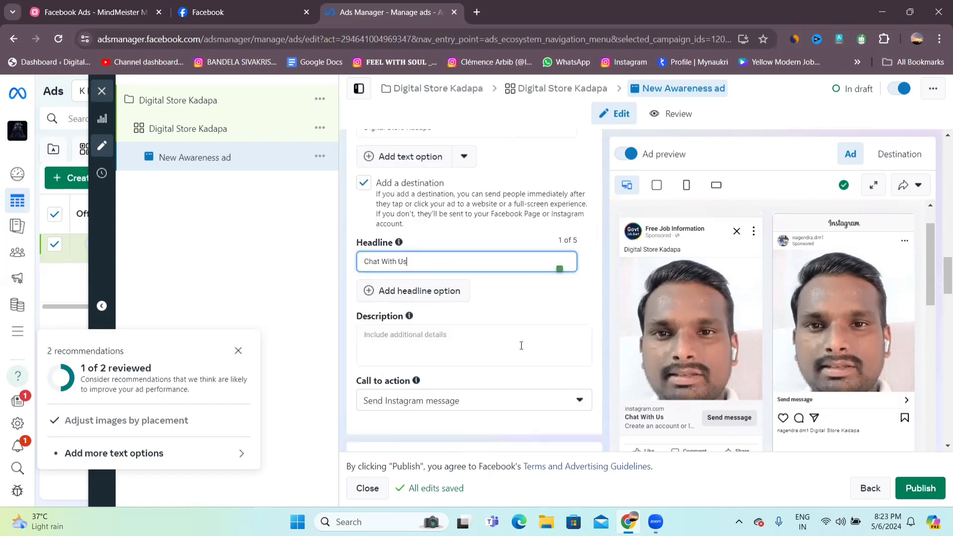
pyautogui.click(517, 341)
pyautogui.scroll(-3, 697, 369)
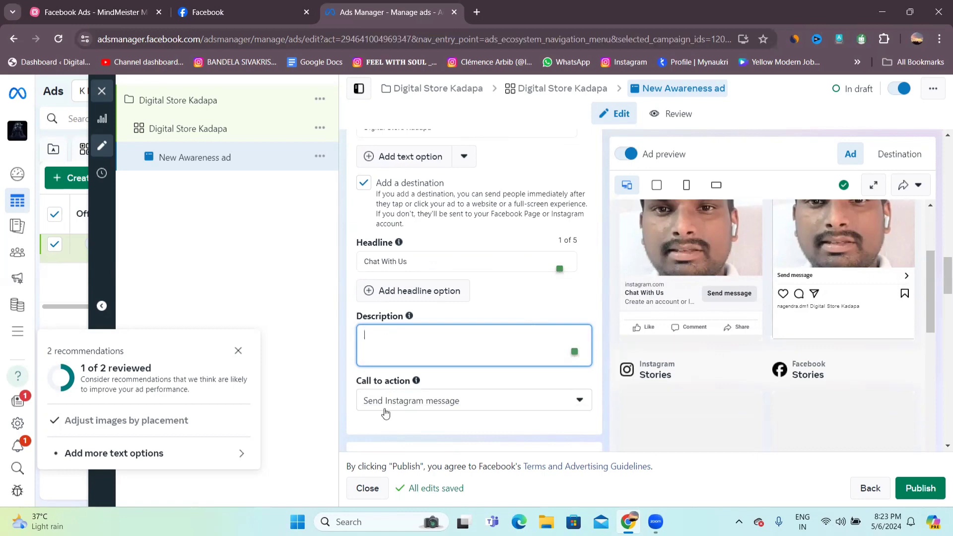
# Switch the call to action from Send Instagram message to Book now, then Contact us.
pyautogui.scroll(-1, 412, 350)
pyautogui.click(410, 346)
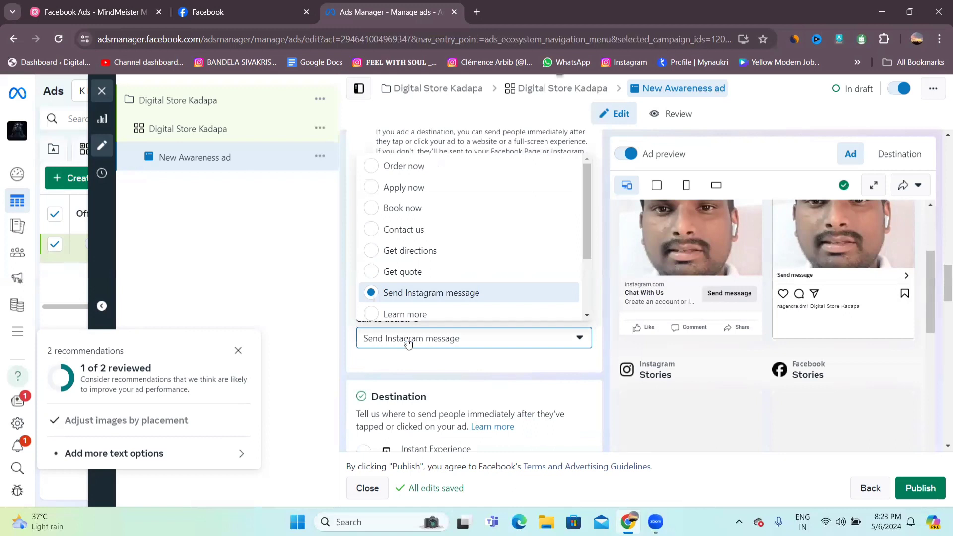
pyautogui.scroll(-2, 415, 248)
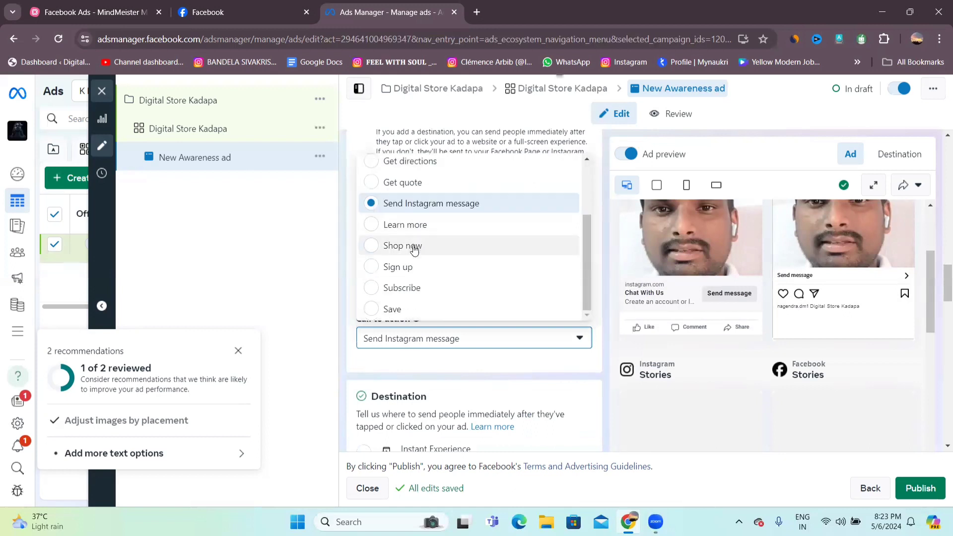
pyautogui.scroll(2, 404, 277)
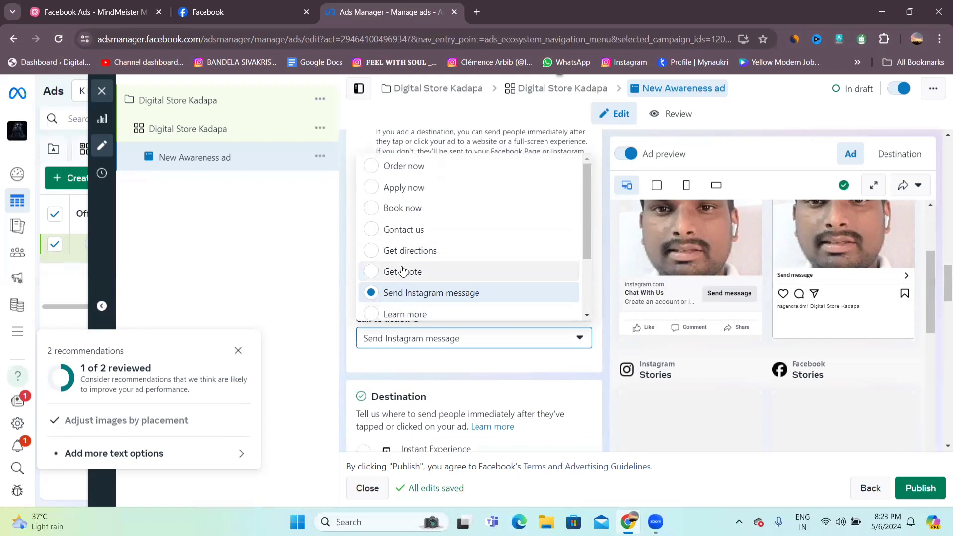
pyautogui.click(375, 216)
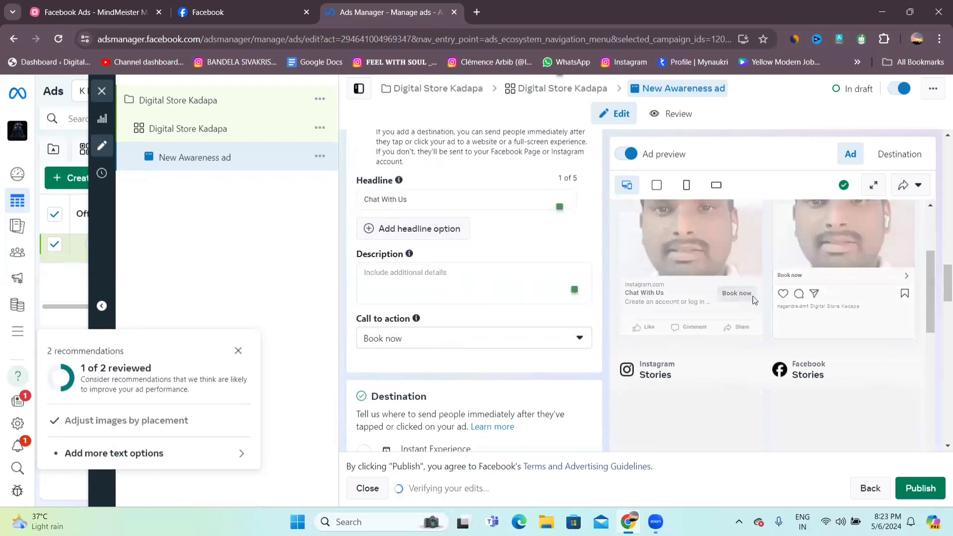
pyautogui.click(393, 341)
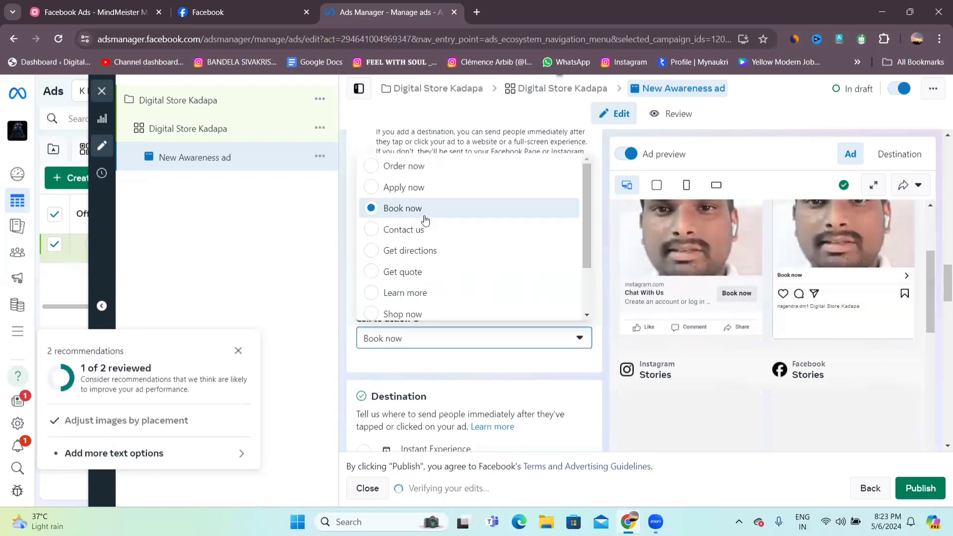
pyautogui.click(392, 231)
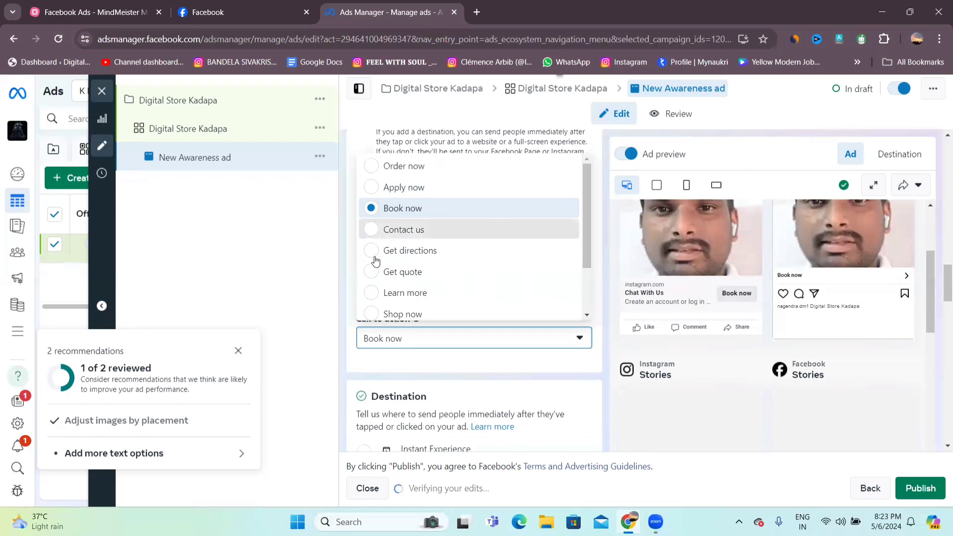
# Review the call-to-action list again and keep Contact us.
pyautogui.click(404, 343)
pyautogui.scroll(-2, 403, 248)
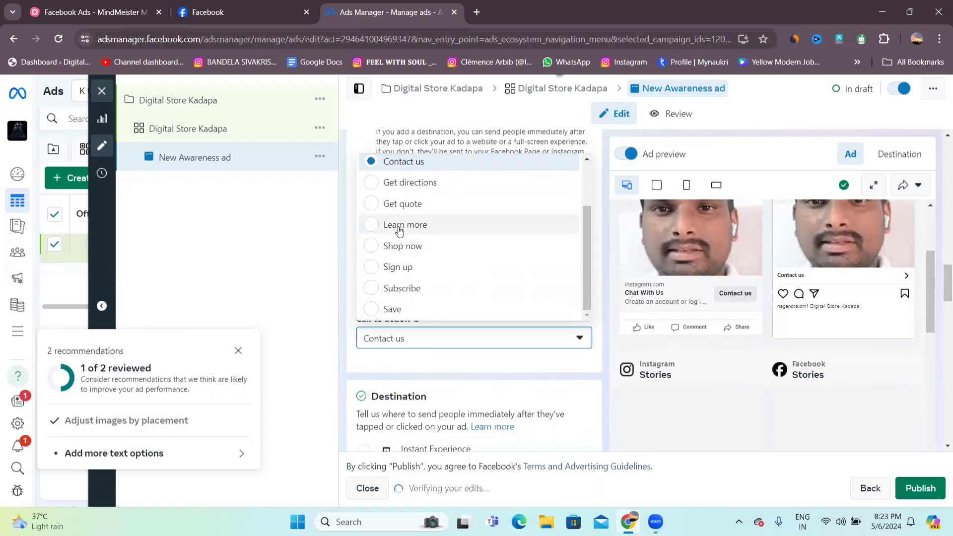
pyautogui.scroll(2, 400, 230)
pyautogui.scroll(-2, 392, 273)
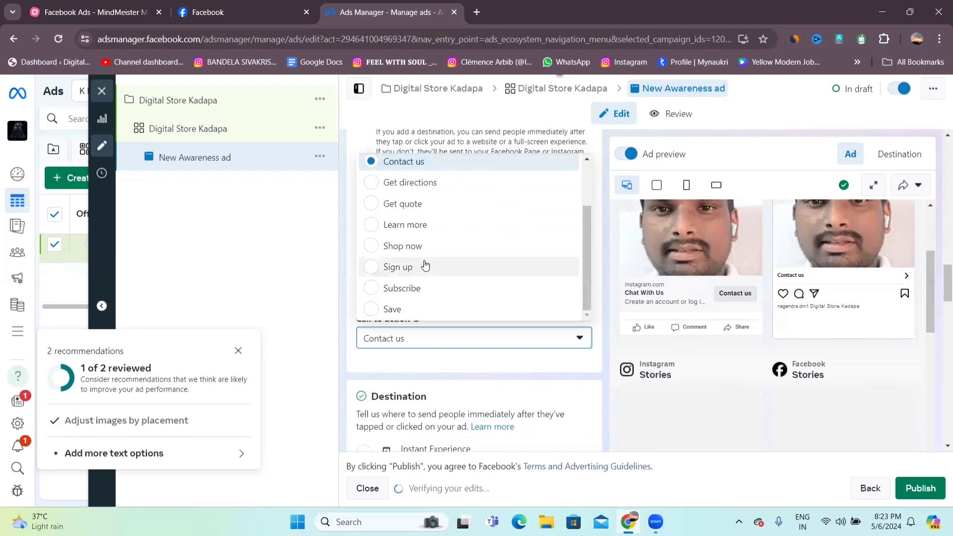
pyautogui.scroll(2, 425, 267)
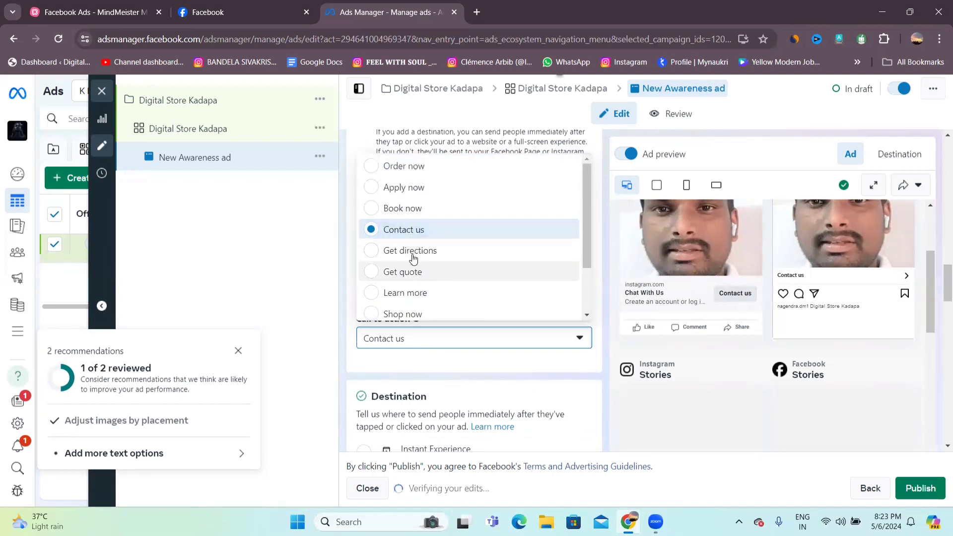
pyautogui.click(394, 230)
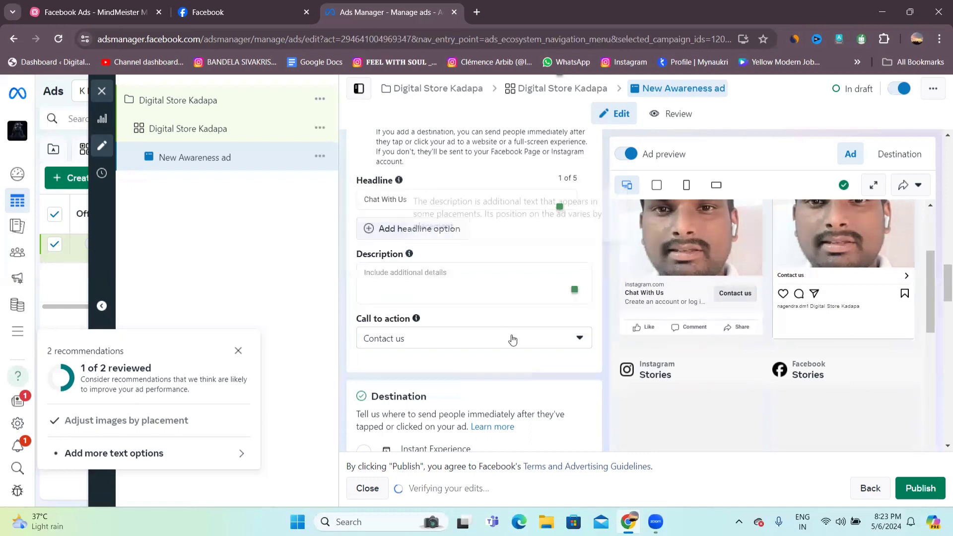
pyautogui.scroll(-1, 513, 339)
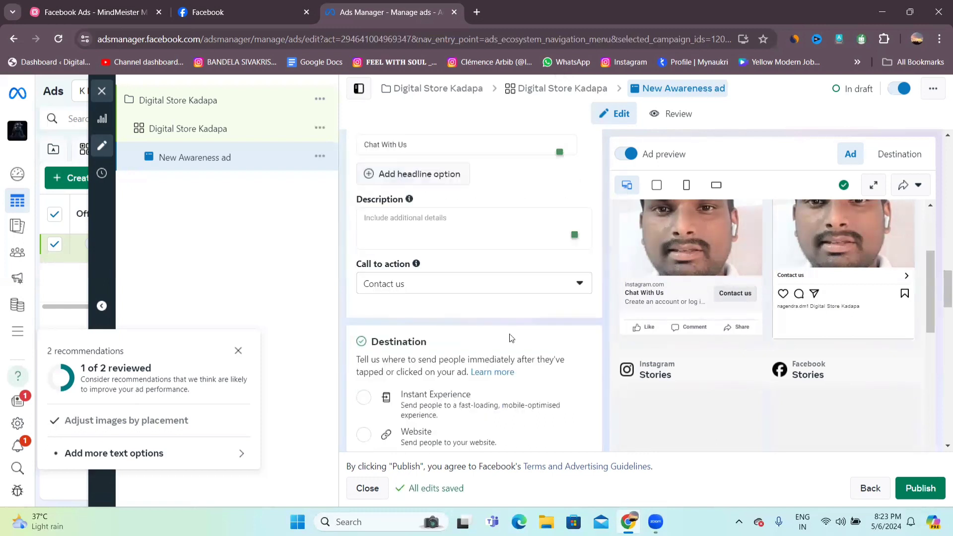
pyautogui.click(423, 283)
pyautogui.scroll(-1, 425, 348)
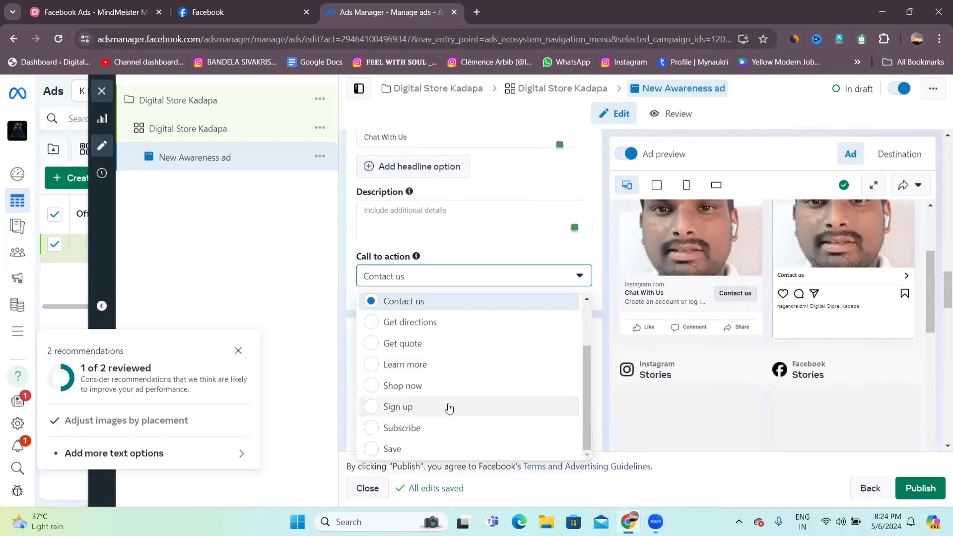
pyautogui.scroll(1, 447, 404)
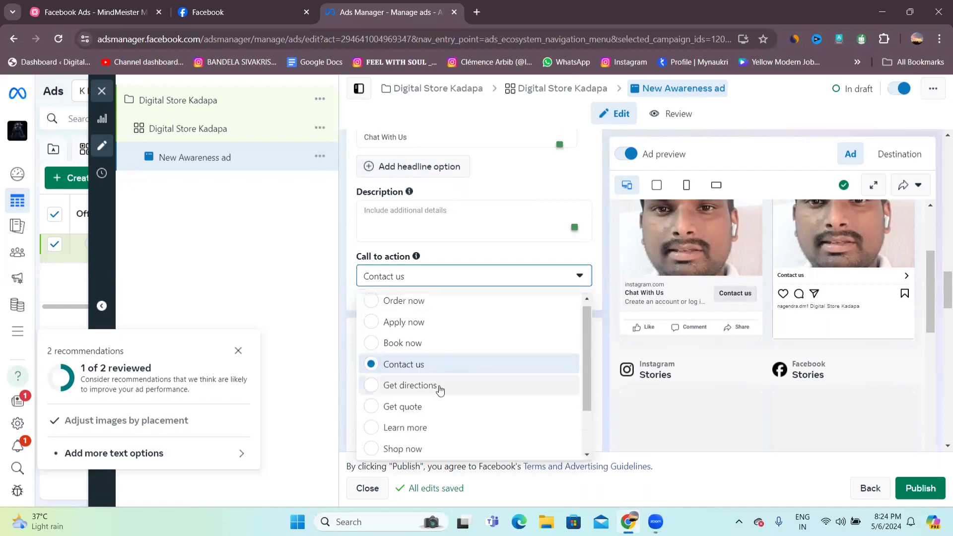
pyautogui.scroll(1, 420, 346)
pyautogui.click(423, 371)
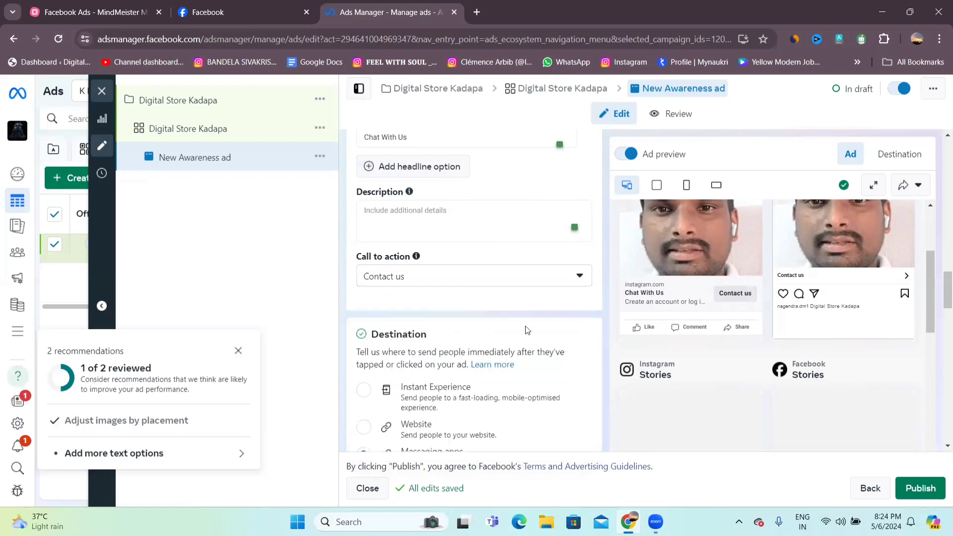
# Dismiss the multiple WhatsApp numbers tip and choose WhatsApp as the messaging destination.
pyautogui.scroll(-1, 528, 325)
pyautogui.scroll(-1, 501, 318)
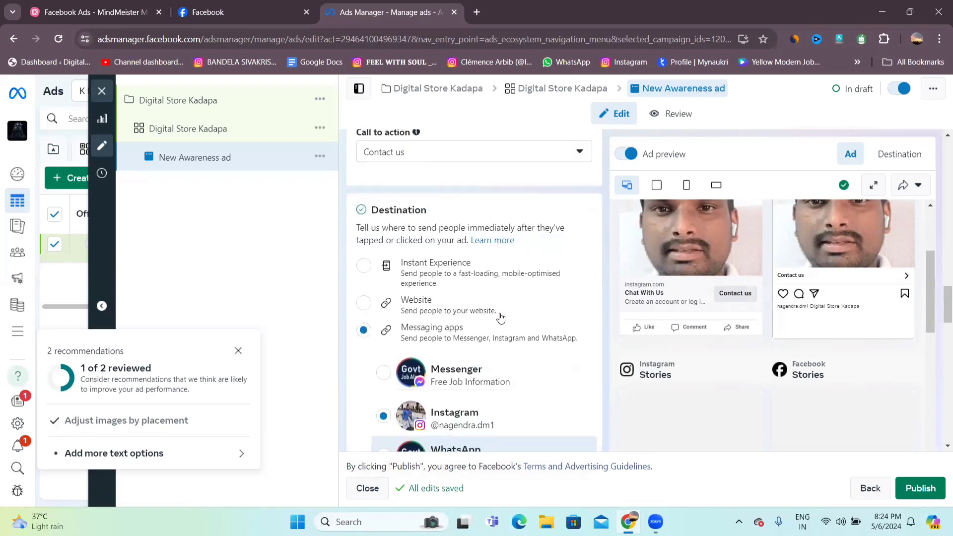
pyautogui.scroll(-3, 491, 324)
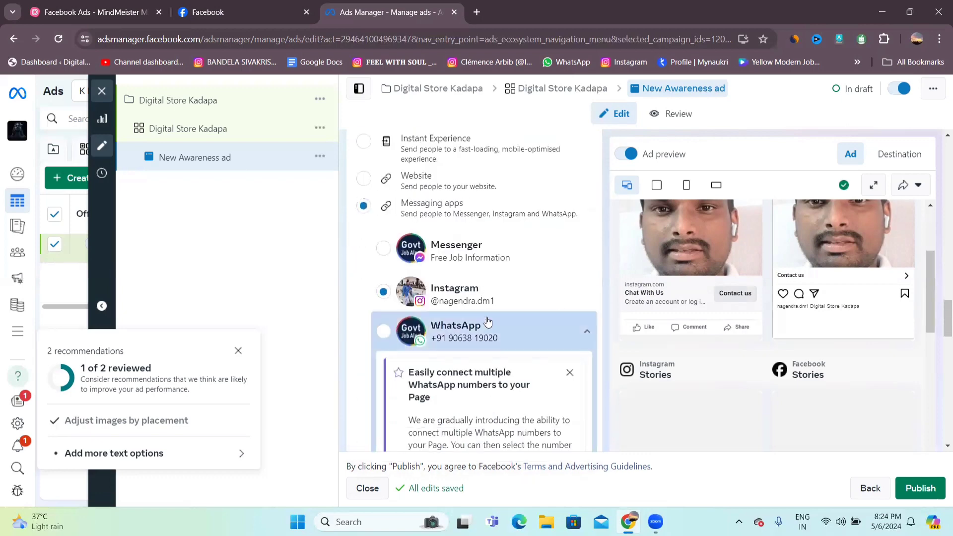
pyautogui.click(569, 373)
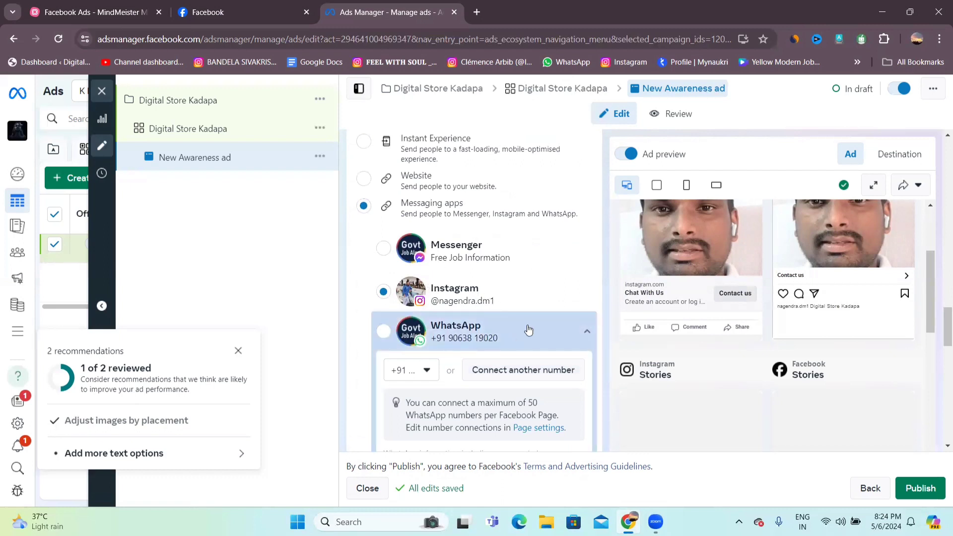
pyautogui.scroll(-3, 516, 326)
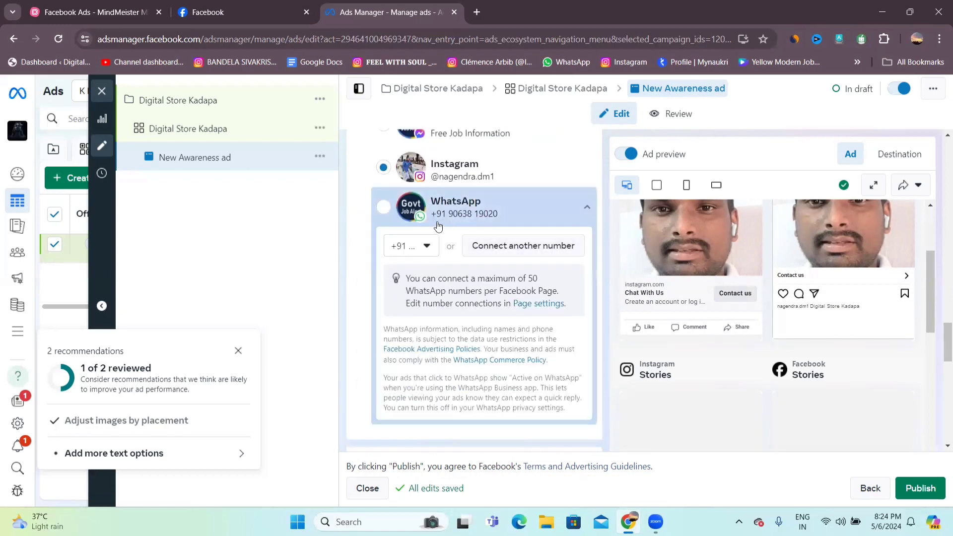
pyautogui.click(384, 207)
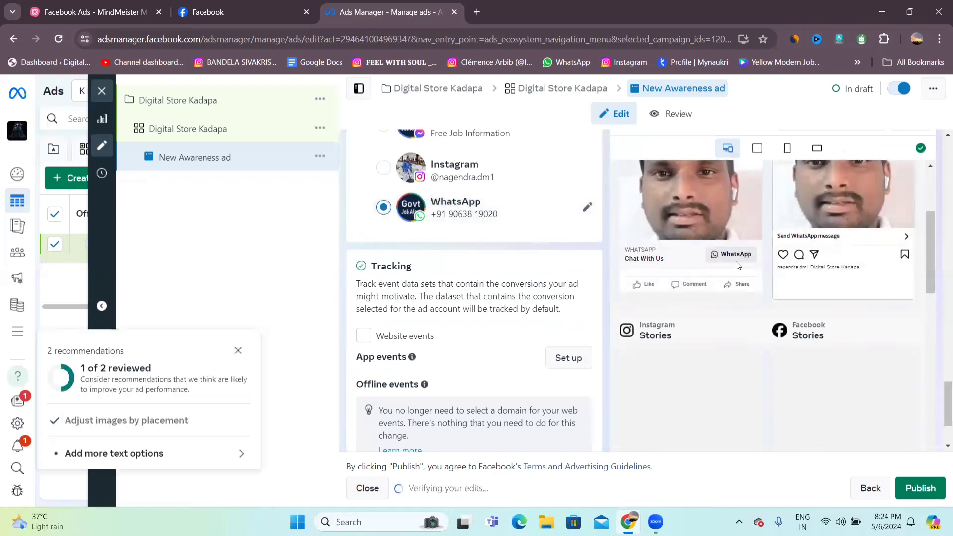
# Try switching the messaging destination to Messenger and then to Instagram.
pyautogui.scroll(1, 384, 198)
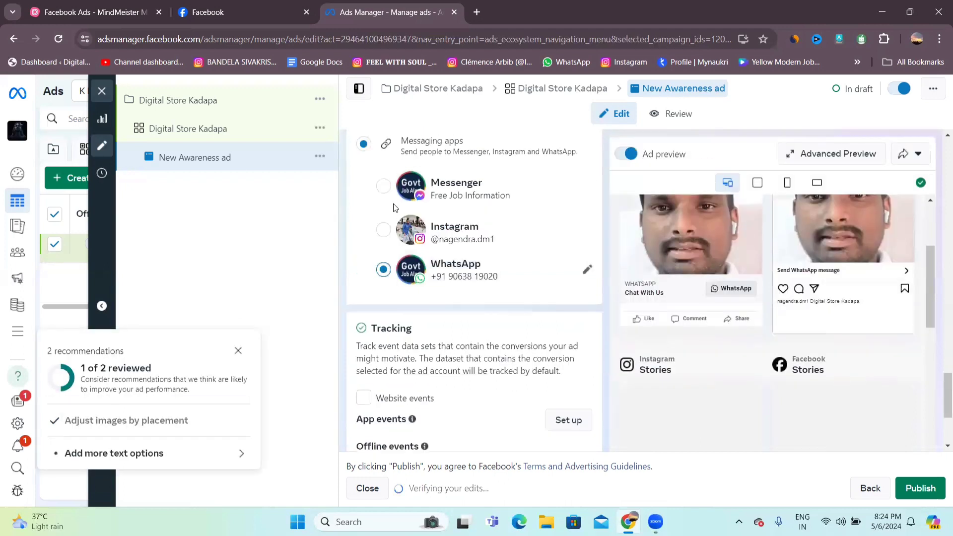
pyautogui.click(384, 186)
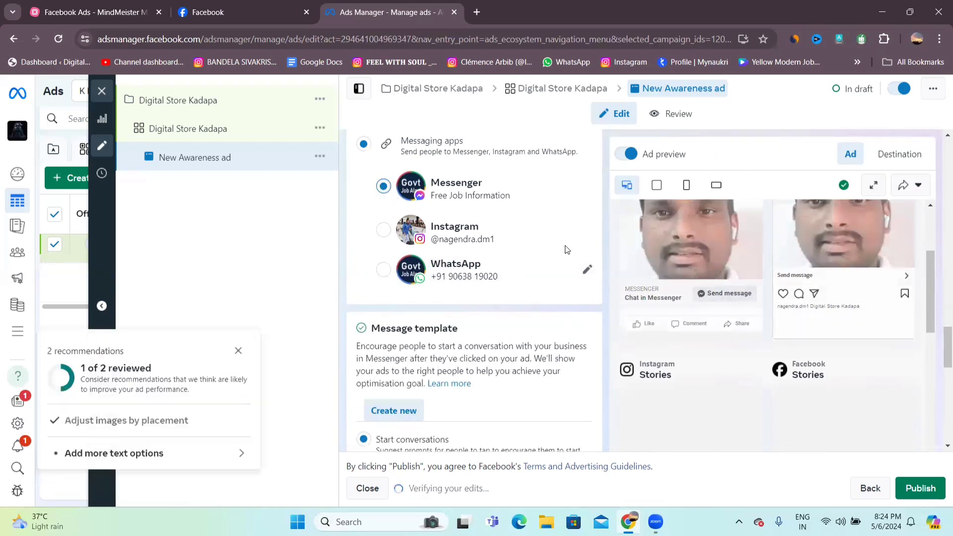
pyautogui.click(239, 352)
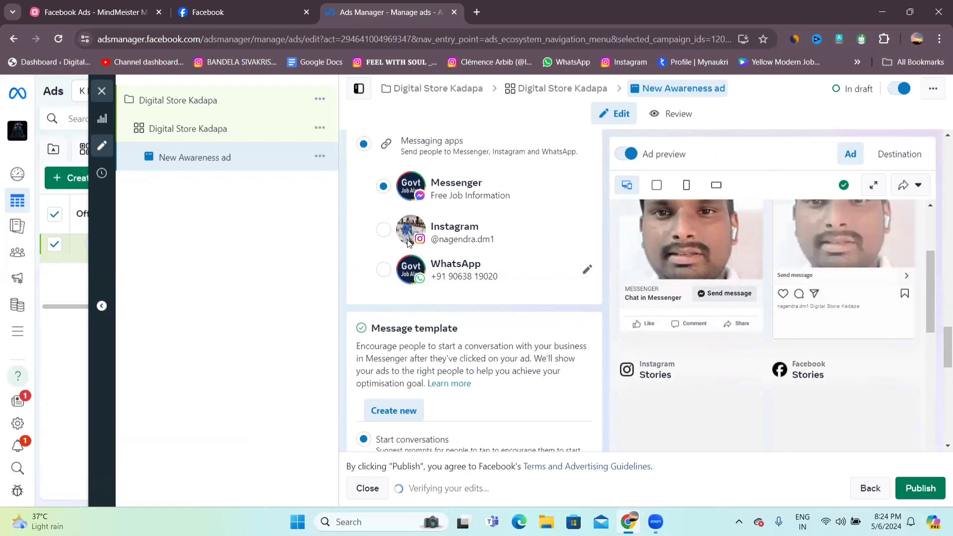
pyautogui.click(383, 230)
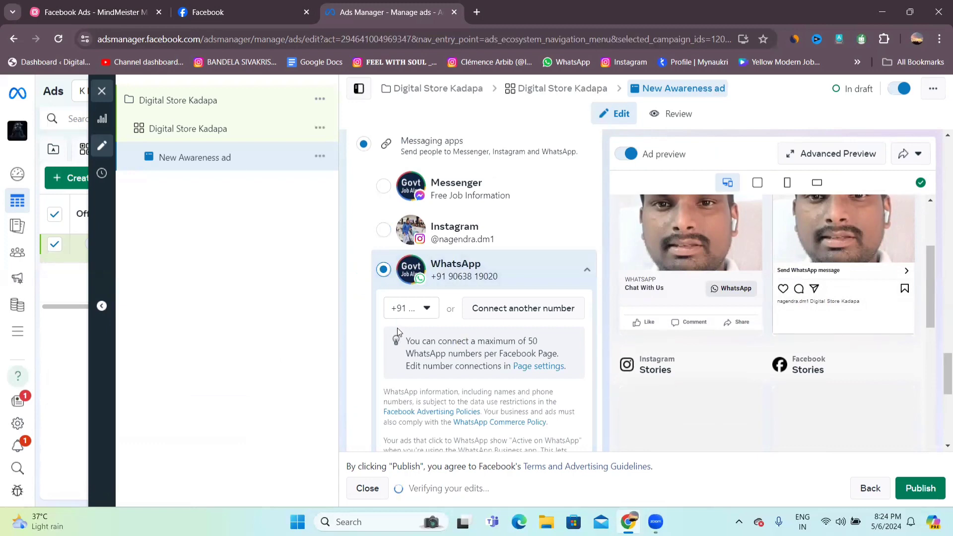
pyautogui.scroll(-8, 503, 340)
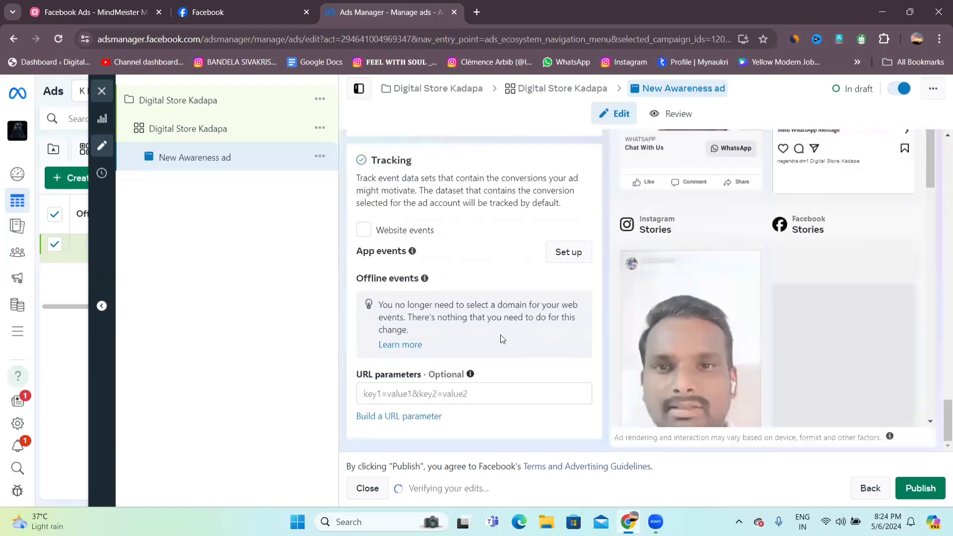
pyautogui.scroll(10, 502, 335)
pyautogui.scroll(6, 516, 326)
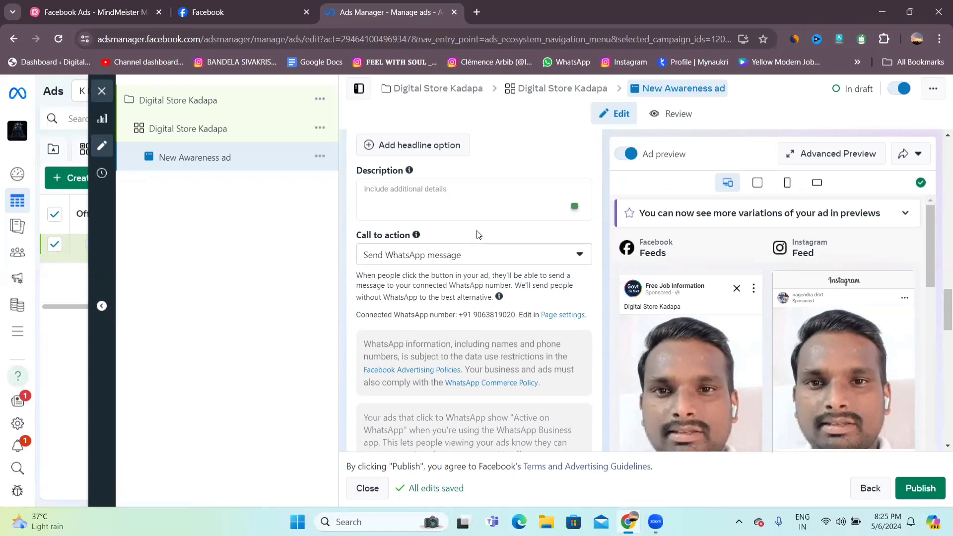
pyautogui.scroll(-3, 705, 263)
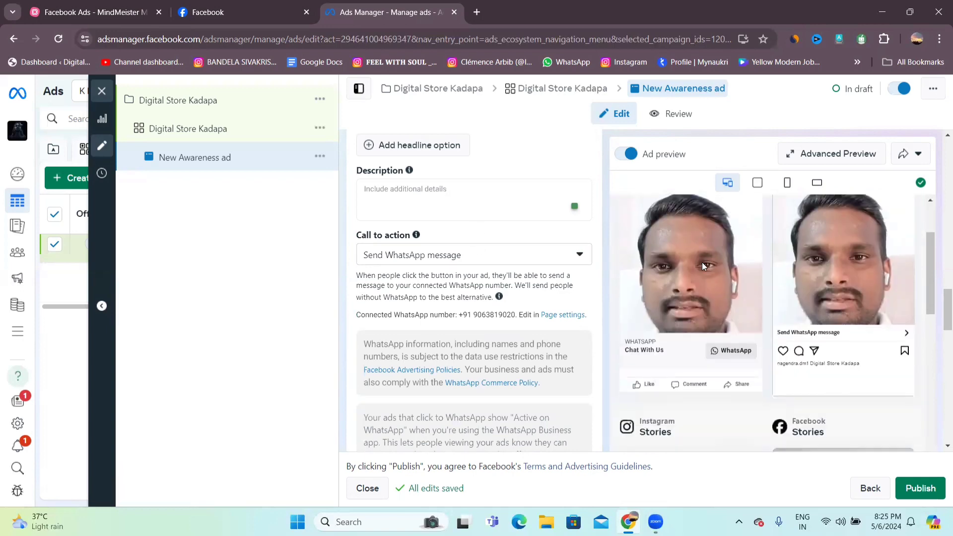
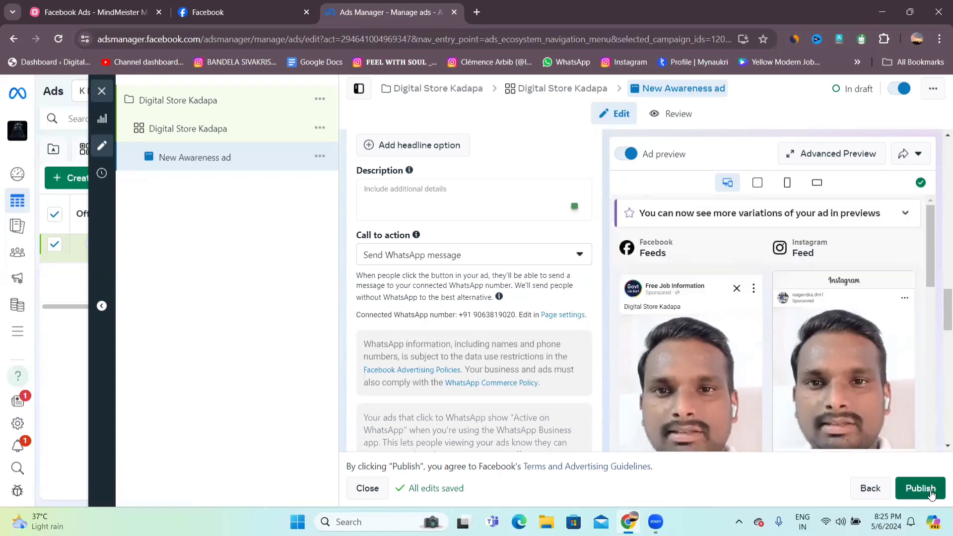
# Return to the top of the New Awareness ad and show its duplicate, copy, delete and create-rule actions.
pyautogui.scroll(5, 540, 249)
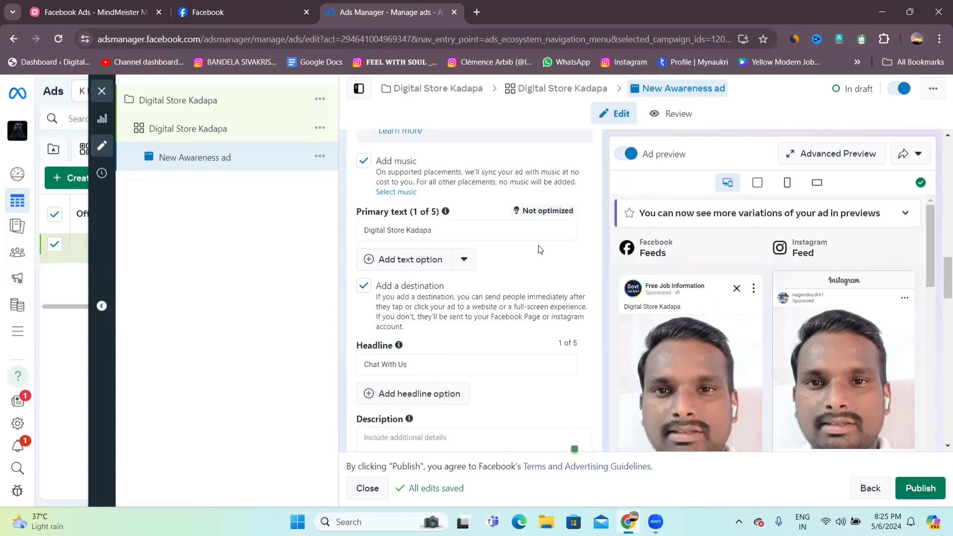
pyautogui.scroll(12, 541, 249)
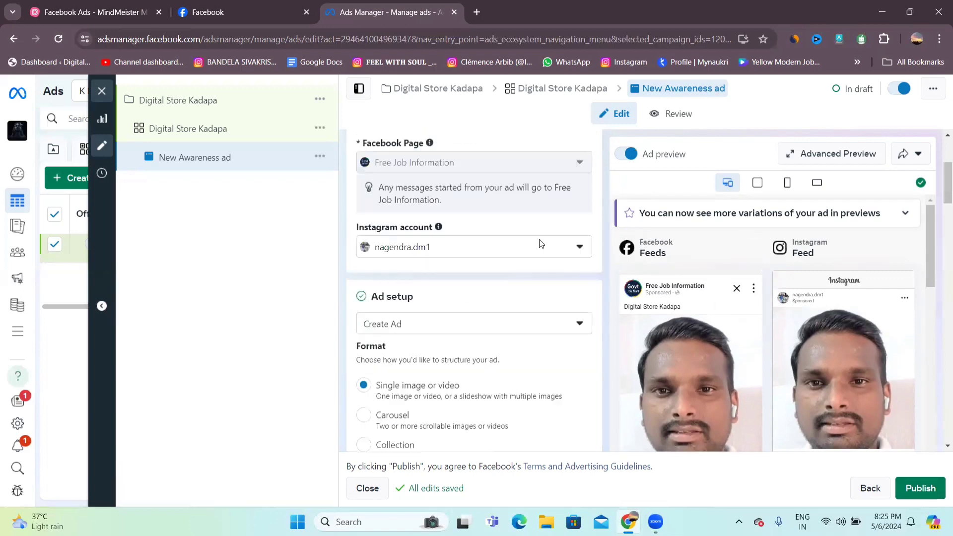
pyautogui.scroll(4, 541, 243)
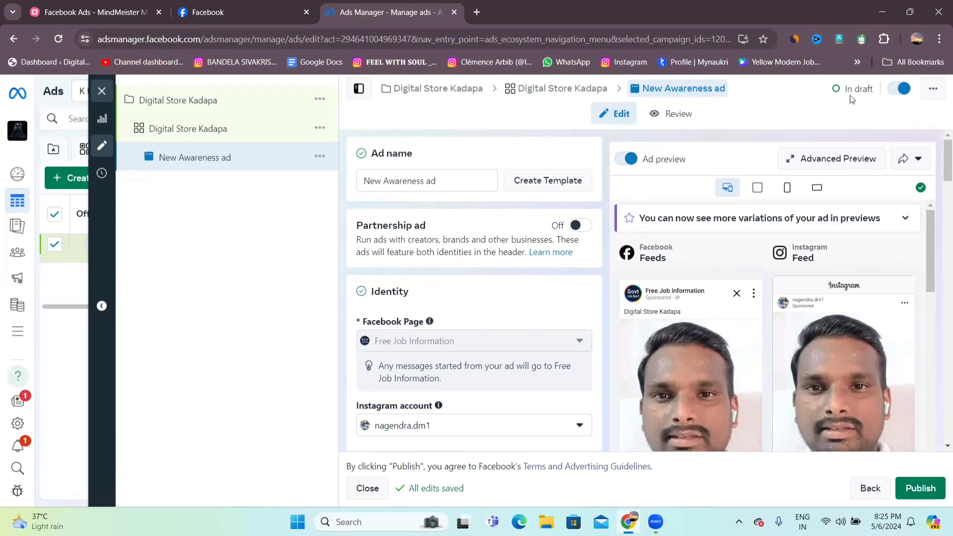
pyautogui.click(934, 88)
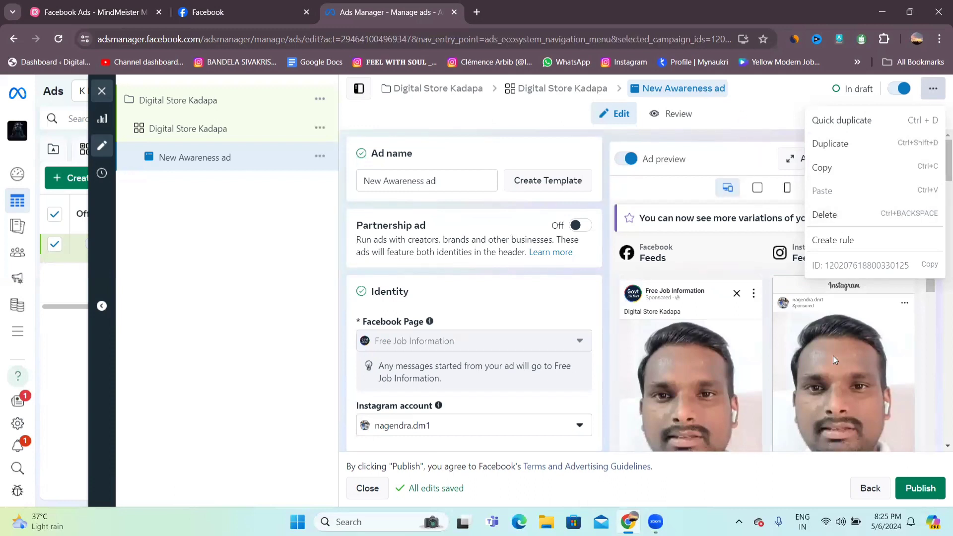
# Go back from the ad through its ad set to the Digital Store Kadapa campaign settings.
pyautogui.click(871, 488)
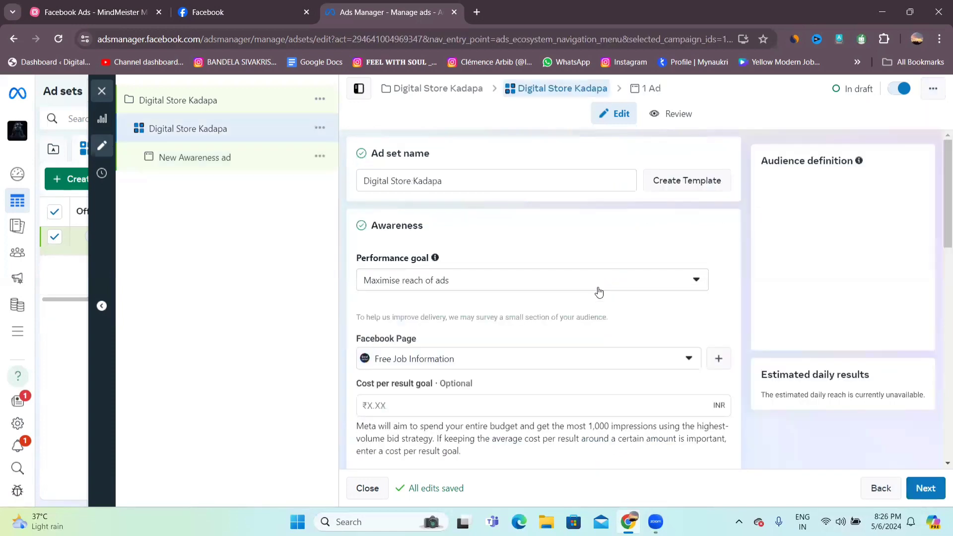
pyautogui.click(892, 489)
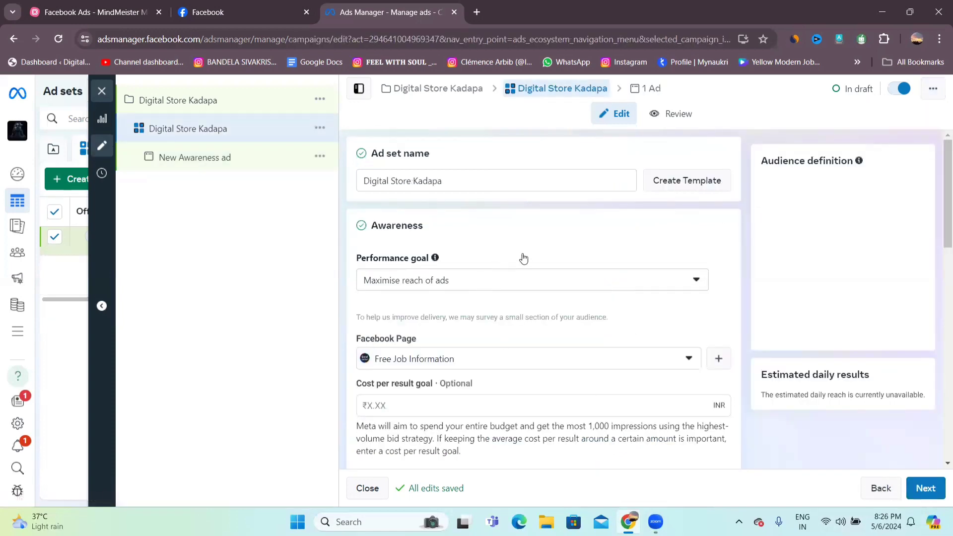
pyautogui.scroll(-4, 524, 258)
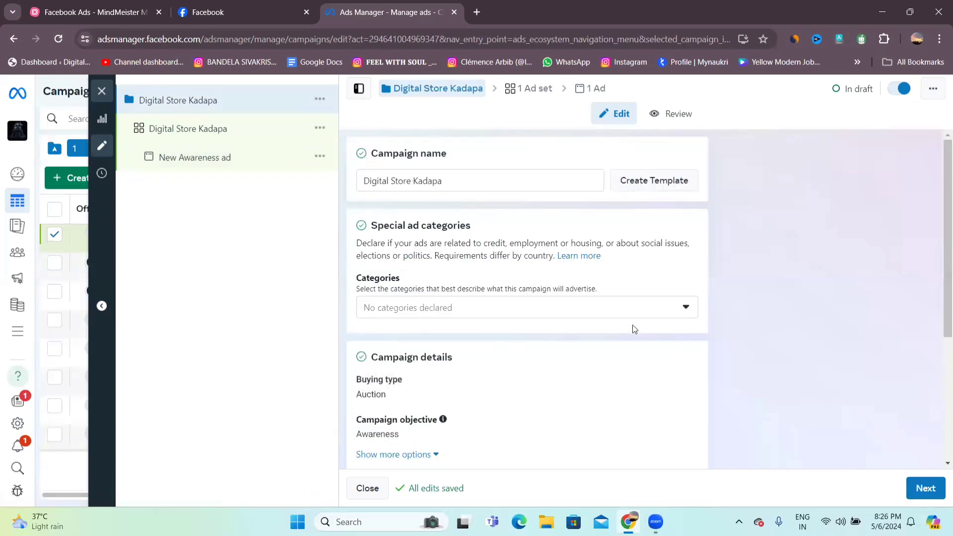
# Open the campaign's Review summary and highlight the campaign ID number.
pyautogui.click(665, 120)
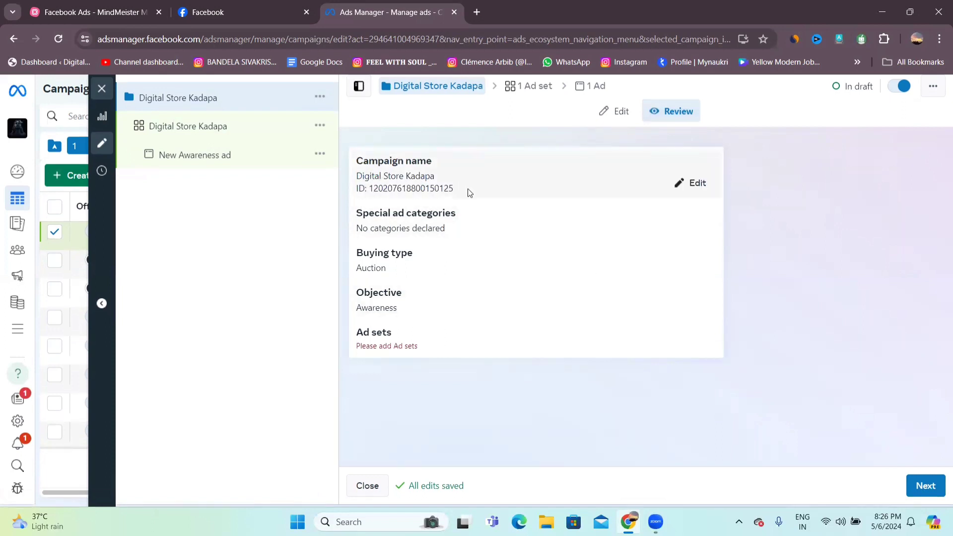
pyautogui.moveTo(468, 192); pyautogui.dragTo(381, 201)
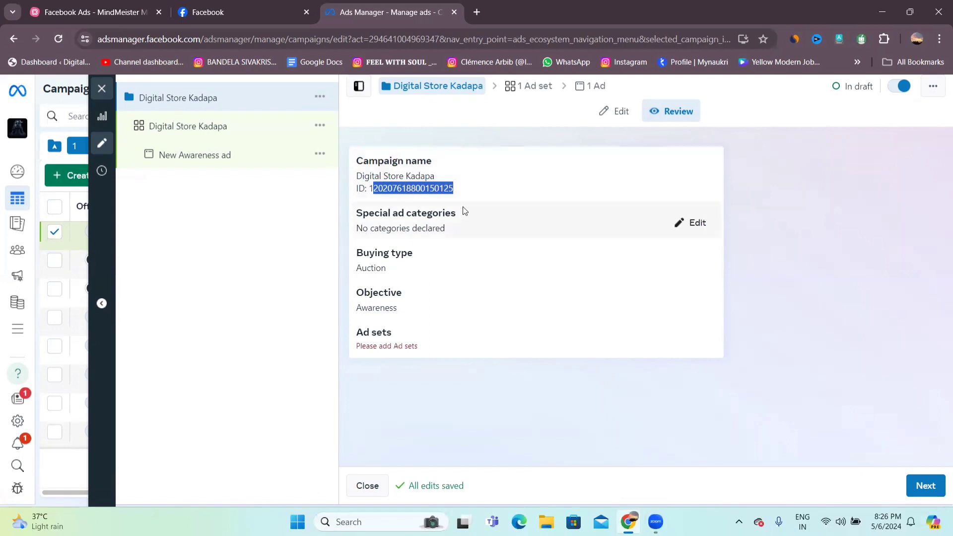
pyautogui.click(477, 193)
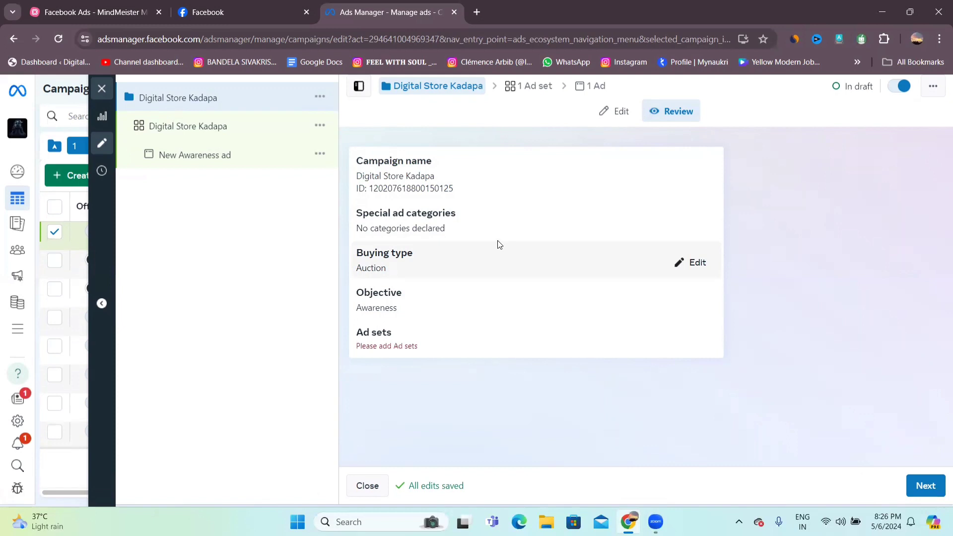
pyautogui.moveTo(454, 190); pyautogui.dragTo(371, 192)
pyautogui.click(489, 165)
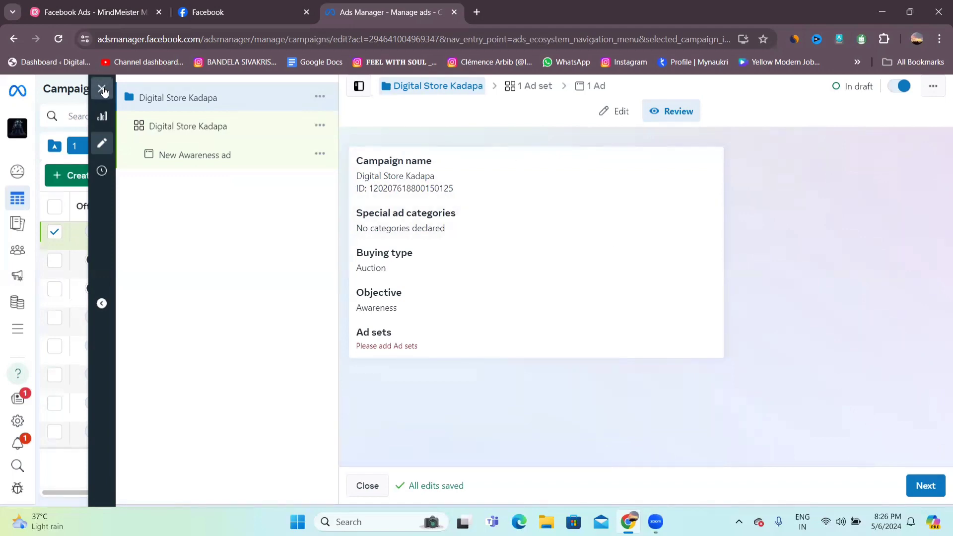
# Close the editor, switch Digital Store Kadapa off and deselect its row.
pyautogui.click(102, 89)
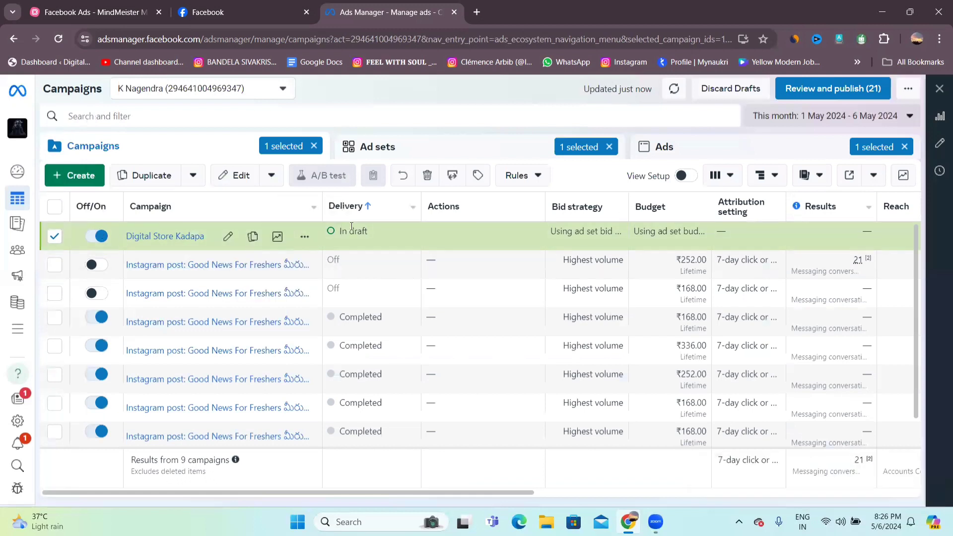
pyautogui.click(104, 238)
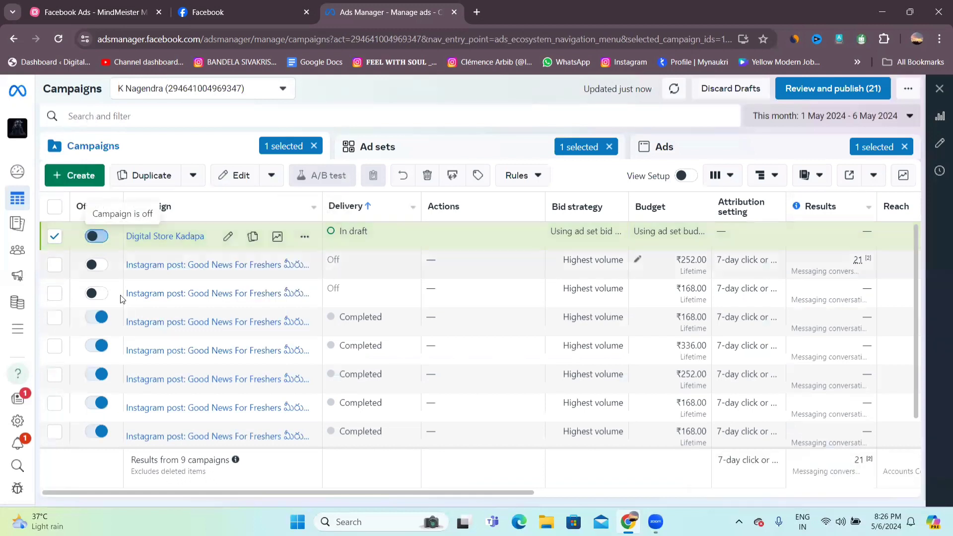
pyautogui.click(55, 237)
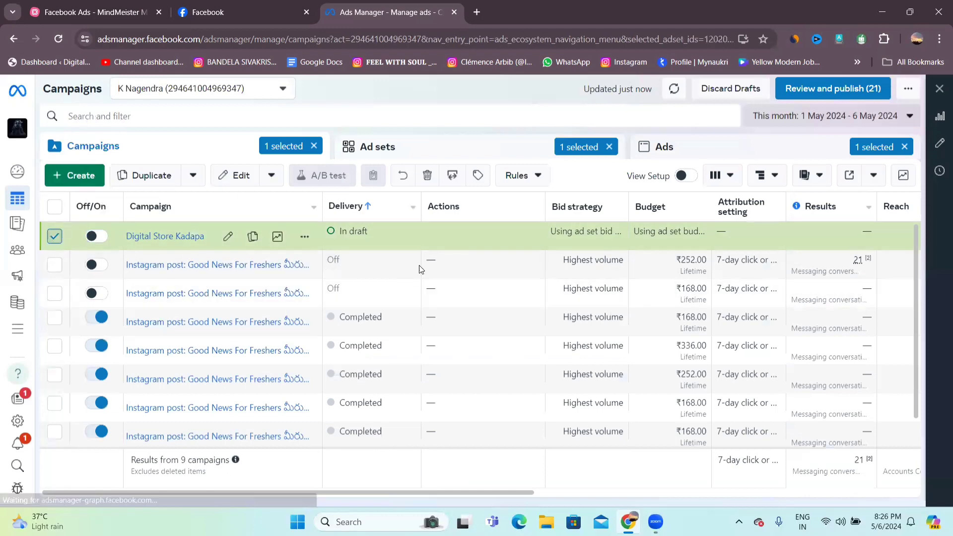
# Clear the Ad sets and Ads '1 selected' filters to show the full campaigns list.
pyautogui.click(609, 147)
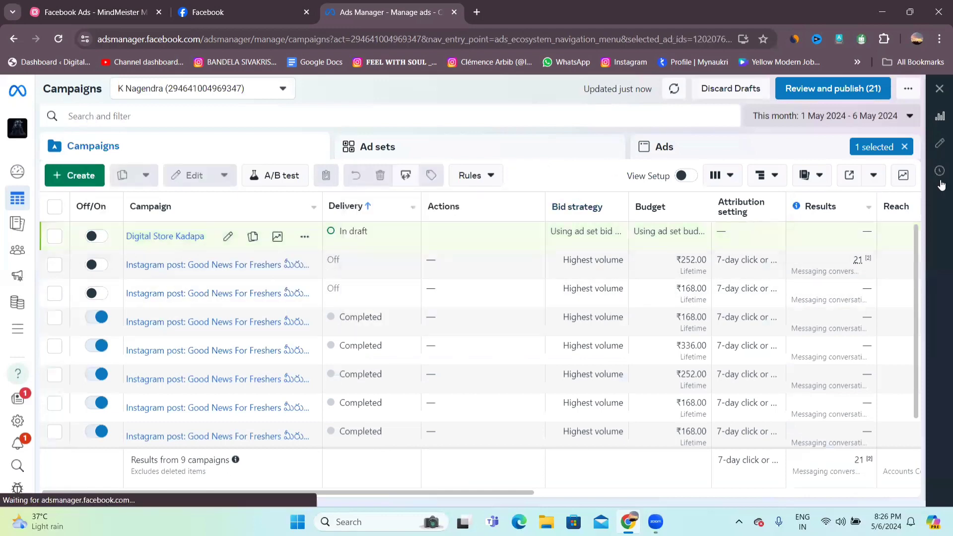
pyautogui.click(910, 147)
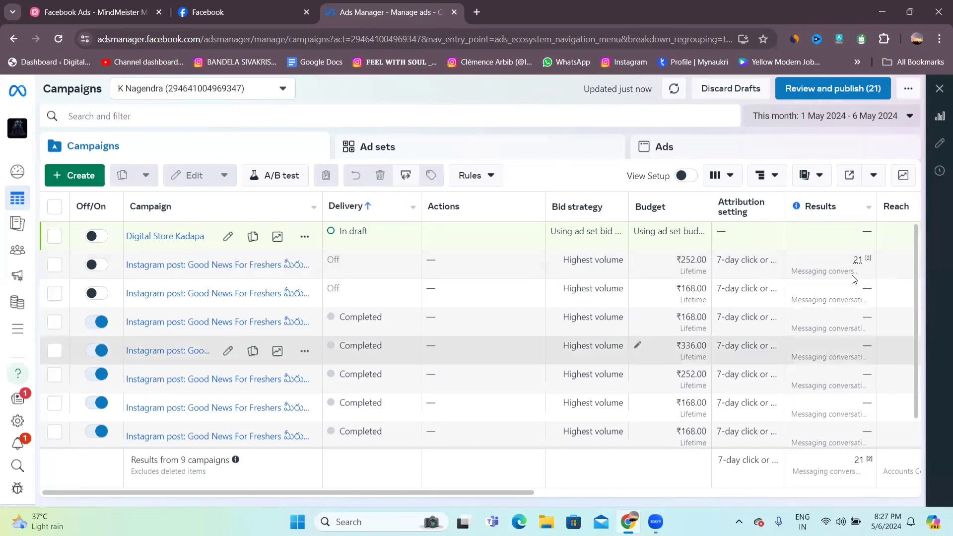
pyautogui.scroll(-1, 726, 350)
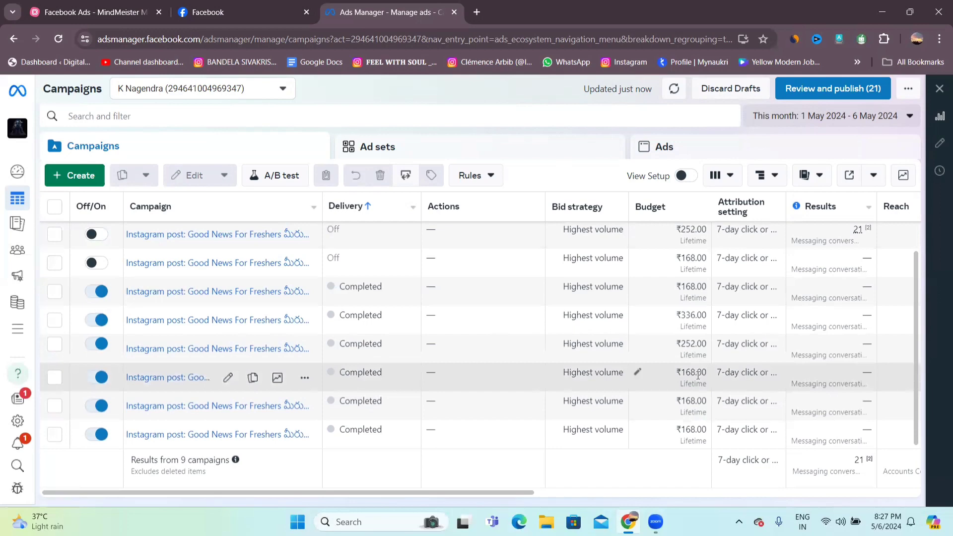
pyautogui.scroll(1, 690, 382)
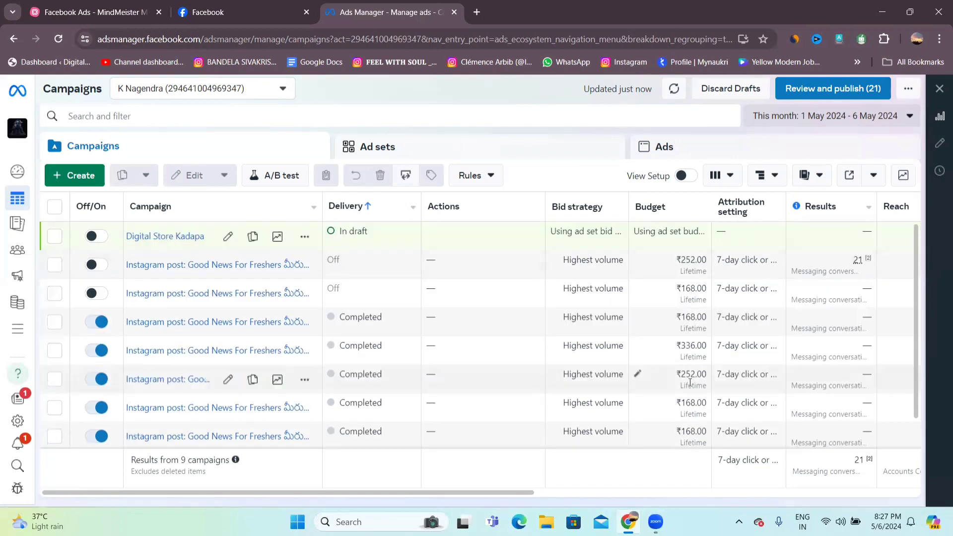
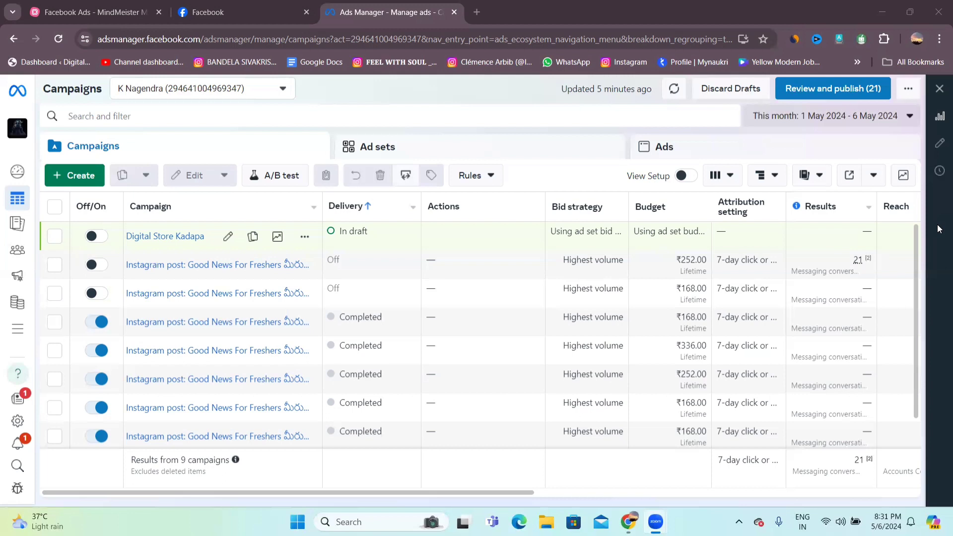
# Switch from Campaigns to the Ads level to list all 12 ads, including drafts.
pyautogui.click(819, 146)
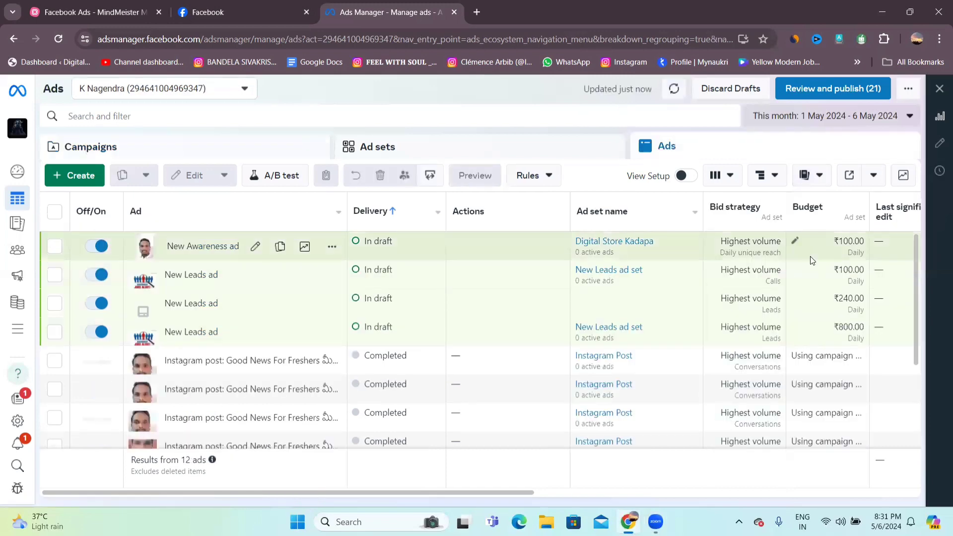
# Switch off the New Awareness ad, clear the row selection, and go to billing activity.
pyautogui.scroll(-3, 813, 260)
pyautogui.scroll(3, 812, 259)
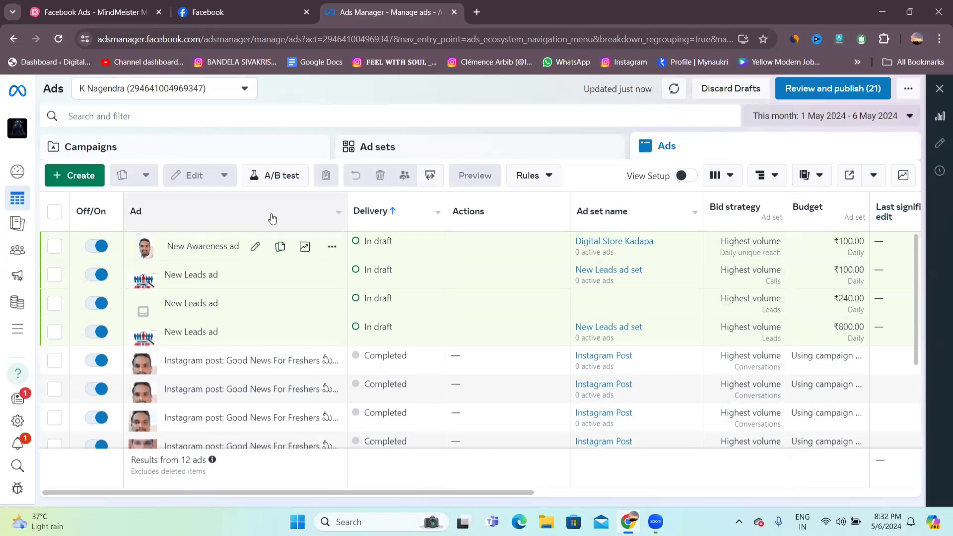
pyautogui.click(102, 247)
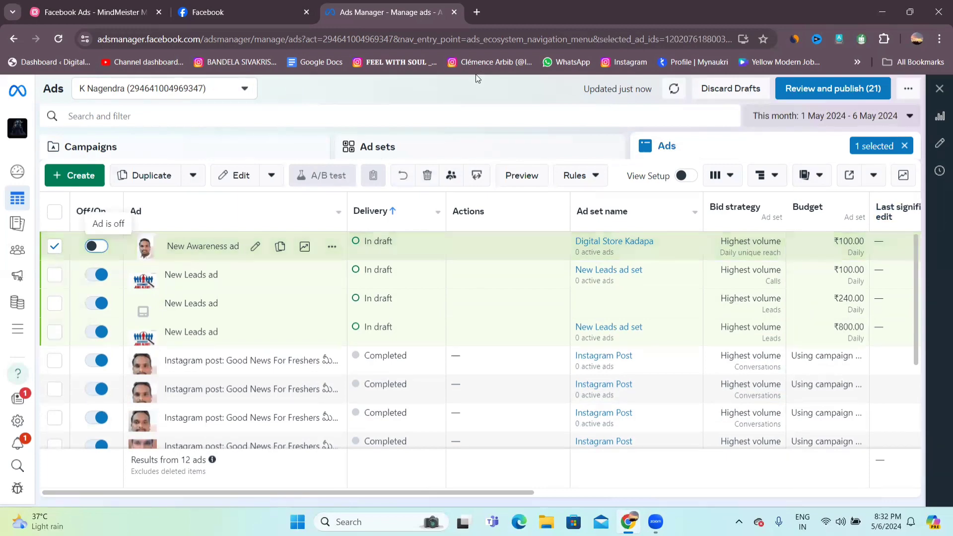
pyautogui.click(905, 145)
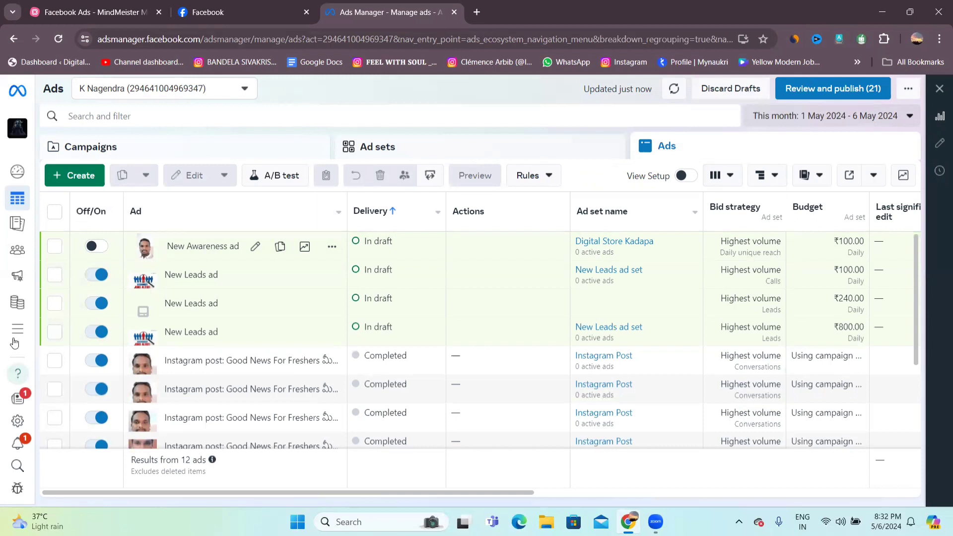
pyautogui.click(18, 304)
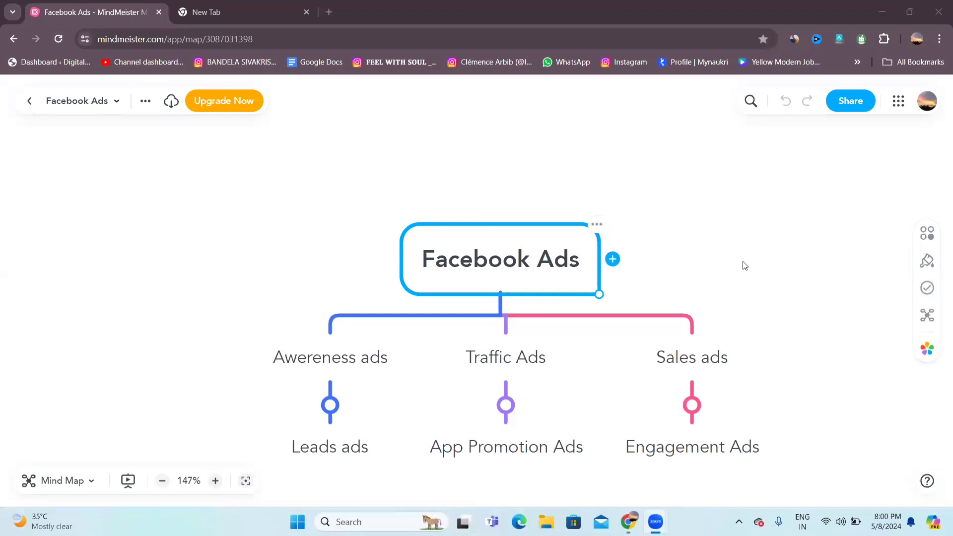
pyautogui.click(722, 274)
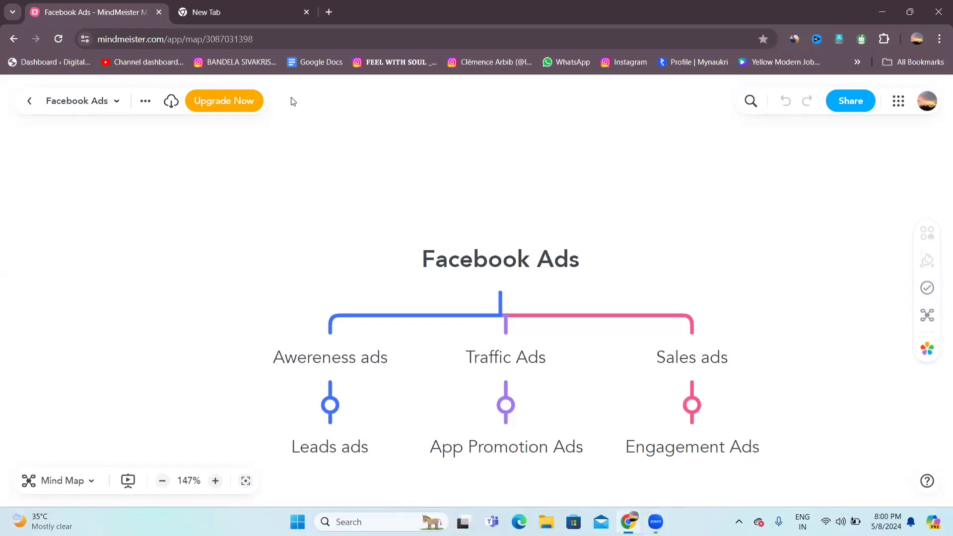
pyautogui.click(229, 4)
pyautogui.click(124, 6)
pyautogui.click(227, 12)
pyautogui.click(107, 17)
# In the blank tab, search Google for 'facebook ads manager' and enter Ads Manager through Meta's page.
pyautogui.click(213, 12)
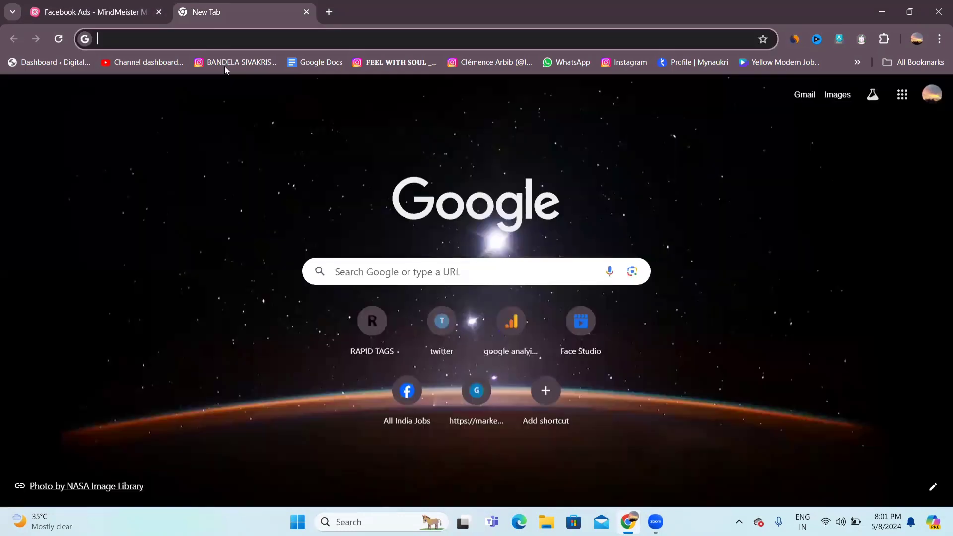
pyautogui.click(390, 279)
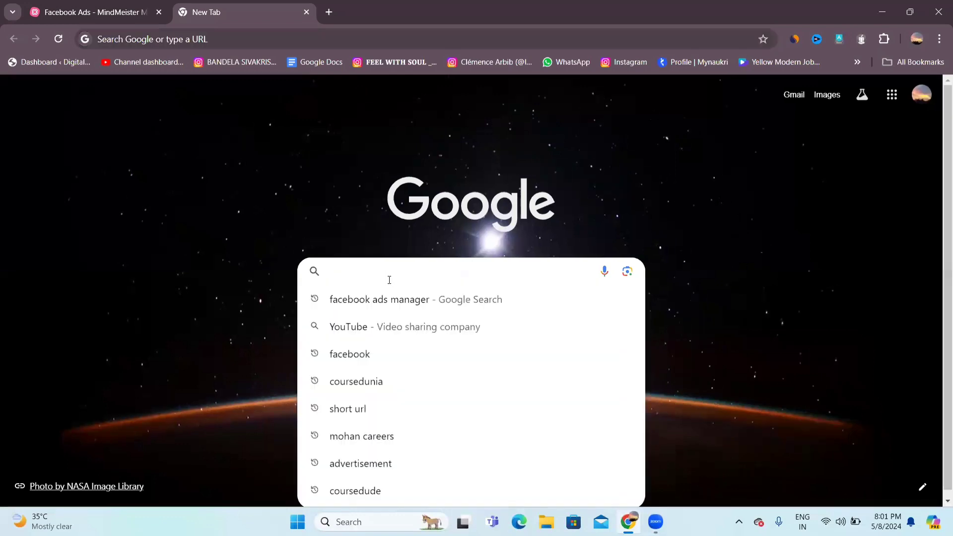
pyautogui.press('Down')
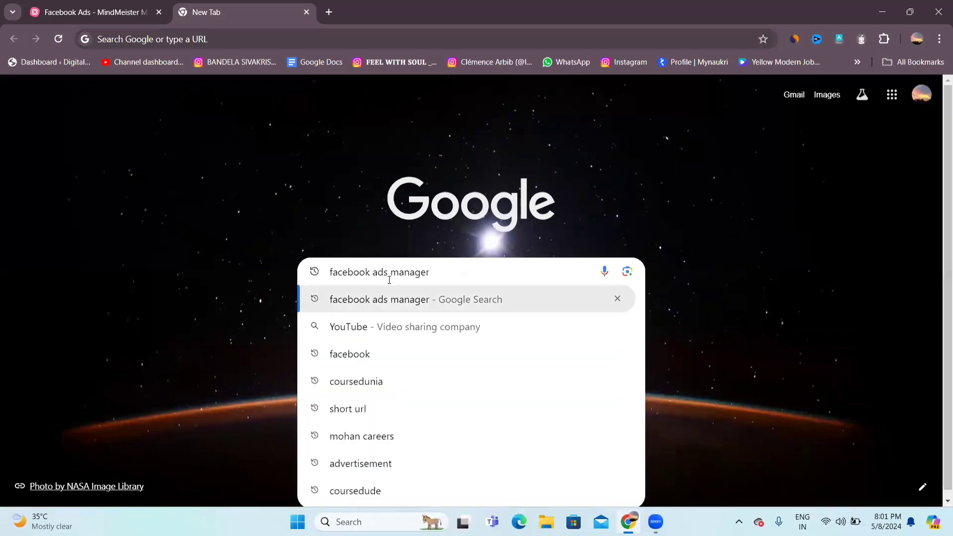
pyautogui.press('Return')
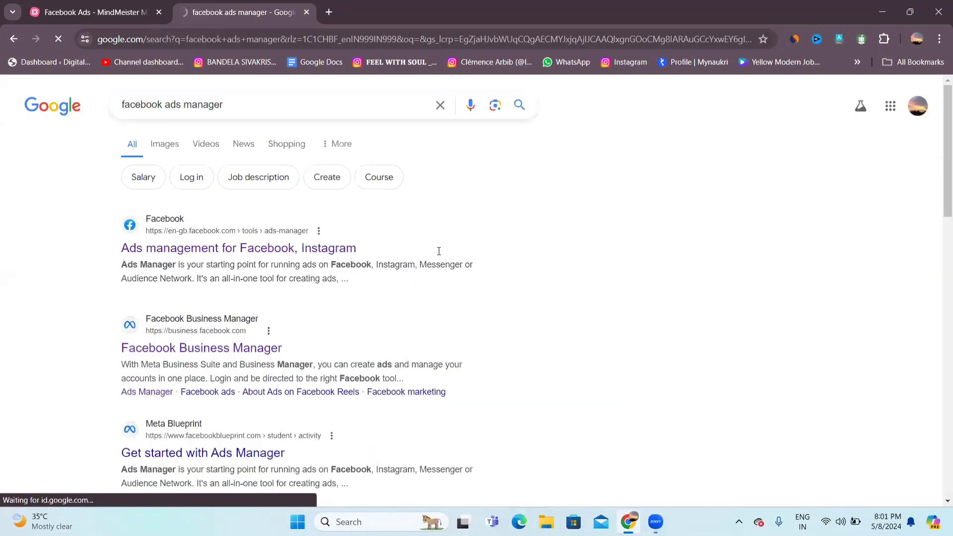
pyautogui.click(314, 248)
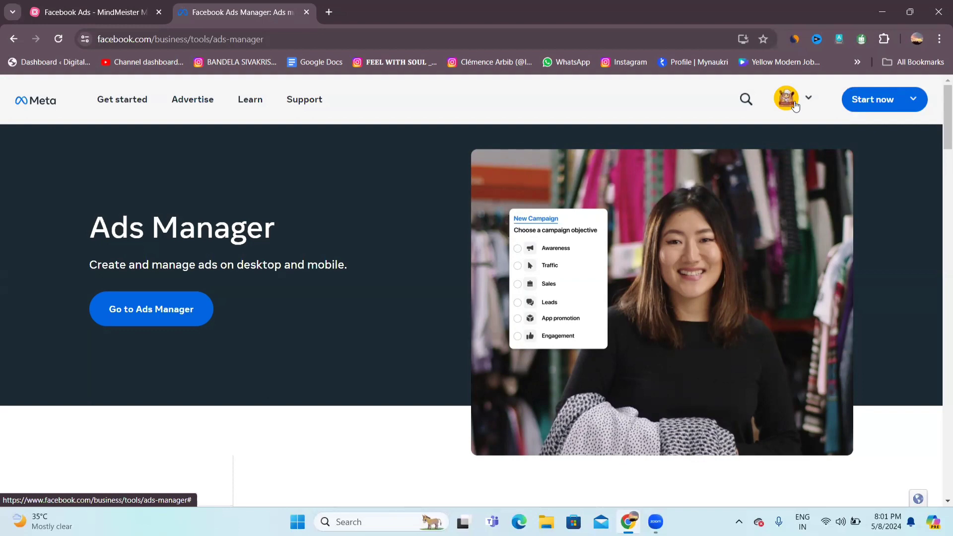
pyautogui.click(876, 101)
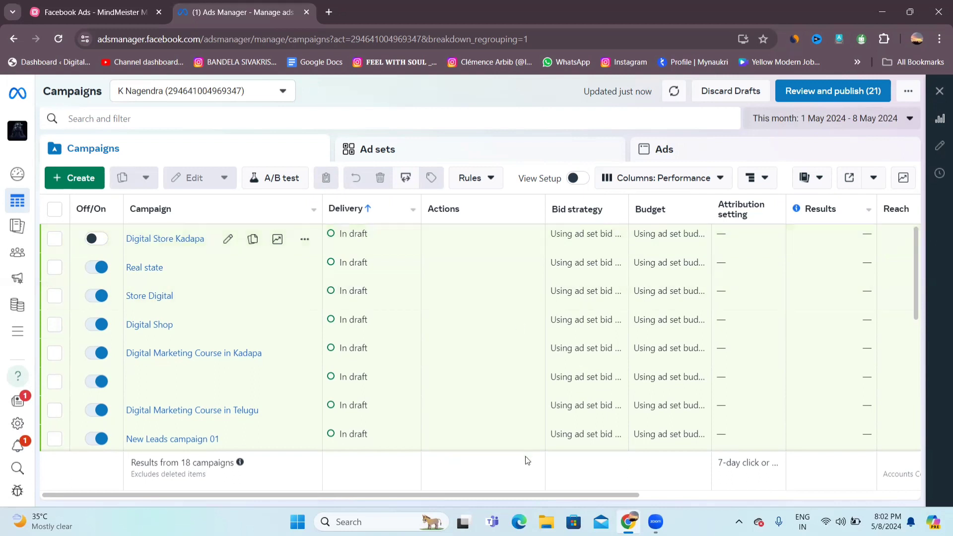
# Open the Create new campaign dialog from the campaigns list.
pyautogui.click(541, 117)
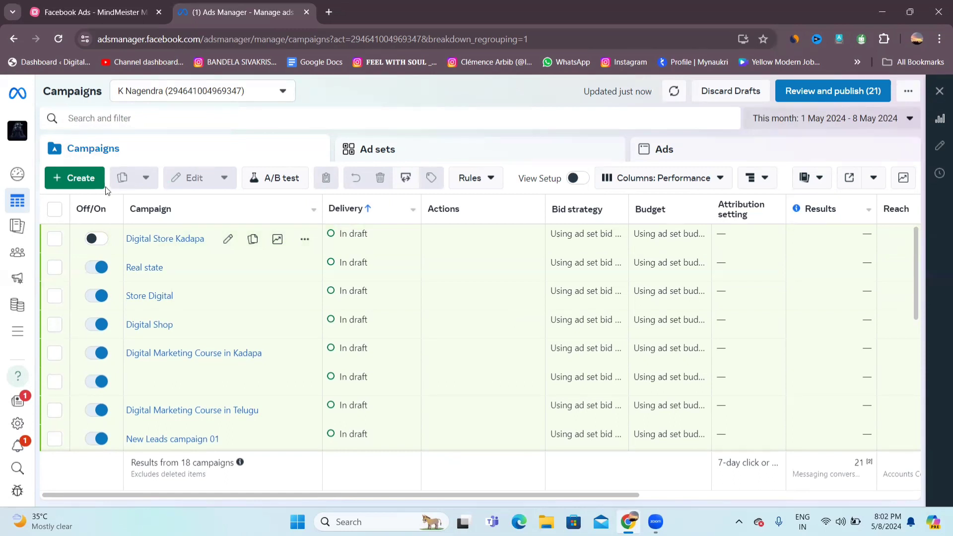
pyautogui.click(81, 182)
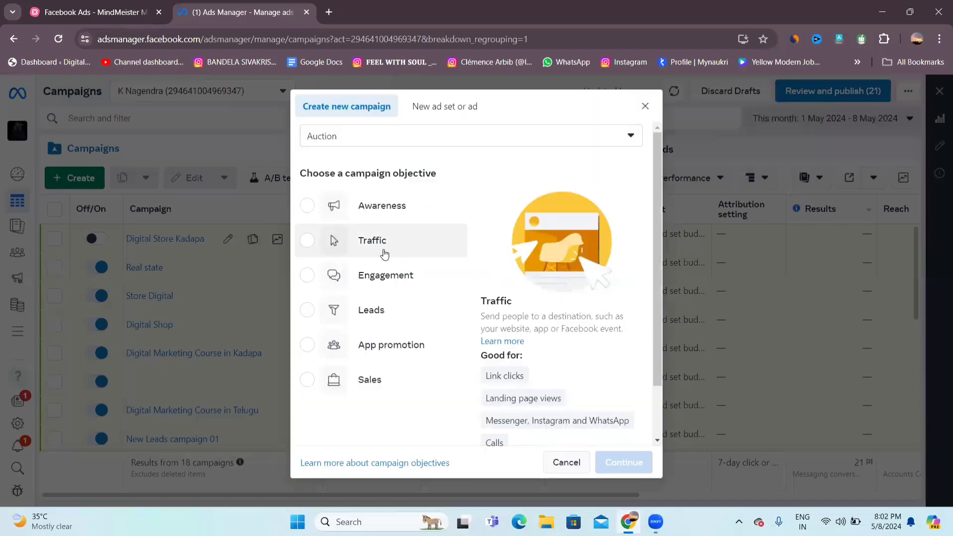
# Create a Traffic-objective campaign with the manual traffic campaign setup.
pyautogui.click(358, 250)
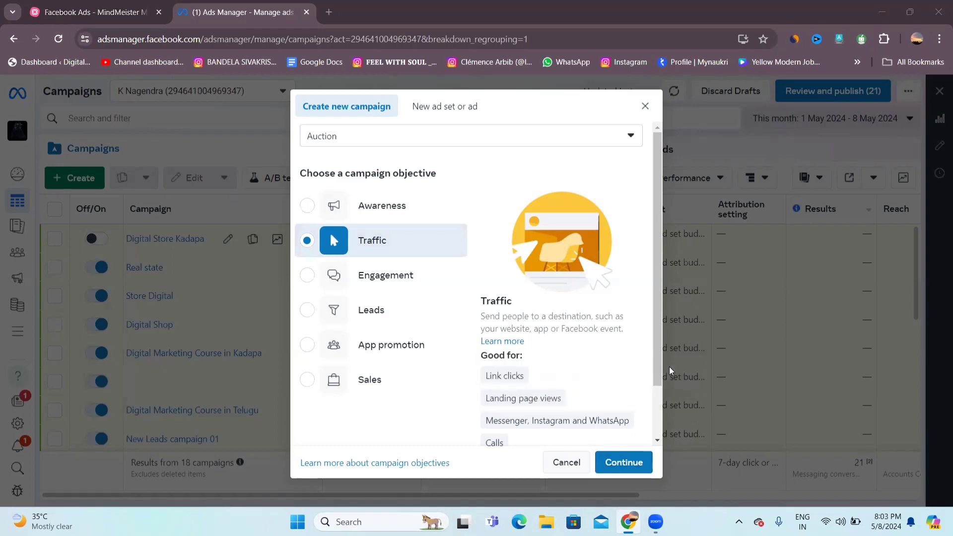
pyautogui.click(637, 458)
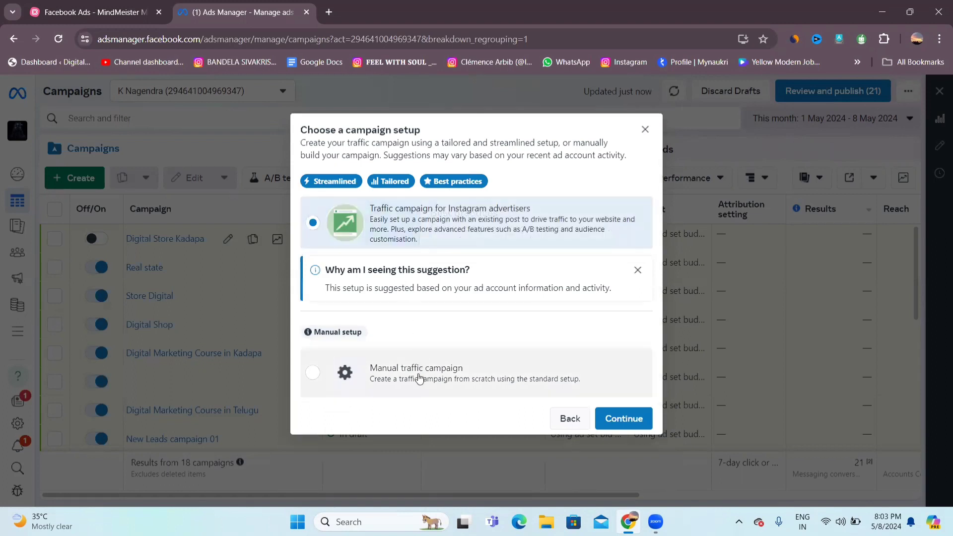
pyautogui.click(419, 378)
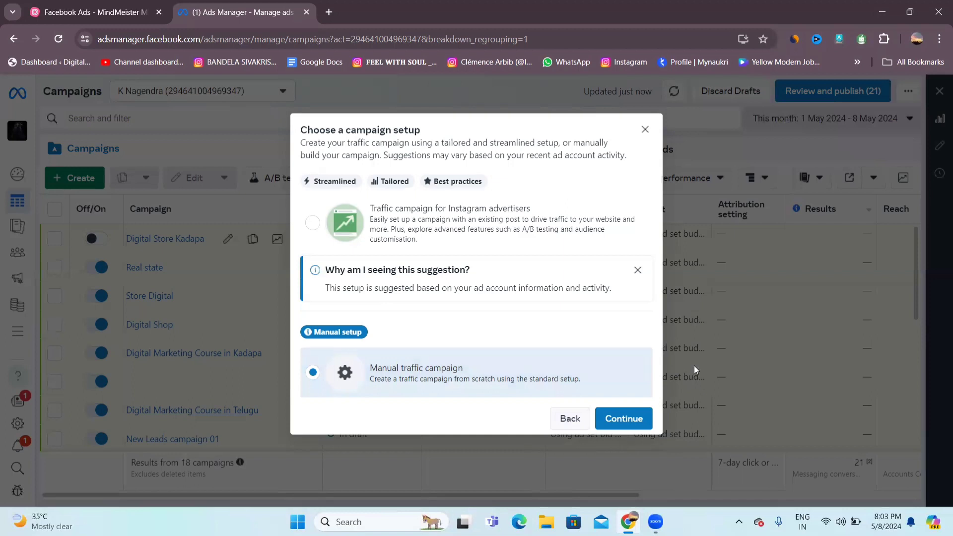
pyautogui.click(630, 419)
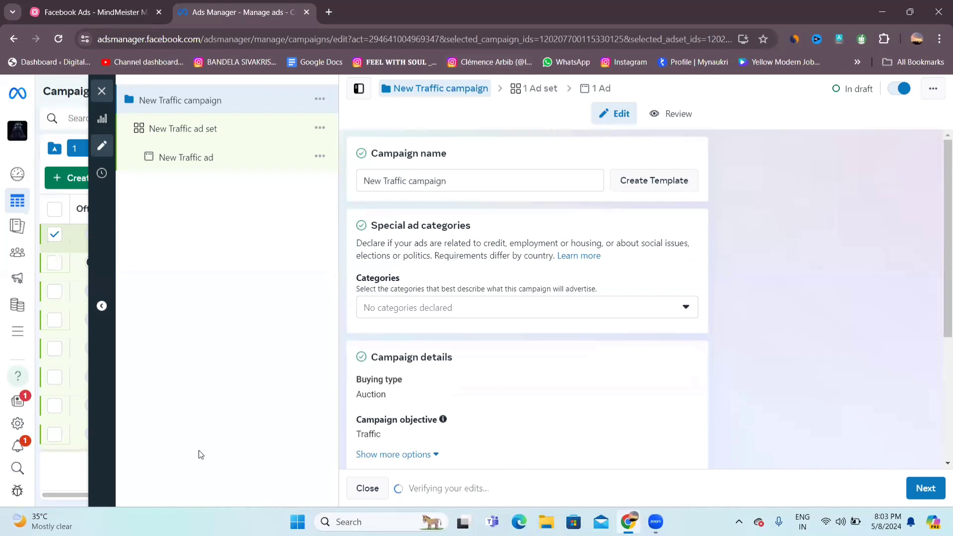
# Rename the campaign to 'Website Ad' and continue to the ad set settings.
pyautogui.click(510, 187)
pyautogui.press('BackSpace')
pyautogui.press('BackSpace')
pyautogui.press('BackSpace')
pyautogui.press('BackSpace')
pyautogui.press('BackSpace')
pyautogui.press('BackSpace')
pyautogui.press('BackSpace')
pyautogui.press('BackSpace')
pyautogui.press('BackSpace')
pyautogui.press('BackSpace')
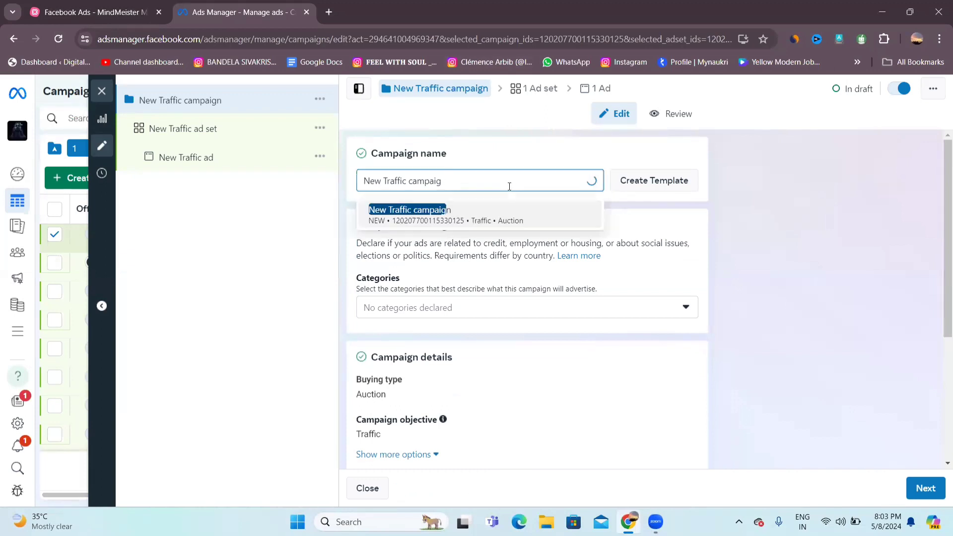
pyautogui.press('BackSpace')
pyautogui.press('BackSpace')
pyautogui.press('BackSpace')
pyautogui.press('BackSpace')
pyautogui.press('BackSpace')
pyautogui.press('BackSpace')
pyautogui.press('BackSpace')
pyautogui.press('BackSpace')
pyautogui.press('BackSpace')
pyautogui.press('BackSpace')
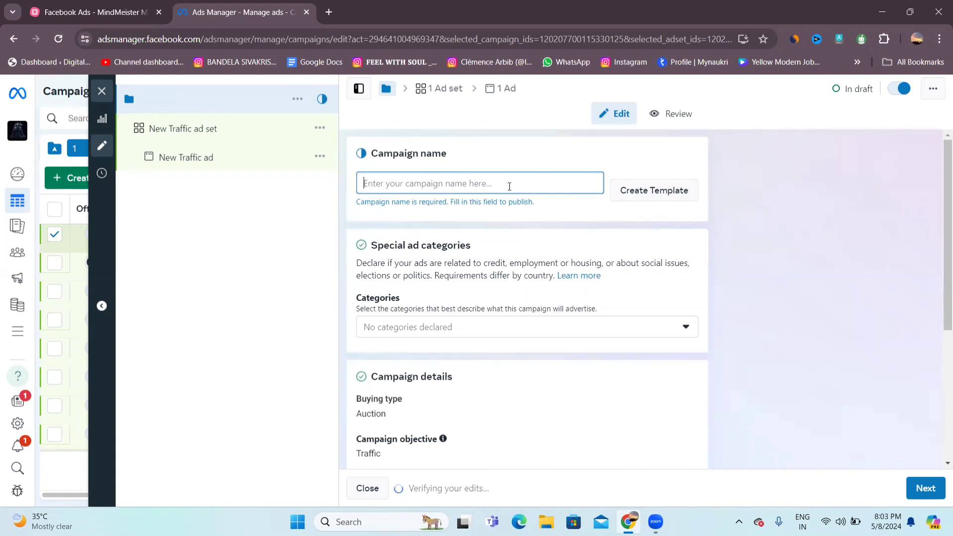
pyautogui.write('We')
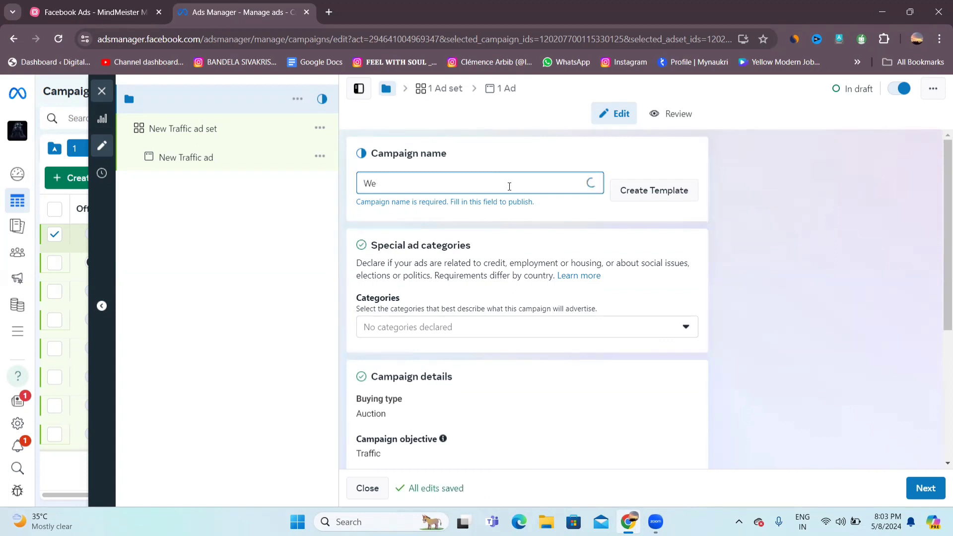
pyautogui.write('bsite Ad')
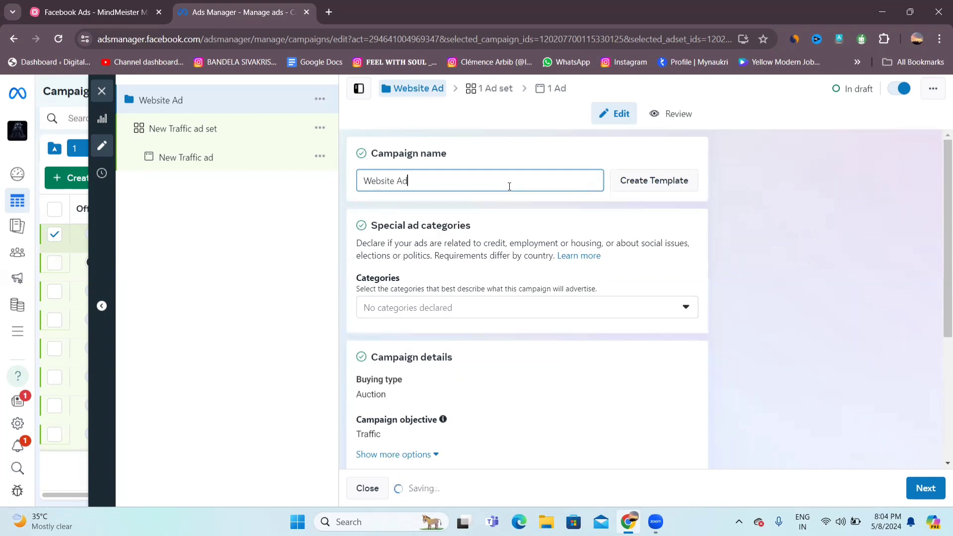
pyautogui.scroll(-4, 549, 232)
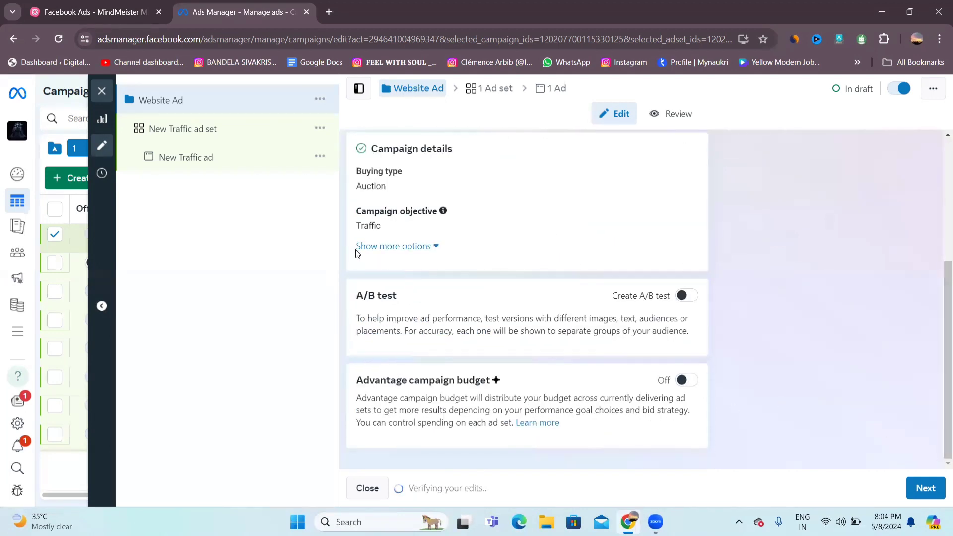
pyautogui.click(926, 489)
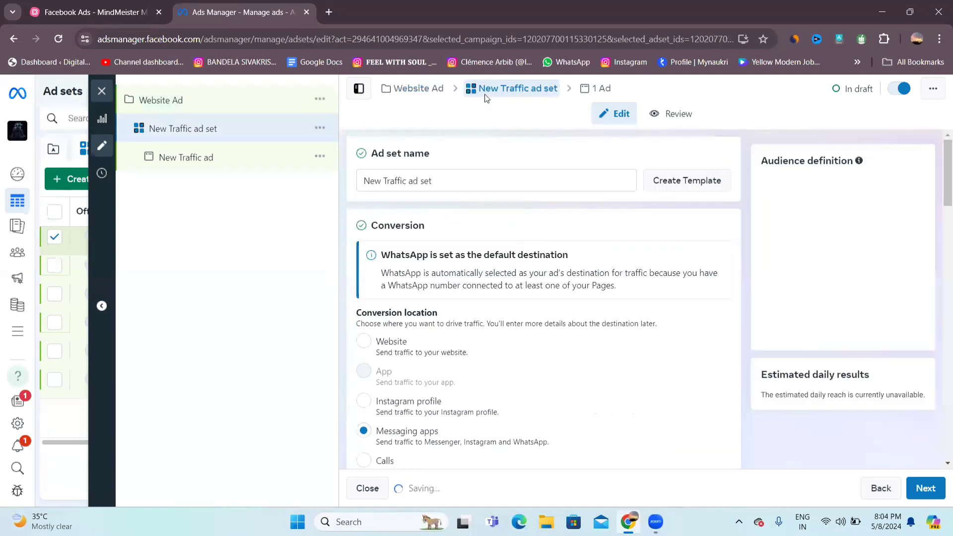
# Replace the default ad set name with 'Website Ad'.
pyautogui.click(444, 183)
pyautogui.moveTo(432, 181); pyautogui.dragTo(358, 181)
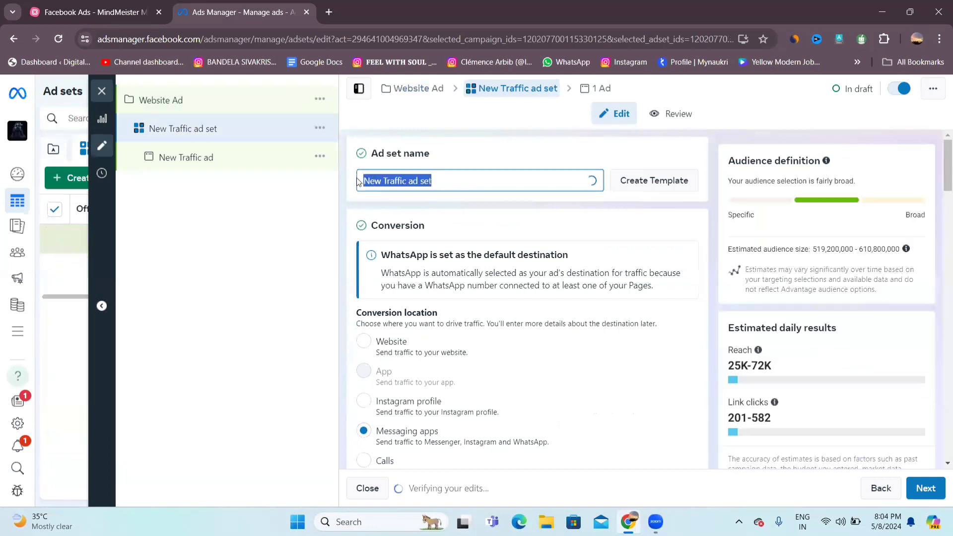
pyautogui.press('BackSpace')
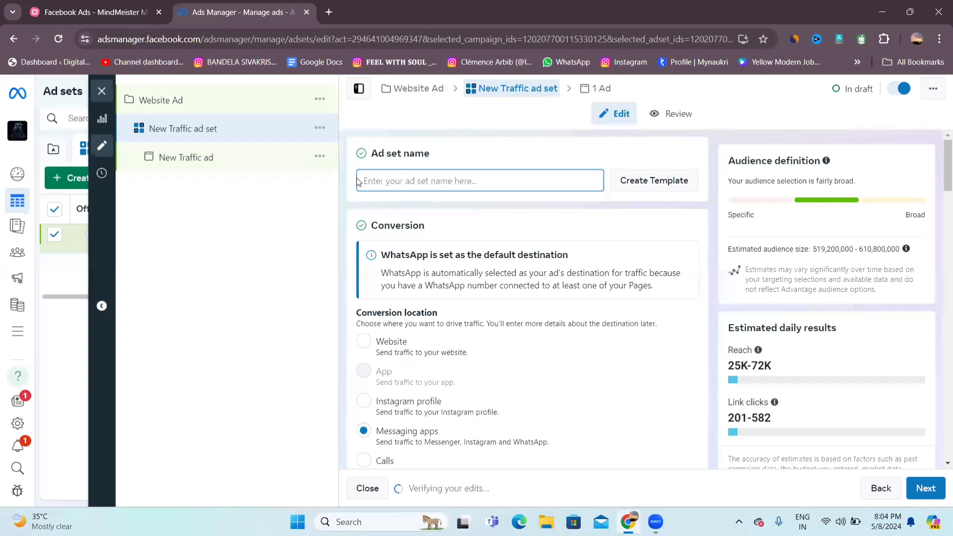
pyautogui.write('We')
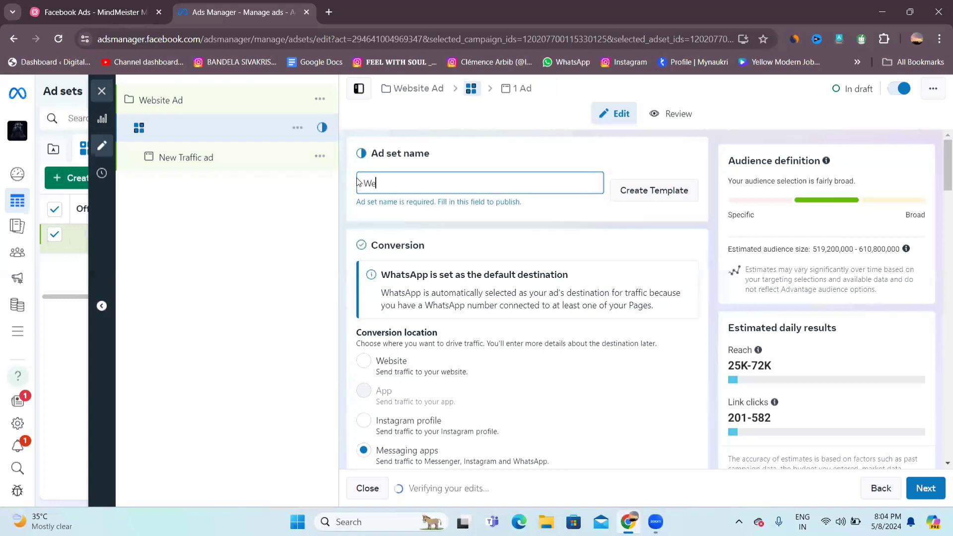
pyautogui.write('bsite')
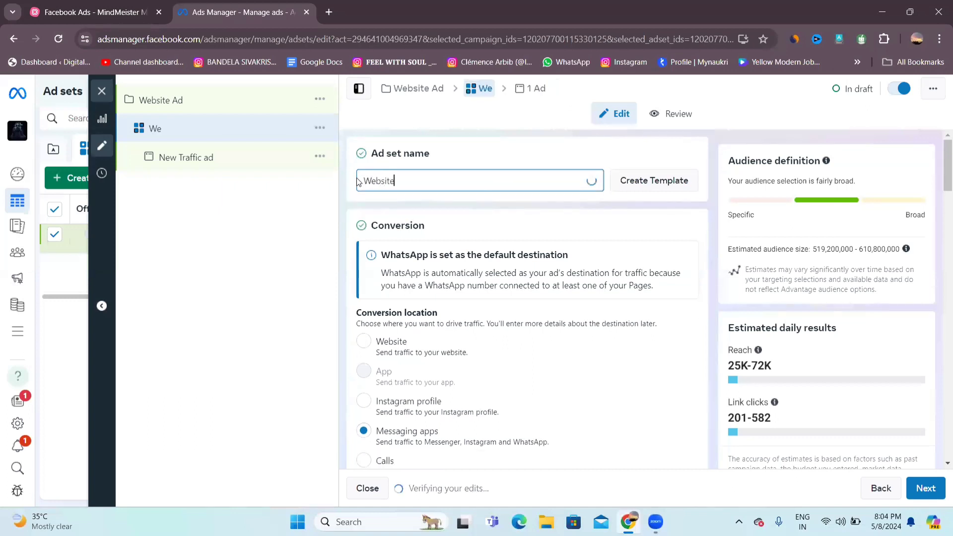
pyautogui.write(' Ad')
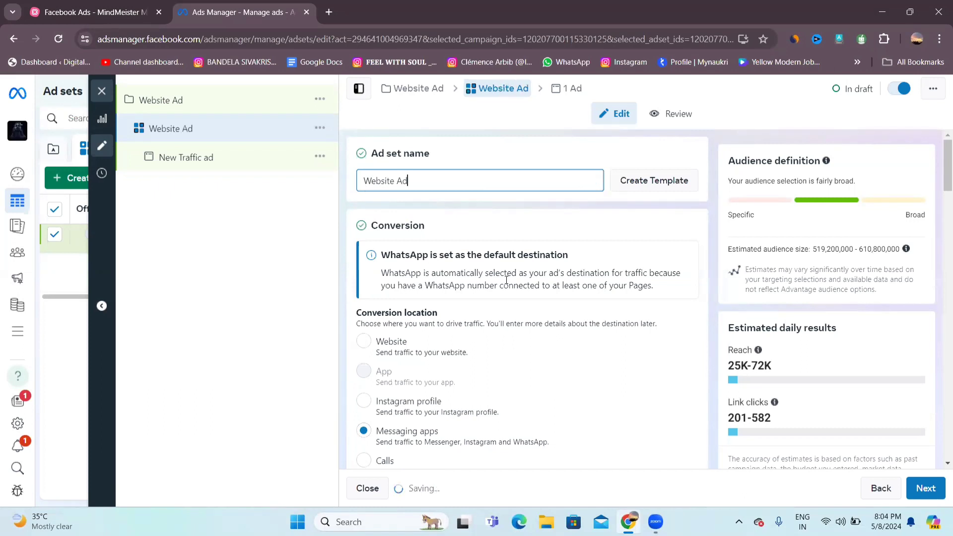
# Set the conversion location to Website and highlight the estimated daily reach range.
pyautogui.scroll(-1, 521, 278)
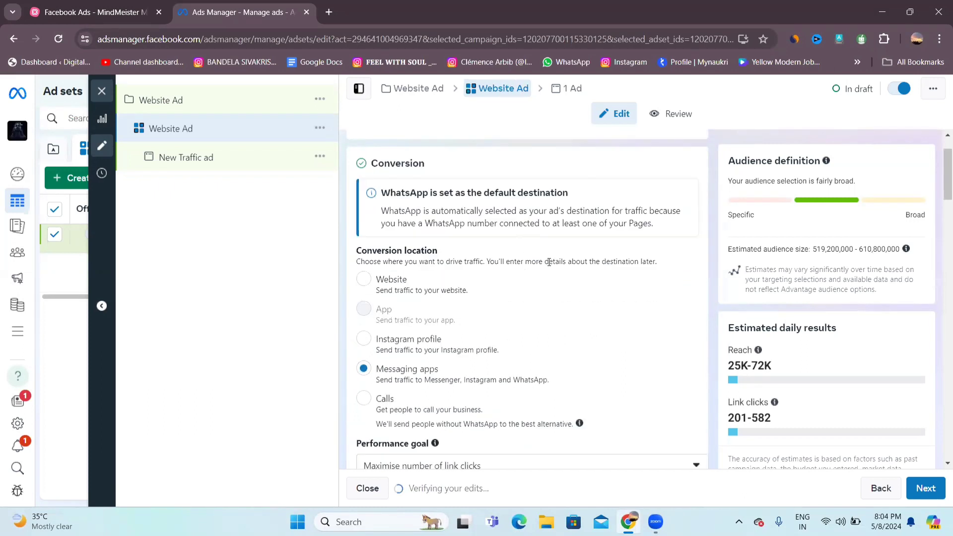
pyautogui.click(362, 281)
pyautogui.scroll(-3, 515, 234)
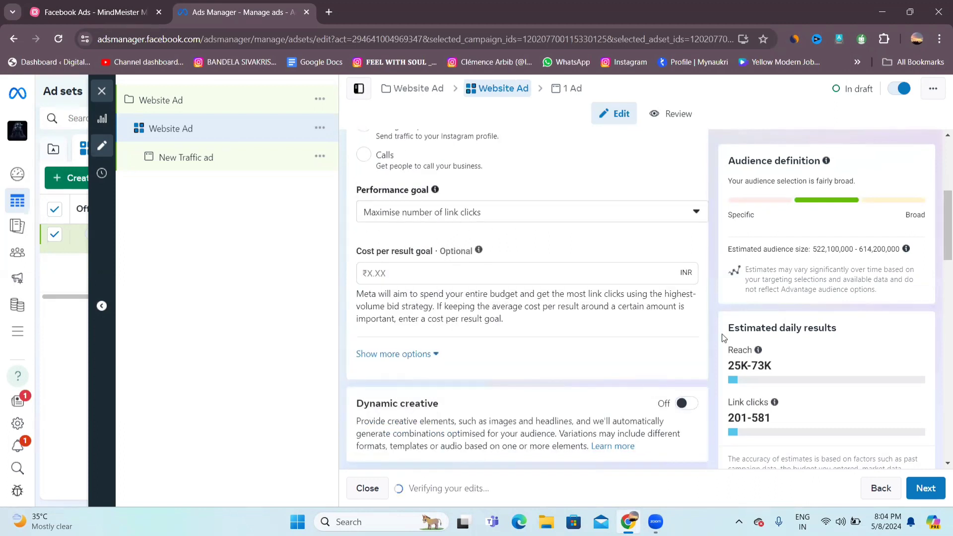
pyautogui.moveTo(791, 367); pyautogui.dragTo(726, 369)
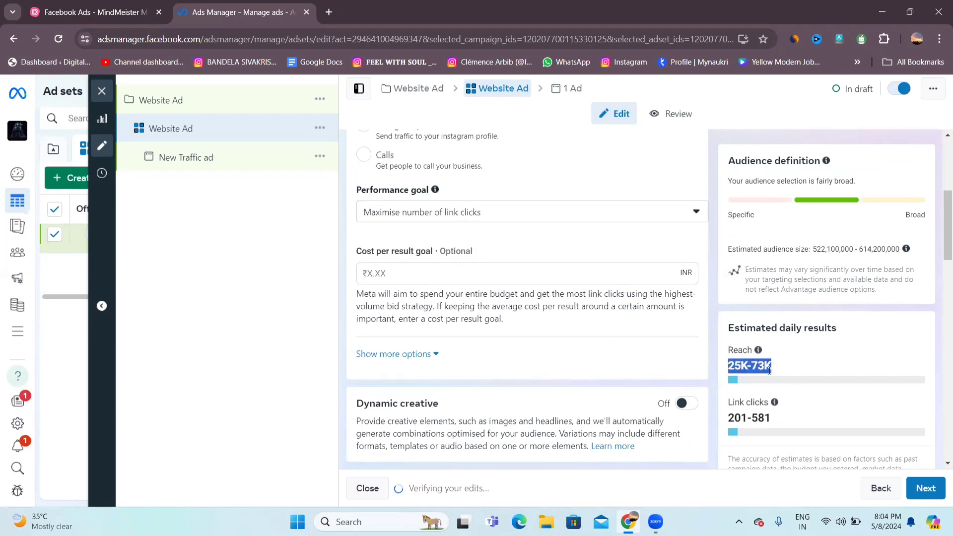
# Raise the daily budget from ₹800 to ₹100,000 and dismiss the spending limit warning.
pyautogui.scroll(-2, 523, 312)
pyautogui.scroll(-3, 523, 312)
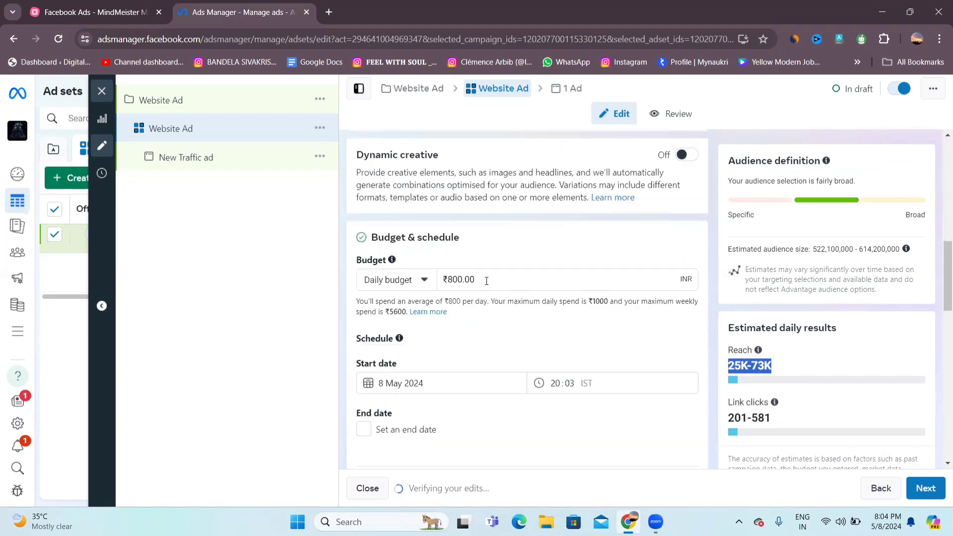
pyautogui.click(487, 281)
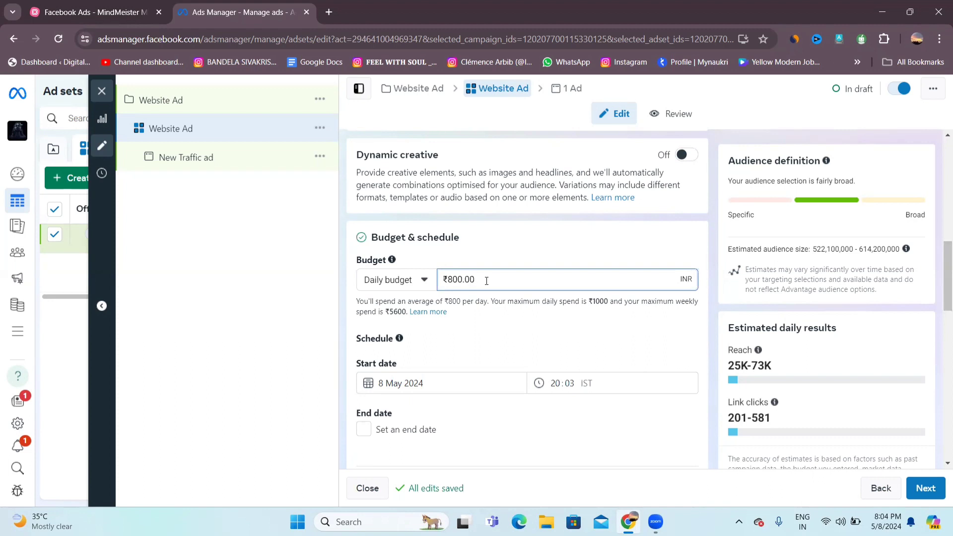
pyautogui.press('BackSpace')
pyautogui.press('BackSpace')
pyautogui.press('BackSpace')
pyautogui.press('BackSpace')
pyautogui.press('BackSpace')
pyautogui.press('BackSpace')
pyautogui.write('10000')
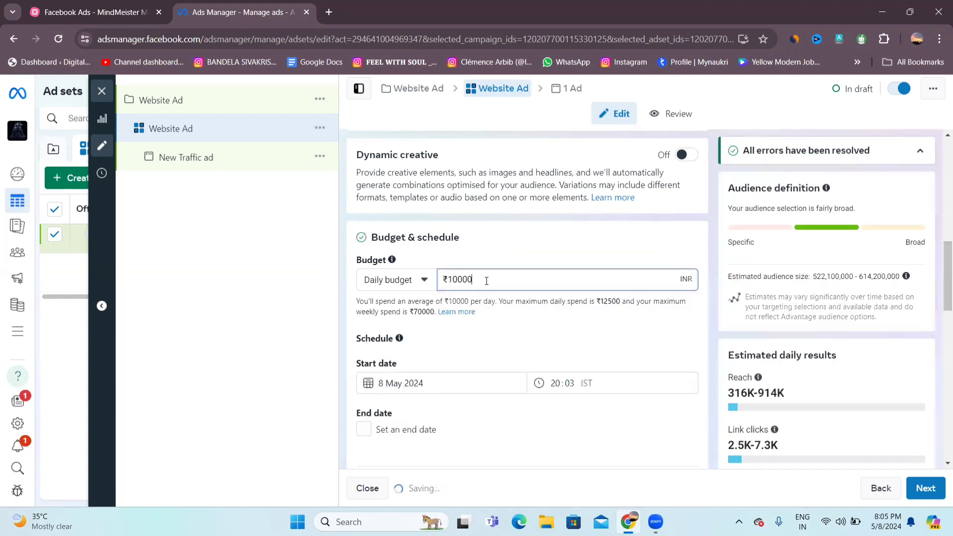
pyautogui.write('0')
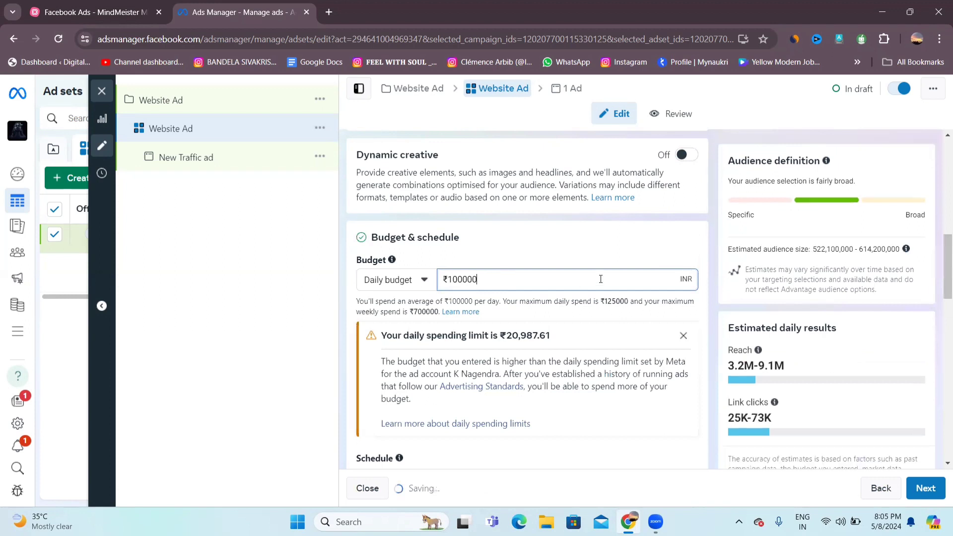
pyautogui.click(683, 336)
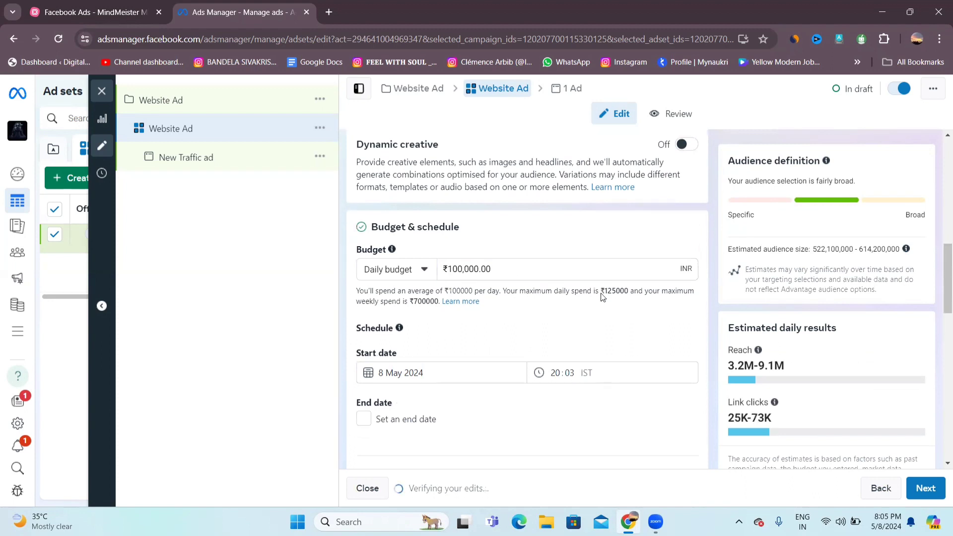
pyautogui.scroll(-1, 603, 298)
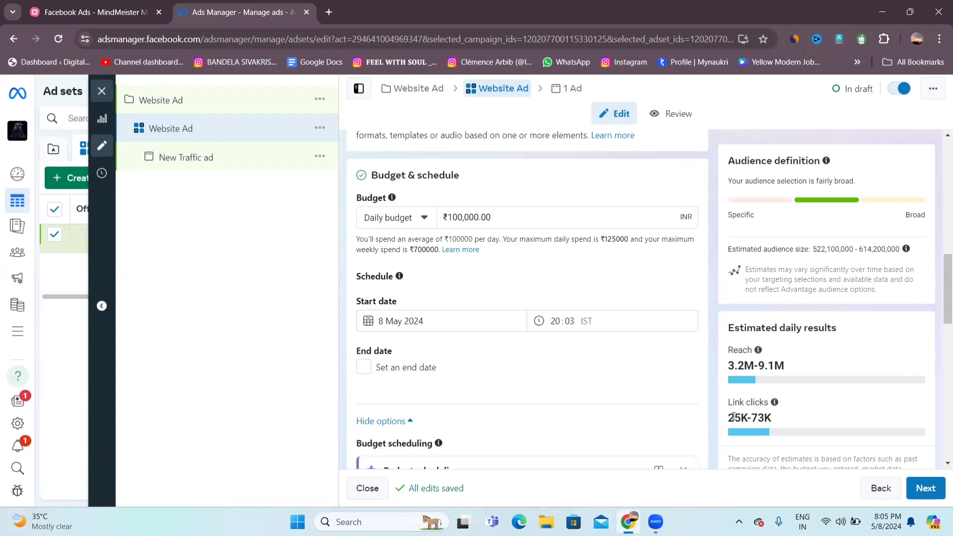
pyautogui.moveTo(730, 421); pyautogui.dragTo(767, 419)
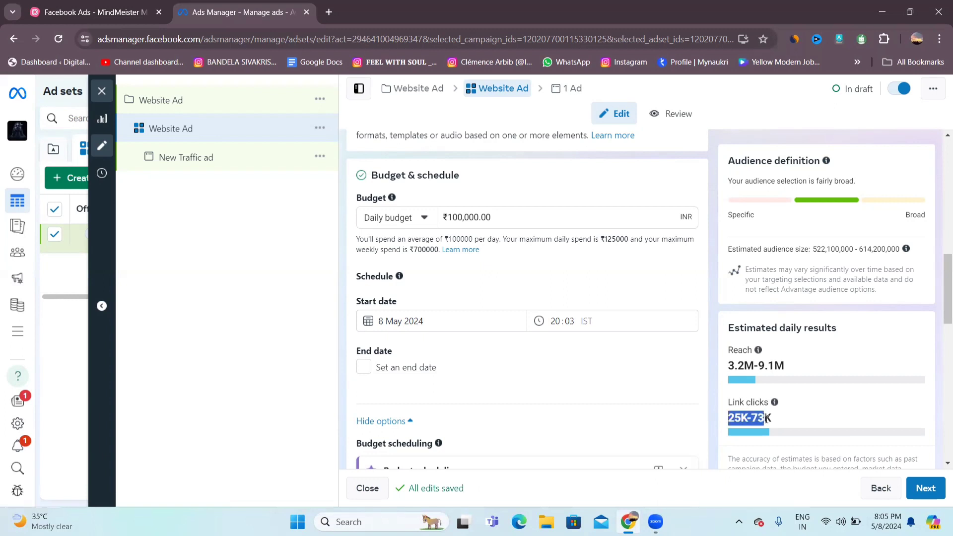
pyautogui.click(813, 413)
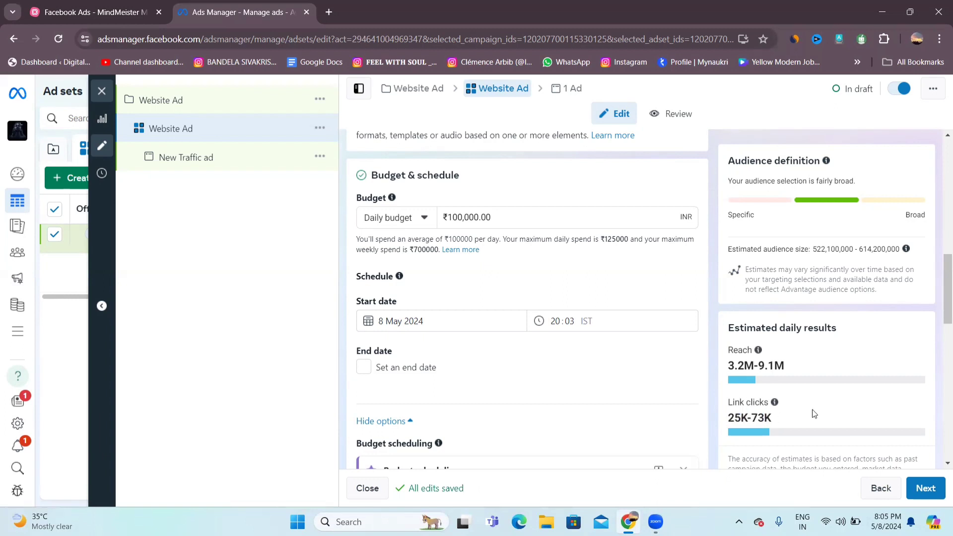
pyautogui.click(506, 214)
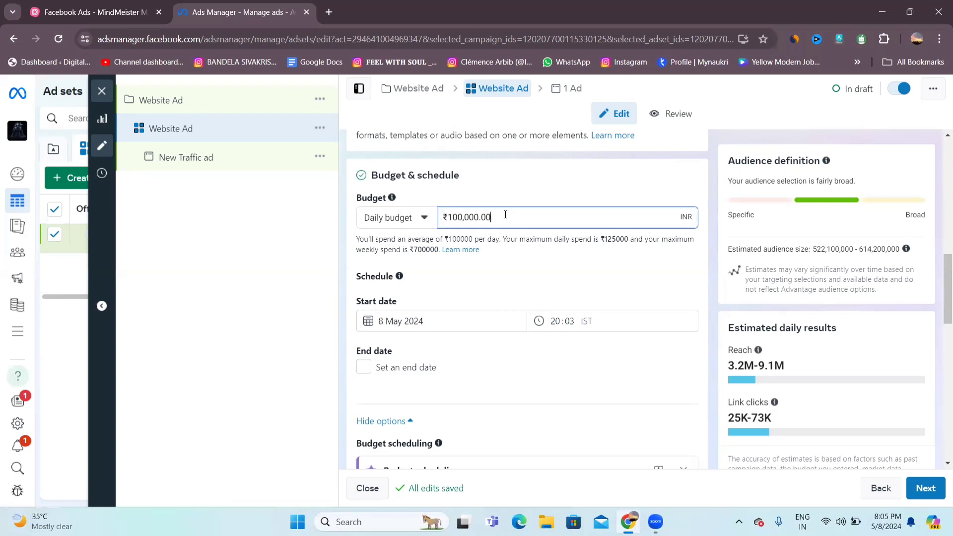
# Cut the daily budget from ₹100,000 down to ₹100.
pyautogui.press('BackSpace')
pyautogui.press('BackSpace')
pyautogui.press('BackSpace')
pyautogui.press('BackSpace')
pyautogui.press('BackSpace')
pyautogui.press('BackSpace')
pyautogui.press('BackSpace')
pyautogui.press('BackSpace')
pyautogui.press('BackSpace')
pyautogui.write('00')
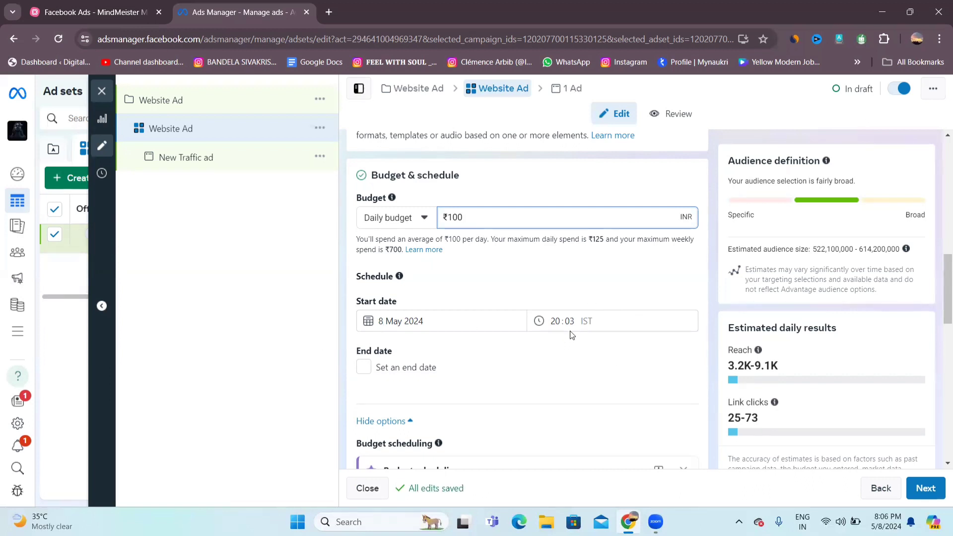
pyautogui.scroll(-1, 572, 329)
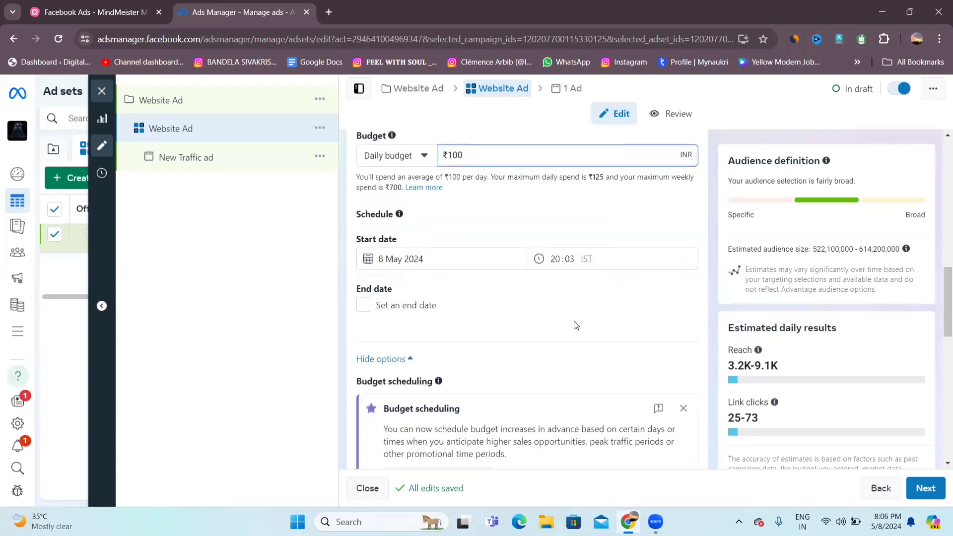
# Dismiss the budget scheduling card and give the ad set an end date of 15 May 2024.
pyautogui.click(683, 408)
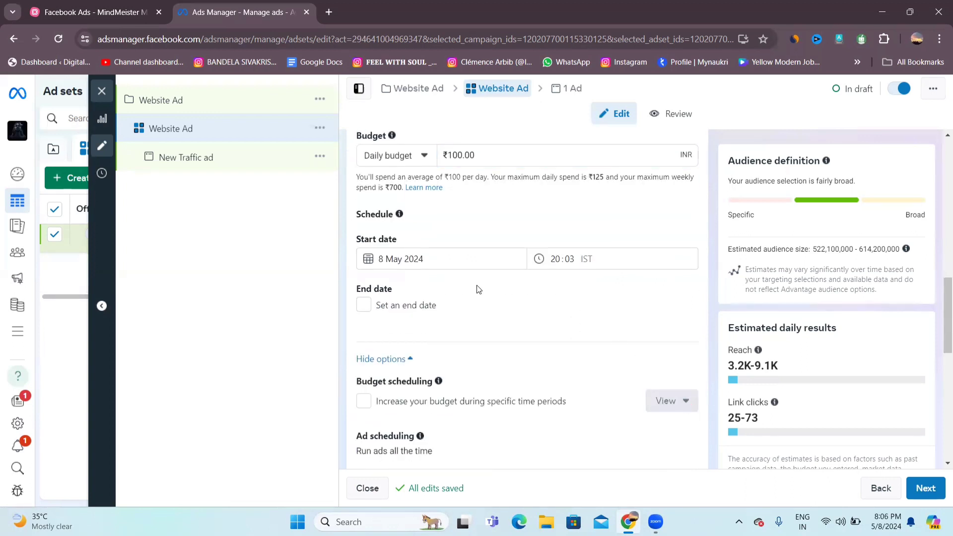
pyautogui.click(364, 305)
pyautogui.scroll(-2, 472, 298)
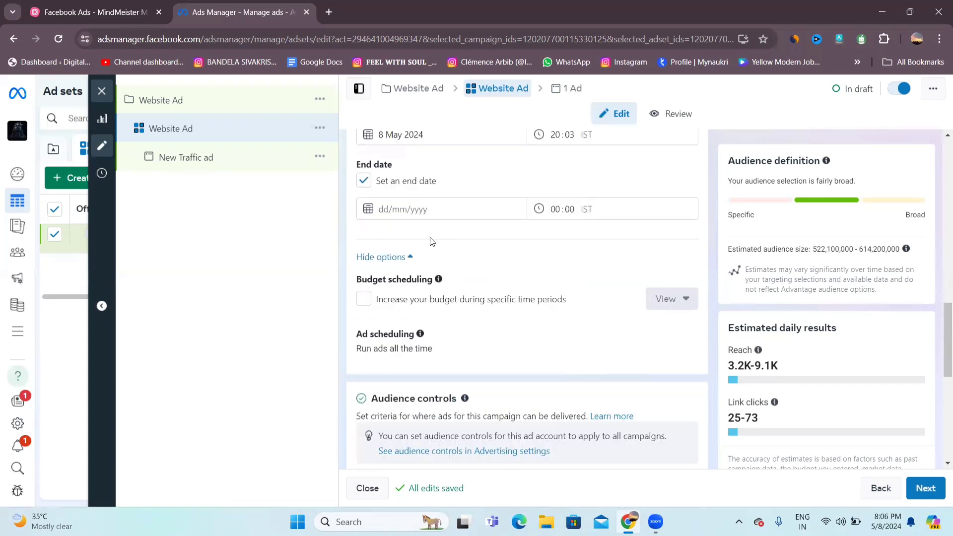
pyautogui.click(417, 209)
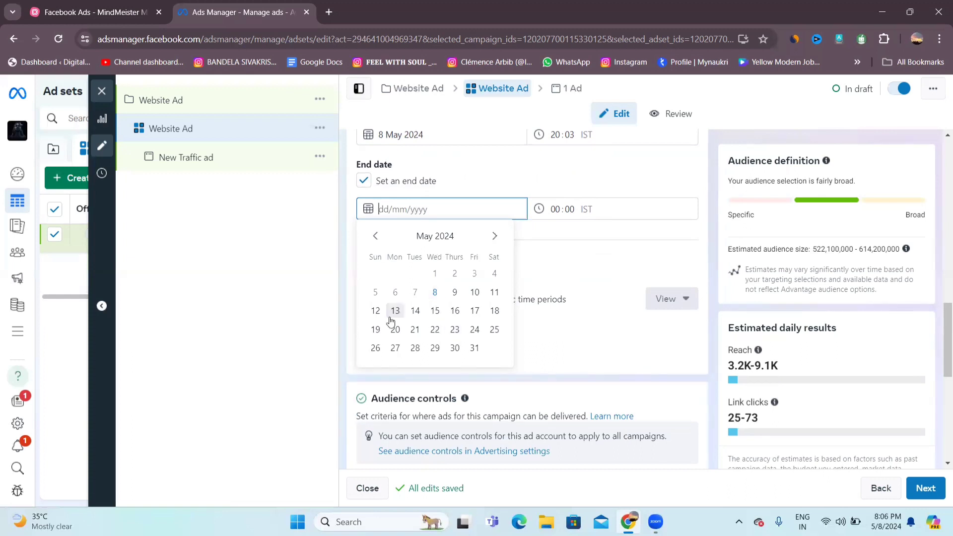
pyautogui.click(435, 311)
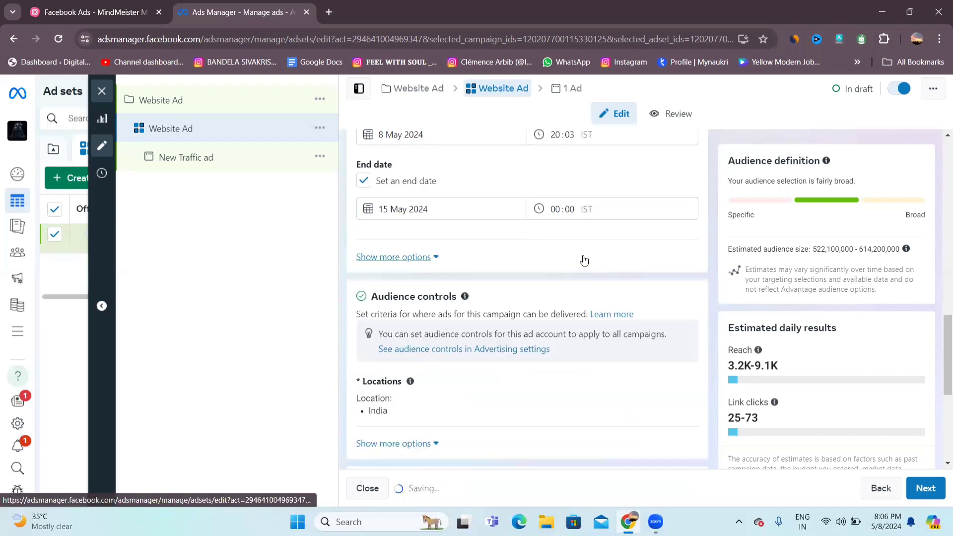
pyautogui.scroll(1, 584, 260)
pyautogui.scroll(2, 540, 226)
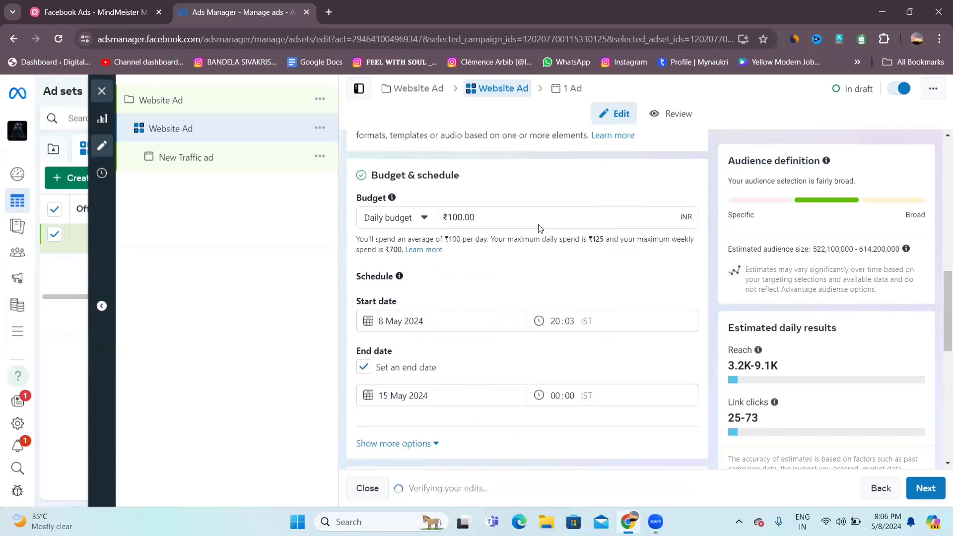
pyautogui.scroll(-1, 541, 228)
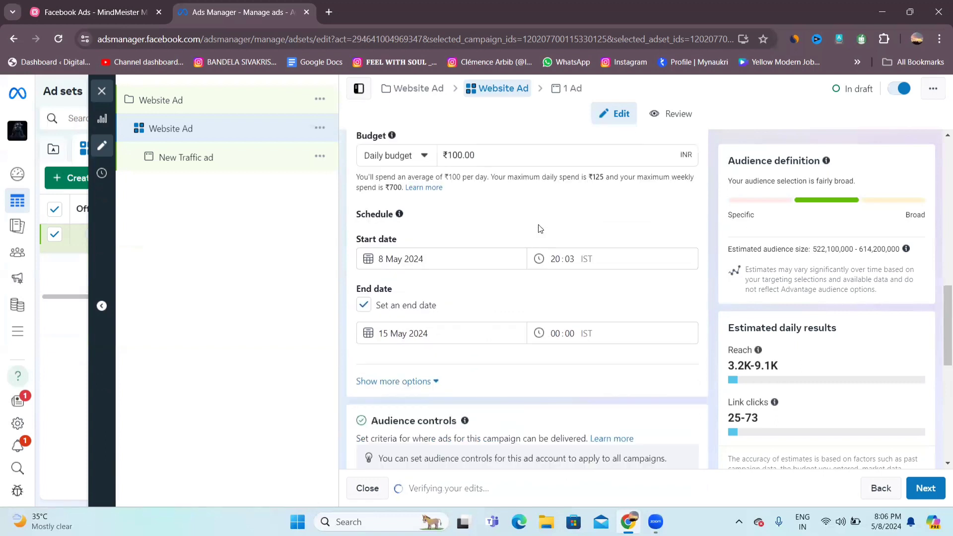
pyautogui.scroll(-2, 540, 228)
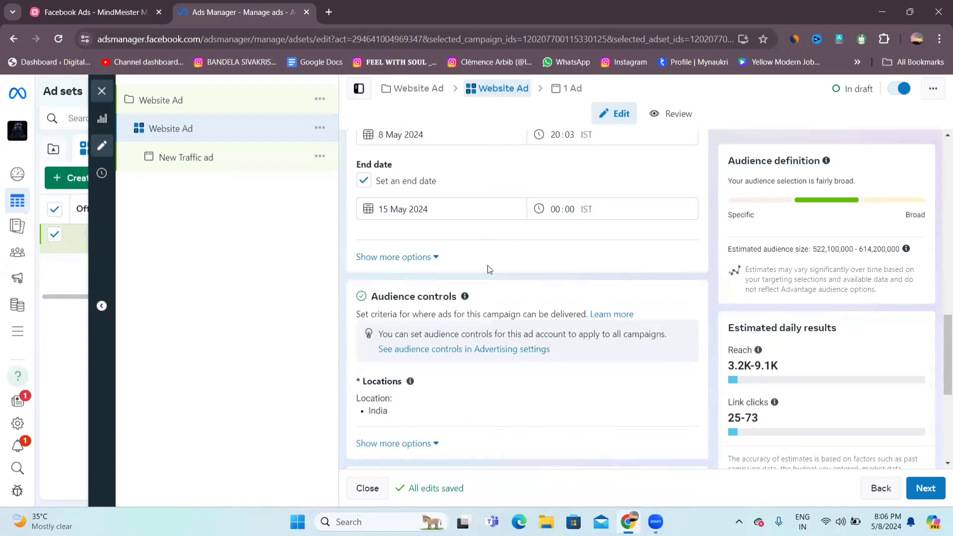
# Keep Advantage+ audience, reveal the age and gender suggestion fields, and open the India location editor.
pyautogui.scroll(-3, 528, 284)
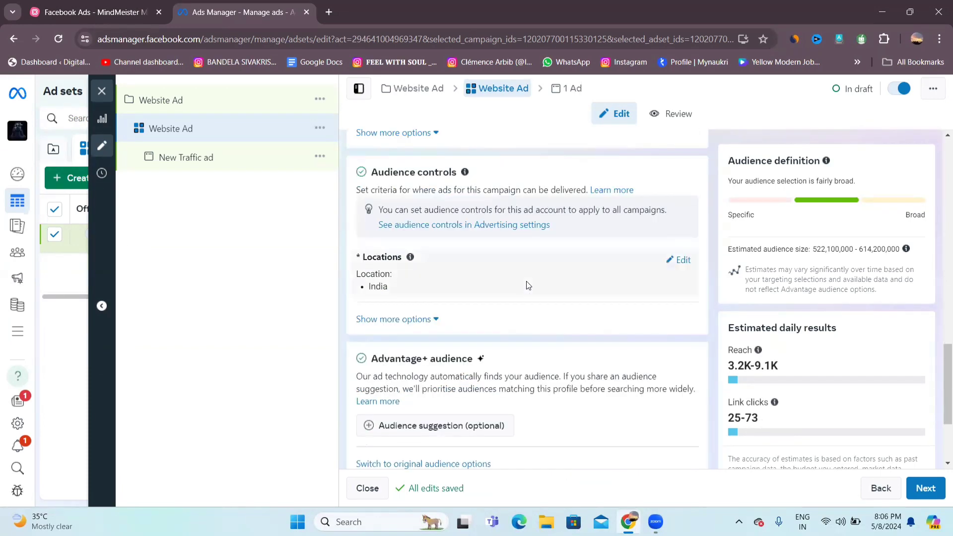
pyautogui.scroll(-2, 527, 284)
pyautogui.scroll(-2, 428, 360)
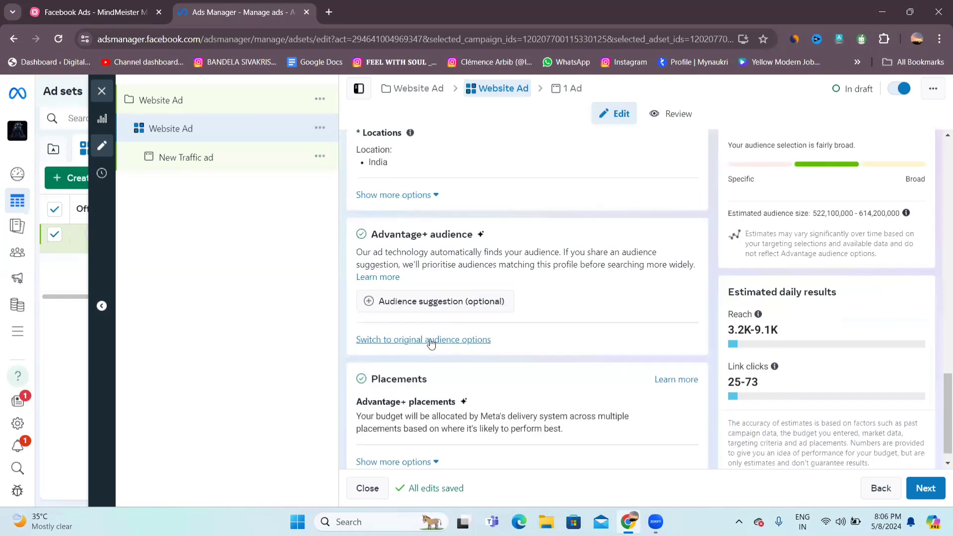
pyautogui.click(430, 341)
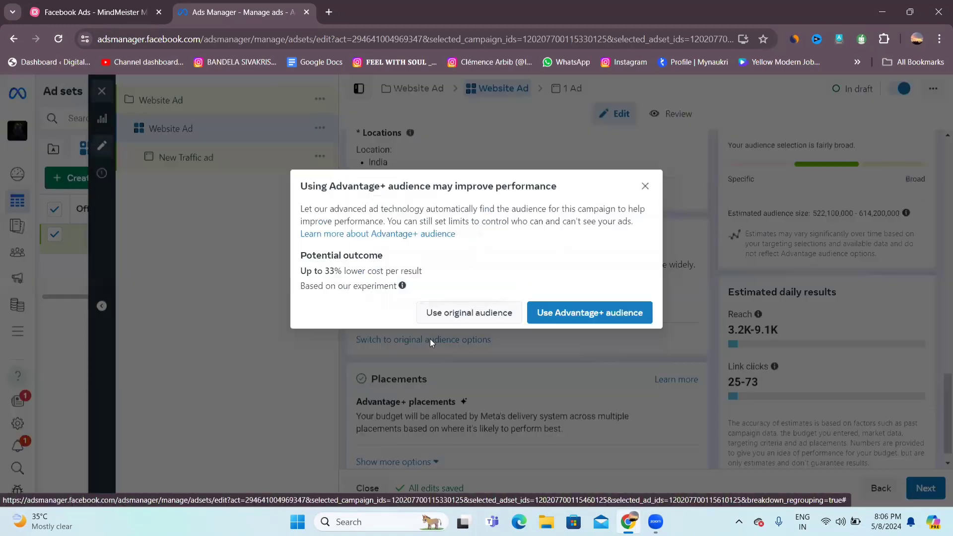
pyautogui.click(646, 194)
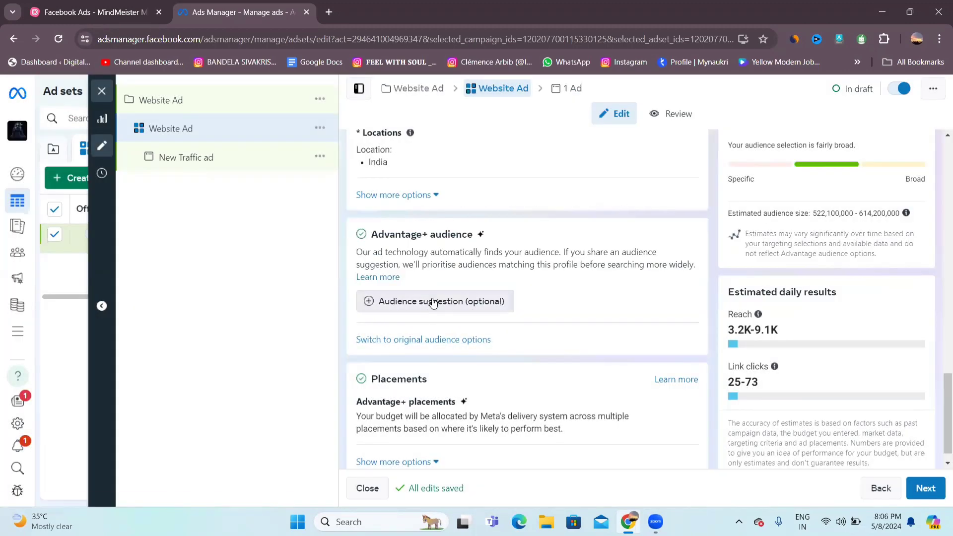
pyautogui.click(434, 303)
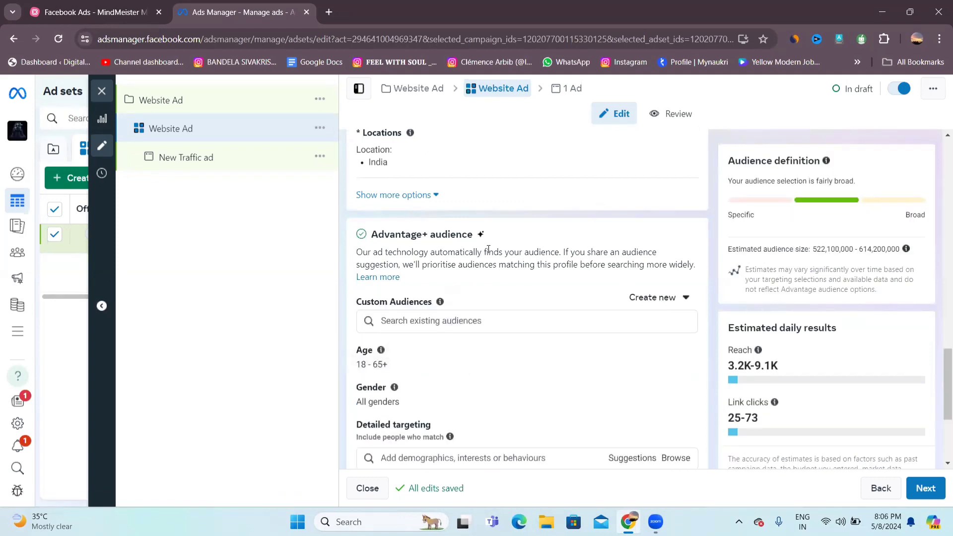
pyautogui.scroll(3, 489, 249)
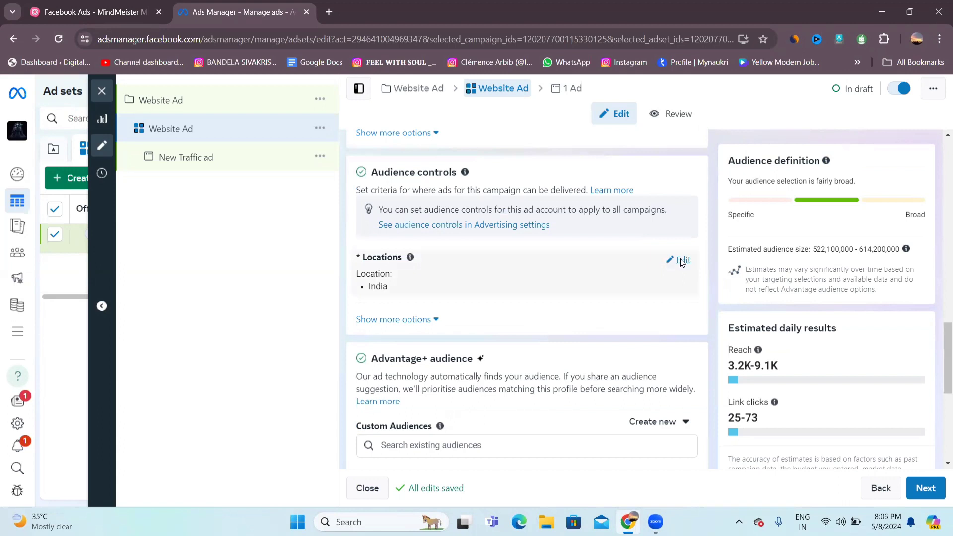
pyautogui.click(683, 261)
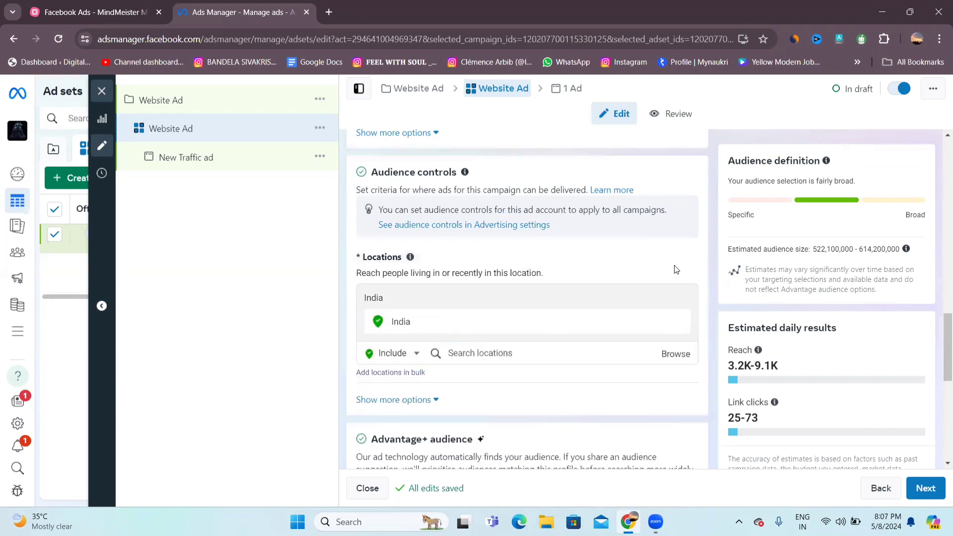
# Search for and select Vijayawada, Andhra Pradesh as the target location.
pyautogui.click(477, 352)
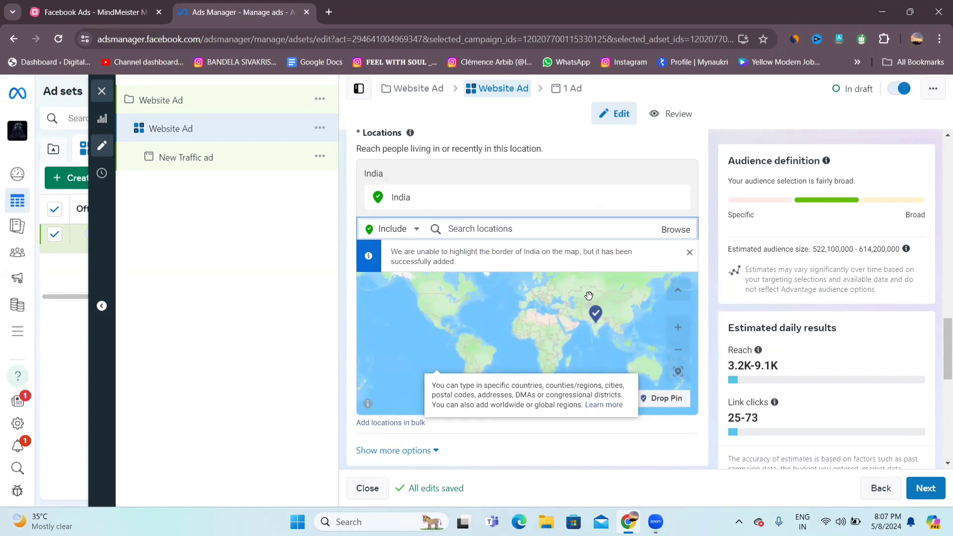
pyautogui.write('Vij')
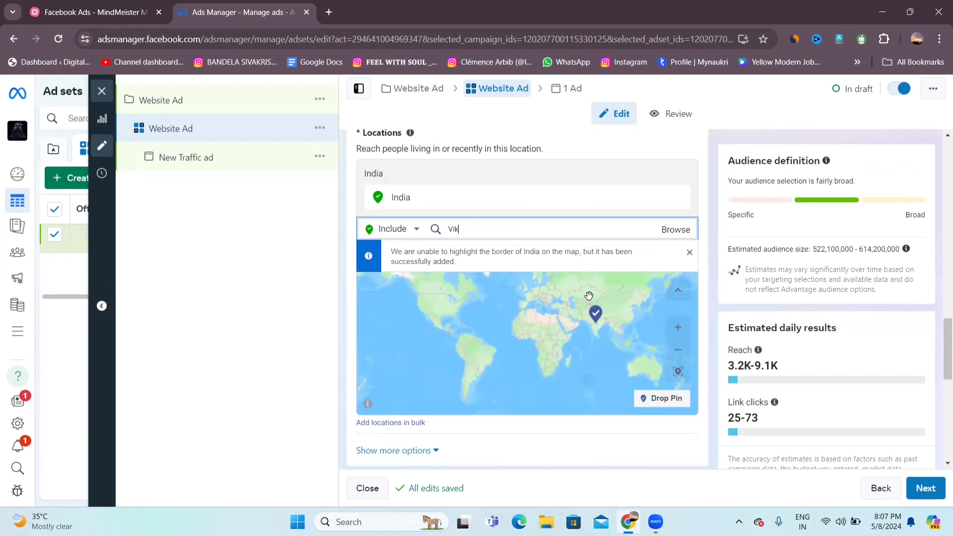
pyautogui.press('BackSpace')
pyautogui.write('ja')
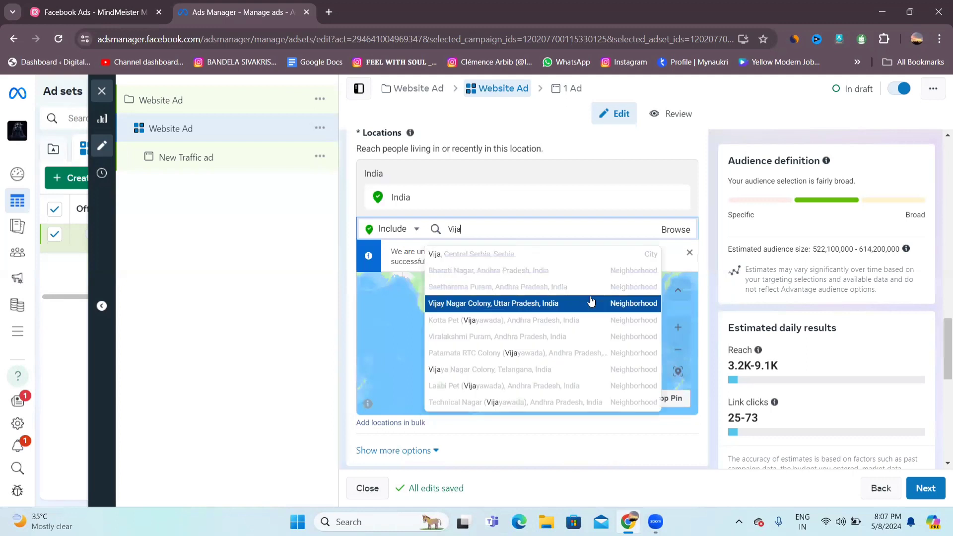
pyautogui.write('yawada')
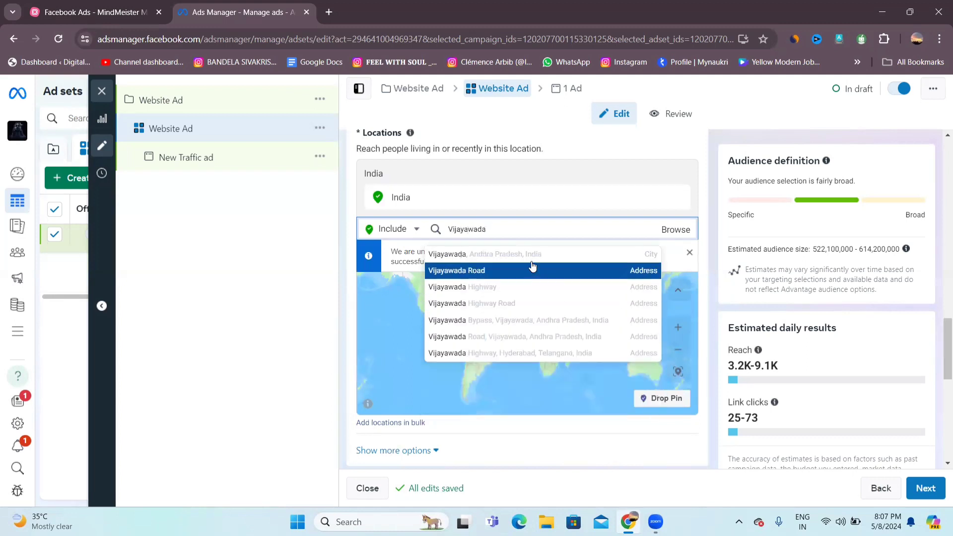
pyautogui.click(531, 256)
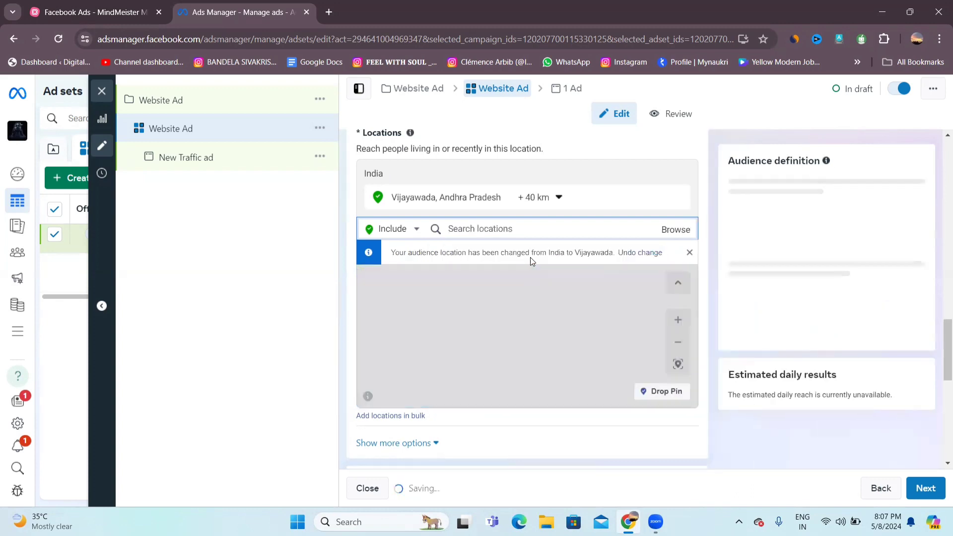
# Shrink the radius around Vijayawada from 40 km to 20 km.
pyautogui.click(543, 201)
pyautogui.moveTo(556, 278); pyautogui.dragTo(543, 282)
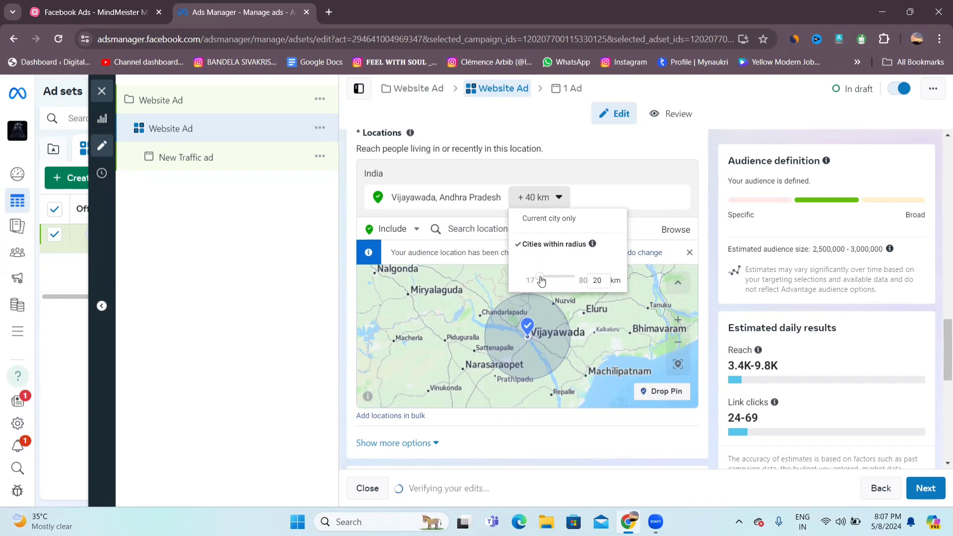
pyautogui.click(549, 349)
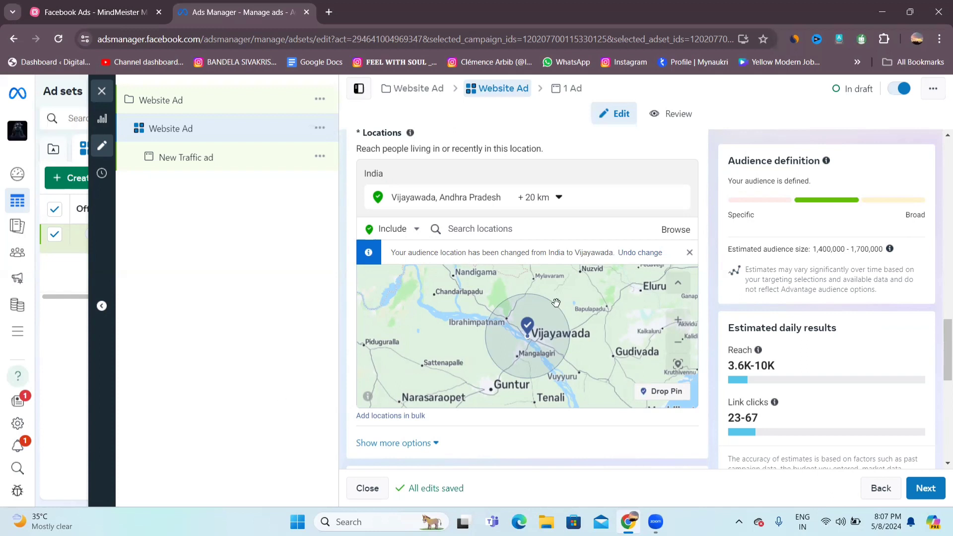
# Change the audience maximum age from 65+ to 50, keeping the minimum at 18.
pyautogui.scroll(-5, 568, 311)
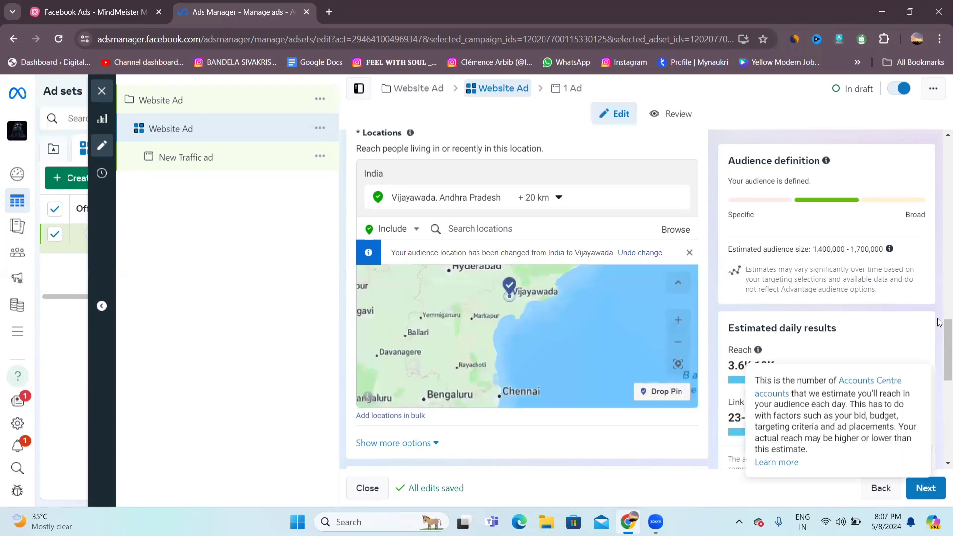
pyautogui.scroll(-1, 939, 384)
pyautogui.scroll(-6, 938, 383)
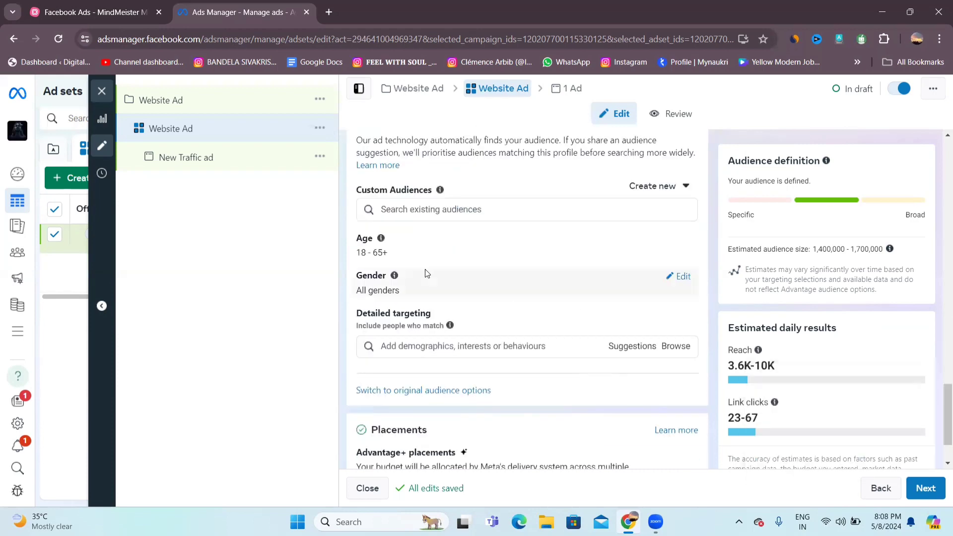
pyautogui.click(678, 240)
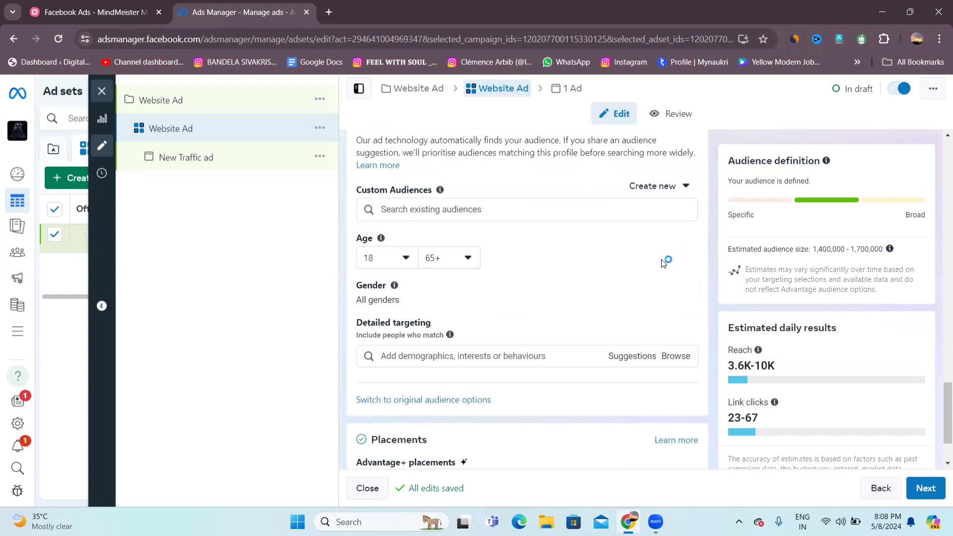
pyautogui.click(401, 268)
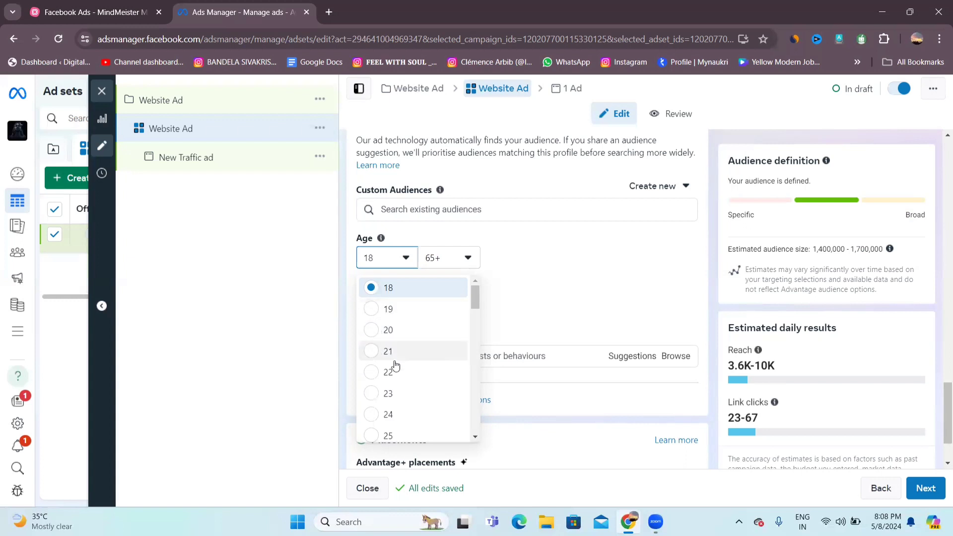
pyautogui.click(453, 258)
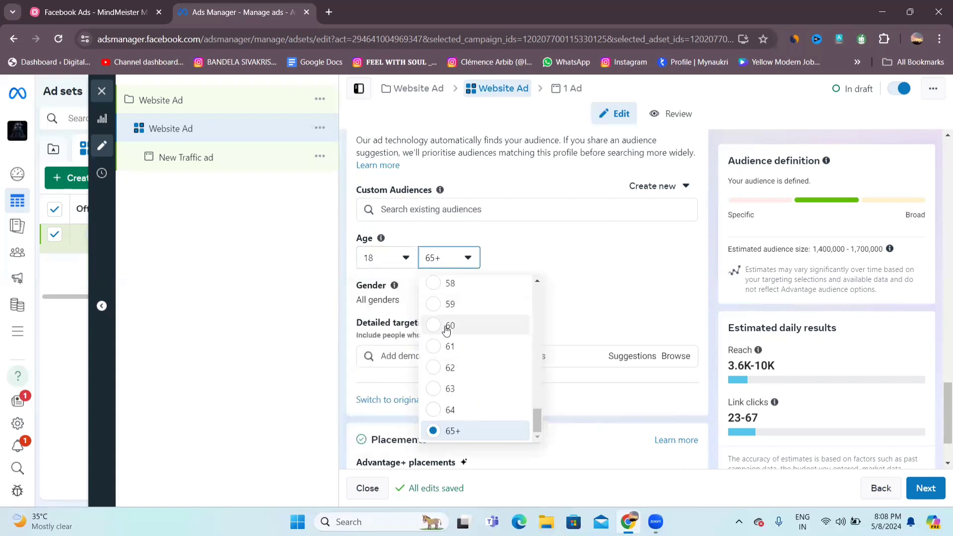
pyautogui.scroll(4, 446, 329)
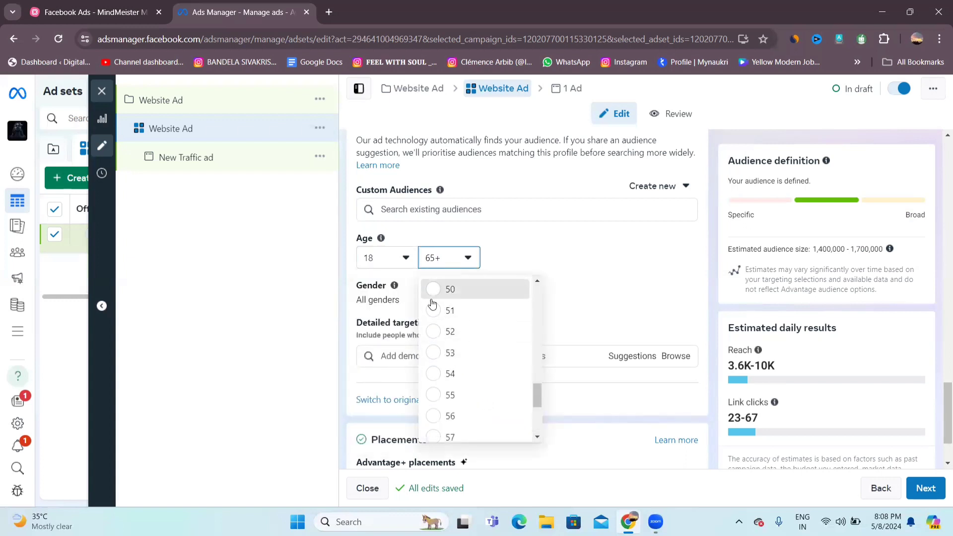
pyautogui.click(433, 293)
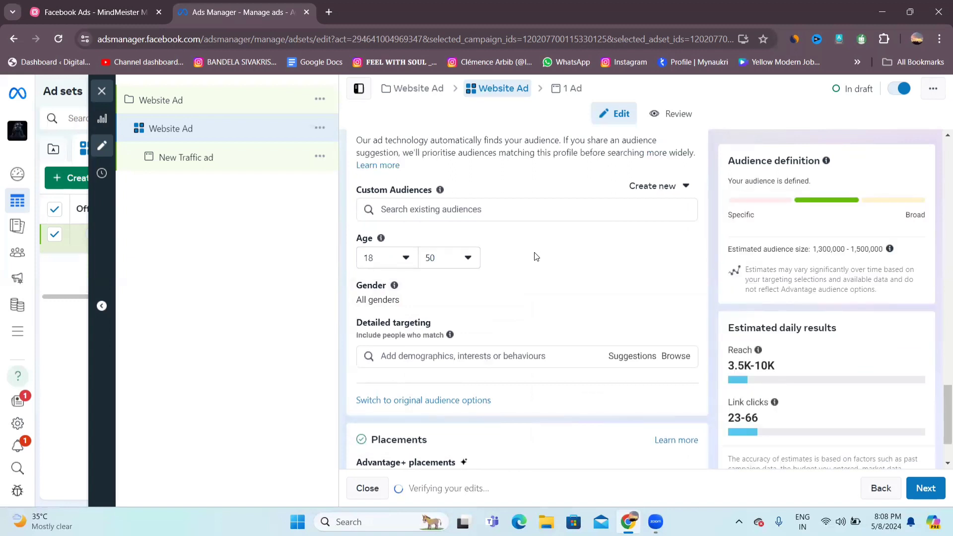
pyautogui.scroll(-2, 537, 257)
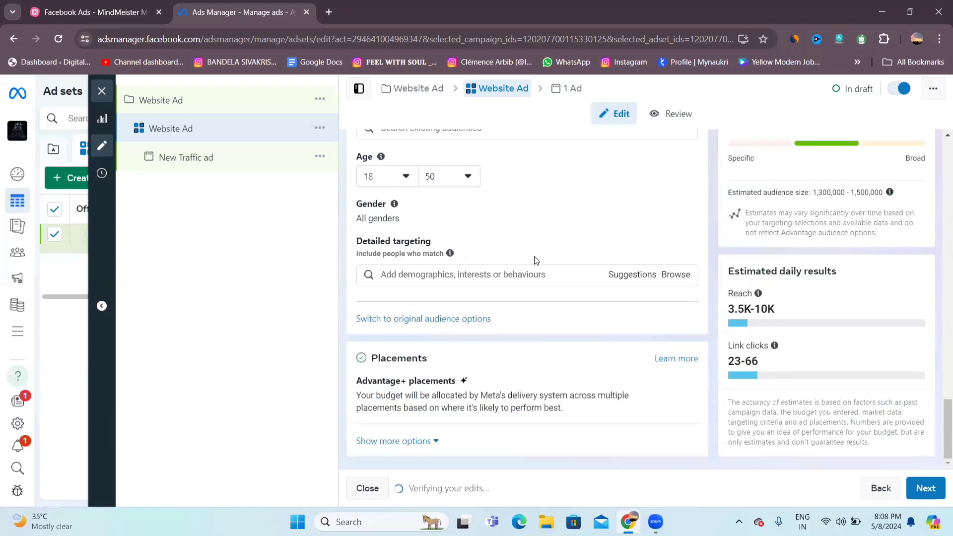
# Reveal the additional placement and brand safety options.
pyautogui.click(406, 441)
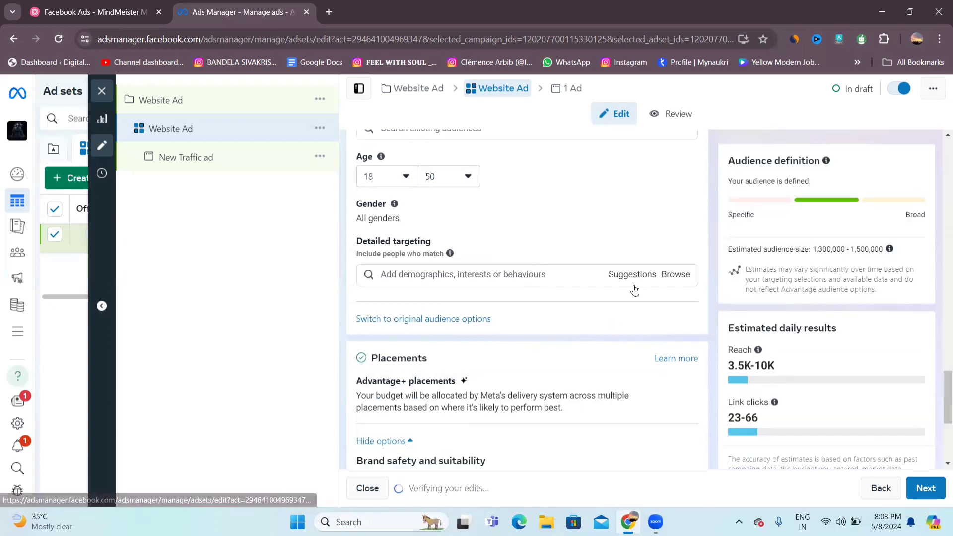
pyautogui.scroll(-5, 634, 290)
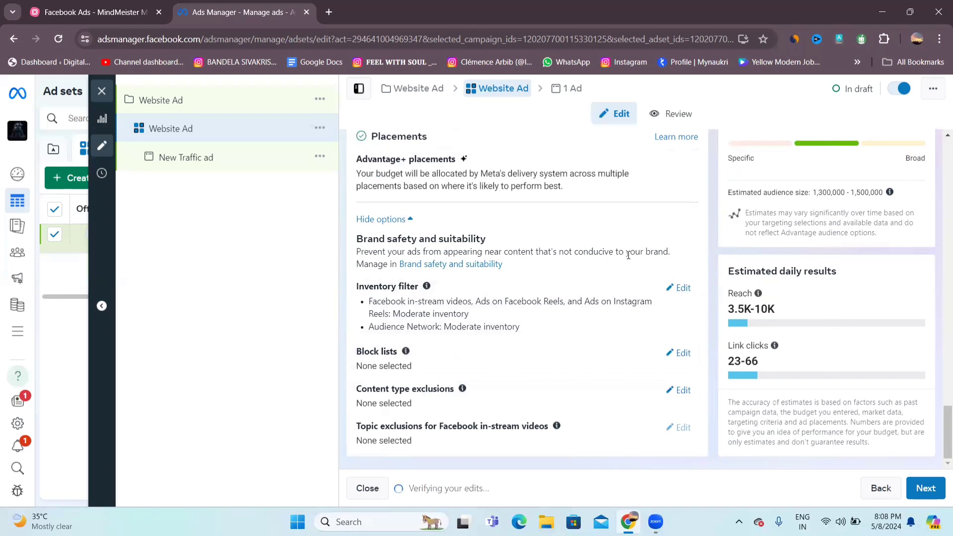
pyautogui.scroll(1, 628, 255)
pyautogui.scroll(-1, 644, 285)
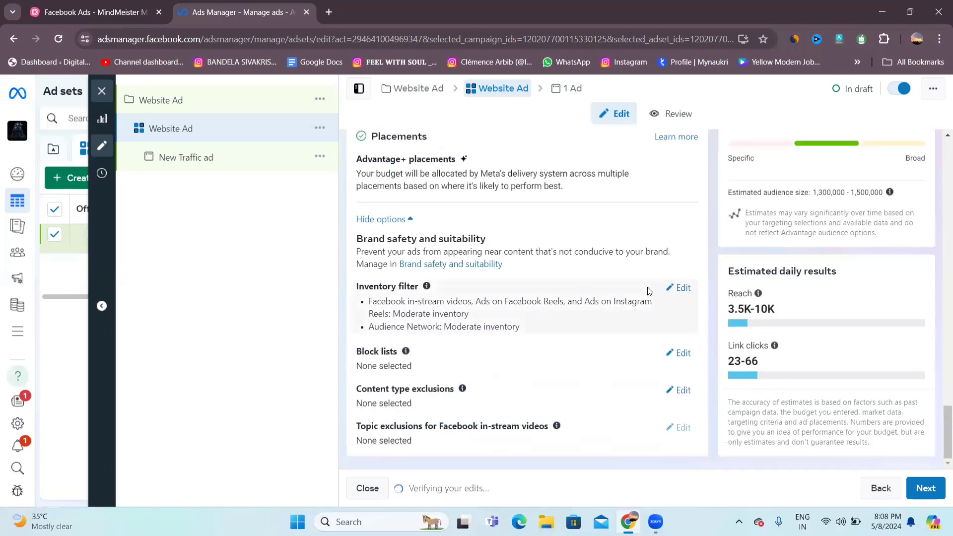
# Review the inventory filter choices, keep Moderate inventory, and continue to the ad level.
pyautogui.click(681, 289)
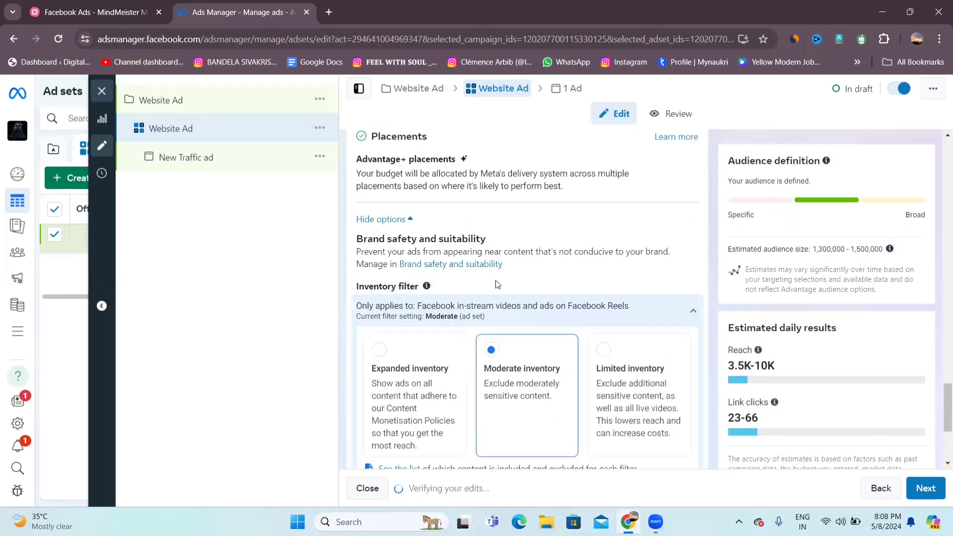
pyautogui.scroll(-2, 497, 284)
pyautogui.scroll(1, 443, 234)
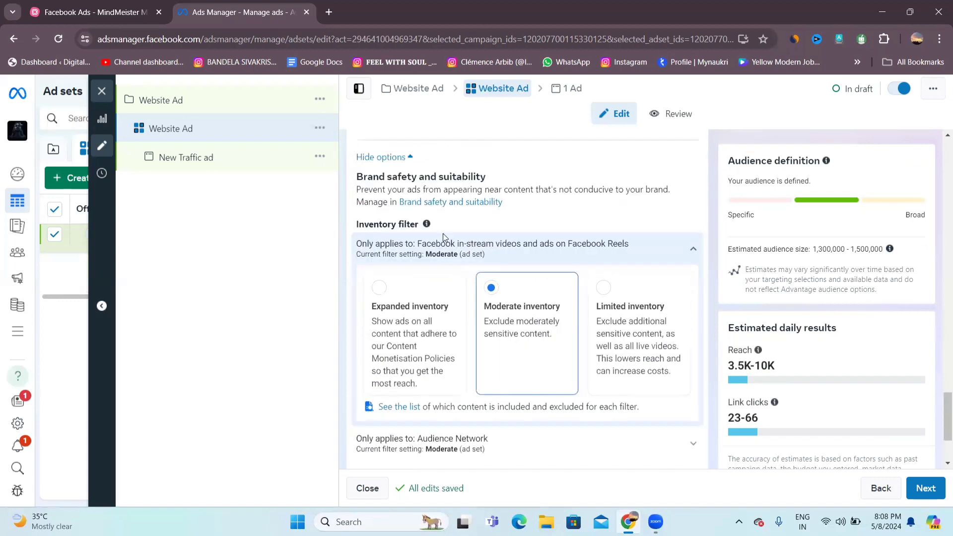
pyautogui.scroll(-2, 481, 283)
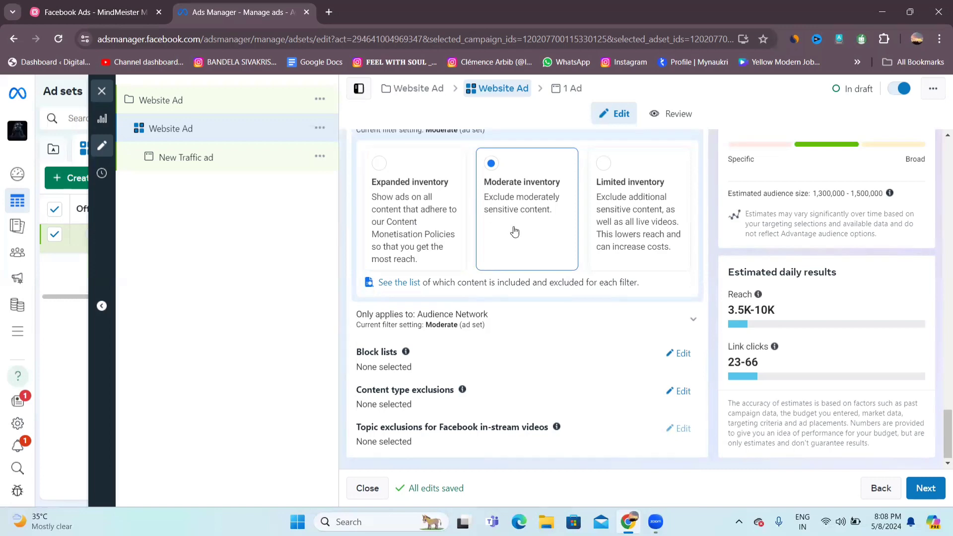
pyautogui.scroll(1, 514, 231)
pyautogui.scroll(1, 514, 231)
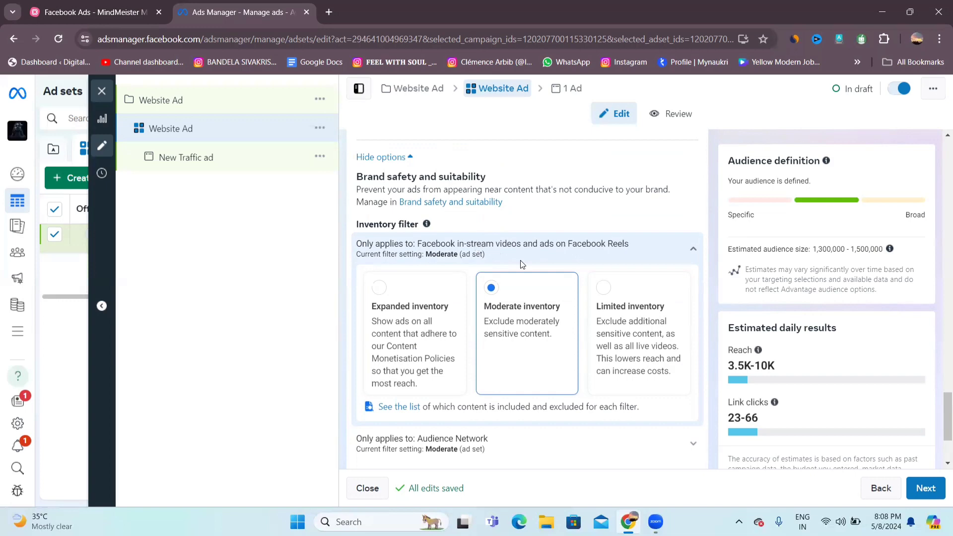
pyautogui.scroll(-3, 521, 263)
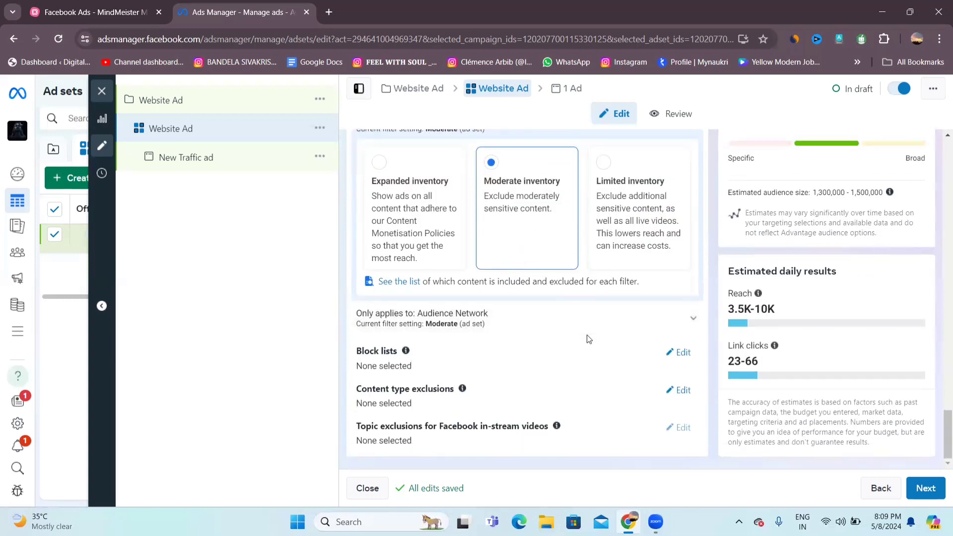
pyautogui.scroll(1, 585, 328)
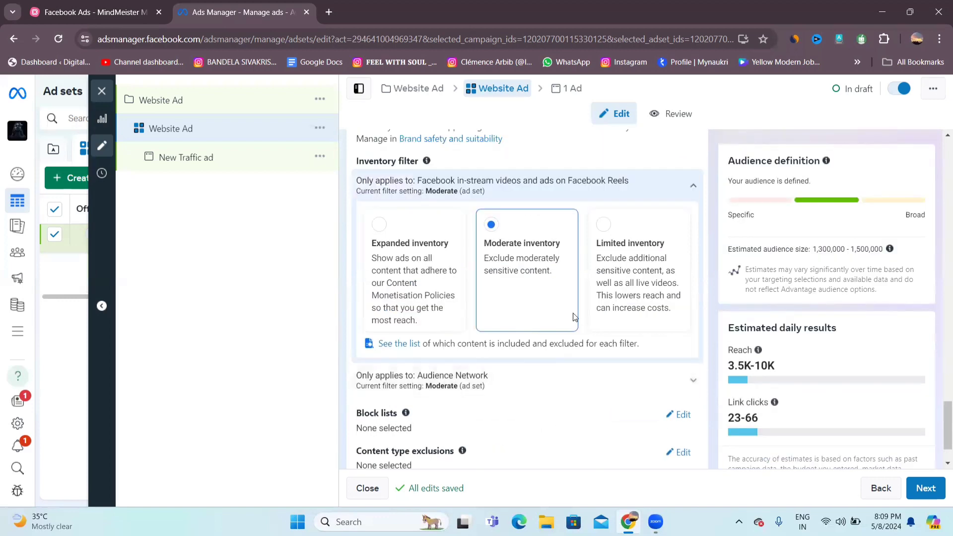
pyautogui.scroll(2, 595, 278)
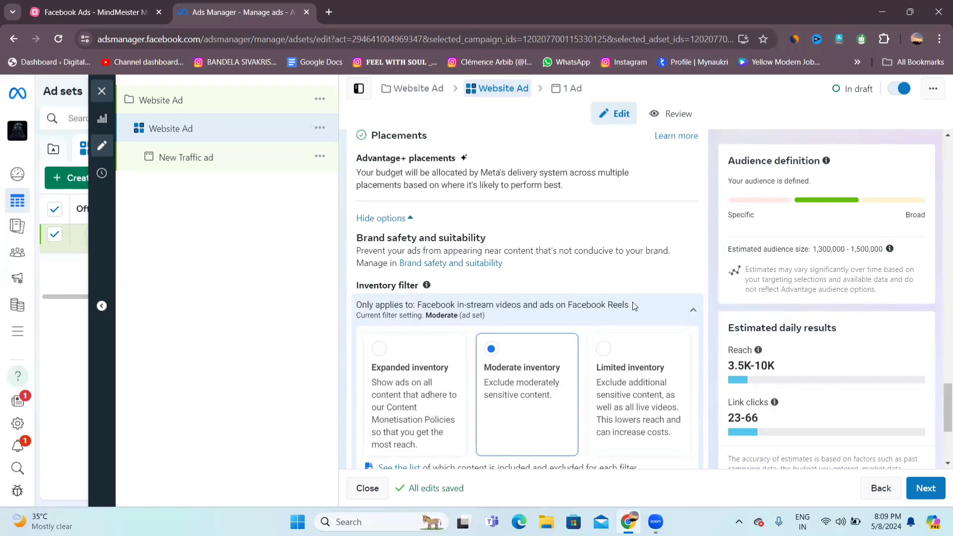
pyautogui.scroll(1, 487, 294)
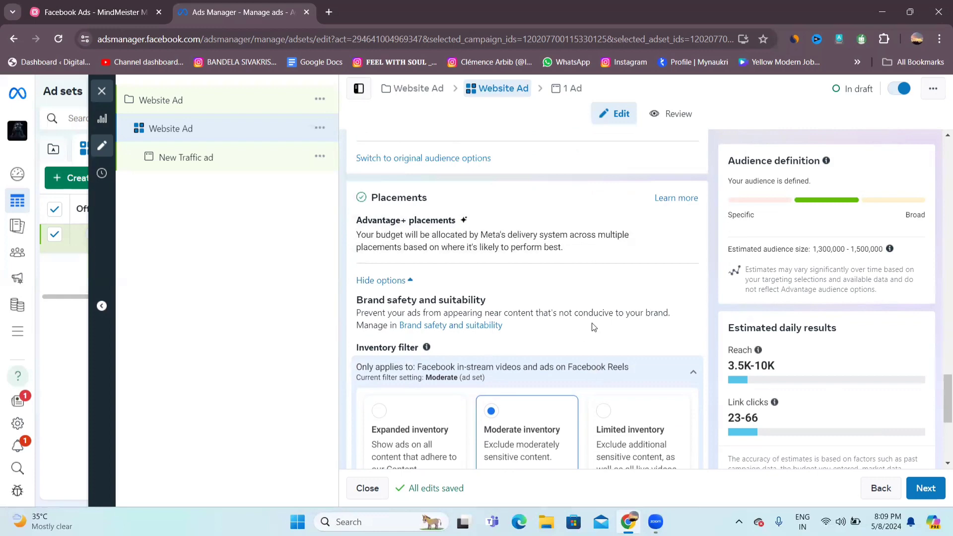
pyautogui.scroll(4, 594, 328)
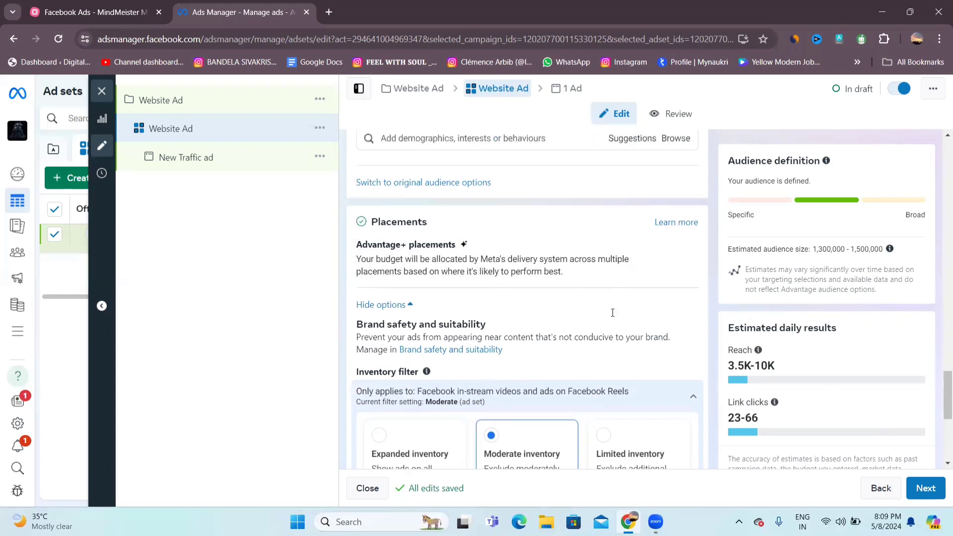
pyautogui.click(919, 487)
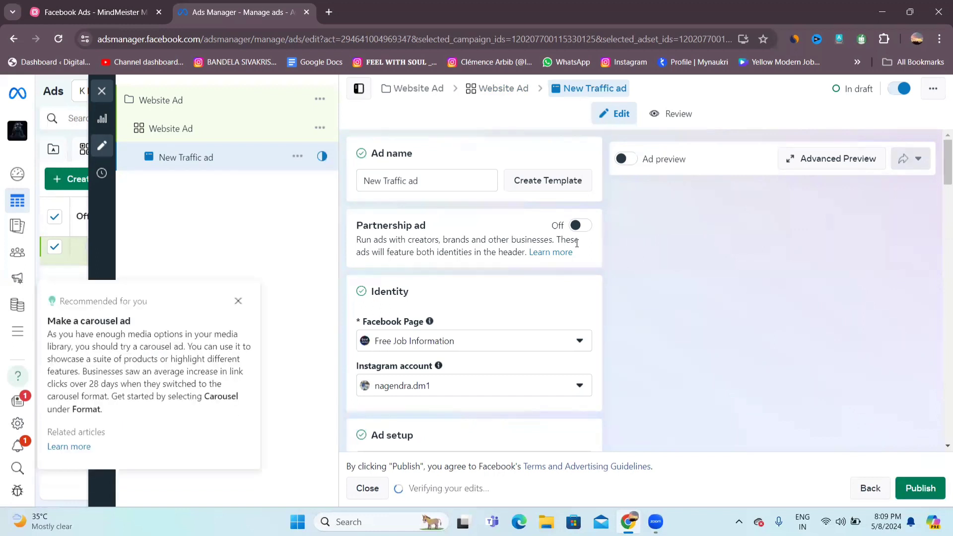
pyautogui.click(239, 301)
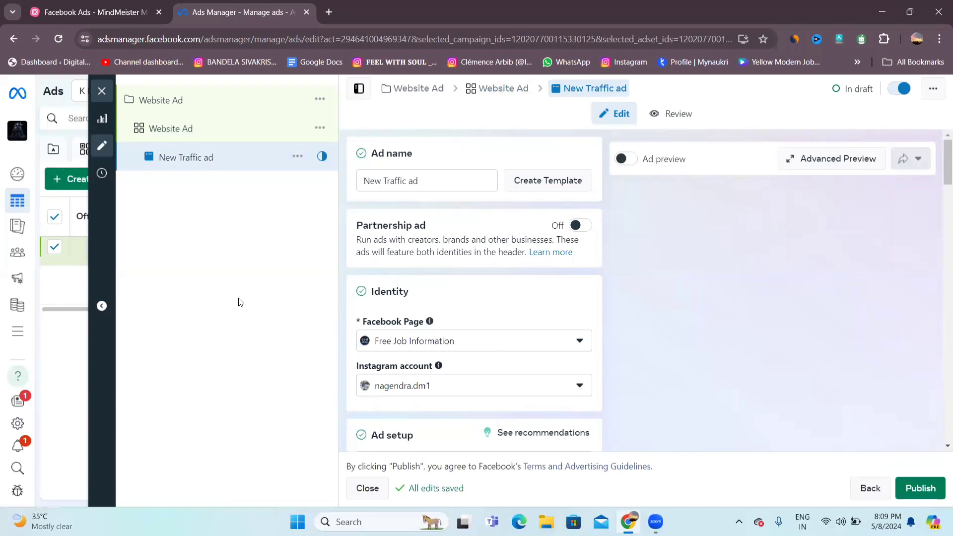
pyautogui.scroll(-3, 515, 313)
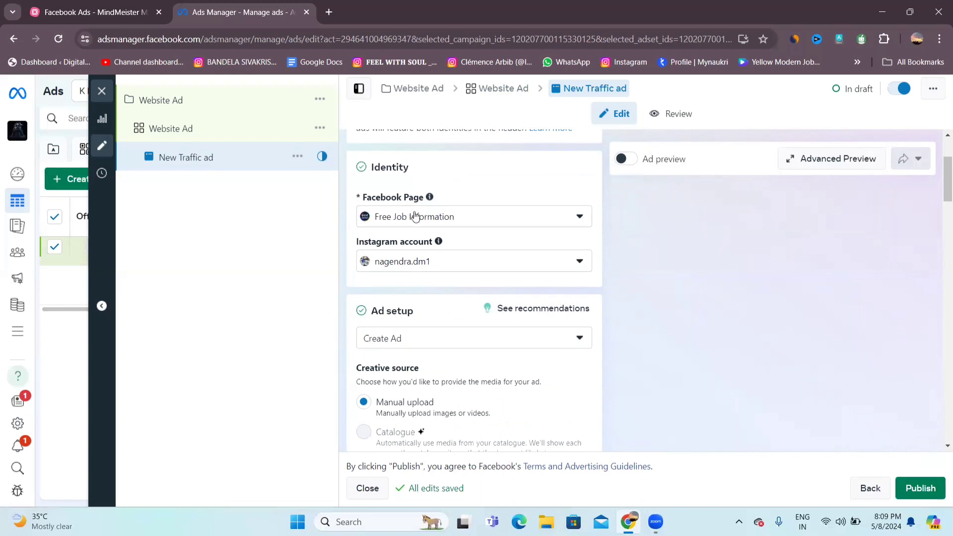
pyautogui.scroll(-2, 434, 263)
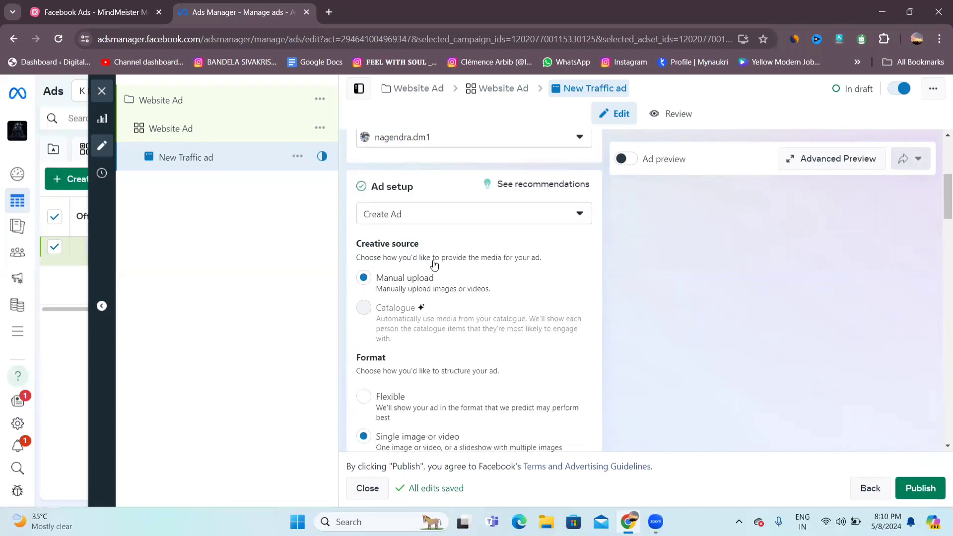
pyautogui.scroll(-1, 434, 259)
pyautogui.click(434, 156)
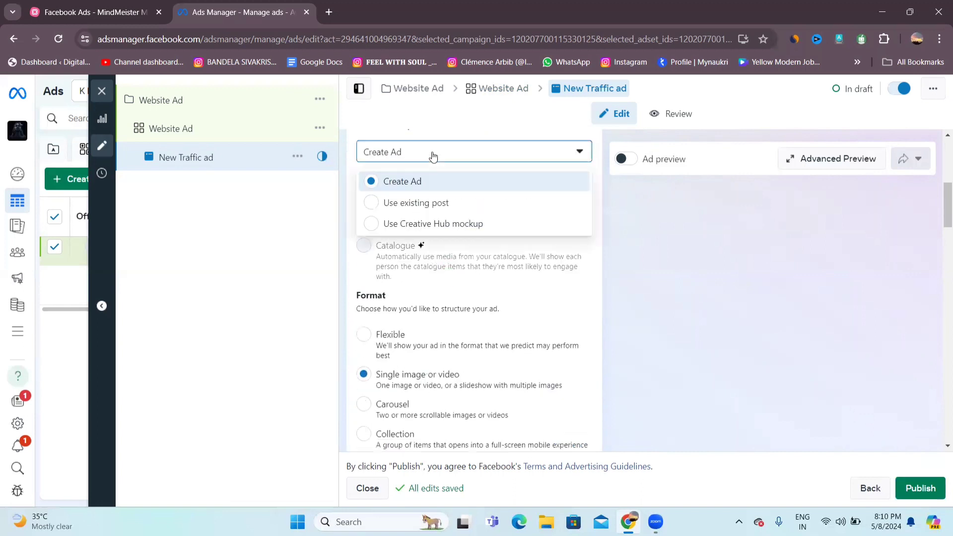
pyautogui.click(434, 155)
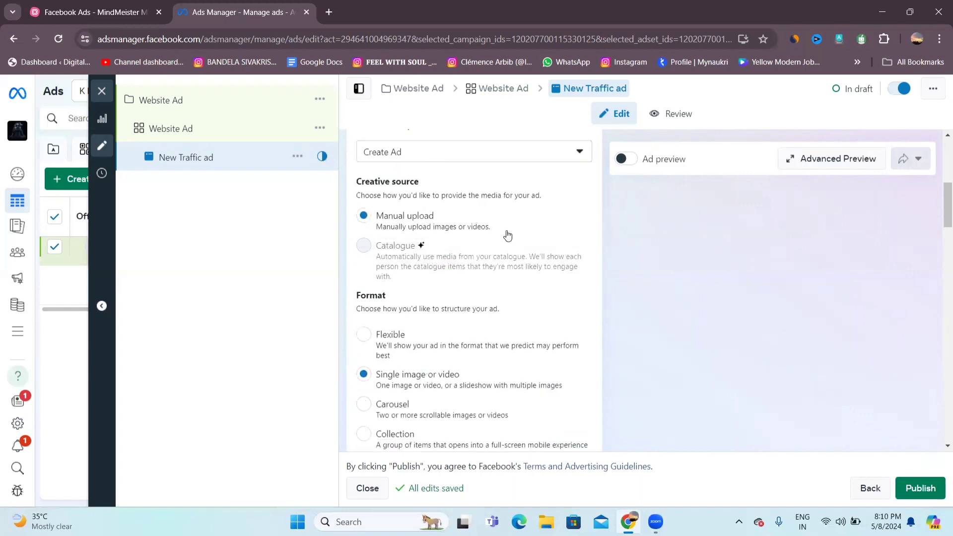
pyautogui.scroll(-6, 507, 232)
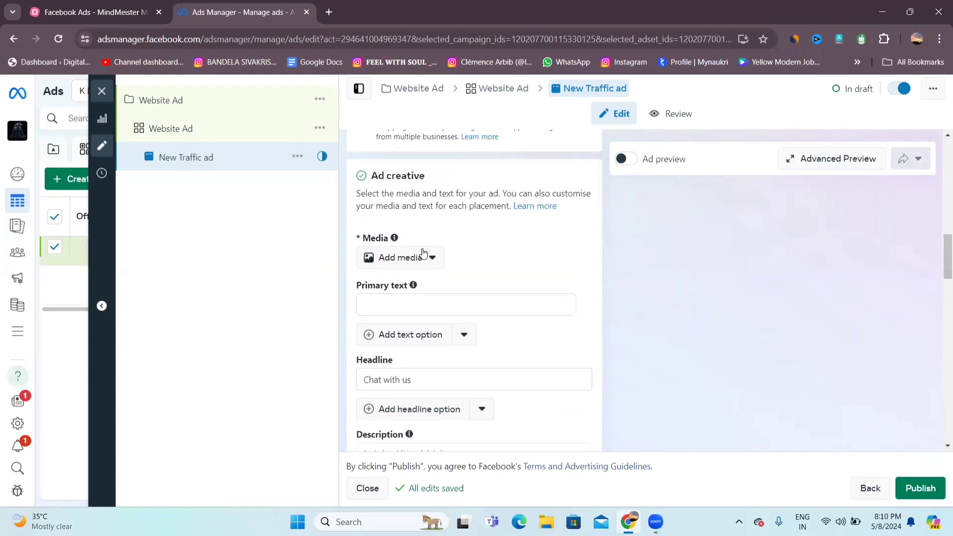
# Choose Add Video under Ad creative to open the video media picker.
pyautogui.click(392, 263)
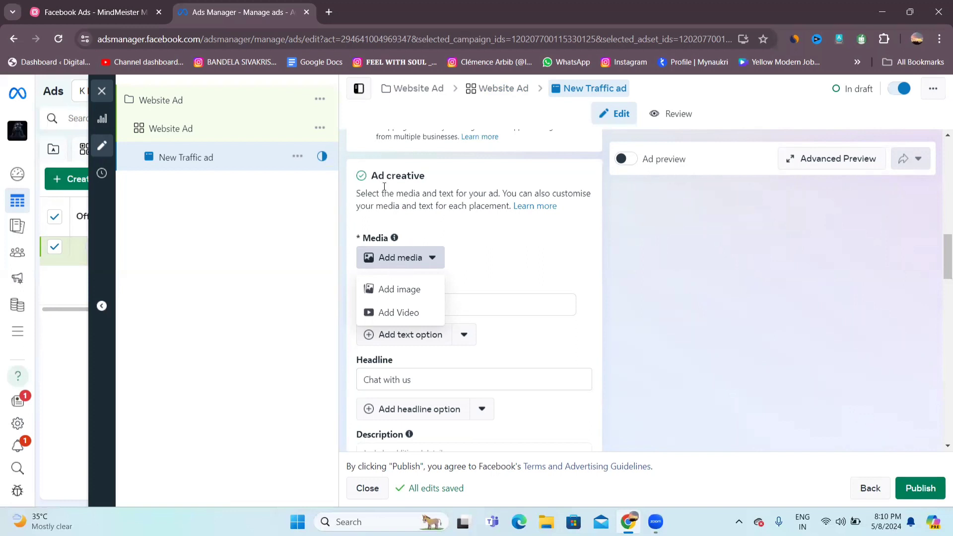
pyautogui.moveTo(435, 176); pyautogui.dragTo(371, 176)
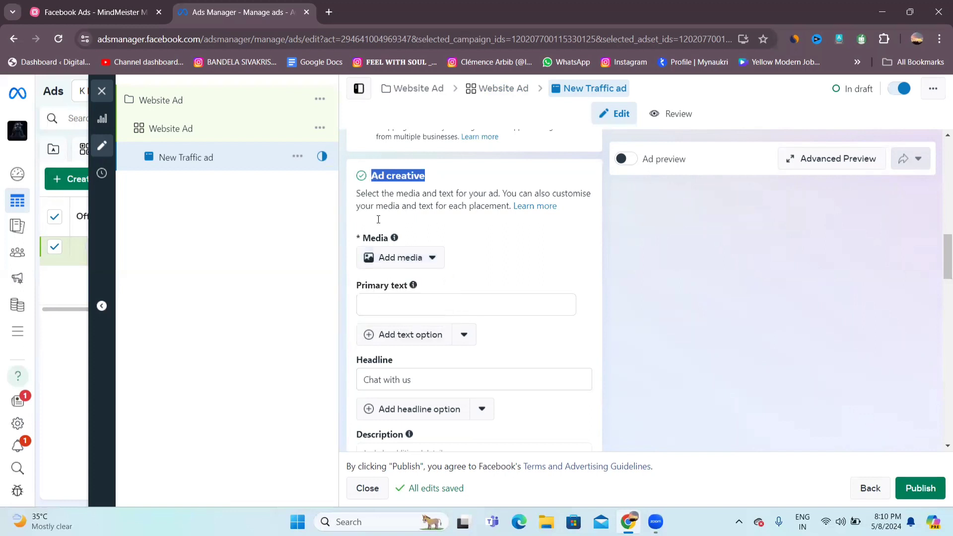
pyautogui.click(399, 262)
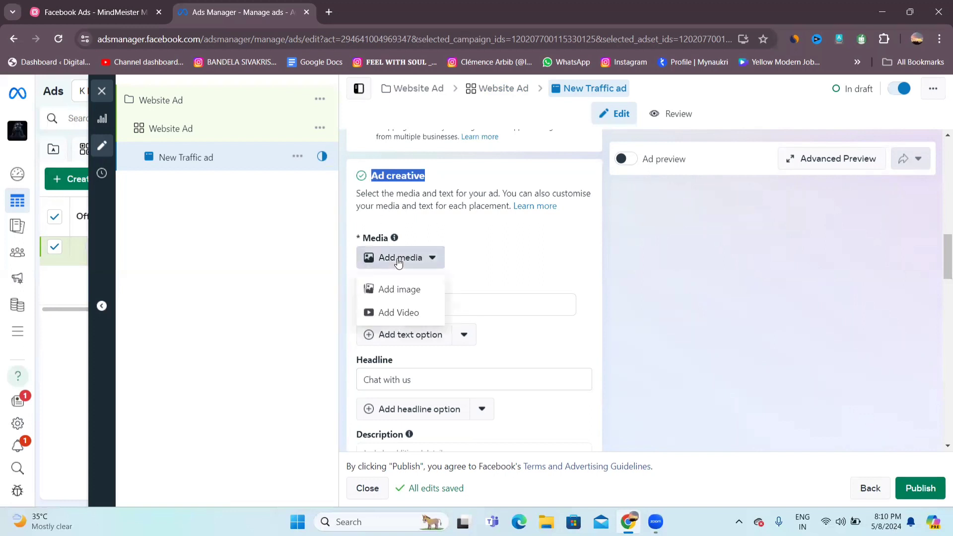
pyautogui.click(408, 312)
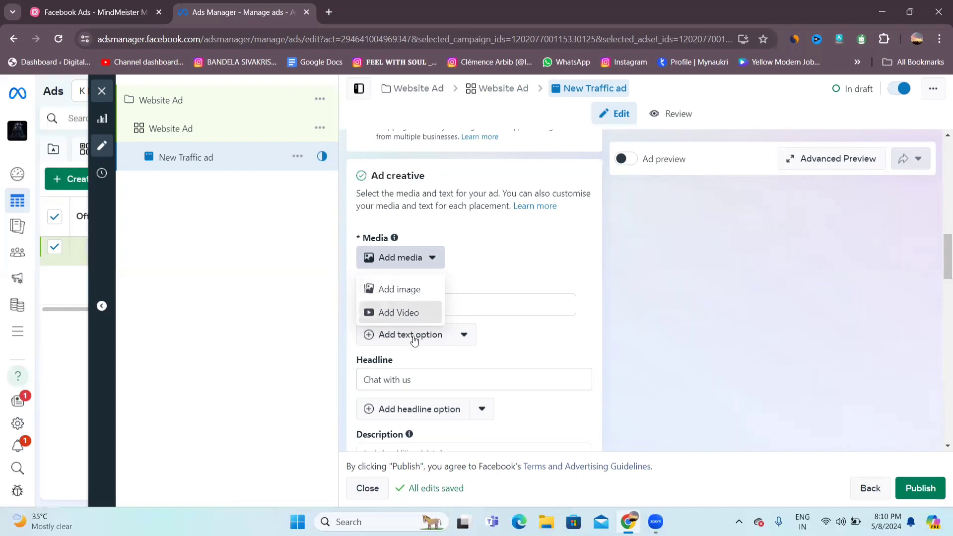
pyautogui.click(397, 312)
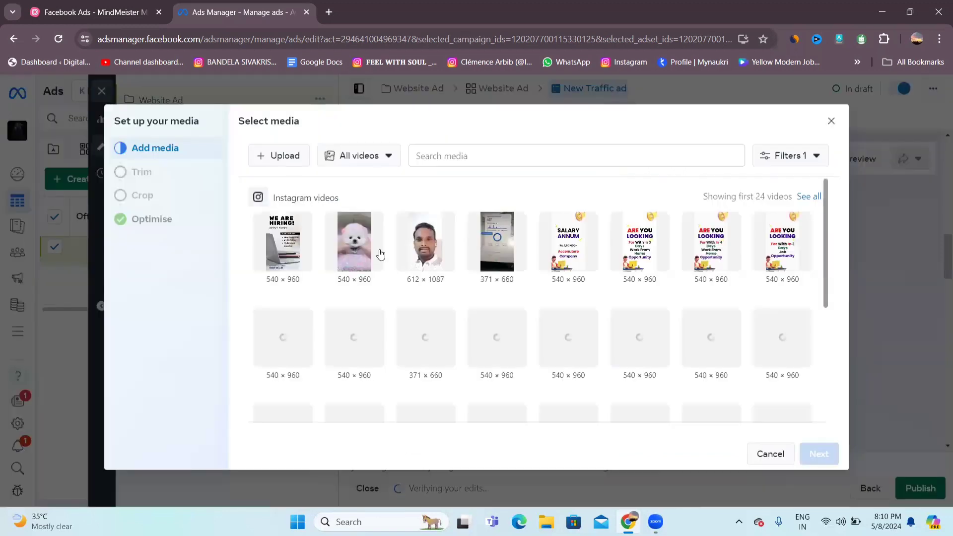
# Select the 612 × 1087 Instagram video and pass through trimming and cropping unchanged.
pyautogui.click(429, 243)
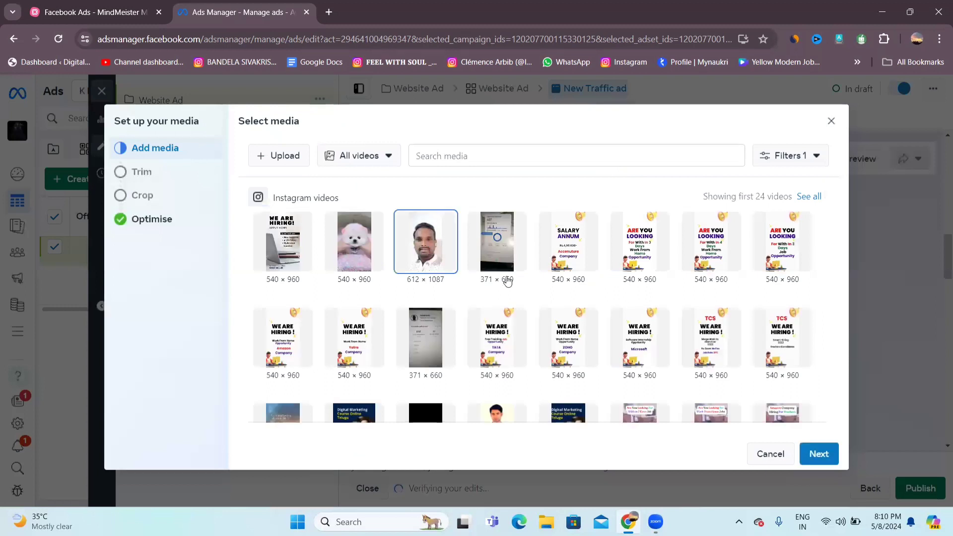
pyautogui.click(824, 454)
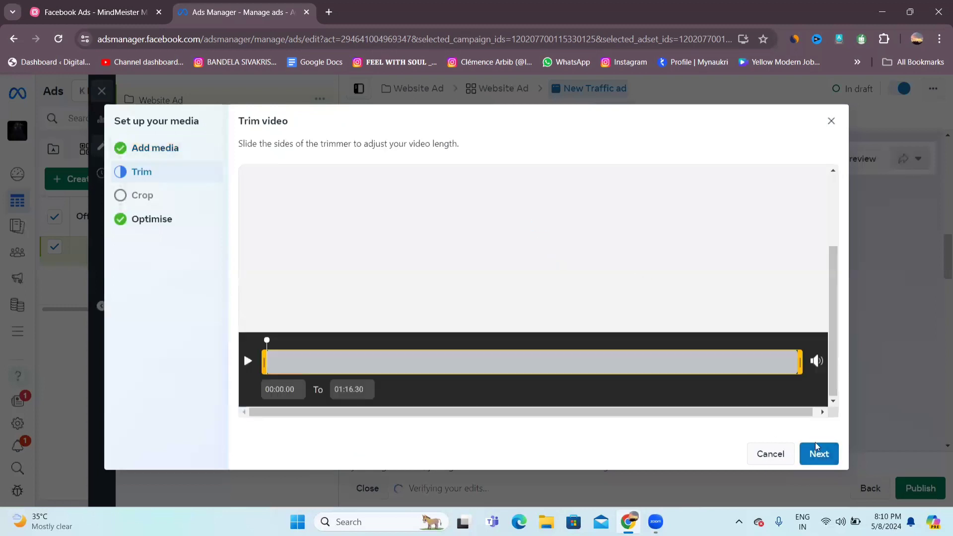
pyautogui.click(817, 449)
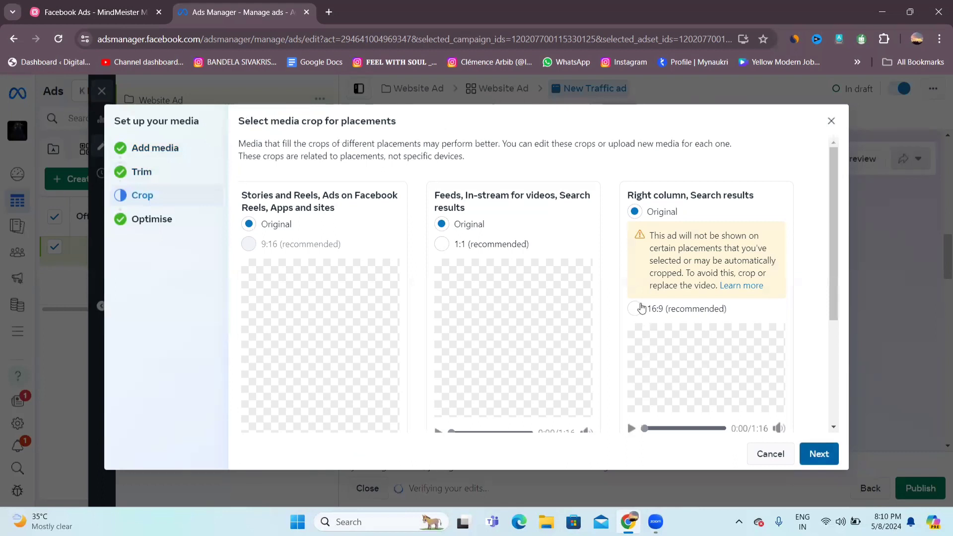
pyautogui.click(815, 455)
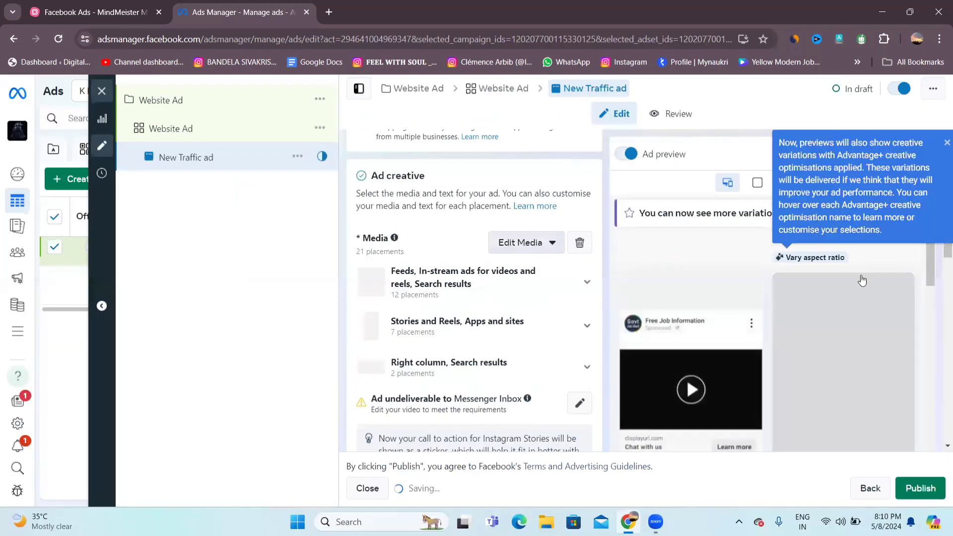
# Dismiss the Advantage+ preview notice and place the cursor in the Primary text field.
pyautogui.scroll(-1, 862, 280)
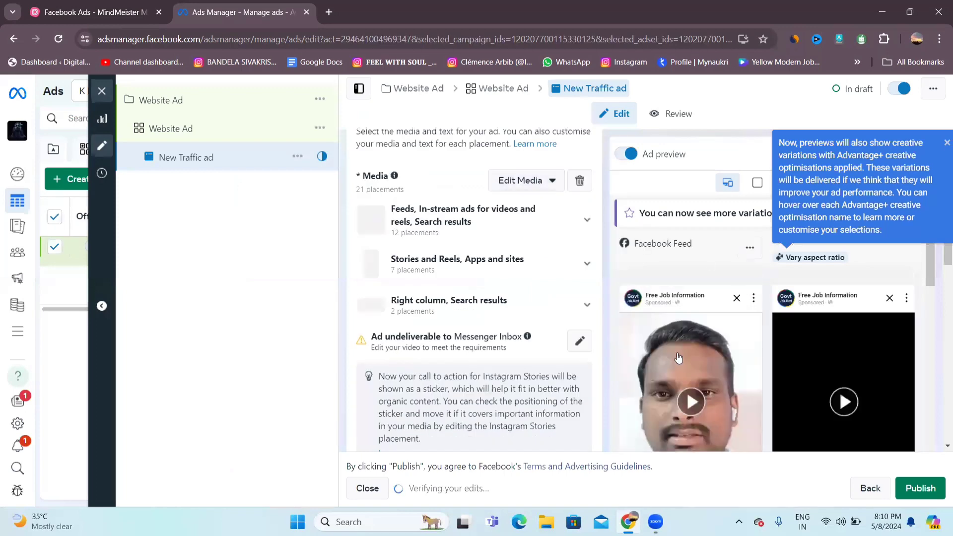
pyautogui.scroll(-1, 713, 228)
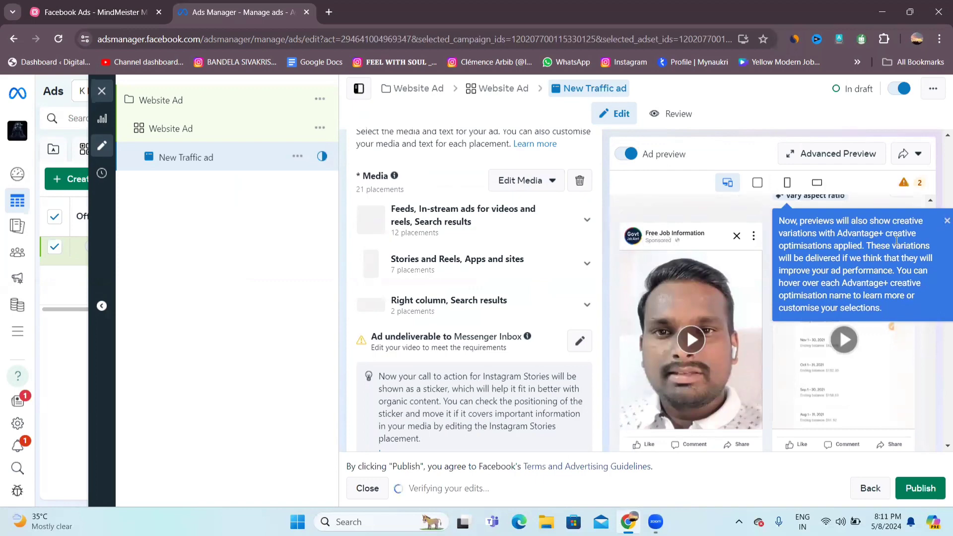
pyautogui.click(947, 221)
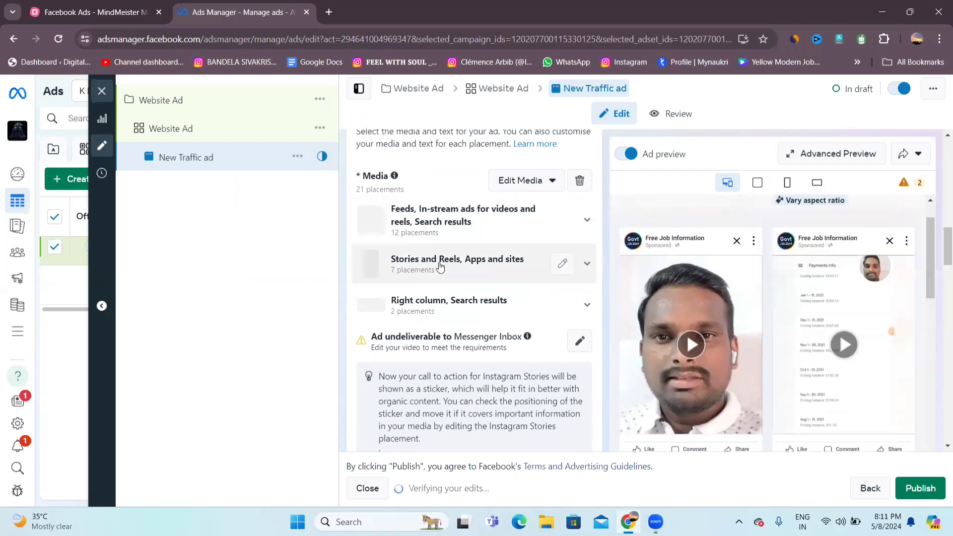
pyautogui.scroll(-5, 440, 267)
pyautogui.click(421, 253)
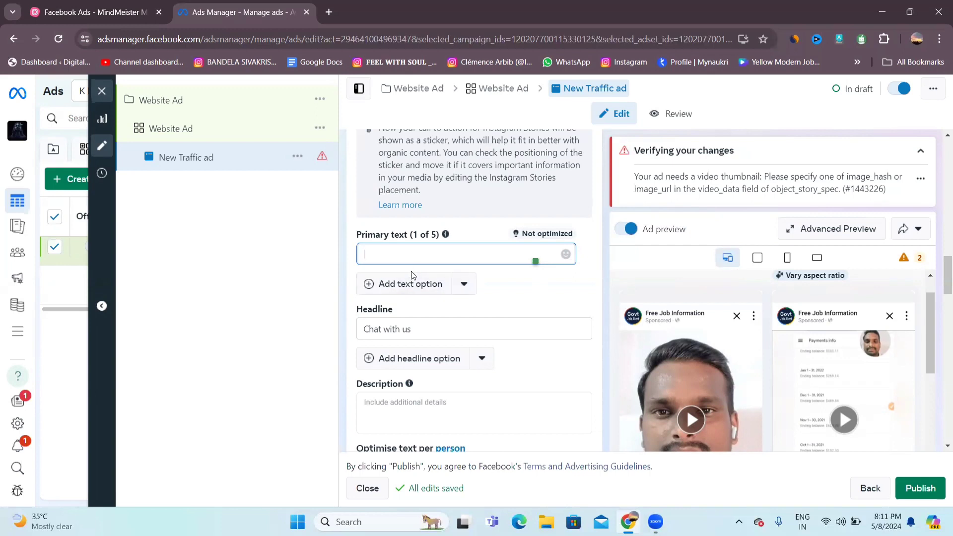
# Enter 'Website Visitors' as primary text and add a second headline option under 'Chat with us'.
pyautogui.write('Website Visitors')
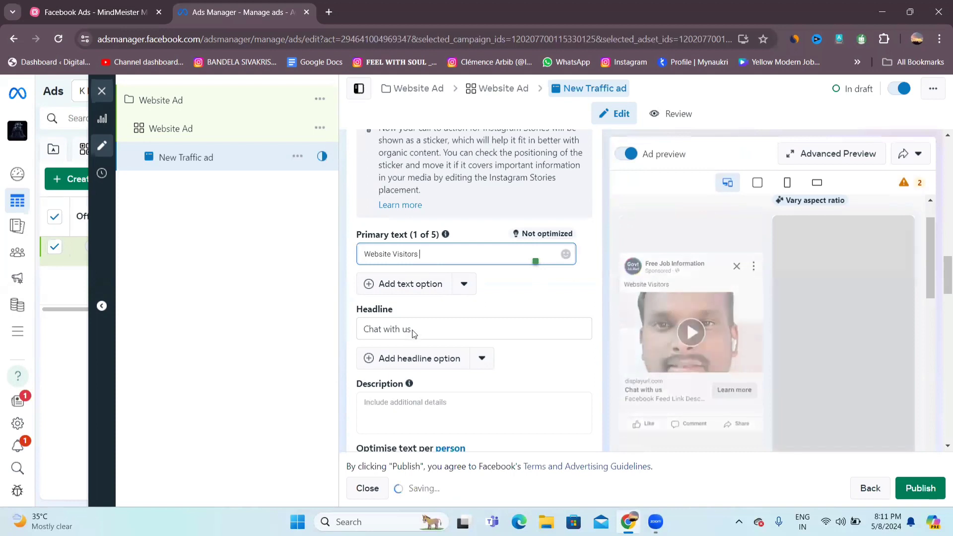
pyautogui.scroll(-1, 397, 308)
pyautogui.click(418, 268)
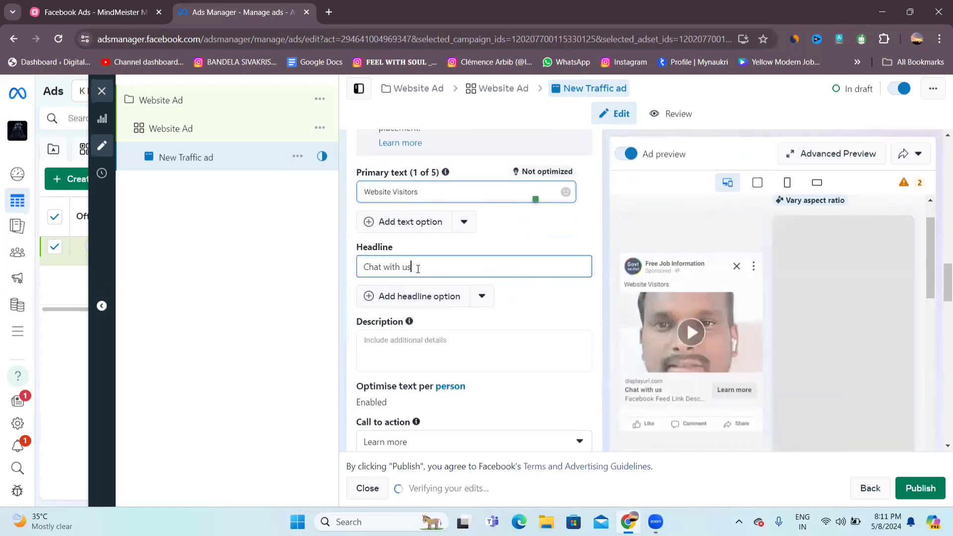
pyautogui.click(520, 278)
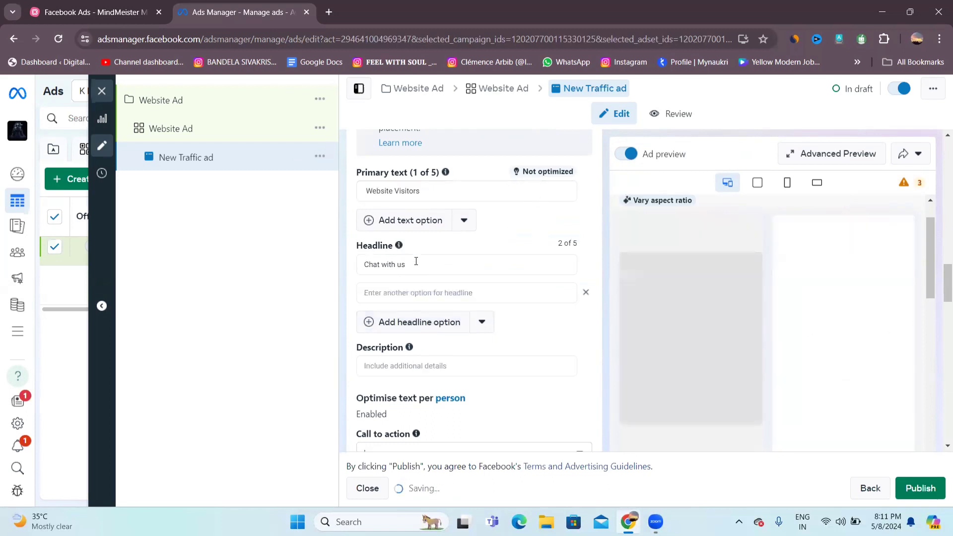
pyautogui.click(416, 262)
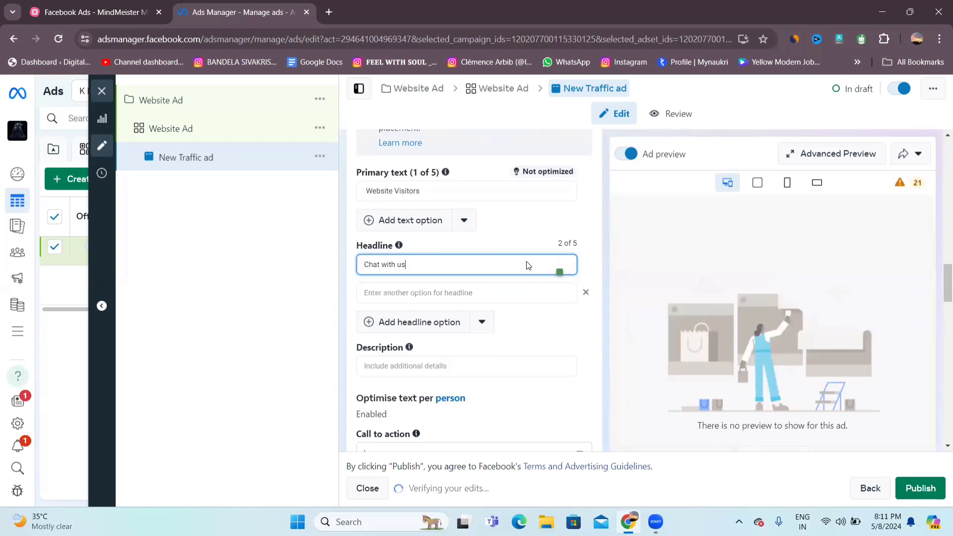
pyautogui.scroll(-4, 529, 266)
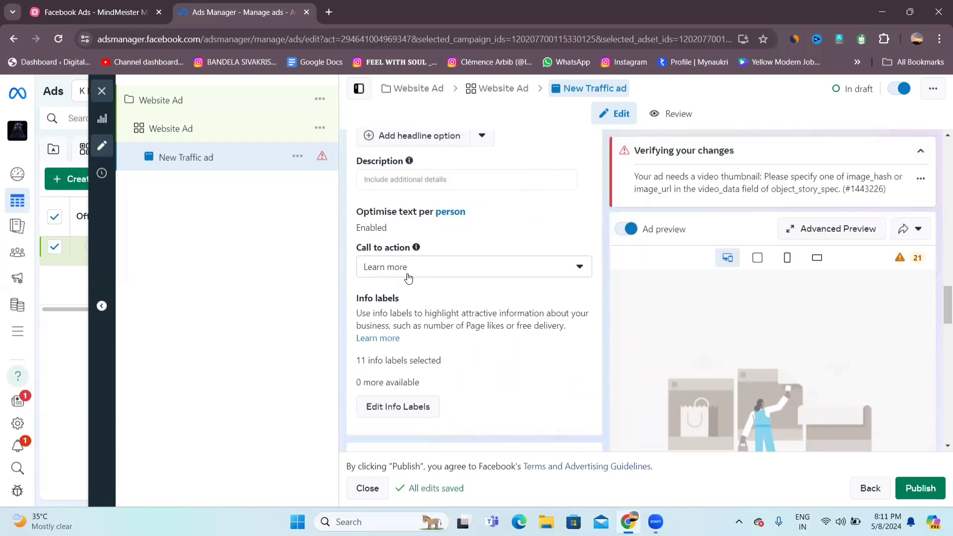
pyautogui.click(408, 277)
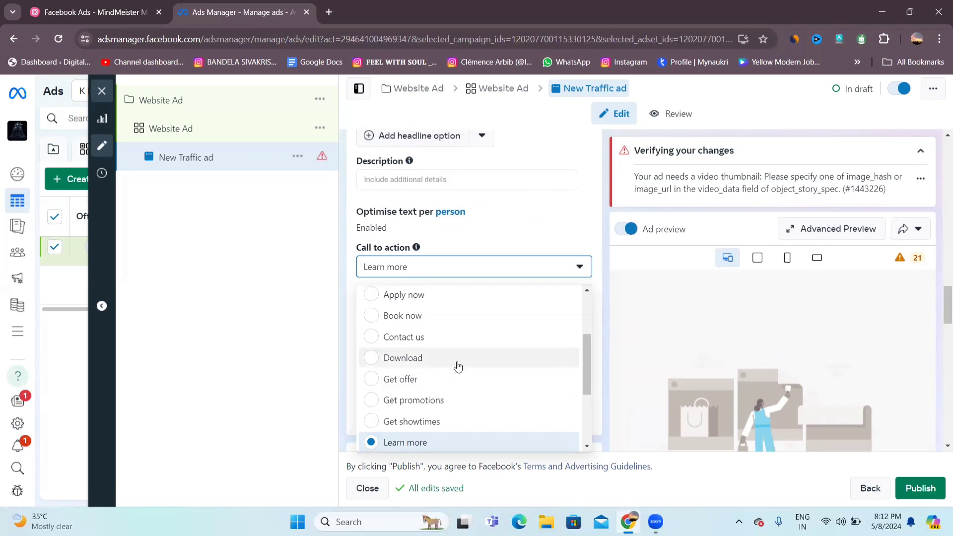
pyautogui.scroll(-3, 456, 366)
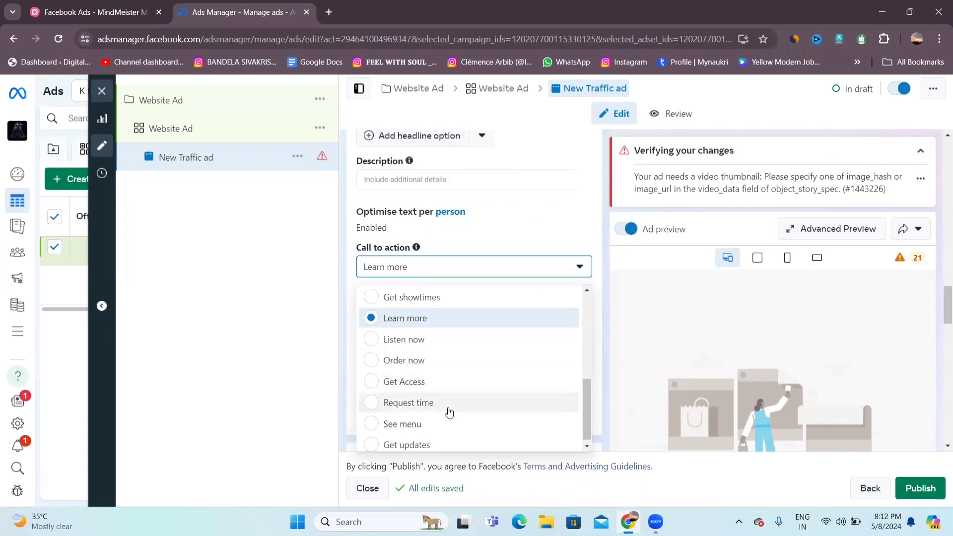
pyautogui.scroll(-1, 449, 409)
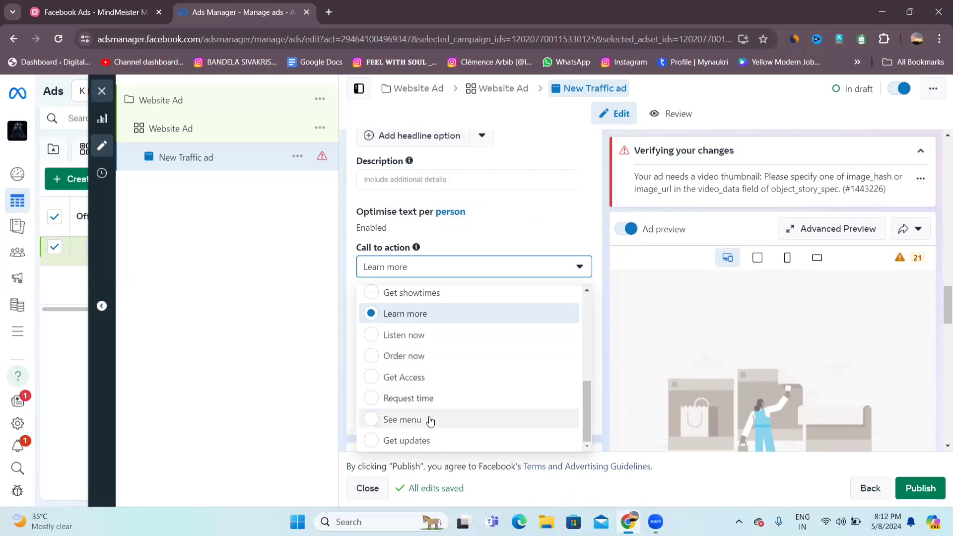
pyautogui.scroll(3, 447, 375)
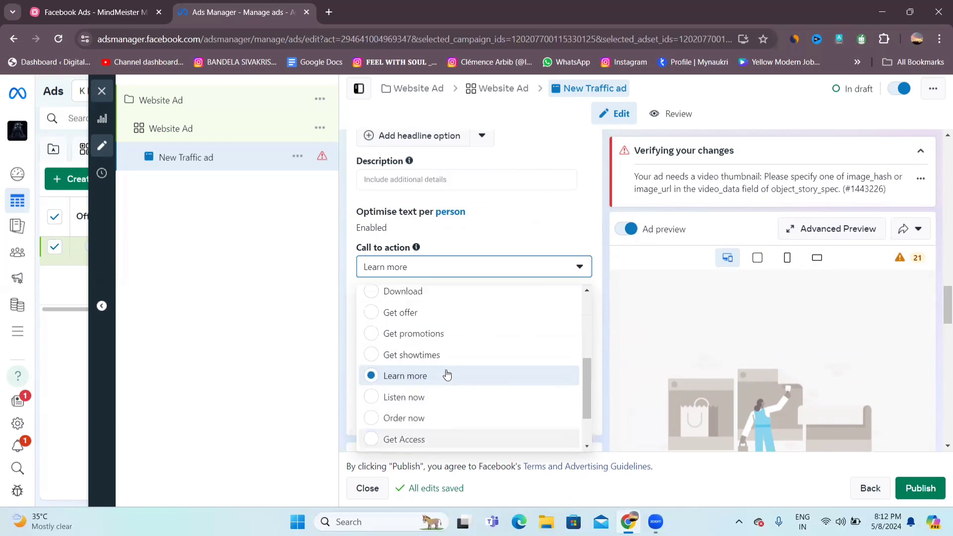
pyautogui.scroll(2, 429, 378)
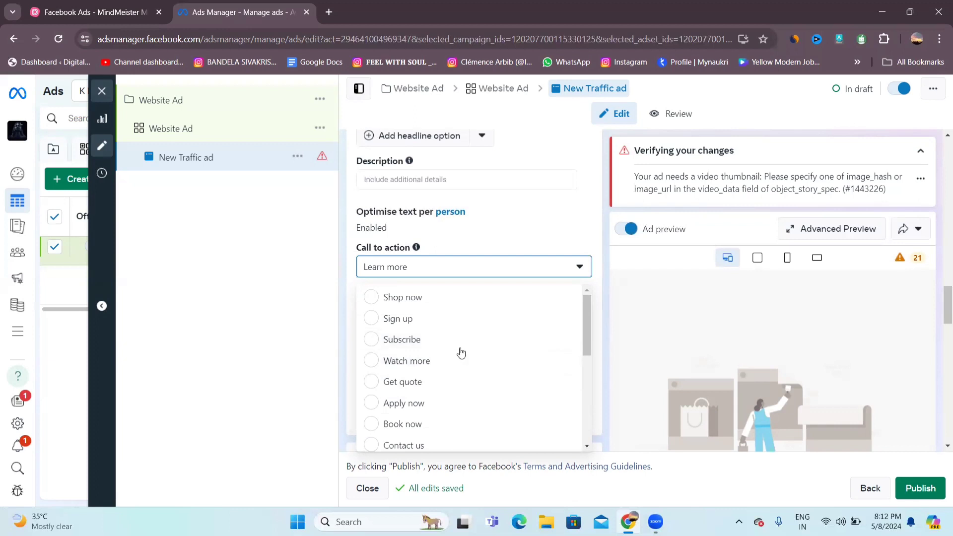
pyautogui.scroll(-1, 537, 333)
pyautogui.scroll(-3, 534, 339)
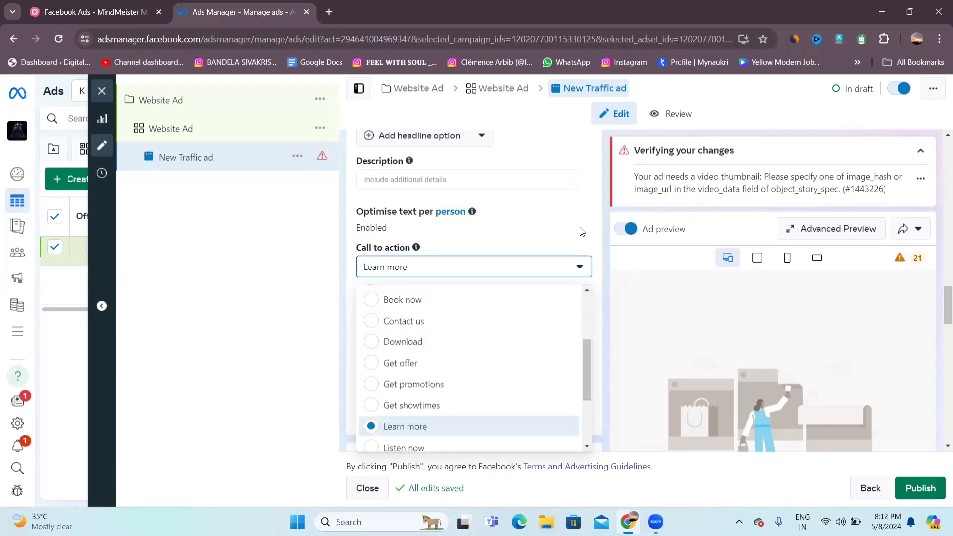
pyautogui.scroll(10, 580, 231)
pyautogui.scroll(5, 581, 232)
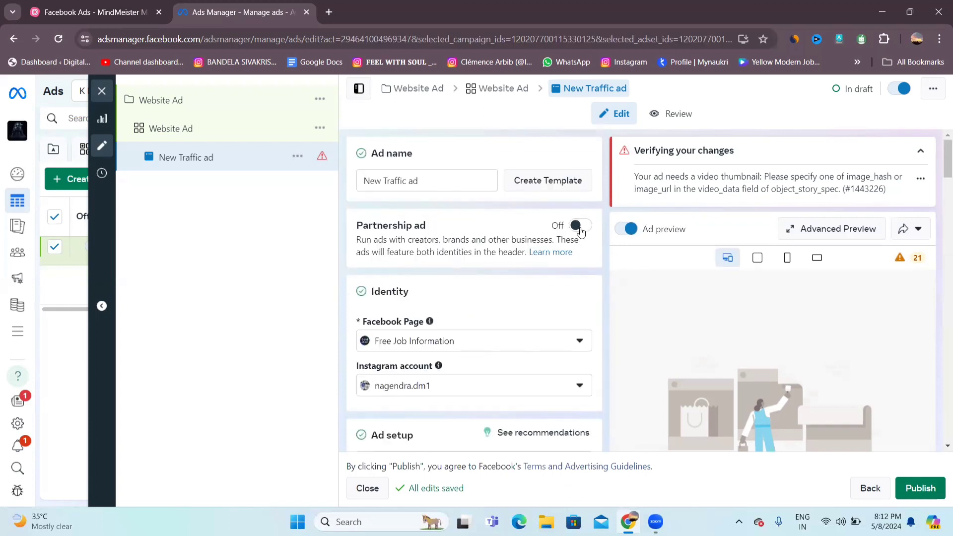
# Open the list of 21 undeliverable placements from the thumbnail error, then return to the Website Ad ad set.
pyautogui.click(919, 182)
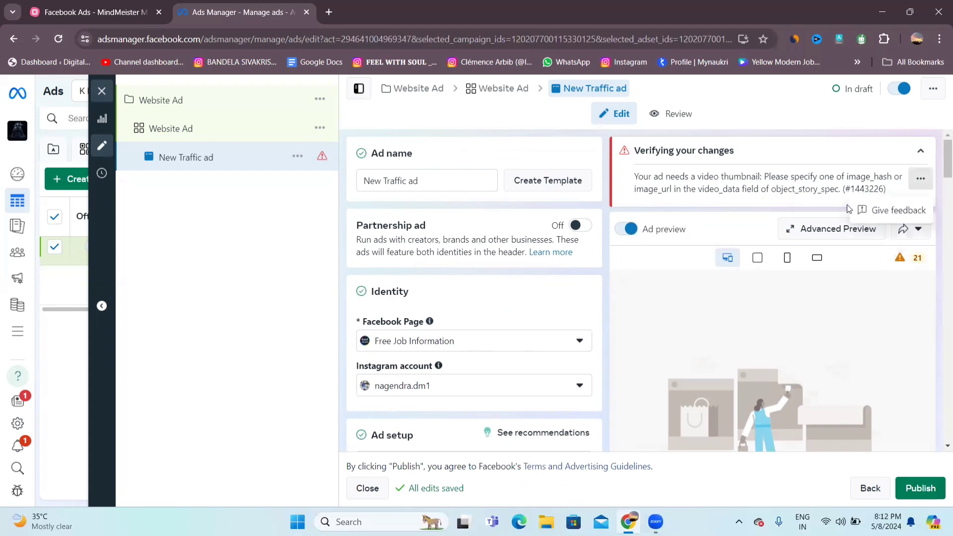
pyautogui.click(913, 258)
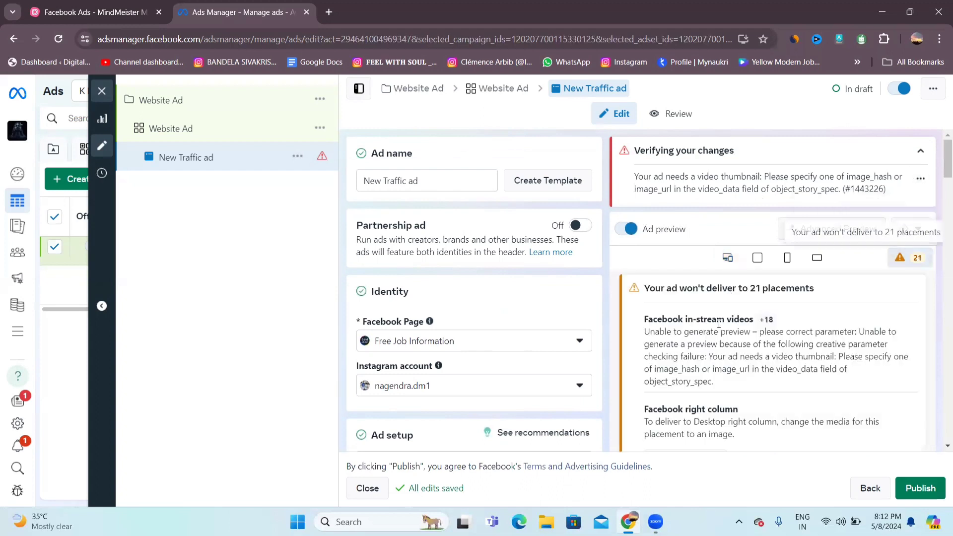
pyautogui.scroll(-3, 755, 313)
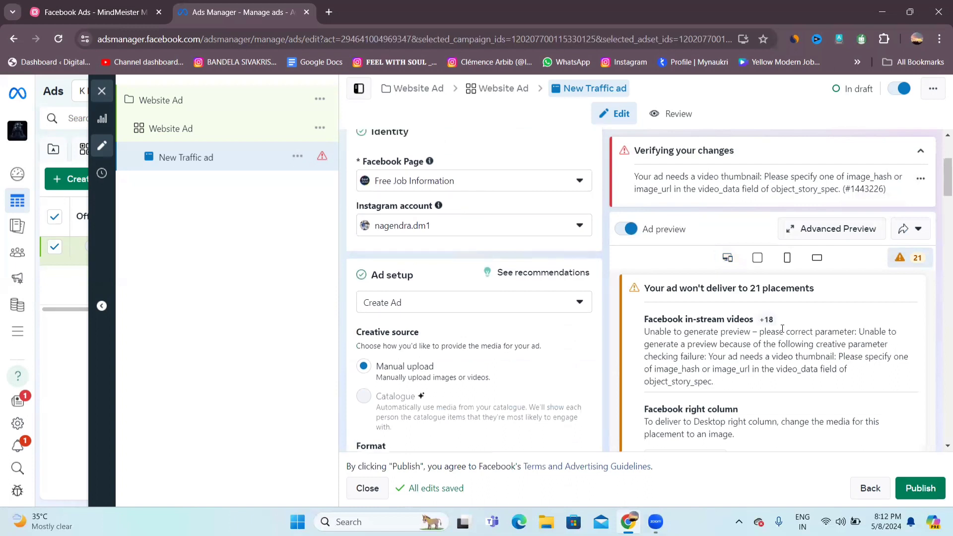
pyautogui.scroll(3, 783, 329)
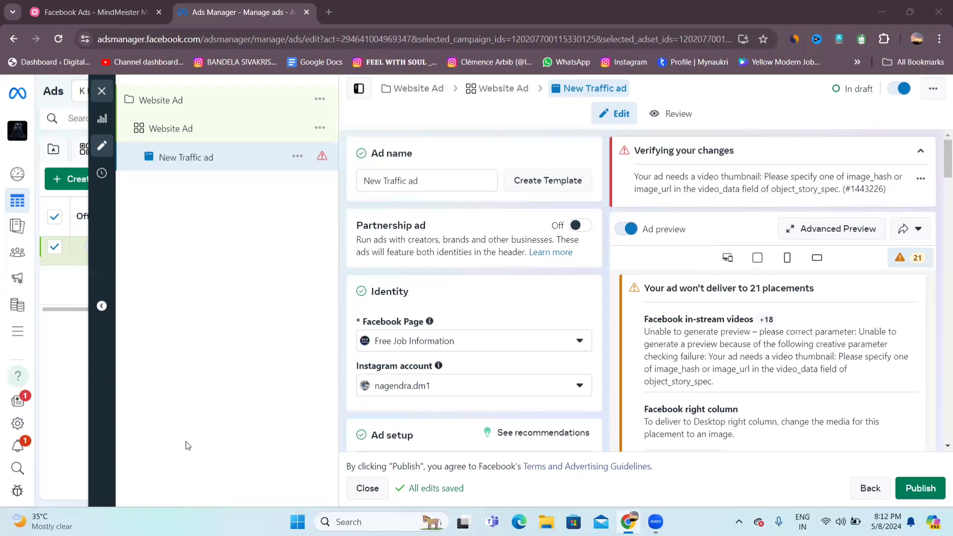
pyautogui.click(871, 491)
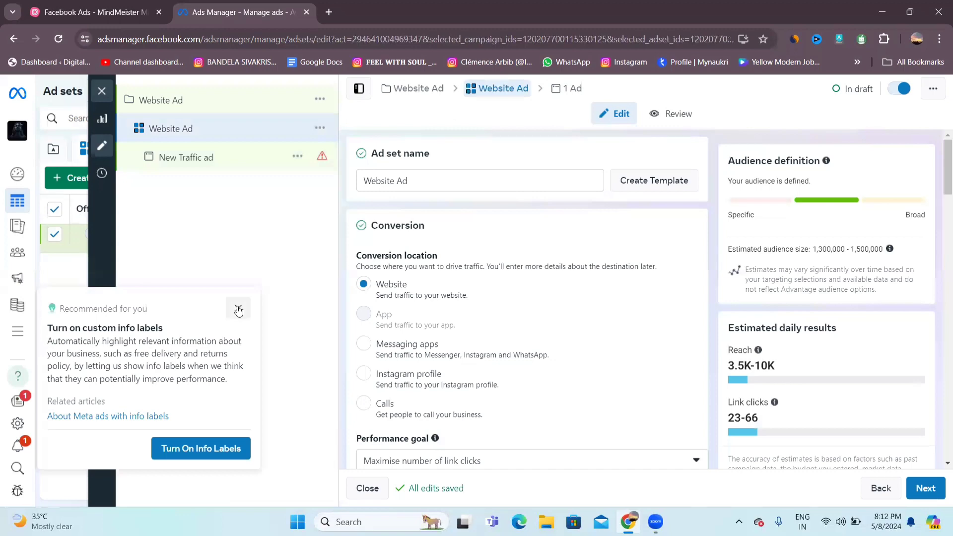
# Dismiss the info-labels recommendation and the past start-date warning.
pyautogui.click(238, 308)
pyautogui.scroll(-15, 500, 280)
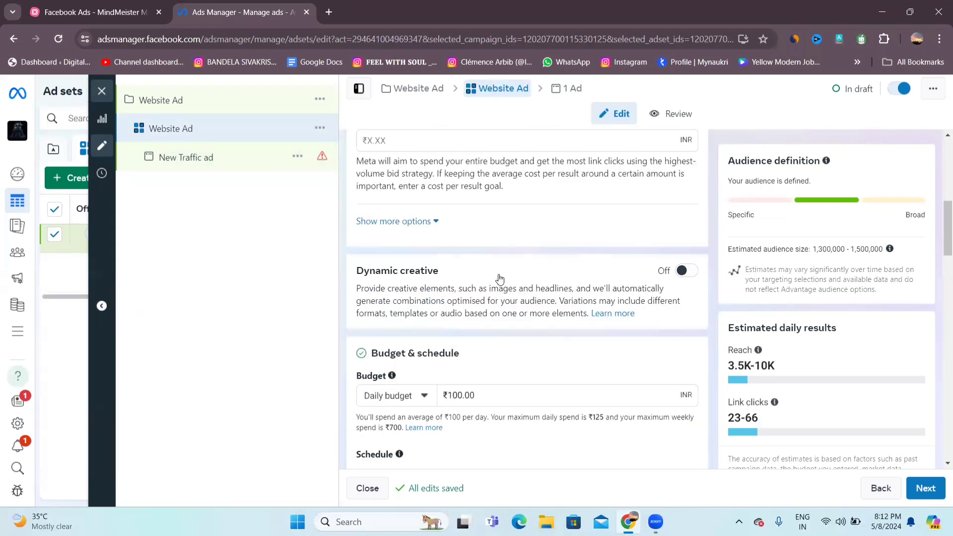
pyautogui.scroll(-3, 500, 280)
pyautogui.scroll(6, 499, 278)
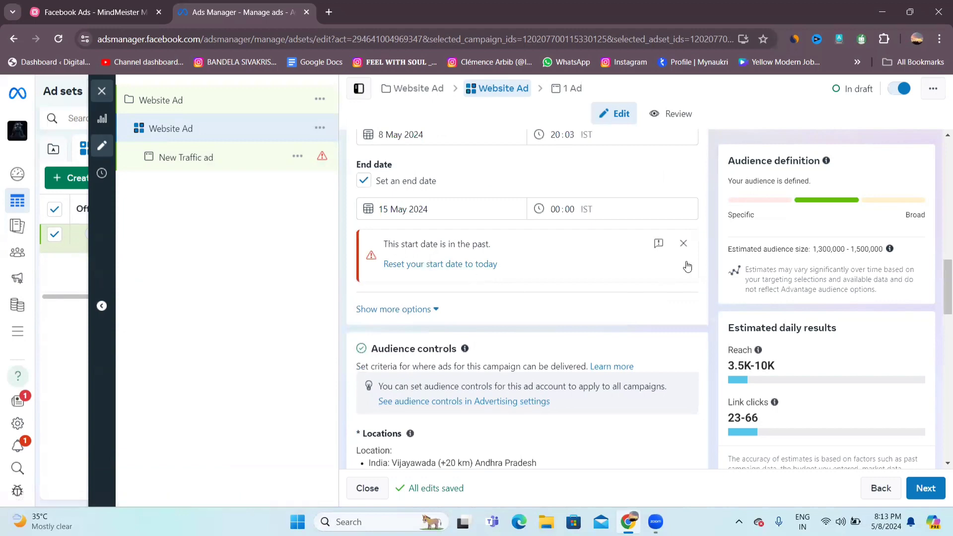
pyautogui.click(685, 246)
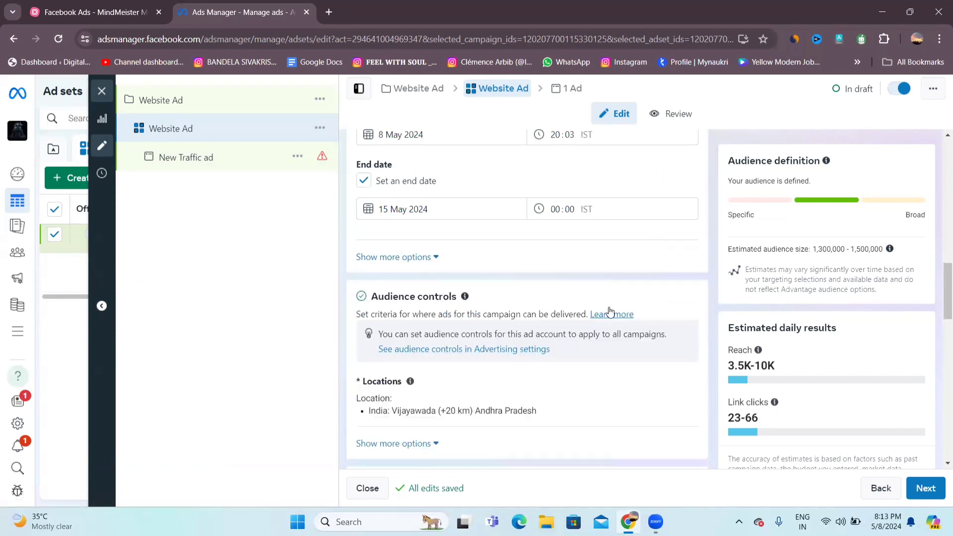
pyautogui.scroll(-10, 610, 318)
# Return to the Website Ad campaign settings and switch the campaign off.
pyautogui.click(876, 486)
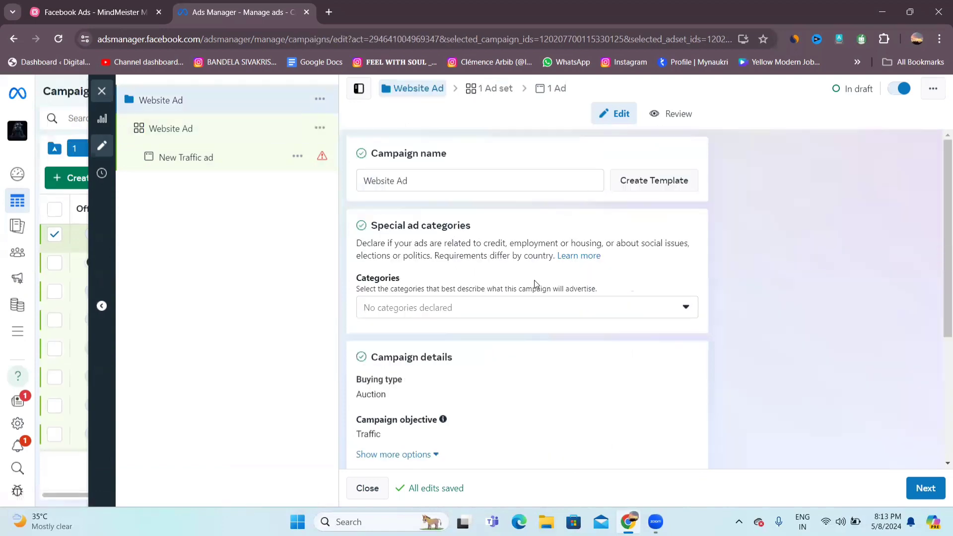
pyautogui.scroll(-4, 535, 284)
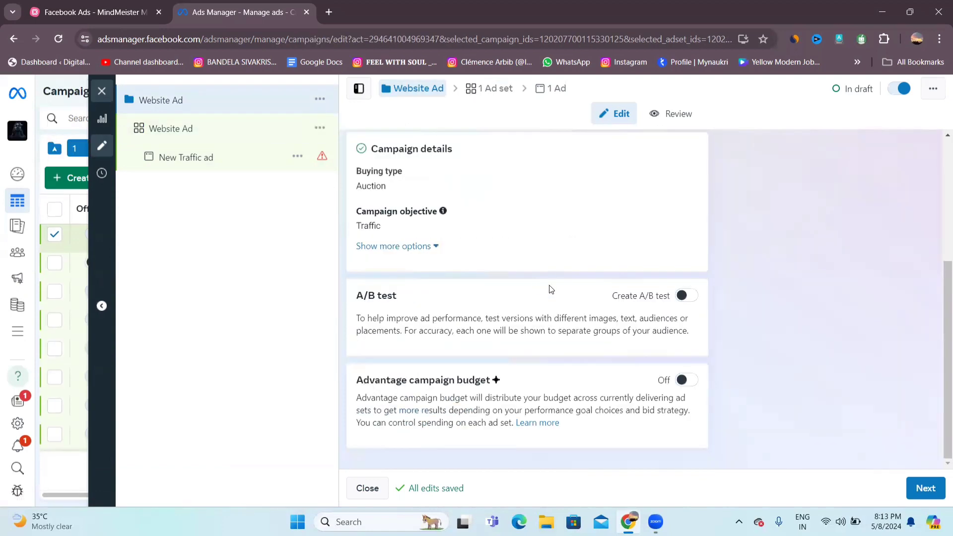
pyautogui.scroll(5, 550, 286)
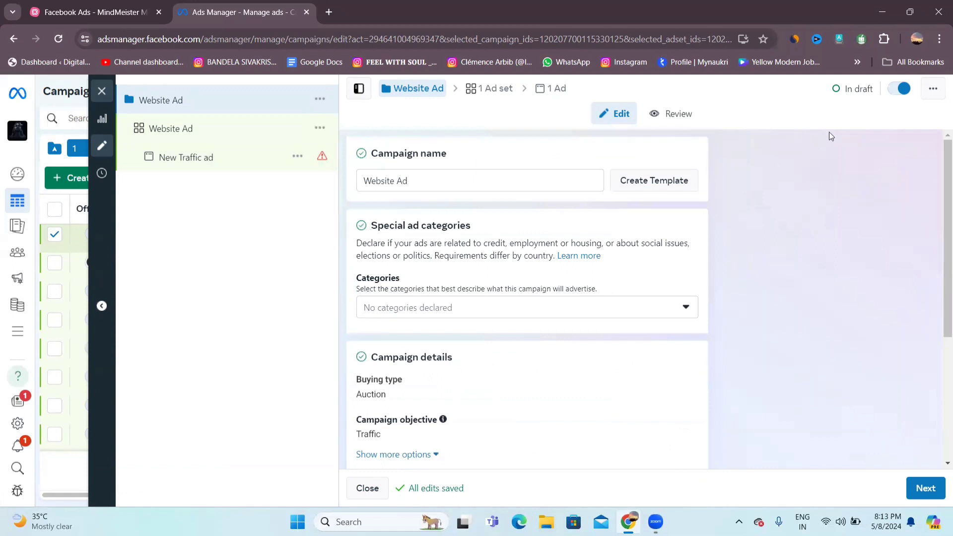
pyautogui.click(904, 92)
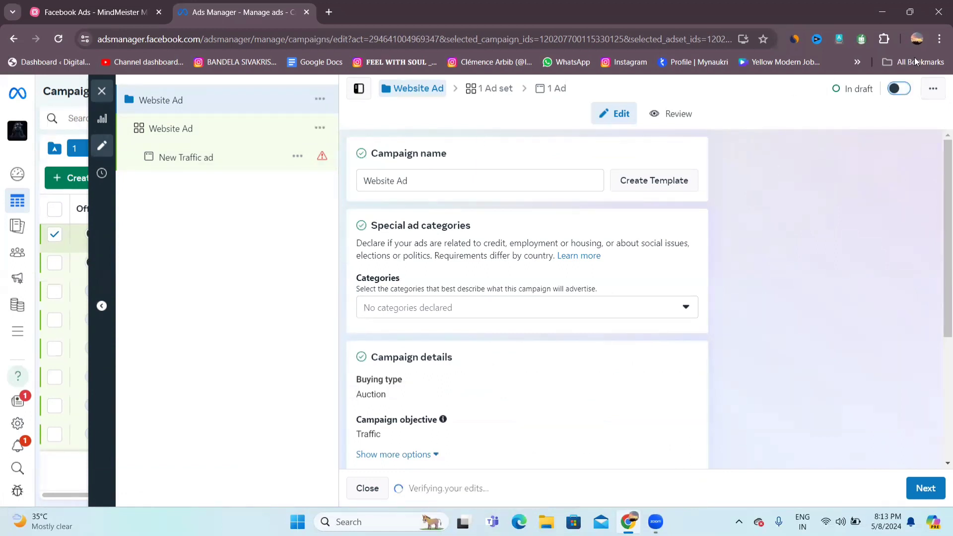
# Close the editor and clear the campaign, ad set and ad selection filters.
pyautogui.click(97, 92)
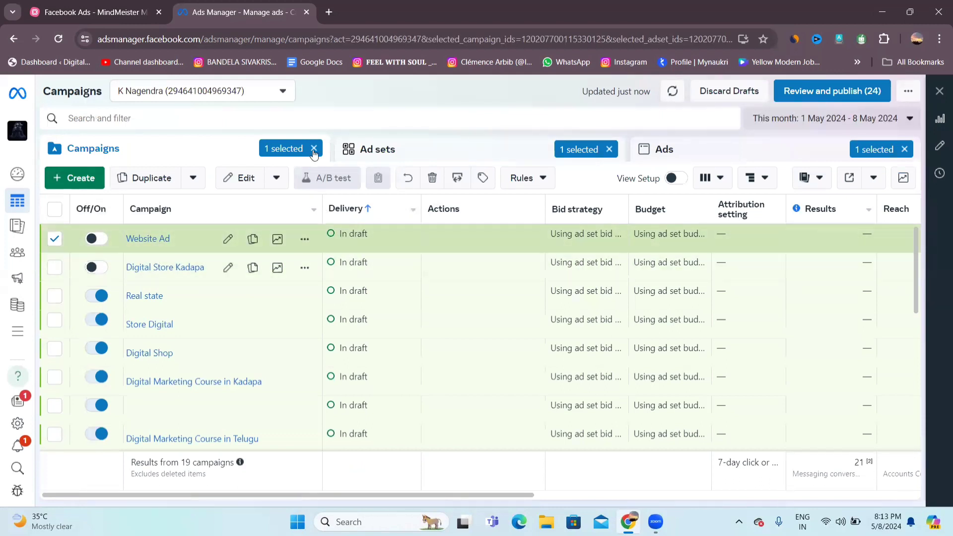
pyautogui.click(314, 149)
pyautogui.click(609, 149)
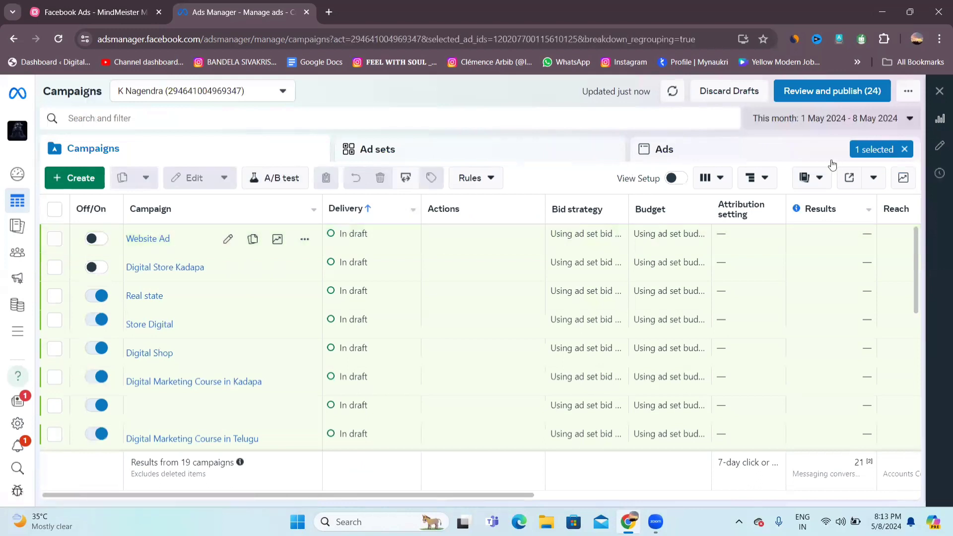
pyautogui.click(905, 151)
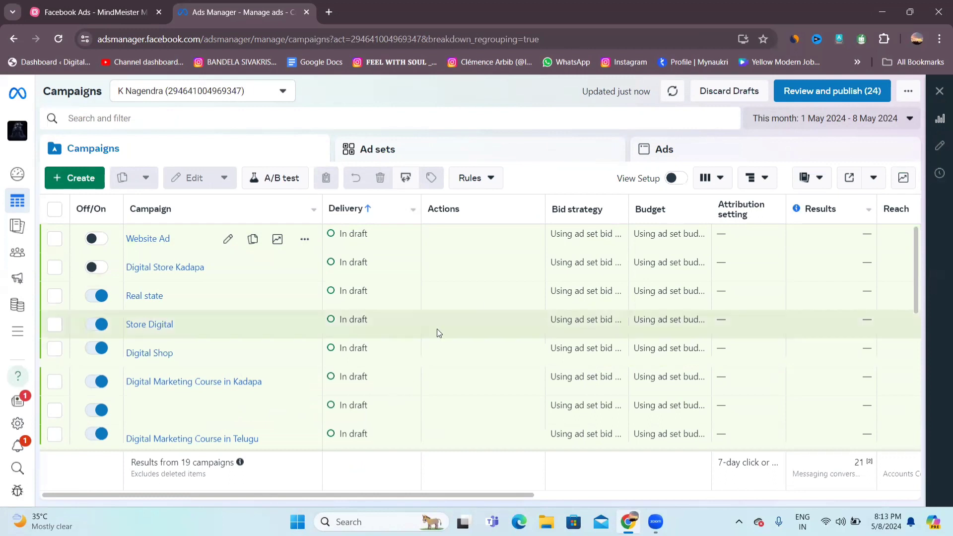
# Open the Website Ad campaign, then its Website Ad ad set, to list the New Traffic ad.
pyautogui.click(542, 149)
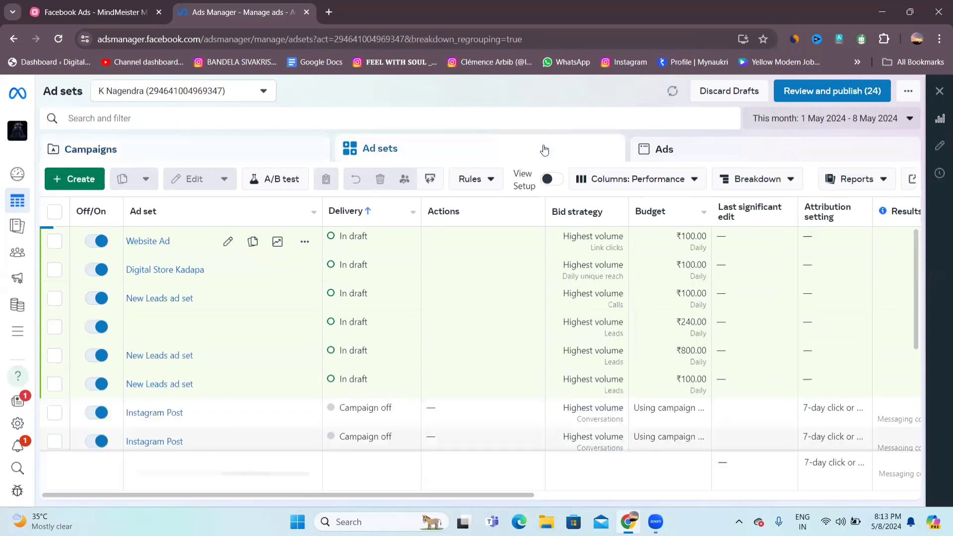
pyautogui.click(204, 149)
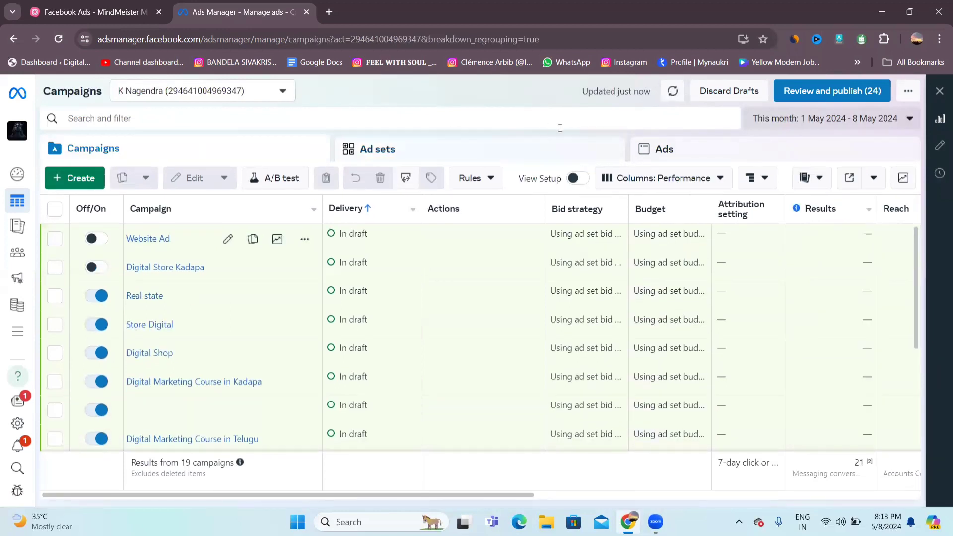
pyautogui.click(148, 239)
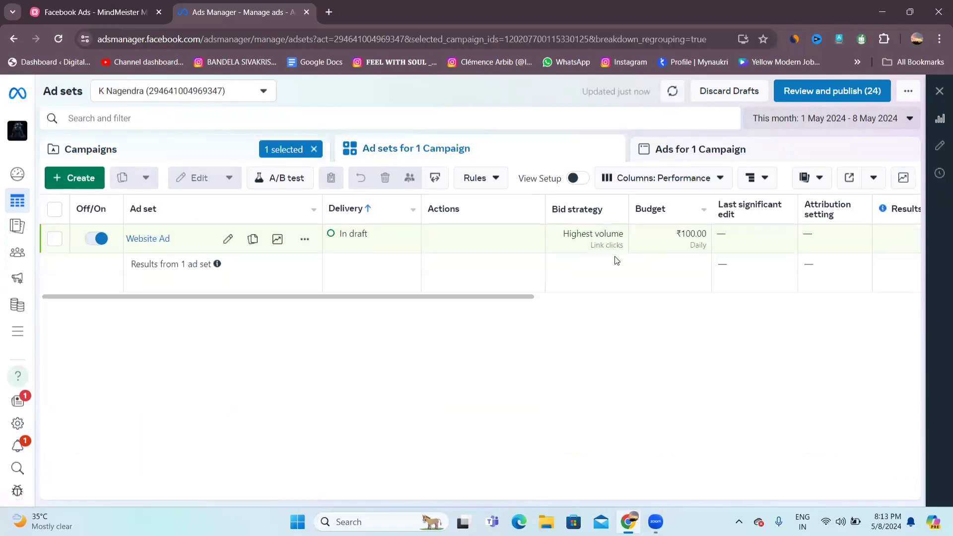
pyautogui.click(133, 239)
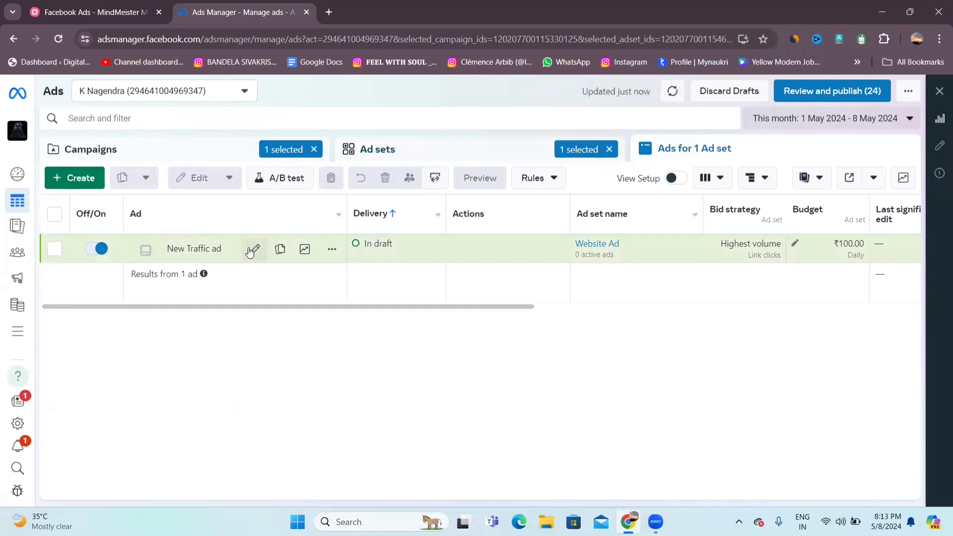
# Open the New Traffic ad for editing and scroll to its Call to action field.
pyautogui.click(258, 250)
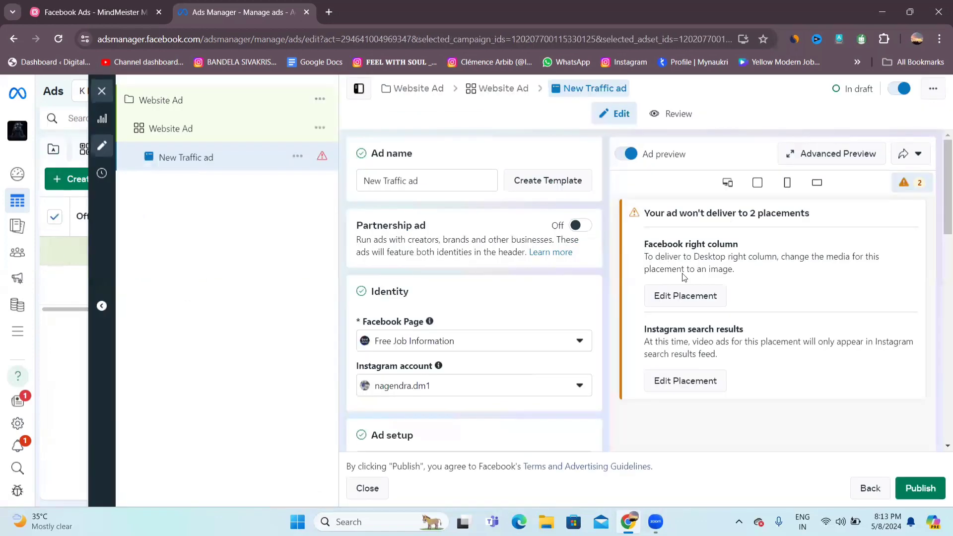
pyautogui.scroll(-15, 461, 258)
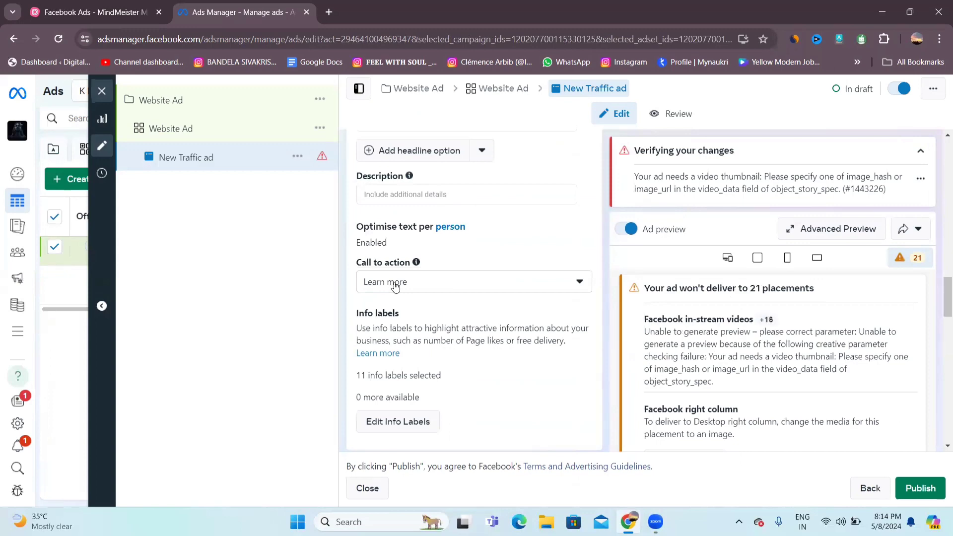
pyautogui.scroll(2, 396, 287)
pyautogui.scroll(-5, 417, 327)
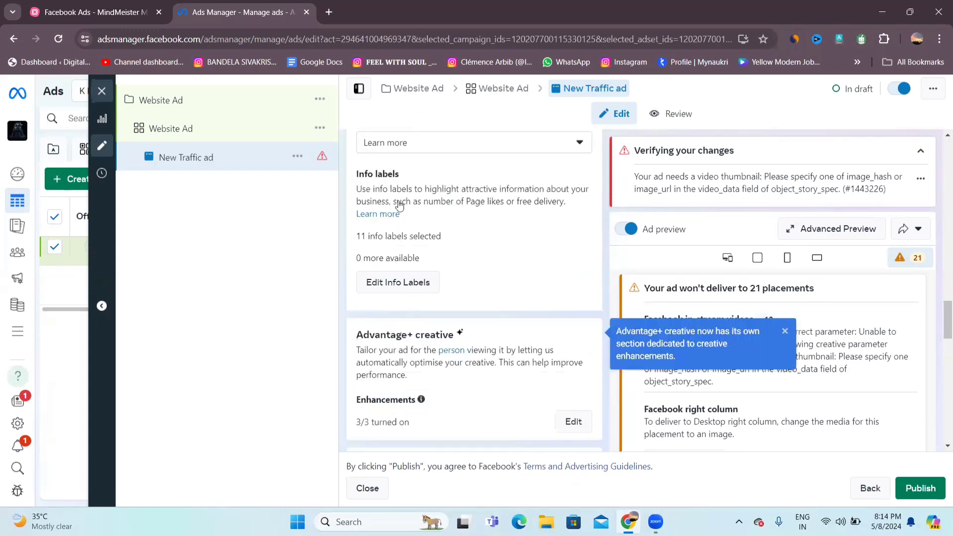
# Keep Learn more as the call to action and dismiss the Advantage+ creative notice.
pyautogui.click(403, 143)
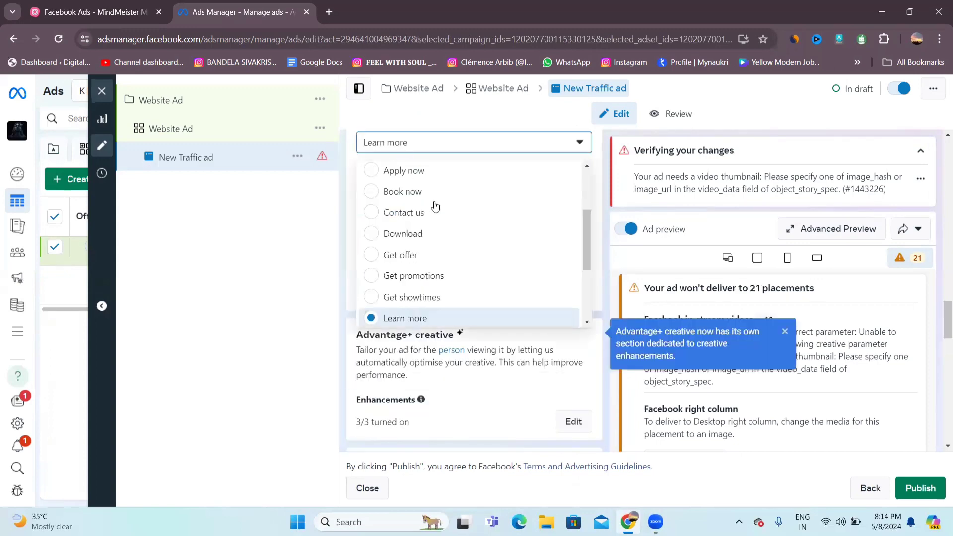
pyautogui.scroll(3, 437, 221)
pyautogui.scroll(1, 437, 223)
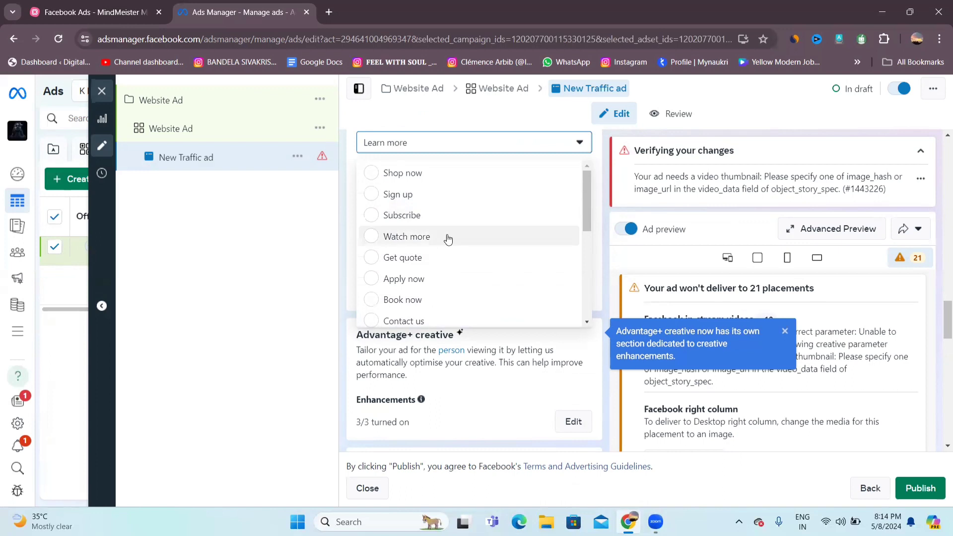
pyautogui.scroll(-2, 448, 239)
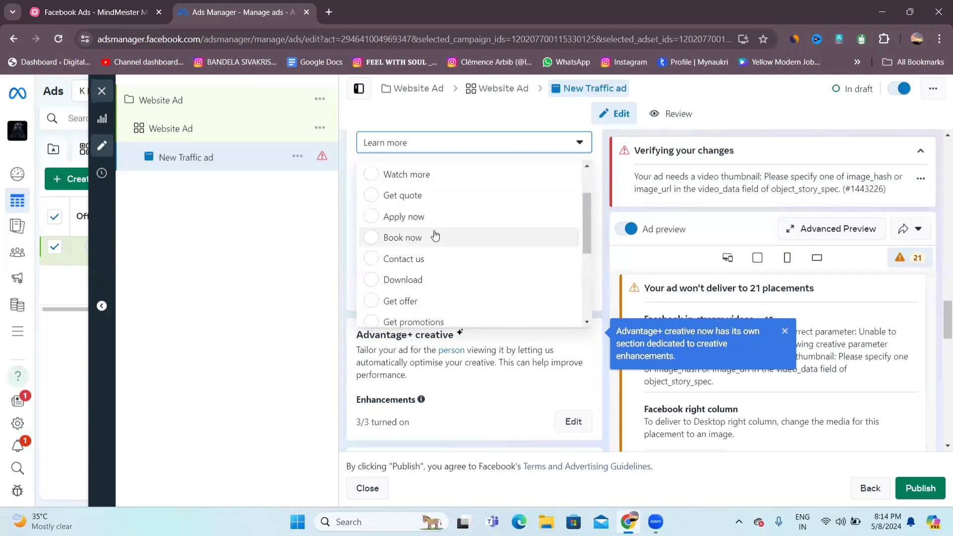
pyautogui.scroll(-2, 435, 236)
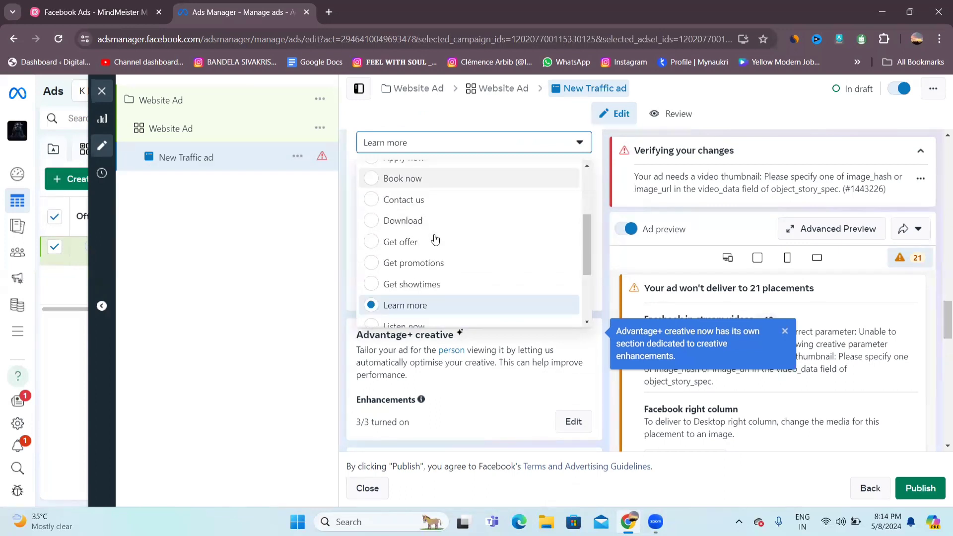
pyautogui.click(430, 304)
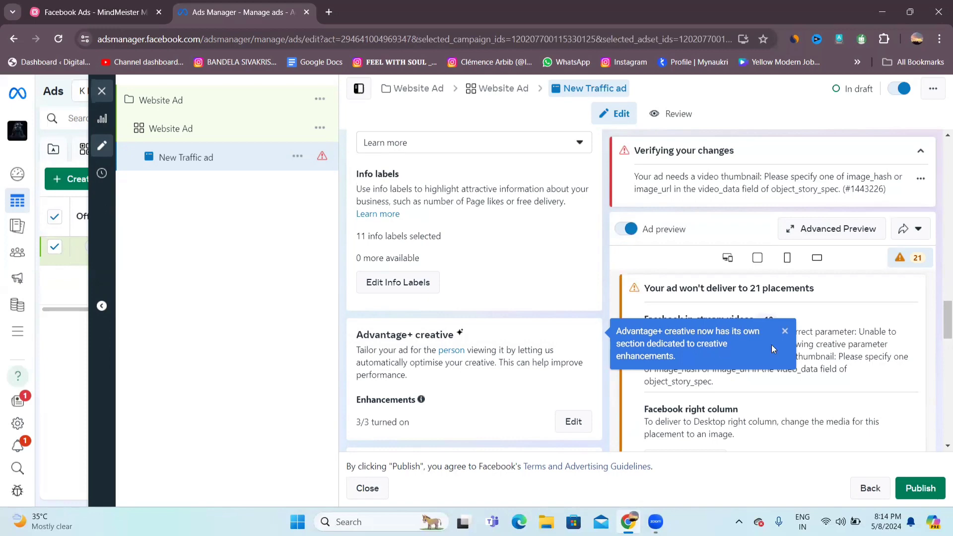
pyautogui.click(785, 332)
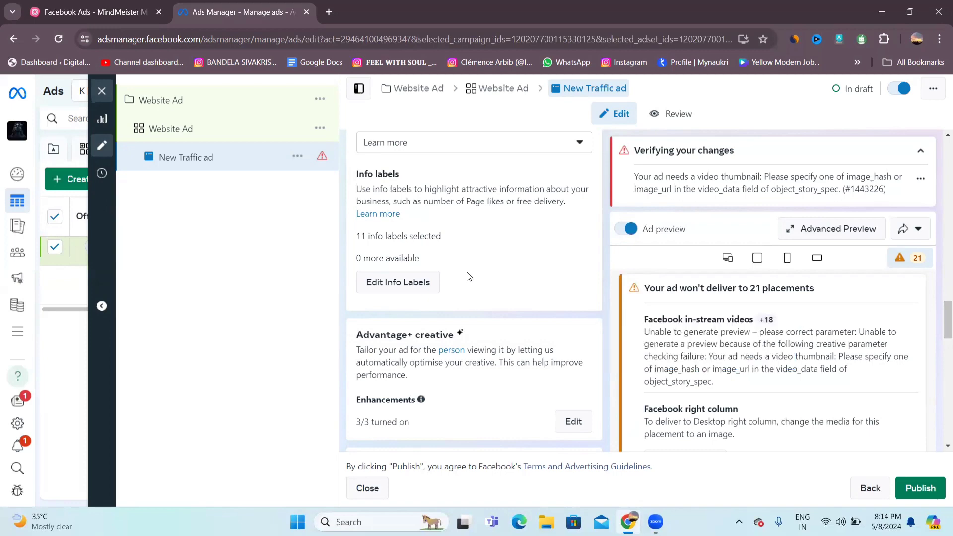
pyautogui.scroll(2, 469, 275)
pyautogui.scroll(7, 469, 275)
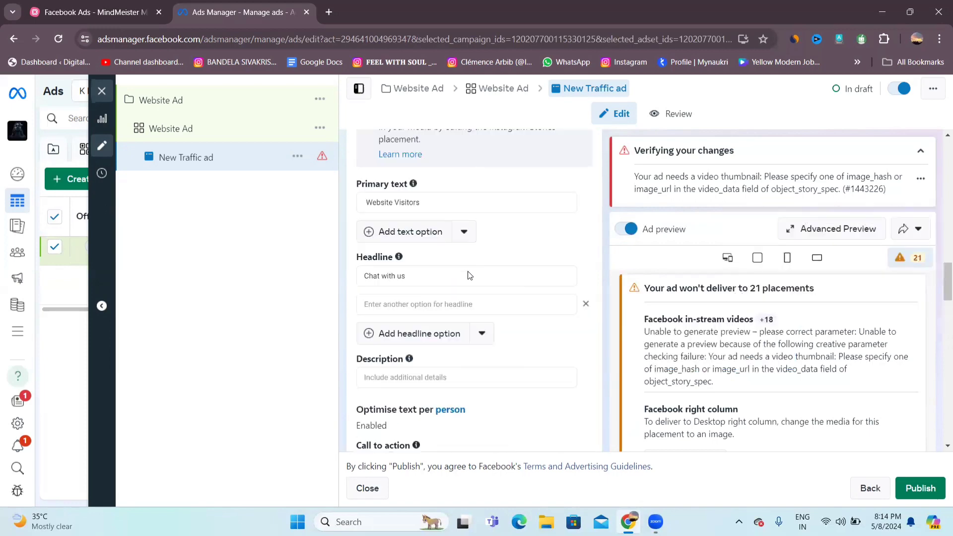
pyautogui.scroll(10, 469, 276)
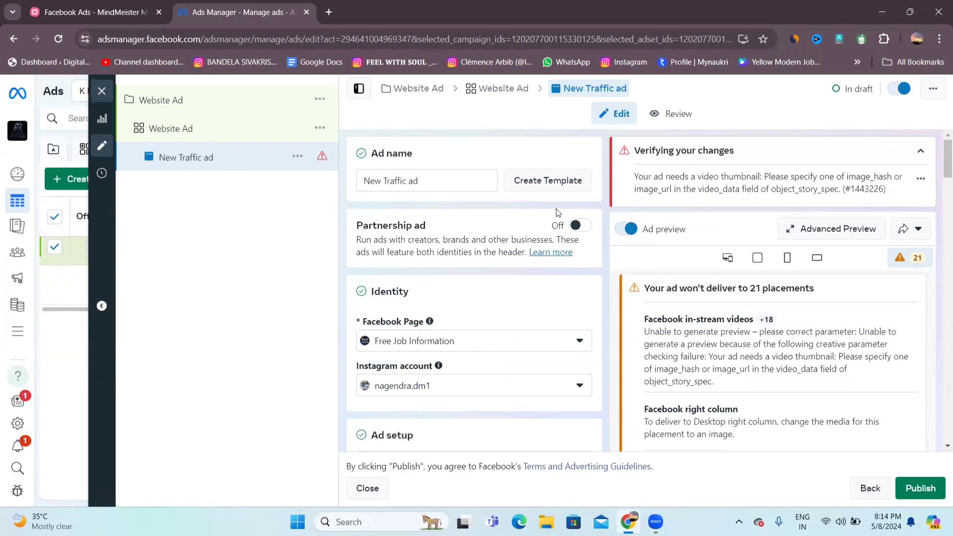
pyautogui.scroll(-10, 559, 213)
pyautogui.scroll(-8, 439, 250)
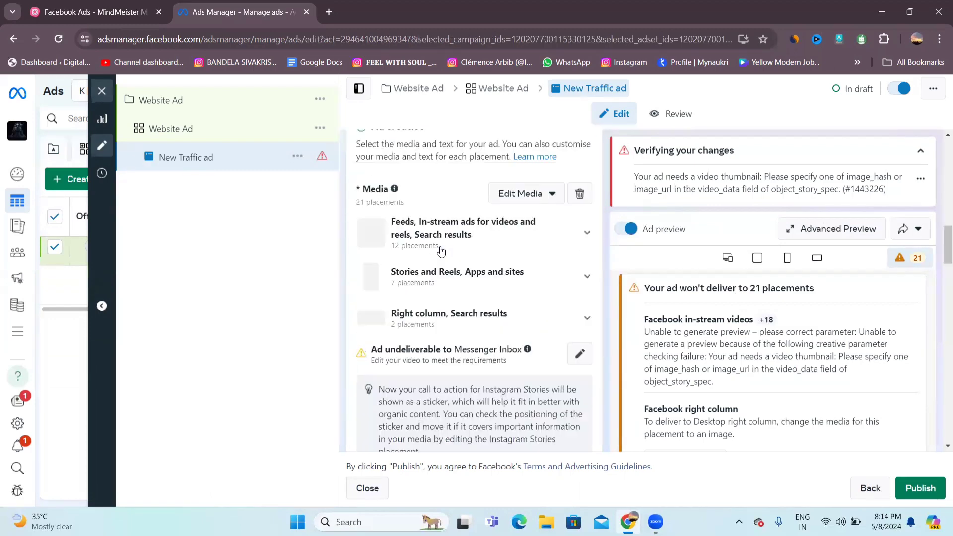
pyautogui.scroll(-6, 441, 248)
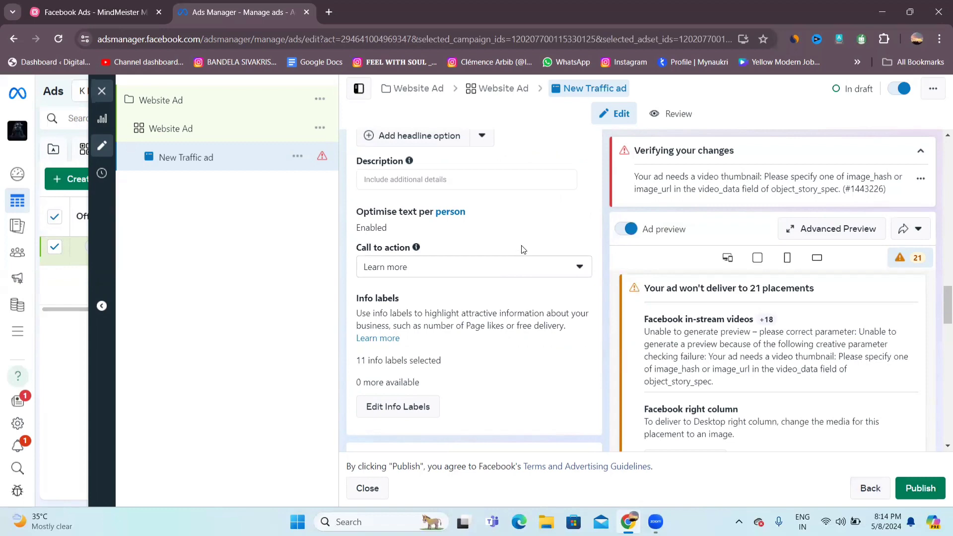
pyautogui.scroll(-2, 527, 241)
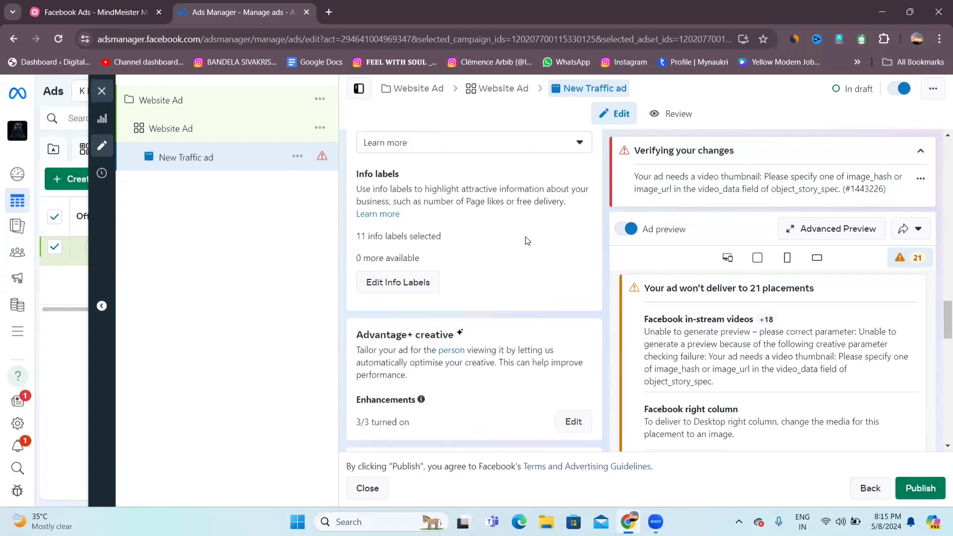
pyautogui.scroll(-5, 528, 241)
pyautogui.click(468, 288)
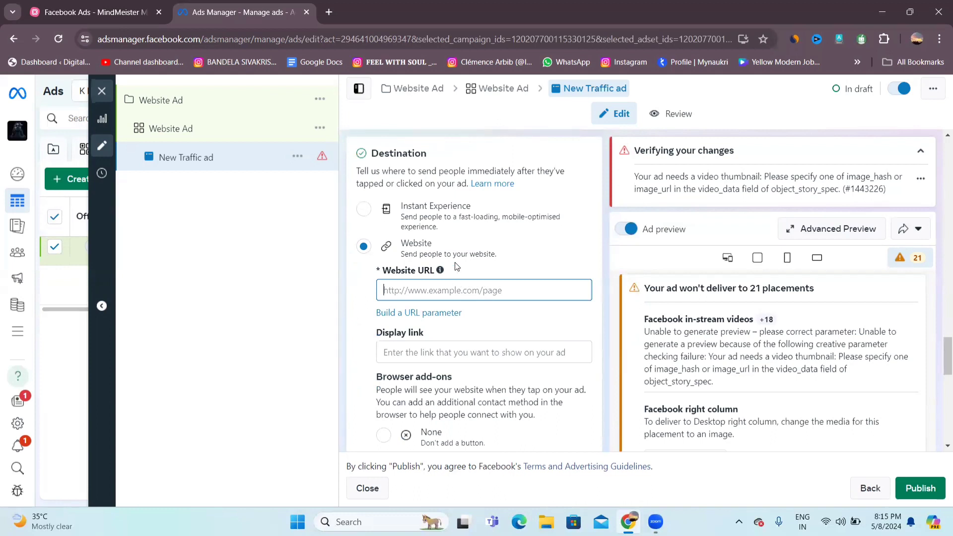
pyautogui.scroll(-3, 457, 267)
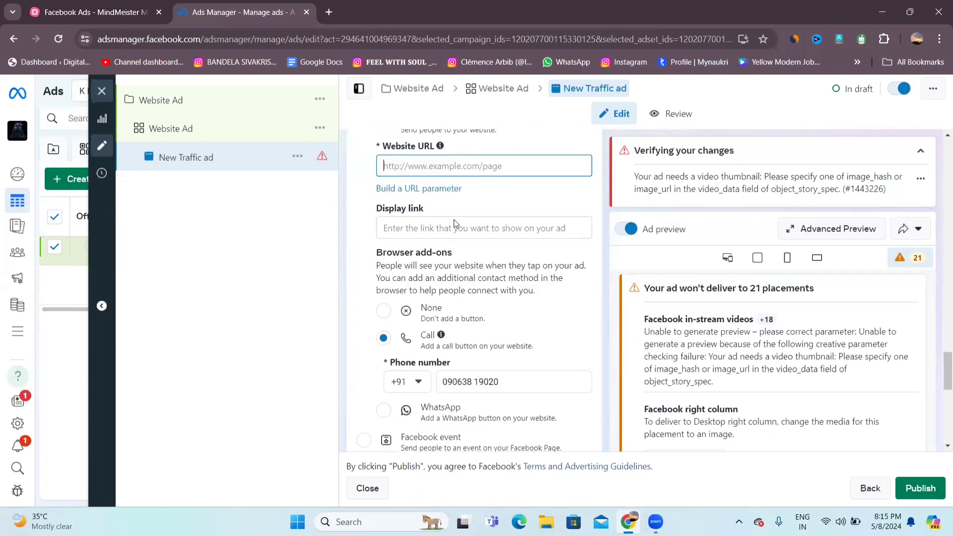
pyautogui.click(386, 312)
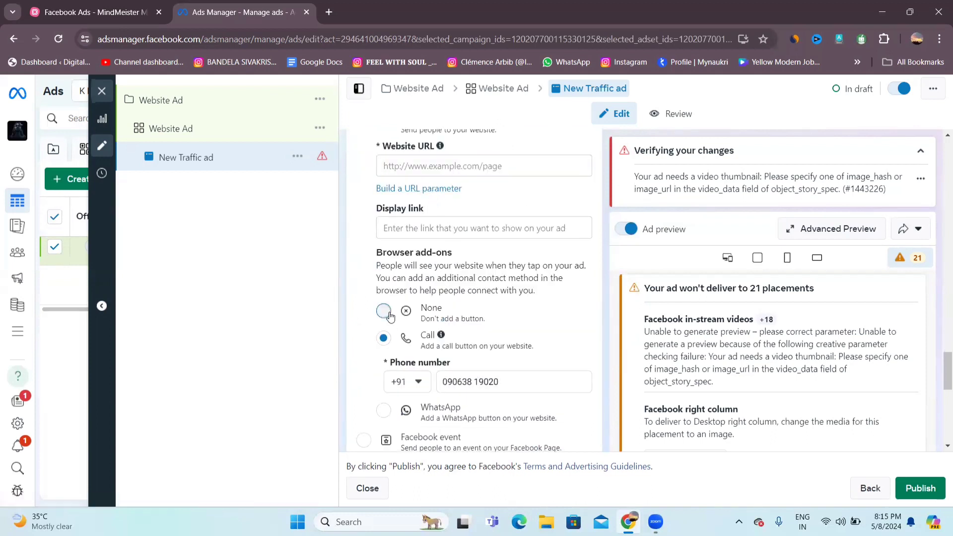
pyautogui.click(441, 164)
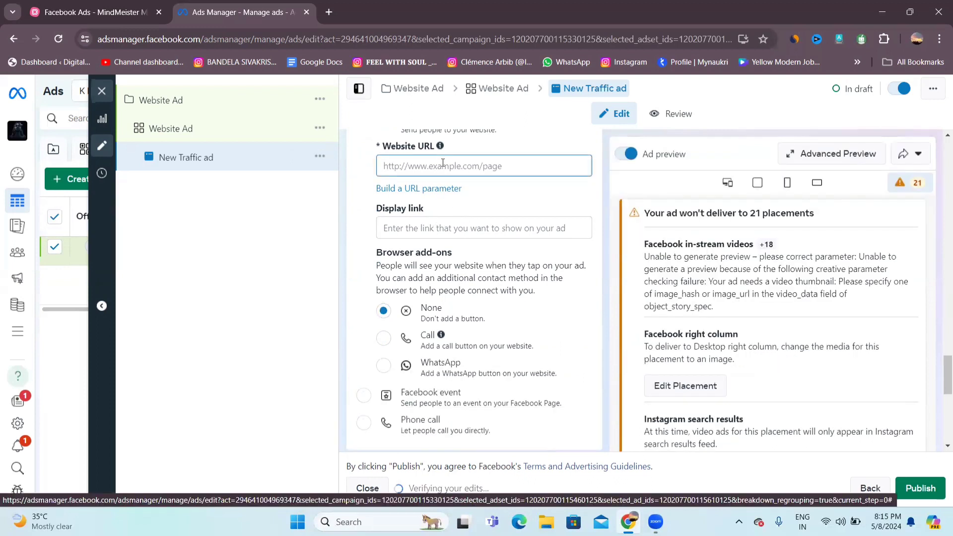
pyautogui.write('www.')
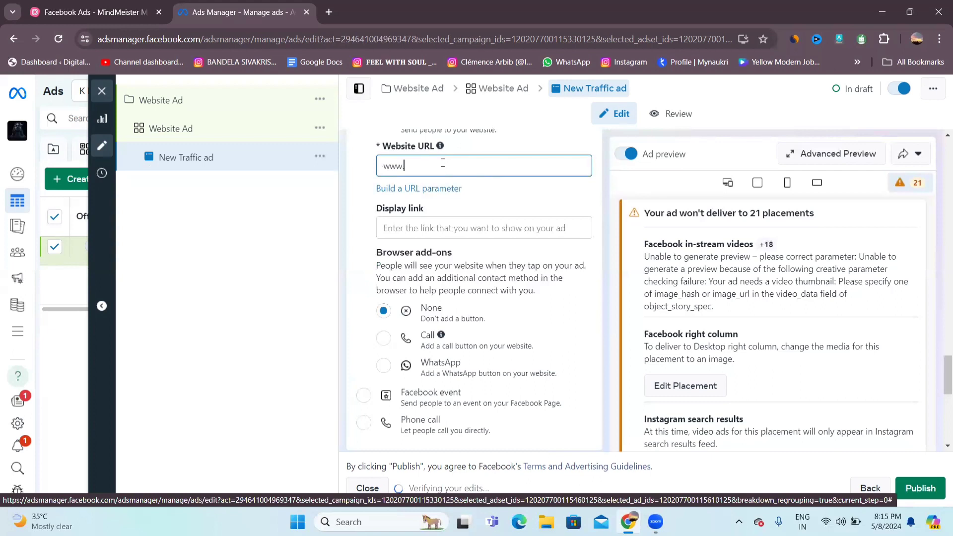
pyautogui.write('jntuobadc')
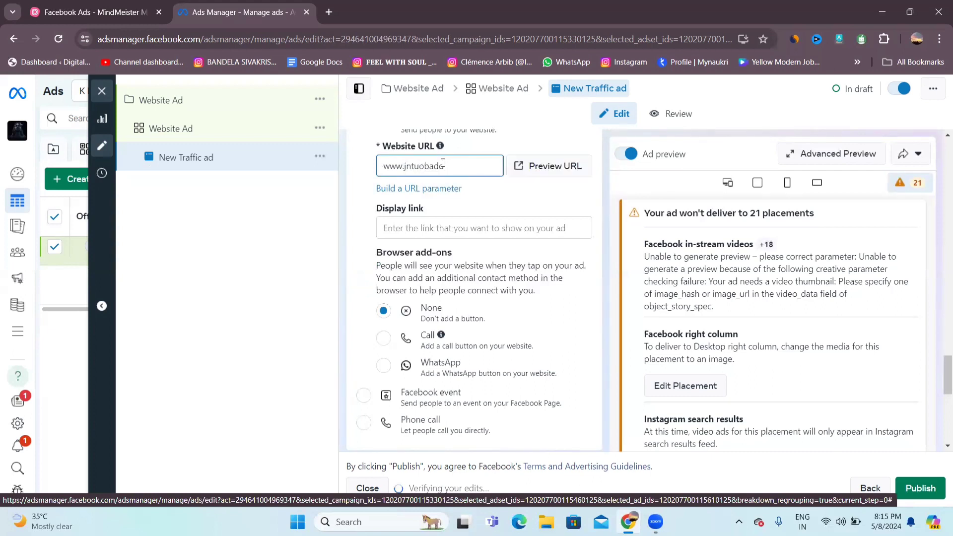
pyautogui.write('.com')
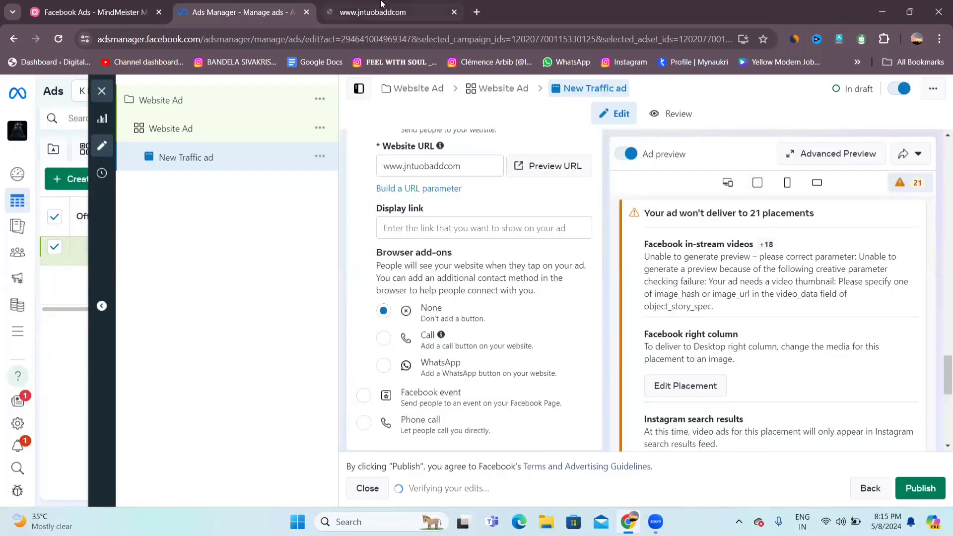
# Add a missing dot to the website URL, preview it, and close the earlier failed preview.
pyautogui.click(217, 5)
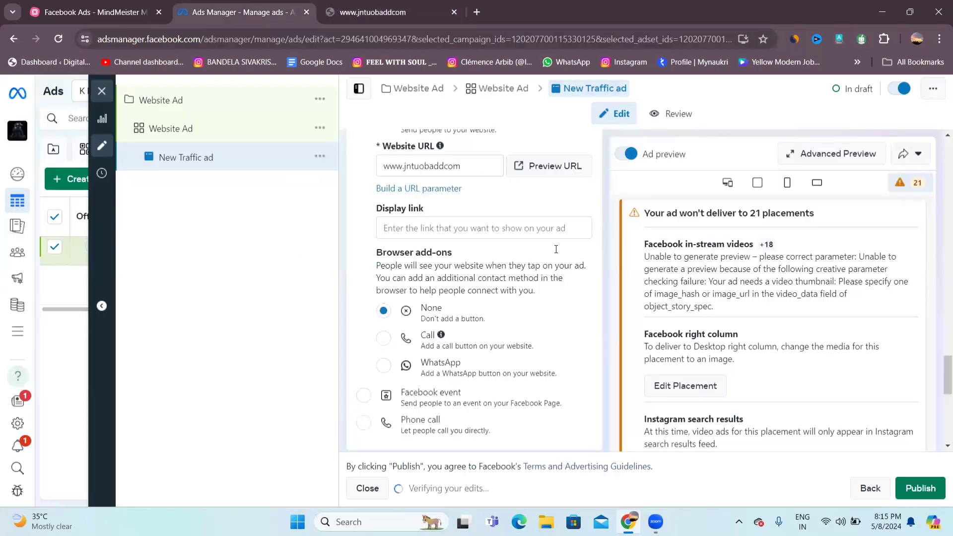
pyautogui.click(448, 165)
pyautogui.write('.')
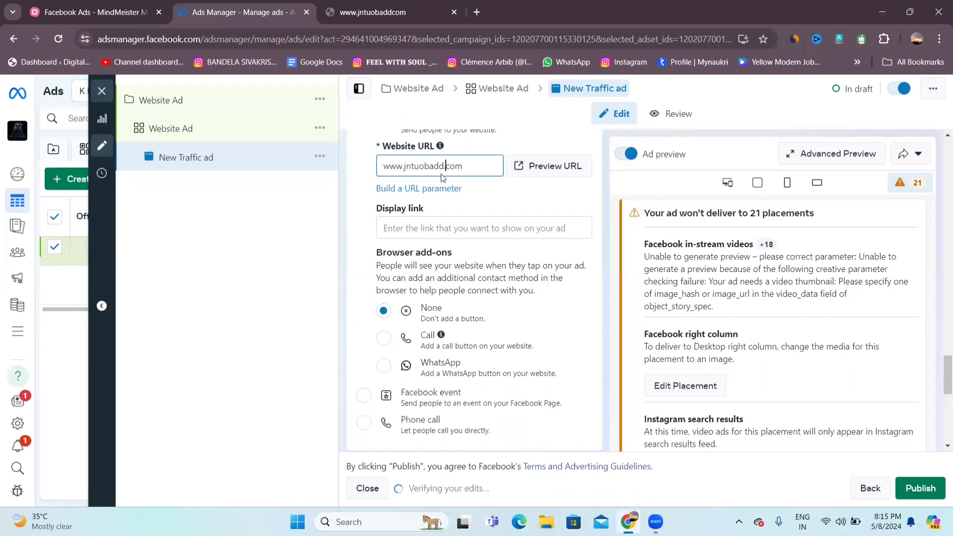
pyautogui.click(578, 168)
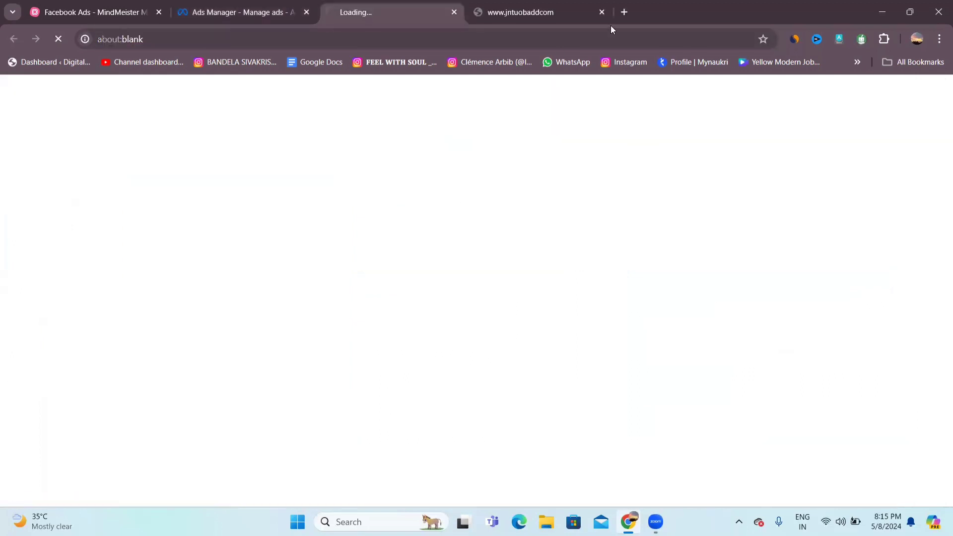
pyautogui.click(599, 11)
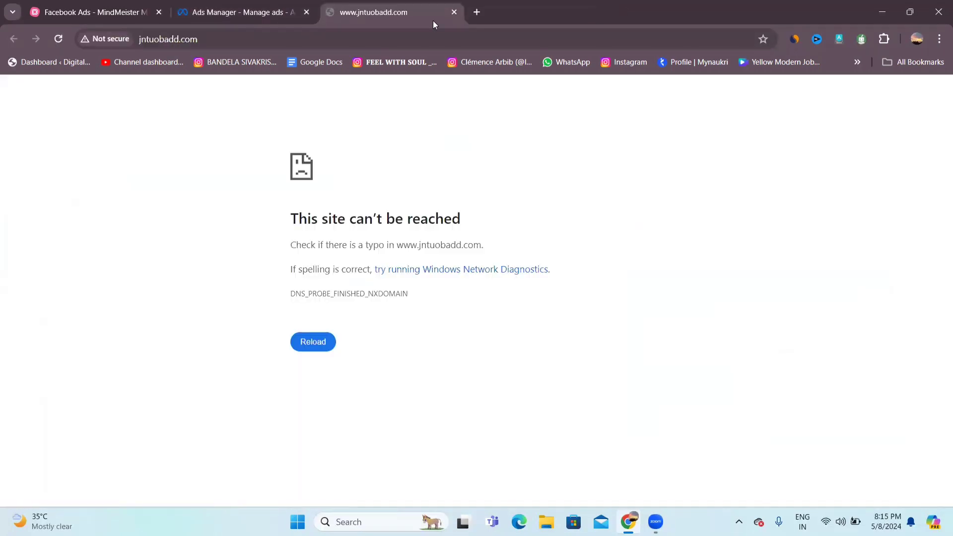
pyautogui.click(272, 11)
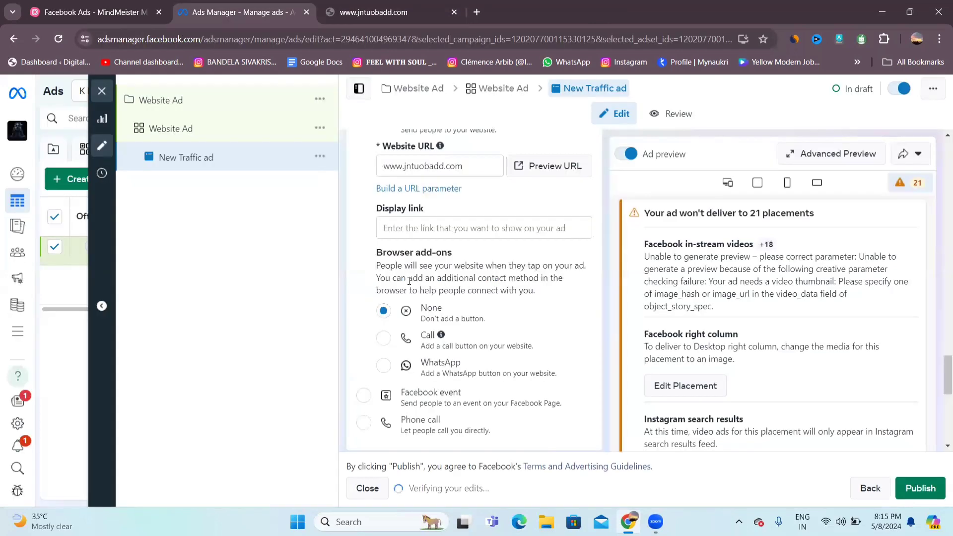
pyautogui.click(425, 167)
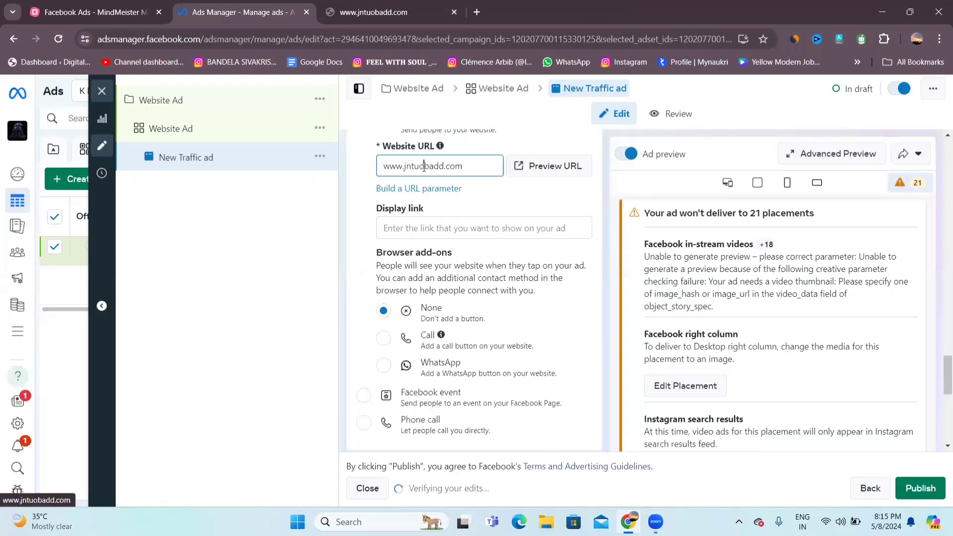
pyautogui.press('BackSpace')
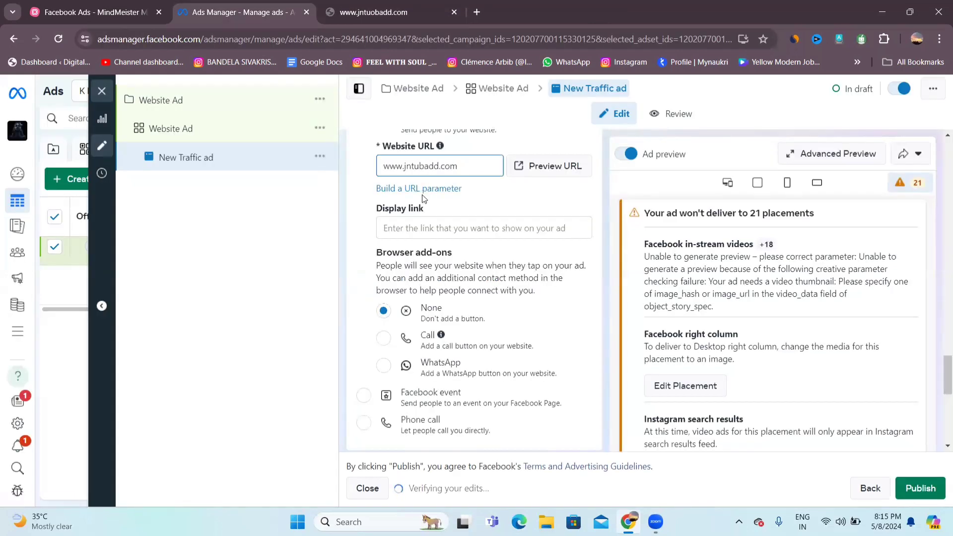
pyautogui.press('BackSpace')
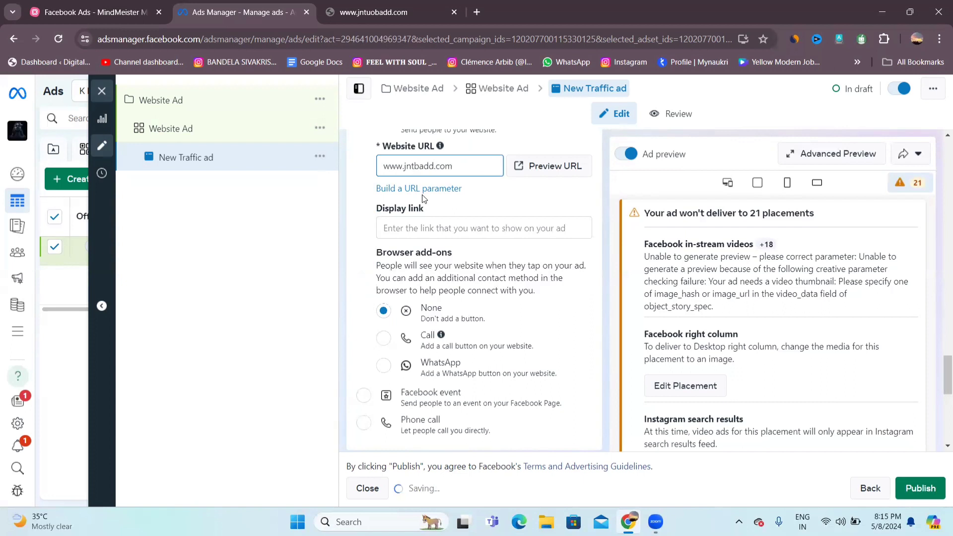
pyautogui.write('ujo')
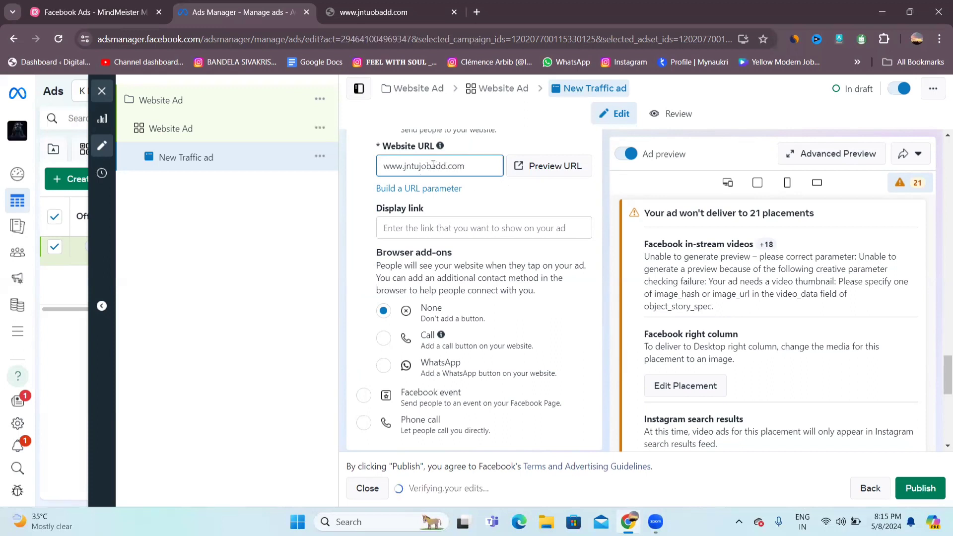
pyautogui.click(555, 167)
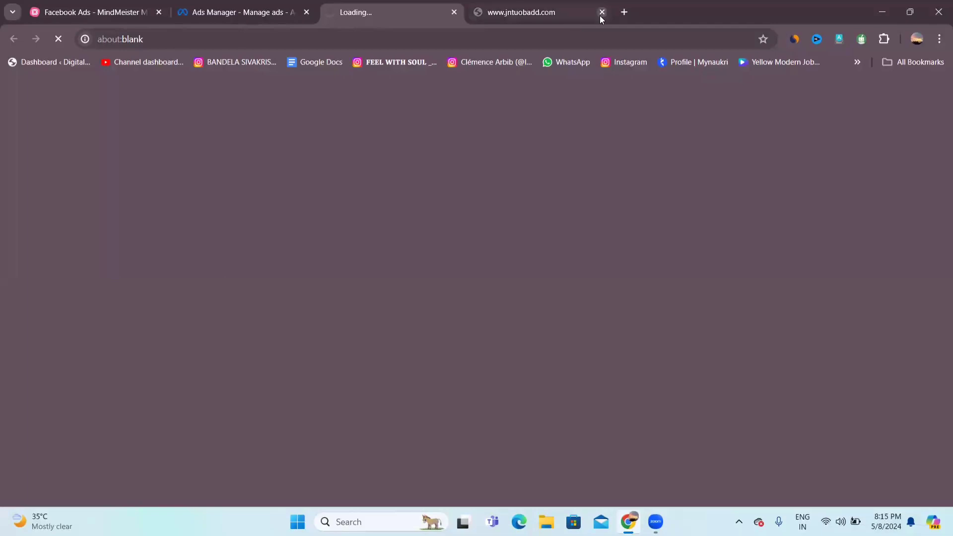
pyautogui.click(602, 12)
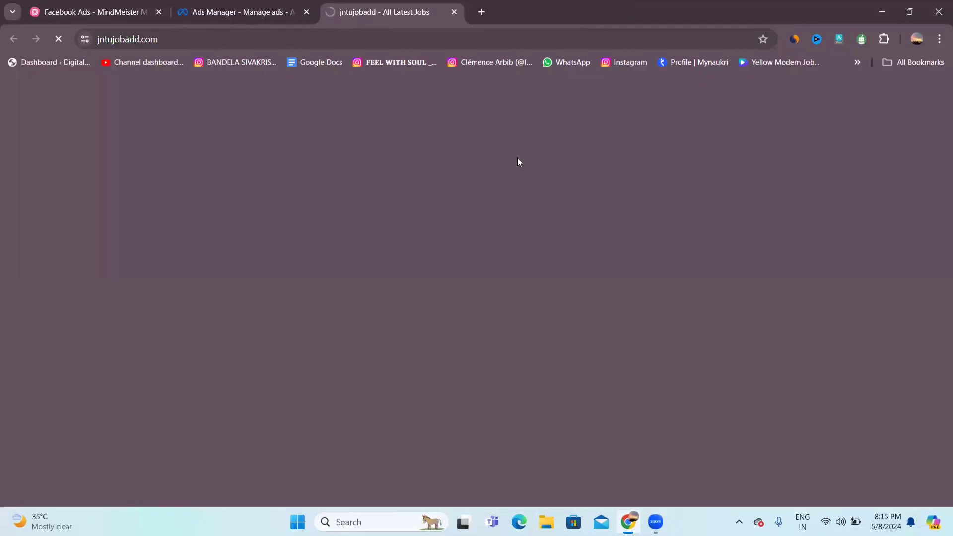
pyautogui.scroll(-20, 513, 260)
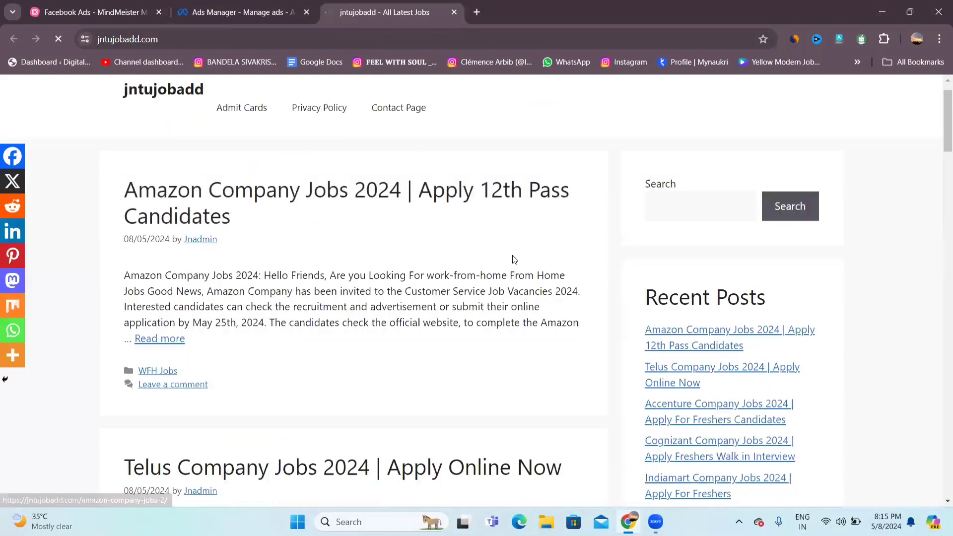
pyautogui.click(244, 11)
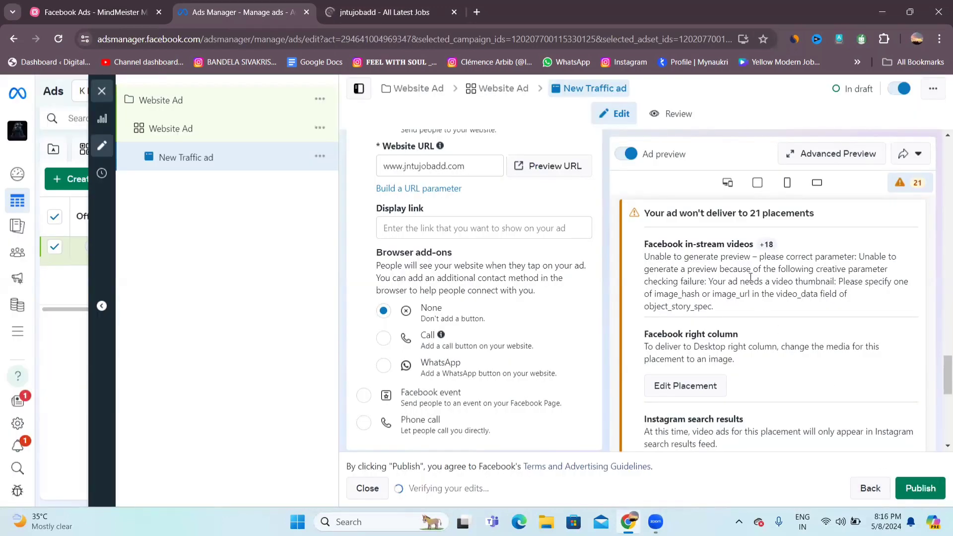
# Change the Facebook in-stream videos and Reels inventory filter from Moderate to Expanded inventory.
pyautogui.scroll(6, 700, 352)
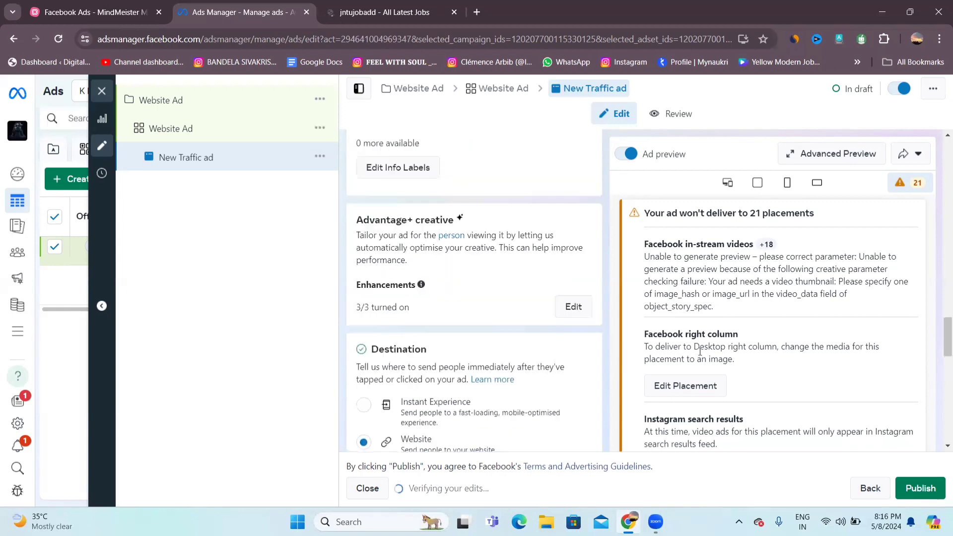
pyautogui.scroll(5, 715, 334)
pyautogui.scroll(5, 715, 333)
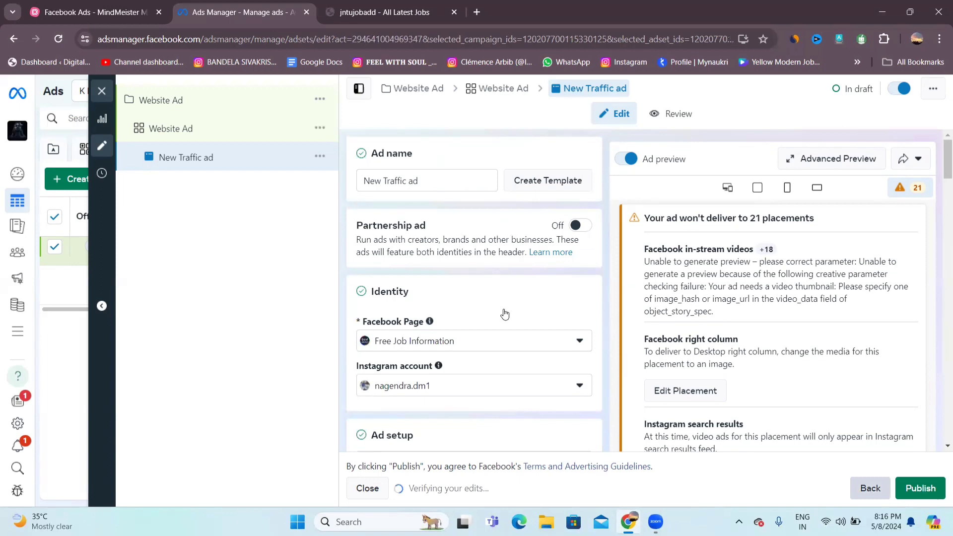
pyautogui.scroll(-10, 505, 313)
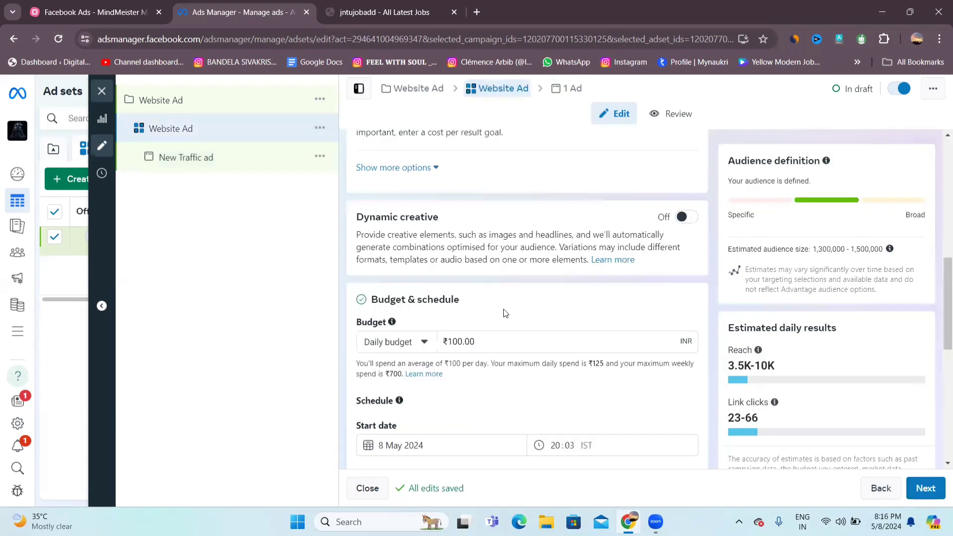
pyautogui.scroll(-12, 506, 313)
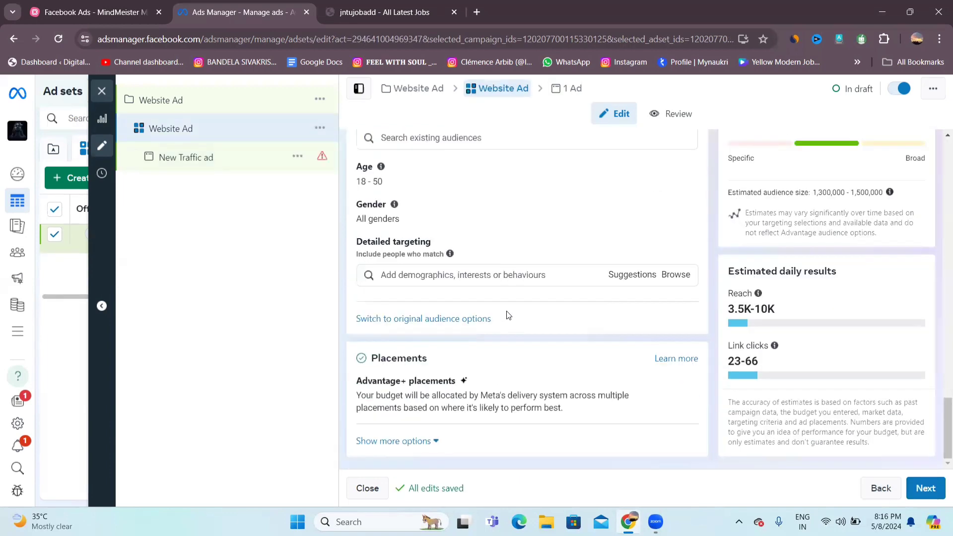
pyautogui.click(397, 441)
pyautogui.scroll(-4, 586, 313)
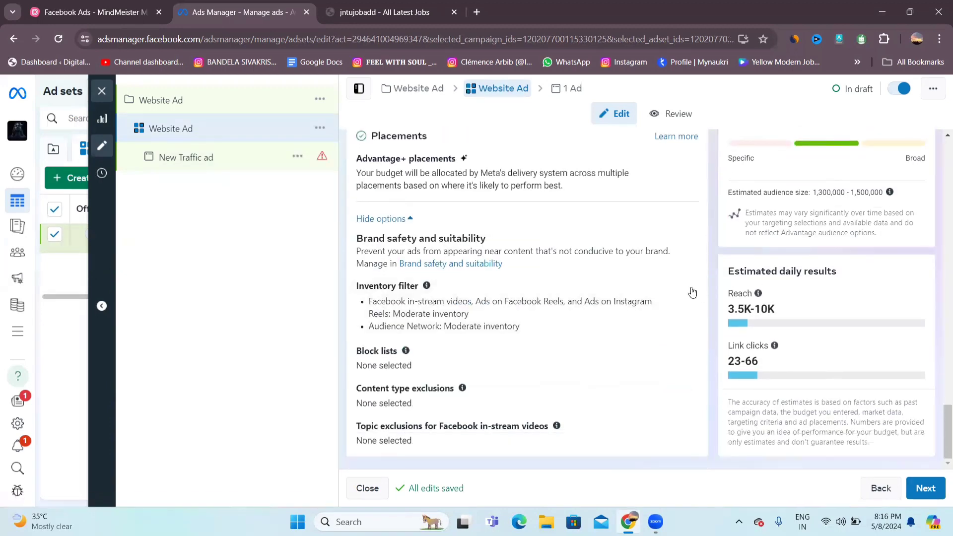
pyautogui.click(682, 290)
pyautogui.click(684, 304)
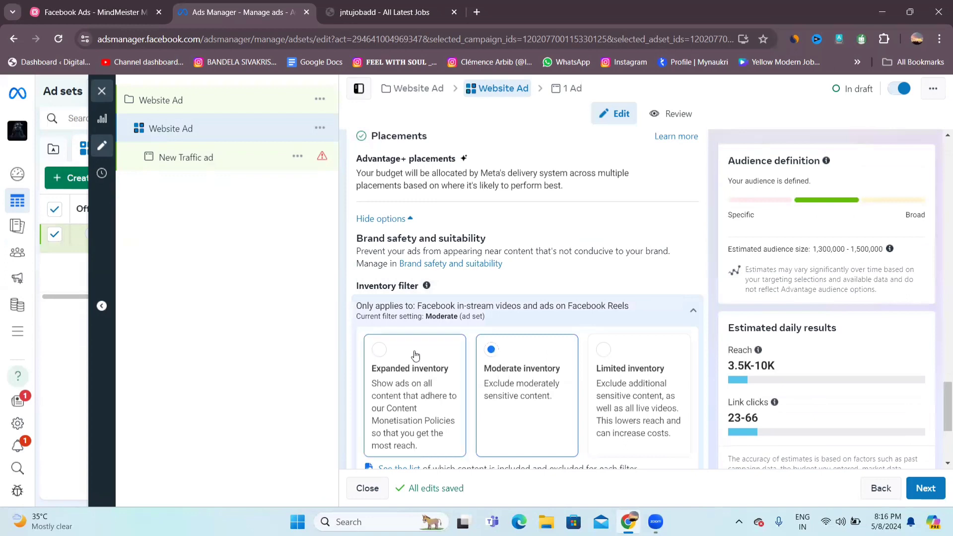
pyautogui.click(430, 369)
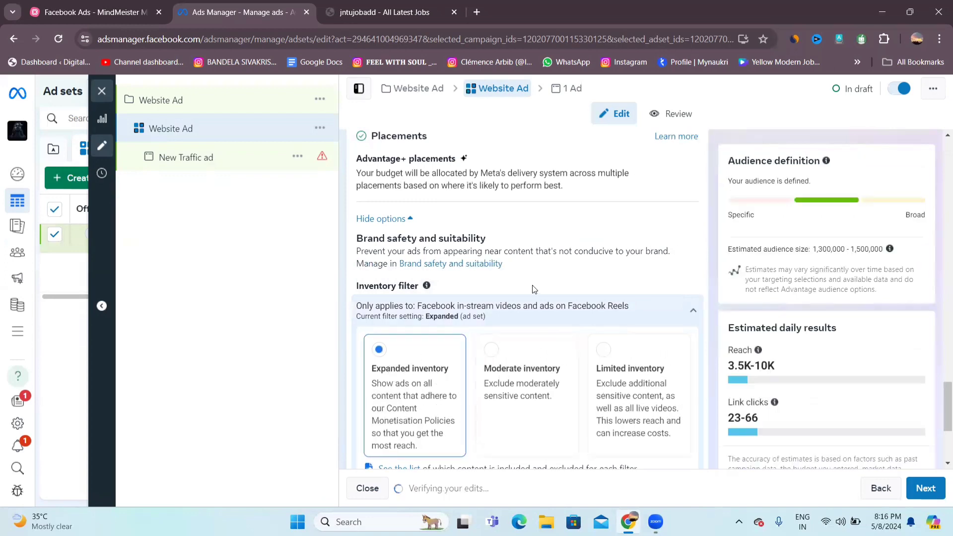
pyautogui.scroll(10, 615, 318)
pyautogui.scroll(10, 615, 318)
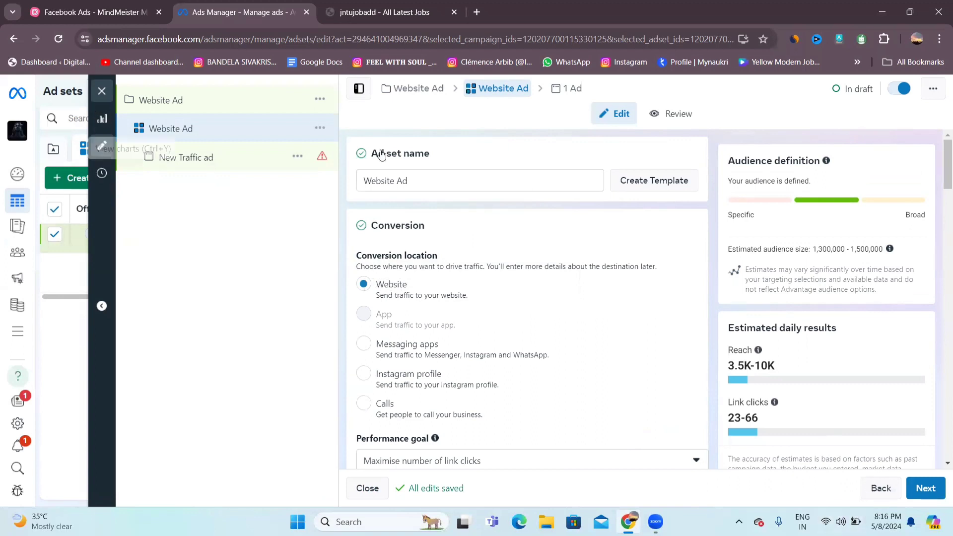
# Turn off the Website Ad ad set, close the editor, and clear the Campaigns and Ad sets filters.
pyautogui.click(903, 89)
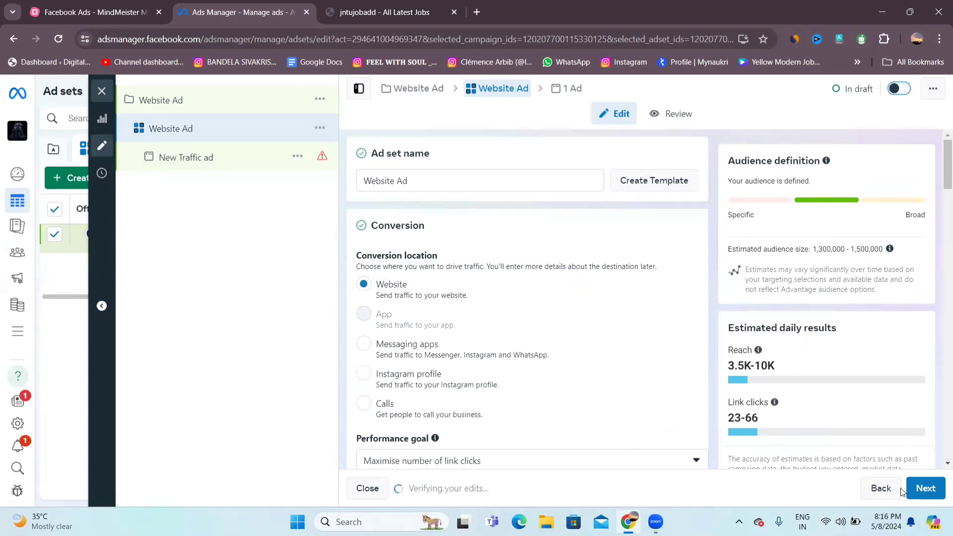
pyautogui.click(934, 89)
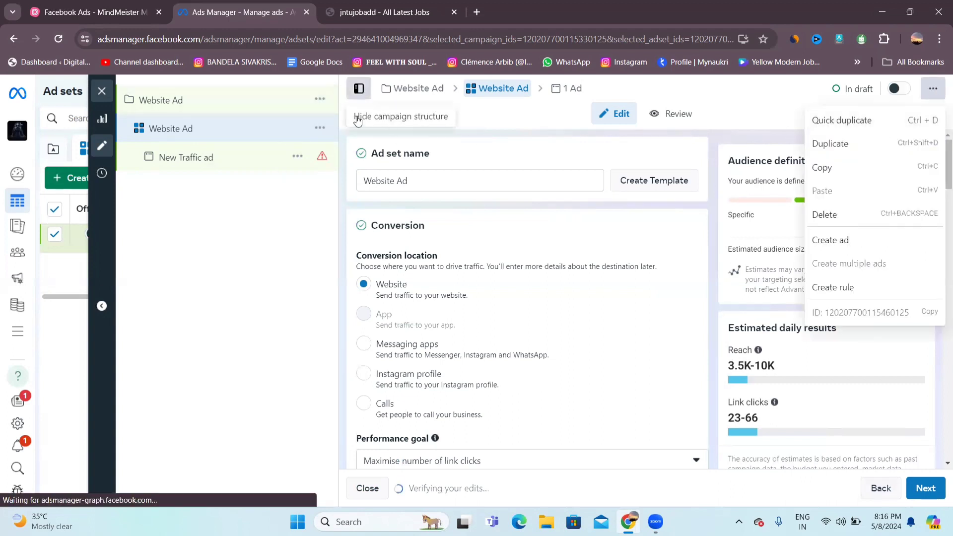
pyautogui.click(216, 120)
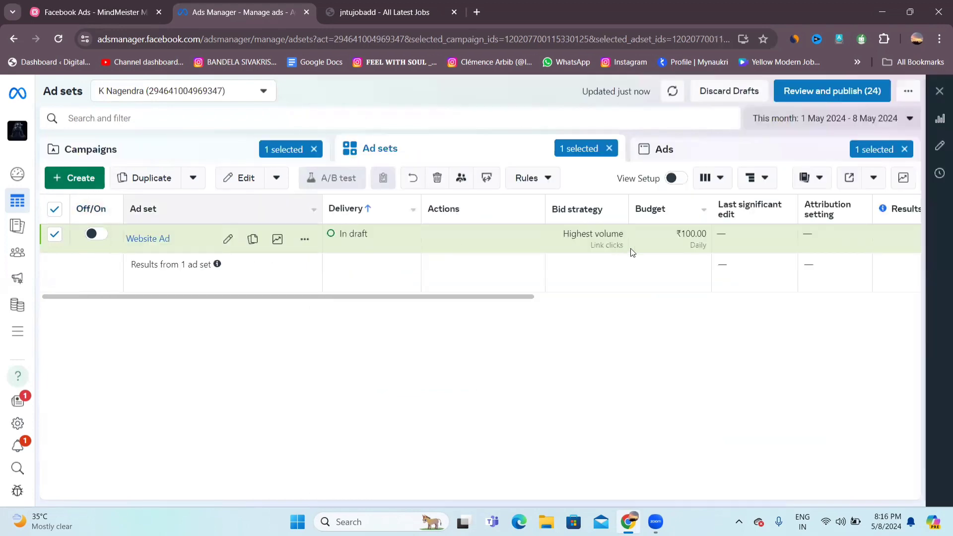
pyautogui.click(314, 149)
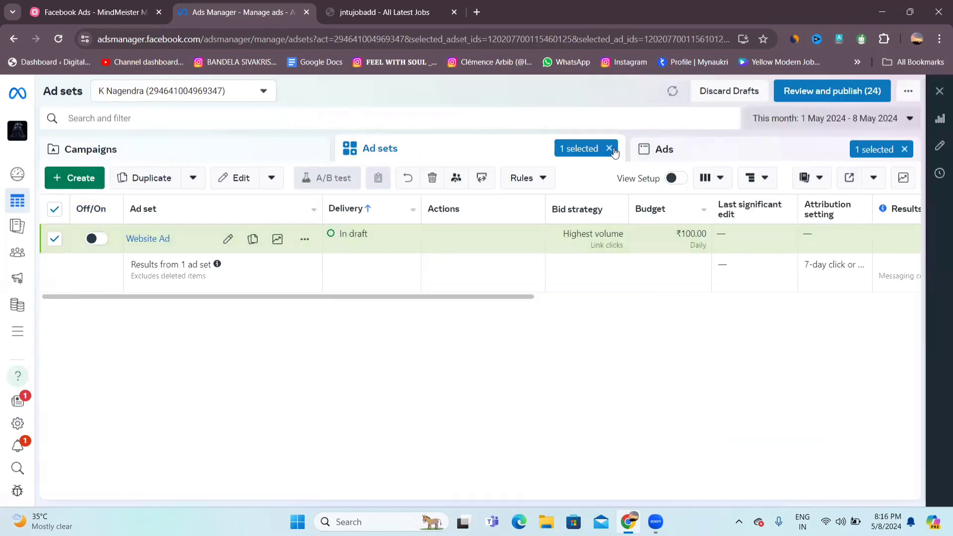
pyautogui.click(610, 149)
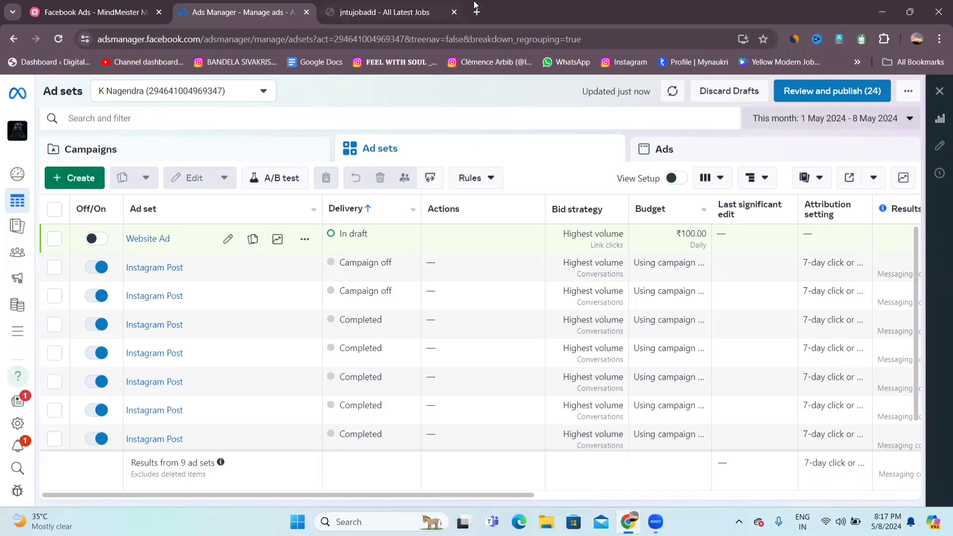
# Open canva.com in a new tab and search templates for 'Sales Ad'.
pyautogui.hotkey('ctrl', 't')
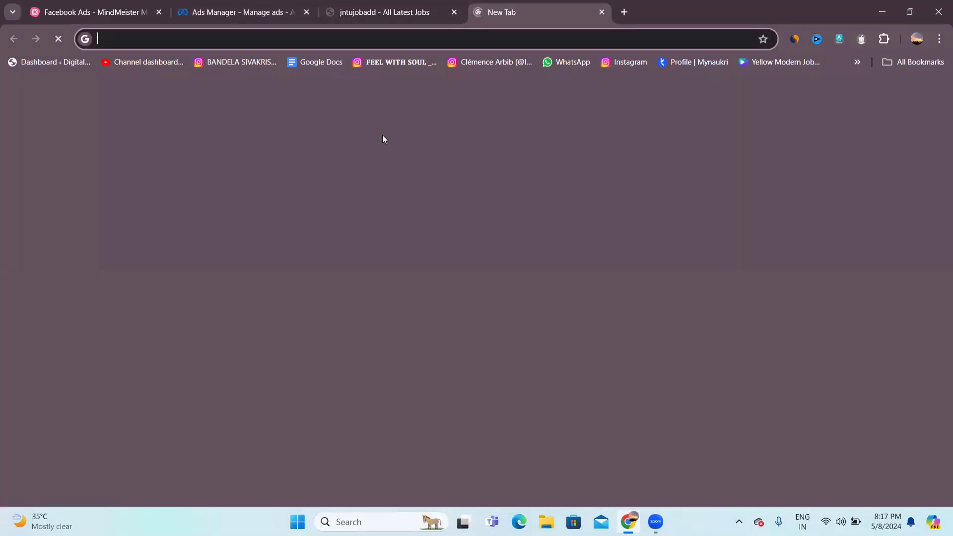
pyautogui.write('ca')
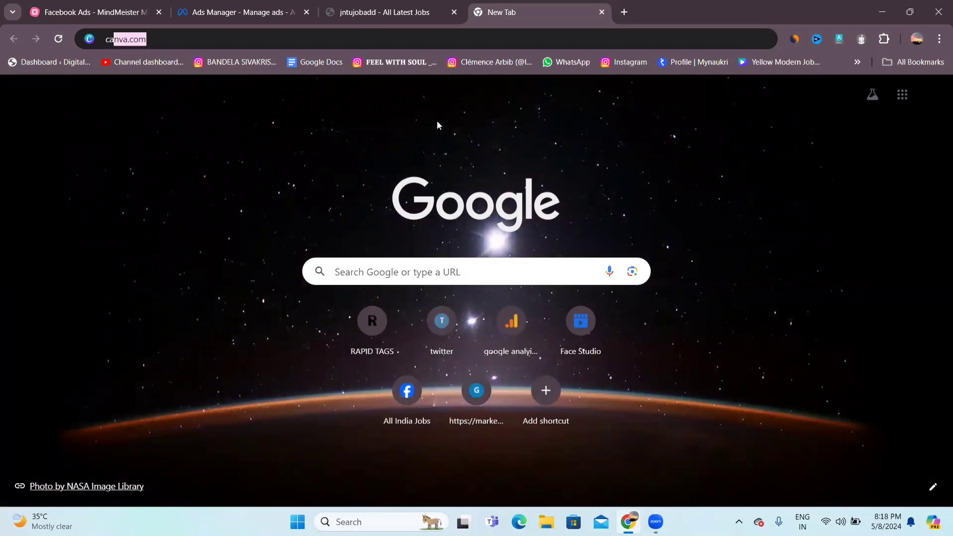
pyautogui.press('Return')
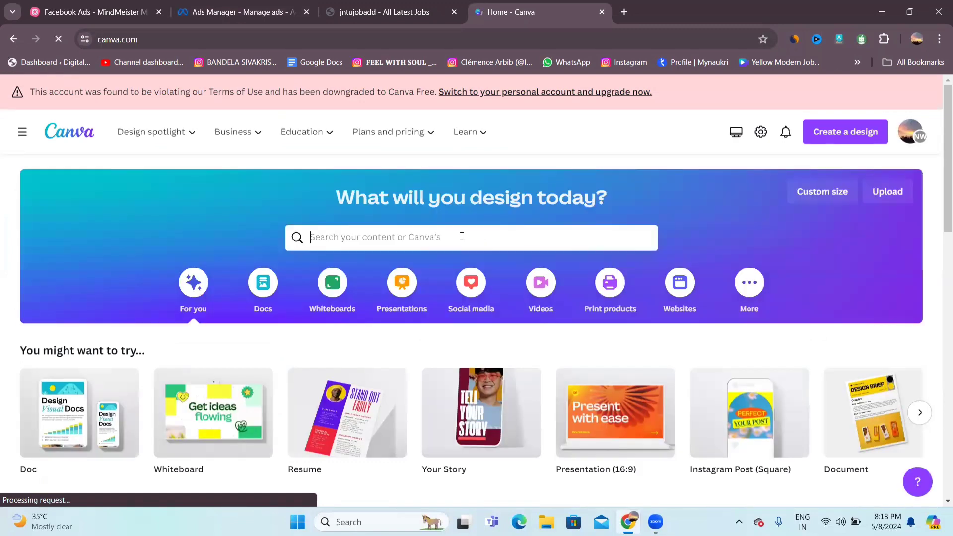
pyautogui.click(462, 236)
pyautogui.write('S')
pyautogui.press('BackSpace')
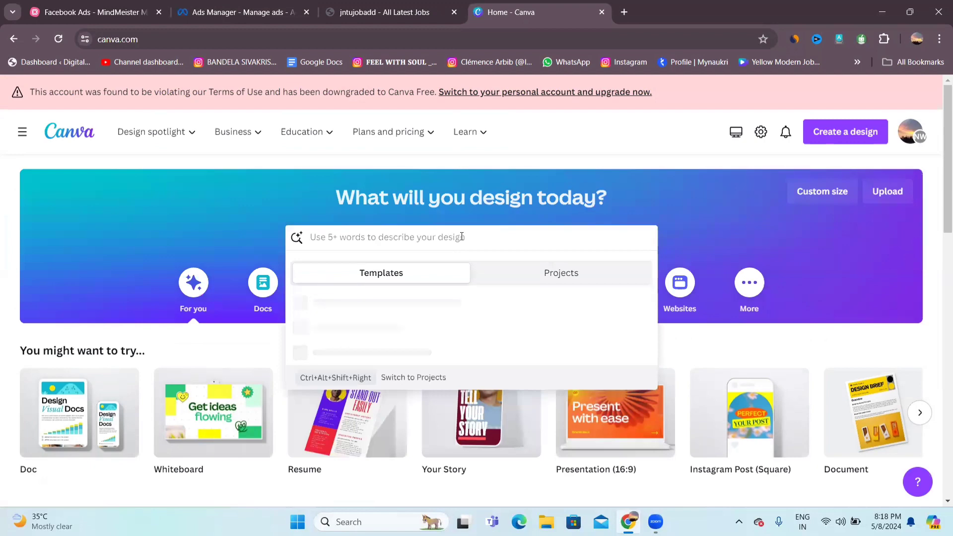
pyautogui.write('Saled Ad')
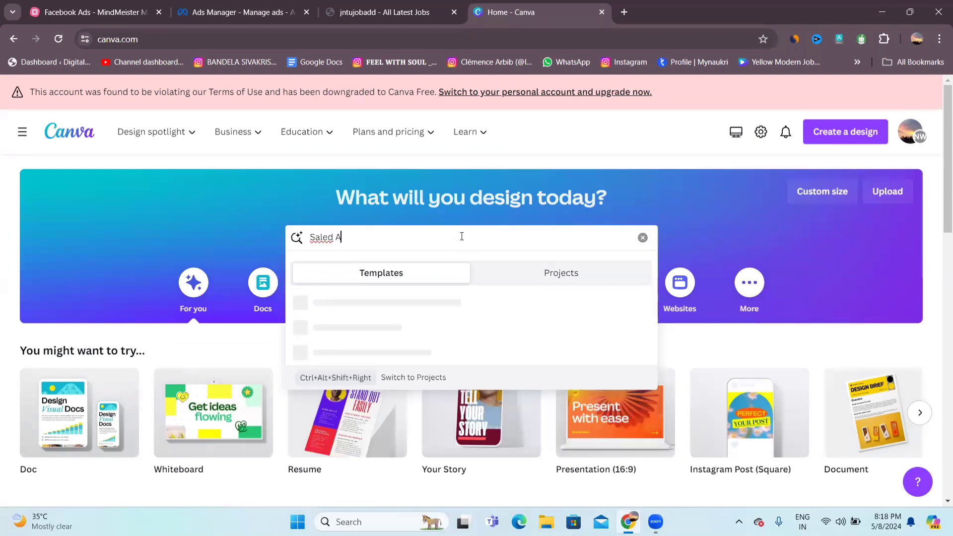
pyautogui.press('Return')
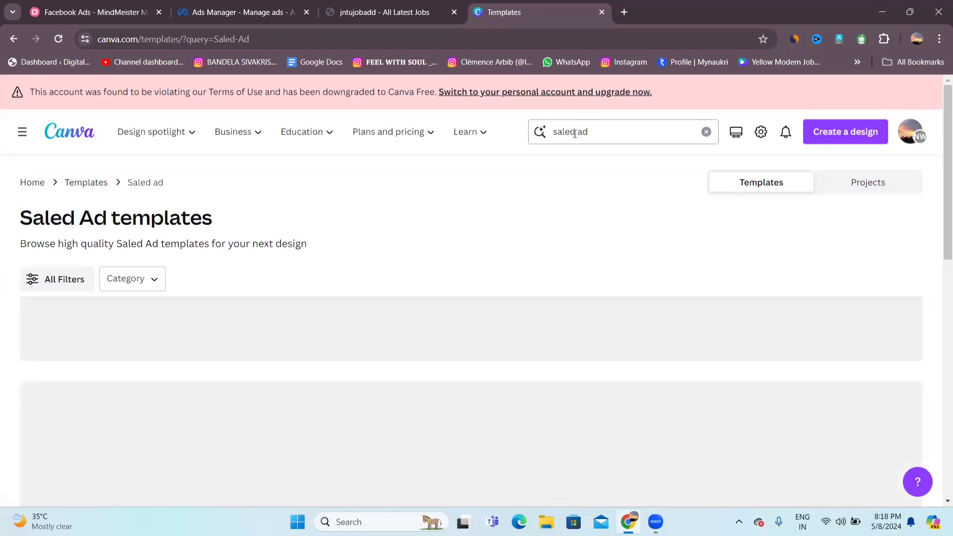
pyautogui.click(573, 131)
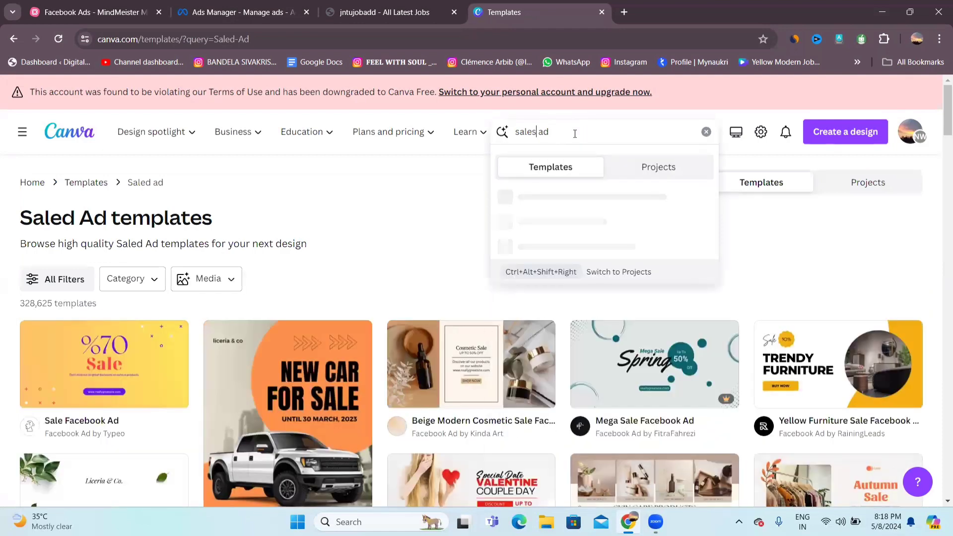
pyautogui.press('BackSpace')
pyautogui.write('s')
pyautogui.press('Return')
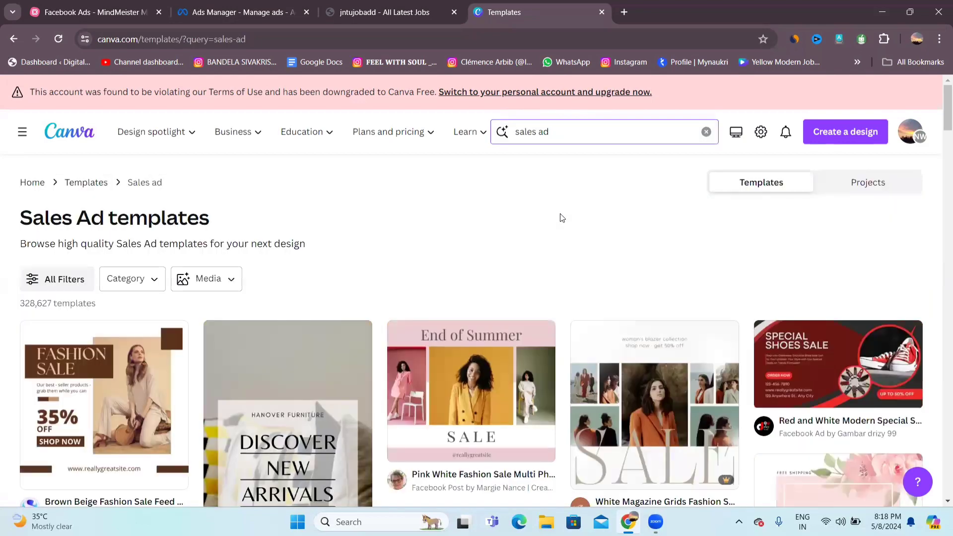
# Refine the search to 'Sales Ad Facebook' and preview the Beige Minimalist House For Sale template.
pyautogui.scroll(-3, 561, 218)
pyautogui.moveTo(586, 234)
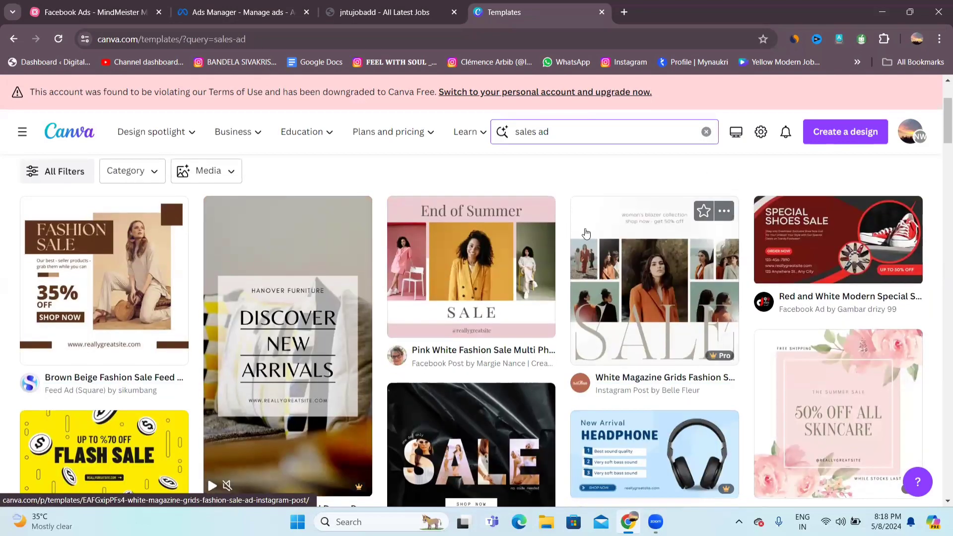
pyautogui.click(570, 131)
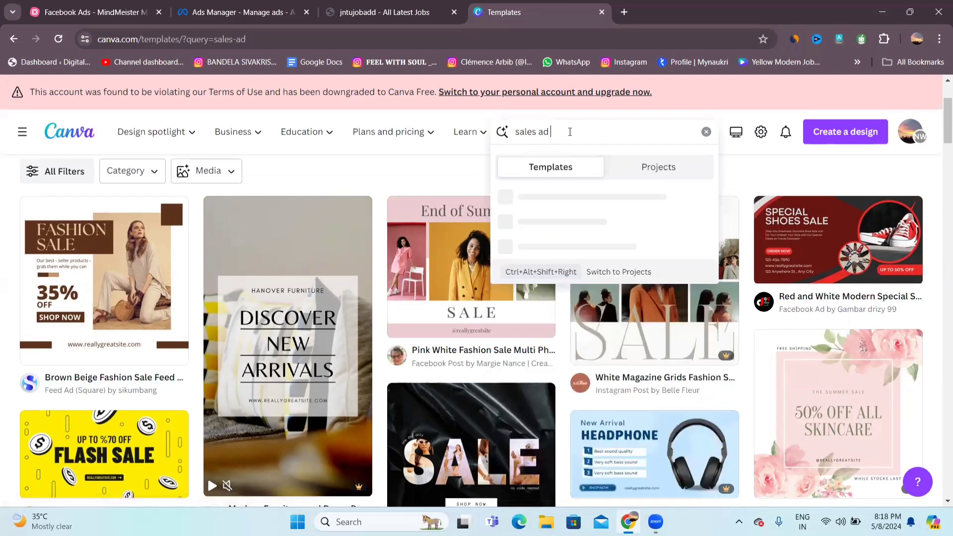
pyautogui.write('Facebook')
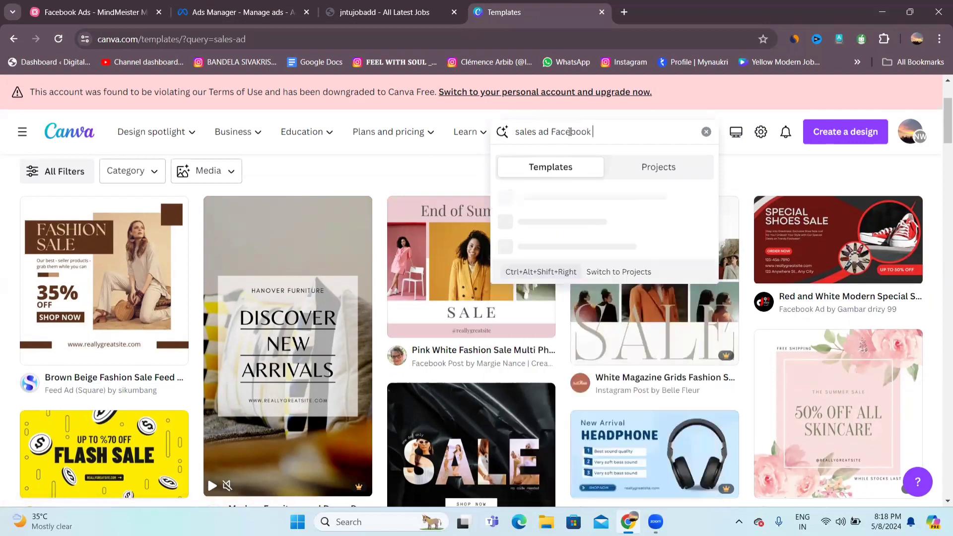
pyautogui.press('Return')
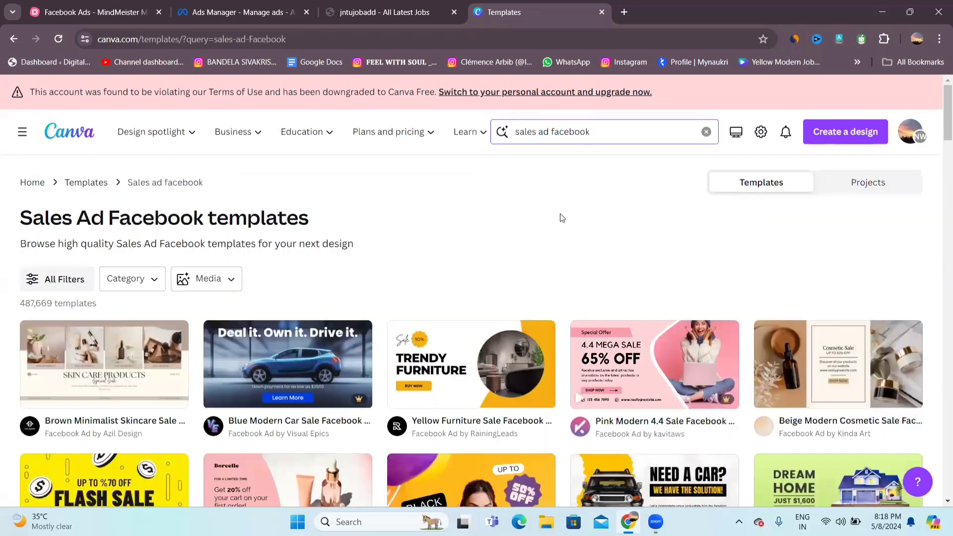
pyautogui.scroll(-2, 562, 215)
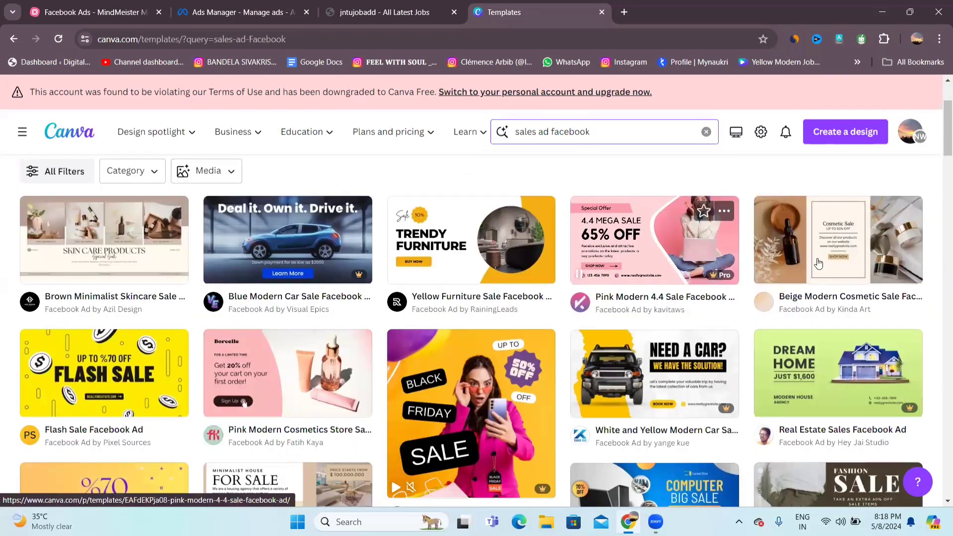
pyautogui.scroll(-4, 833, 257)
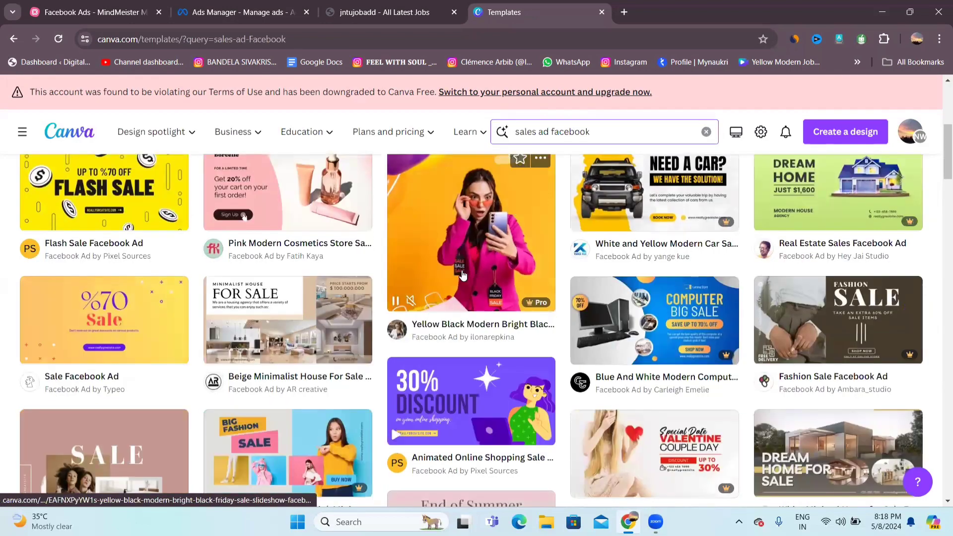
pyautogui.scroll(-1, 299, 261)
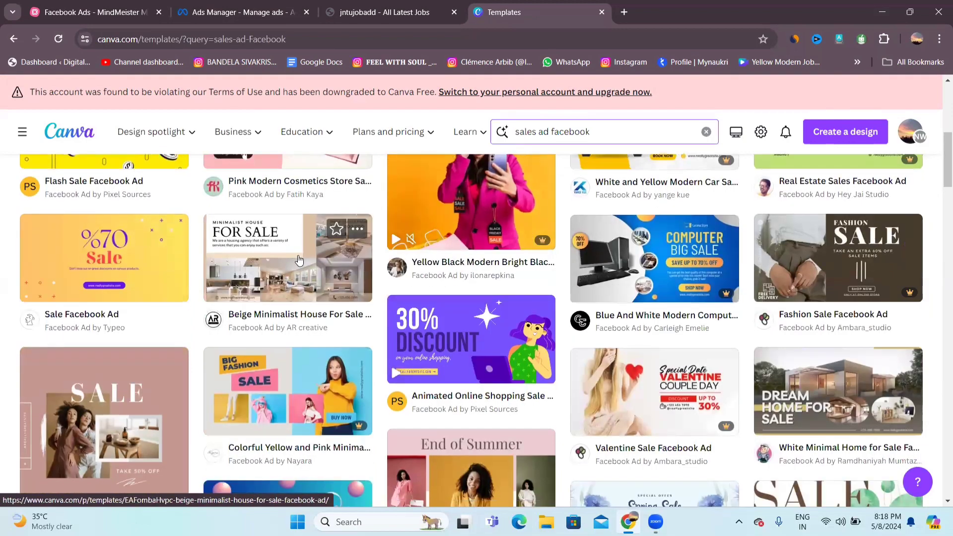
pyautogui.click(300, 260)
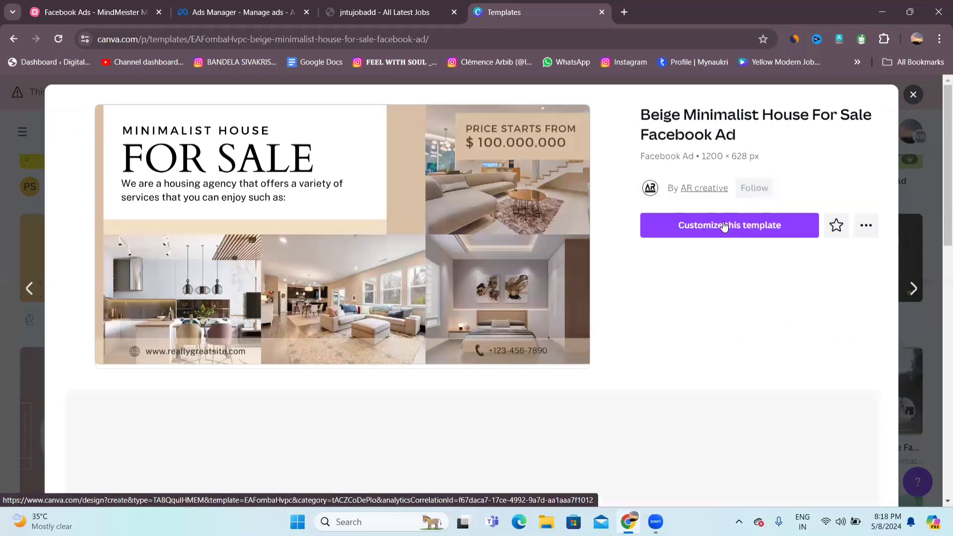
# Open the Beige Minimalist House template as a design, browse more templates, then return to Ads Manager.
pyautogui.click(721, 226)
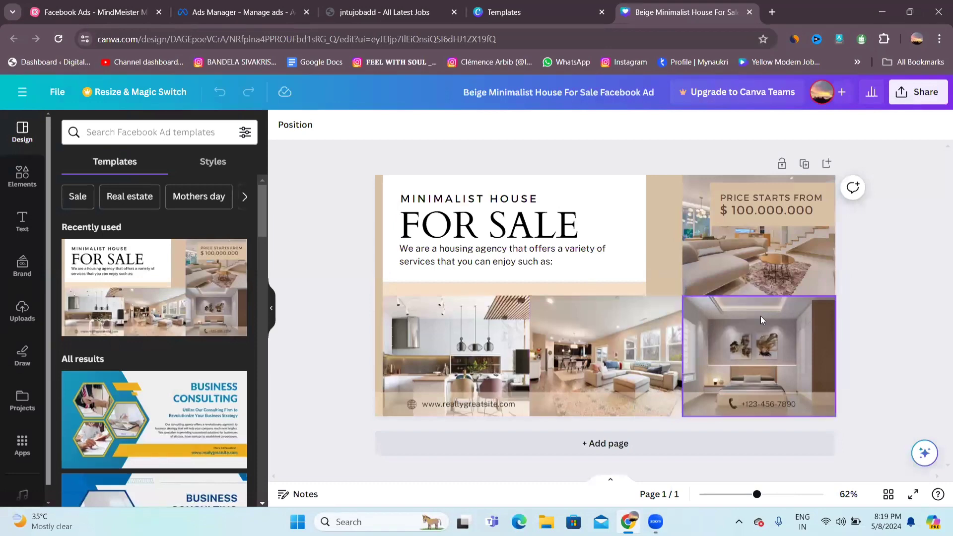
pyautogui.scroll(-5, 105, 327)
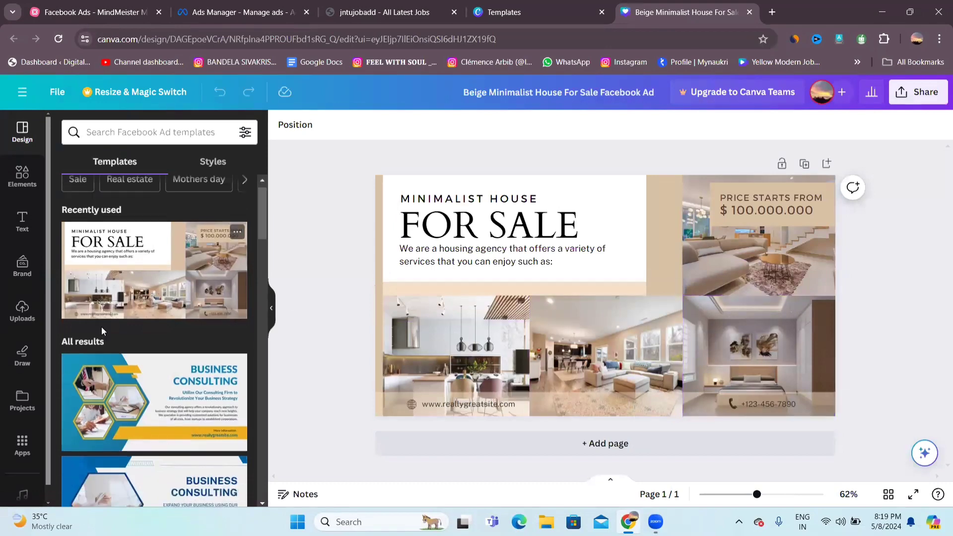
pyautogui.scroll(-1, 141, 327)
pyautogui.scroll(1, 141, 327)
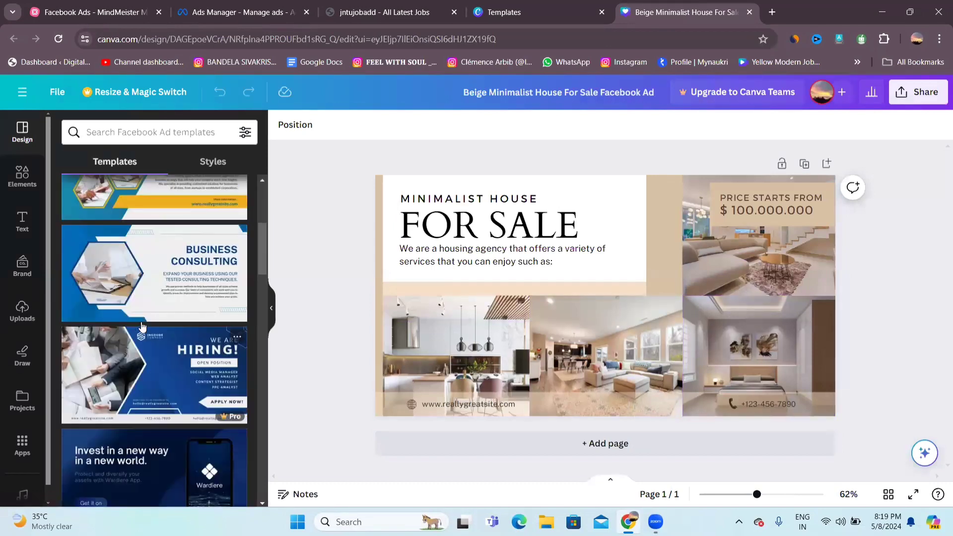
pyautogui.scroll(-6, 159, 283)
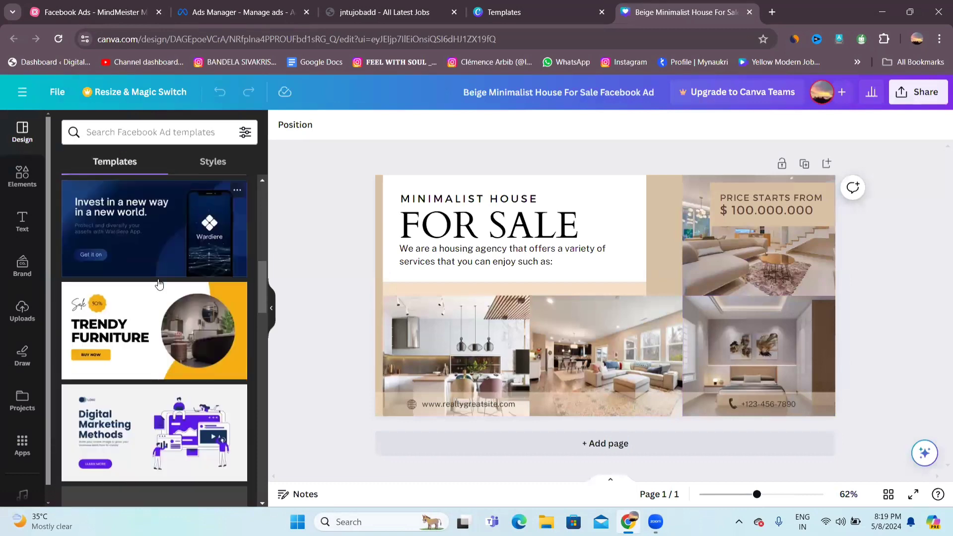
pyautogui.scroll(-5, 159, 284)
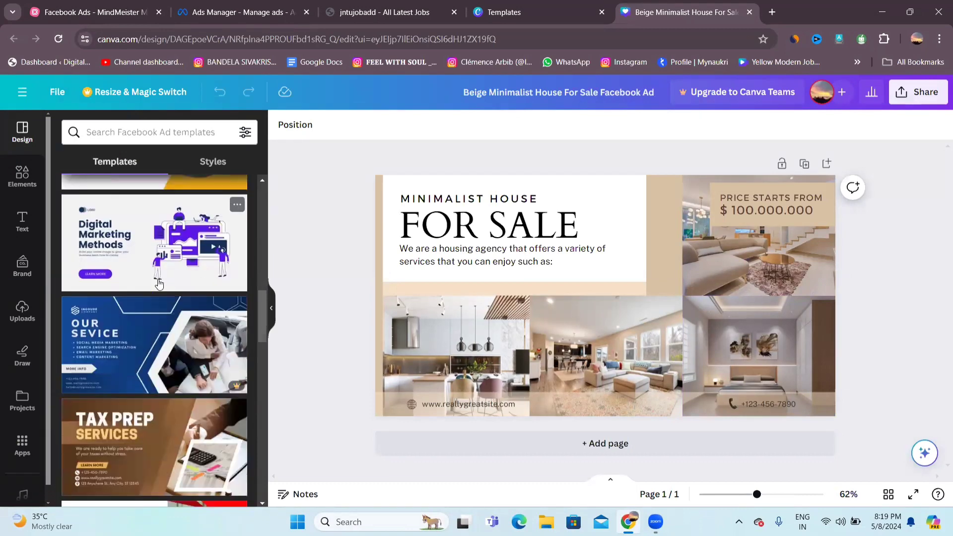
pyautogui.scroll(-5, 159, 283)
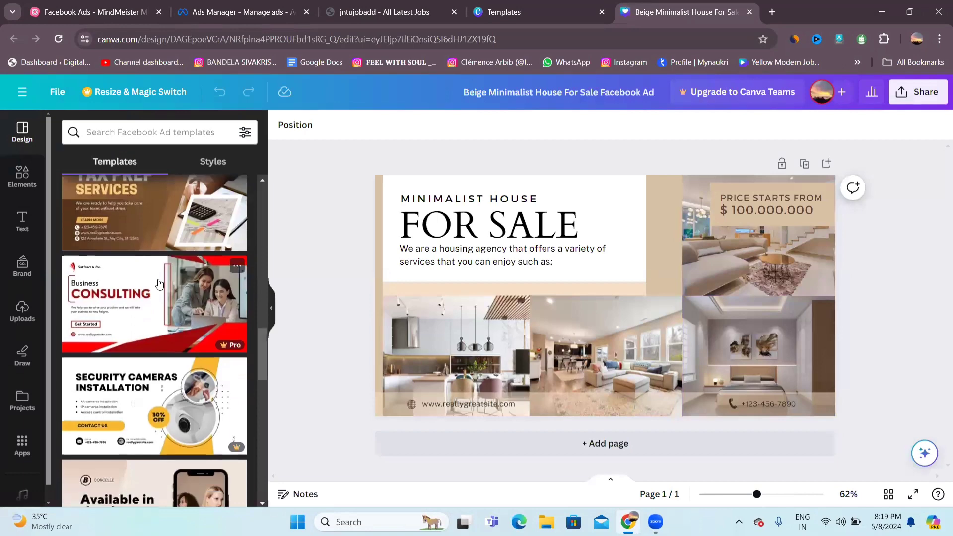
pyautogui.scroll(-3, 159, 284)
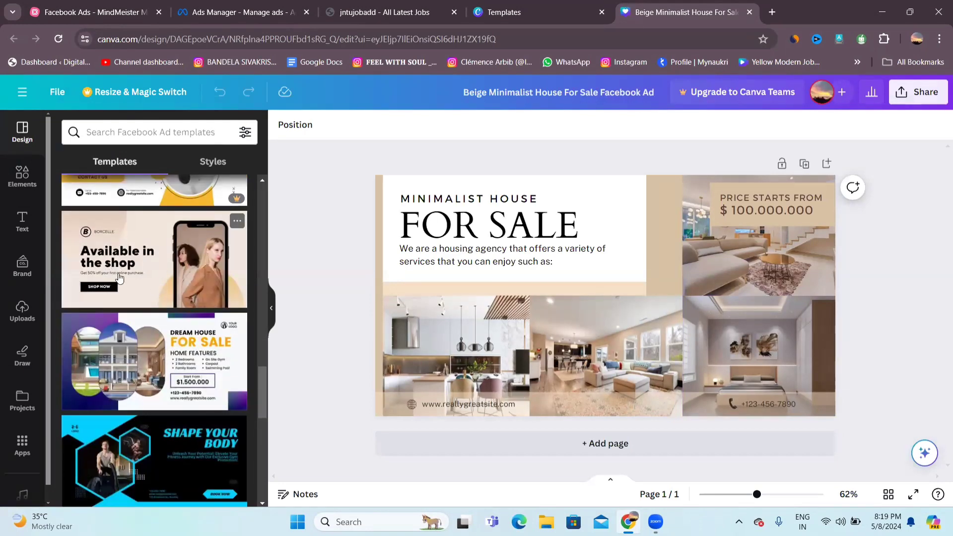
pyautogui.click(243, 14)
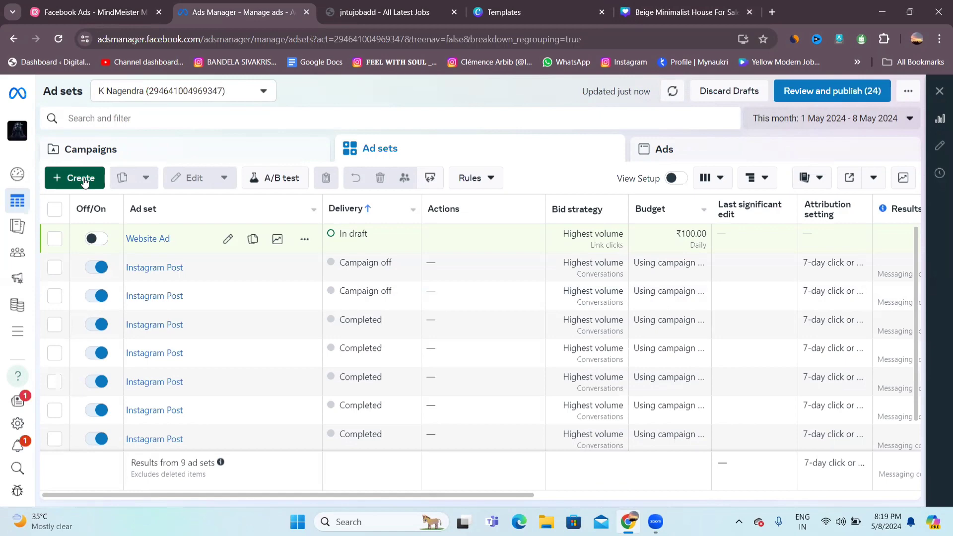
# Create a new campaign with the Sales objective and manual sales campaign setup.
pyautogui.click(83, 179)
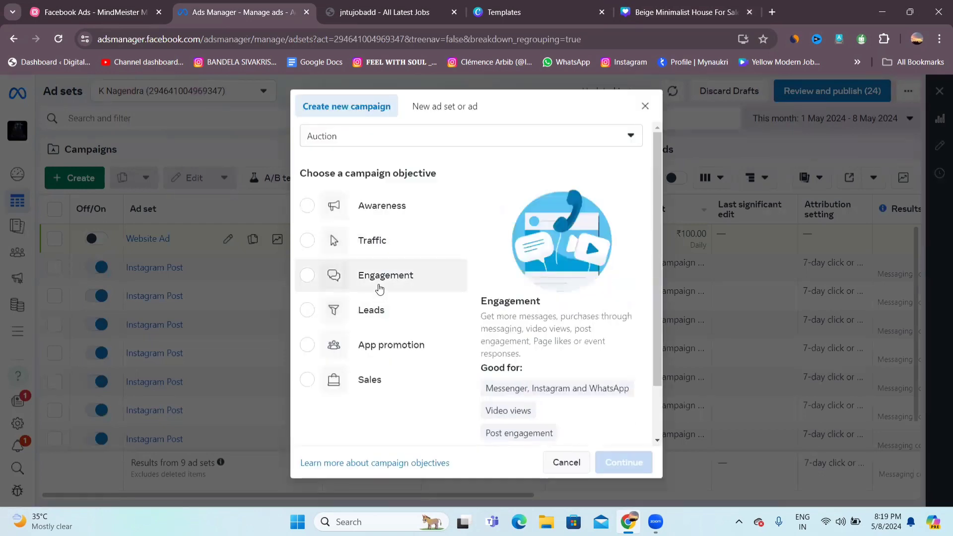
pyautogui.click(363, 379)
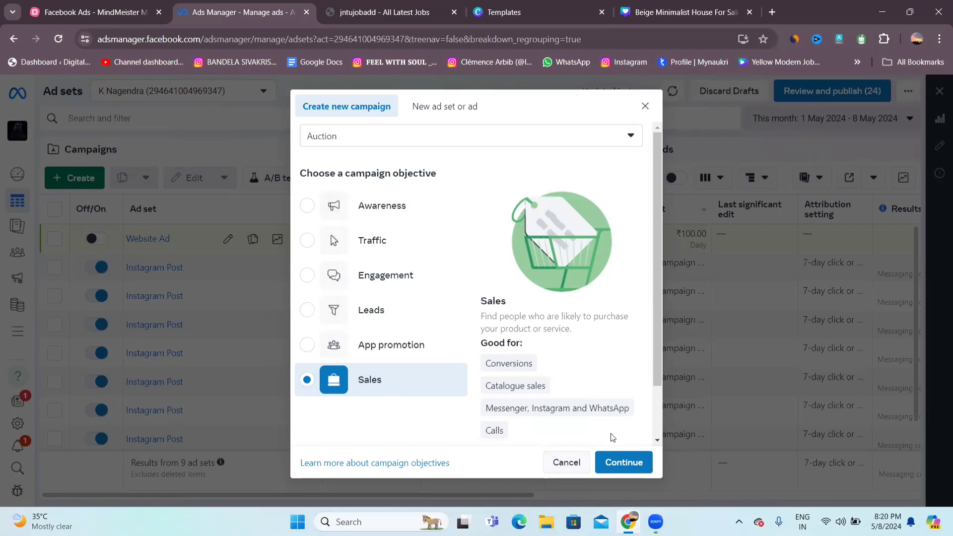
pyautogui.click(624, 457)
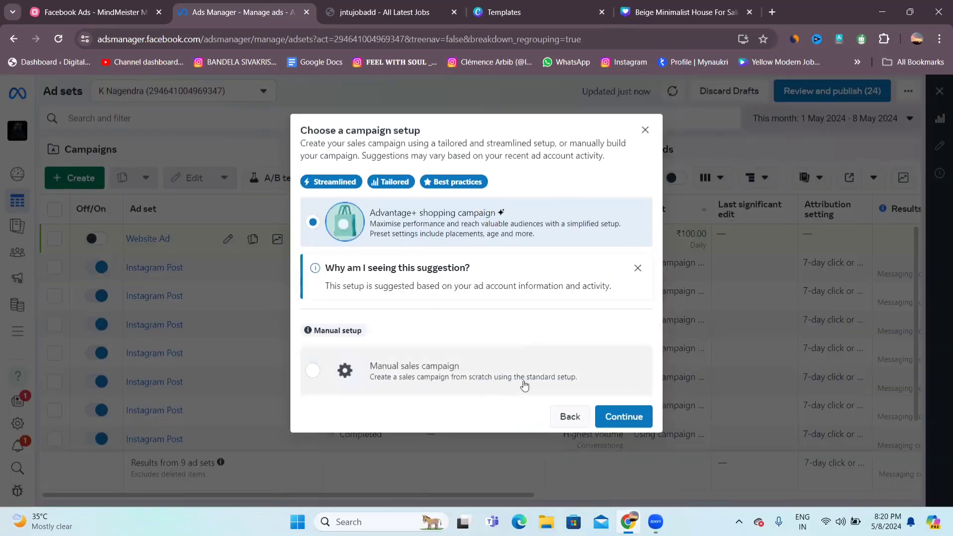
pyautogui.click(524, 385)
pyautogui.click(626, 417)
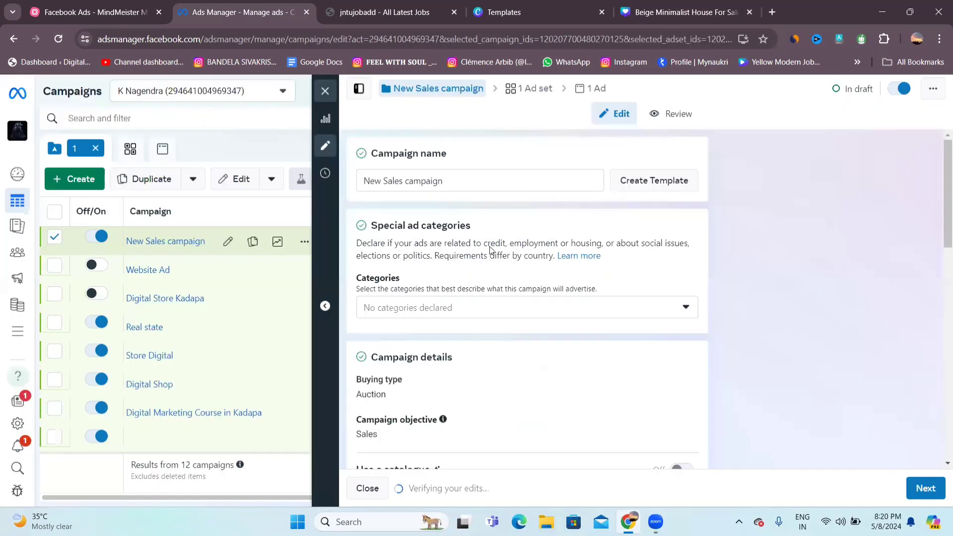
# Review the New Sales campaign form and proceed to its ad set settings.
pyautogui.click(470, 180)
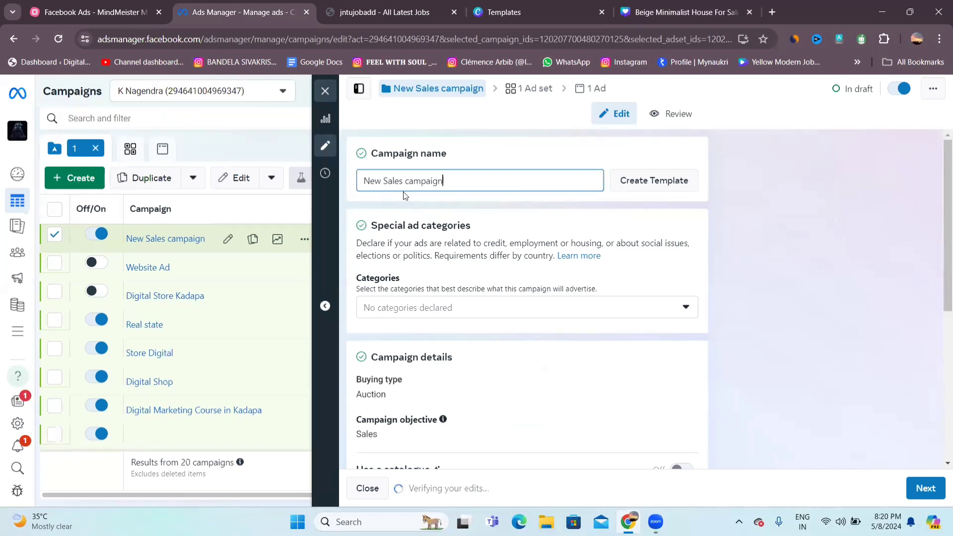
pyautogui.scroll(-5, 577, 350)
pyautogui.scroll(5, 577, 350)
pyautogui.scroll(-5, 491, 273)
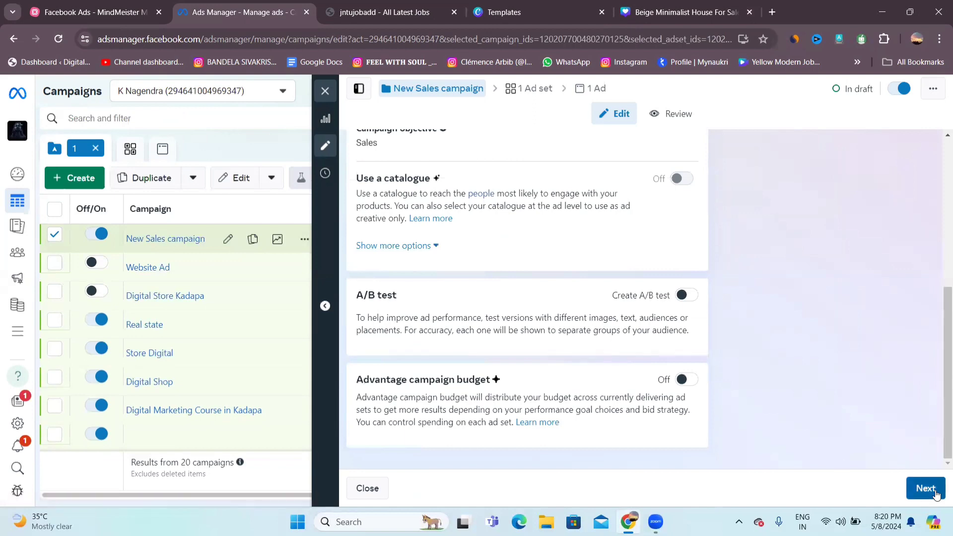
pyautogui.click(922, 488)
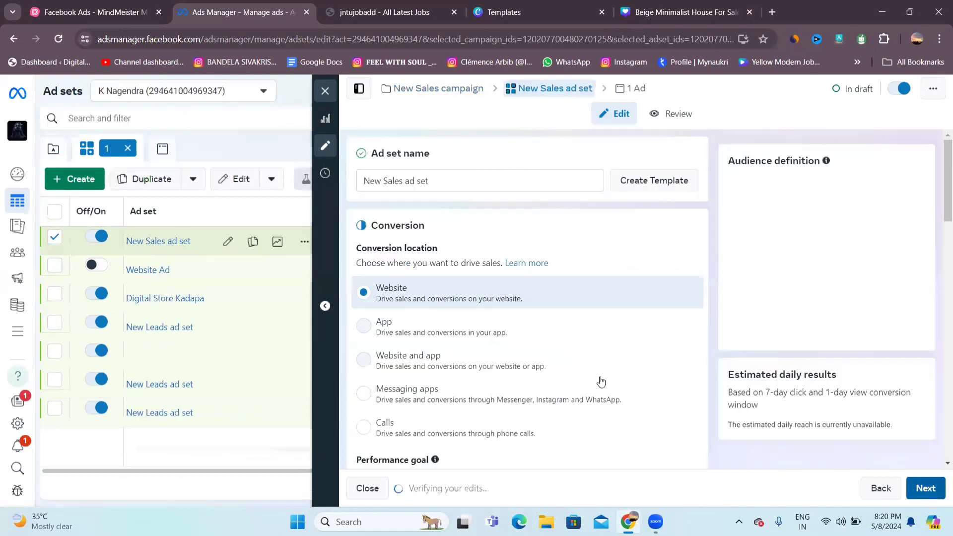
# Rename the ad set to 'New Sales ad' by deleting the word 'set'.
pyautogui.click(461, 181)
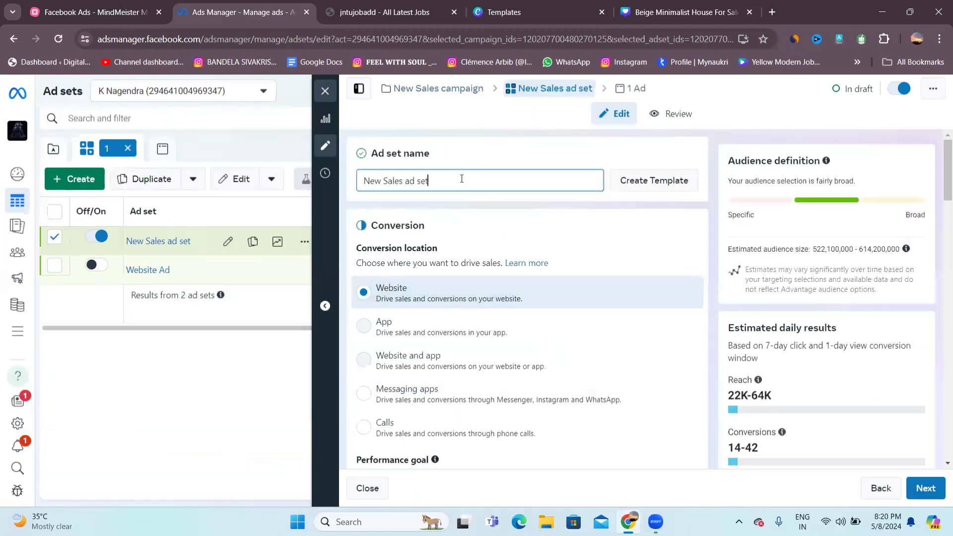
pyautogui.press('BackSpace')
pyautogui.press('BackSpace')
pyautogui.press('BackSpace')
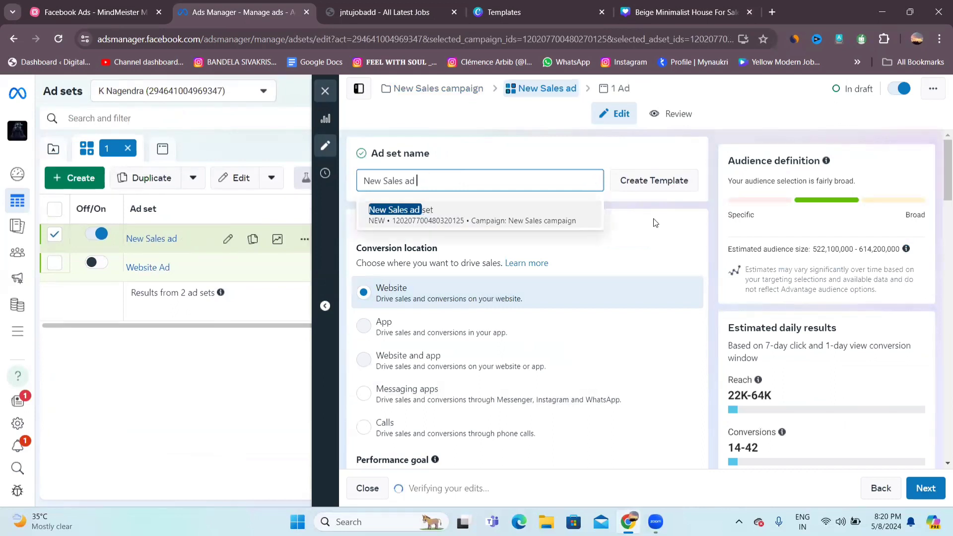
pyautogui.click(519, 304)
# Review the ad set's conversion goal, ₹800 daily budget and India targeting down to Audience controls.
pyautogui.scroll(-2, 519, 304)
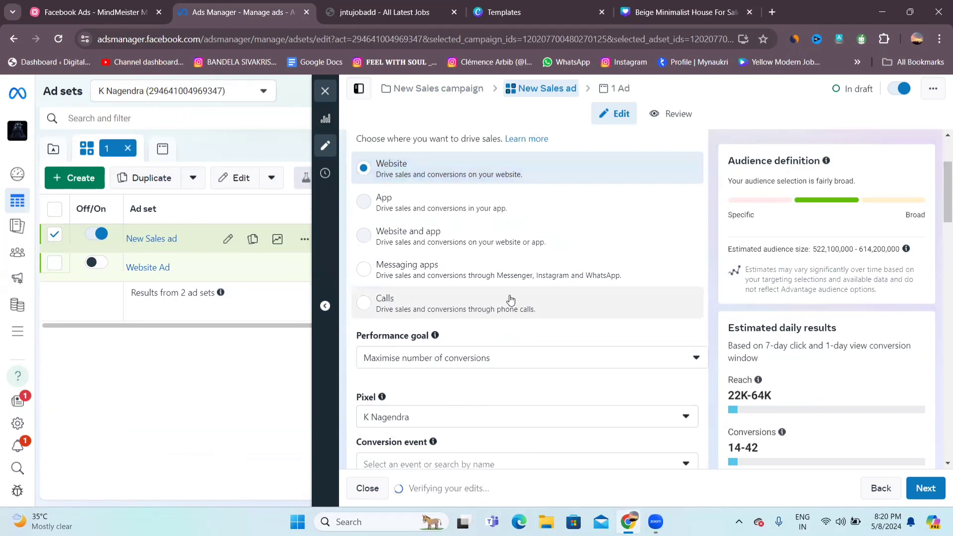
pyautogui.moveTo(532, 242)
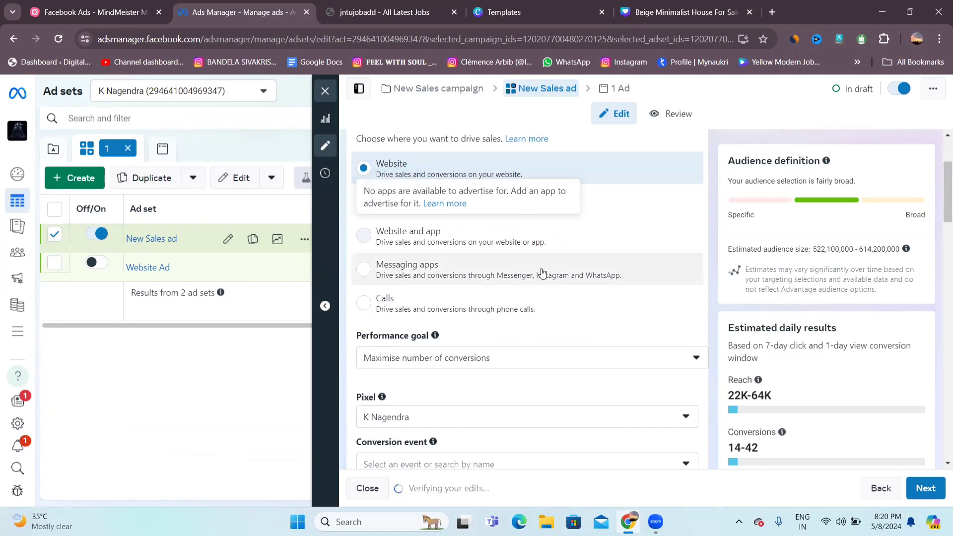
pyautogui.scroll(-2, 544, 272)
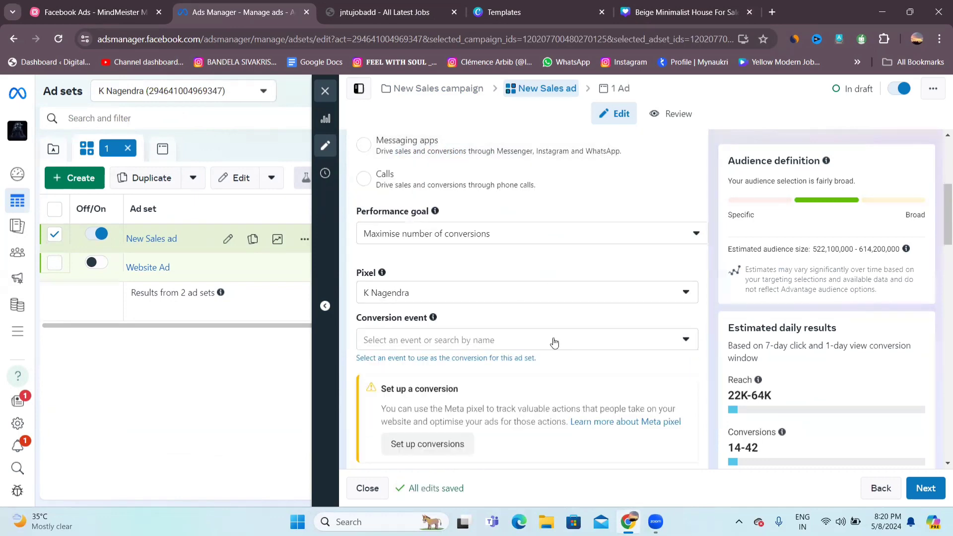
pyautogui.scroll(-4, 552, 339)
pyautogui.scroll(-10, 556, 330)
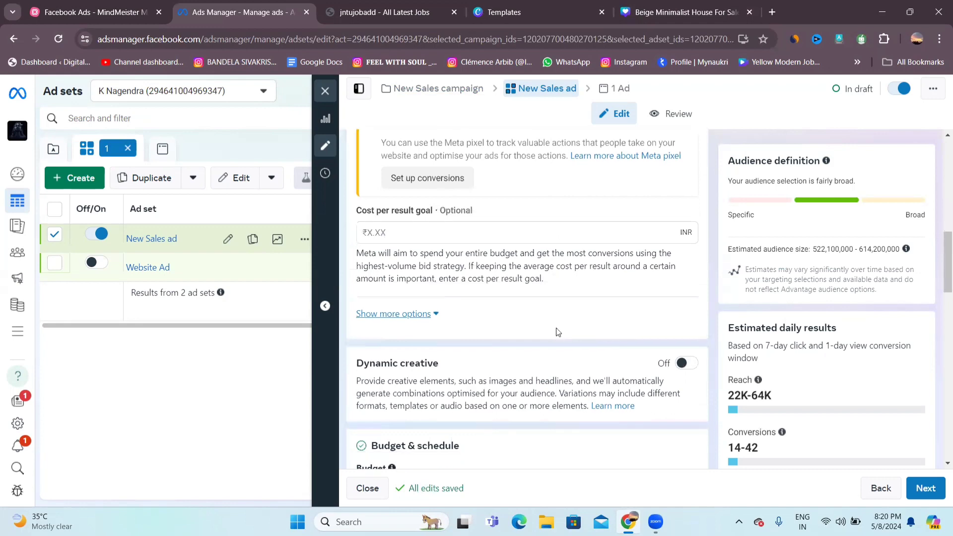
pyautogui.scroll(10, 560, 330)
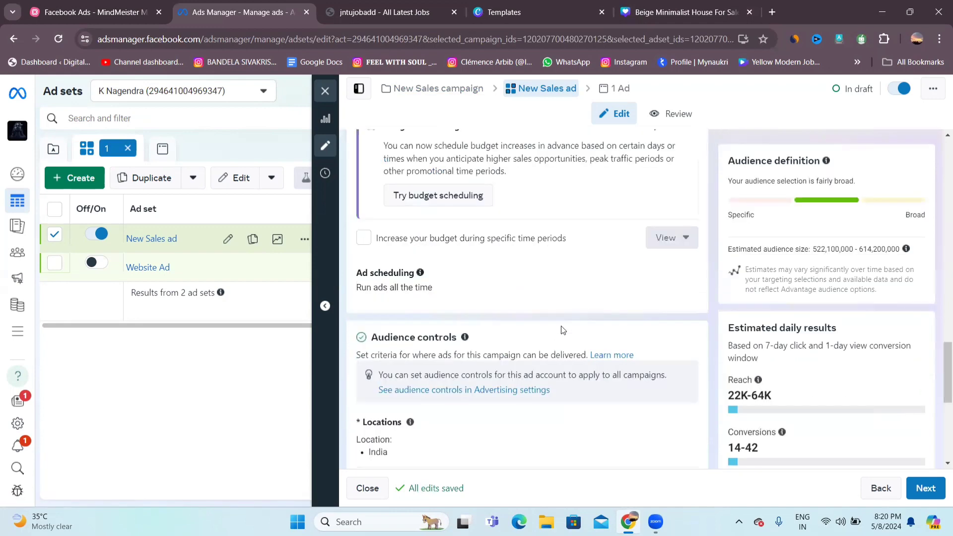
pyautogui.scroll(1, 563, 331)
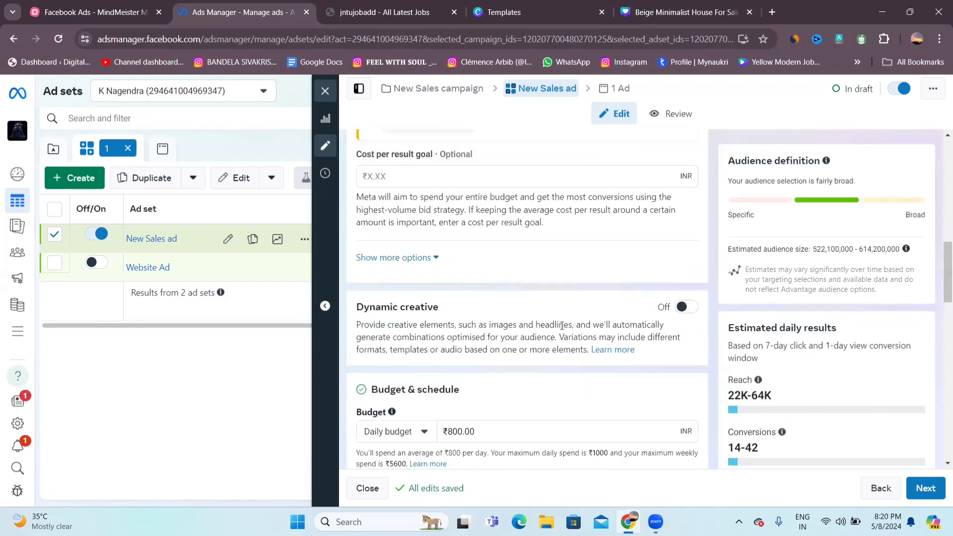
pyautogui.scroll(-3, 563, 326)
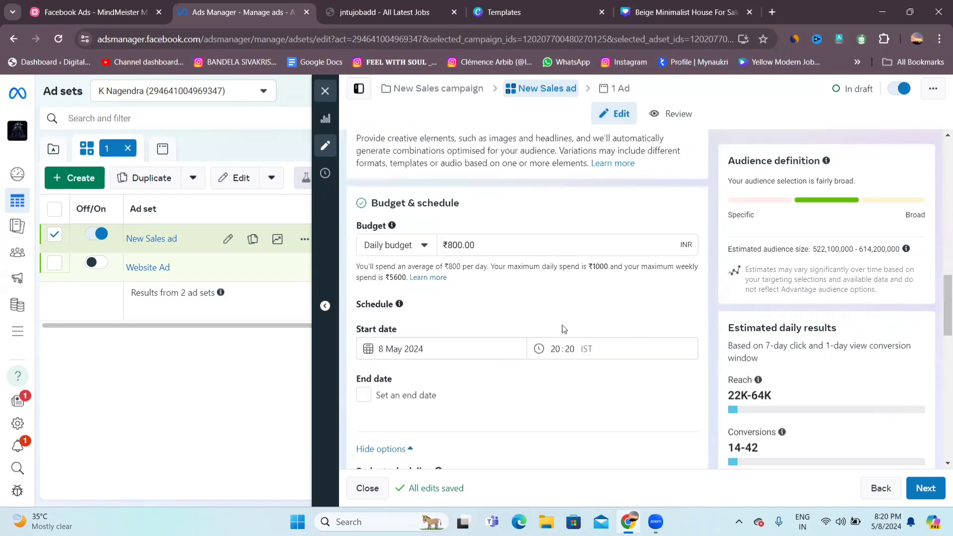
pyautogui.scroll(-3, 563, 326)
pyautogui.scroll(-3, 564, 328)
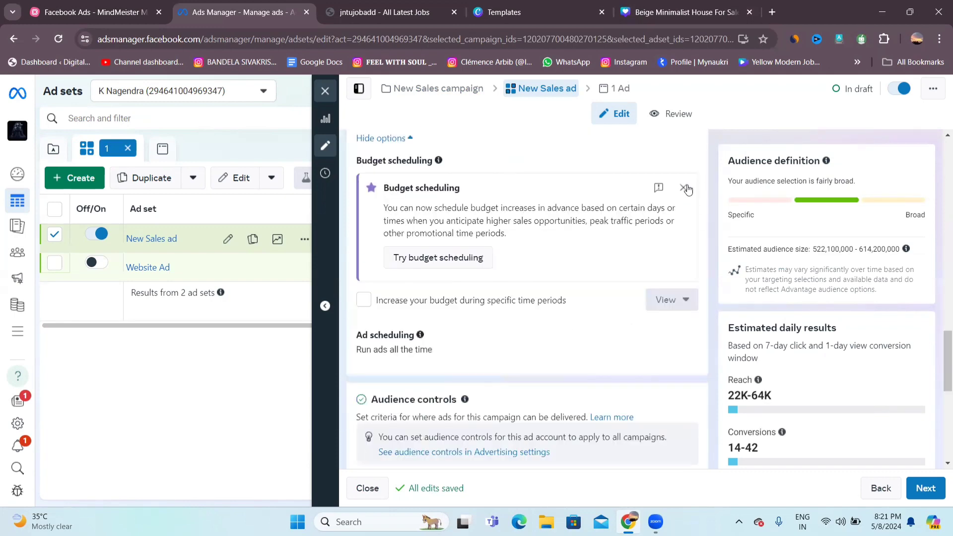
pyautogui.scroll(-3, 501, 334)
pyautogui.scroll(-2, 503, 336)
pyautogui.scroll(-1, 504, 337)
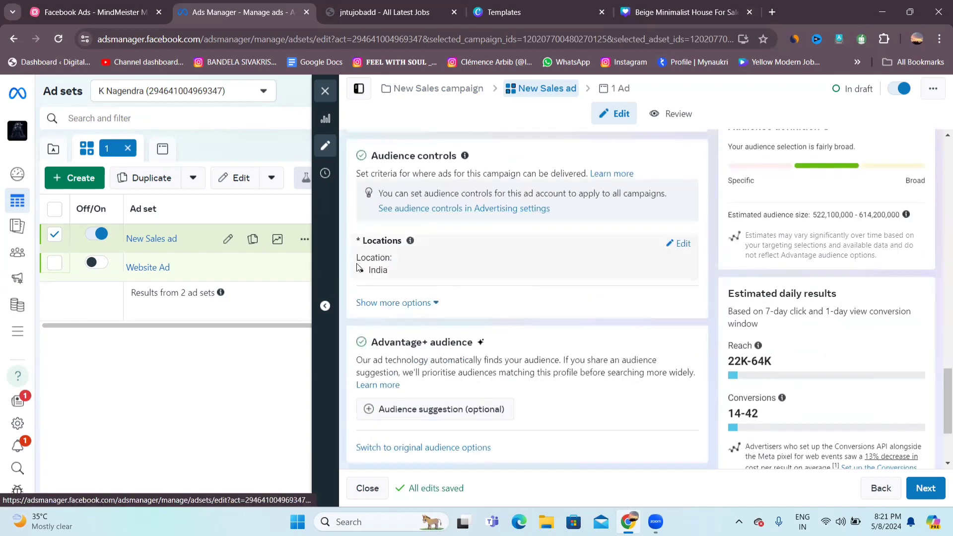
# Add Andhra Pradesh, India as an included target location.
pyautogui.click(683, 244)
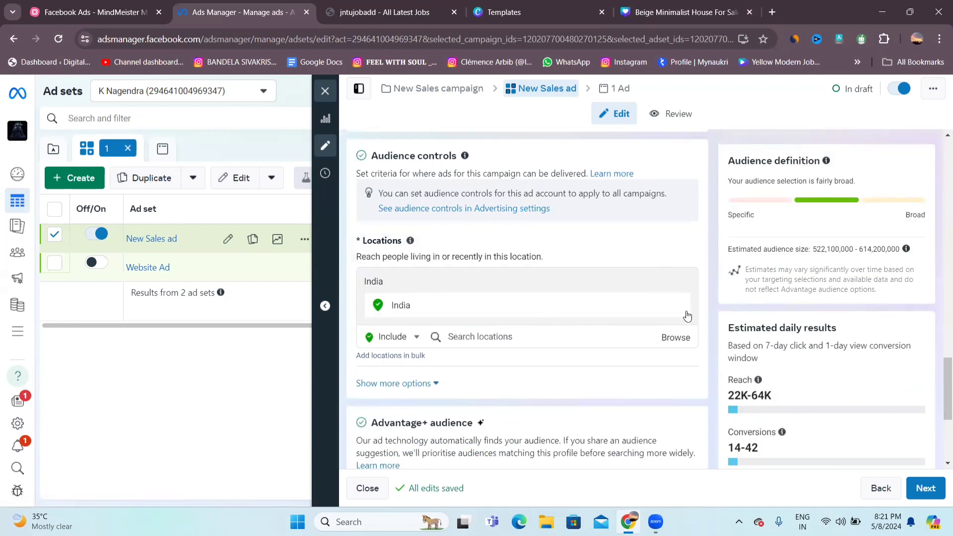
pyautogui.click(673, 341)
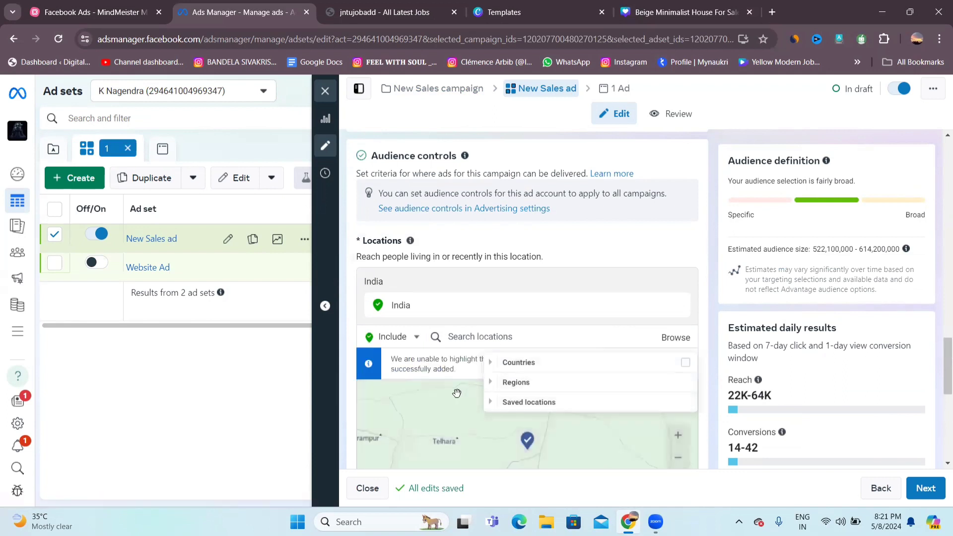
pyautogui.scroll(-1, 487, 401)
pyautogui.click(479, 280)
pyautogui.write('Andhra Preadesh')
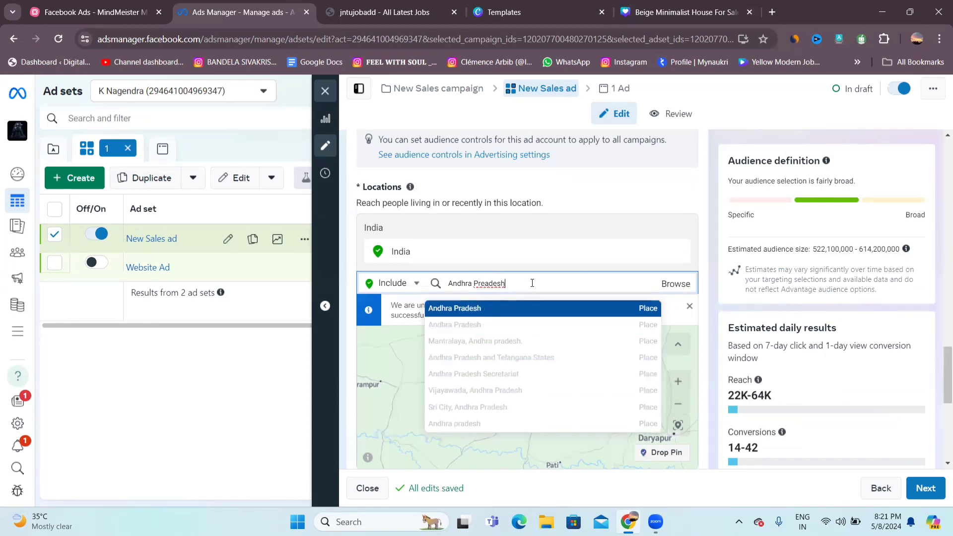
pyautogui.press('Return')
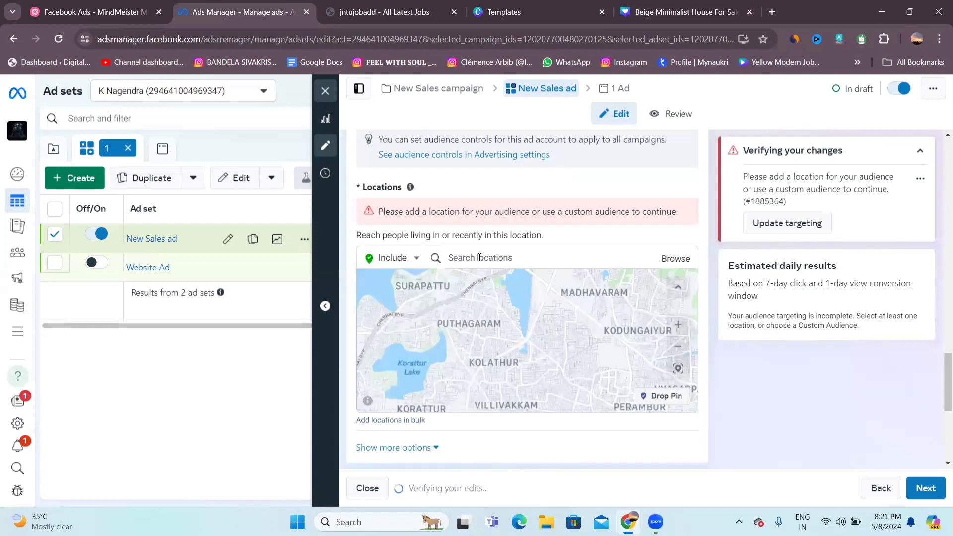
pyautogui.write('Andhra')
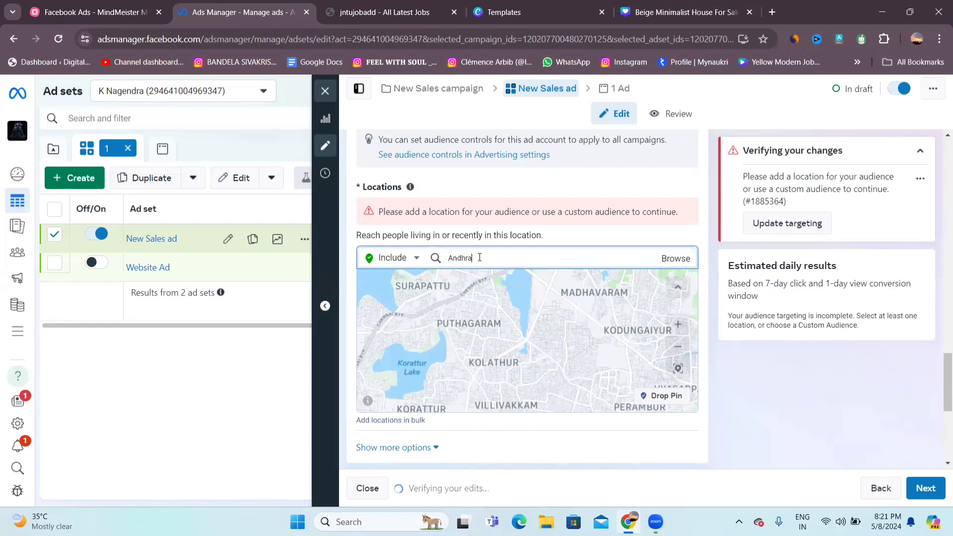
pyautogui.write(' Pradesh')
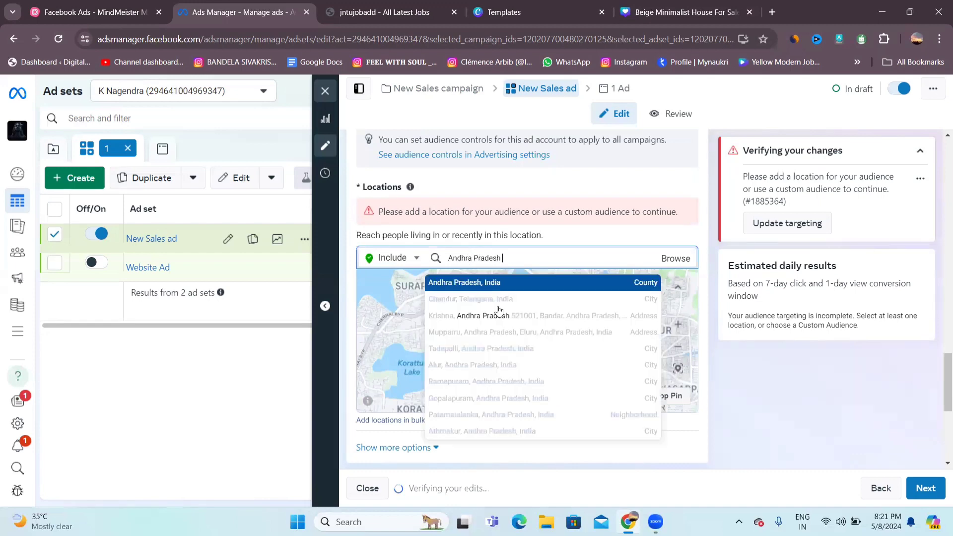
pyautogui.click(504, 283)
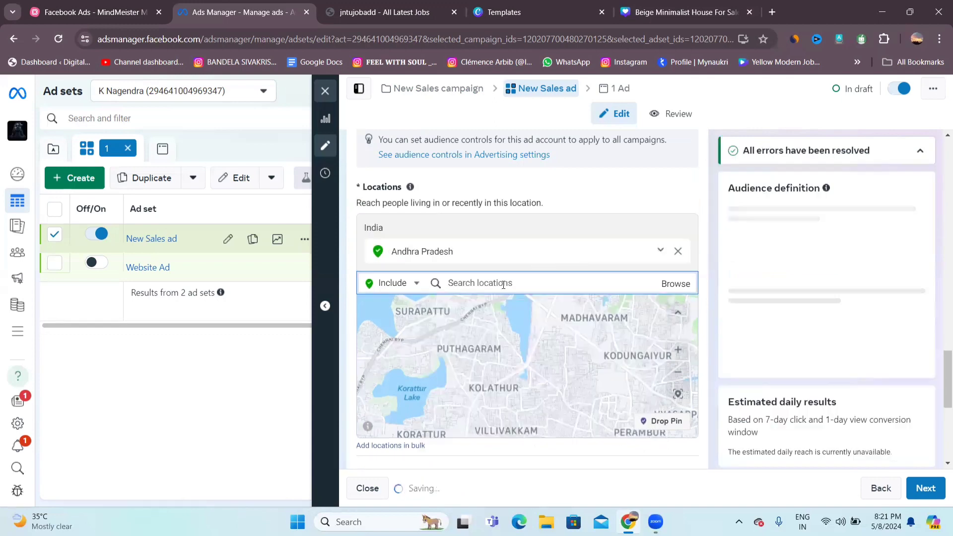
# Add Telangana, India to the target locations and scroll on to Advantage+ audience.
pyautogui.write('Te')
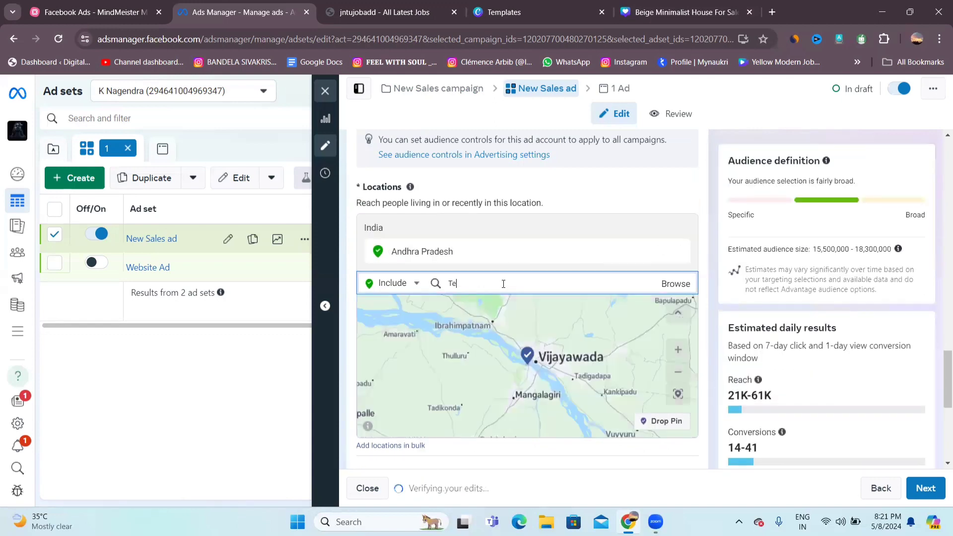
pyautogui.write('langana')
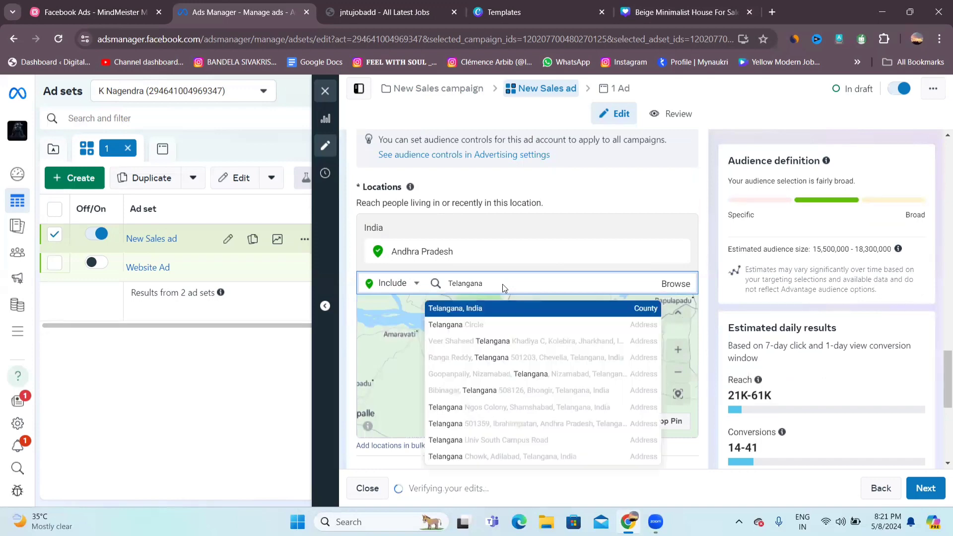
pyautogui.click(676, 284)
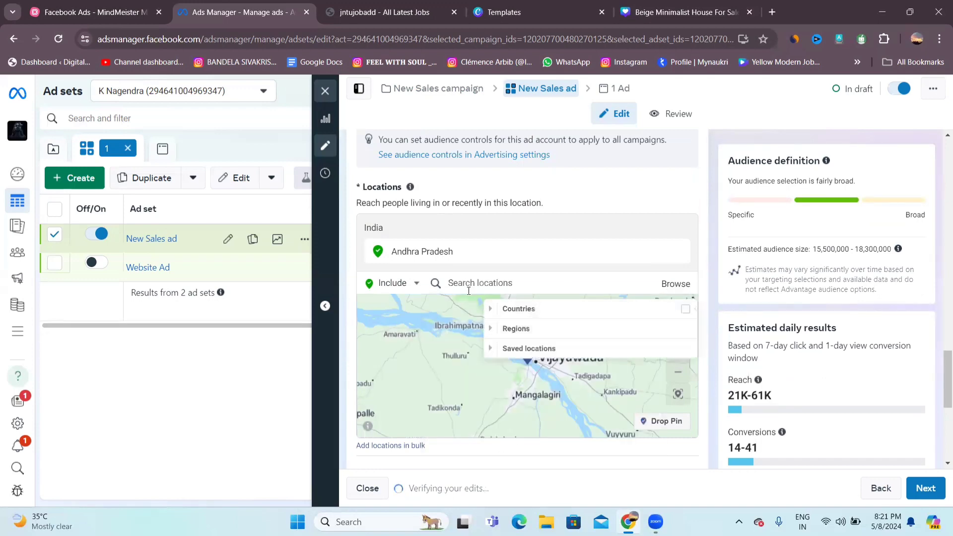
pyautogui.click(474, 283)
pyautogui.write('Telangana')
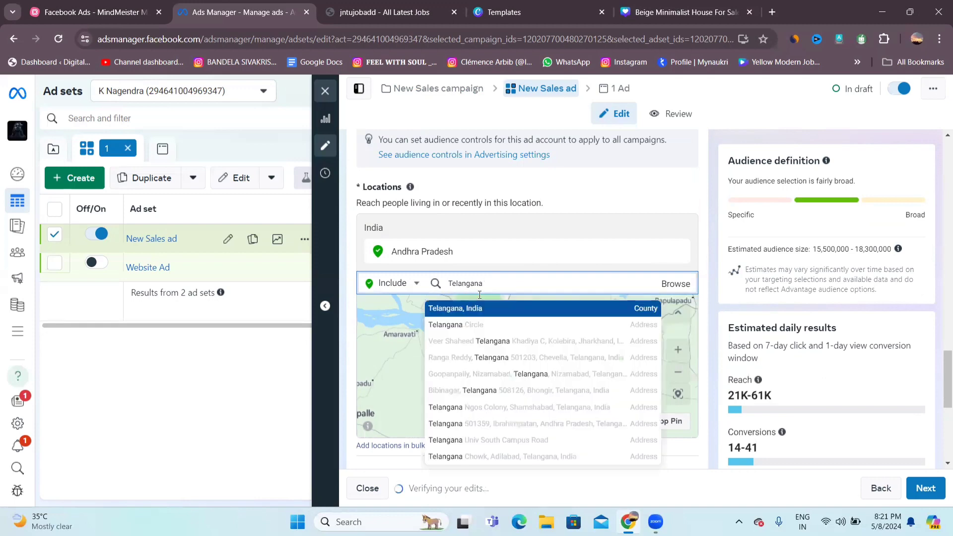
pyautogui.click(467, 308)
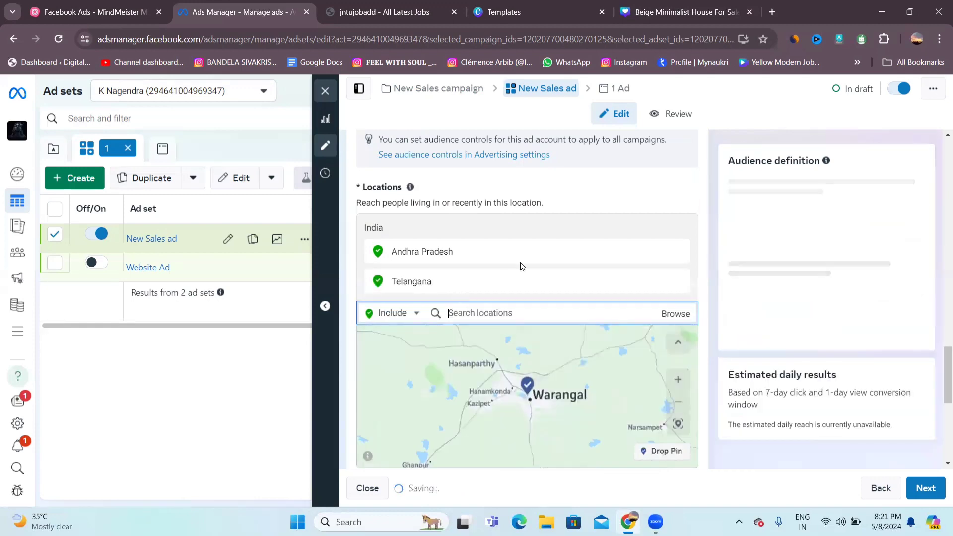
pyautogui.scroll(-1, 526, 264)
pyautogui.scroll(-1, 579, 348)
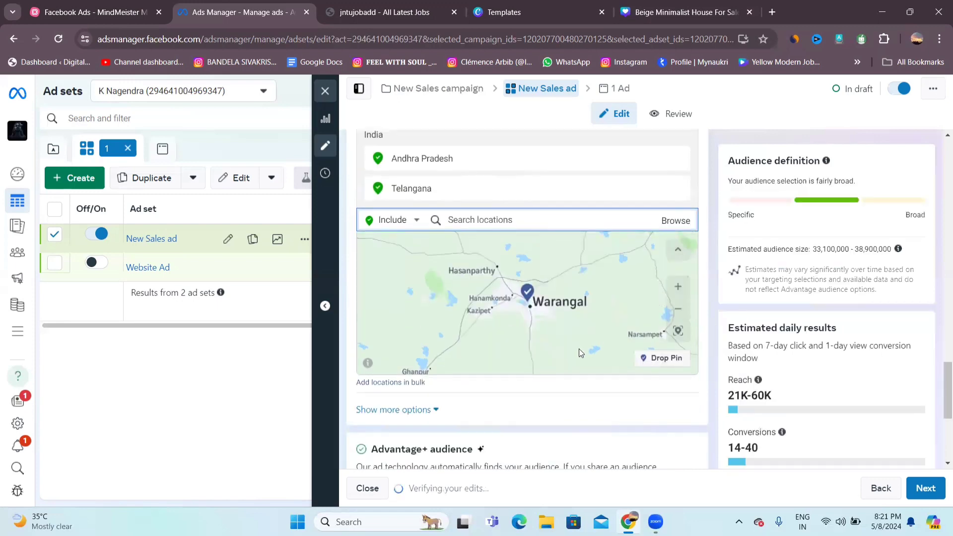
pyautogui.scroll(-4, 566, 337)
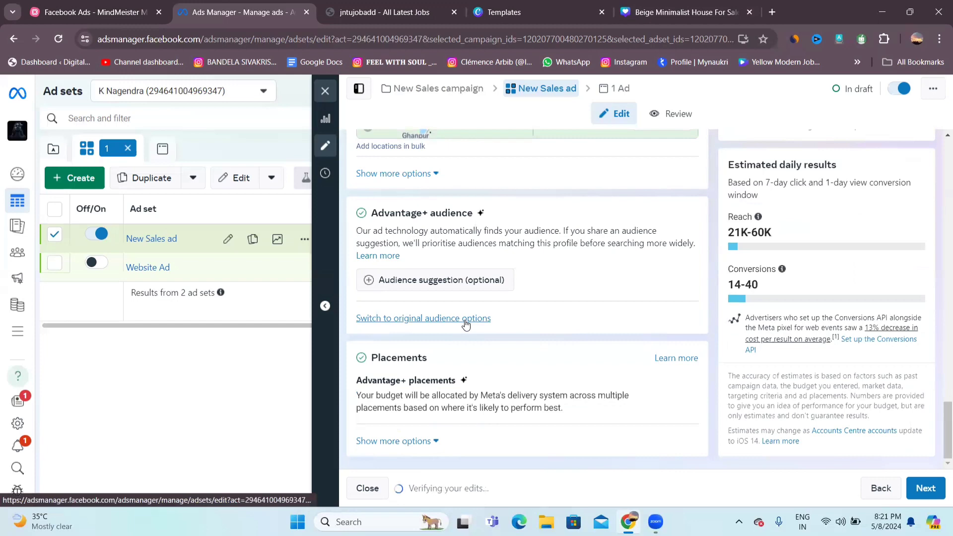
# Expand Audience suggestion and browse Detailed targeting categories into Interests.
pyautogui.click(448, 288)
pyautogui.scroll(-1, 453, 337)
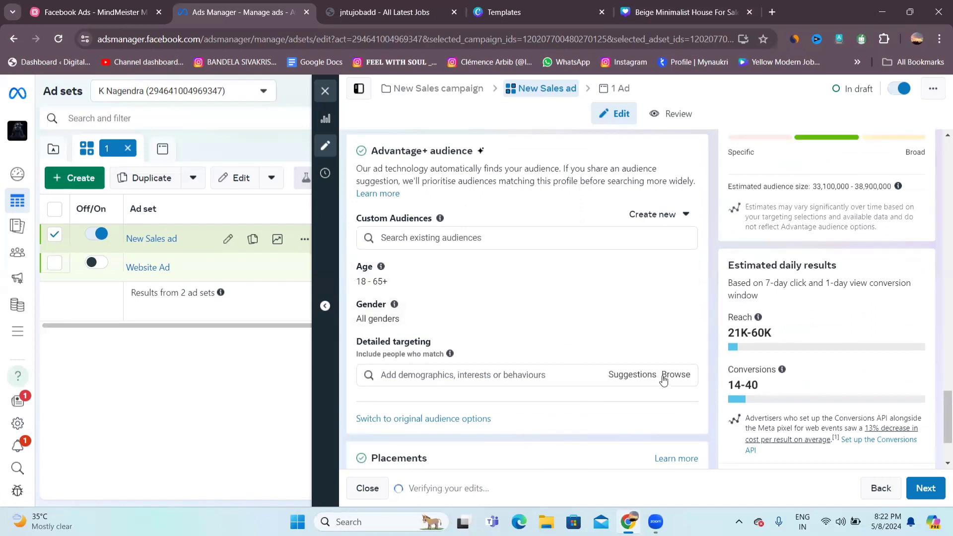
pyautogui.click(520, 375)
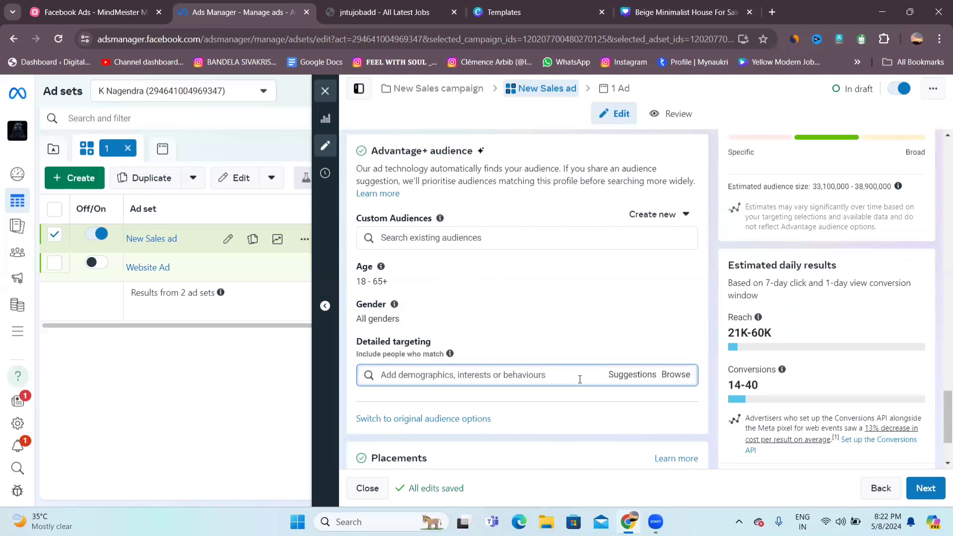
pyautogui.click(676, 375)
pyautogui.scroll(-2, 425, 379)
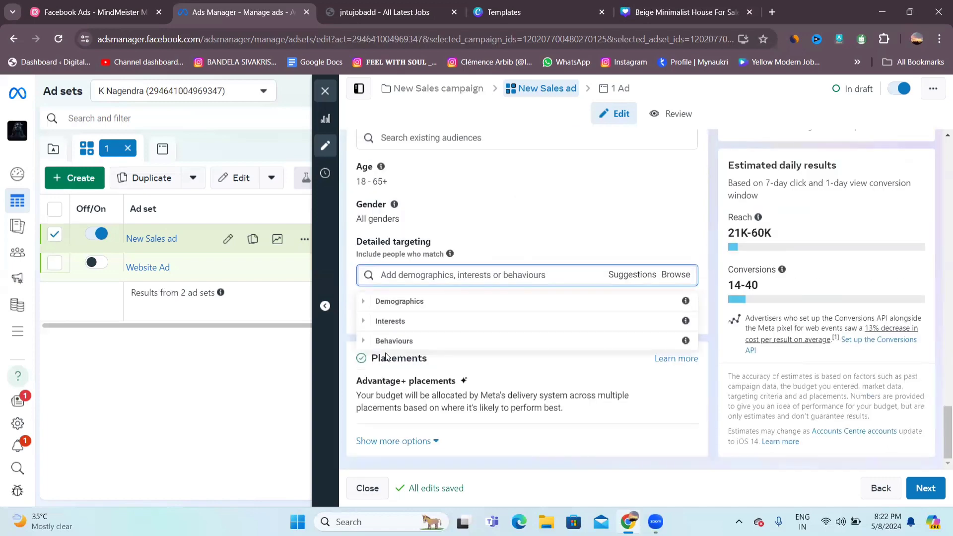
pyautogui.click(390, 323)
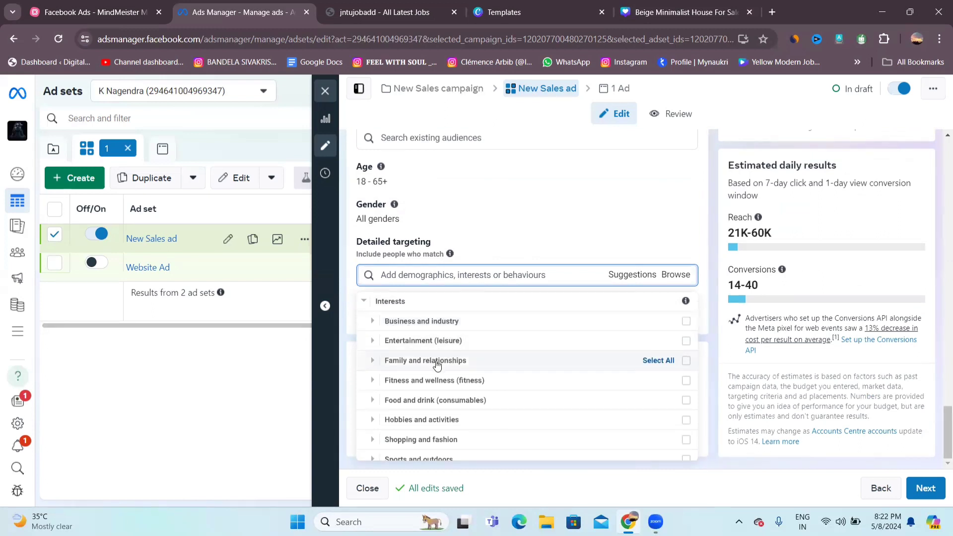
# Look through Business and industry interests, then close the list without choosing any.
pyautogui.scroll(-1, 460, 384)
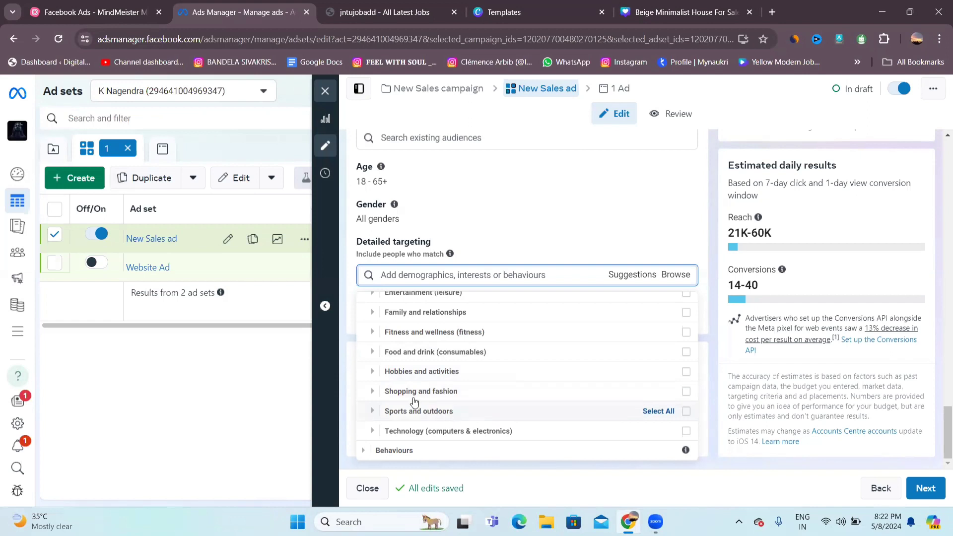
pyautogui.scroll(2, 412, 372)
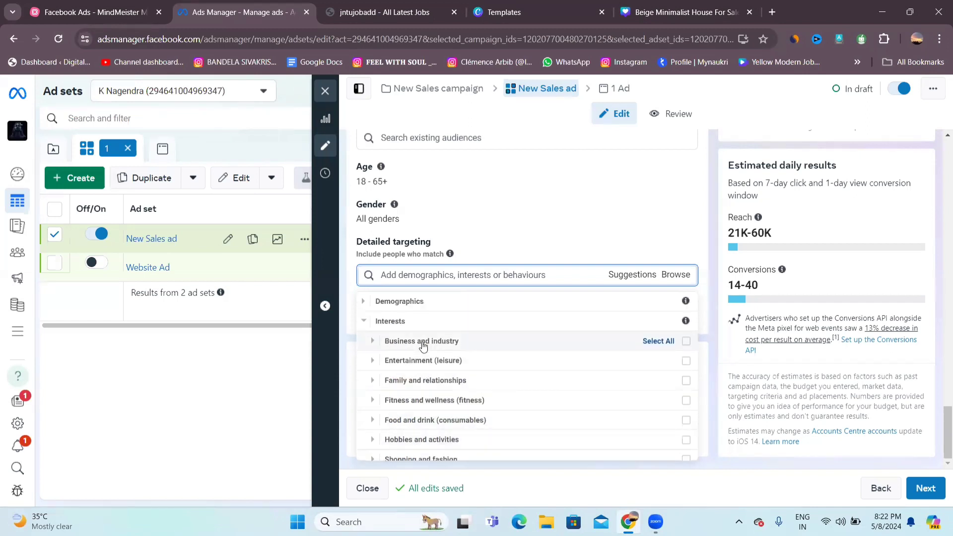
pyautogui.click(422, 342)
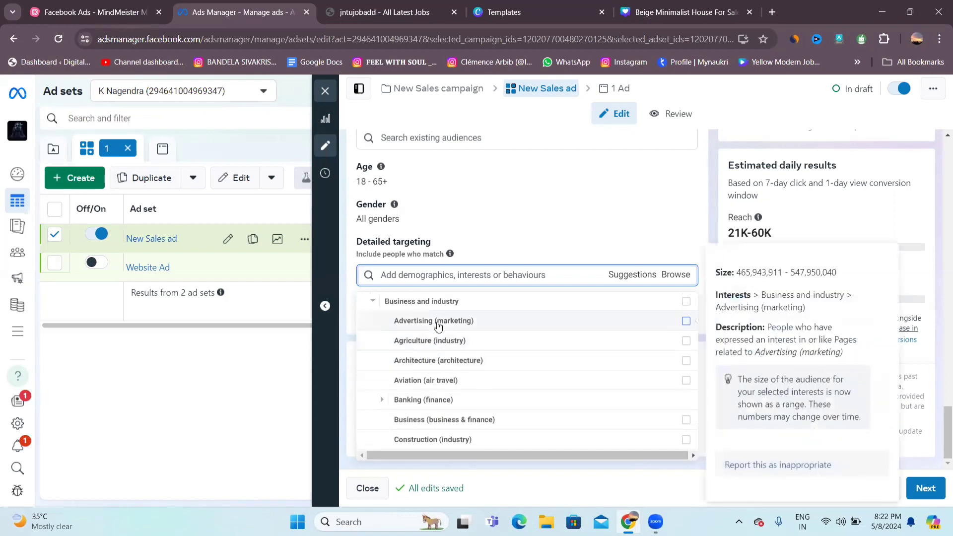
pyautogui.scroll(-1, 439, 376)
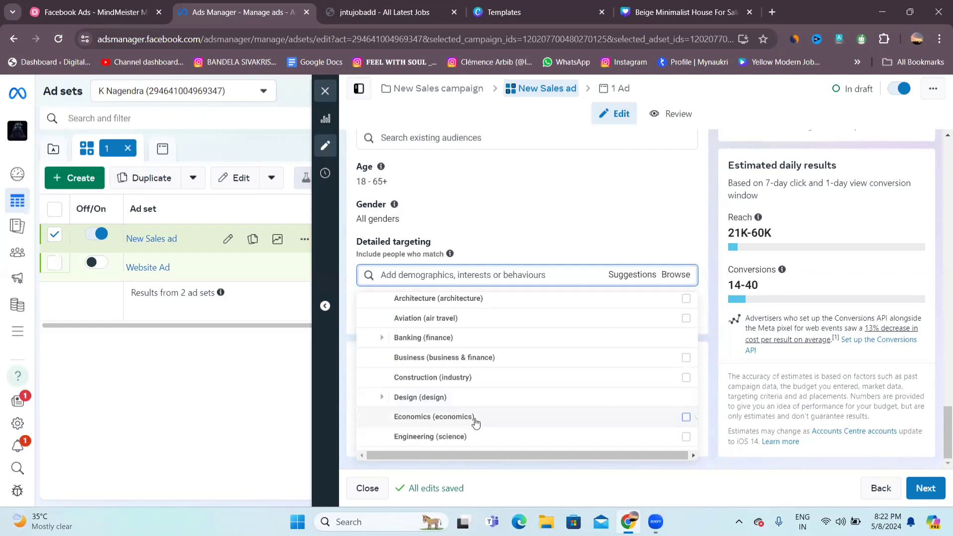
pyautogui.scroll(2, 469, 380)
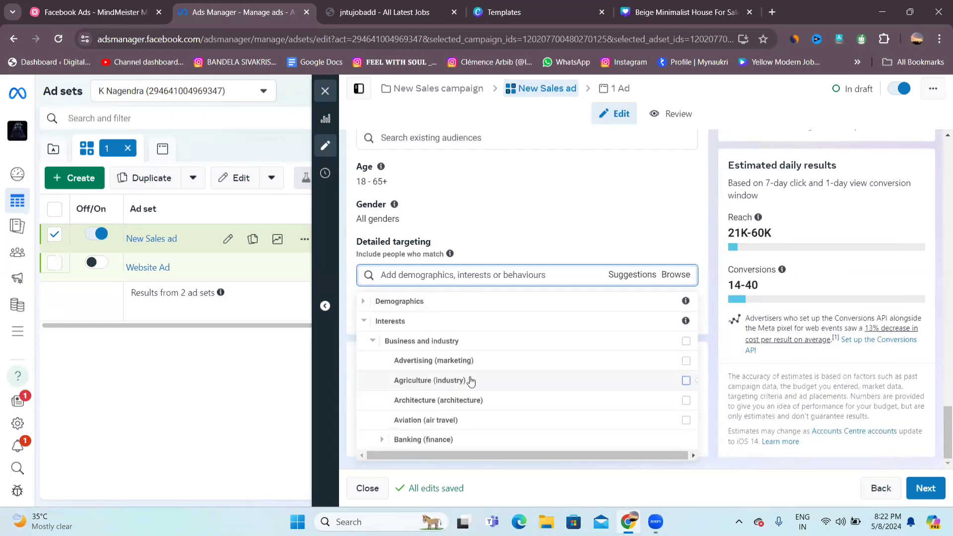
pyautogui.scroll(-8, 469, 394)
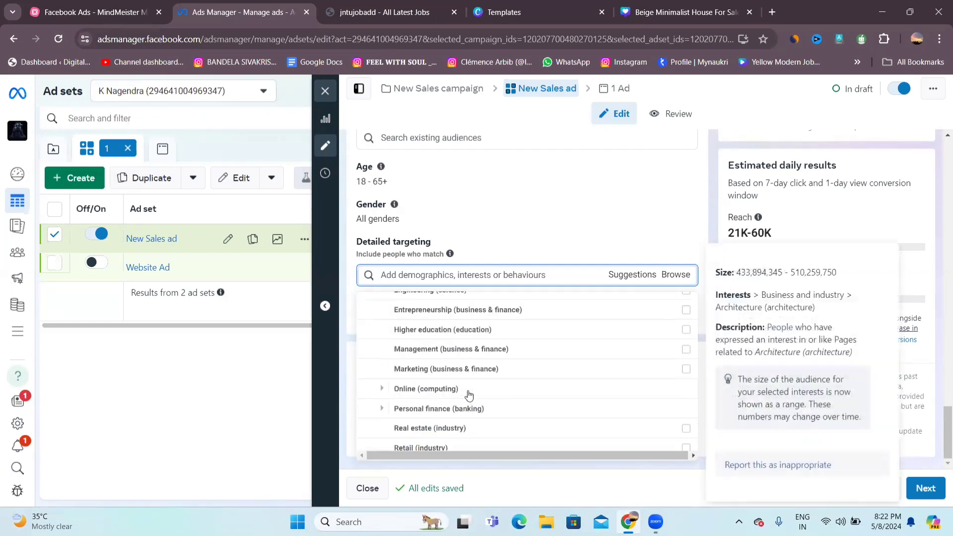
pyautogui.scroll(-1, 469, 395)
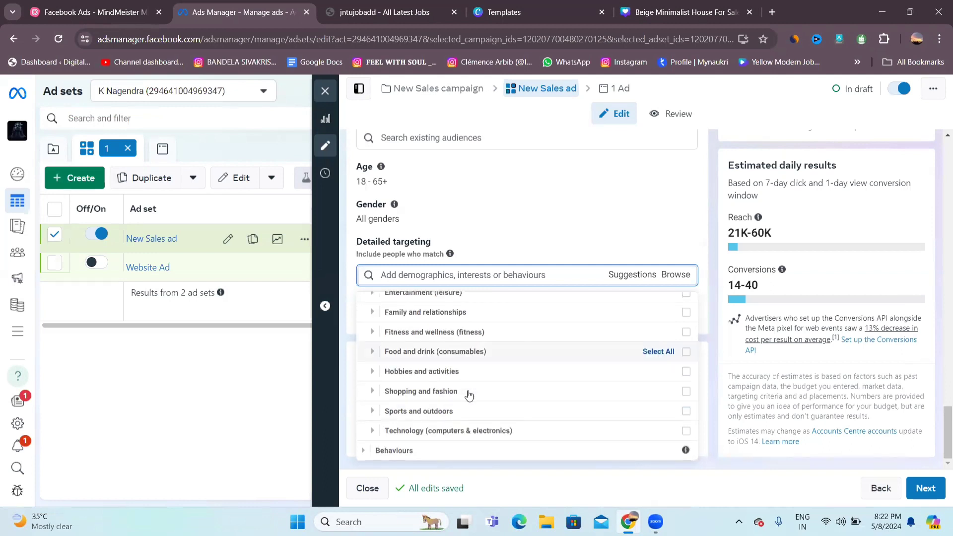
pyautogui.click(563, 203)
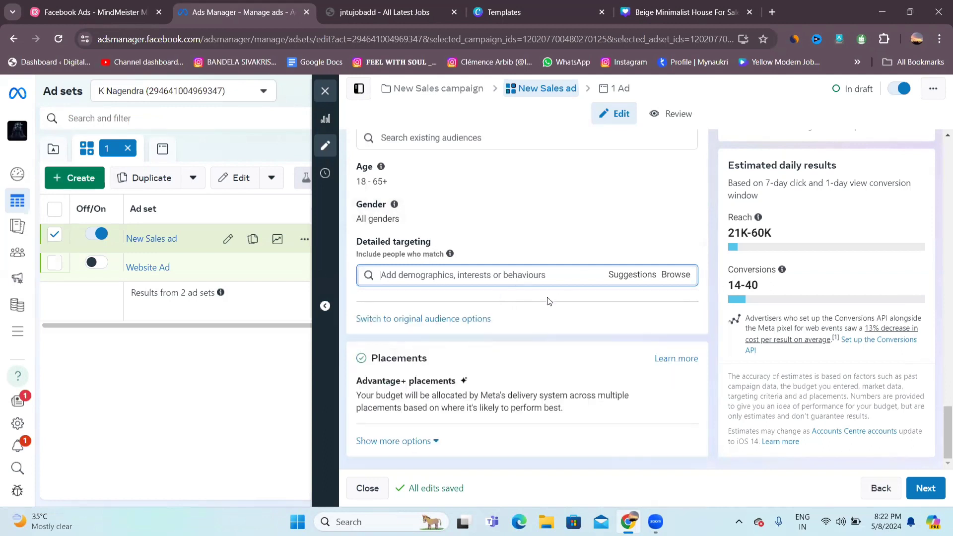
# Review the age 18–65+, all-genders and Advantage+ placements settings.
pyautogui.scroll(1, 517, 271)
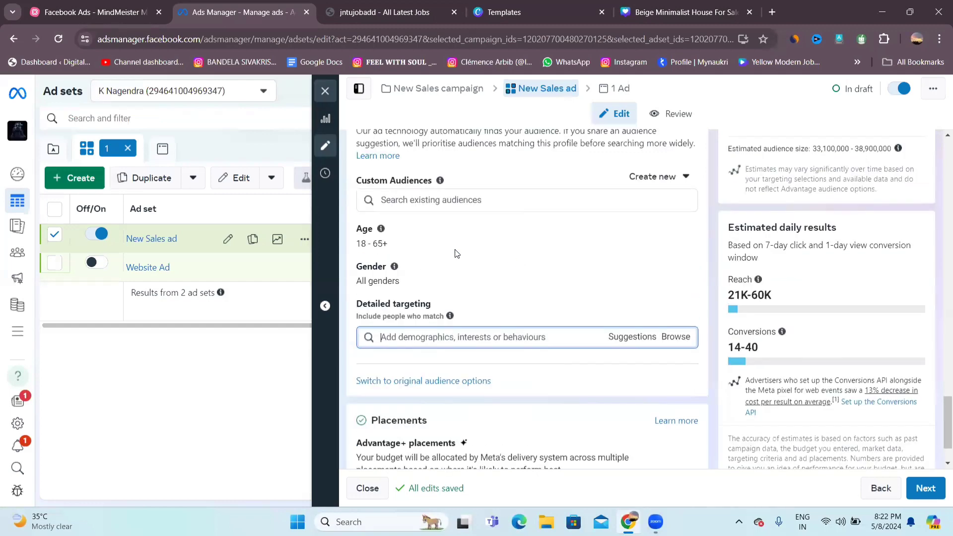
pyautogui.scroll(5, 564, 243)
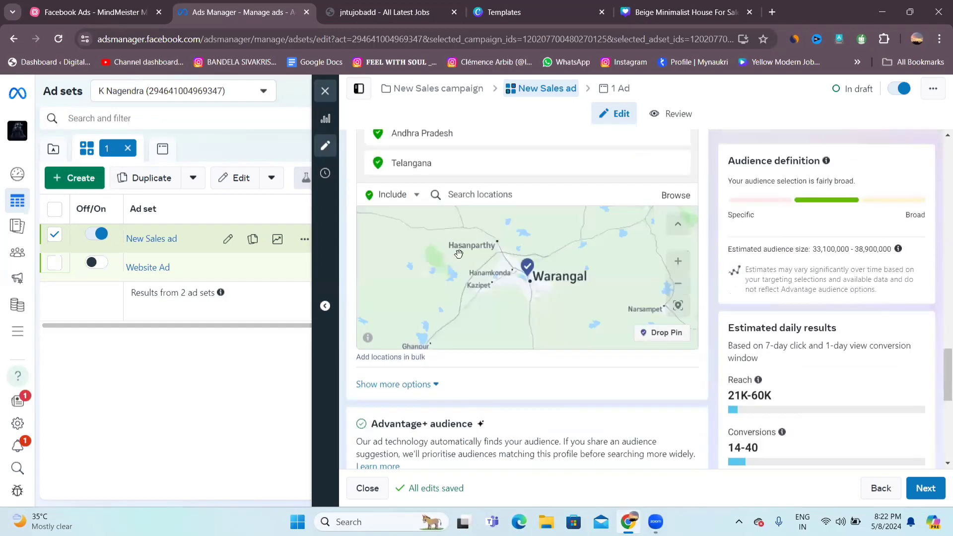
pyautogui.scroll(-3, 520, 289)
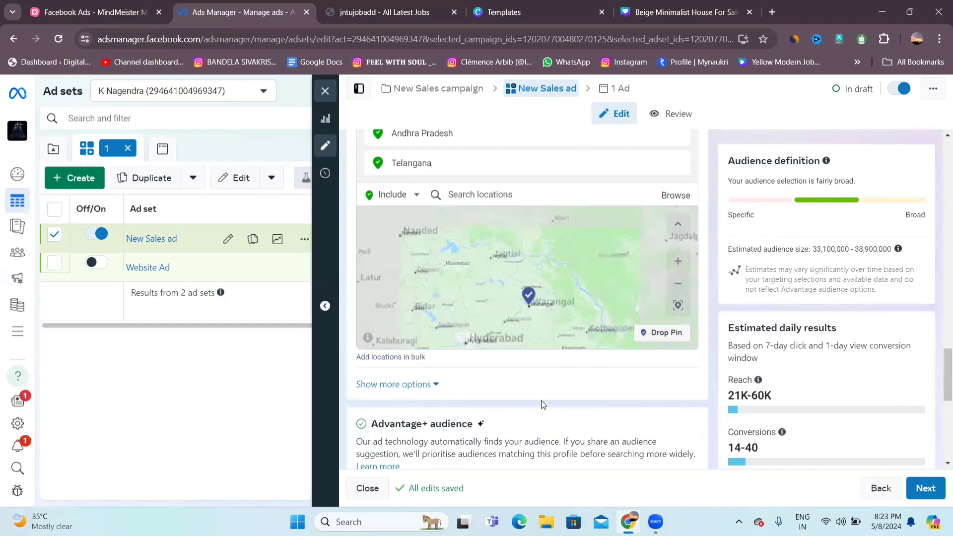
pyautogui.scroll(-2, 539, 397)
pyautogui.scroll(-2, 537, 385)
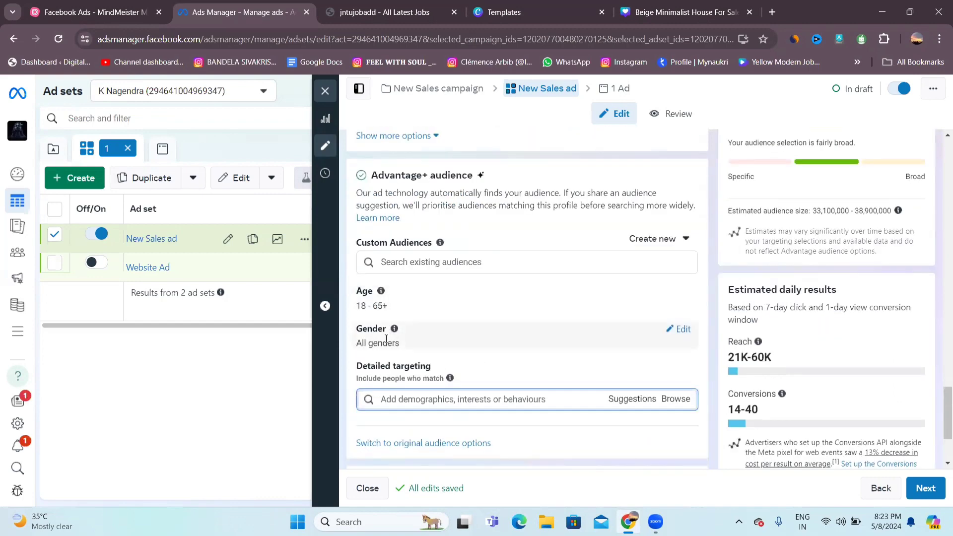
pyautogui.moveTo(395, 329)
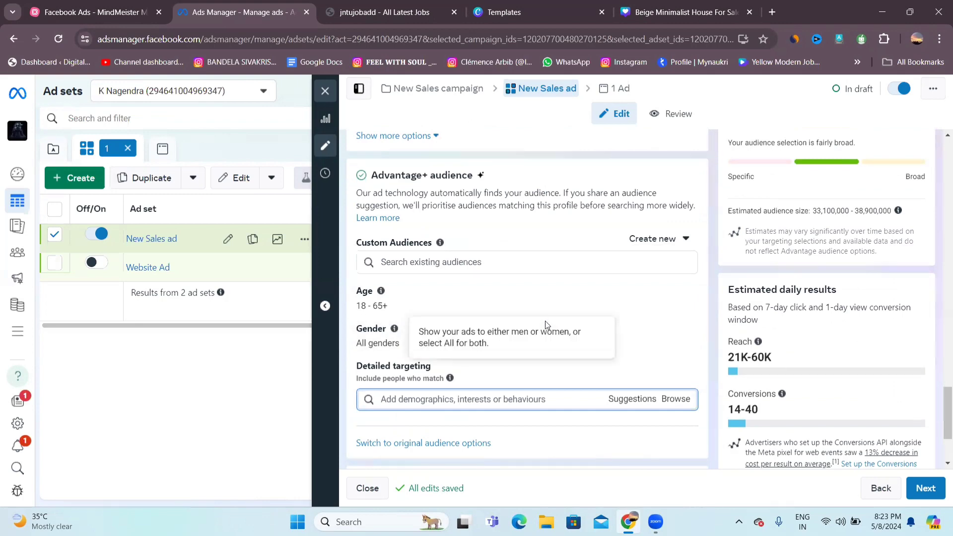
pyautogui.scroll(-2, 673, 336)
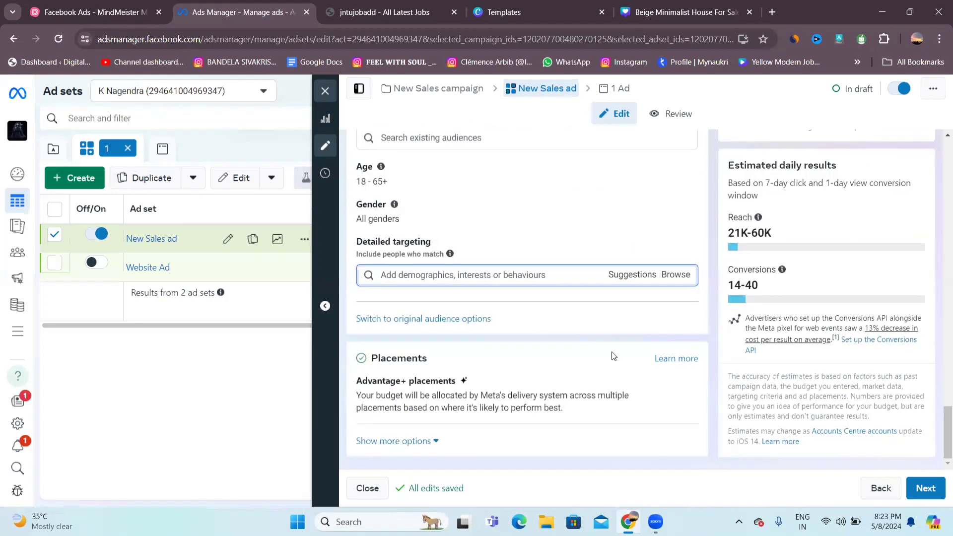
# Continue from the ad set to the ad setup and focus the primary text.
pyautogui.click(934, 490)
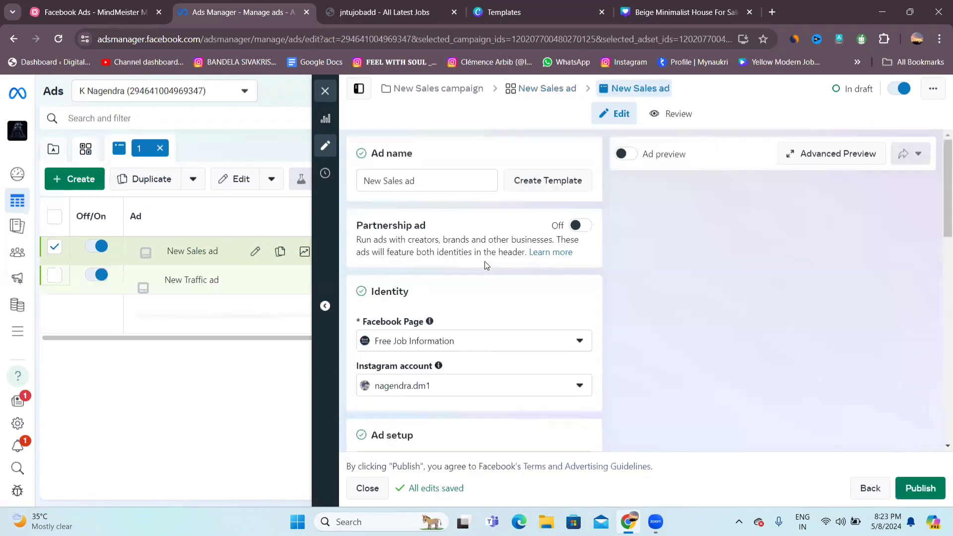
pyautogui.scroll(-4, 541, 253)
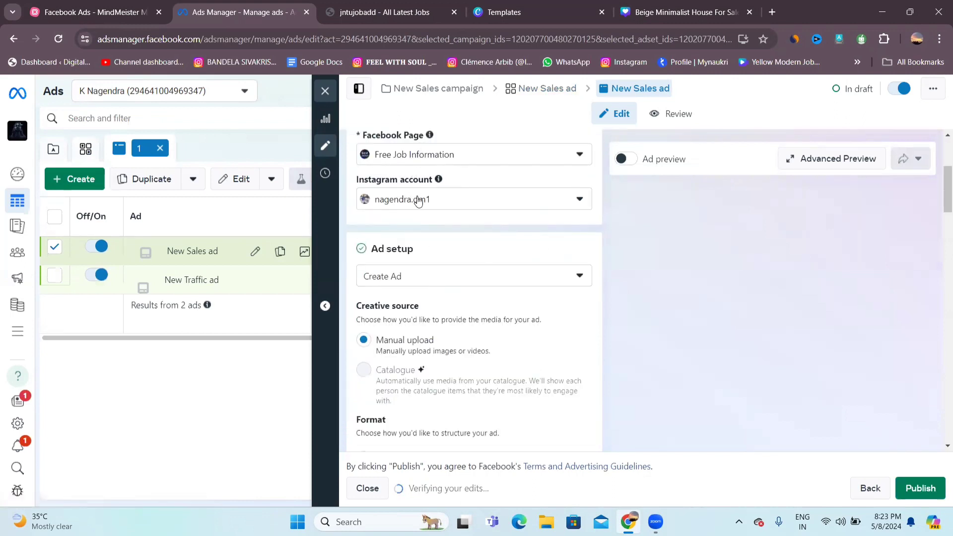
pyautogui.scroll(-5, 437, 262)
pyautogui.scroll(-7, 445, 278)
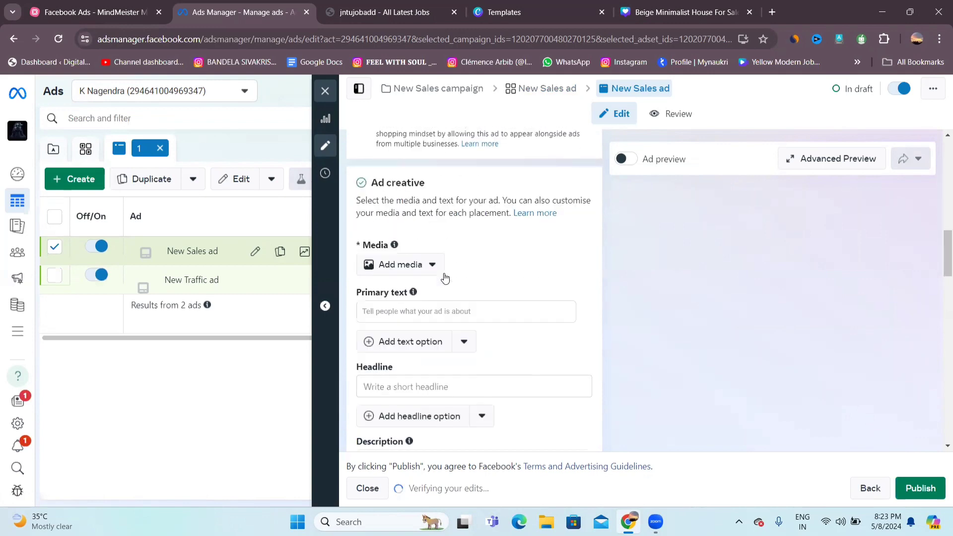
pyautogui.scroll(3, 445, 277)
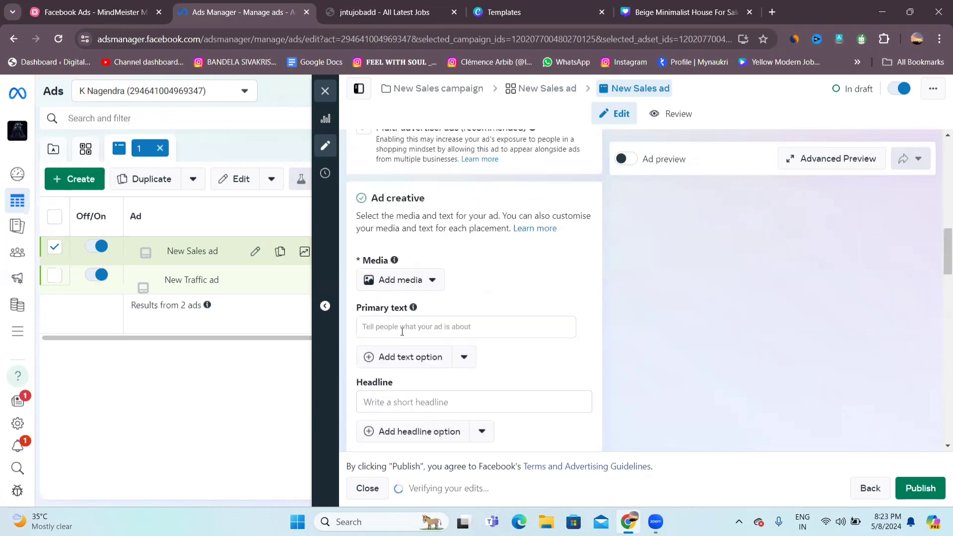
pyautogui.click(473, 323)
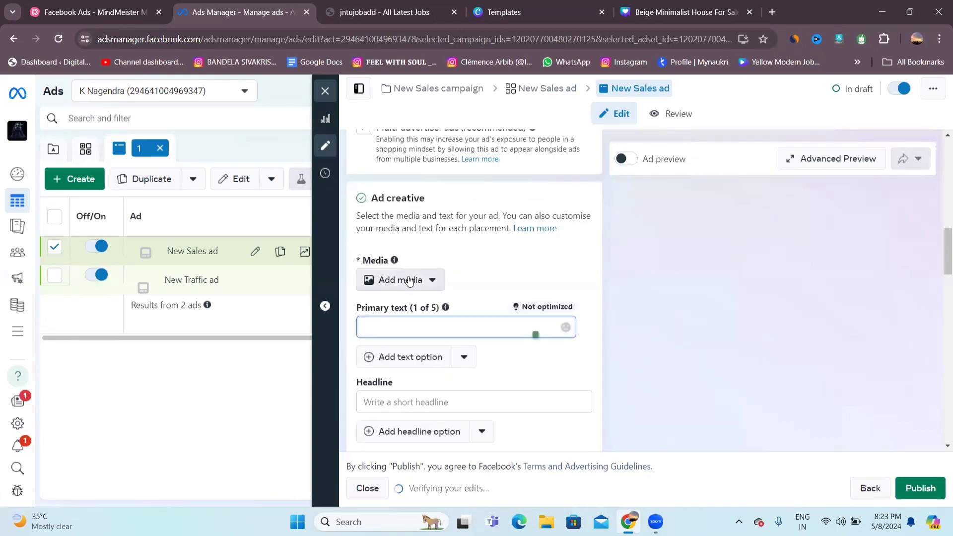
# Switch the Browser add-on from Call to None and focus the Website URL field.
pyautogui.scroll(-3, 531, 287)
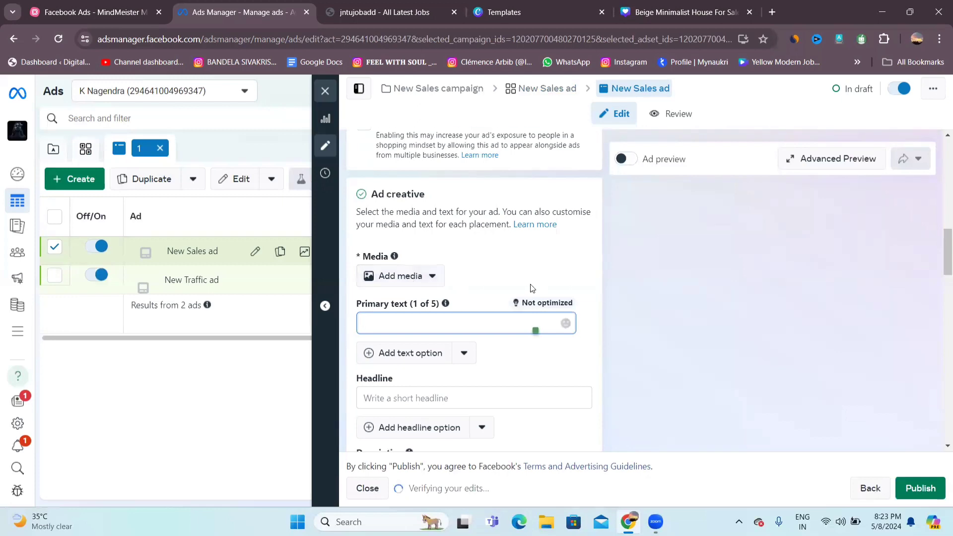
pyautogui.scroll(-5, 436, 298)
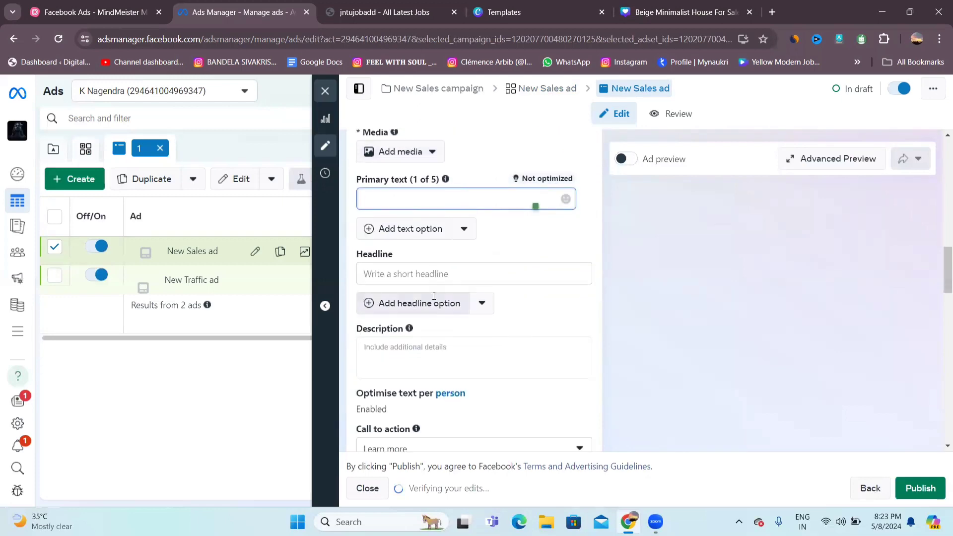
pyautogui.scroll(-6, 434, 298)
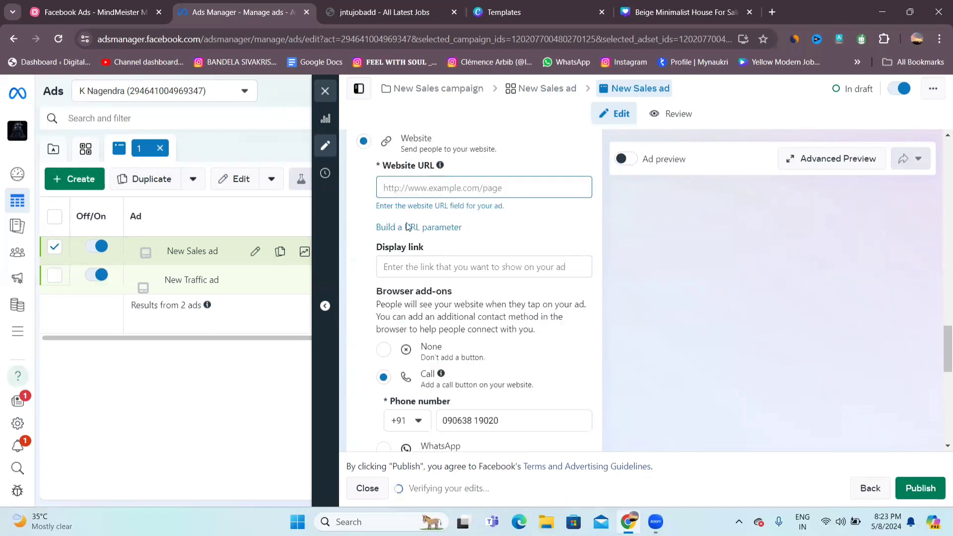
pyautogui.click(422, 188)
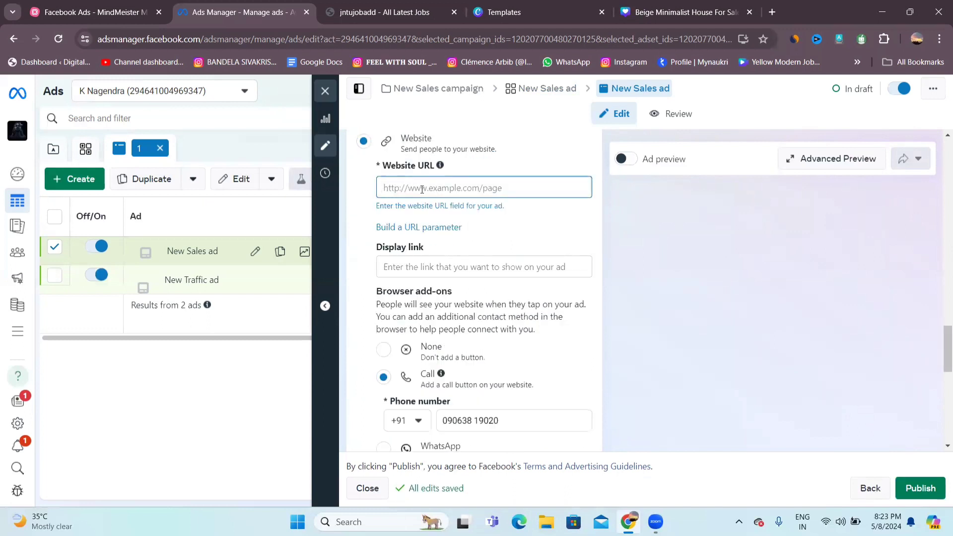
pyautogui.click(384, 350)
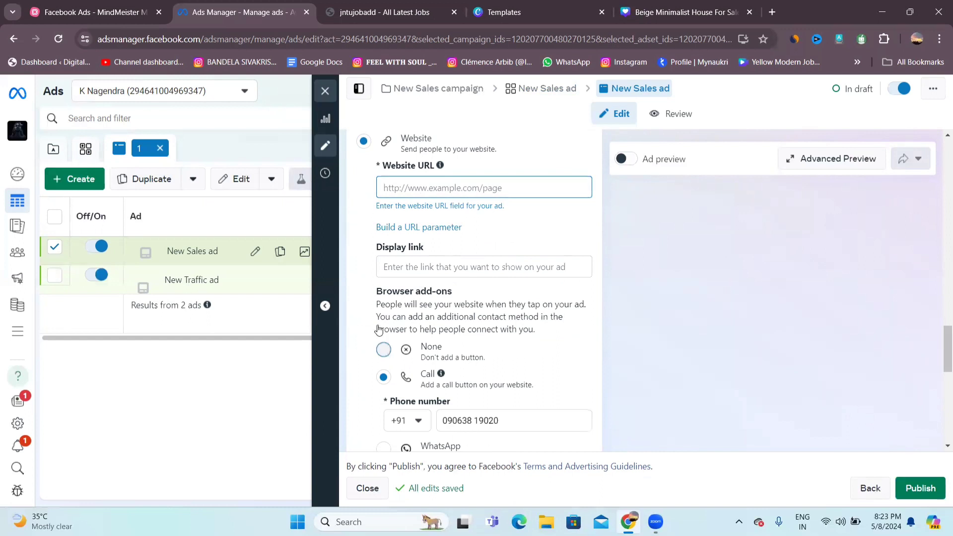
pyautogui.click(422, 189)
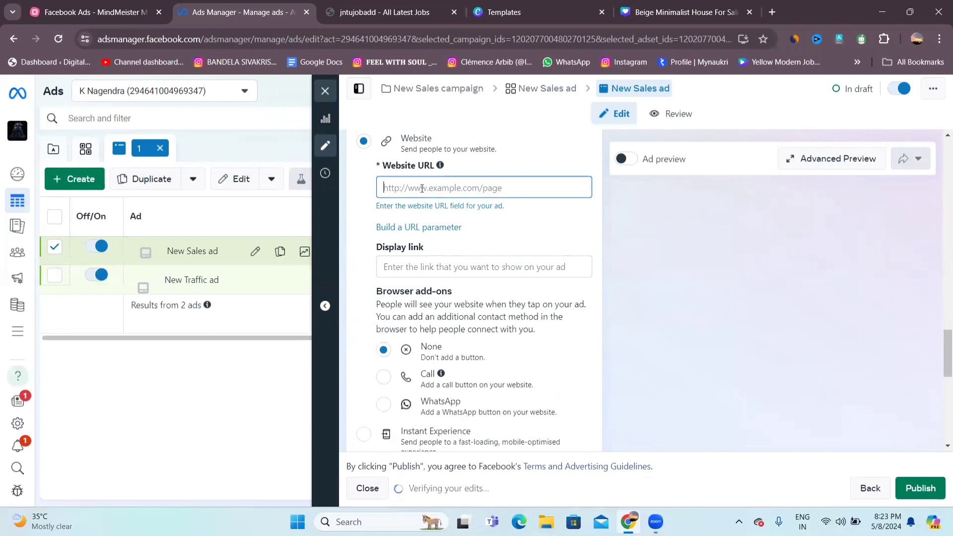
# Enter 'Amazon.in' as the Website URL, correcting the typos.
pyautogui.write('Amaazo')
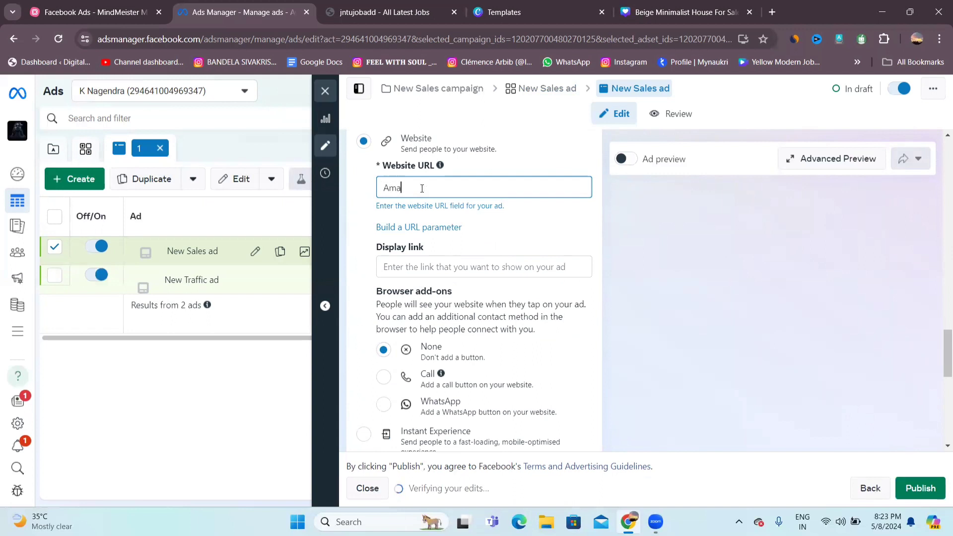
pyautogui.press('BackSpace')
pyautogui.press('BackSpace')
pyautogui.press('BackSpace')
pyautogui.write('zon')
pyautogui.press('BackSpace')
pyautogui.press('BackSpace')
pyautogui.write('.in')
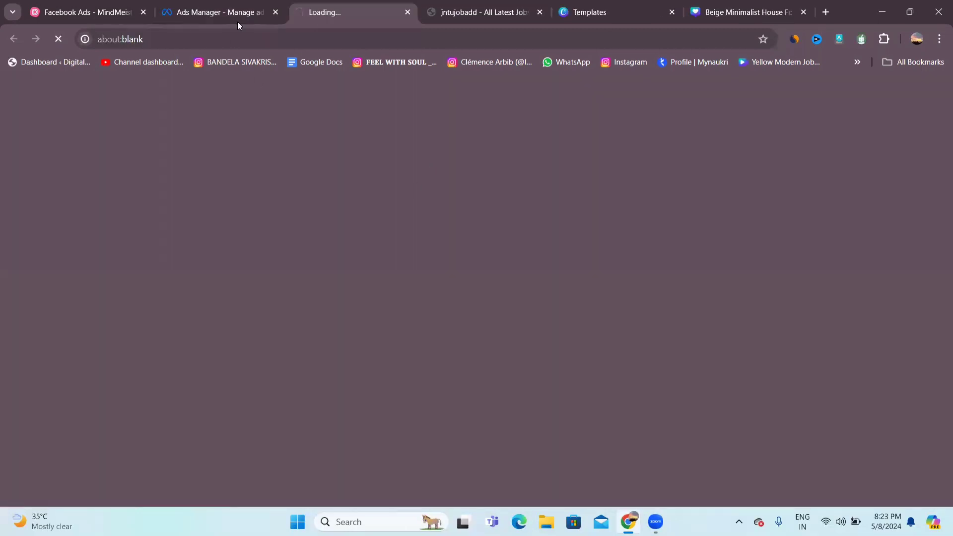
pyautogui.click(231, 12)
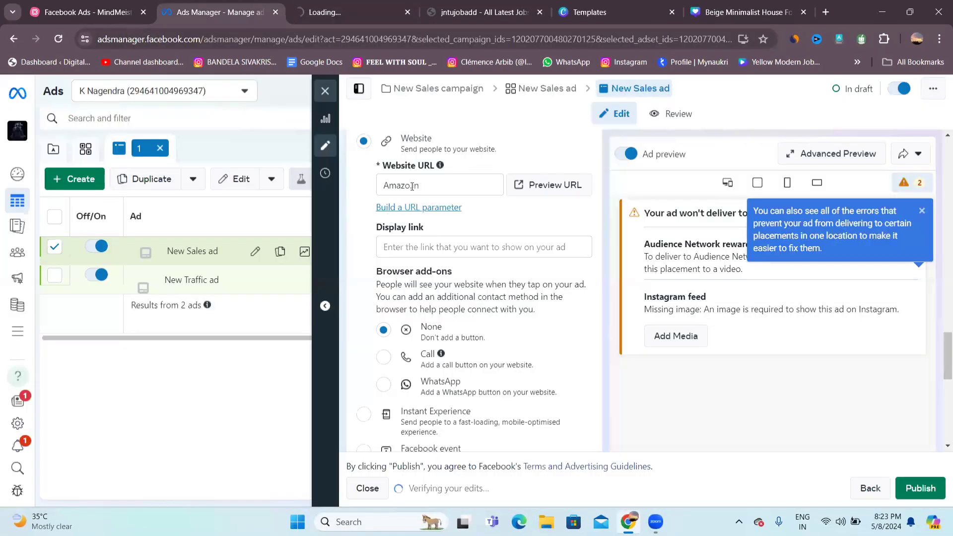
pyautogui.click(410, 185)
pyautogui.write('n')
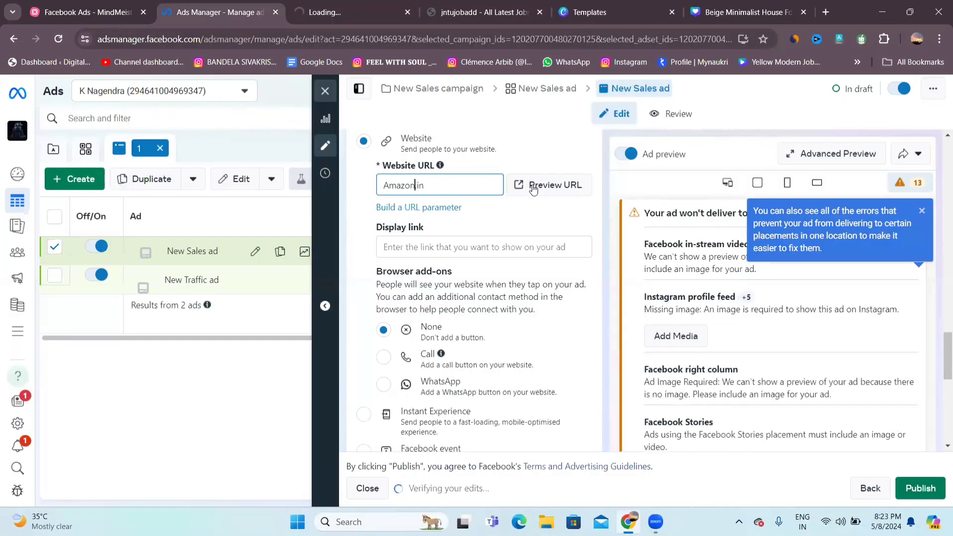
# Preview the Amazon.in link, then dismiss the delivery-errors tip in the ad editor.
pyautogui.click(530, 187)
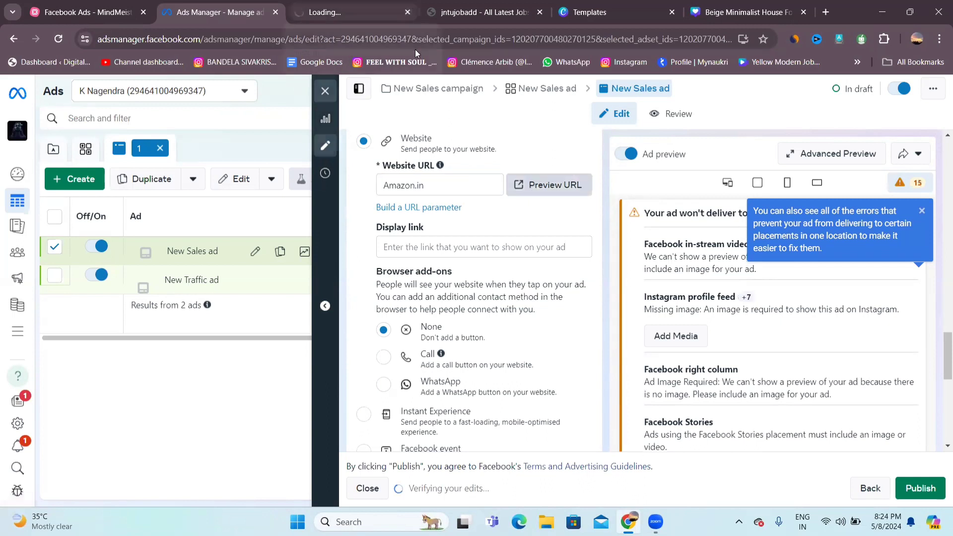
pyautogui.click(553, 184)
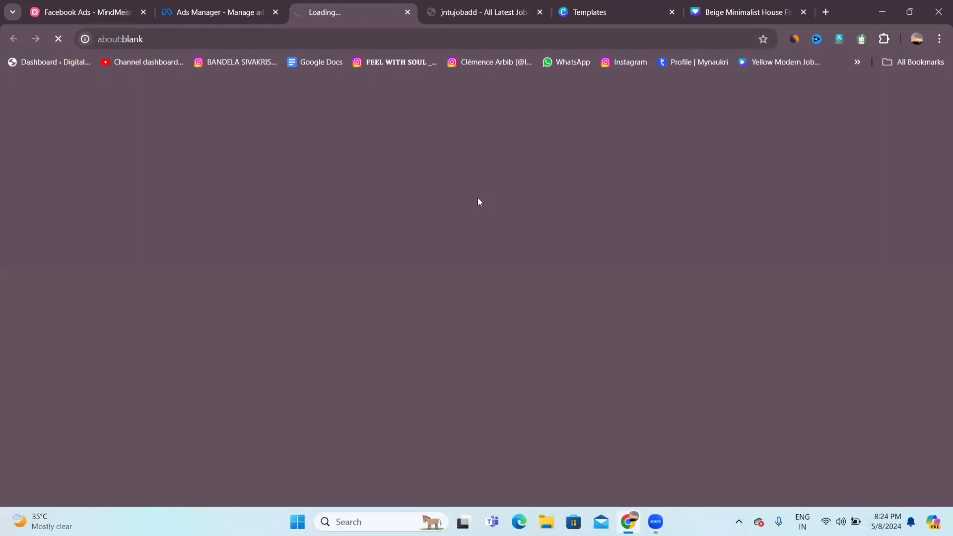
pyautogui.click(237, 7)
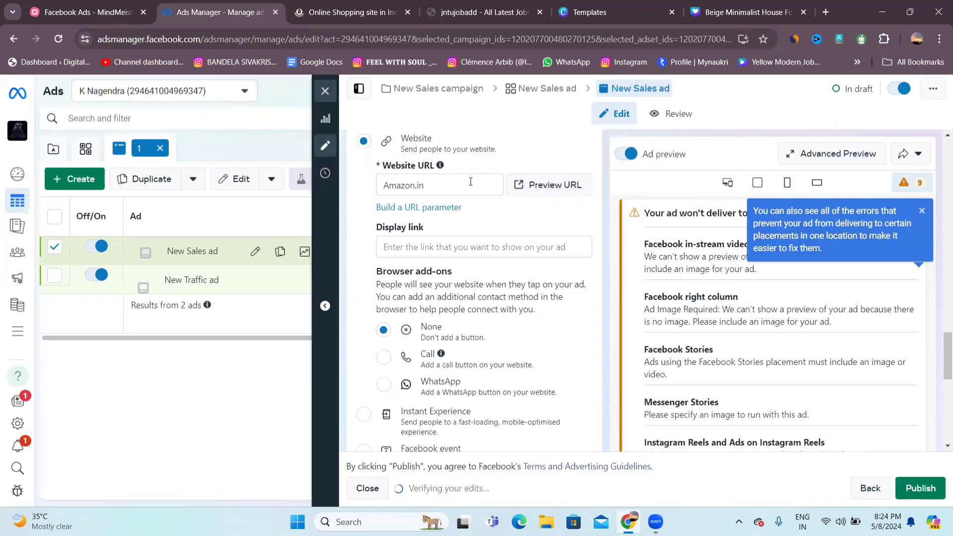
pyautogui.click(921, 214)
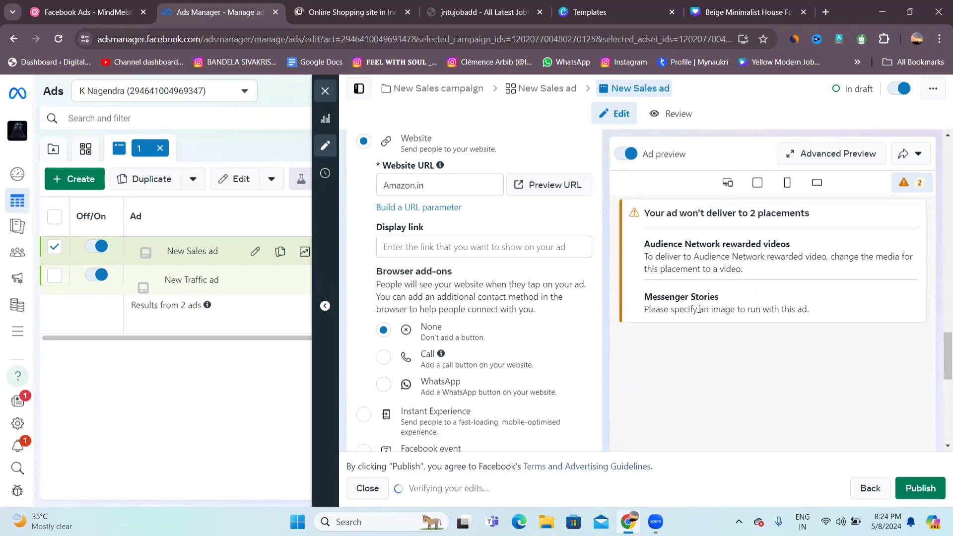
pyautogui.scroll(-4, 494, 281)
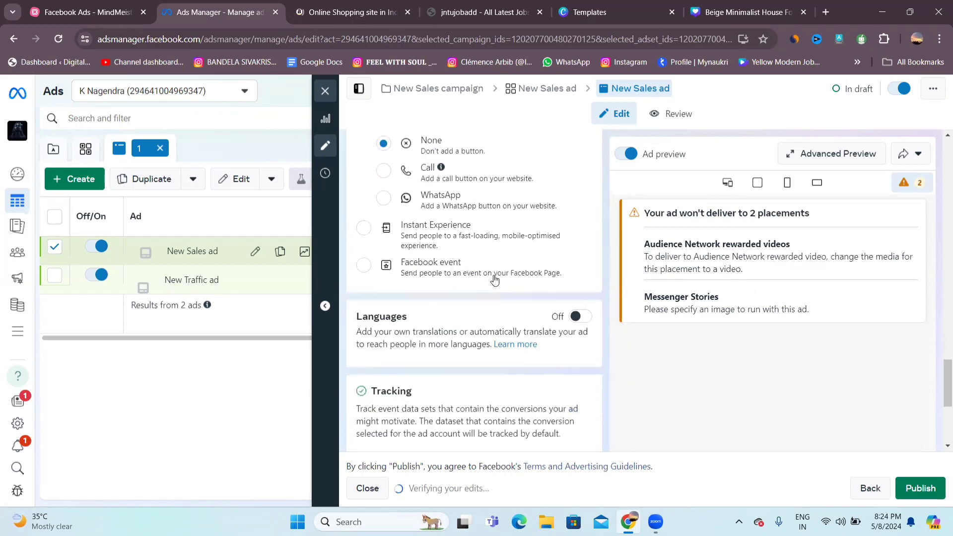
pyautogui.scroll(-5, 496, 280)
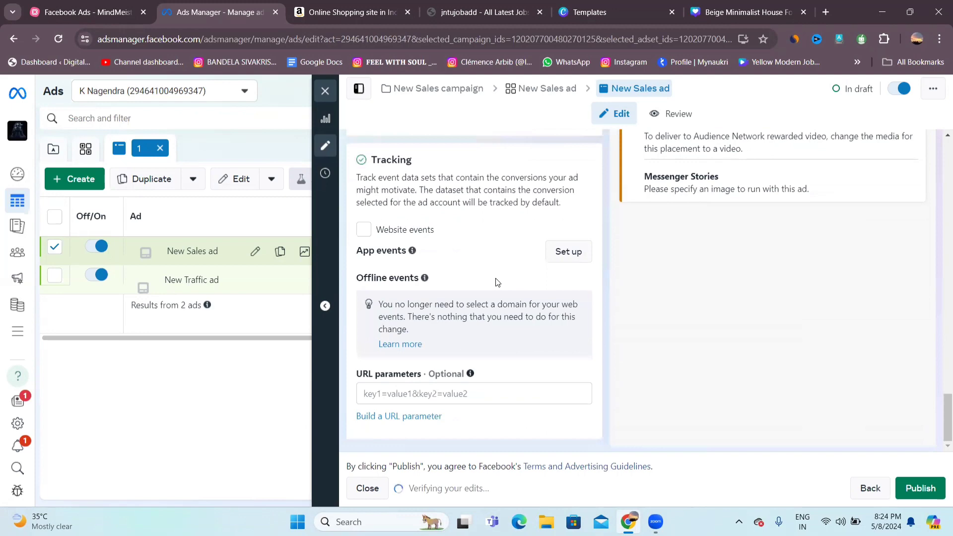
pyautogui.scroll(10, 498, 286)
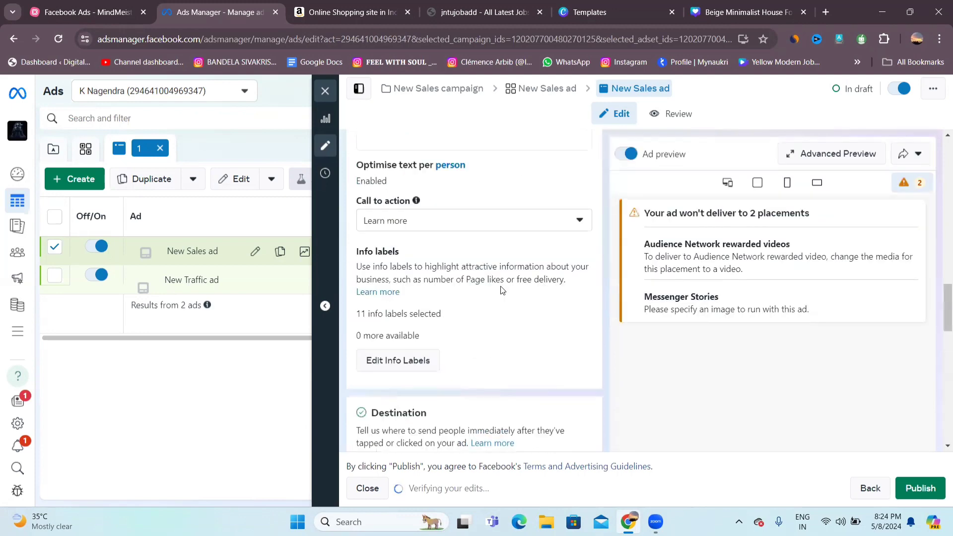
pyautogui.scroll(10, 508, 289)
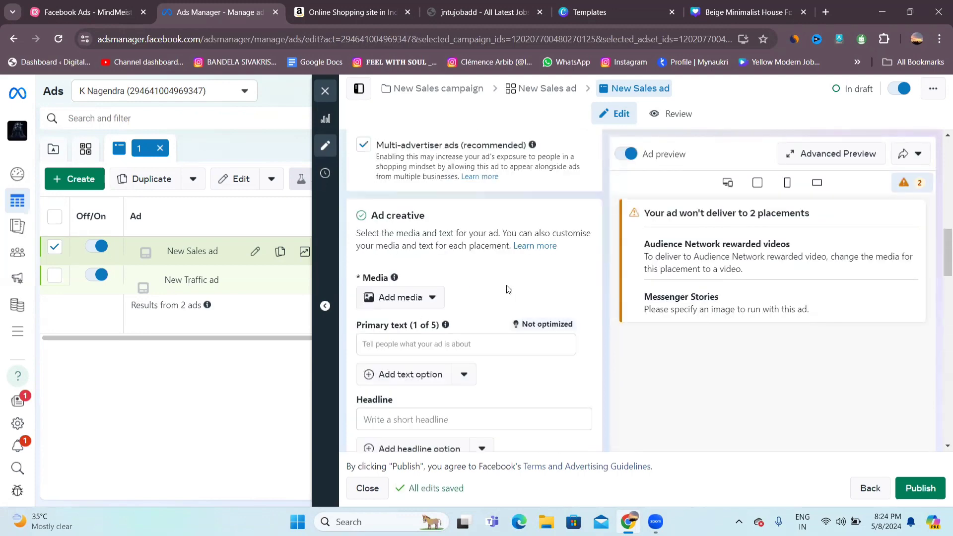
pyautogui.scroll(2, 513, 272)
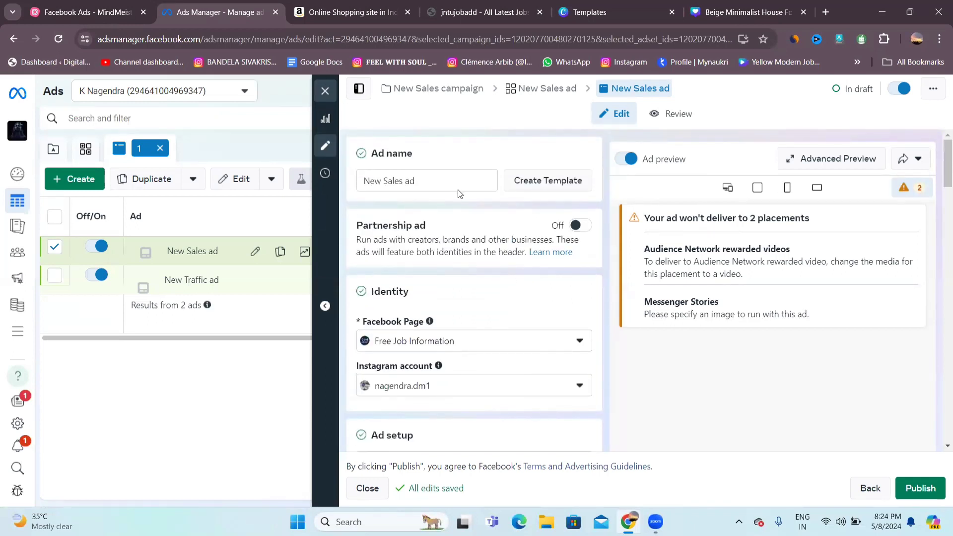
pyautogui.scroll(-10, 460, 191)
pyautogui.scroll(-15, 501, 265)
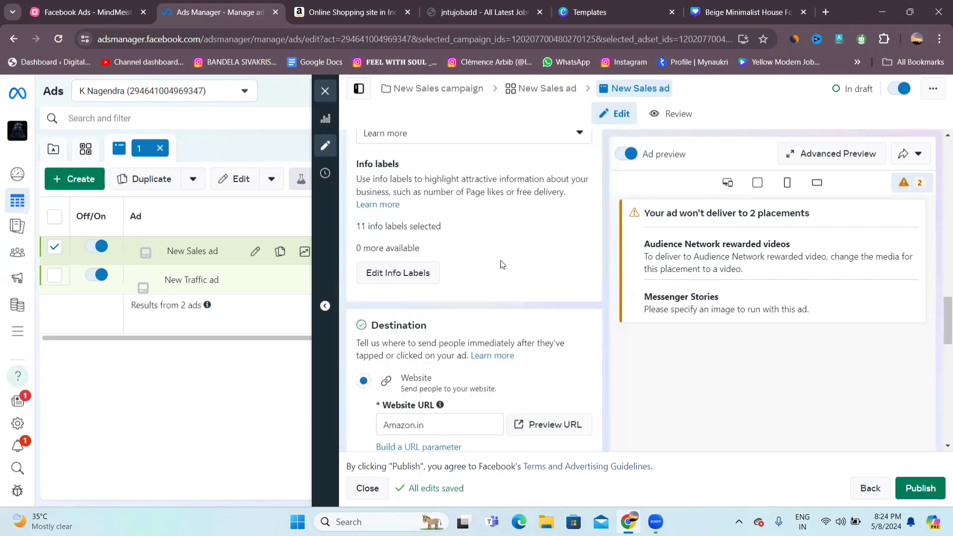
# Close the ad editor, clear the Campaigns, Ad sets and Ads selection filters, and start + Create.
pyautogui.click(320, 93)
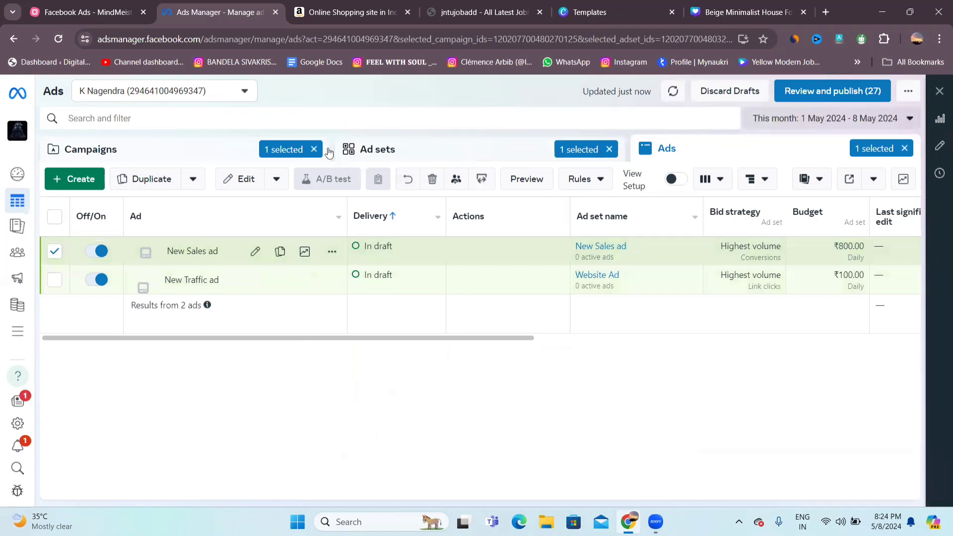
pyautogui.click(314, 149)
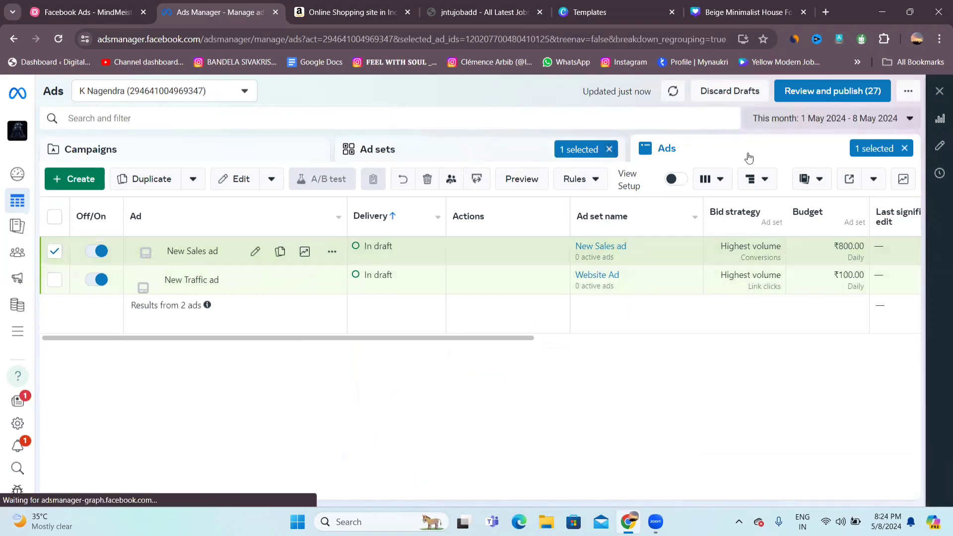
pyautogui.click(905, 148)
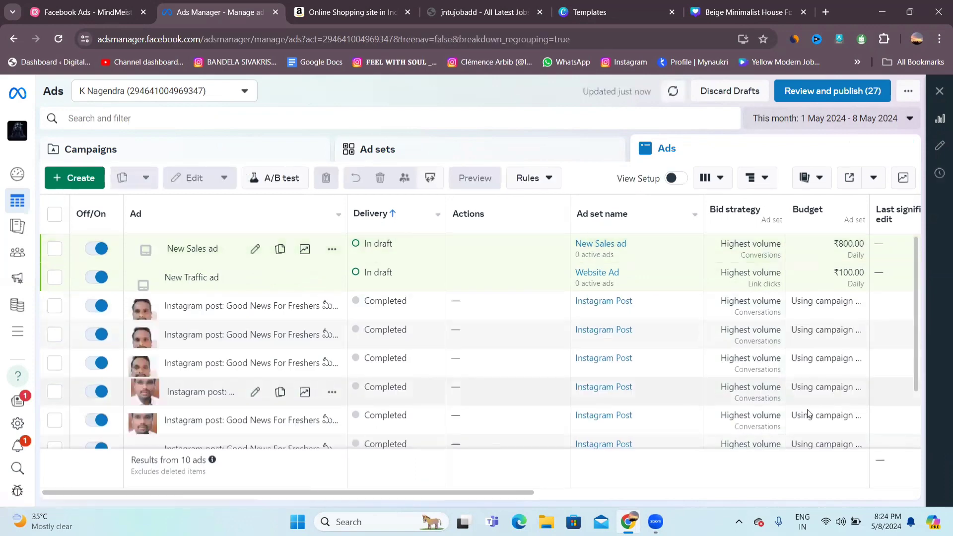
pyautogui.click(92, 180)
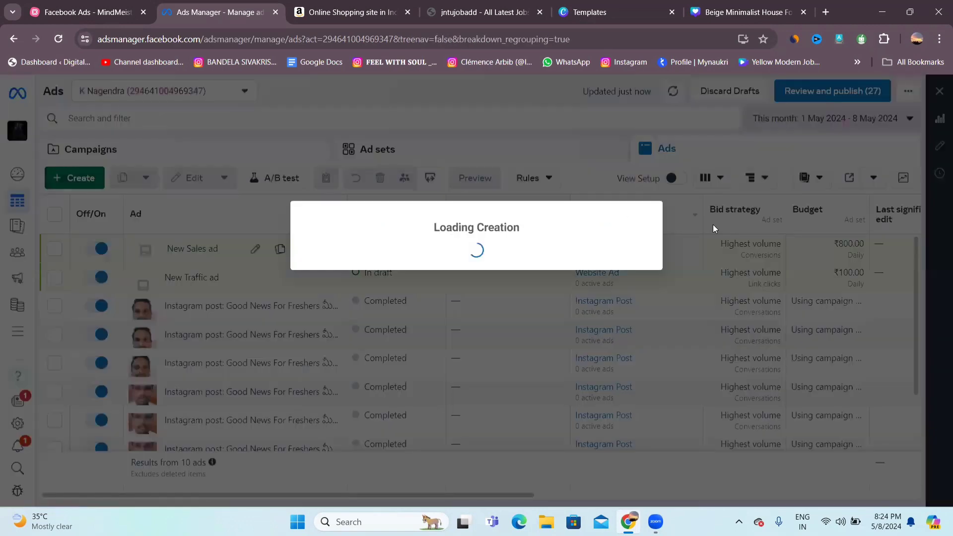
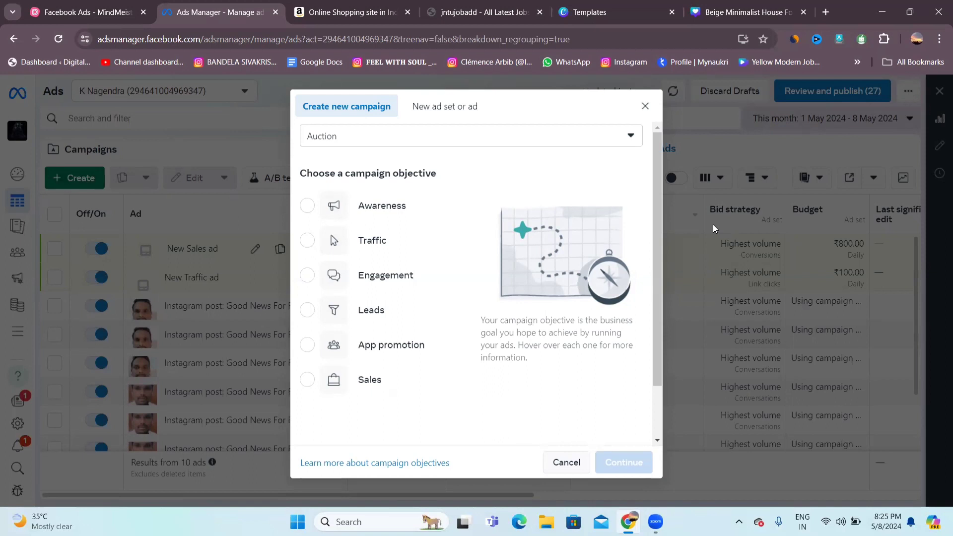
# Preview the Engagement objective, then dismiss the Create new campaign dialog without creating anything.
pyautogui.click(391, 274)
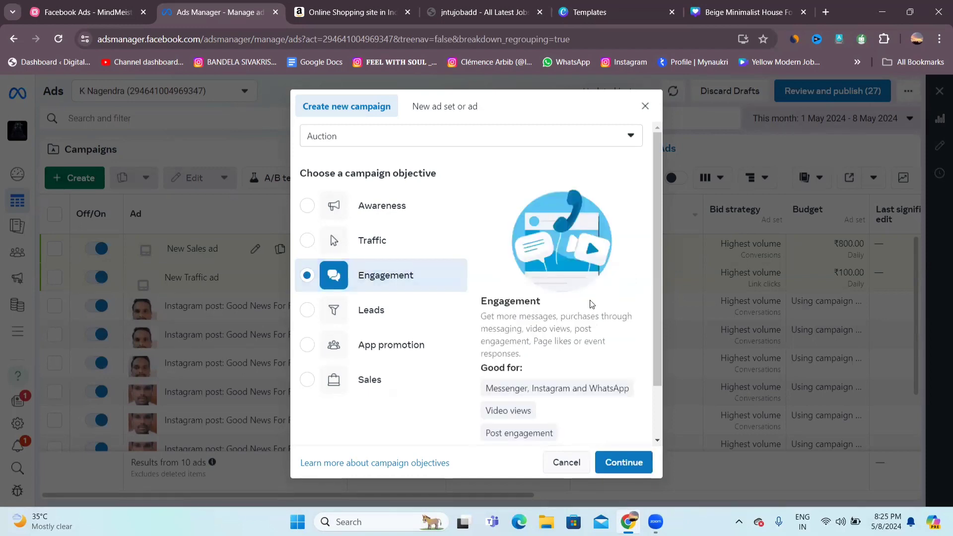
pyautogui.scroll(-1, 591, 306)
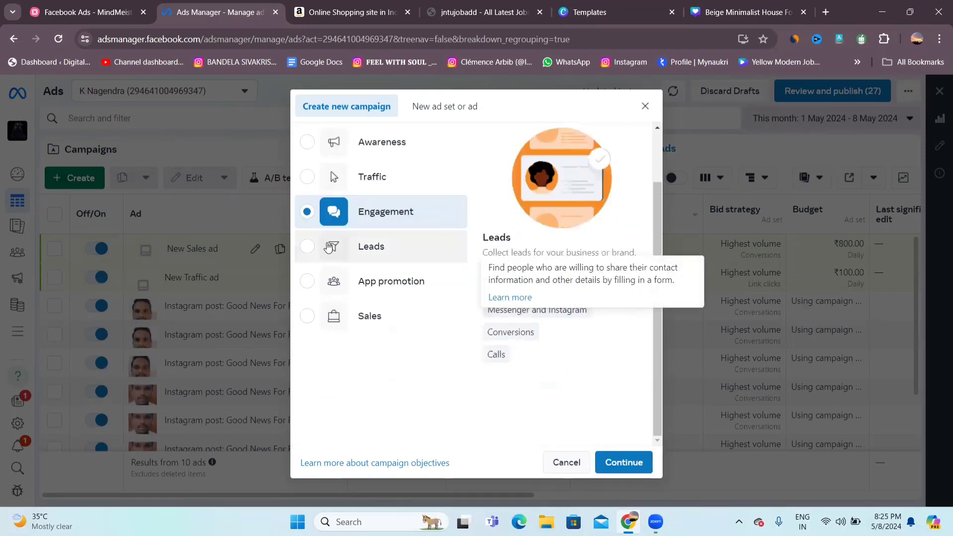
pyautogui.scroll(1, 415, 268)
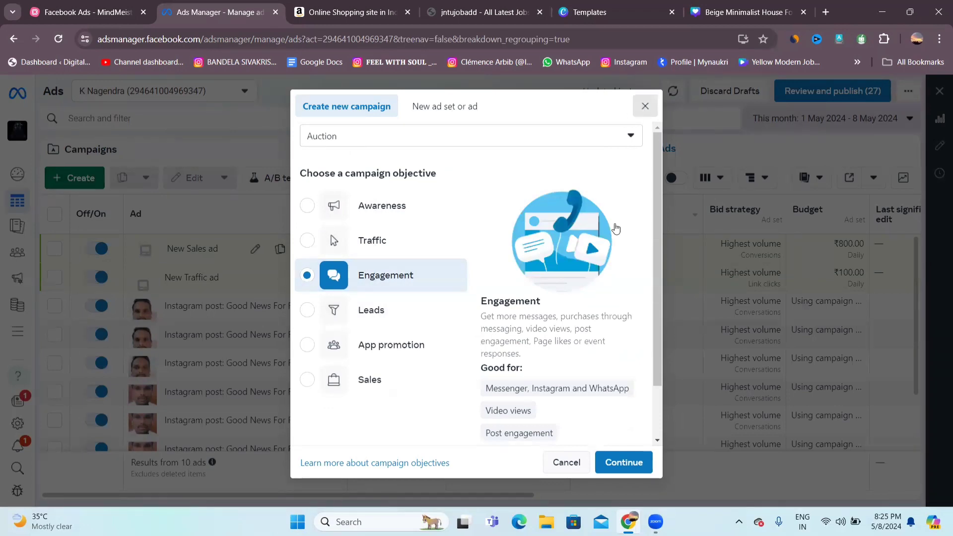
pyautogui.click(644, 108)
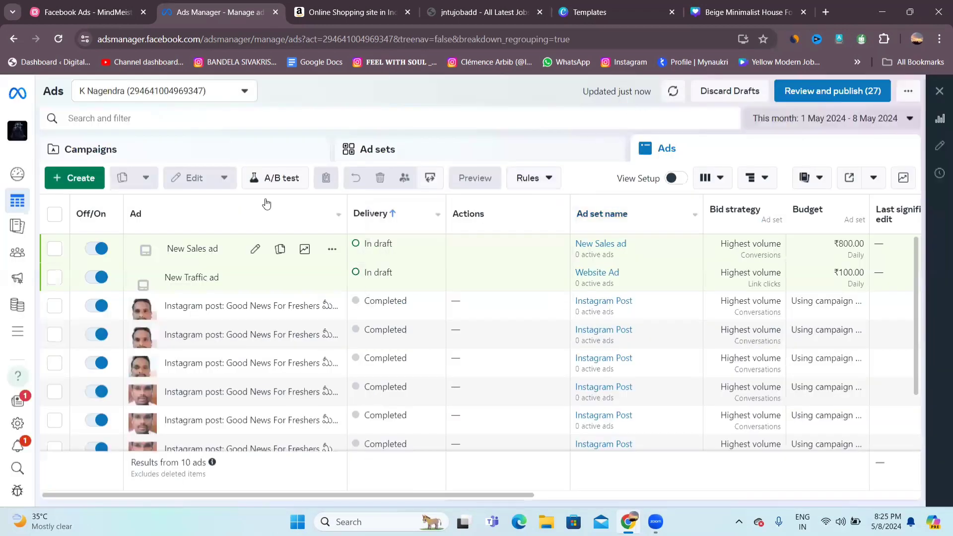
# Turn off the New Sales ad and New Traffic ad toggles.
pyautogui.click(105, 252)
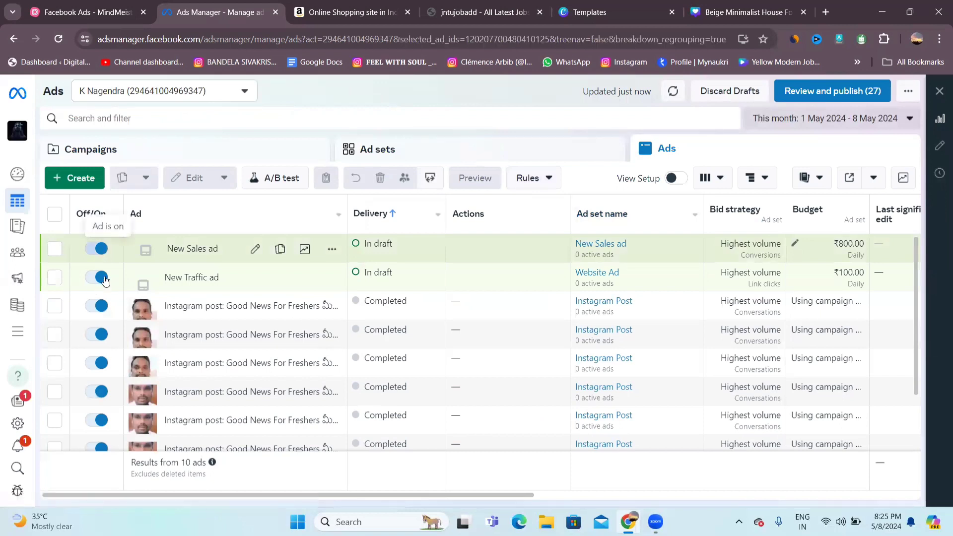
pyautogui.click(97, 279)
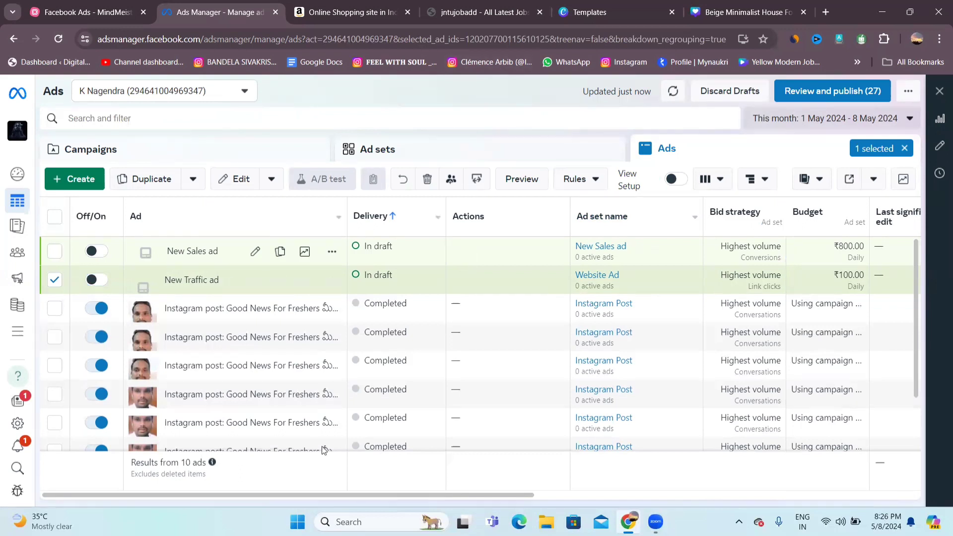
pyautogui.click(489, 347)
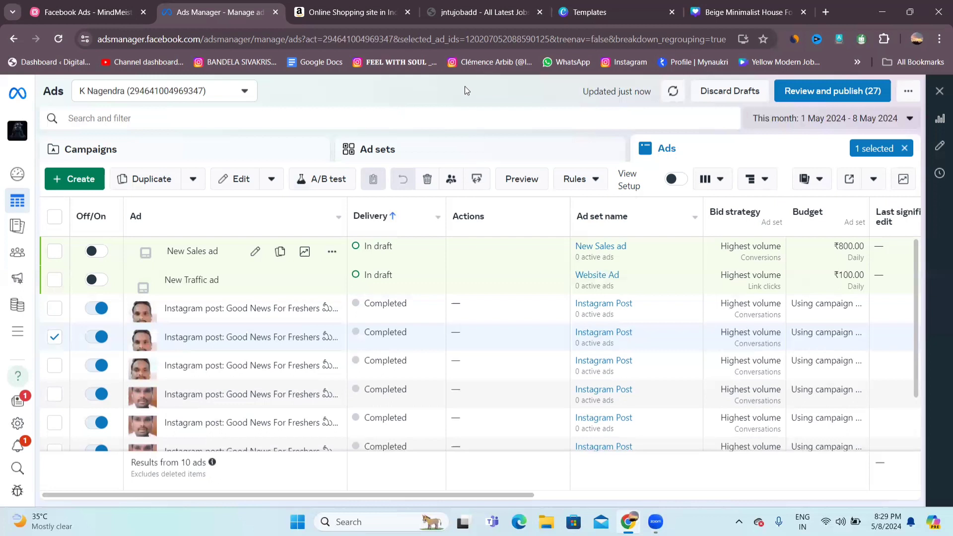
pyautogui.click(905, 148)
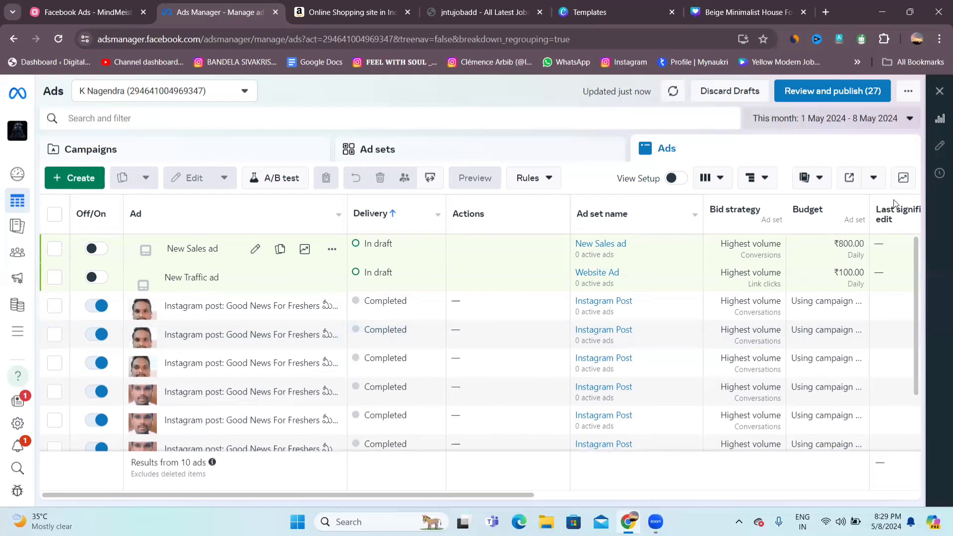
pyautogui.scroll(-2, 658, 328)
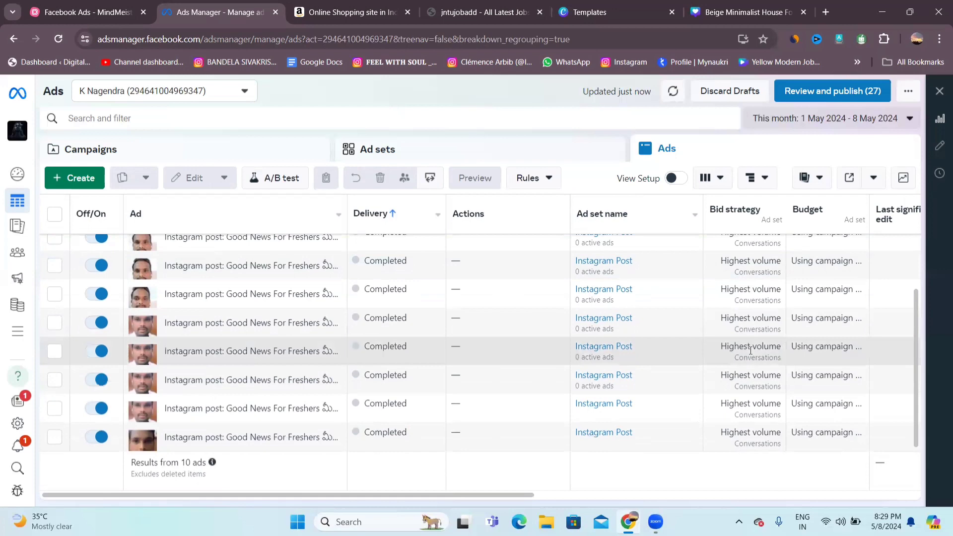
pyautogui.scroll(2, 751, 352)
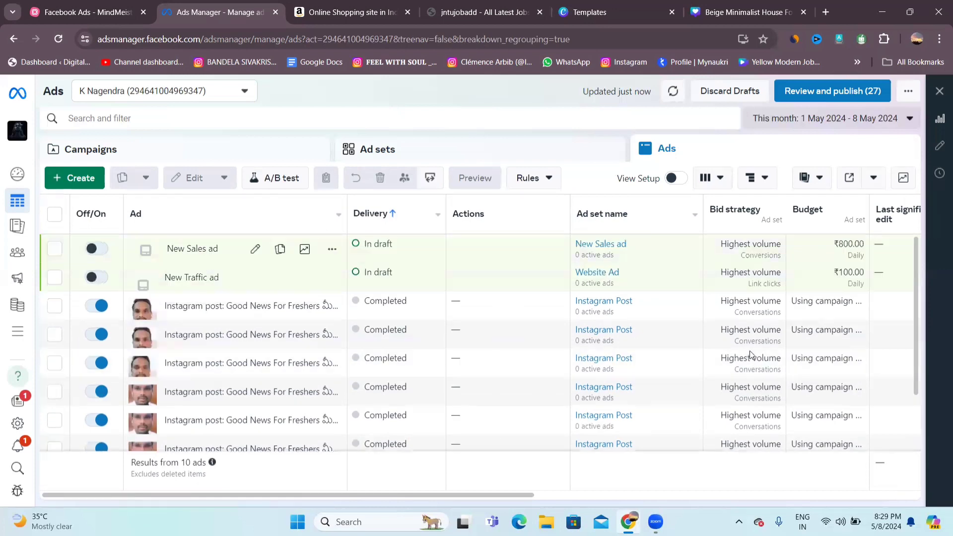
pyautogui.scroll(-2, 751, 355)
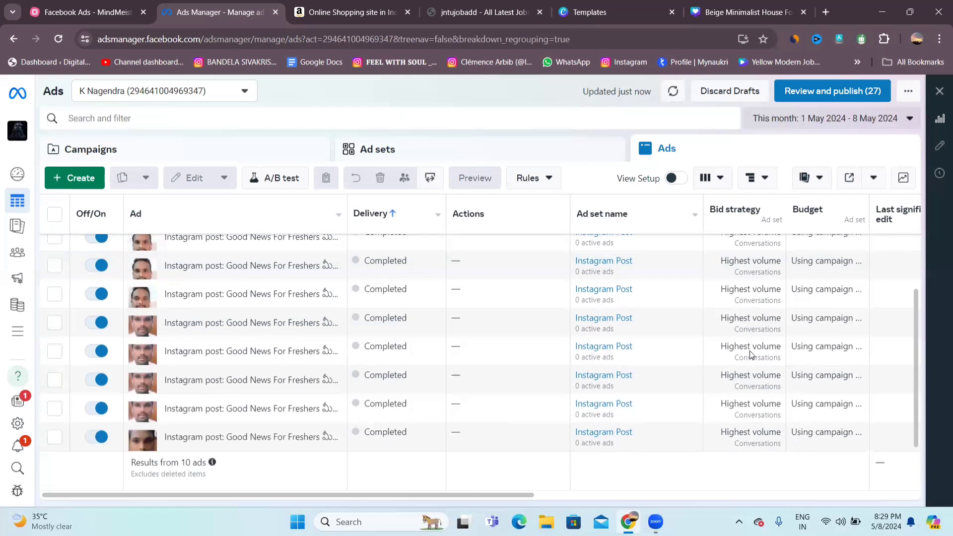
pyautogui.scroll(2, 103, 256)
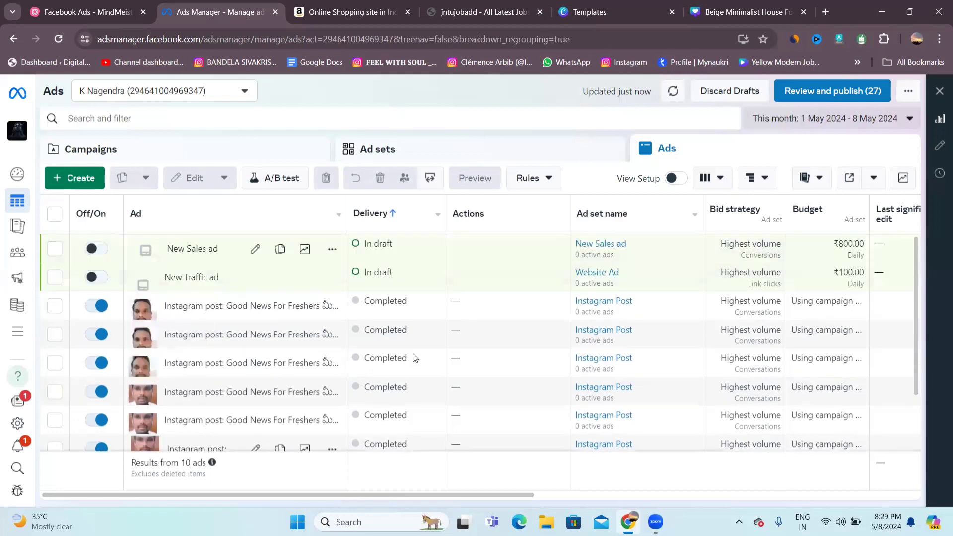
# Switch off four Instagram post ads, dismissing the 'Some items not published' notice.
pyautogui.click(104, 303)
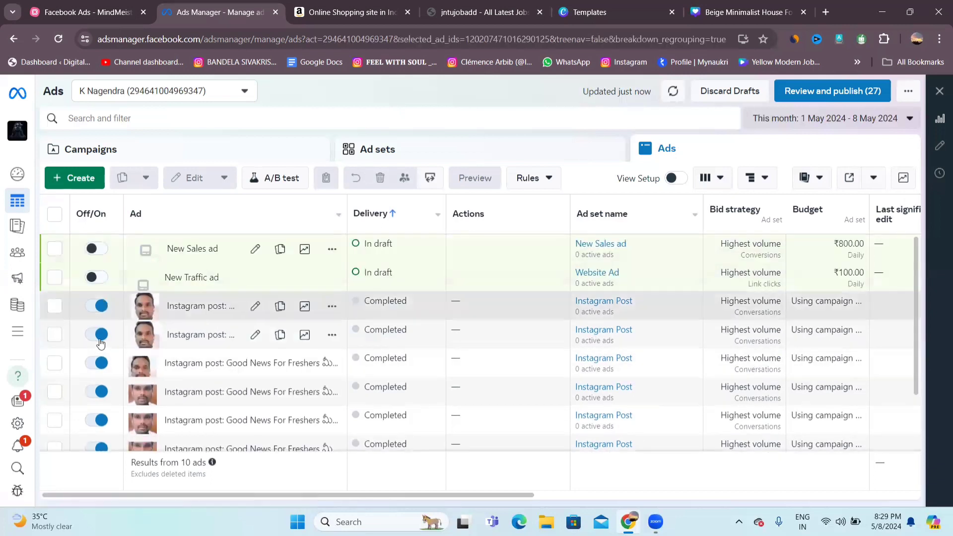
pyautogui.click(100, 365)
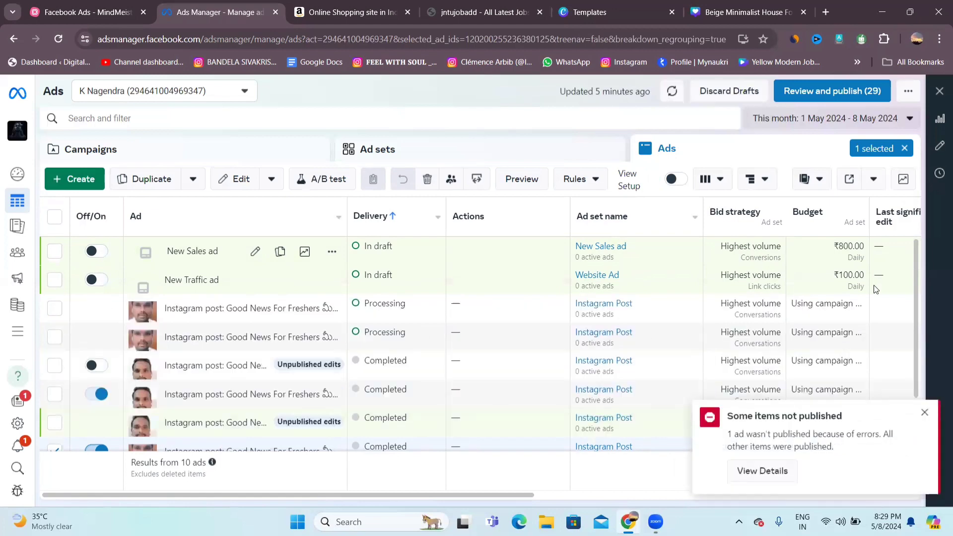
pyautogui.click(924, 414)
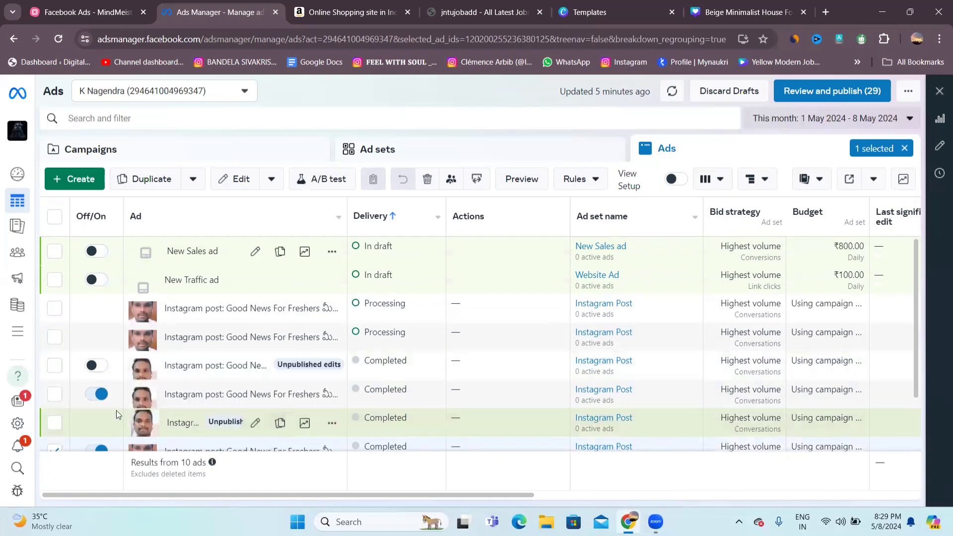
pyautogui.click(101, 394)
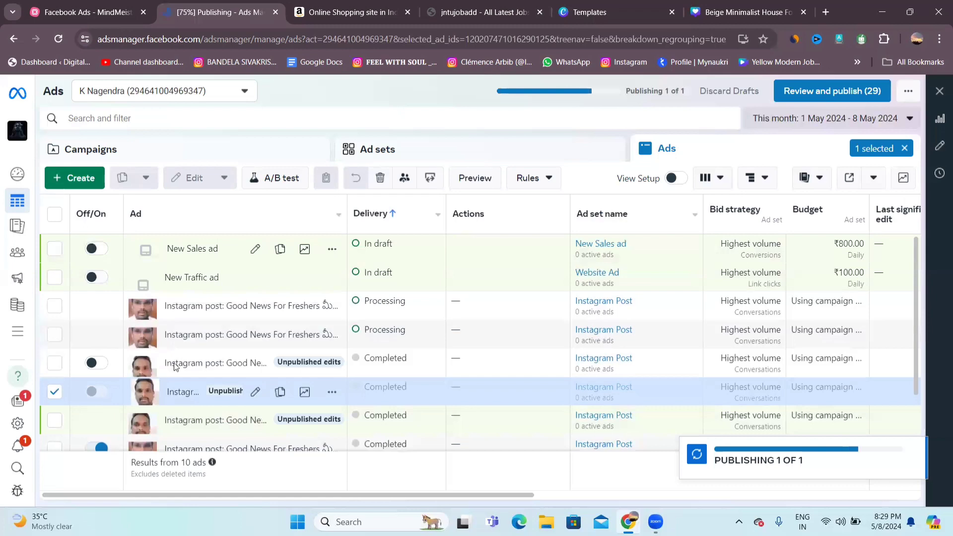
pyautogui.scroll(-1, 106, 422)
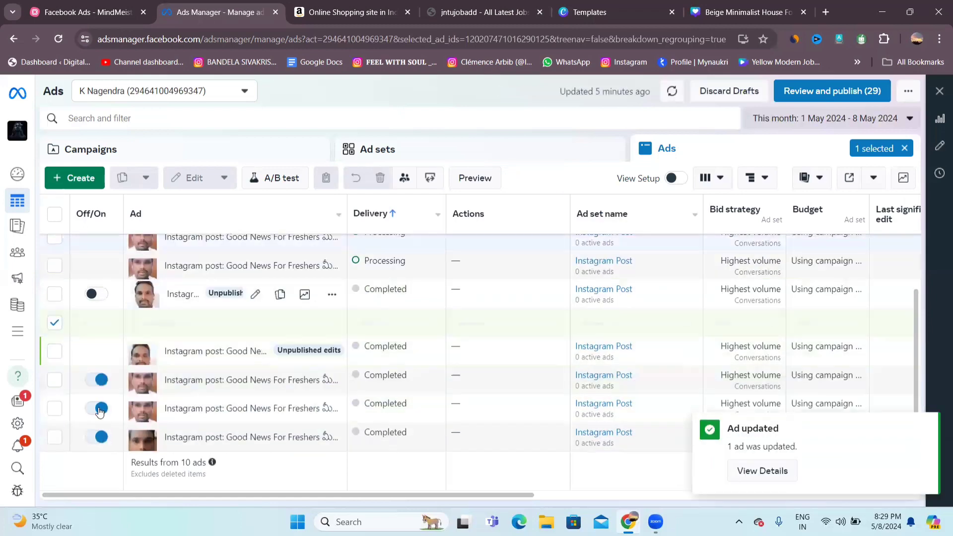
pyautogui.click(100, 384)
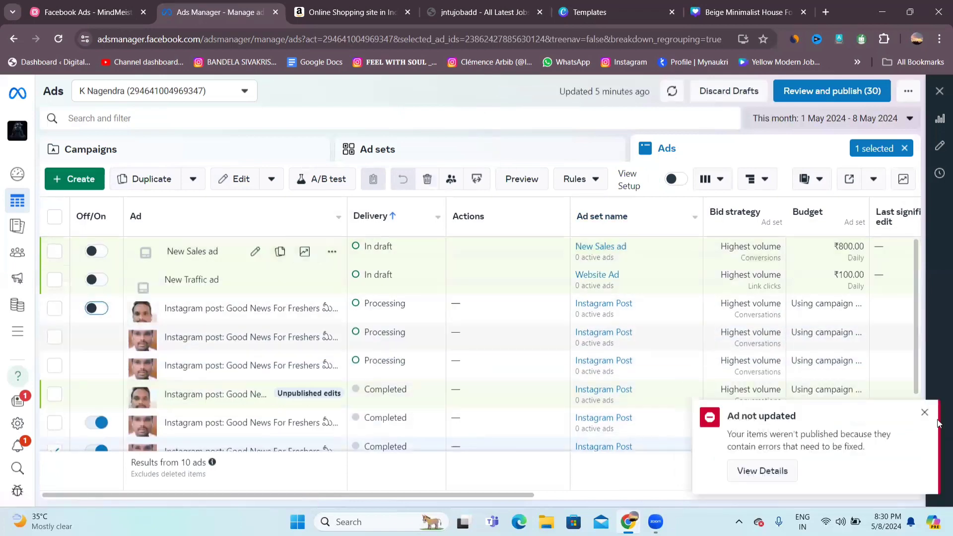
# Dismiss the 'Ad not updated' warning and clear the '1 selected' ad selection.
pyautogui.click(924, 413)
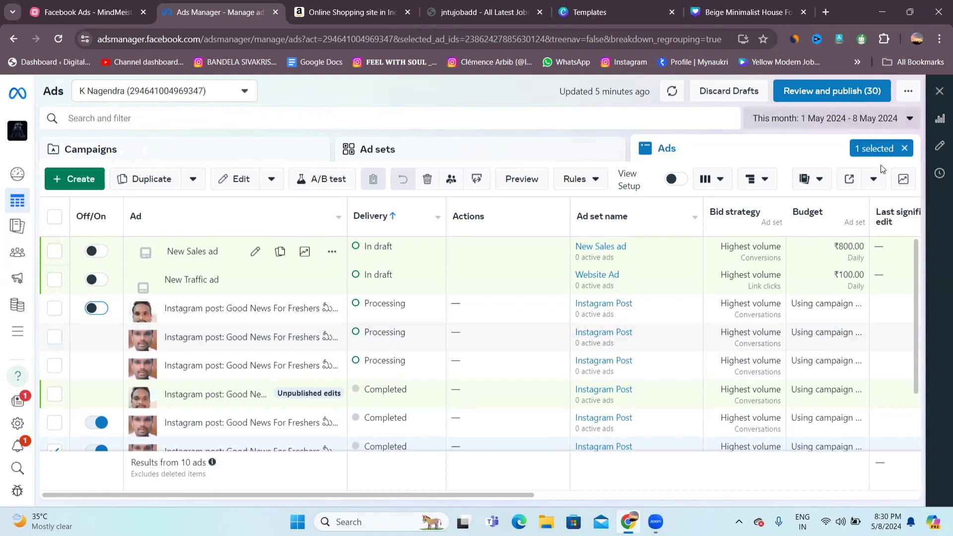
pyautogui.click(906, 149)
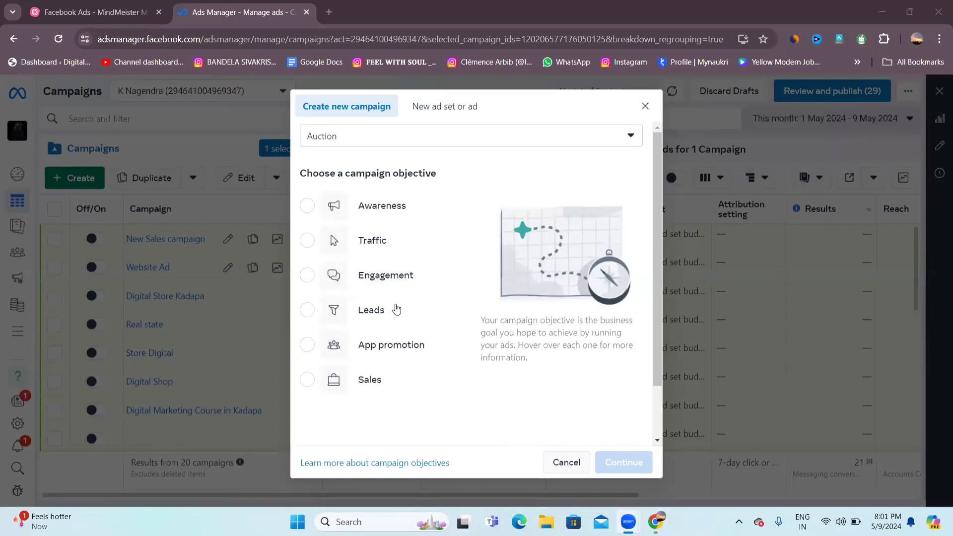
pyautogui.moveTo(367, 305)
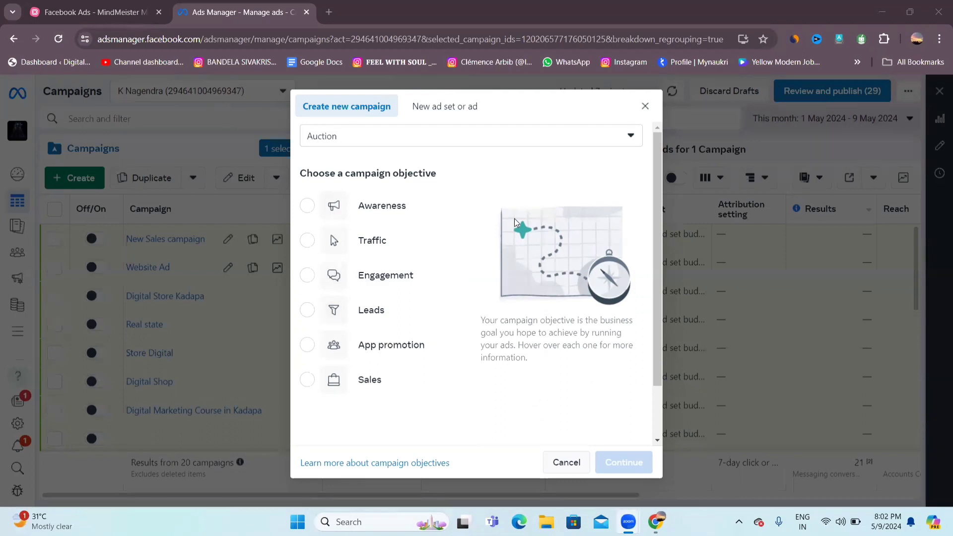
pyautogui.moveTo(418, 275)
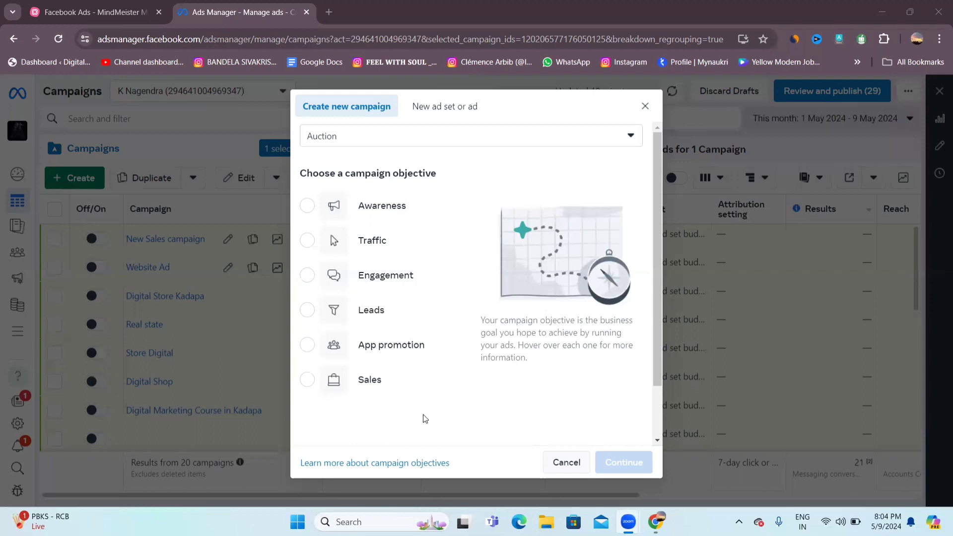
# Pick Engagement in the objective list with the Auction buying type.
pyautogui.click(308, 281)
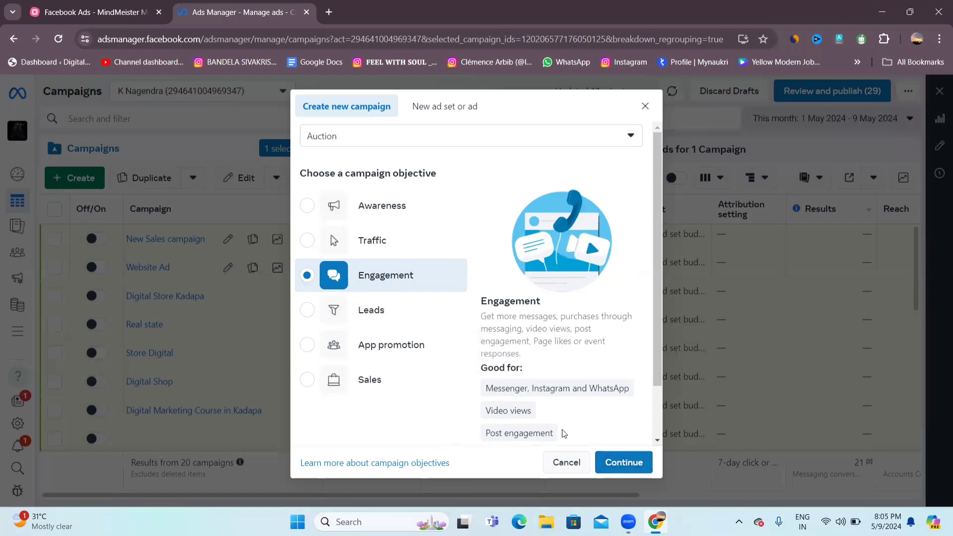
pyautogui.moveTo(564, 433)
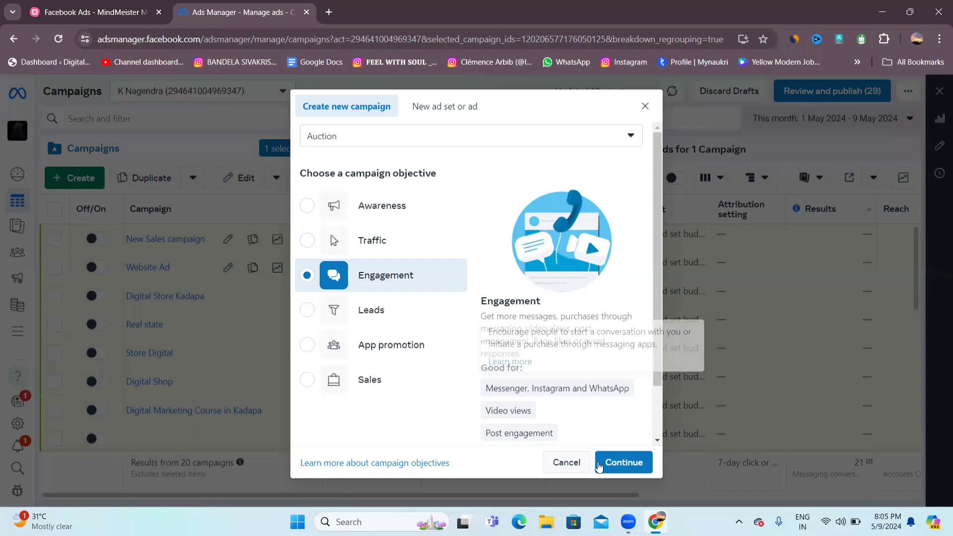
# Continue with Engagement using manual setup, then select the default campaign name.
pyautogui.click(623, 466)
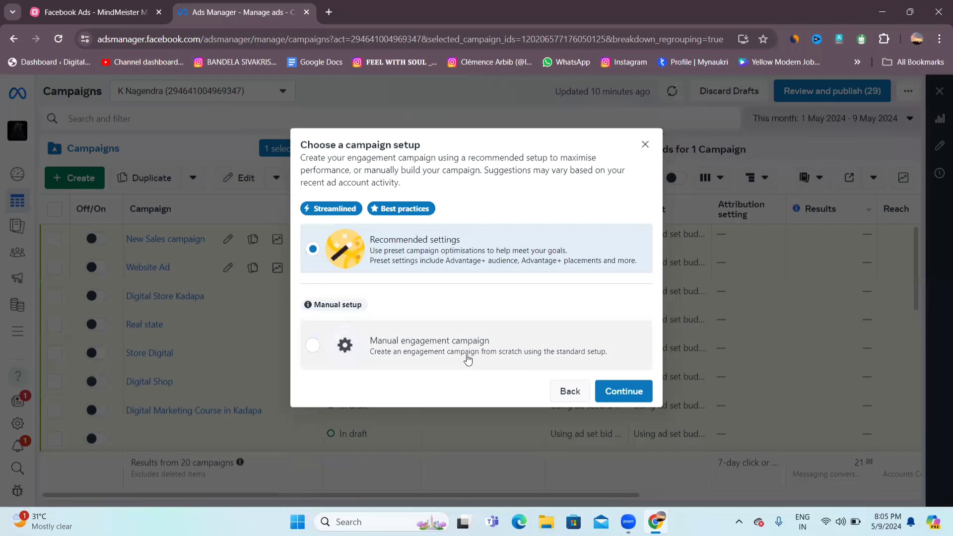
pyautogui.click(467, 359)
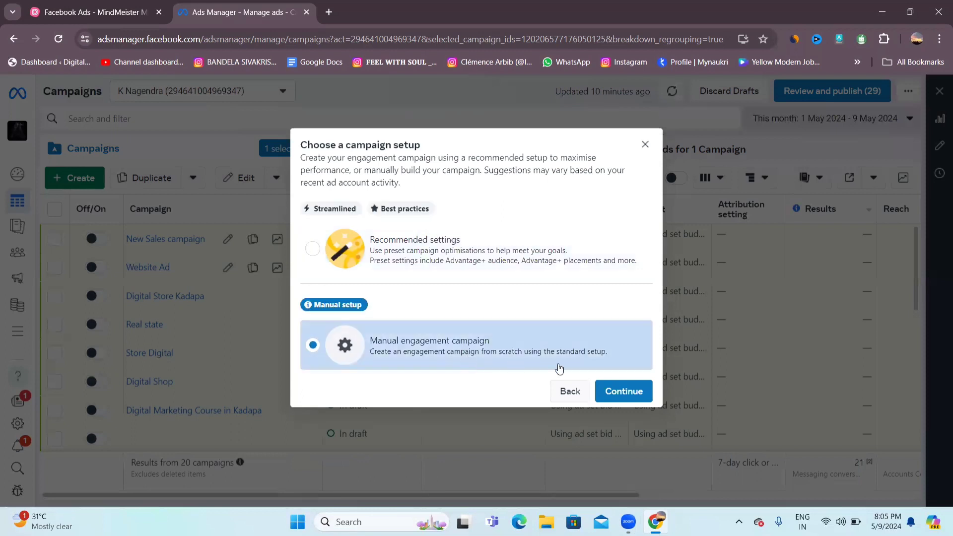
pyautogui.click(625, 394)
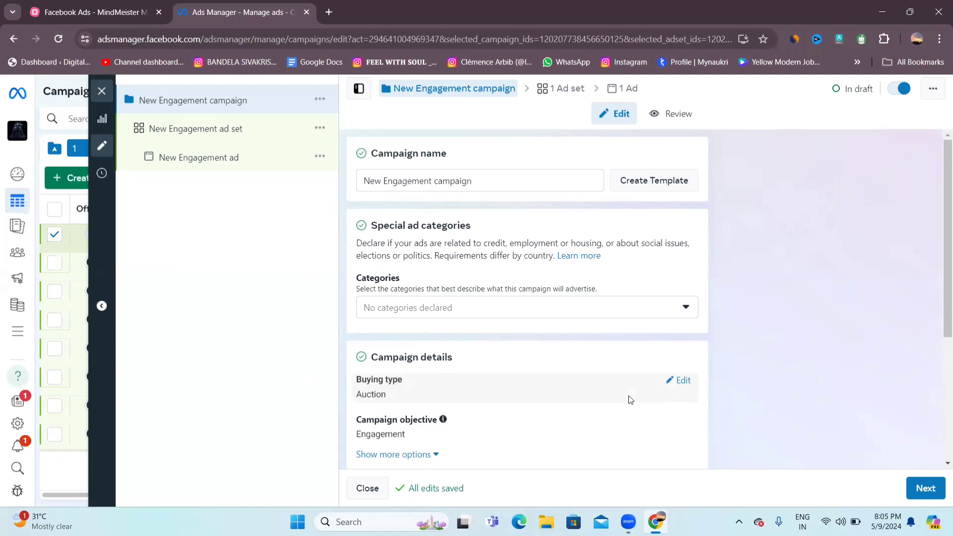
pyautogui.moveTo(495, 181); pyautogui.dragTo(351, 179)
# Name the campaign 'Digital Store' and advance to the ad set settings.
pyautogui.press('BackSpace')
pyautogui.write('Dig')
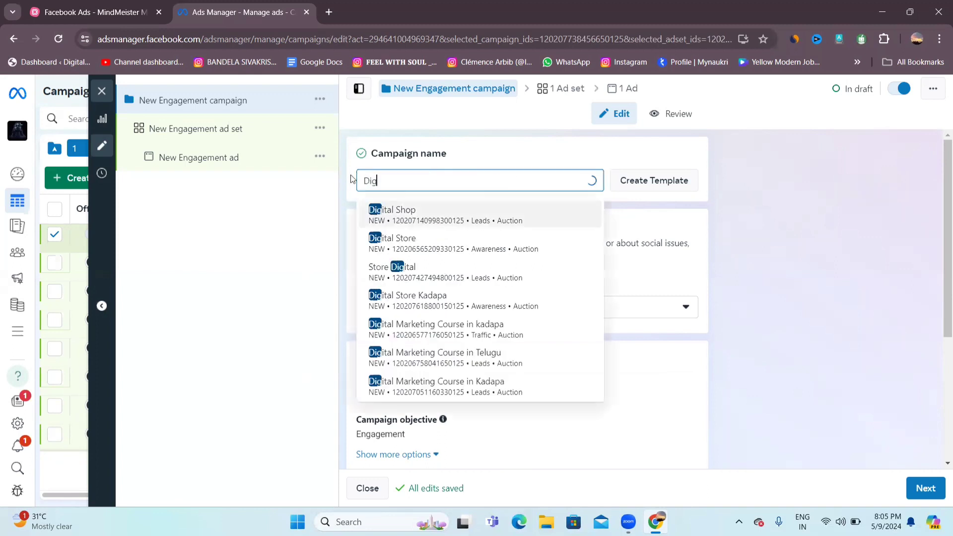
pyautogui.write('ital Store')
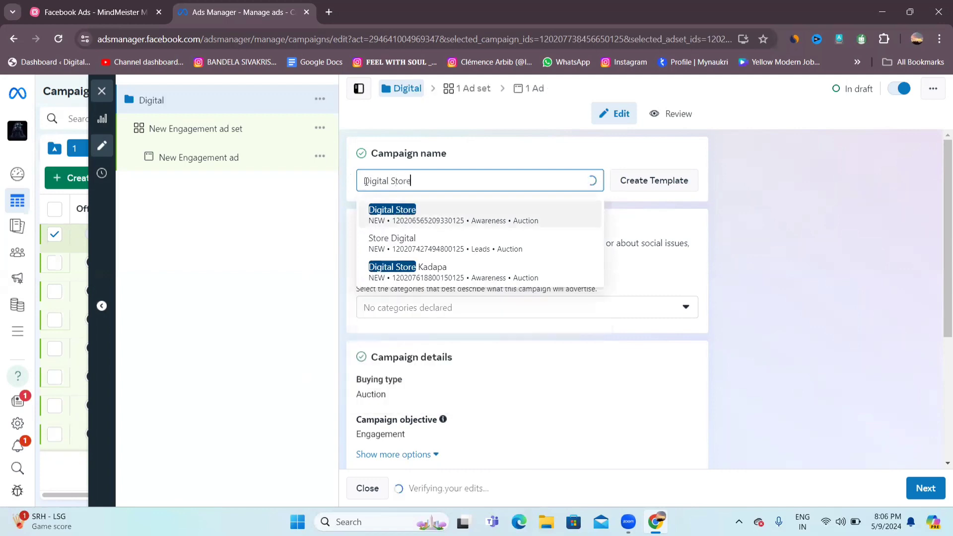
pyautogui.click(549, 149)
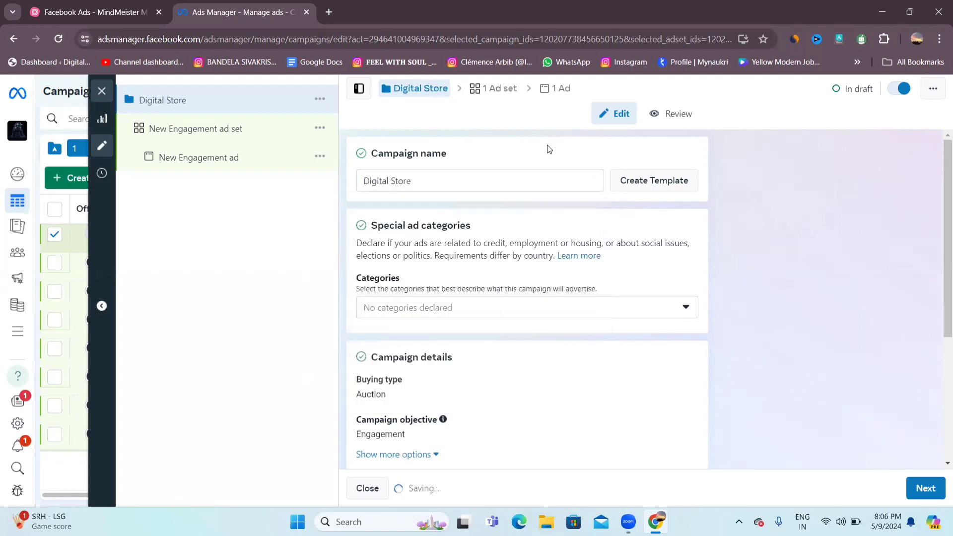
pyautogui.scroll(-3, 586, 295)
pyautogui.scroll(-2, 584, 297)
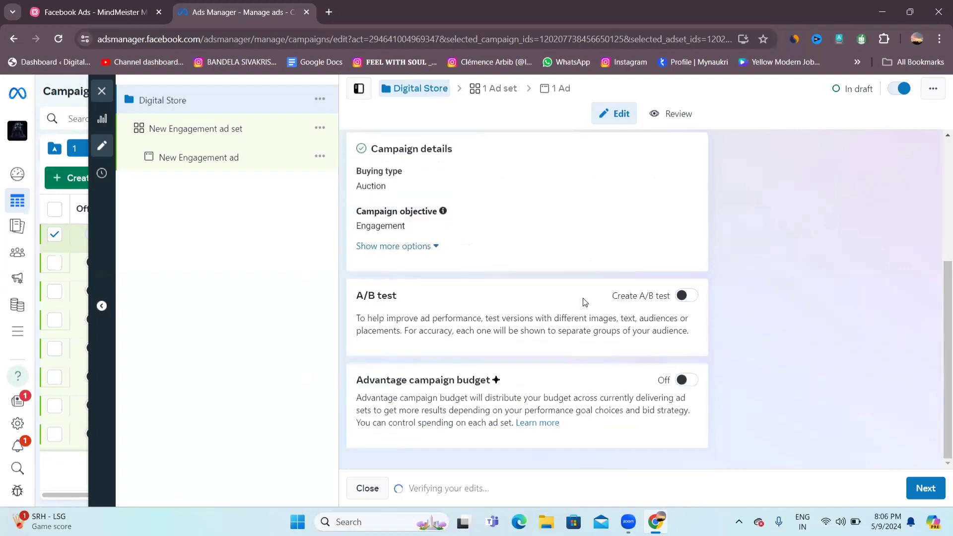
pyautogui.click(924, 491)
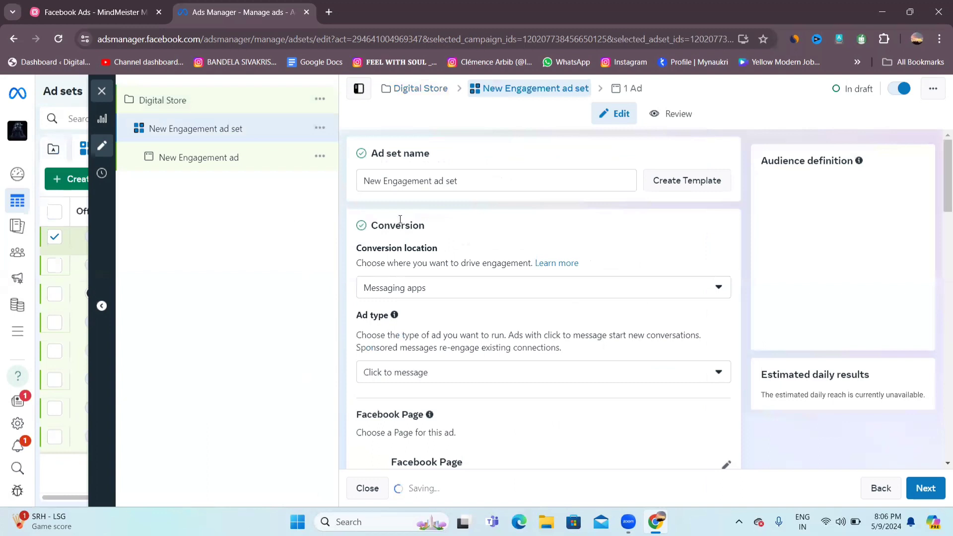
# Replace the default ad set name with 'Digital Store'.
pyautogui.moveTo(495, 181); pyautogui.dragTo(352, 180)
pyautogui.press('BackSpace')
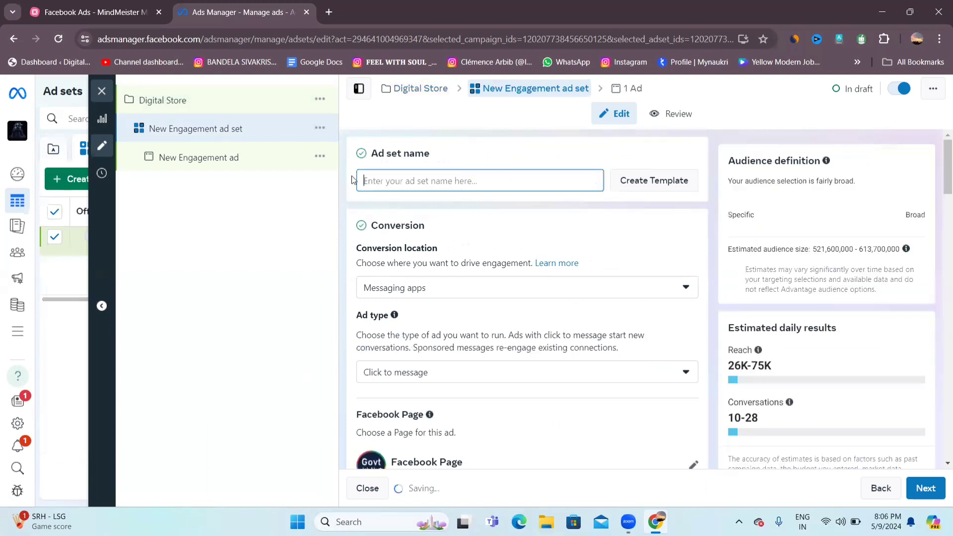
pyautogui.write('Digital')
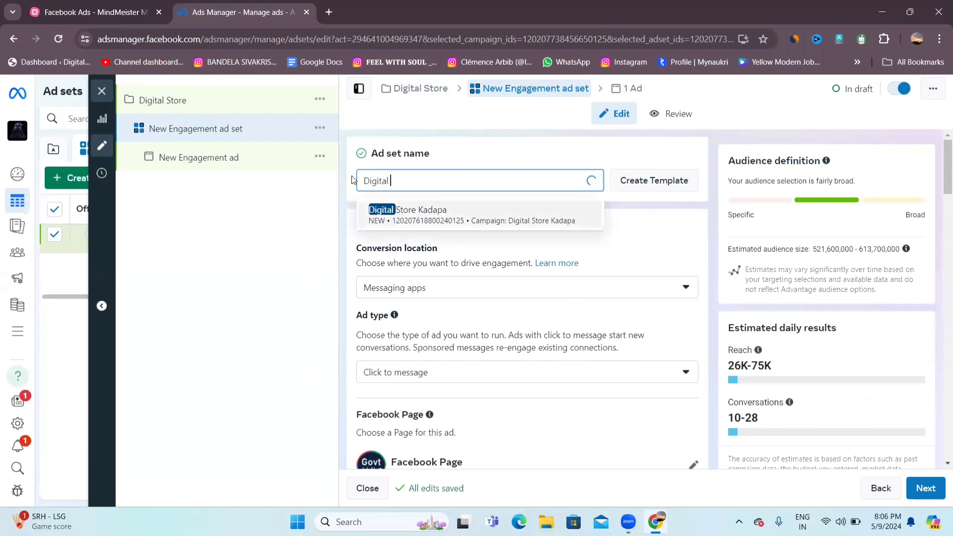
pyautogui.write(' Store')
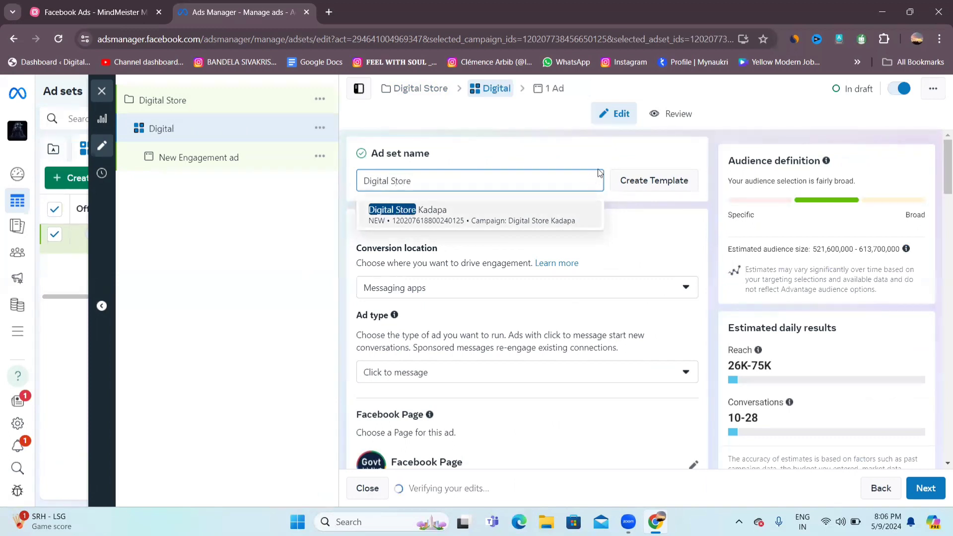
pyautogui.click(635, 145)
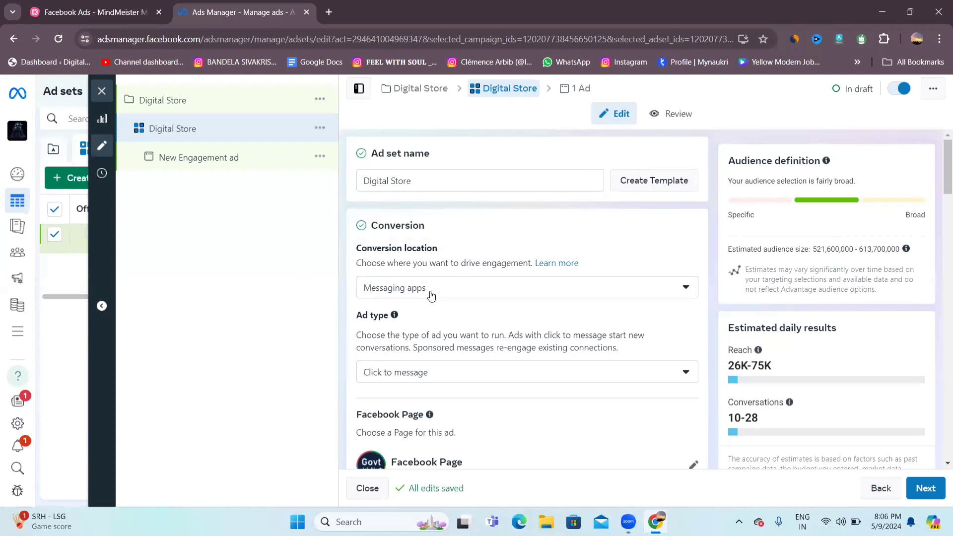
pyautogui.click(431, 289)
# Keep Messaging apps as conversion location and untick Messenger, leaving Instagram and WhatsApp.
pyautogui.scroll(-3, 431, 294)
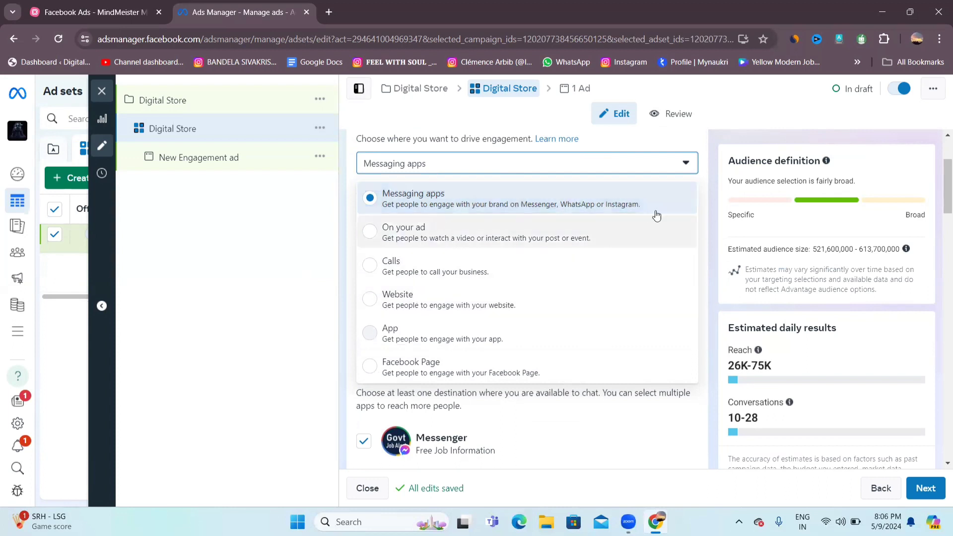
pyautogui.click(658, 160)
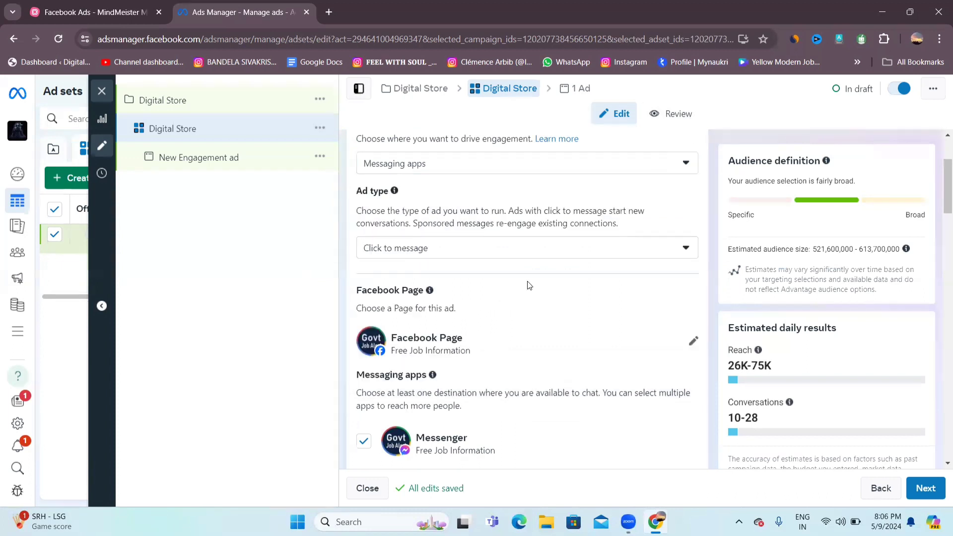
pyautogui.scroll(-3, 529, 285)
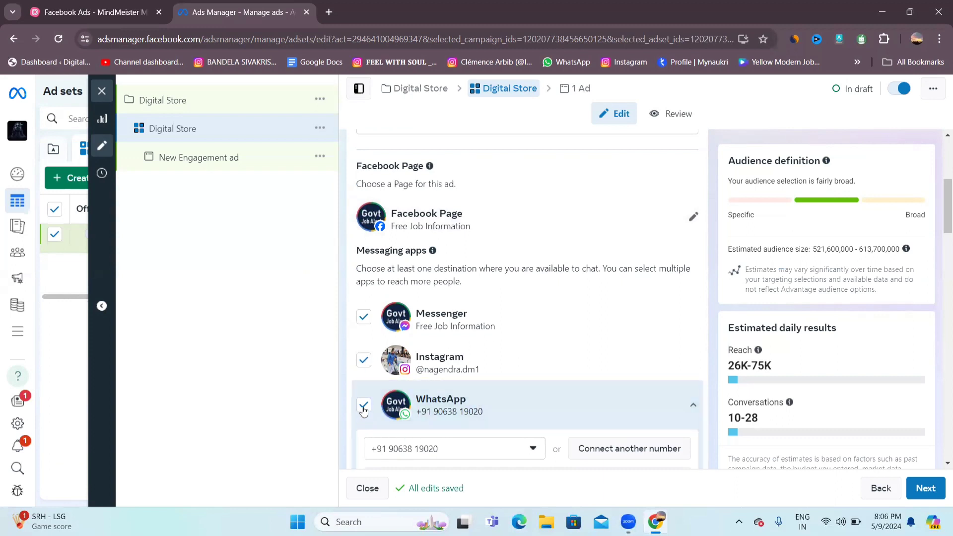
pyautogui.click(363, 407)
pyautogui.click(363, 408)
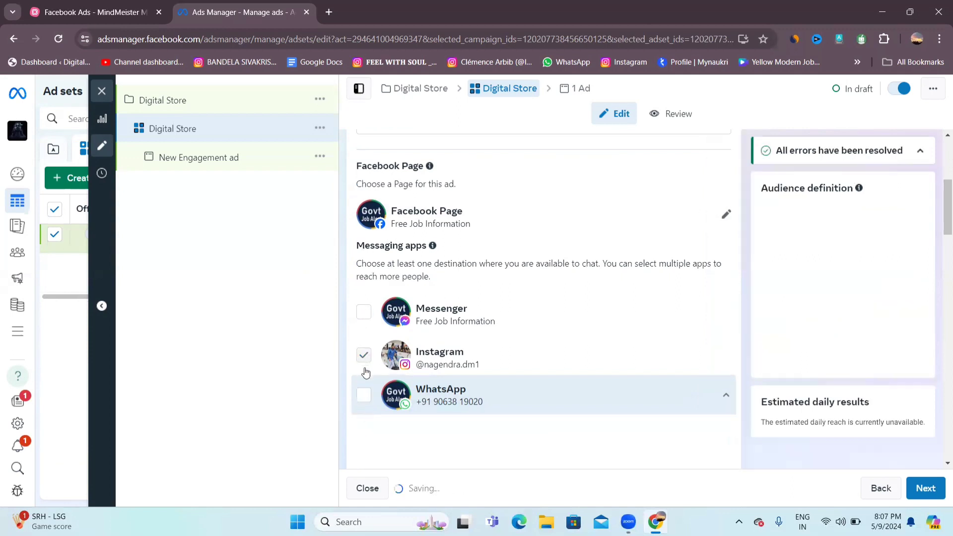
pyautogui.click(364, 395)
pyautogui.scroll(-5, 601, 253)
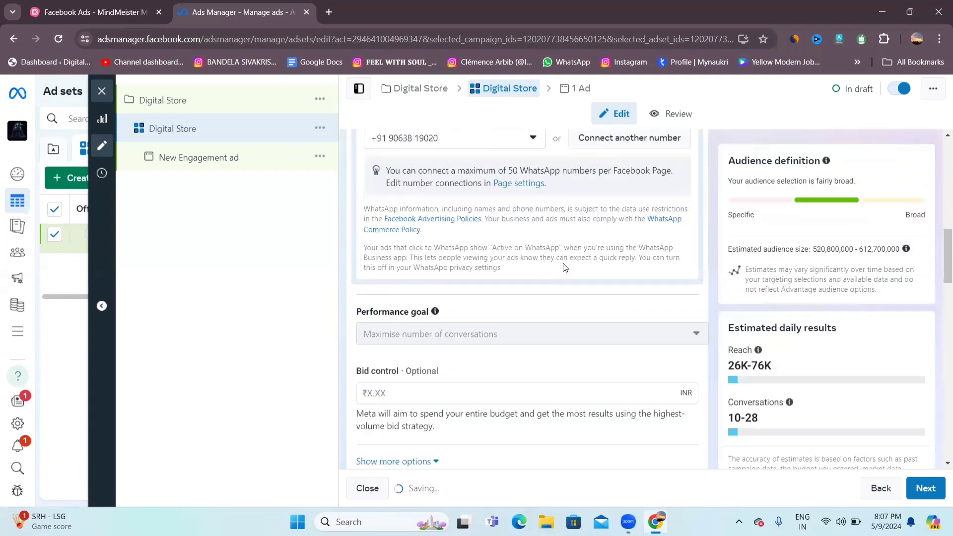
pyautogui.scroll(2, 565, 268)
pyautogui.scroll(-5, 564, 269)
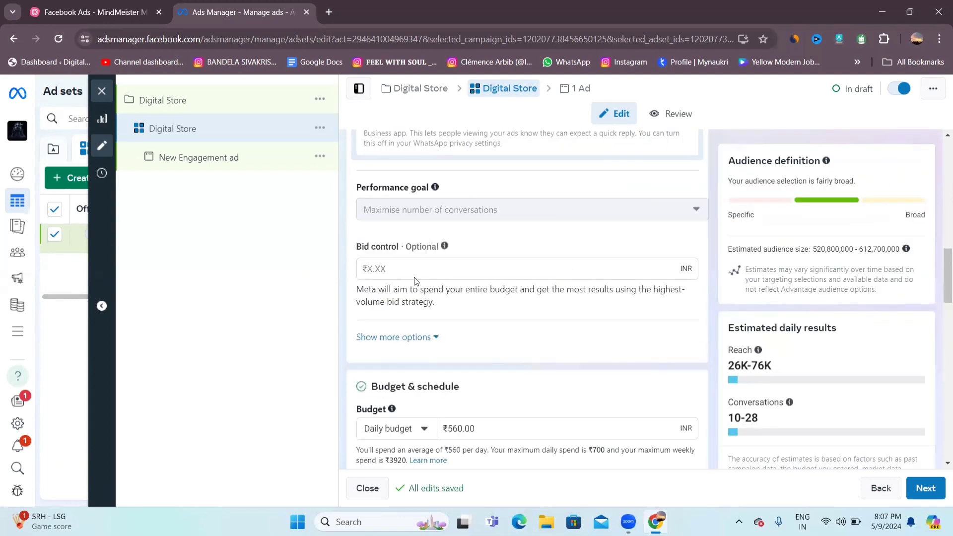
pyautogui.scroll(-4, 439, 279)
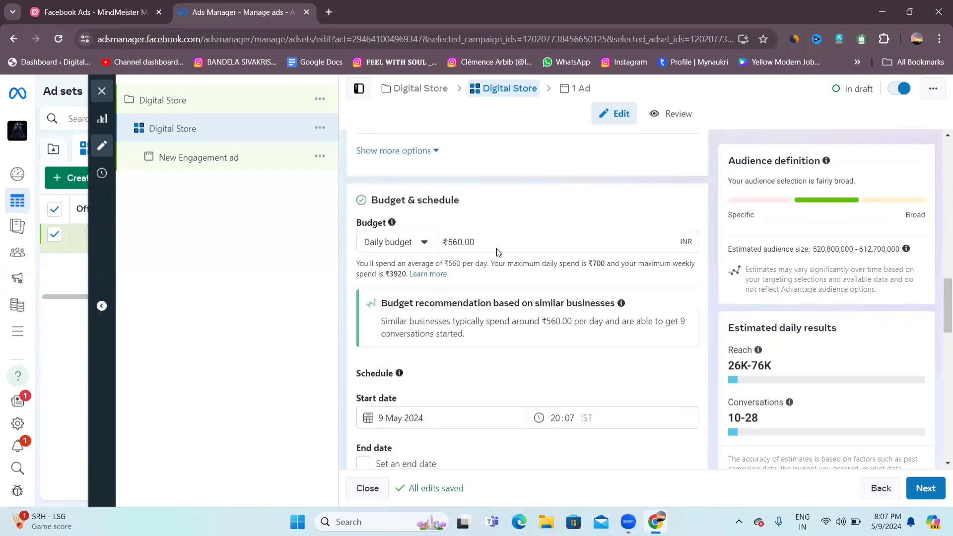
# Change the Digital Store ad set's daily budget from ₹560 to ₹300.
pyautogui.click(500, 242)
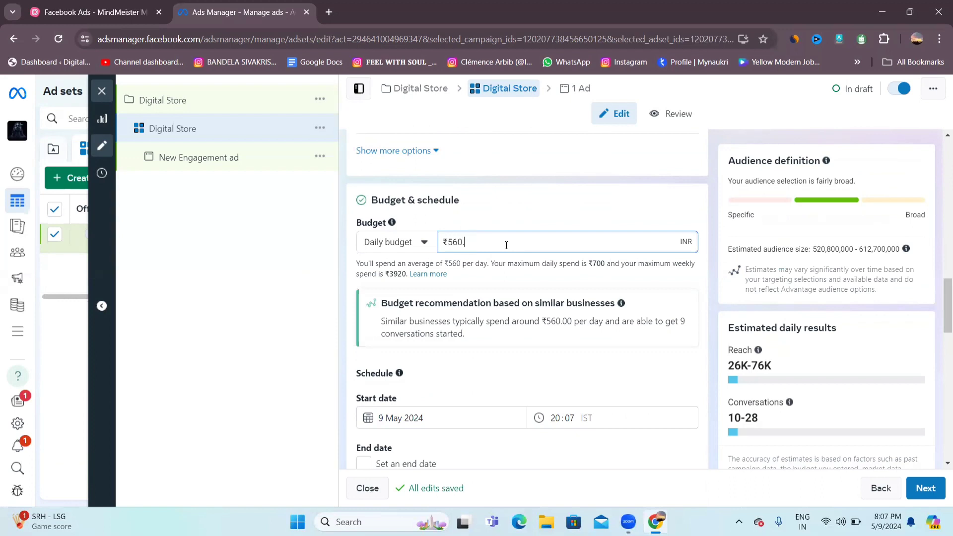
pyautogui.press('BackSpace')
pyautogui.press('BackSpace')
pyautogui.write('100')
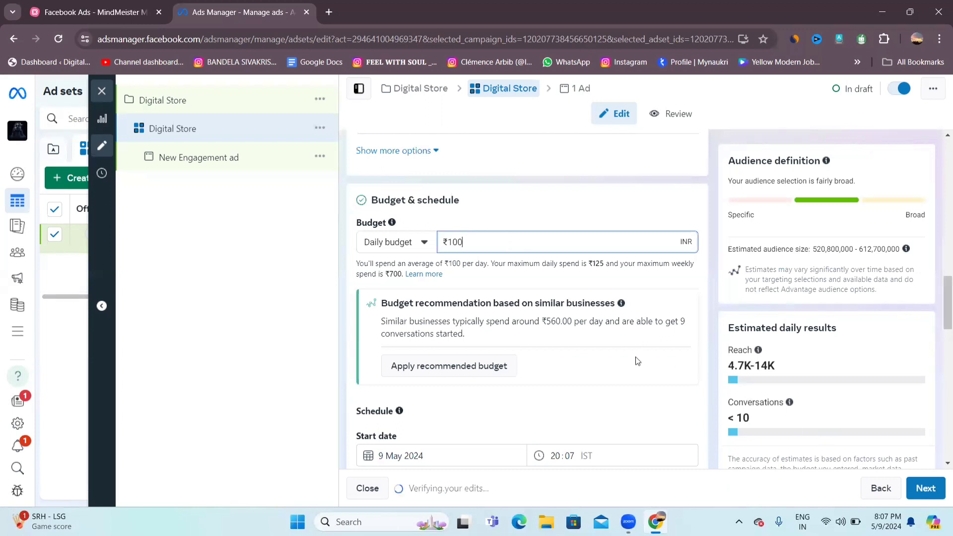
pyautogui.write('0')
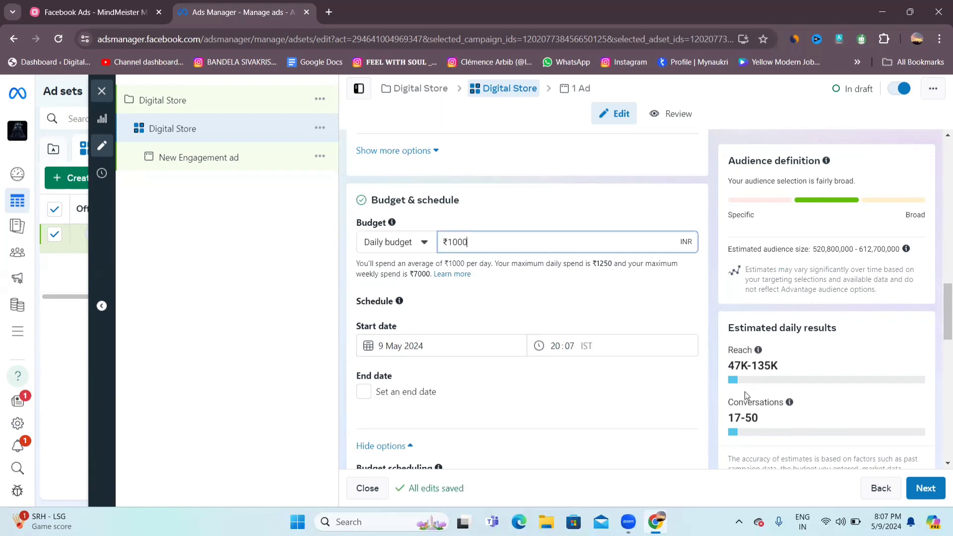
pyautogui.write('0')
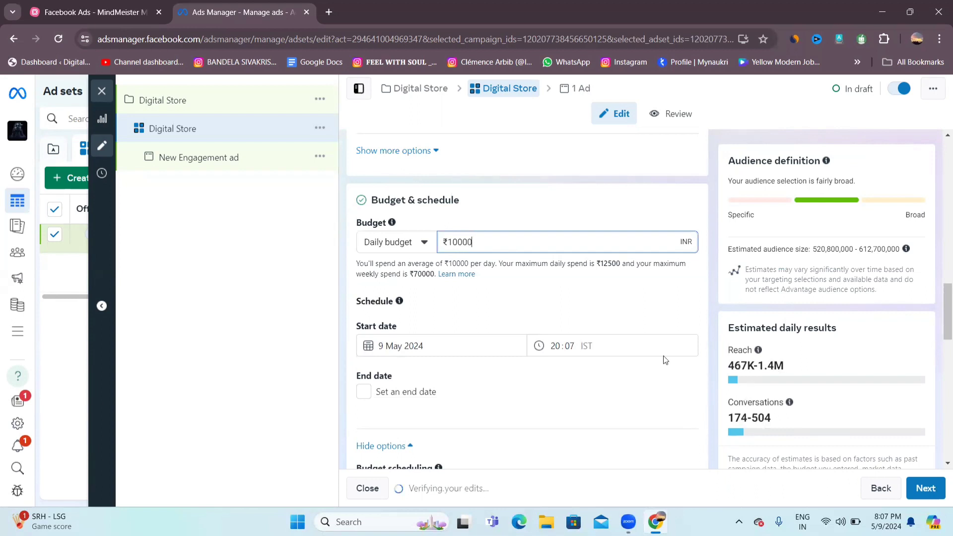
pyautogui.press('BackSpace')
pyautogui.press('BackSpace')
pyautogui.press('BackSpace')
pyautogui.press('BackSpace')
pyautogui.press('BackSpace')
pyautogui.write('300')
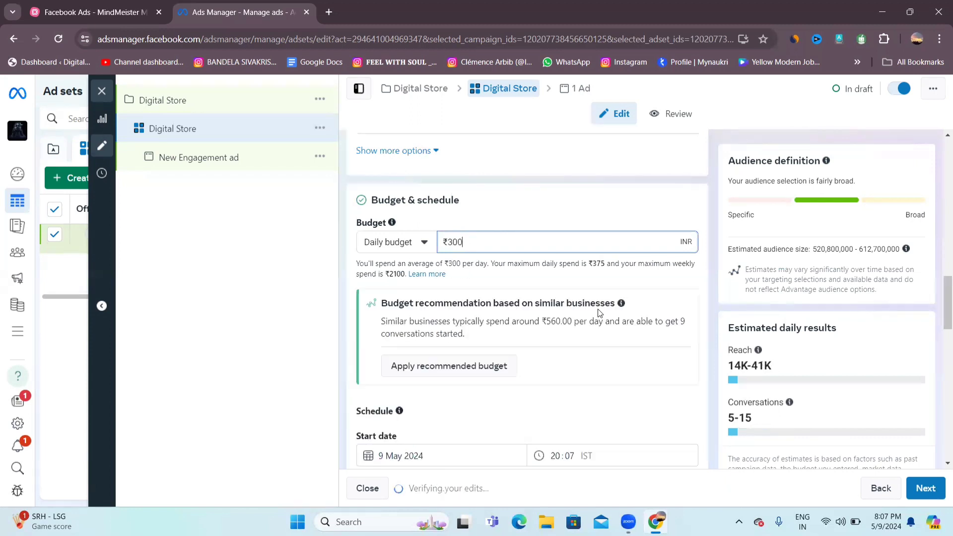
# Add an end date to the ad set's schedule.
pyautogui.scroll(-5, 546, 298)
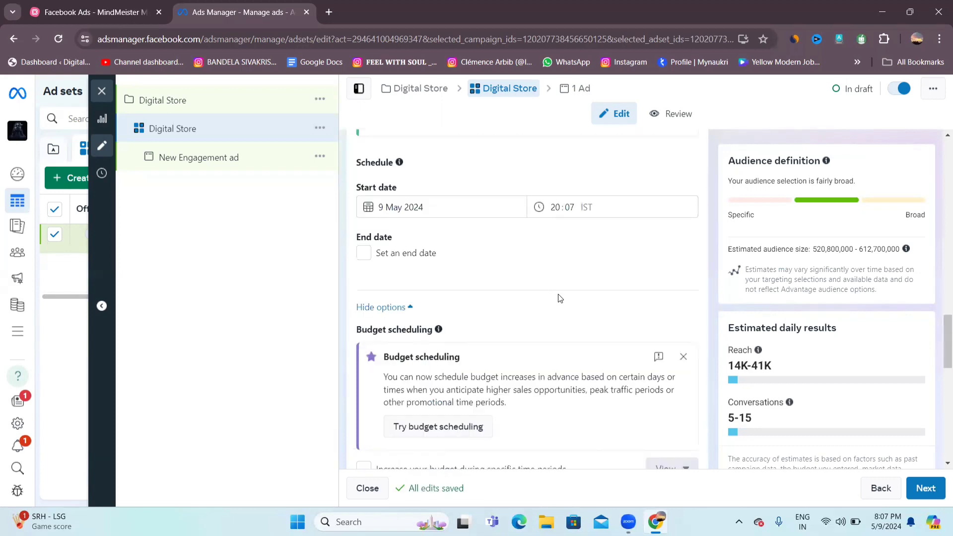
pyautogui.scroll(-1, 564, 291)
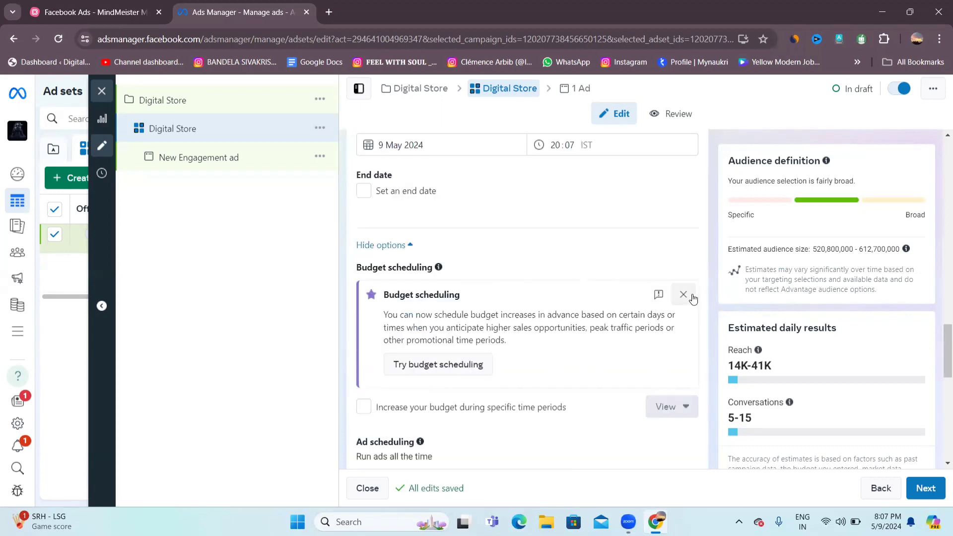
pyautogui.scroll(1, 442, 249)
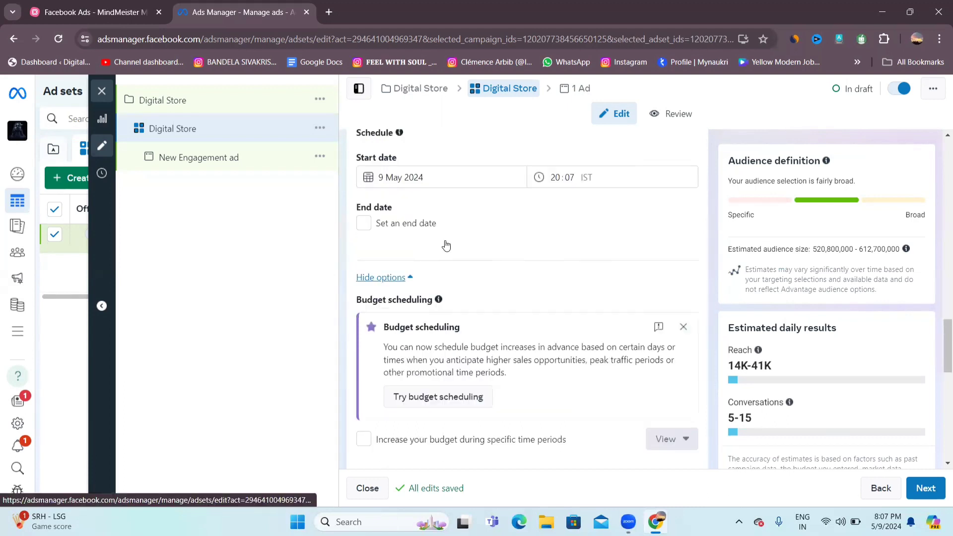
pyautogui.click(369, 255)
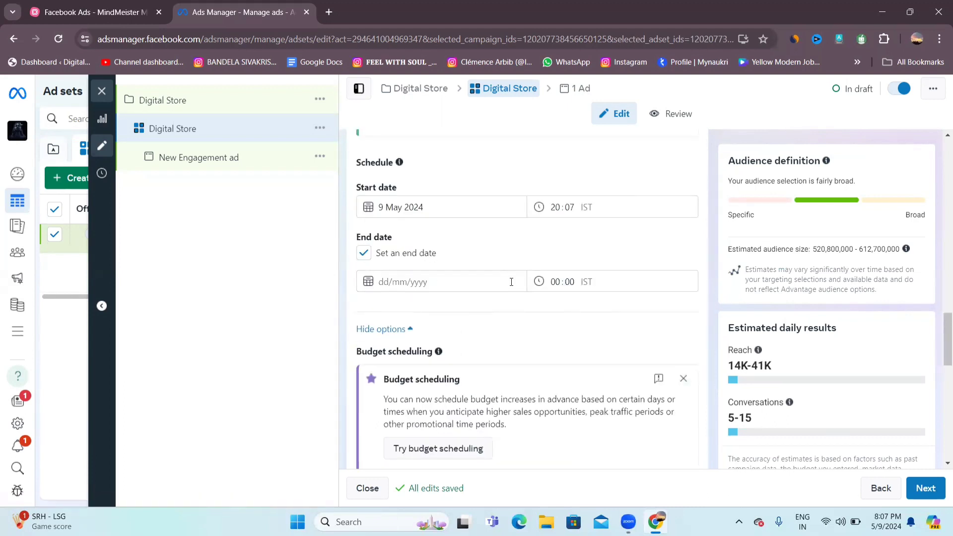
pyautogui.scroll(-5, 541, 288)
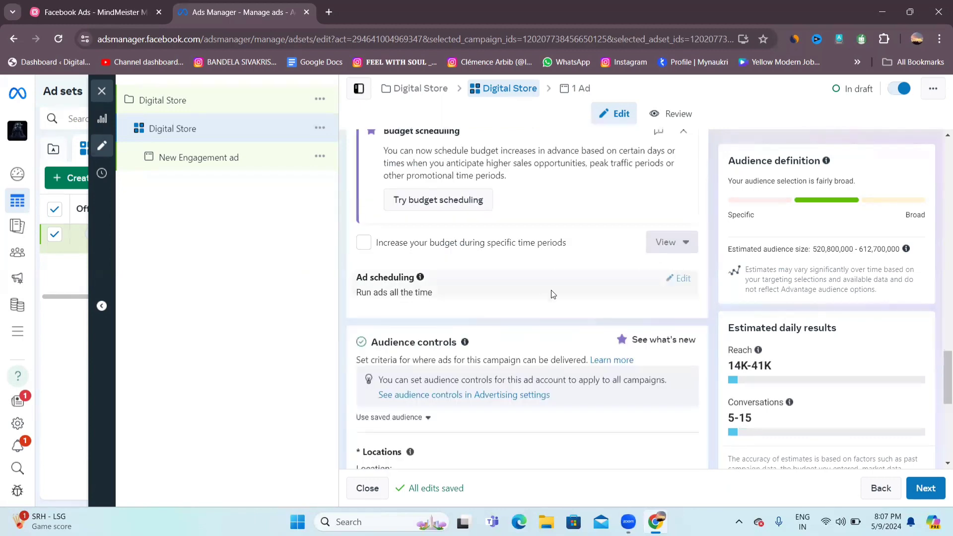
pyautogui.scroll(-3, 552, 293)
pyautogui.scroll(1, 574, 282)
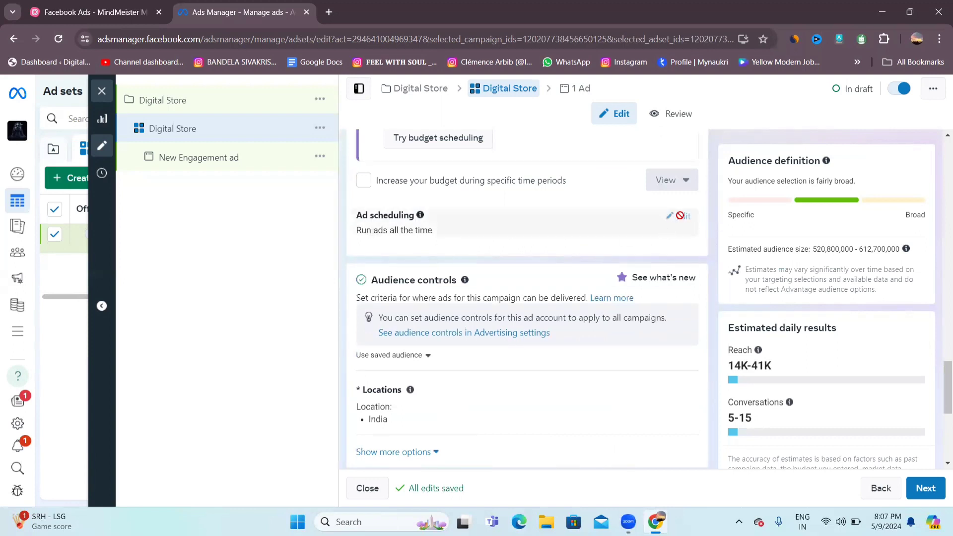
# Turn off the high-demand budget increase and open the India target Locations for editing.
pyautogui.click(365, 182)
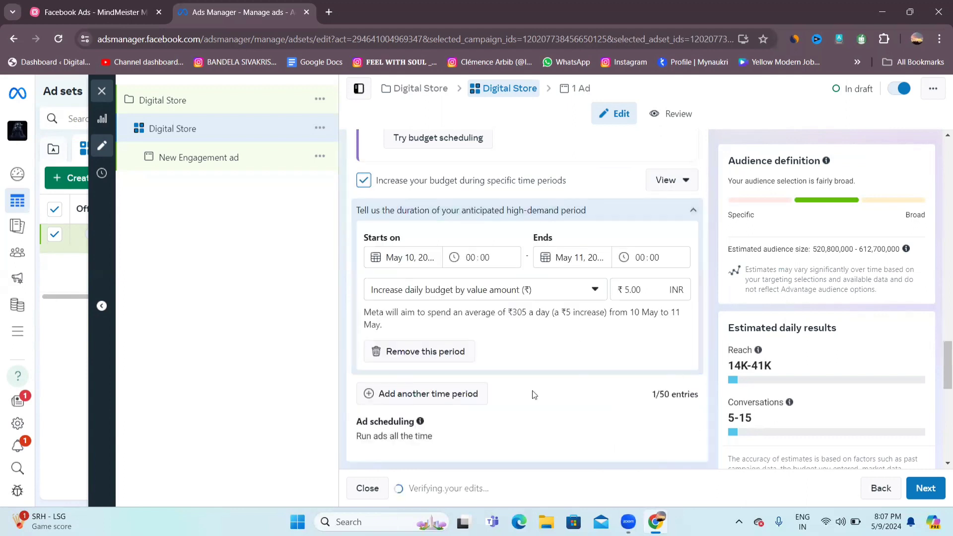
pyautogui.click(363, 181)
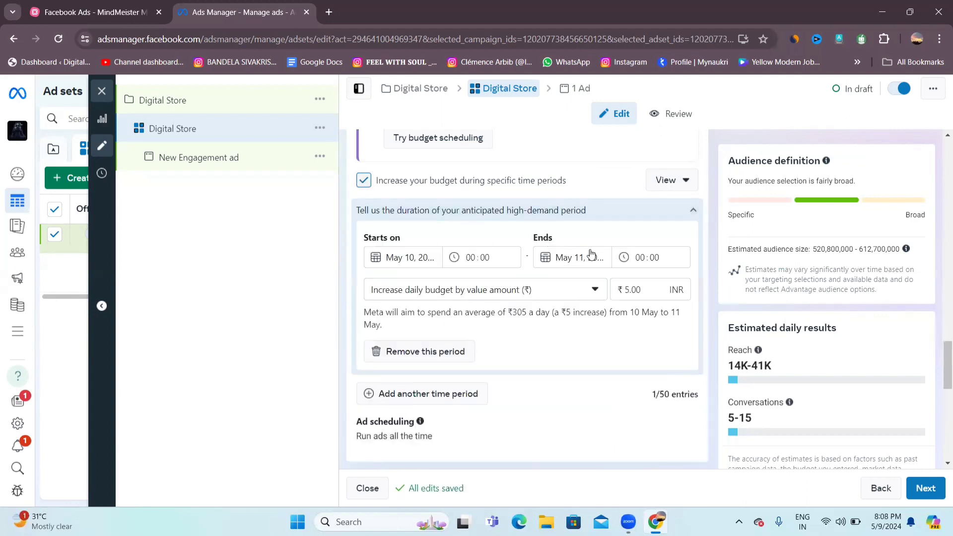
pyautogui.scroll(-2, 515, 274)
pyautogui.scroll(-1, 515, 277)
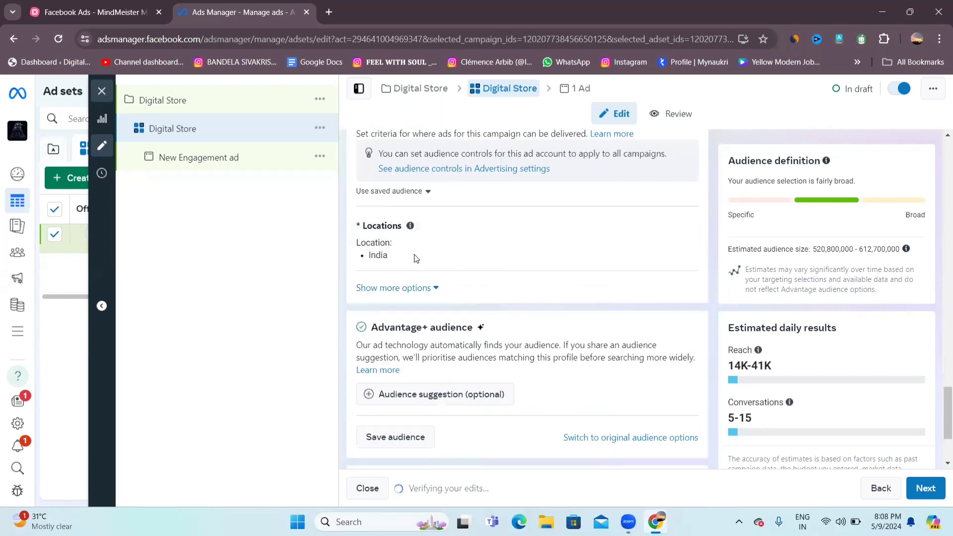
pyautogui.click(684, 231)
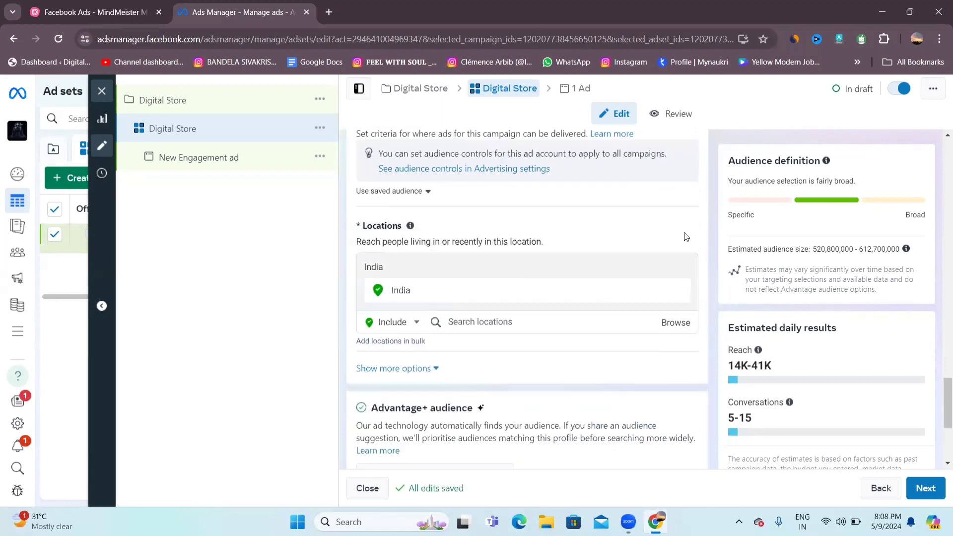
pyautogui.scroll(-2, 497, 298)
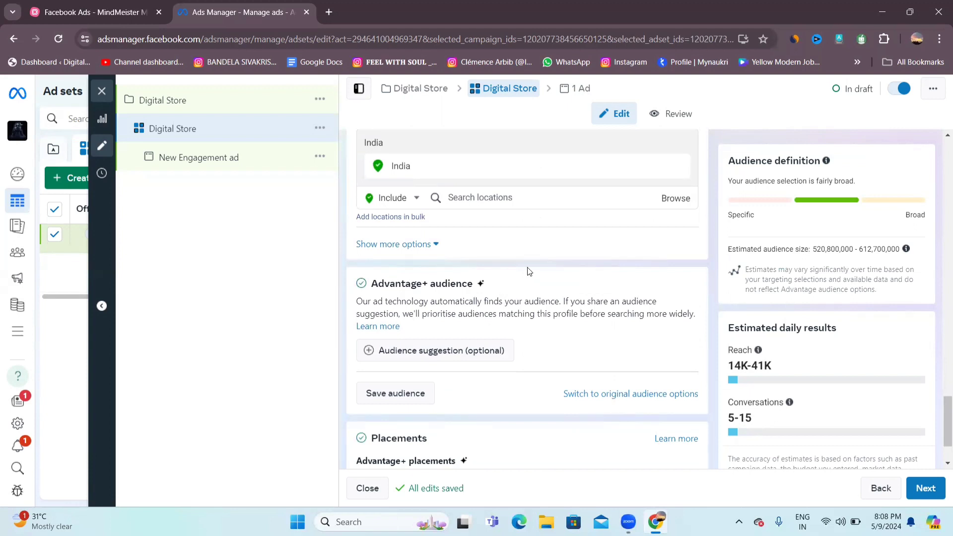
# Bring up the location search field and move down to the Advantage+ audience section.
pyautogui.click(485, 199)
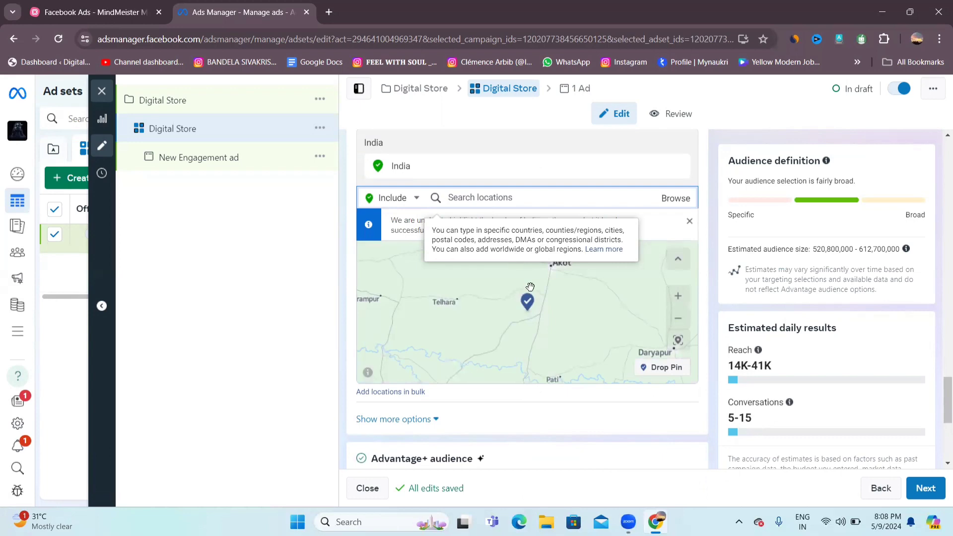
pyautogui.scroll(-5, 530, 288)
pyautogui.scroll(-5, 647, 407)
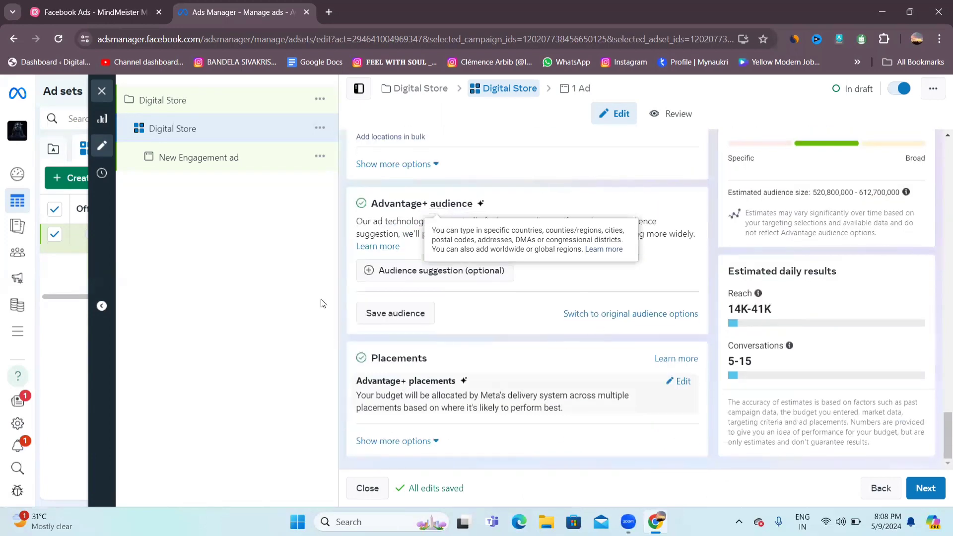
# Expand the audience suggestion and limit the Gender to Women only.
pyautogui.moveTo(436, 273)
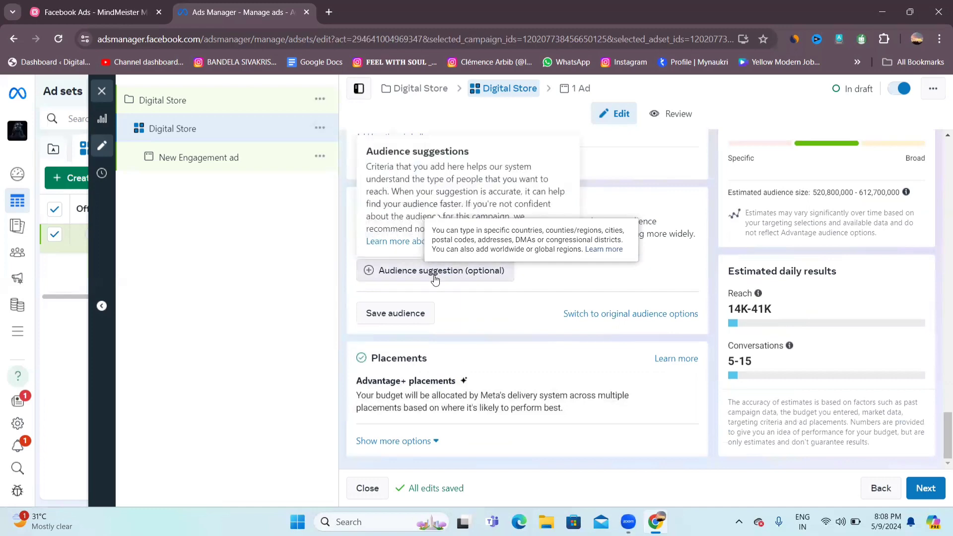
pyautogui.click(410, 272)
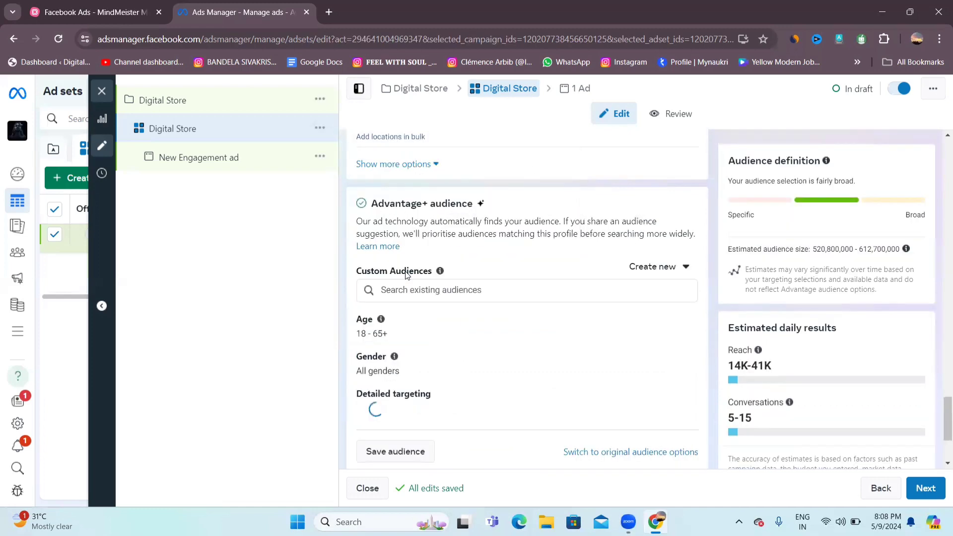
pyautogui.scroll(-1, 501, 317)
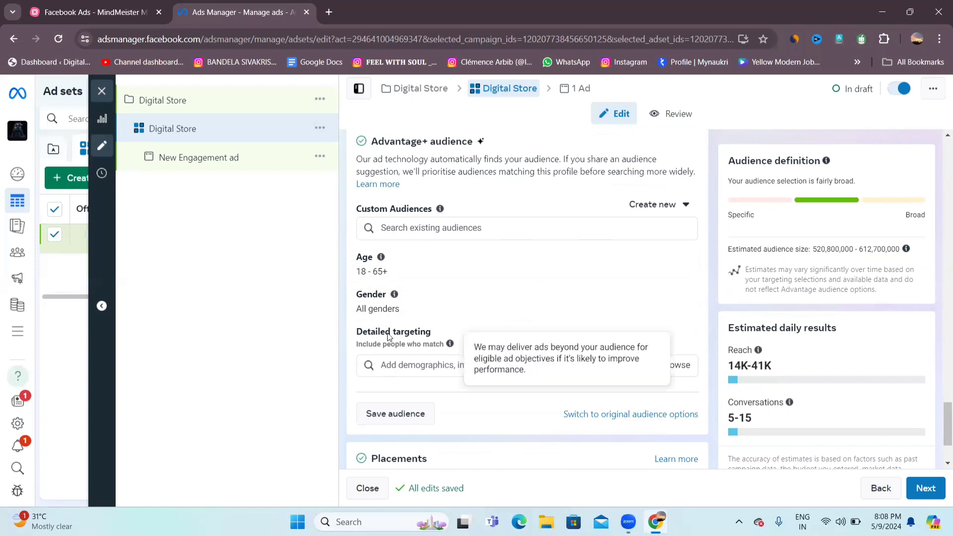
pyautogui.click(683, 297)
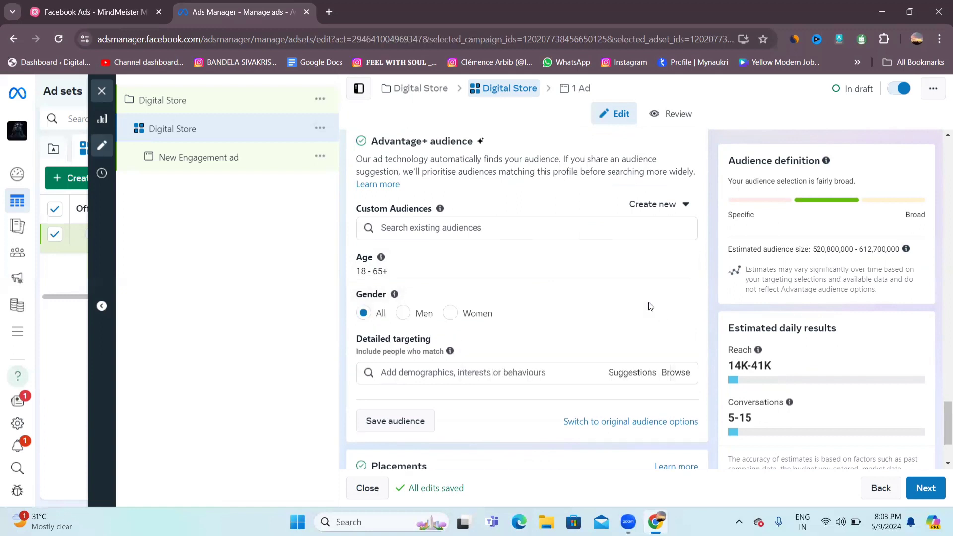
pyautogui.click(450, 312)
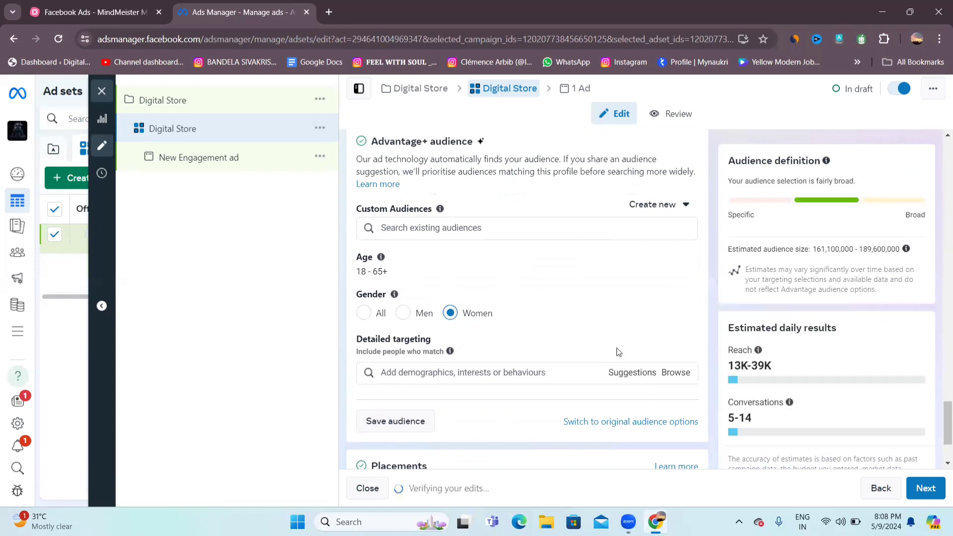
pyautogui.scroll(-2, 615, 345)
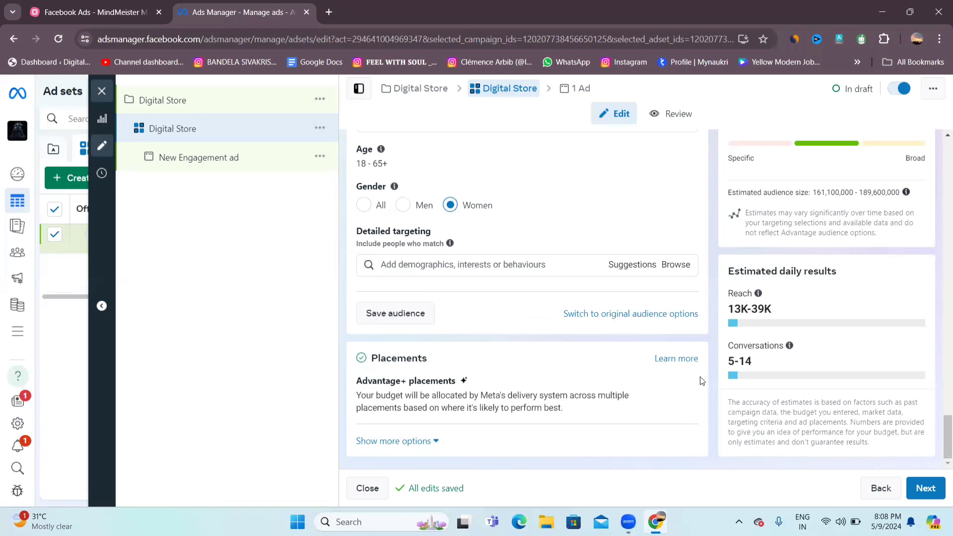
pyautogui.scroll(4, 550, 365)
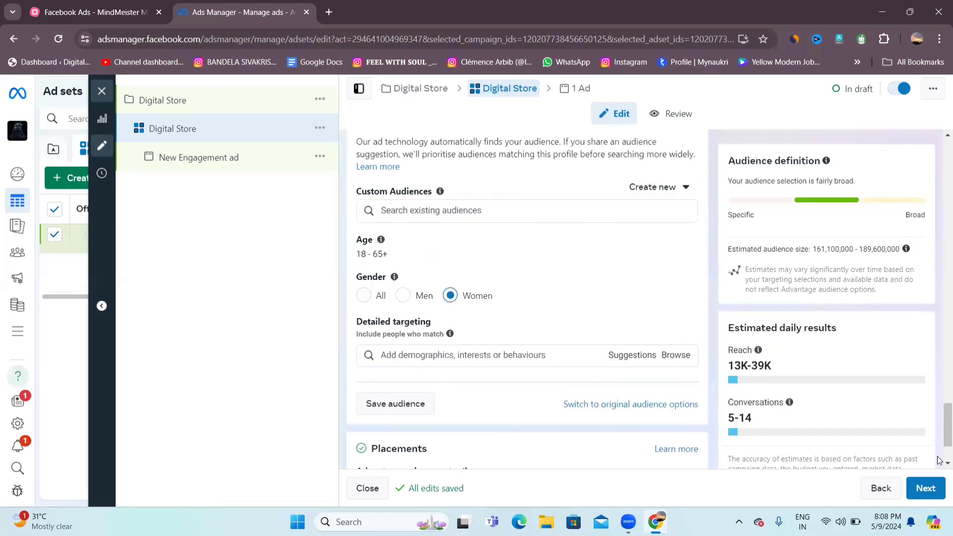
# Advance from the ad set to the New Engagement ad's settings.
pyautogui.click(936, 484)
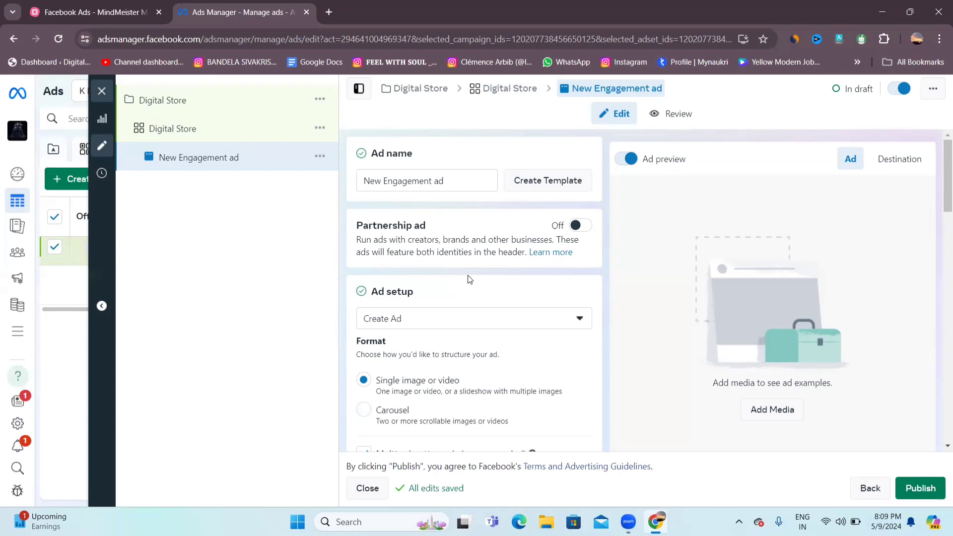
# Select the Primary text and Description fields in the Ad creative section.
pyautogui.scroll(-8, 469, 280)
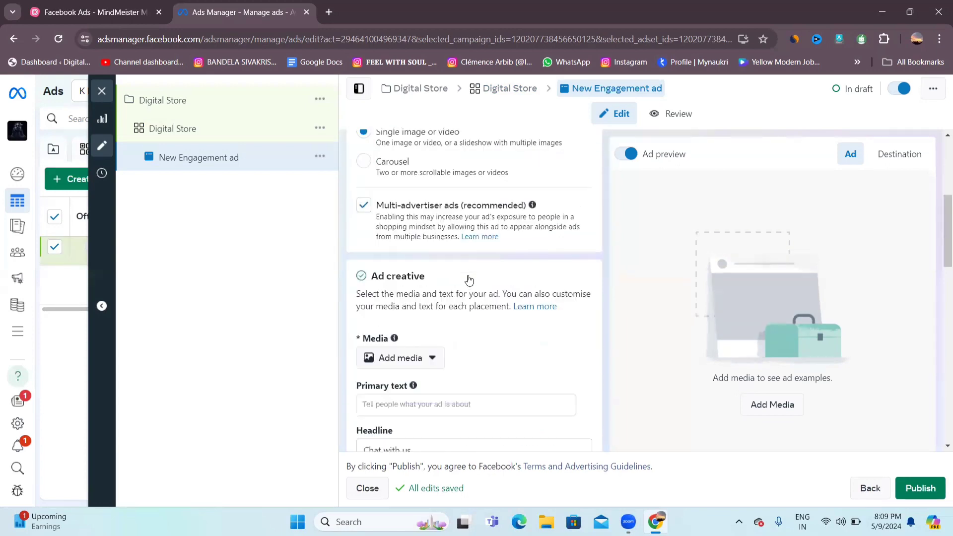
pyautogui.moveTo(396, 214)
pyautogui.scroll(-3, 398, 213)
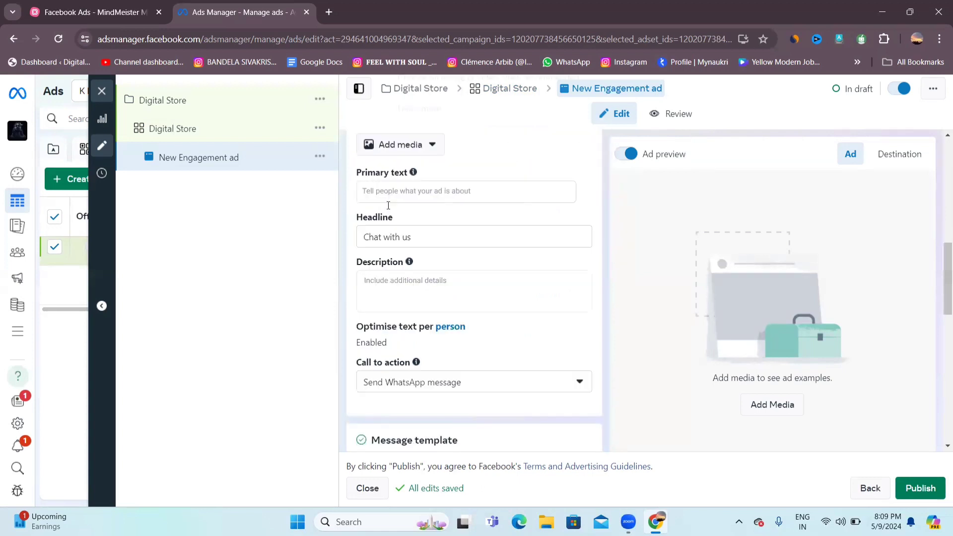
pyautogui.click(409, 156)
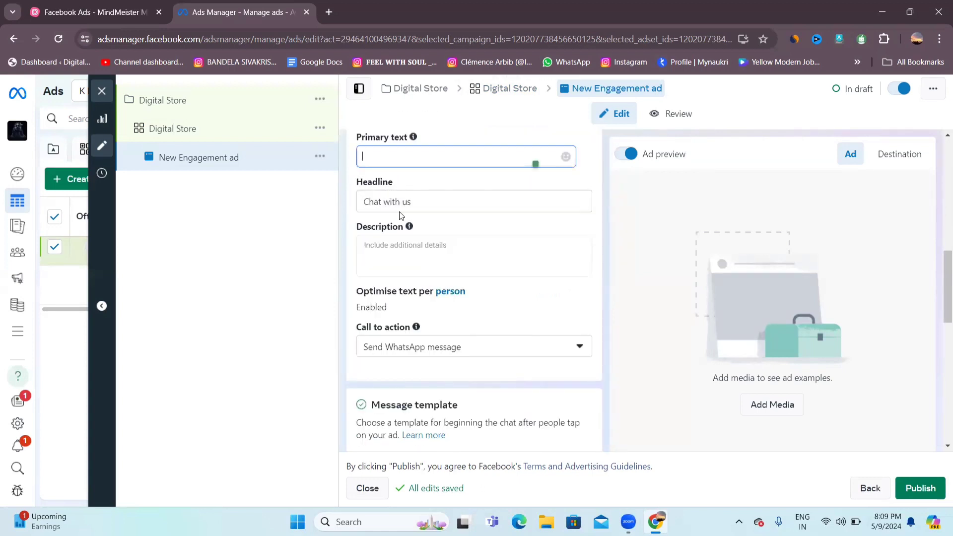
pyautogui.scroll(-1, 435, 218)
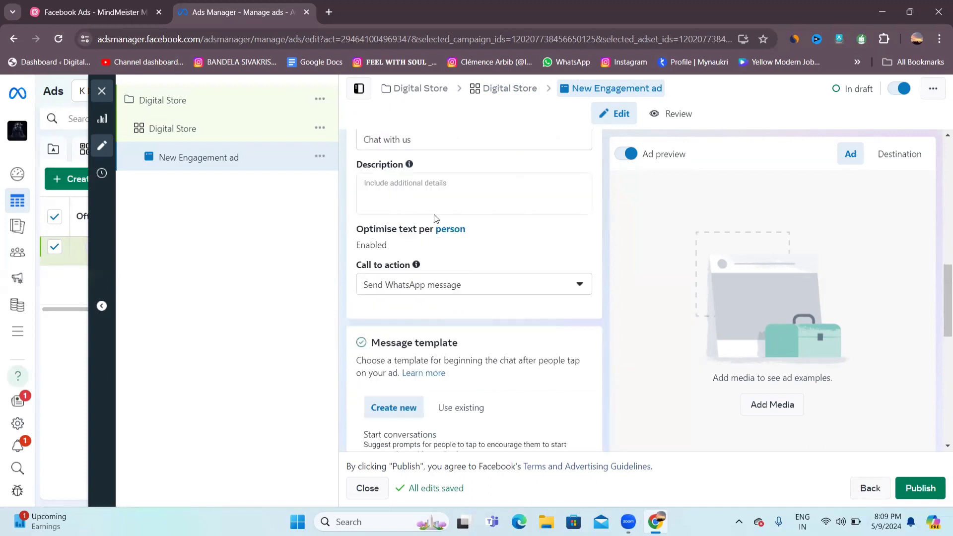
pyautogui.click(439, 191)
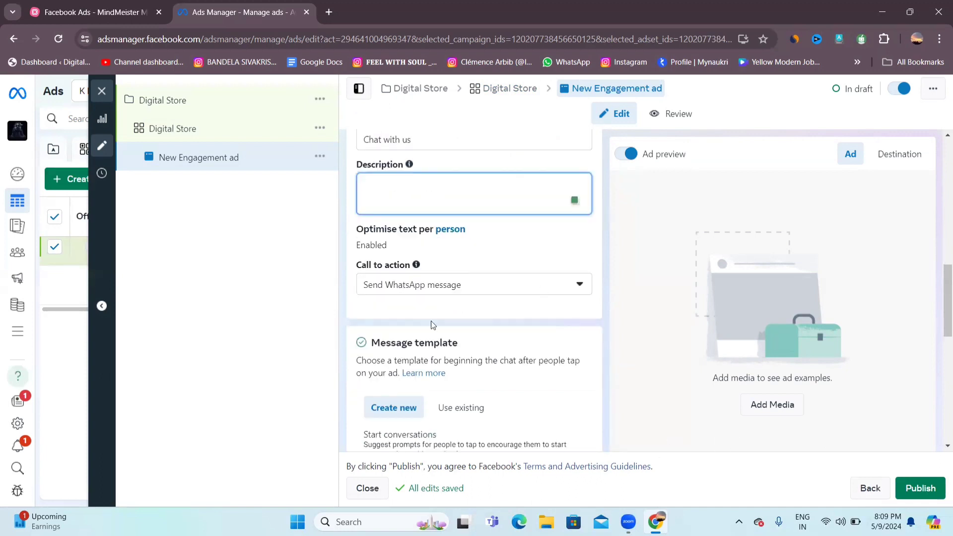
# Change the call to action from Send WhatsApp message to Shop now.
pyautogui.click(450, 286)
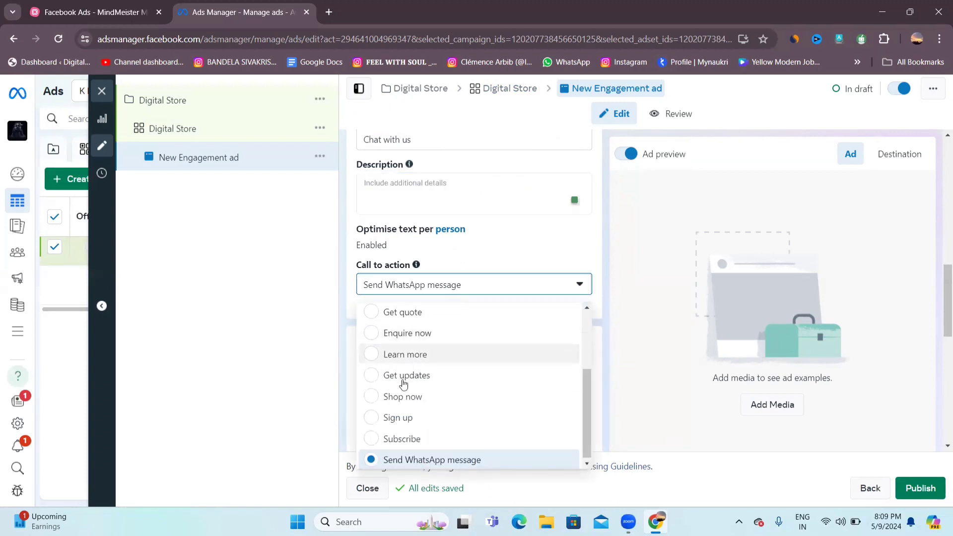
pyautogui.click(402, 398)
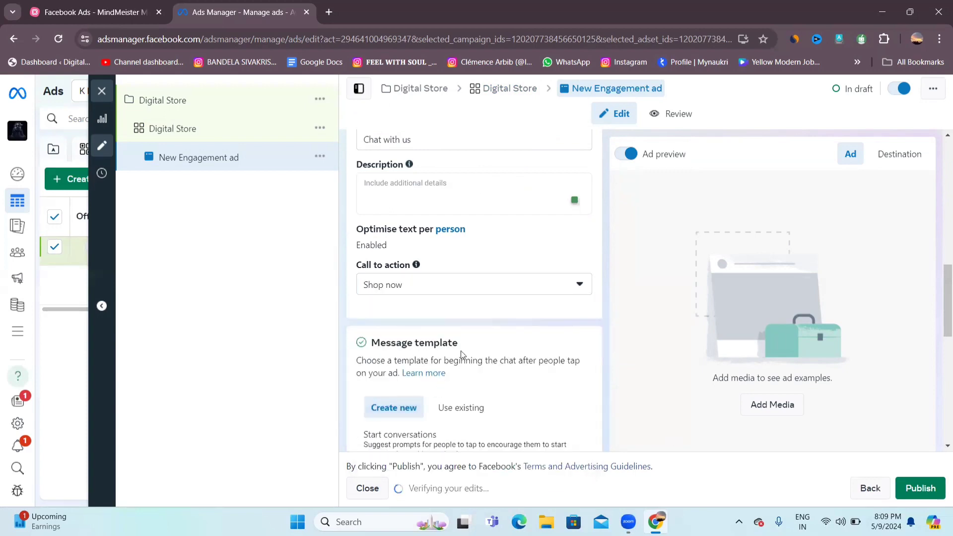
pyautogui.scroll(-7, 460, 352)
pyautogui.scroll(-2, 462, 351)
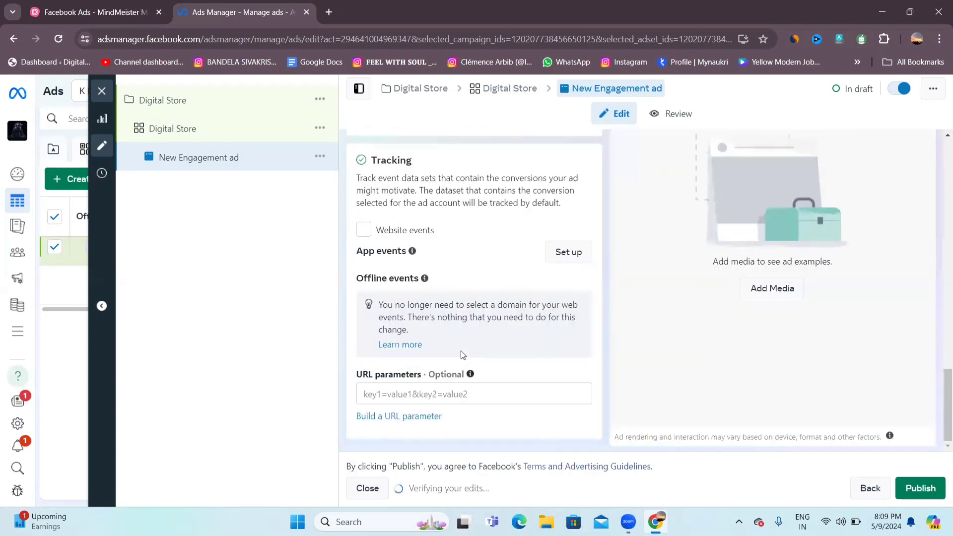
pyautogui.scroll(10, 464, 343)
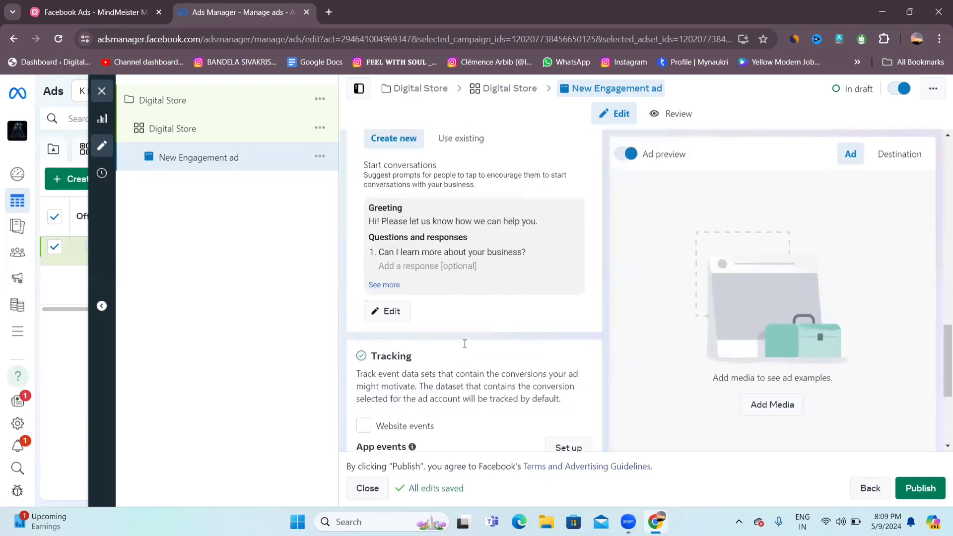
pyautogui.scroll(7, 501, 343)
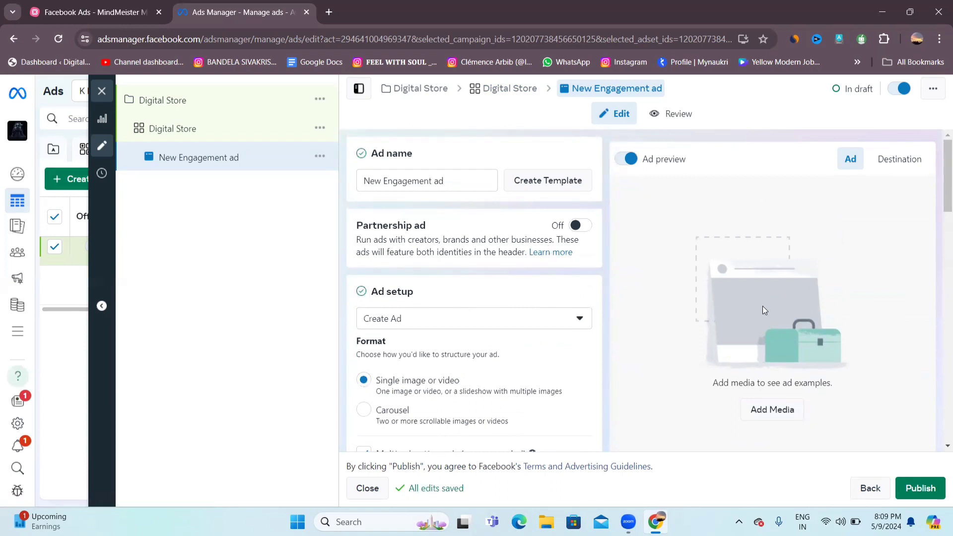
# Leave the editor via the Digital Store campaign and switch that campaign off.
pyautogui.click(404, 91)
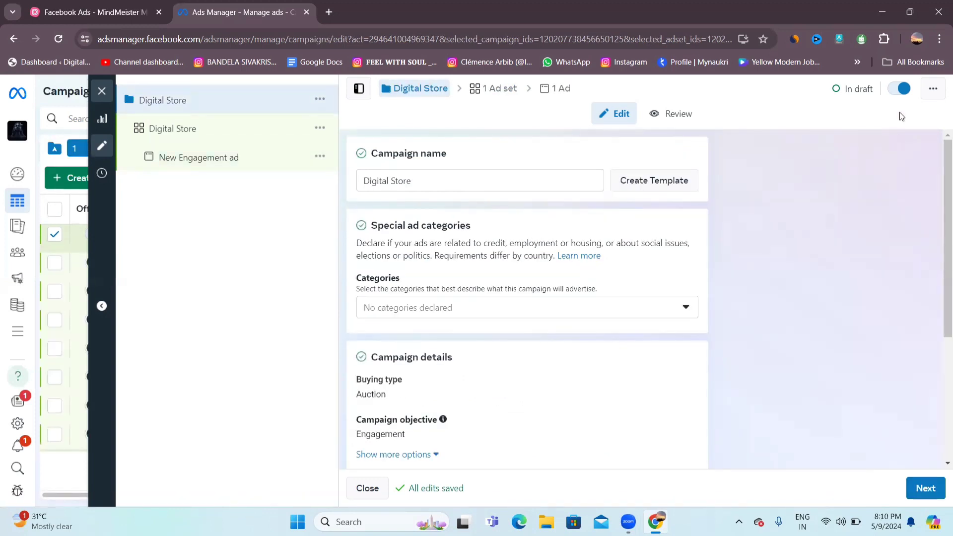
pyautogui.click(101, 92)
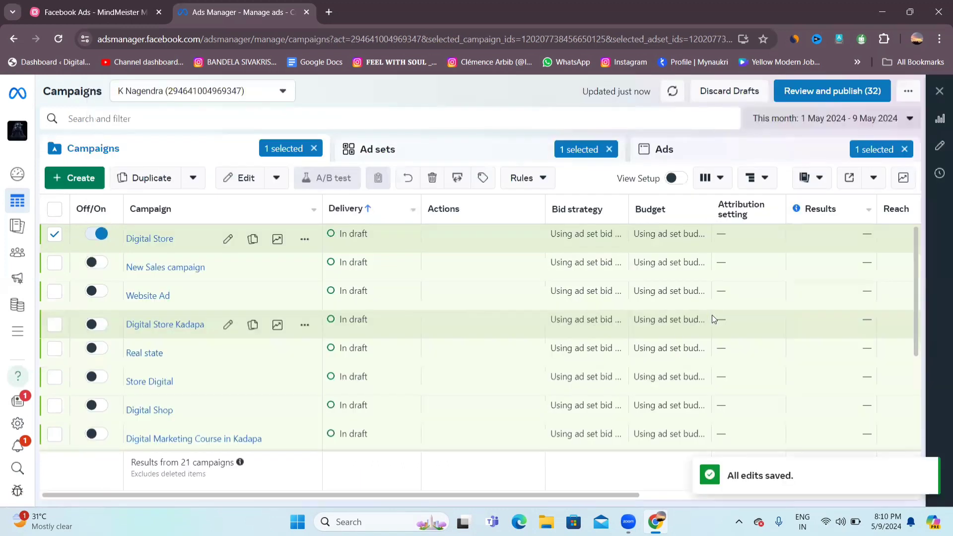
pyautogui.click(98, 237)
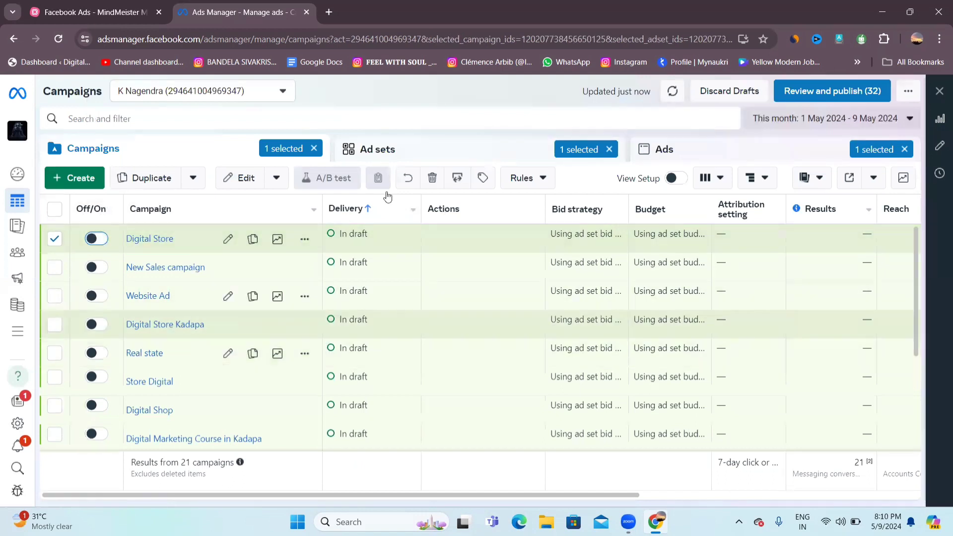
# Clear the campaign, ad set and ad '1 selected' filters.
pyautogui.click(313, 148)
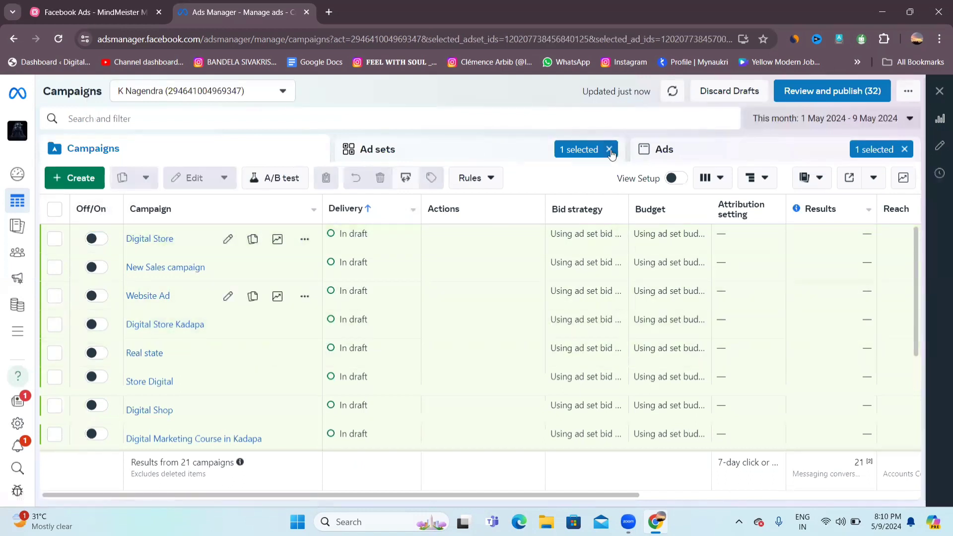
pyautogui.click(610, 150)
pyautogui.click(905, 150)
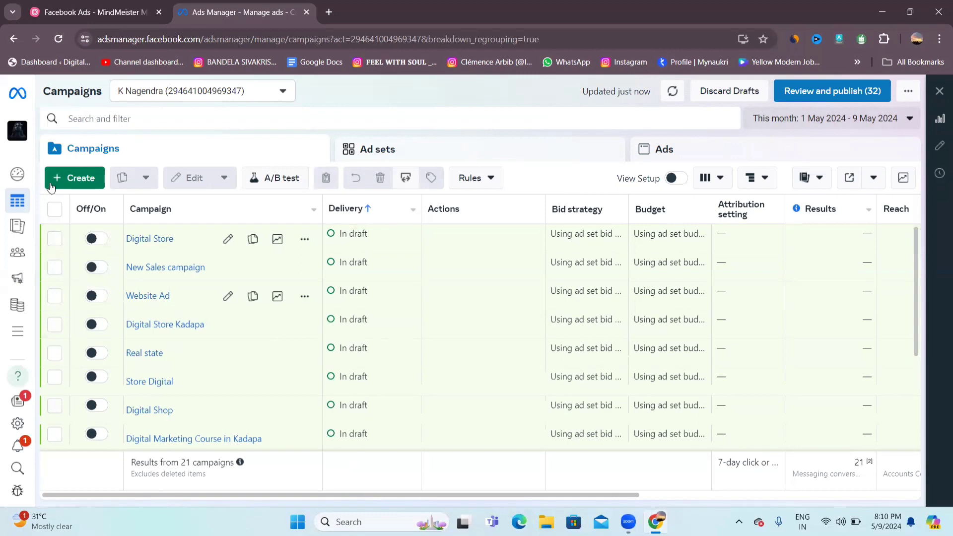
# Start a new campaign with the Campaigns tab's + Create button.
pyautogui.click(99, 179)
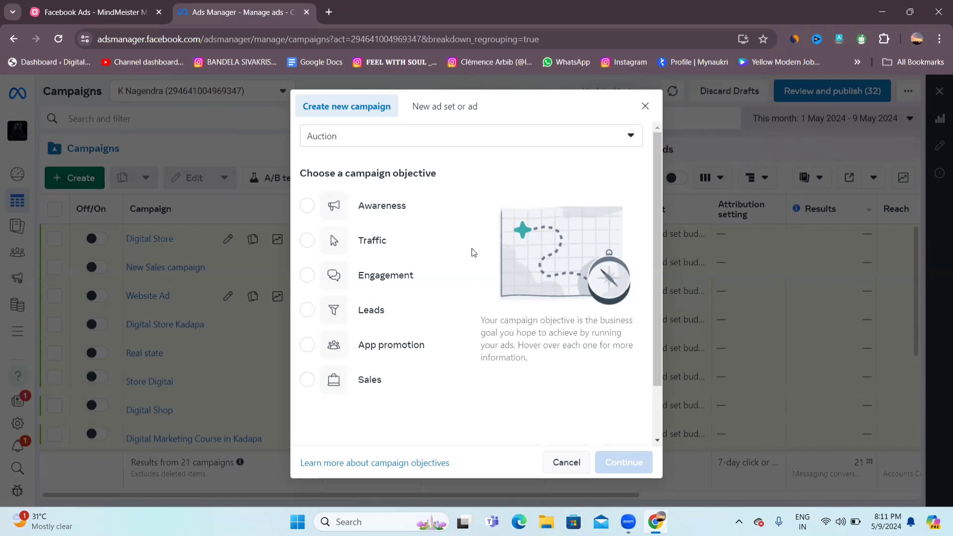
pyautogui.moveTo(410, 315)
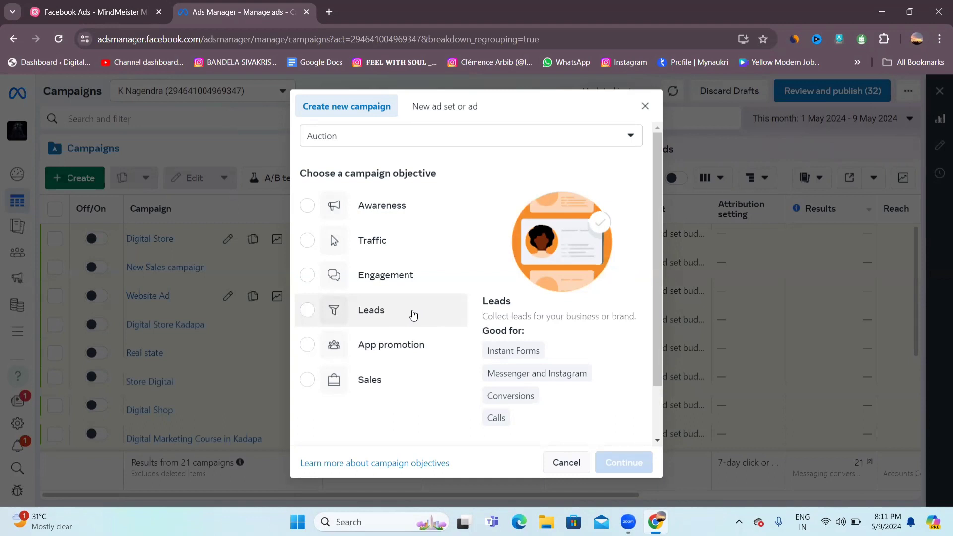
# Select Leads as the new campaign's objective.
pyautogui.click(307, 312)
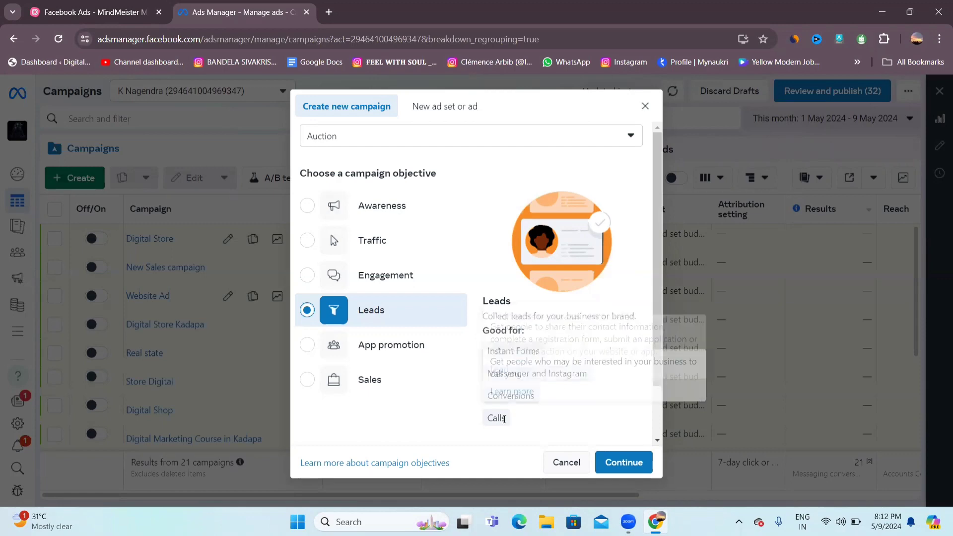
pyautogui.moveTo(499, 418)
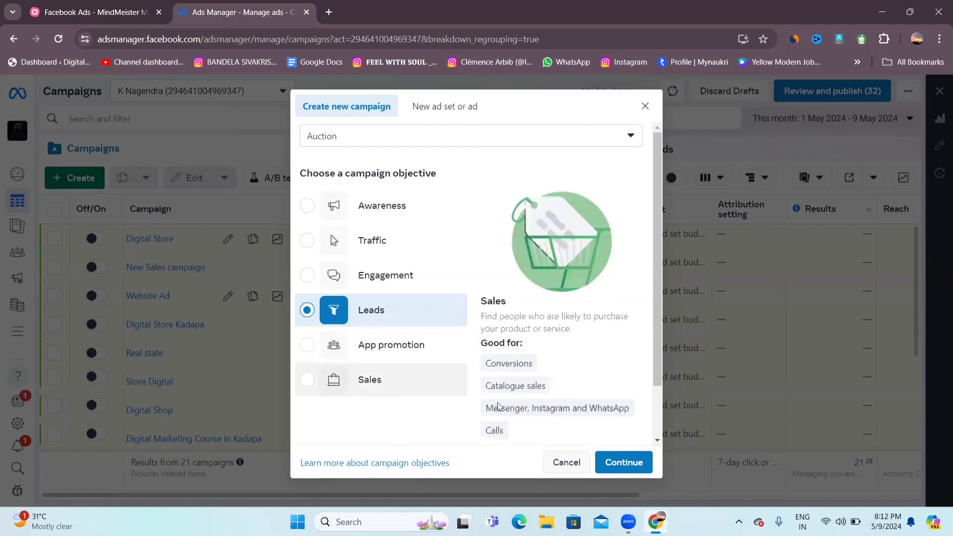
pyautogui.moveTo(516, 390)
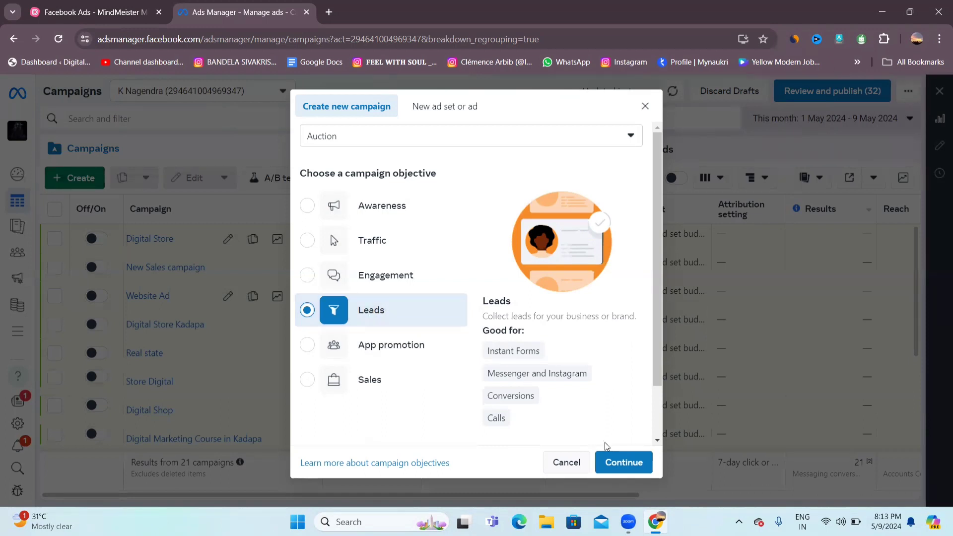
# Confirm the Leads objective and choose the Manual leads campaign setup.
pyautogui.click(620, 466)
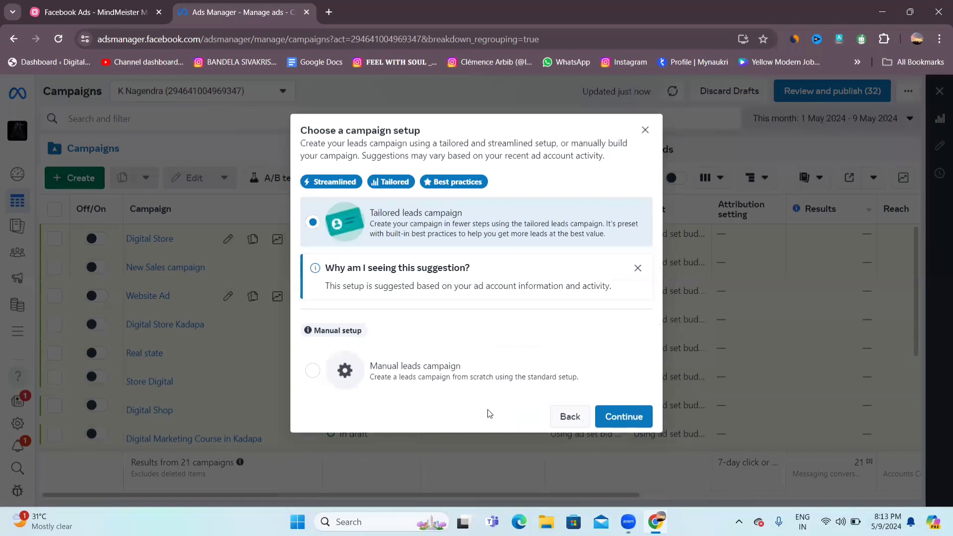
pyautogui.click(463, 388)
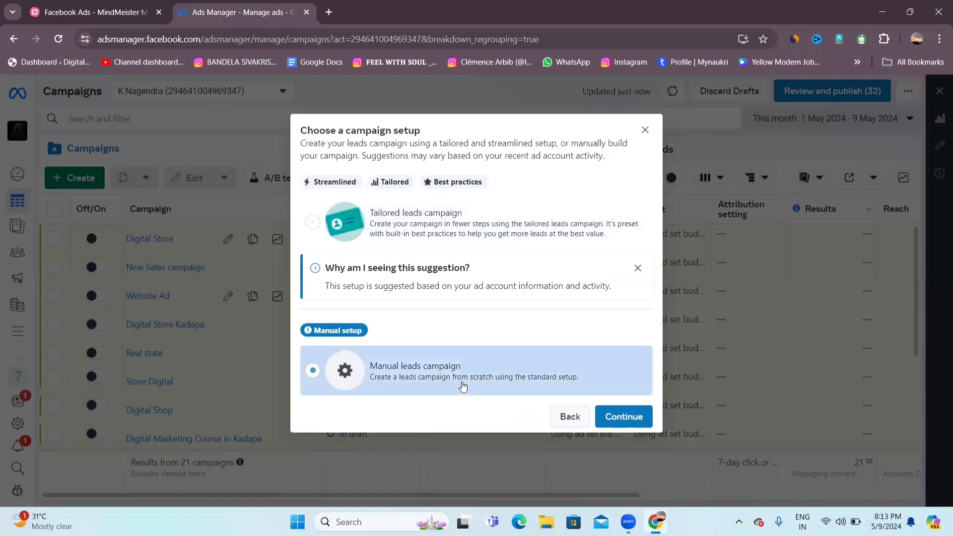
pyautogui.click(615, 417)
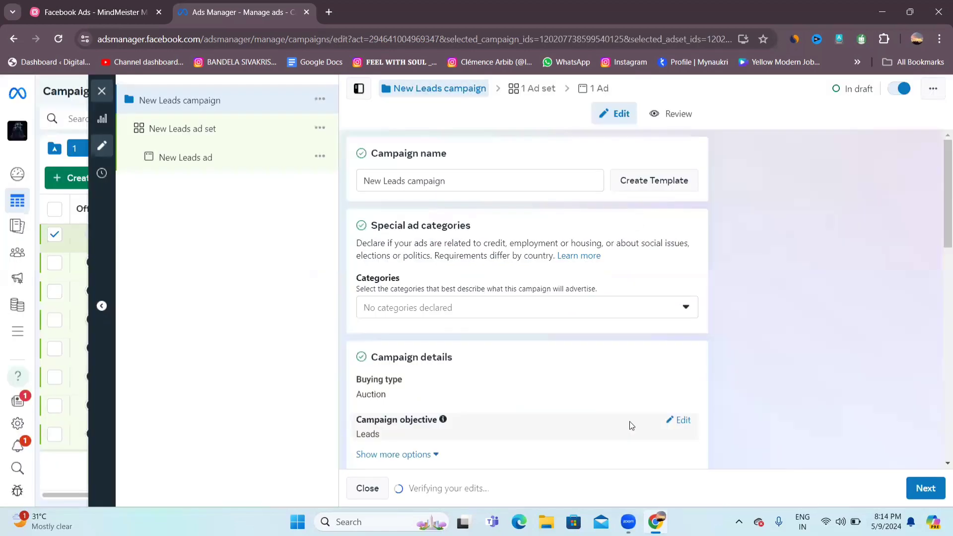
# Rename the campaign to 'Digital Store hyd' and proceed to its ad set.
pyautogui.click(474, 187)
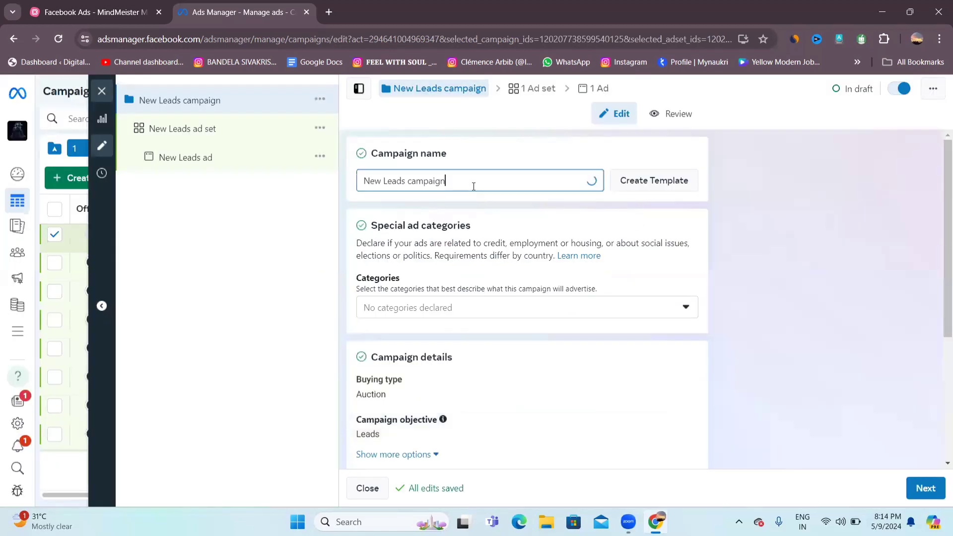
pyautogui.press('BackSpace')
pyautogui.press('BackSpace')
pyautogui.press('BackSpace')
pyautogui.press('BackSpace')
pyautogui.press('BackSpace')
pyautogui.press('BackSpace')
pyautogui.press('BackSpace')
pyautogui.press('BackSpace')
pyautogui.press('BackSpace')
pyautogui.press('BackSpace')
pyautogui.press('BackSpace')
pyautogui.press('BackSpace')
pyautogui.press('BackSpace')
pyautogui.press('BackSpace')
pyautogui.press('BackSpace')
pyautogui.press('BackSpace')
pyautogui.press('BackSpace')
pyautogui.press('BackSpace')
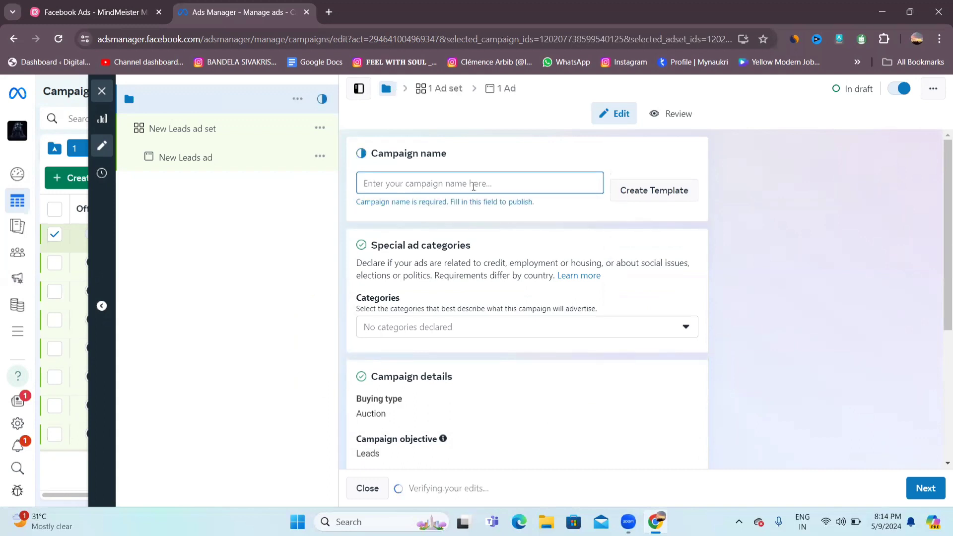
pyautogui.write('Digita')
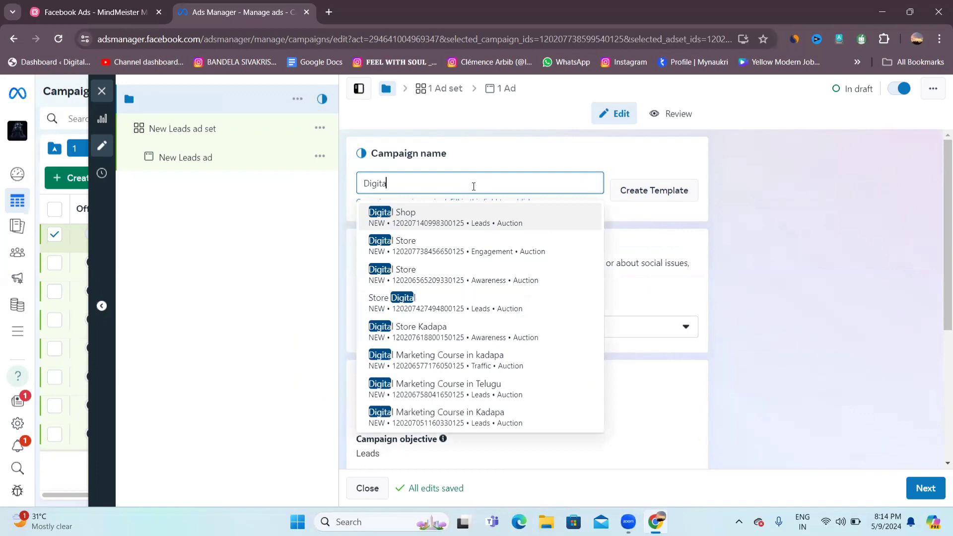
pyautogui.write('l Stor')
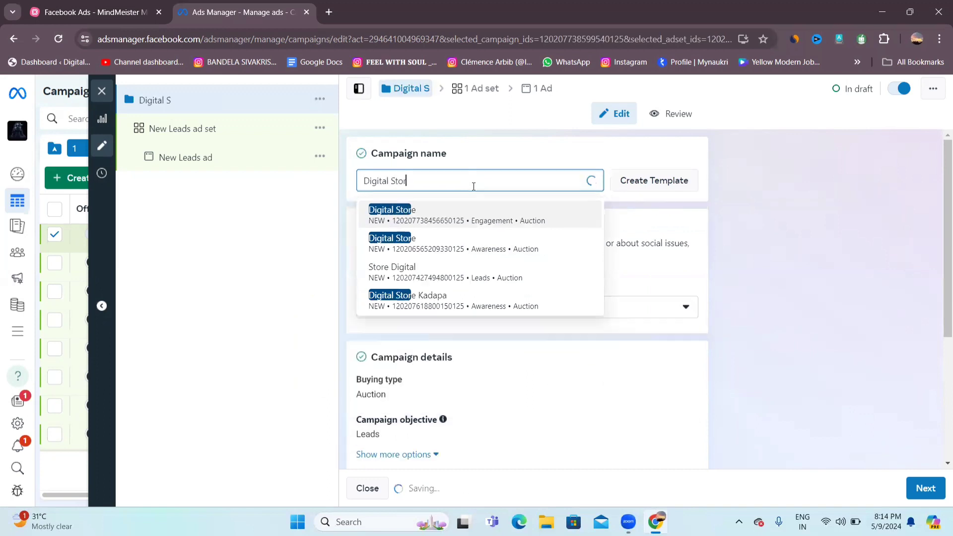
pyautogui.write('e hyd')
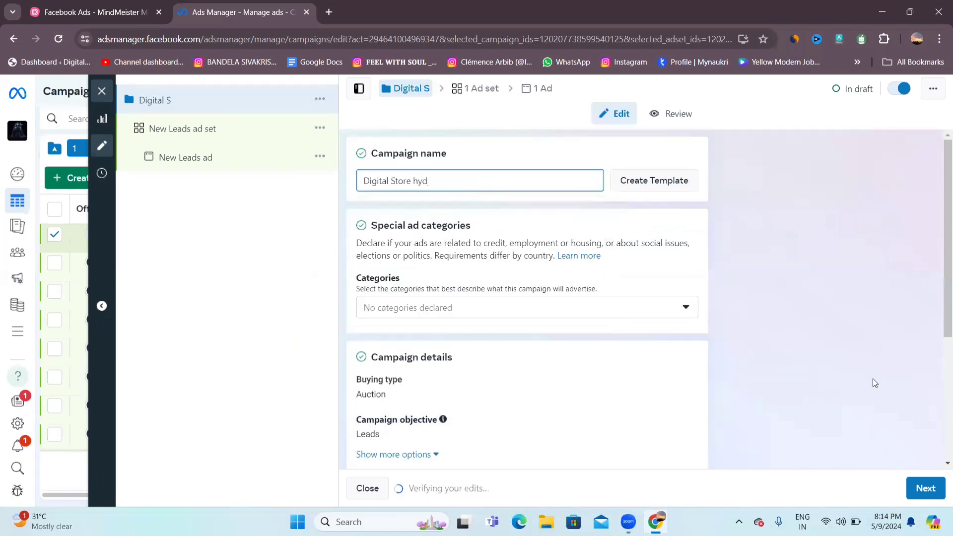
pyautogui.click(926, 488)
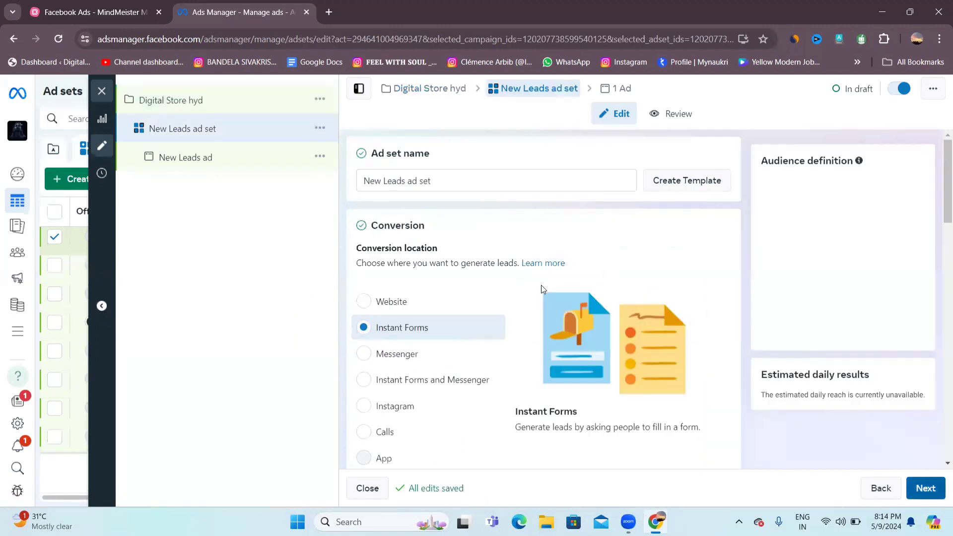
pyautogui.scroll(-1, 452, 283)
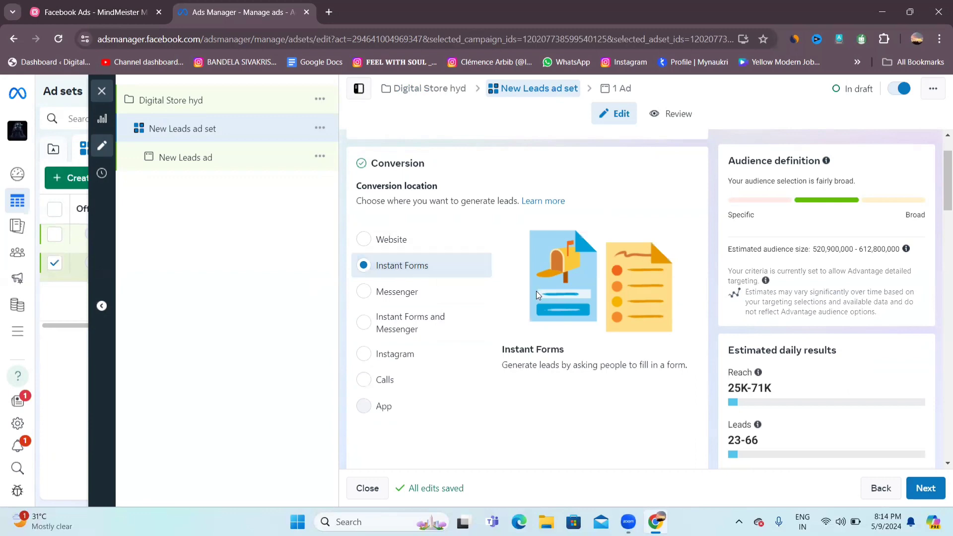
pyautogui.scroll(-5, 536, 291)
pyautogui.scroll(-15, 486, 323)
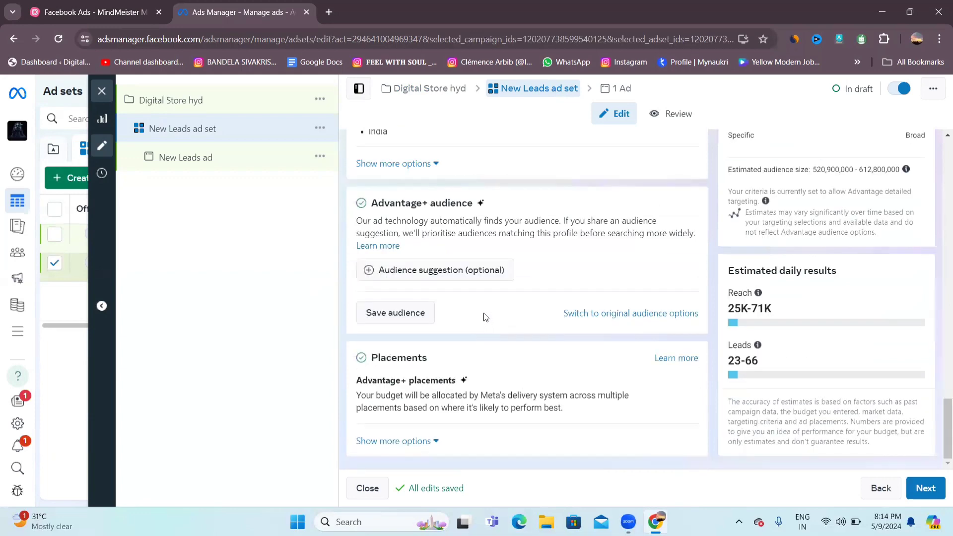
pyautogui.scroll(6, 484, 313)
pyautogui.scroll(10, 472, 235)
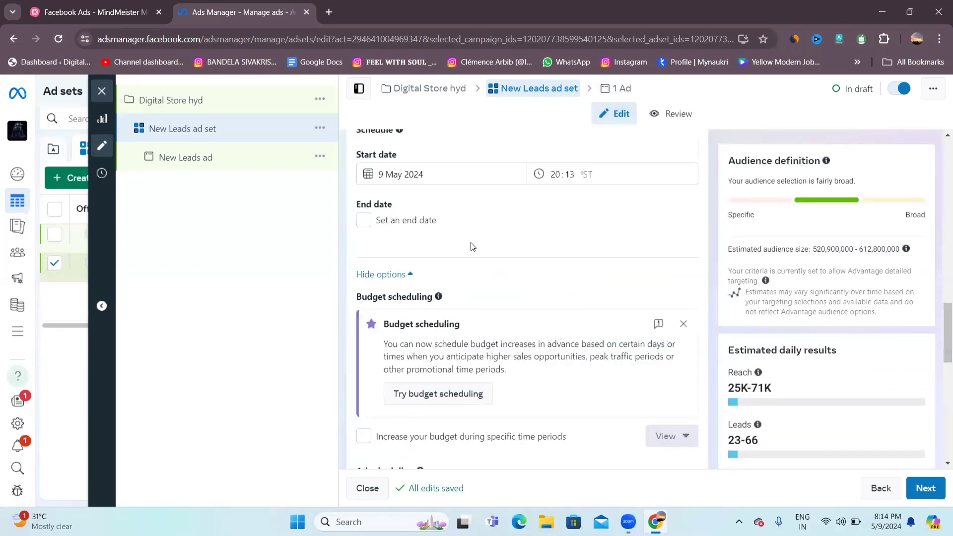
pyautogui.scroll(4, 468, 280)
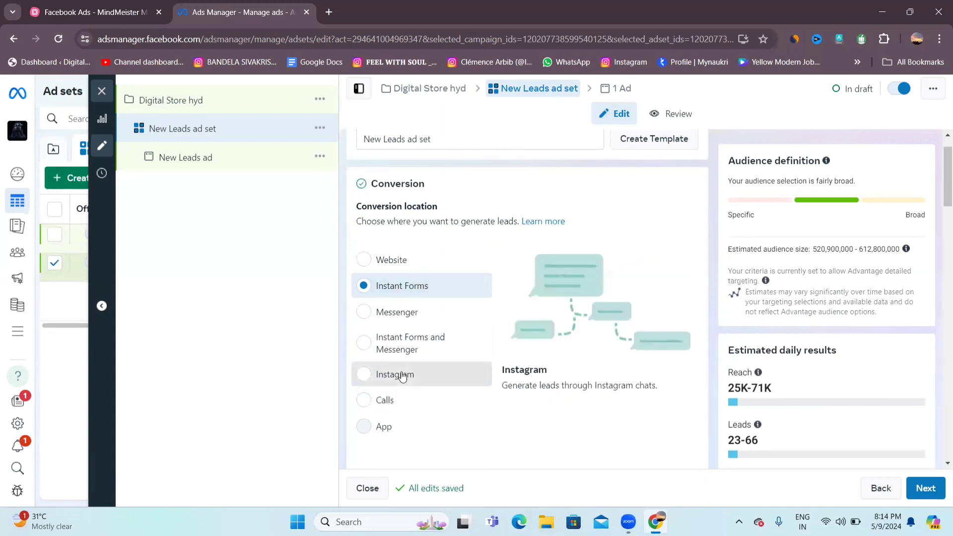
# Set Instagram as the conversion location and dismiss the Lead Ads terms notice.
pyautogui.click(365, 376)
pyautogui.scroll(-2, 601, 354)
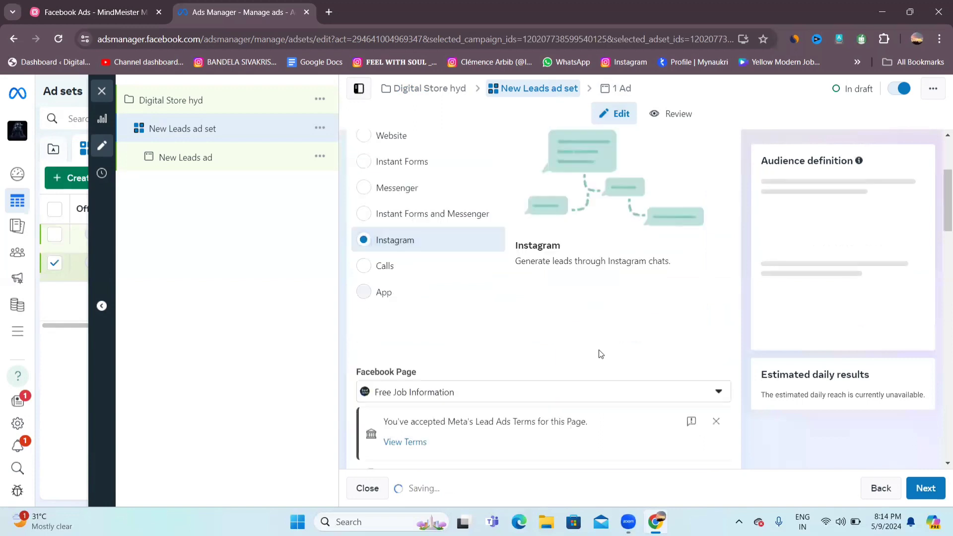
pyautogui.scroll(-1, 604, 352)
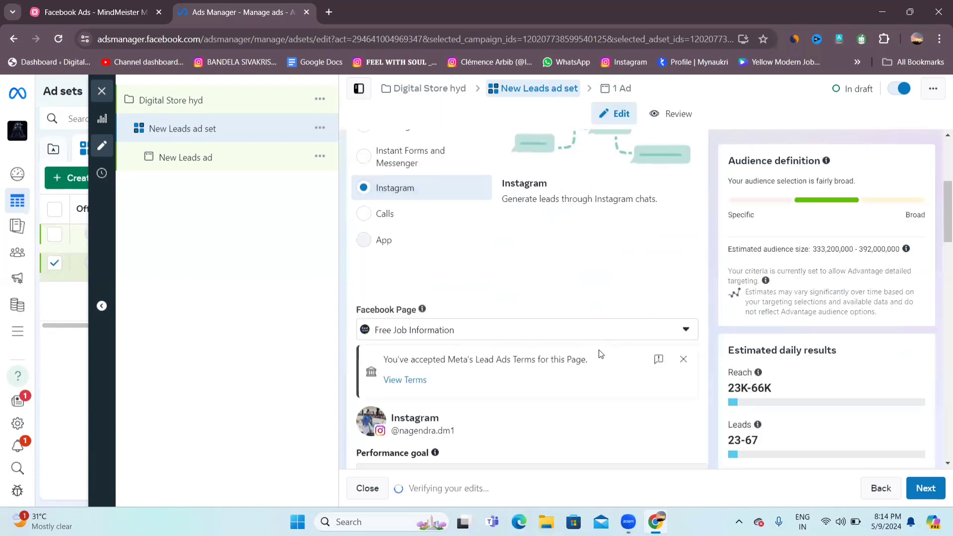
pyautogui.click(684, 358)
# Select the ₹800.00 daily budget amount and move down to Advantage+ audience.
pyautogui.scroll(-2, 471, 342)
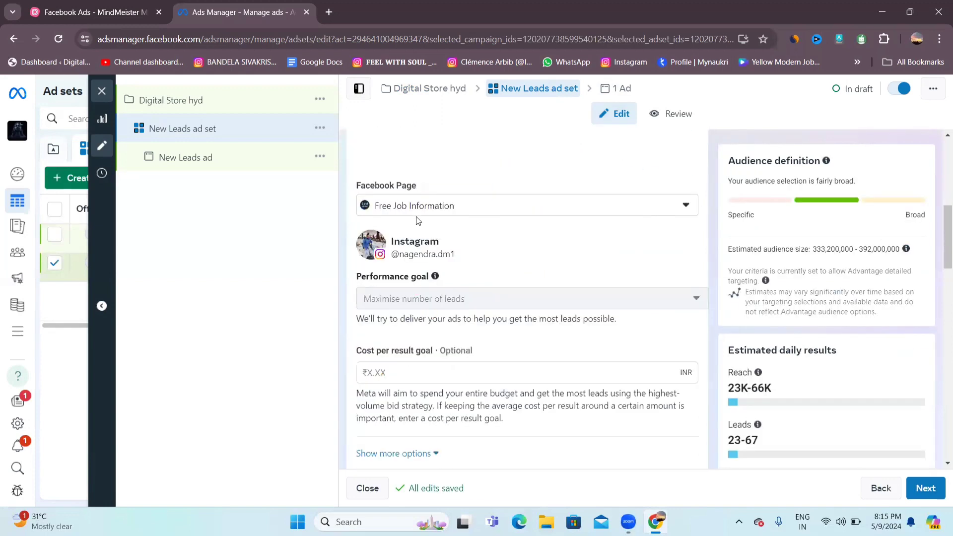
pyautogui.scroll(-3, 419, 278)
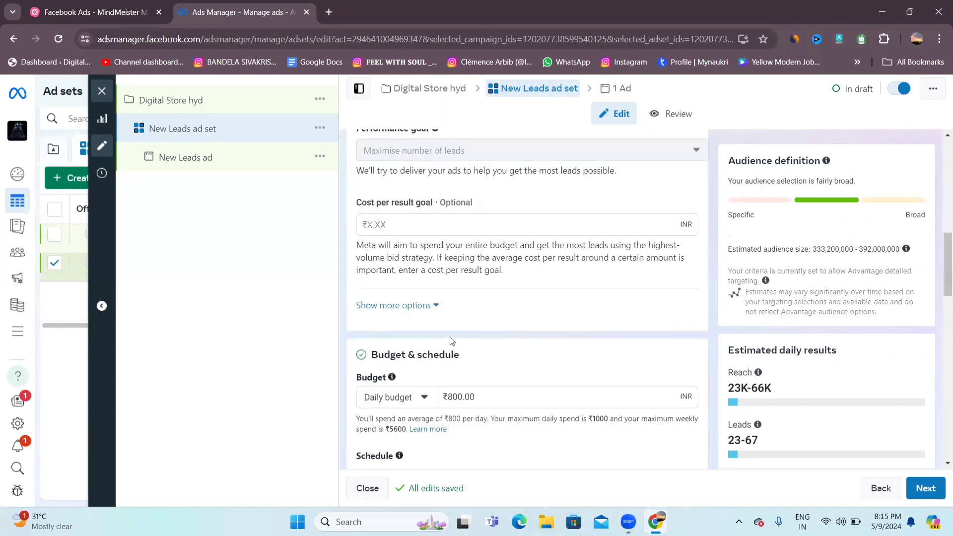
pyautogui.scroll(-2, 451, 339)
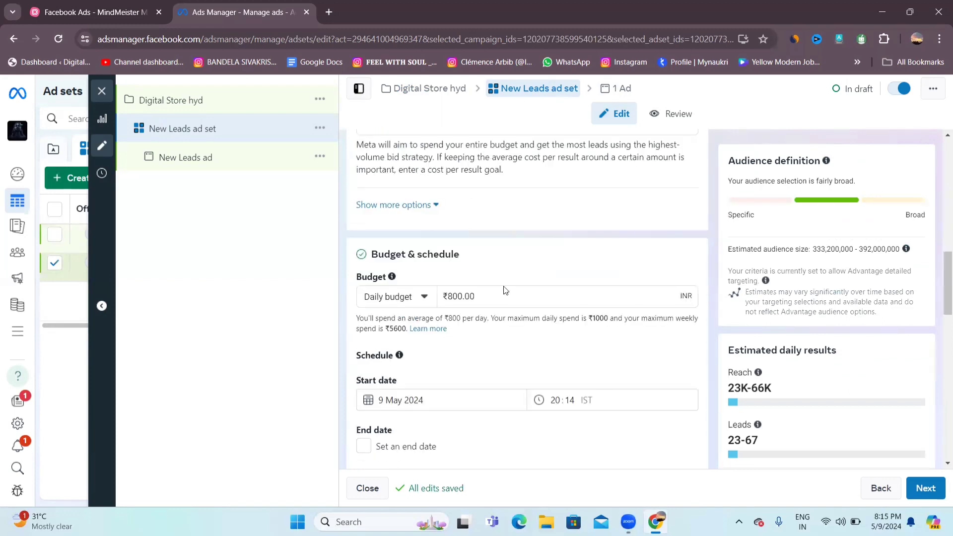
pyautogui.click(492, 297)
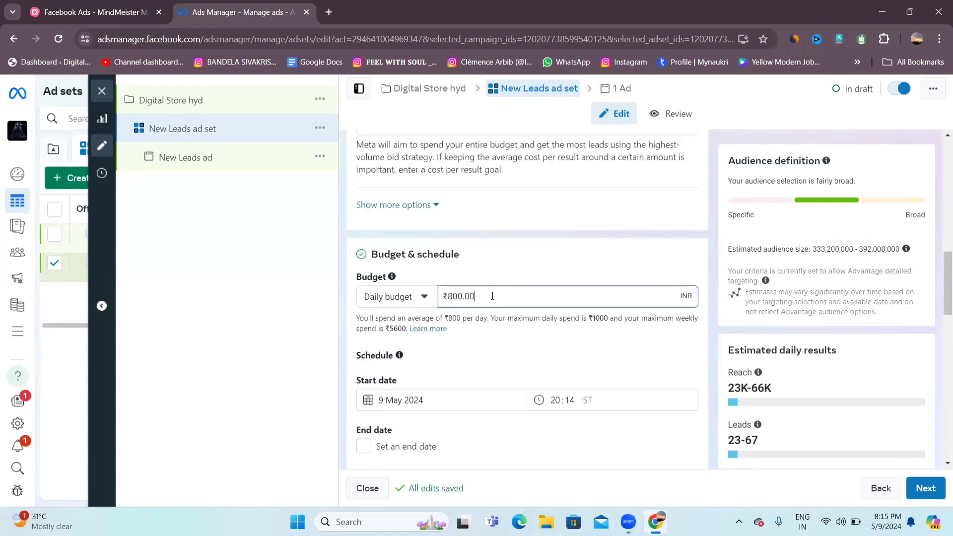
pyautogui.scroll(-4, 493, 301)
pyautogui.scroll(-7, 494, 301)
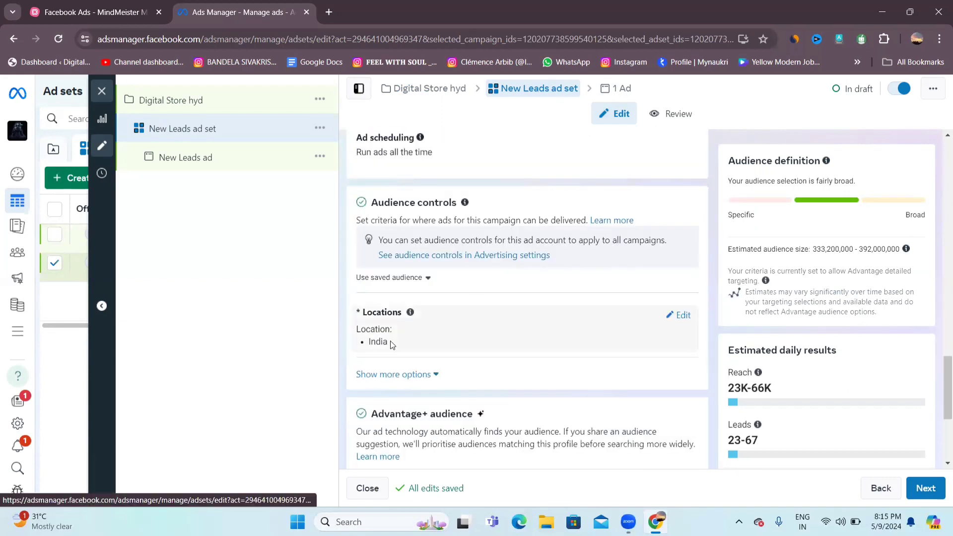
pyautogui.scroll(-4, 540, 379)
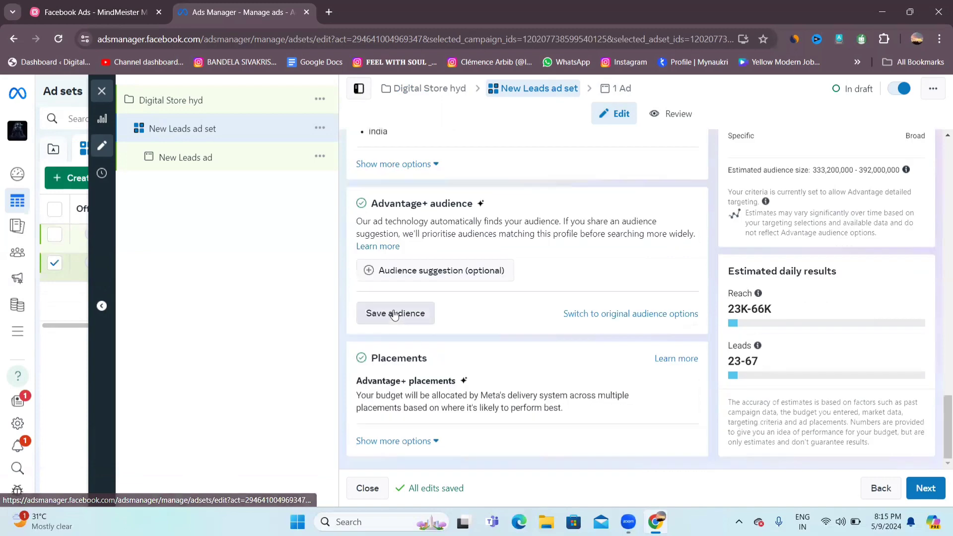
# Keep Advantage+ audience at ages 18–65+, all genders and default detailed targeting after checking the suggestion options.
pyautogui.click(430, 276)
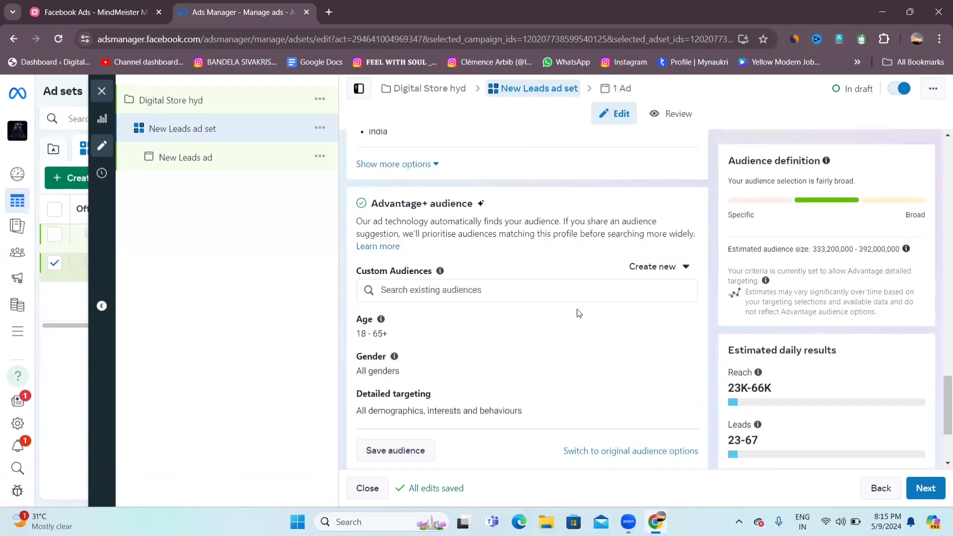
pyautogui.moveTo(394, 358)
pyautogui.scroll(-1, 392, 338)
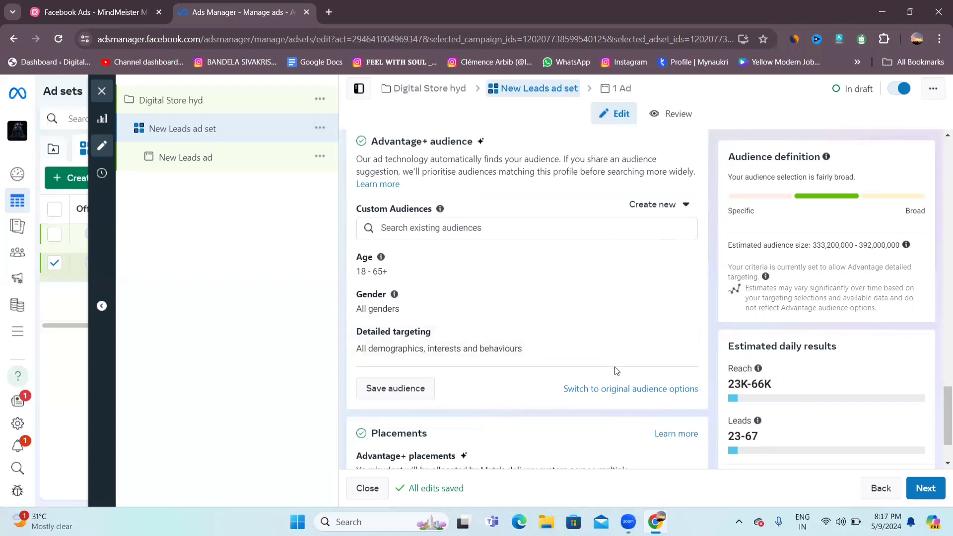
# Move on to the New Leads ad and clear the uploaded untitled image from its ad creative.
pyautogui.click(926, 488)
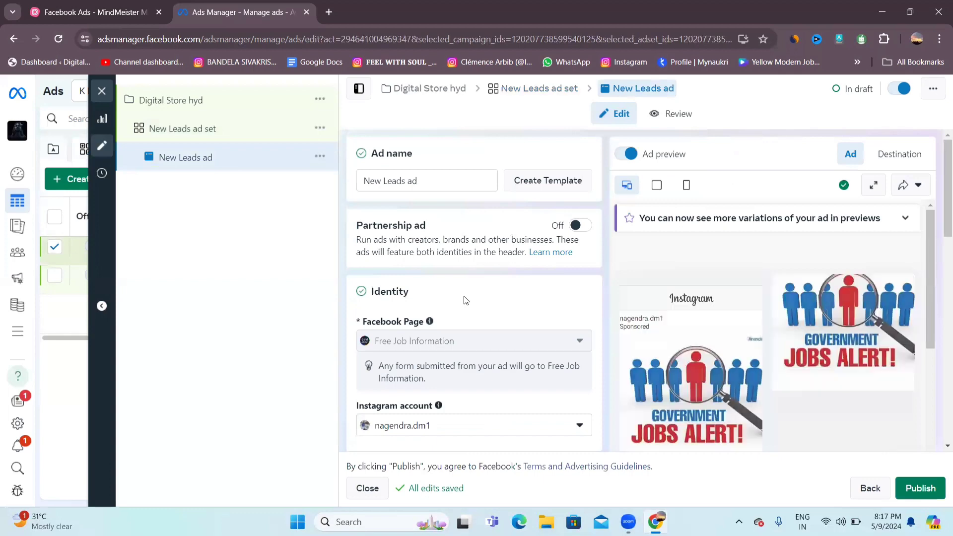
pyautogui.scroll(-5, 452, 301)
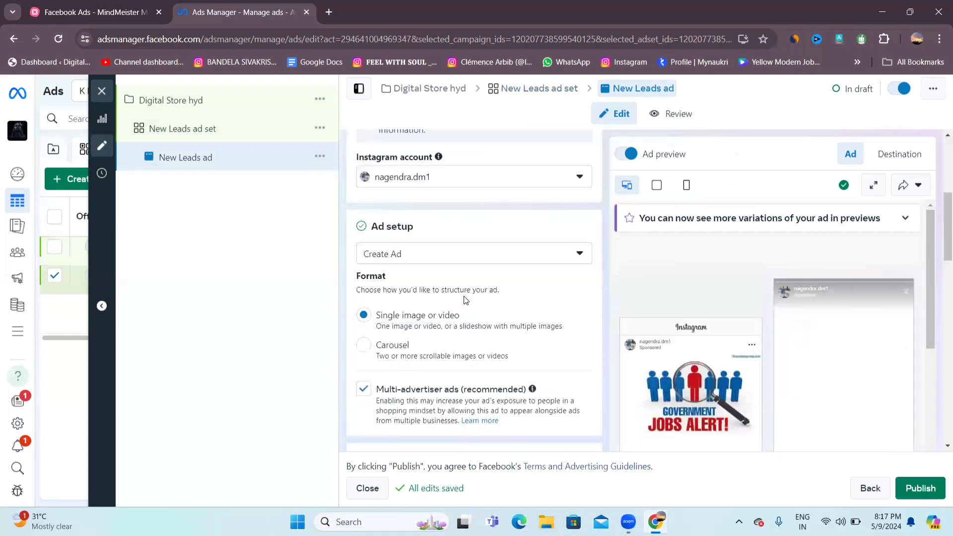
pyautogui.scroll(-5, 466, 300)
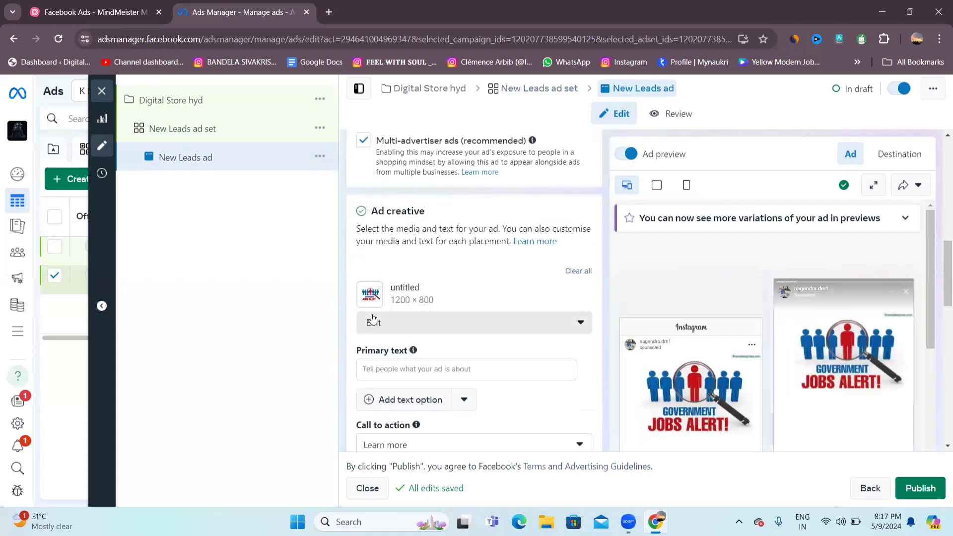
pyautogui.click(428, 263)
# Start an Instagram chat message template, then close it without saving.
pyautogui.scroll(-5, 486, 316)
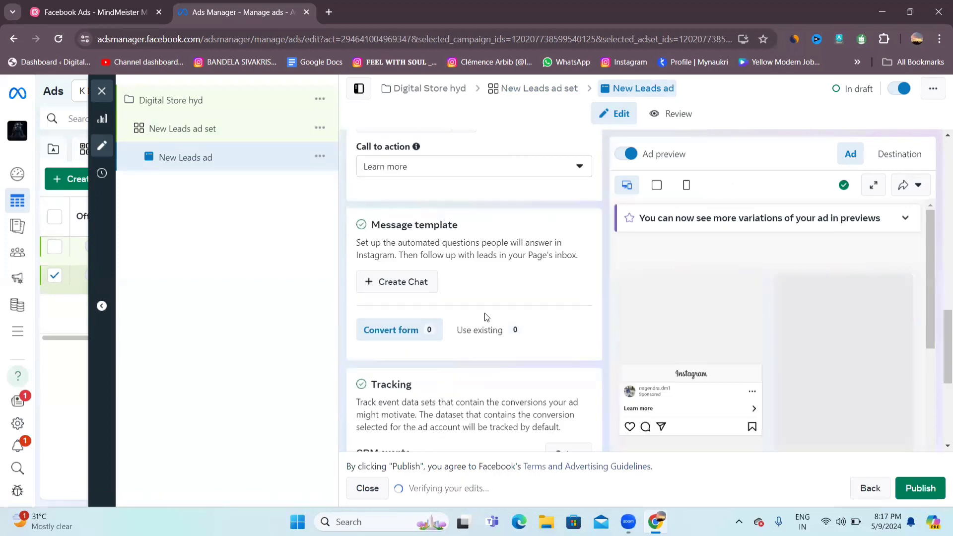
pyautogui.scroll(-3, 391, 290)
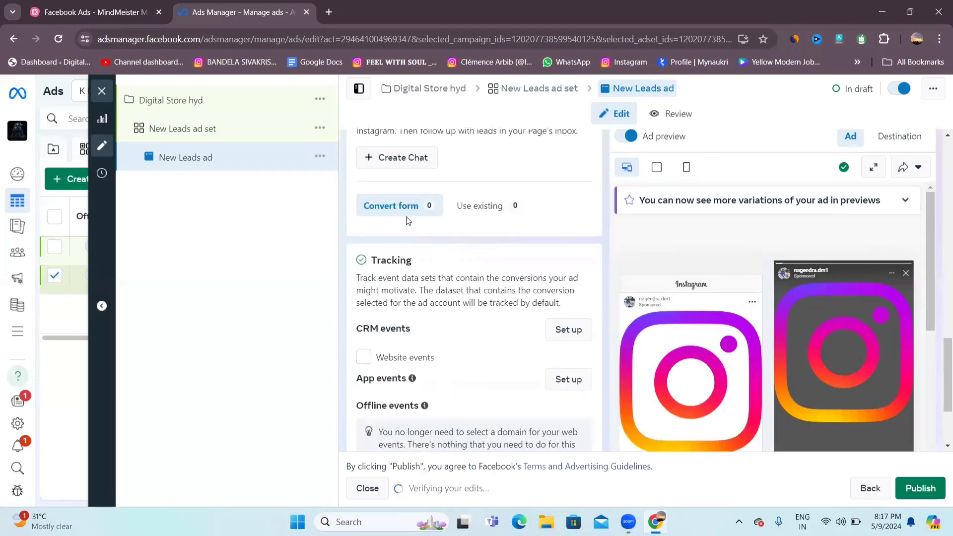
pyautogui.click(394, 165)
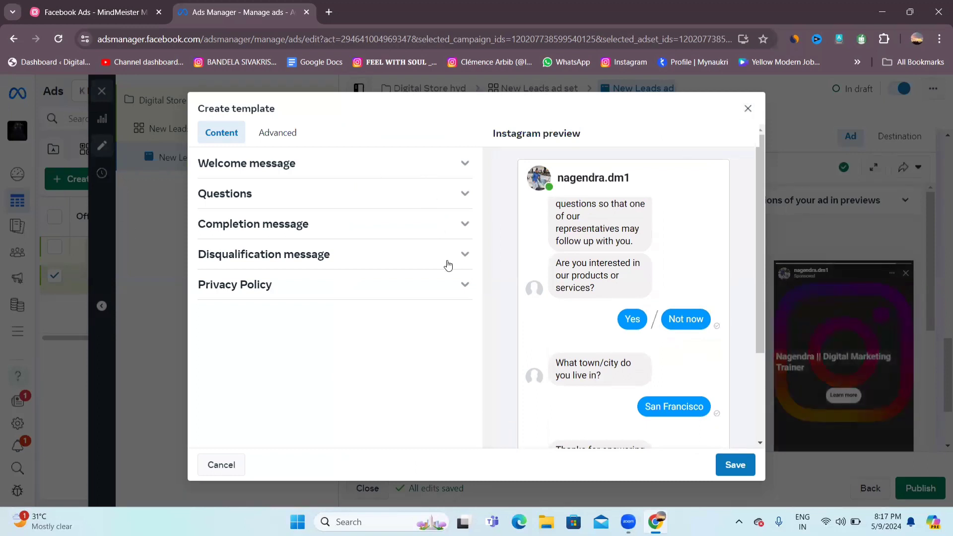
pyautogui.click(749, 110)
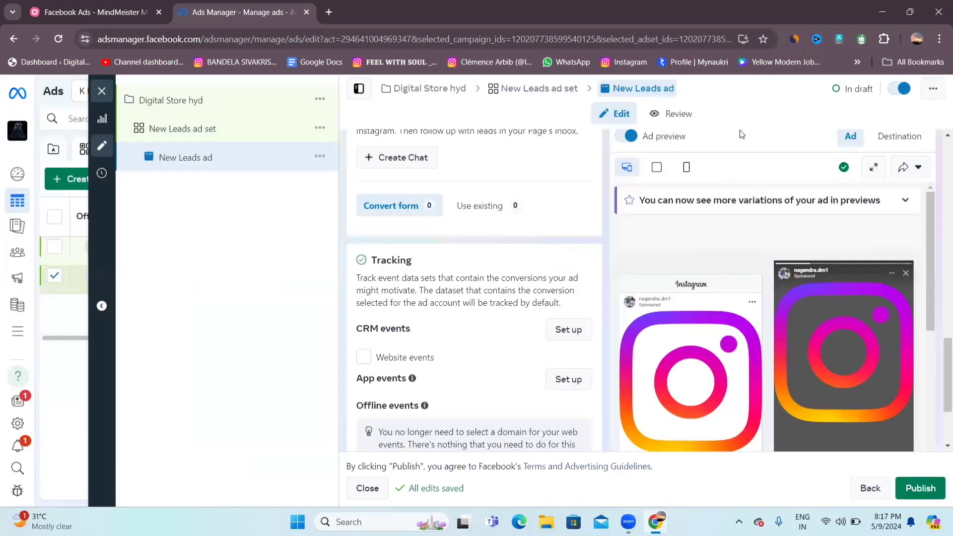
pyautogui.scroll(1, 513, 355)
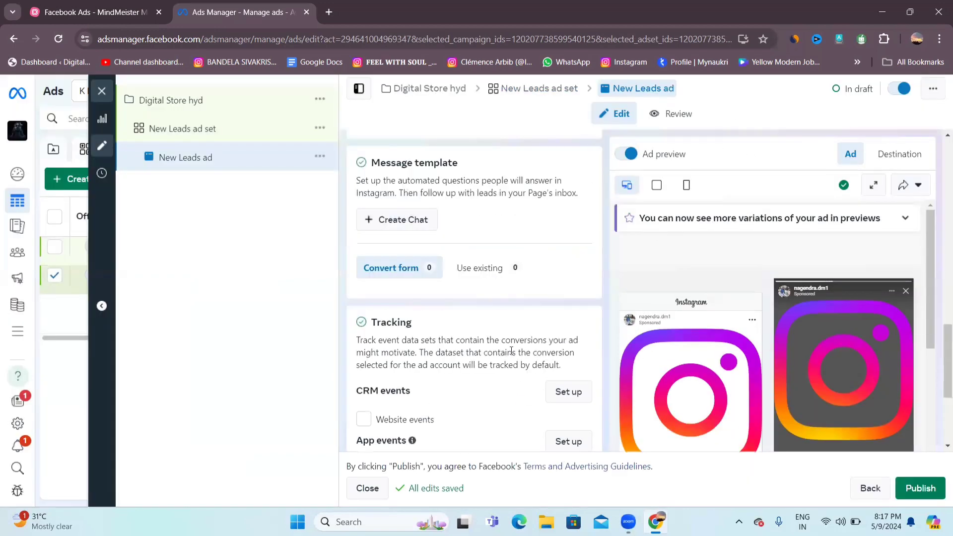
pyautogui.scroll(5, 424, 328)
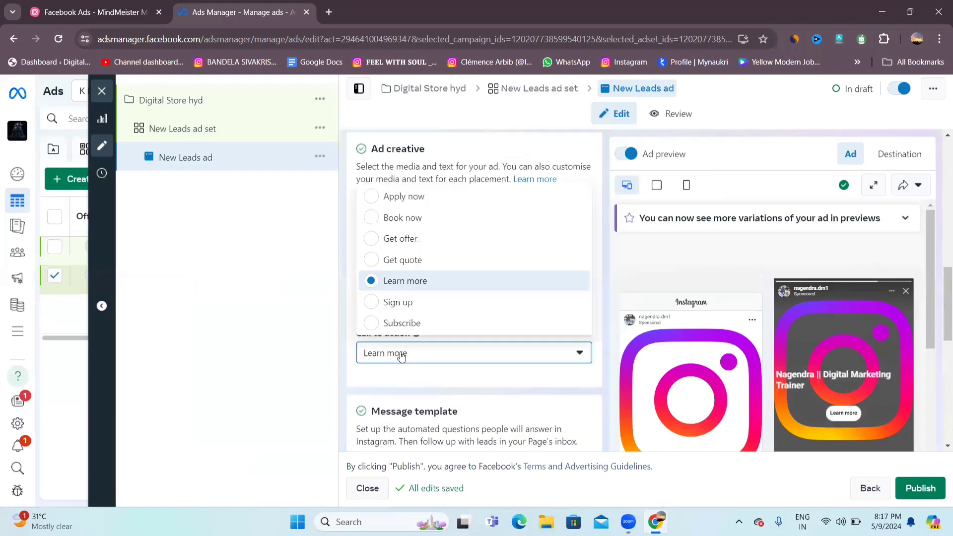
pyautogui.click(401, 355)
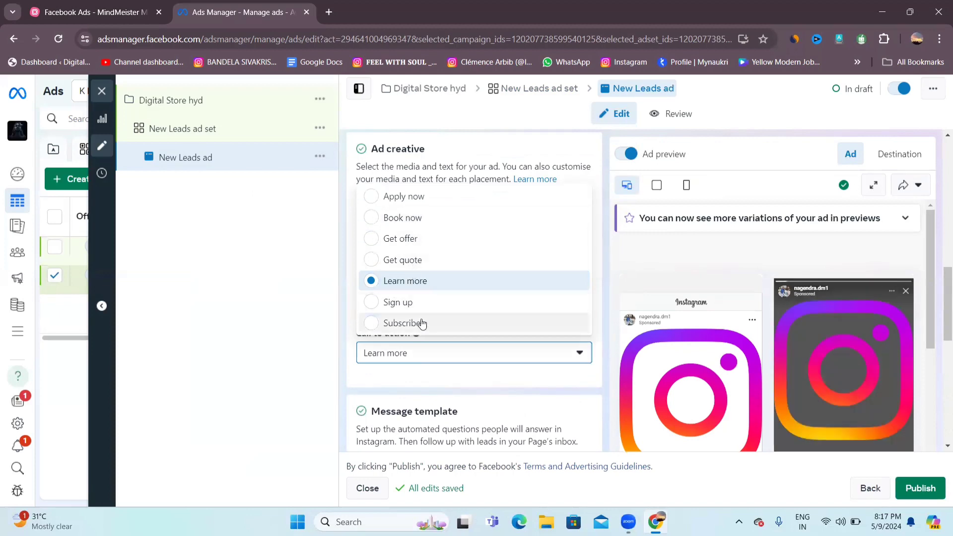
pyautogui.click(437, 281)
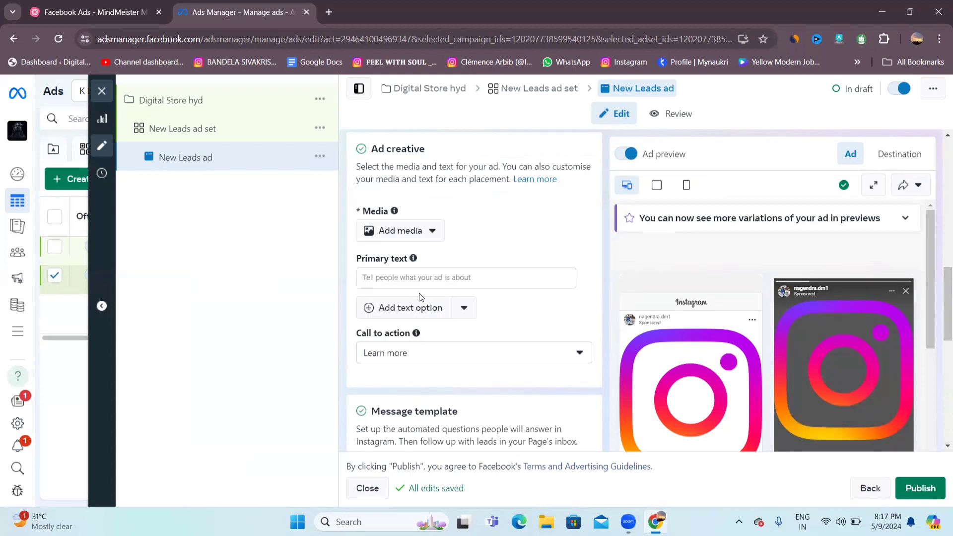
pyautogui.scroll(-8, 407, 337)
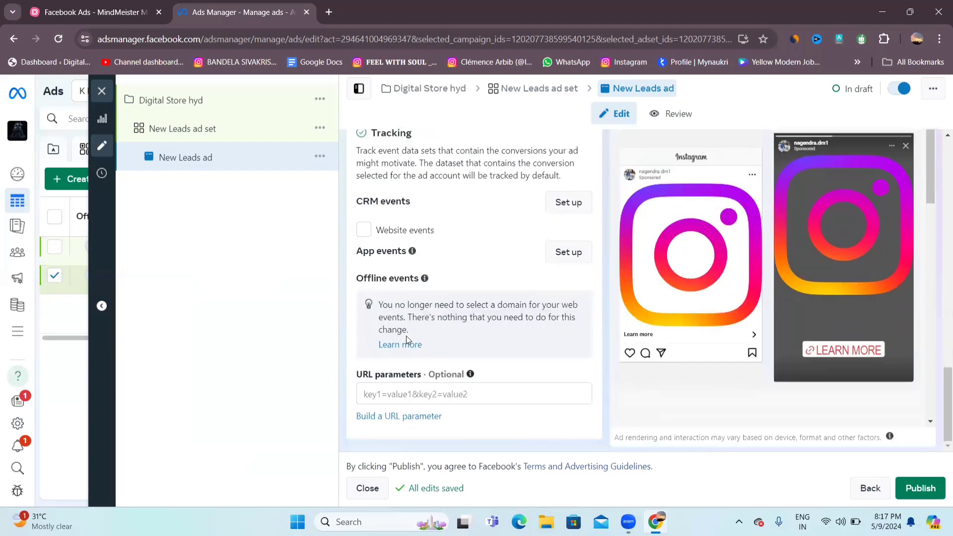
pyautogui.scroll(1, 406, 340)
pyautogui.scroll(6, 414, 297)
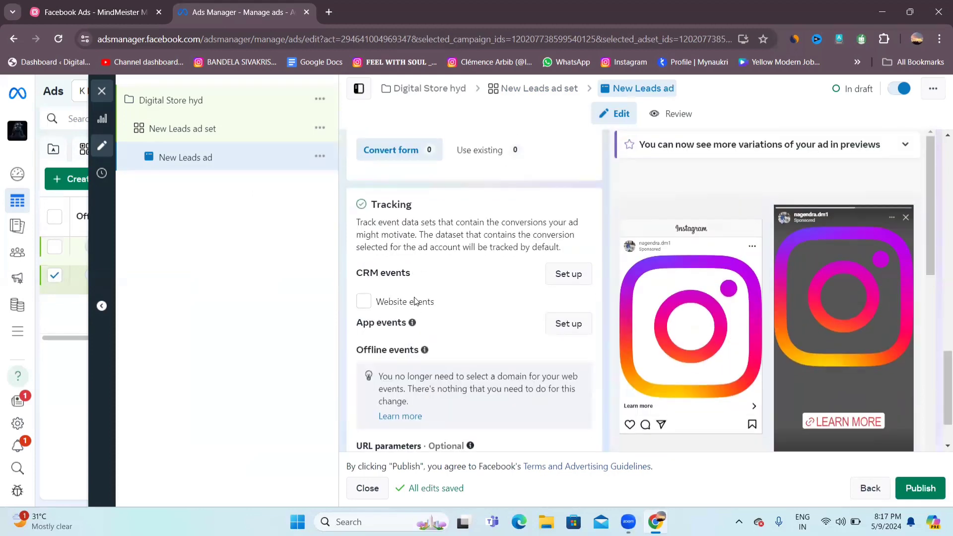
pyautogui.scroll(3, 415, 297)
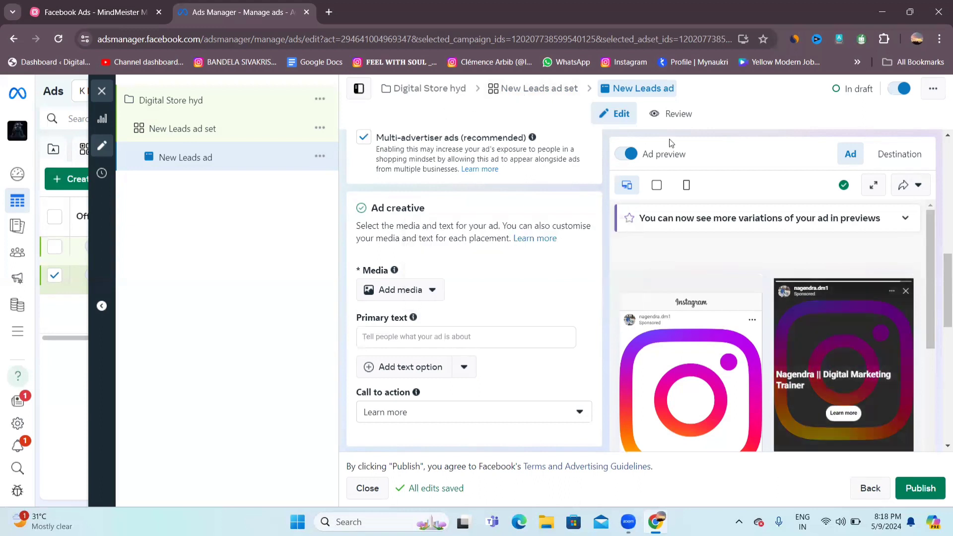
# Return to the Campaigns list, clear the ad set, campaign and ad selections, and start a new campaign.
pyautogui.click(96, 99)
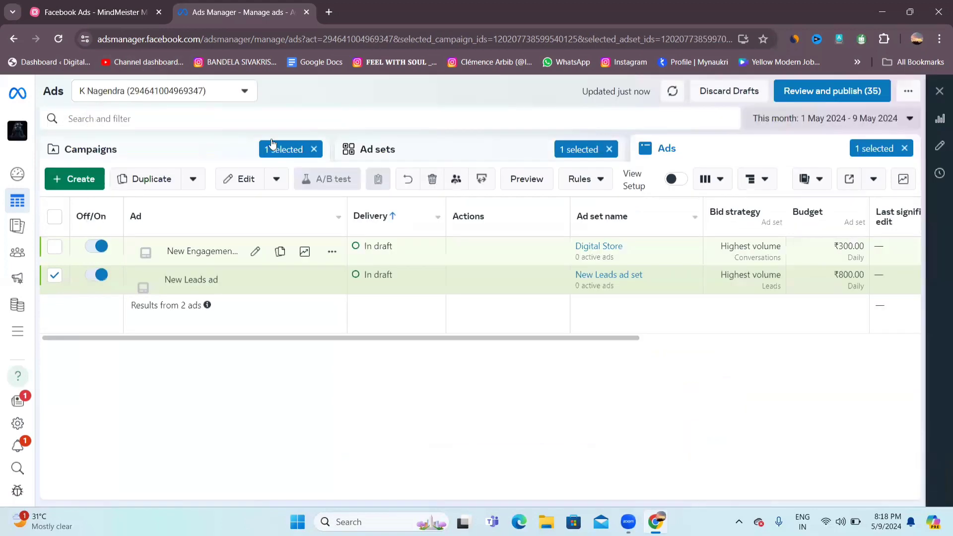
pyautogui.click(311, 143)
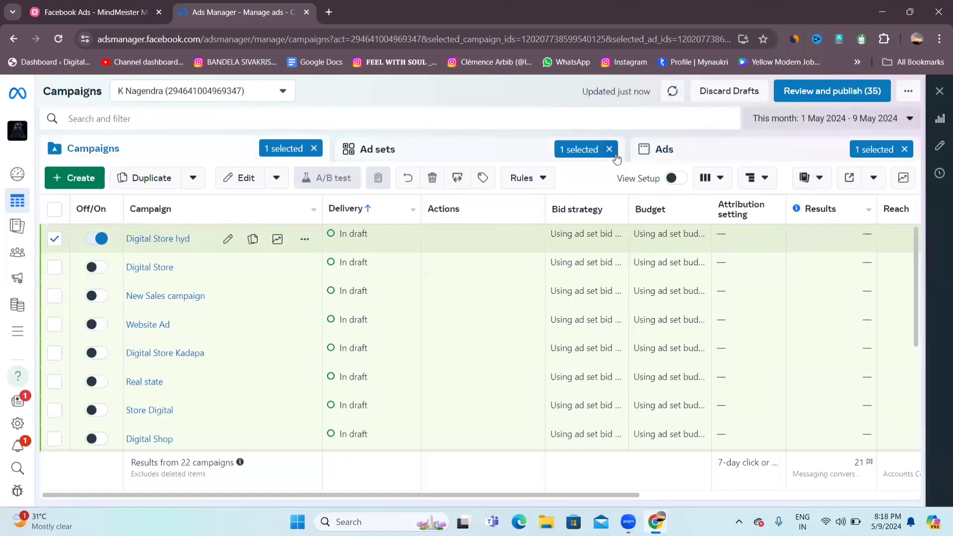
pyautogui.click(610, 150)
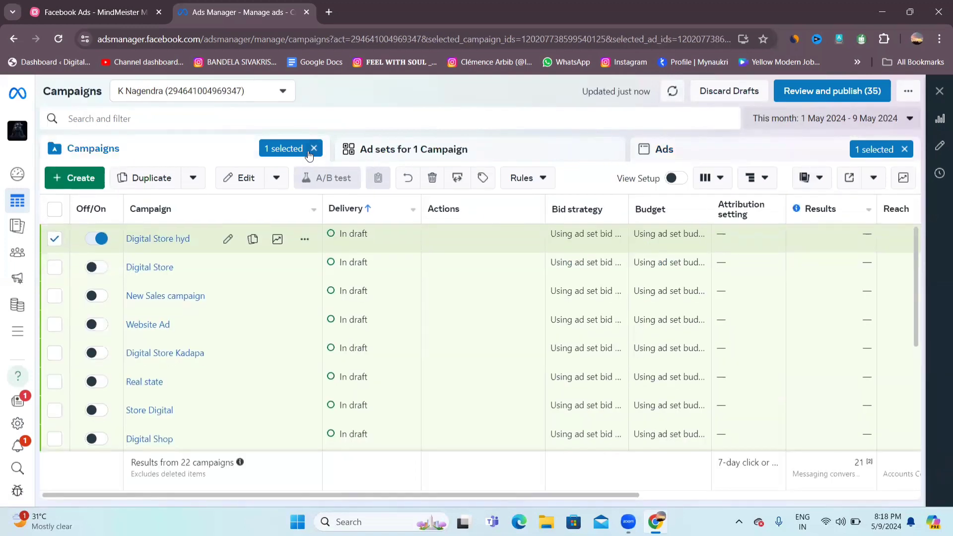
pyautogui.click(313, 149)
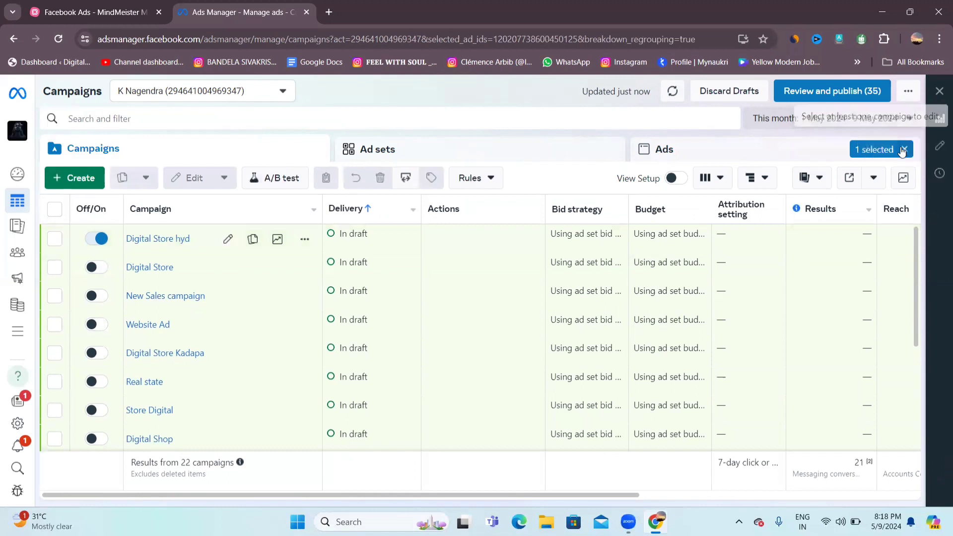
pyautogui.click(905, 148)
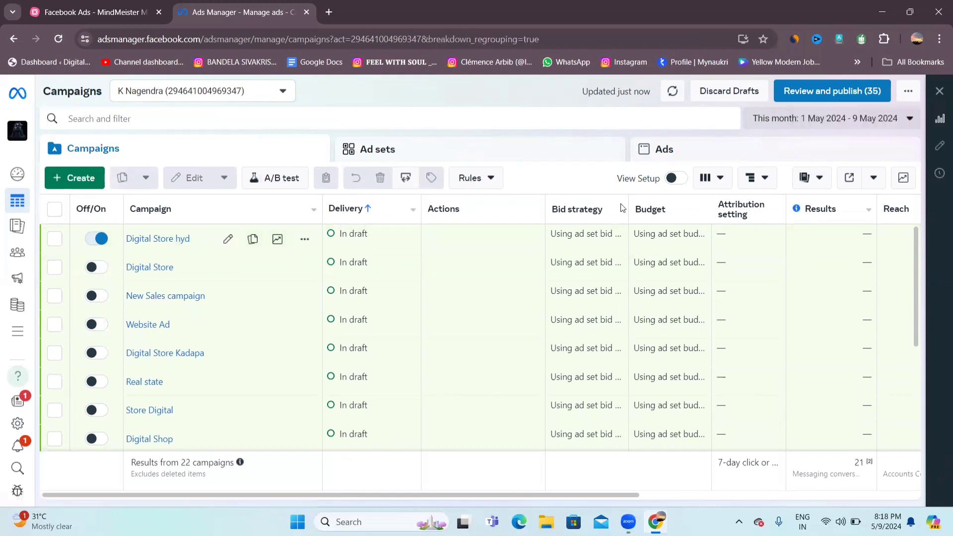
pyautogui.click(88, 180)
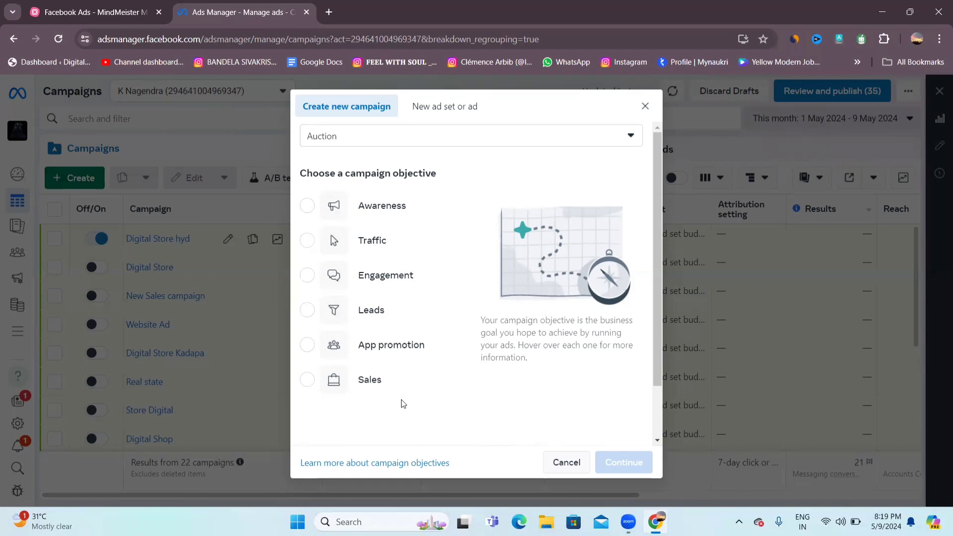
# Select the Sales objective, then dismiss the Create new campaign dialog without creating anything.
pyautogui.click(368, 384)
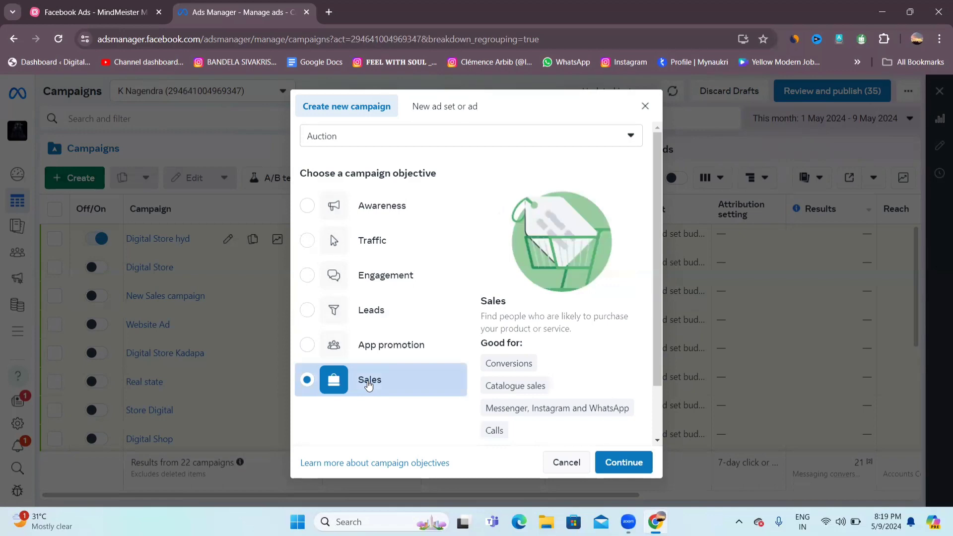
pyautogui.click(645, 106)
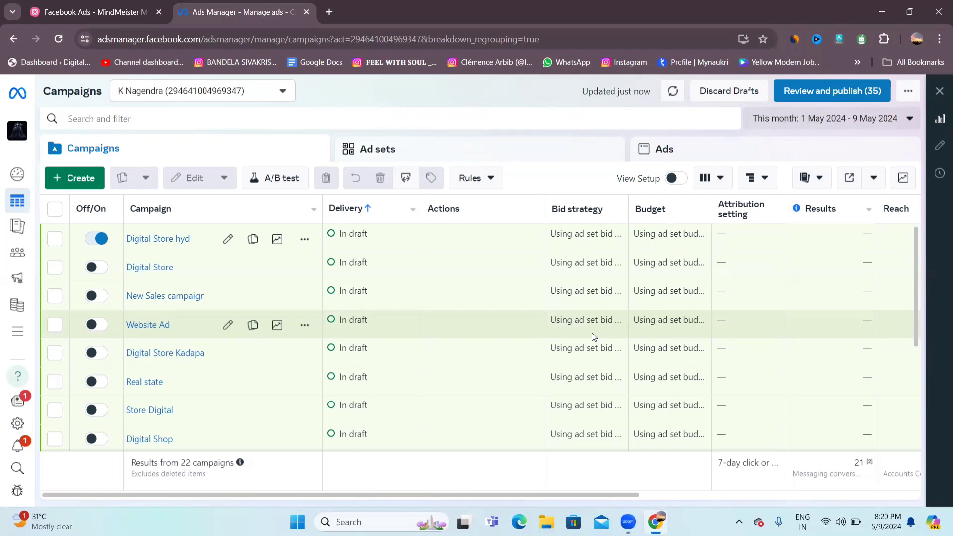
# Turn the Digital Store hyd campaign off and clear its '1 selected' chip.
pyautogui.click(102, 240)
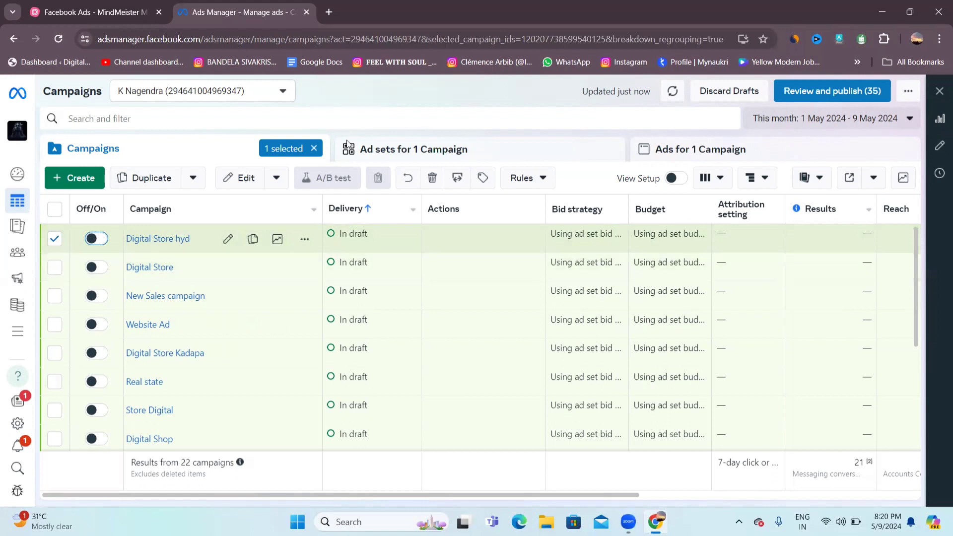
pyautogui.click(314, 148)
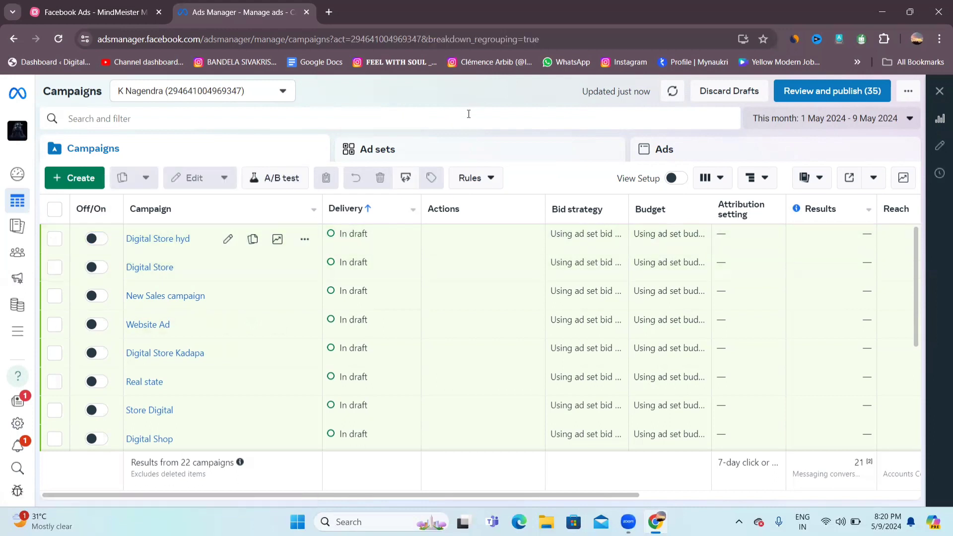